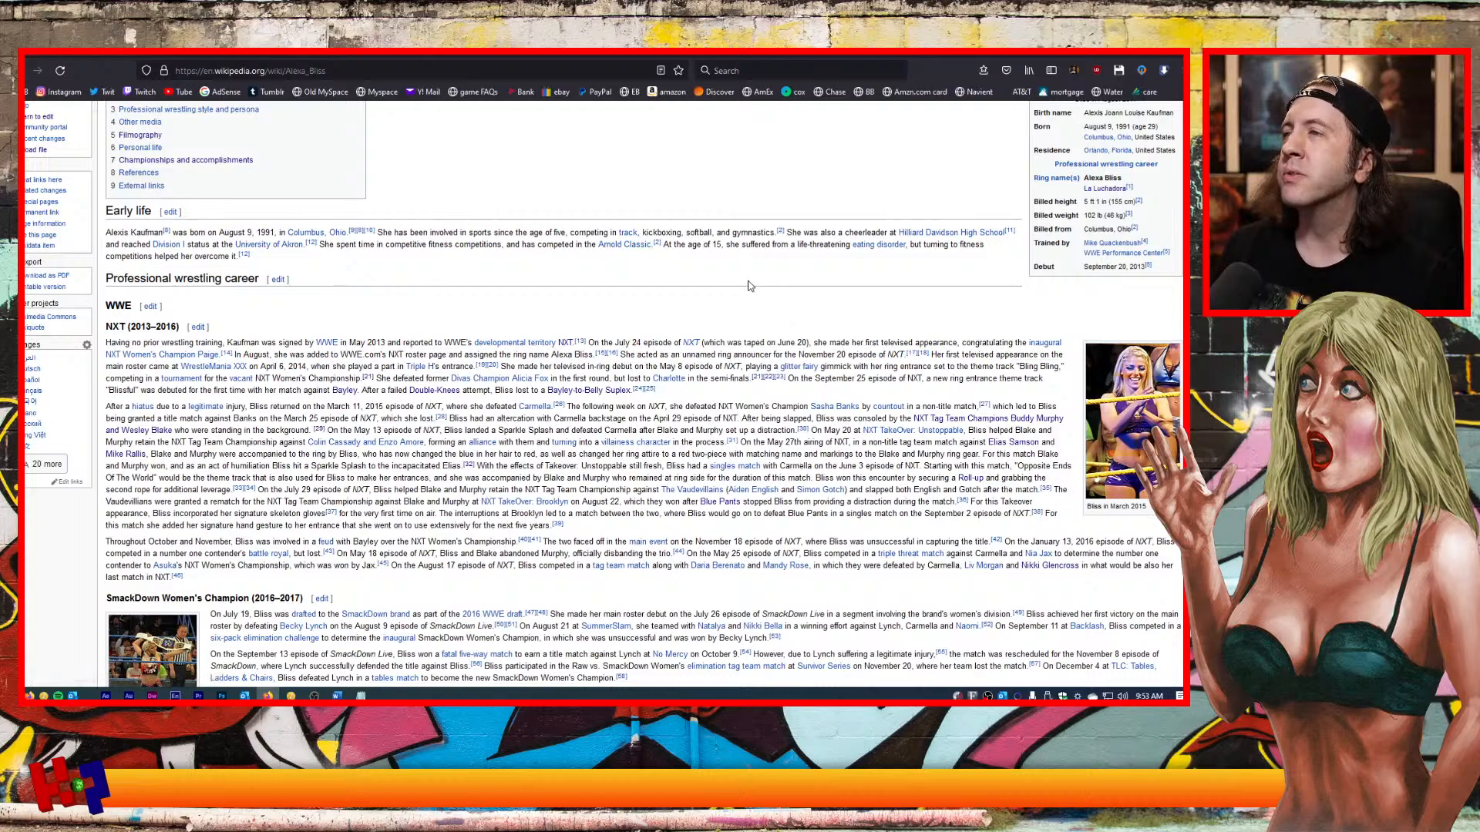
Switch to the Bliss Word document and review the dated career notes from May 8, 2014 through October 26, 2020.
left_click(337, 696)
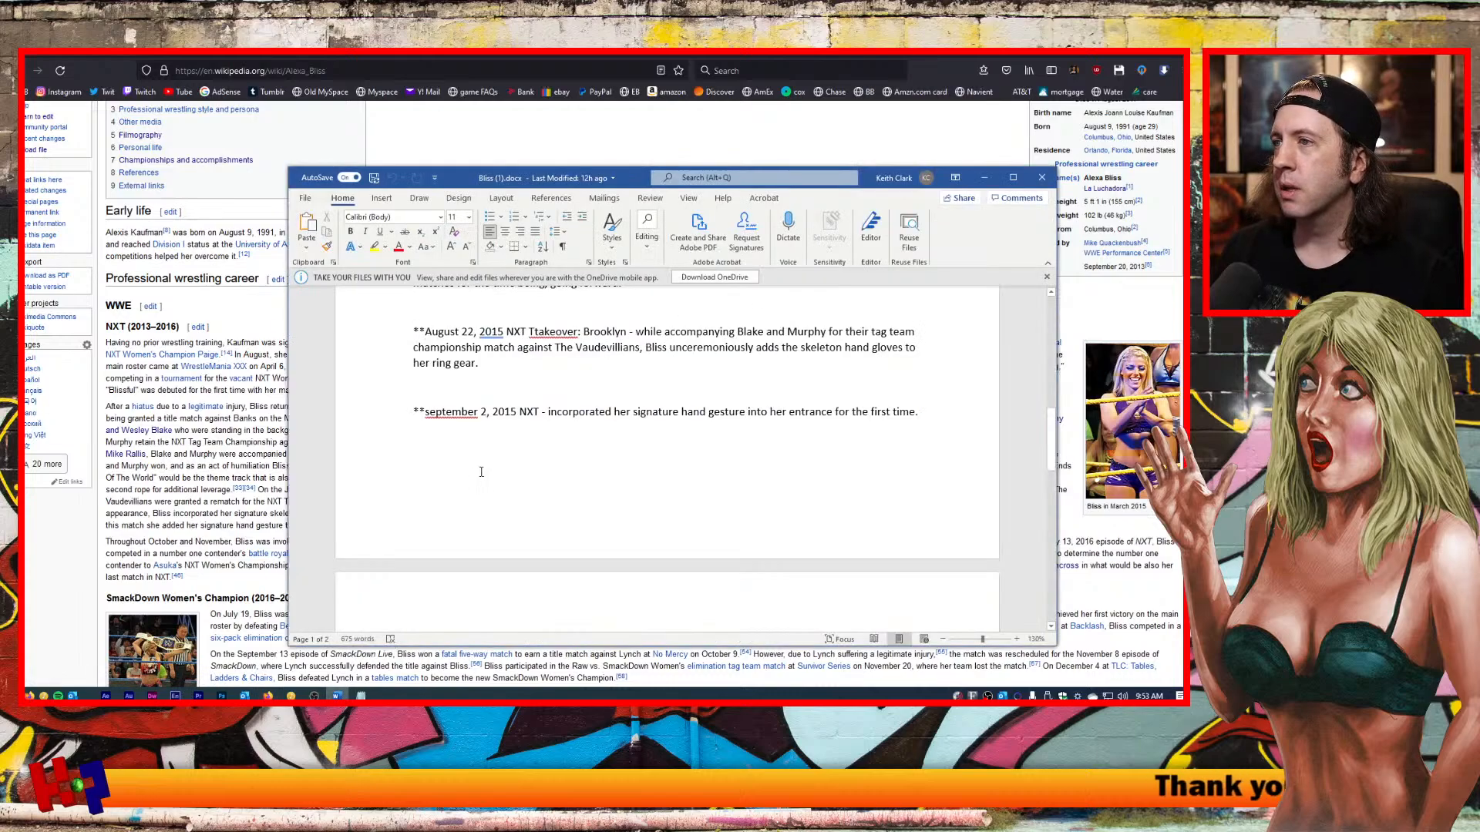
scroll(589, 468, "up", 5)
scroll(590, 468, "up", 4)
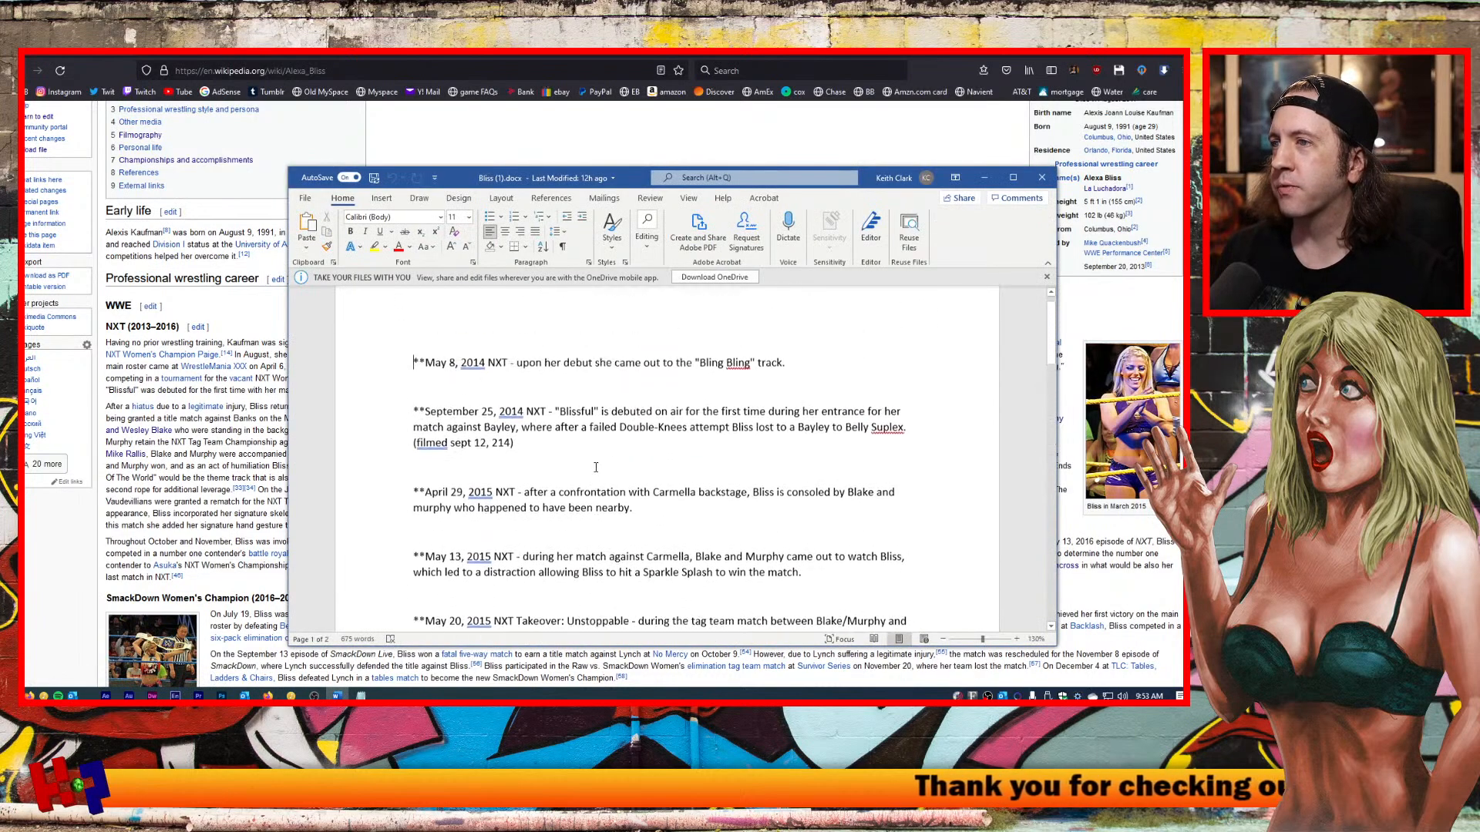
scroll(595, 463, "down", 3)
scroll(595, 462, "down", 5)
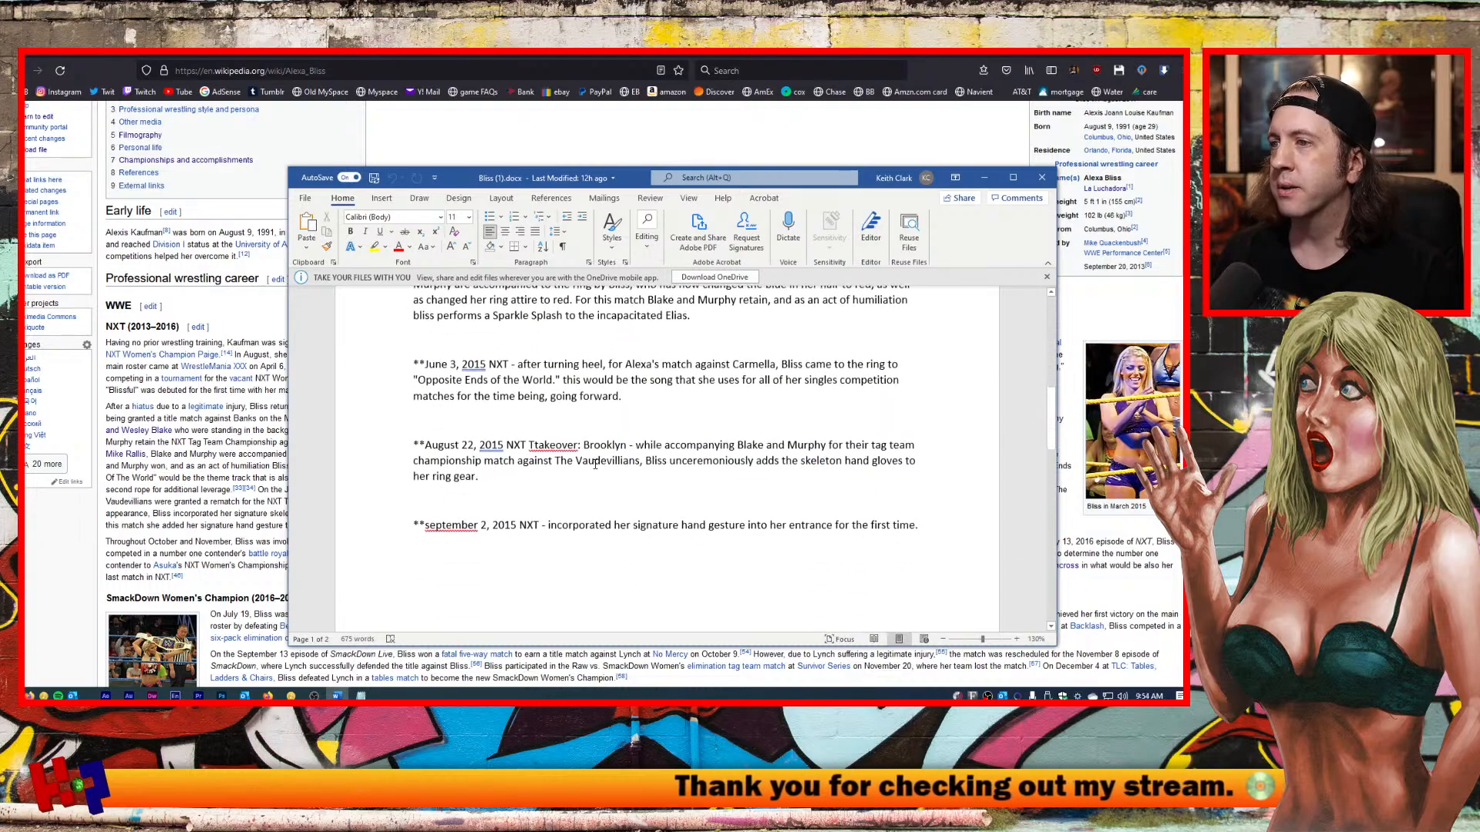
scroll(595, 465, "down", 1)
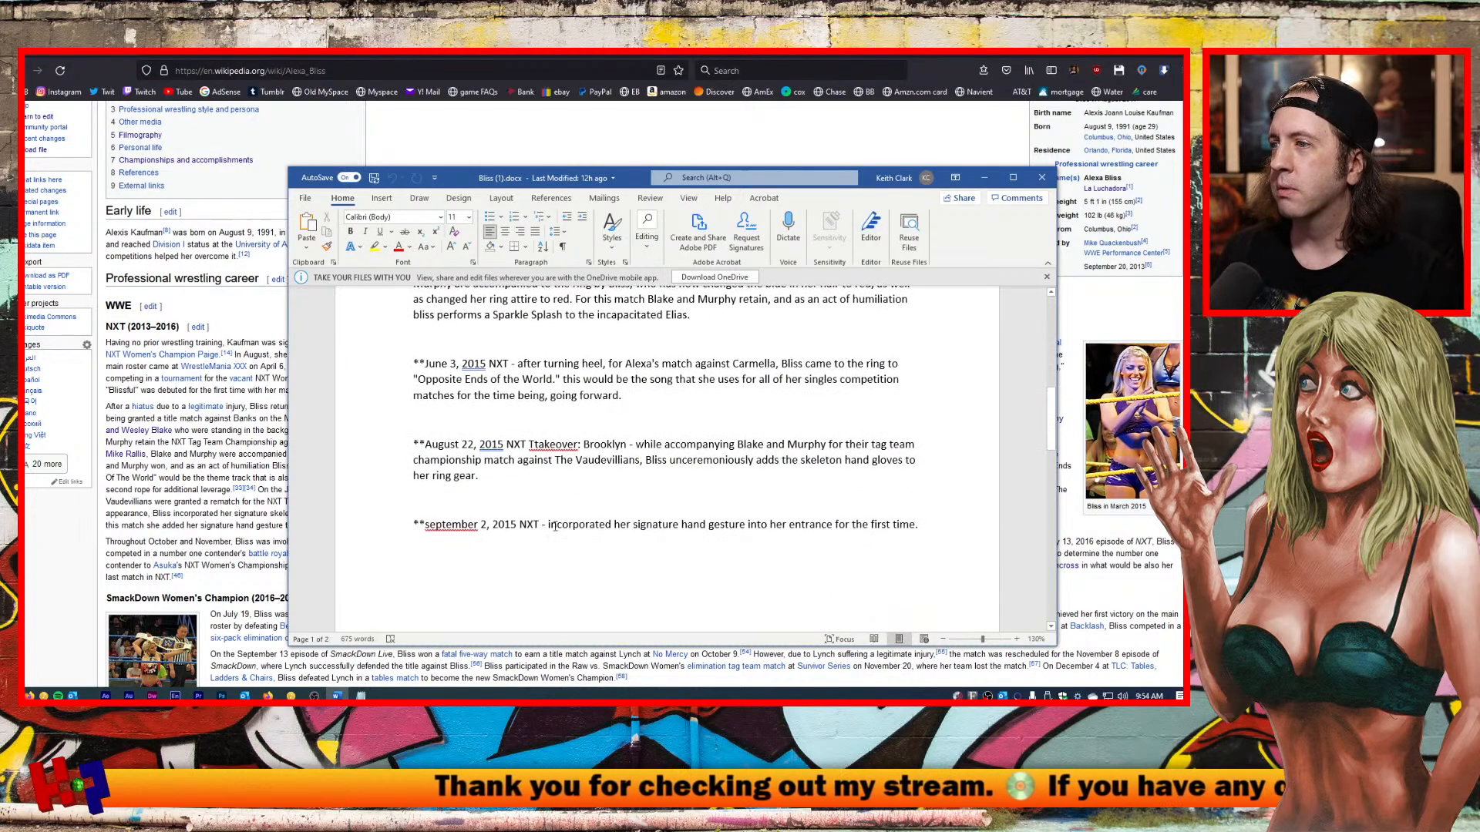
scroll(773, 543, "down", 10)
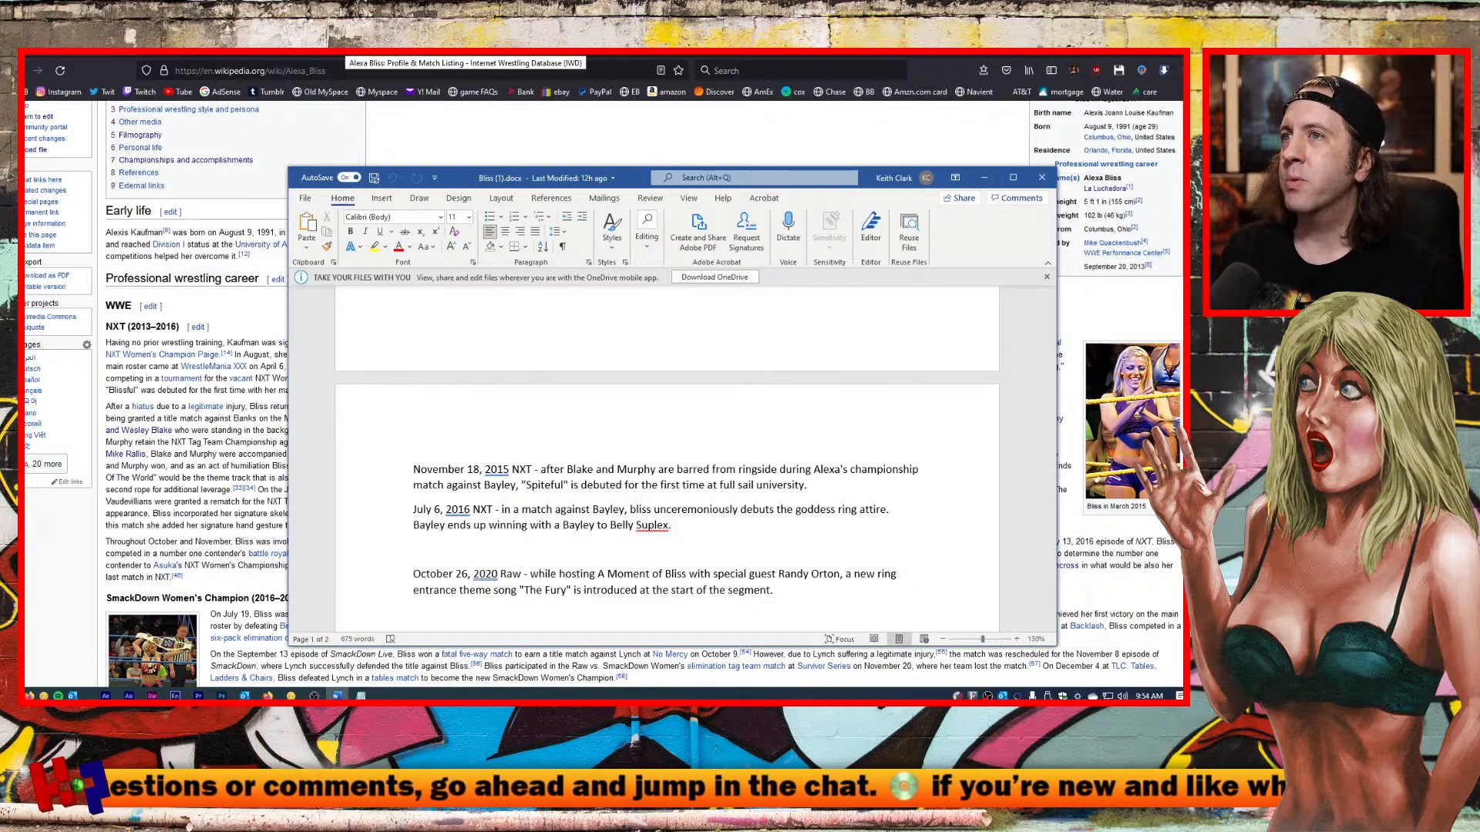
Examine Alexa Bliss's match listing in the Internet Wrestling Database in the browser, reading the 2019 to 2021 entries.
left_click(431, 57)
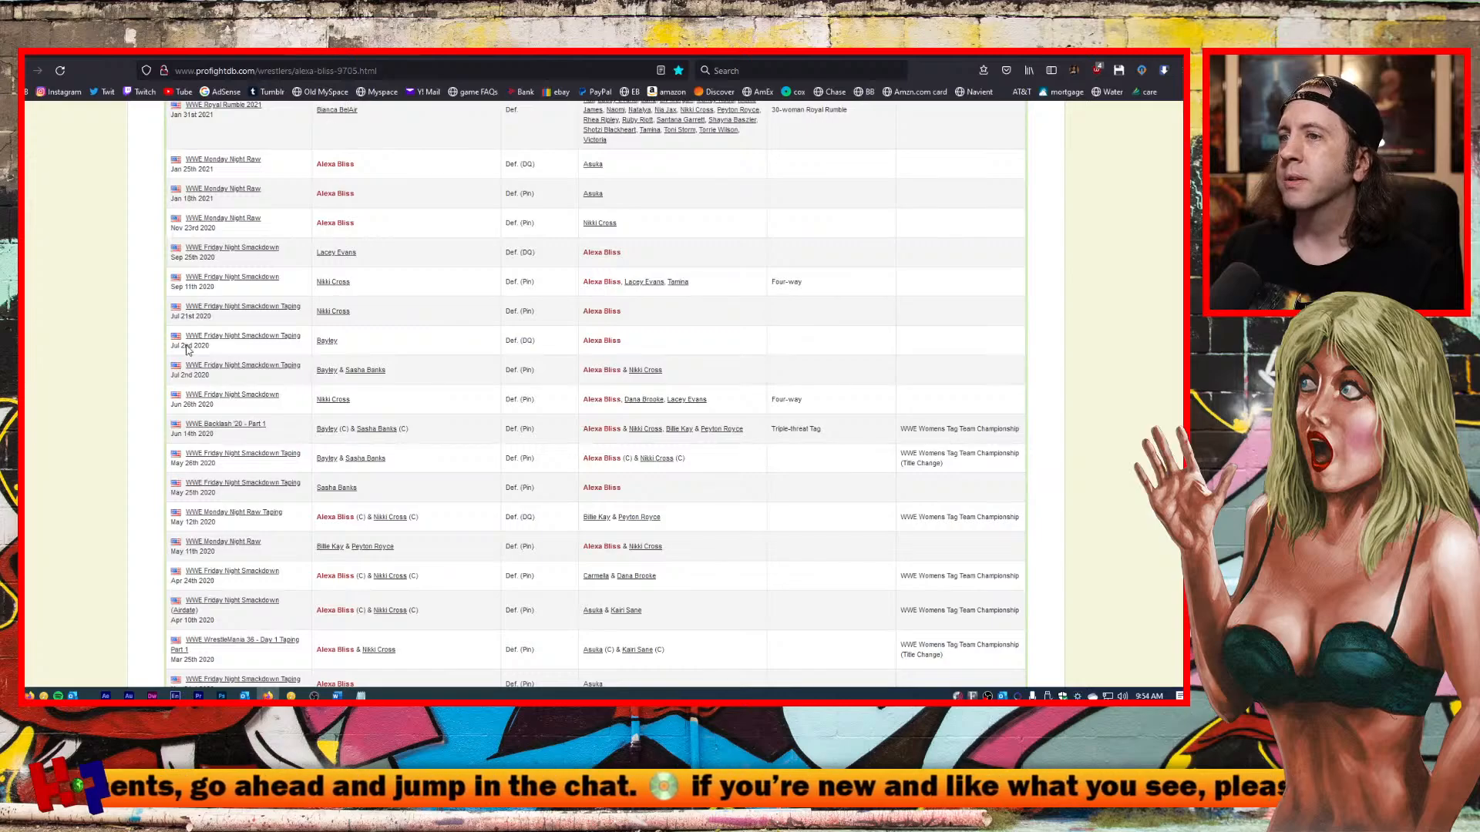
scroll(181, 355, "up", 2)
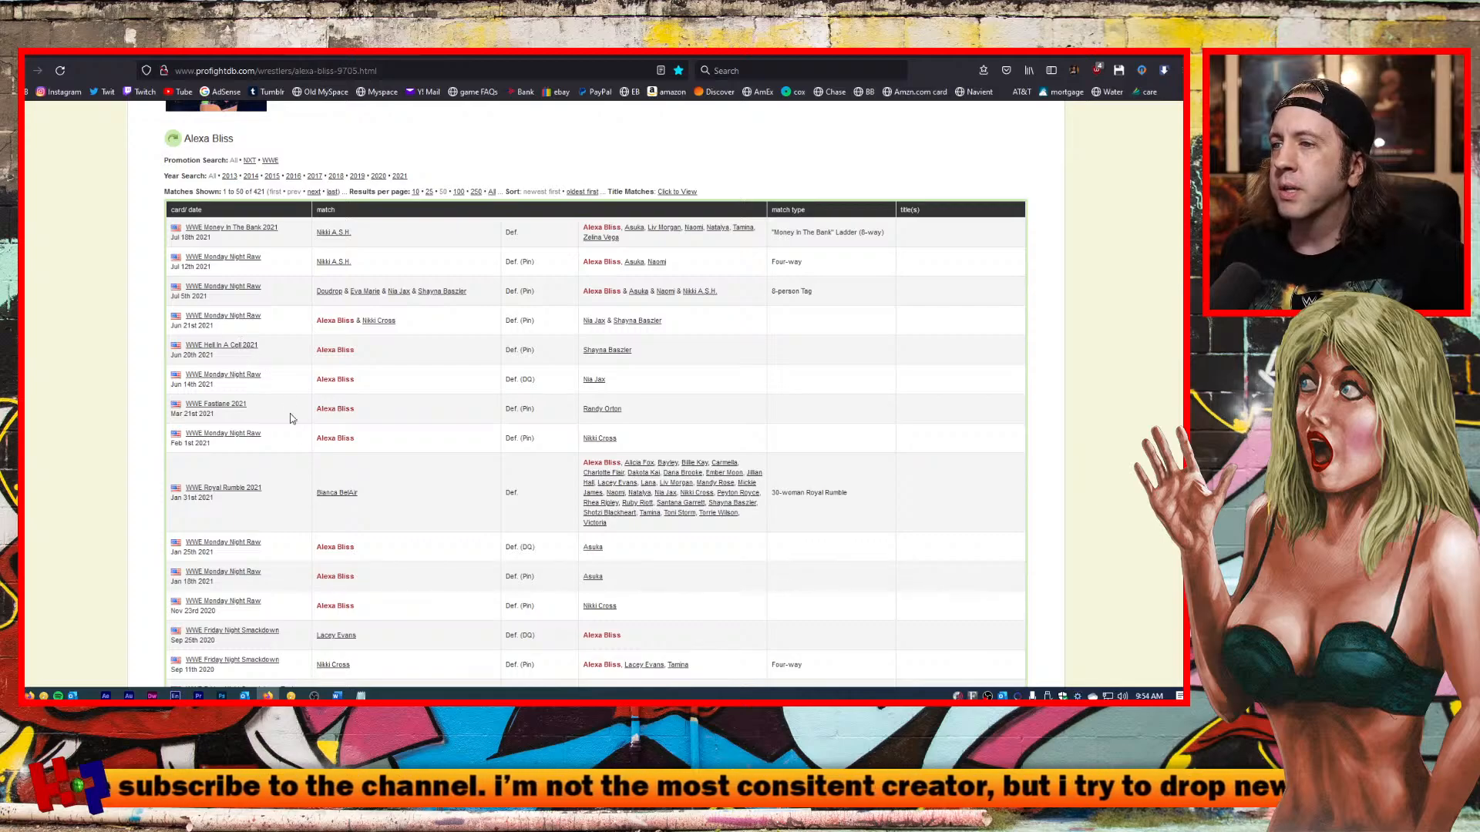
scroll(289, 420, "down", 3)
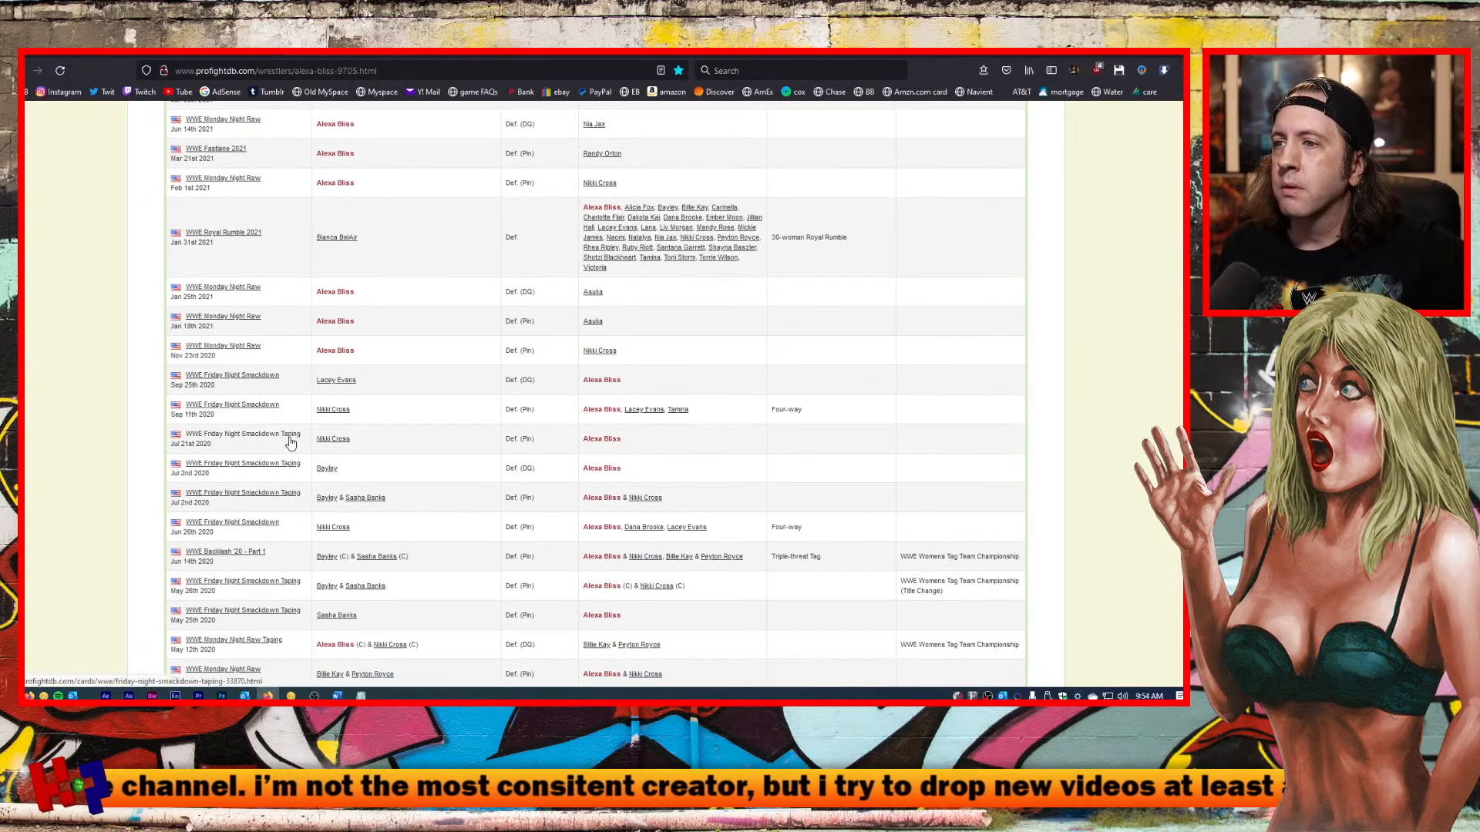
scroll(290, 441, "down", 1)
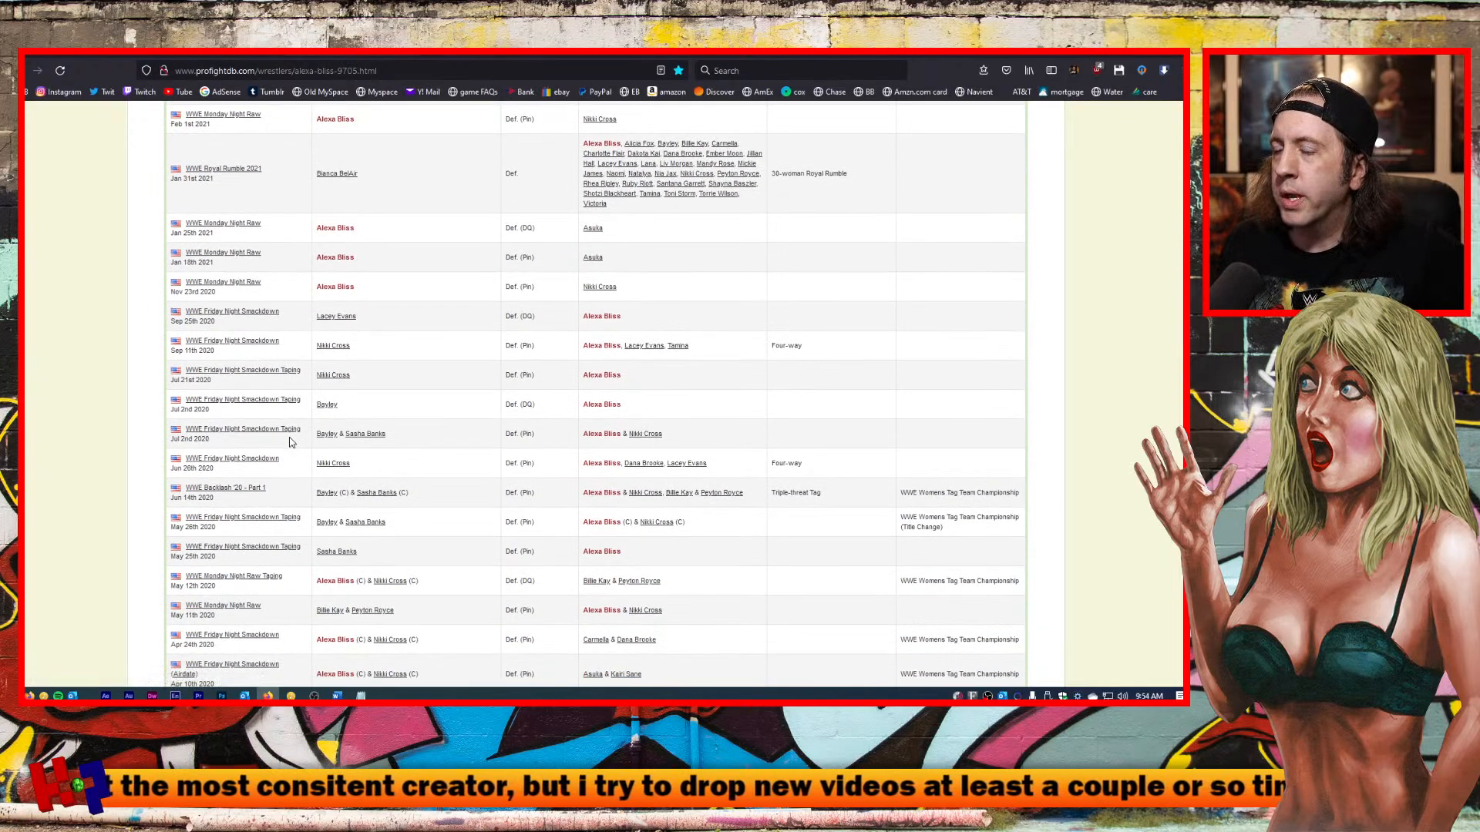
scroll(290, 442, "down", 1)
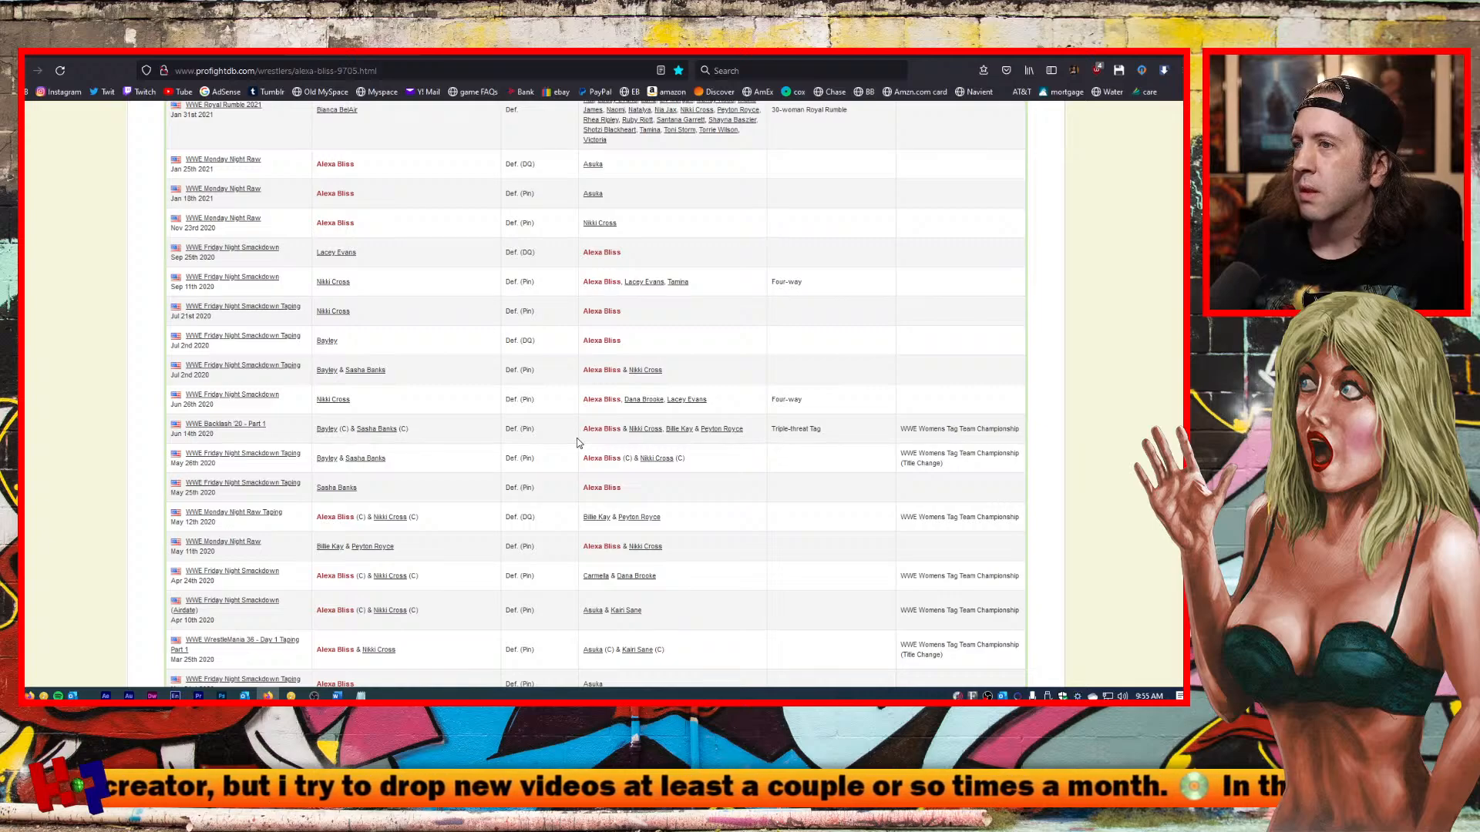
scroll(576, 440, "up", 1)
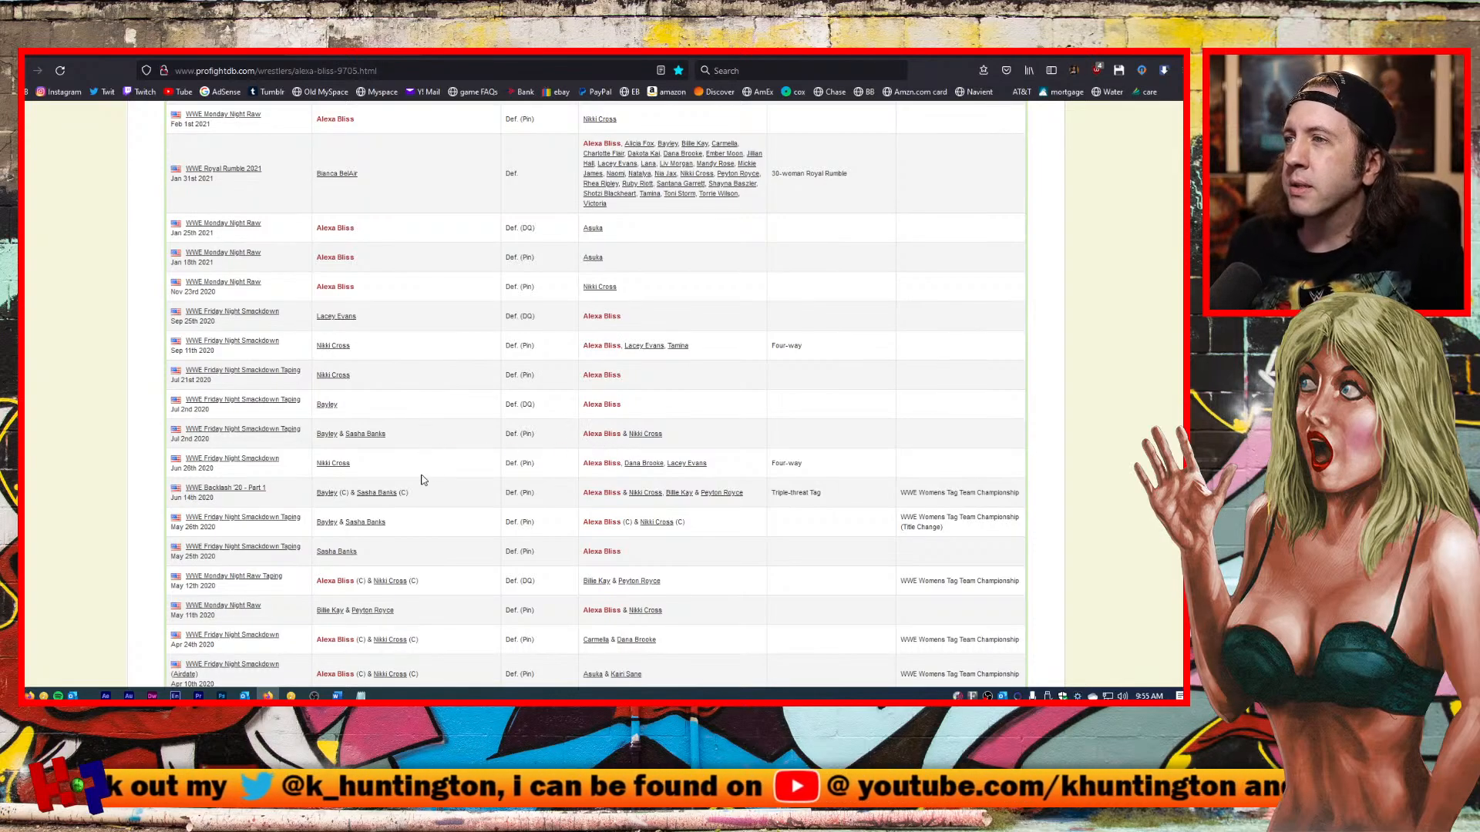
scroll(426, 492, "up", 1)
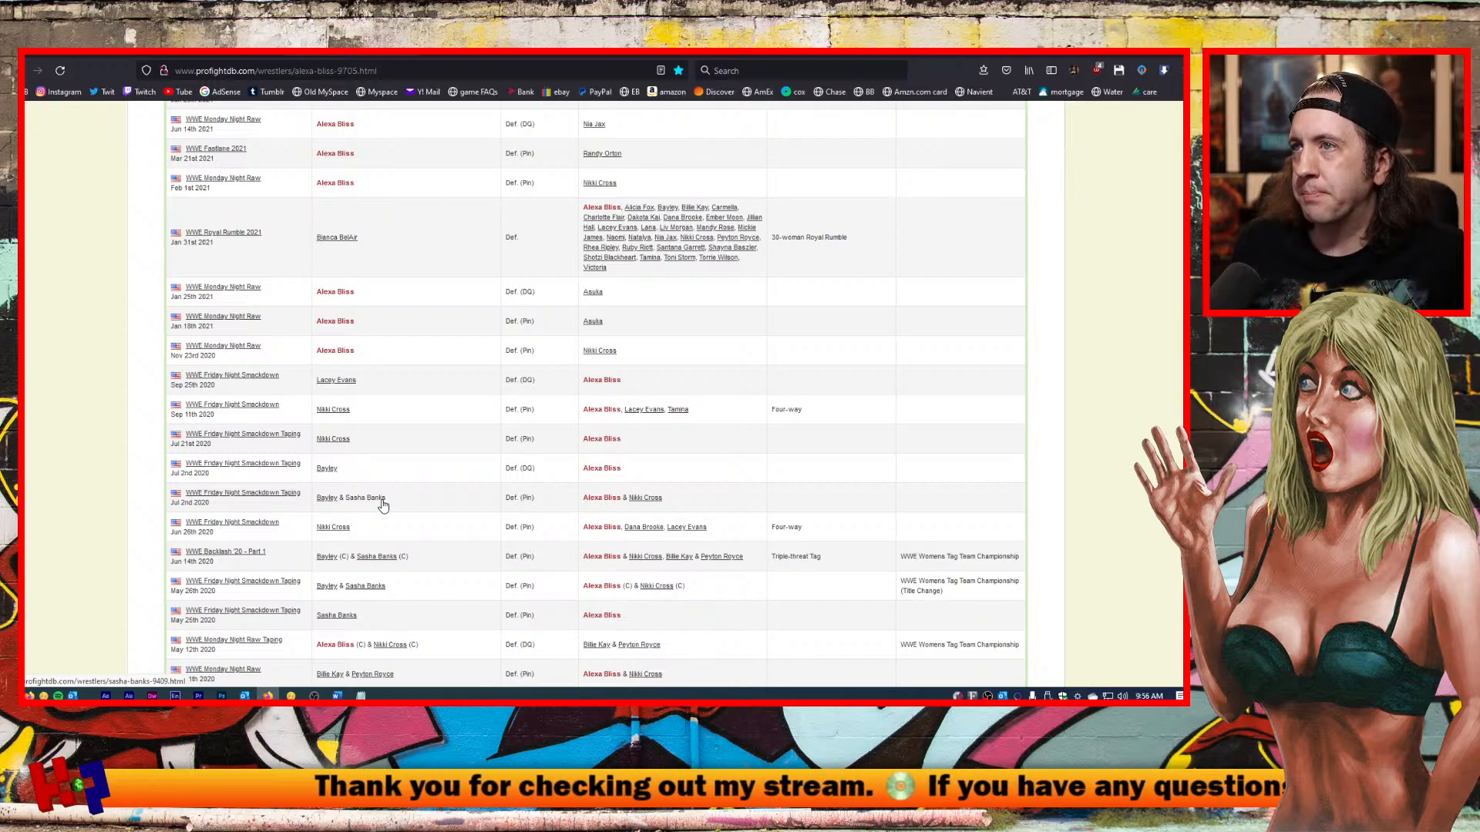
scroll(378, 505, "up", 1)
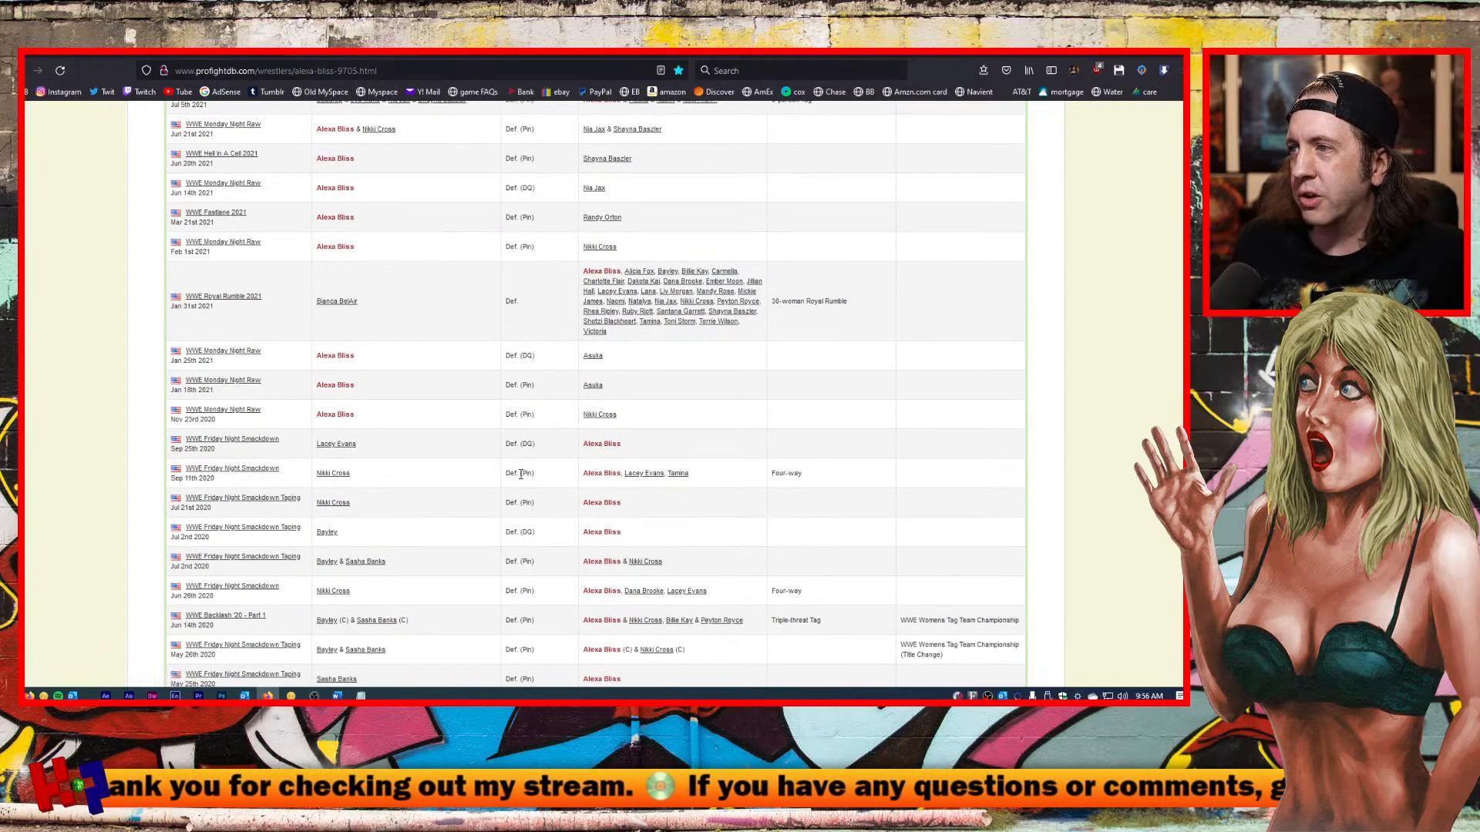
scroll(416, 448, "up", 3)
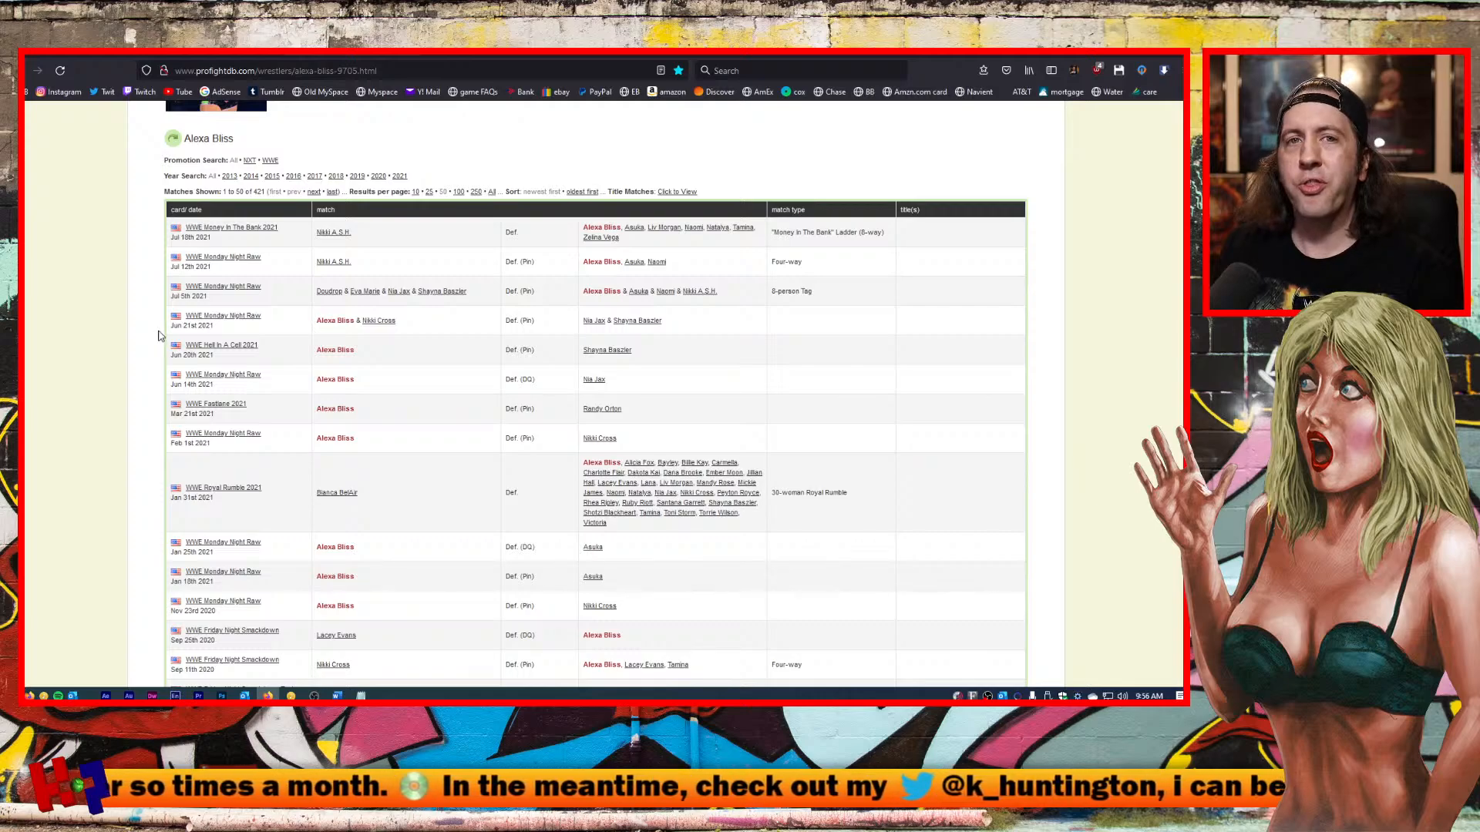
scroll(161, 362, "down", 5)
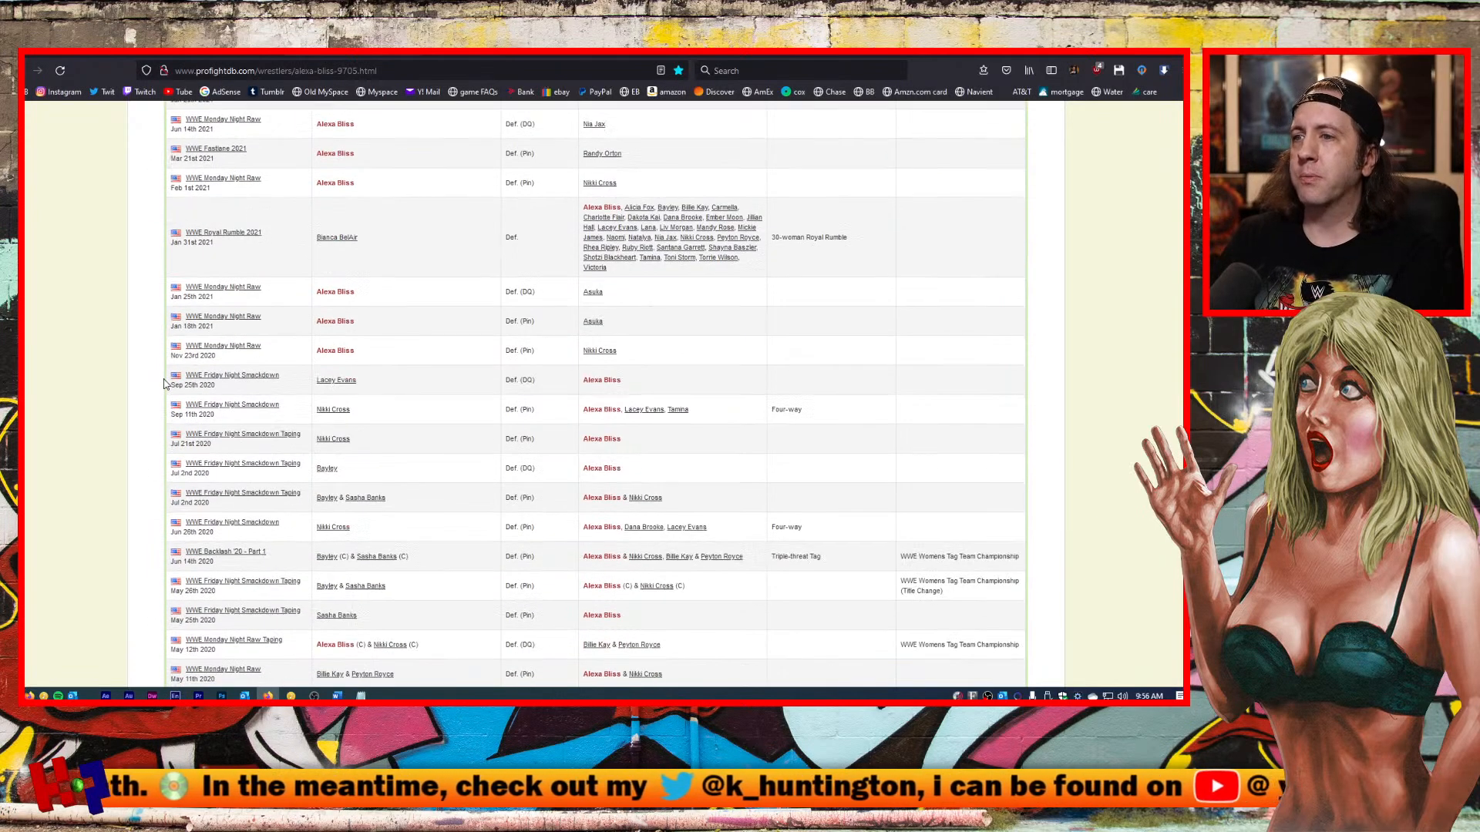
scroll(163, 383, "down", 1)
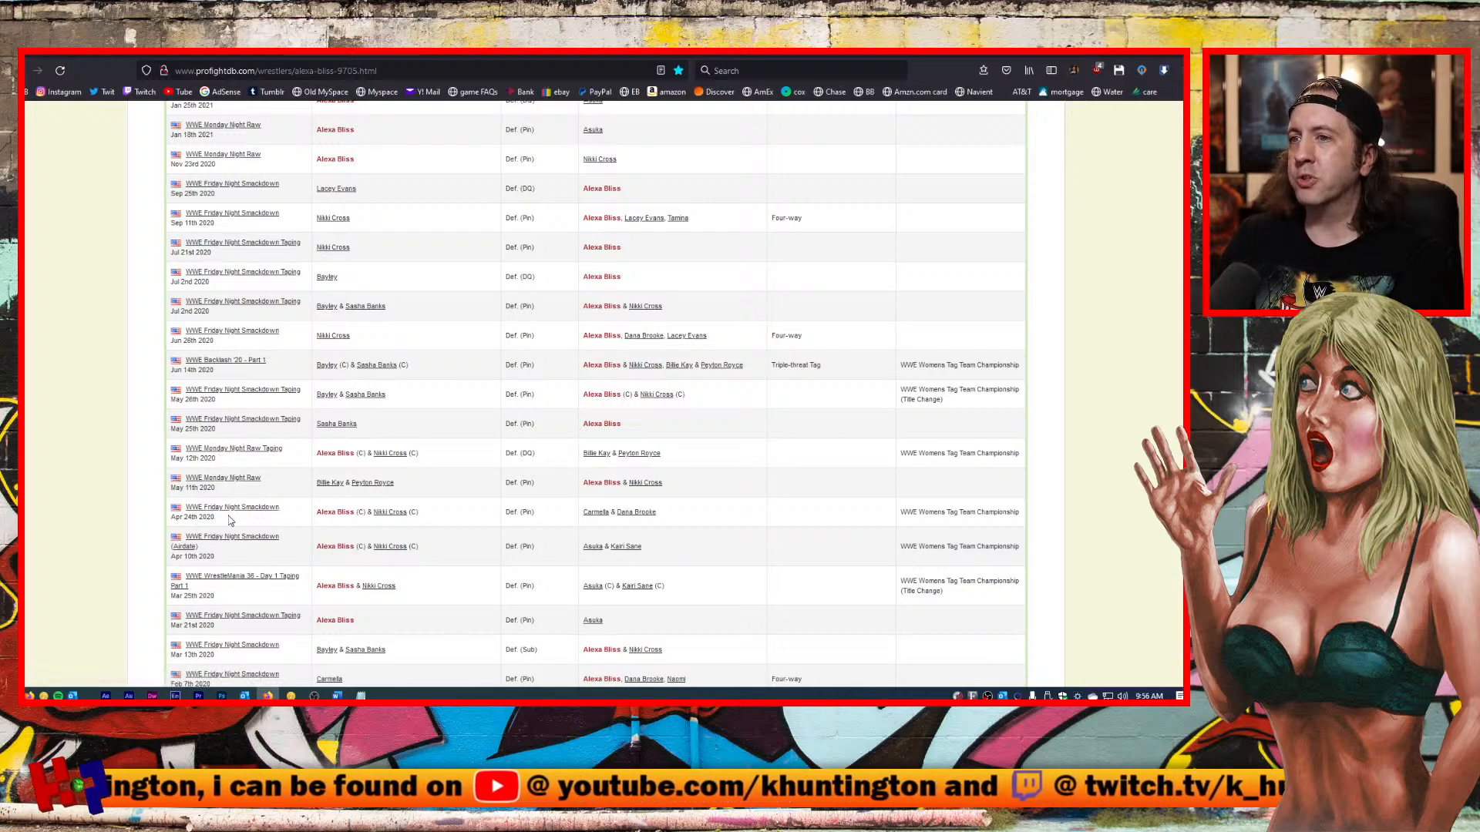
scroll(229, 521, "up", 7)
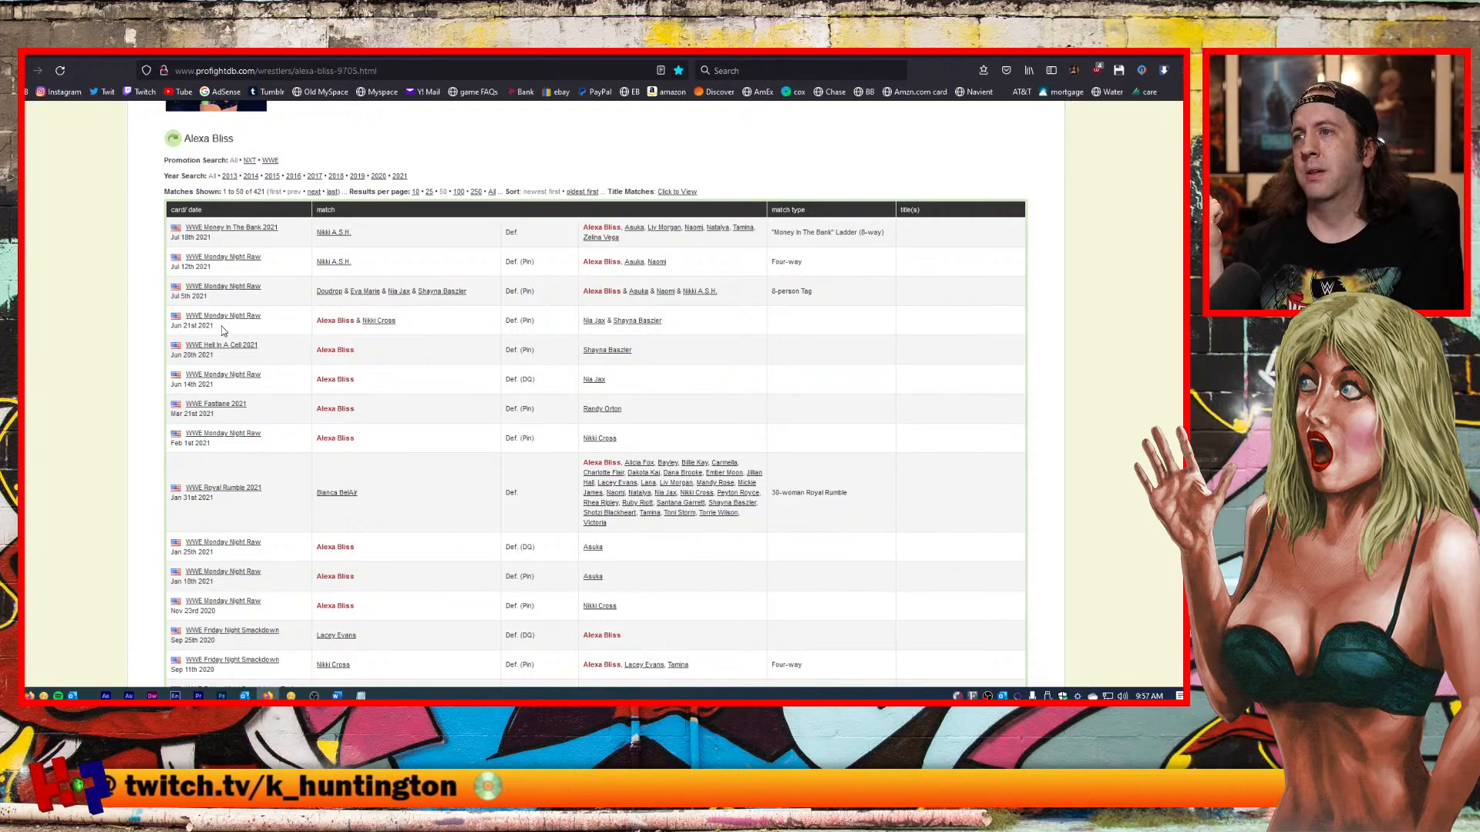
scroll(287, 414, "down", 3)
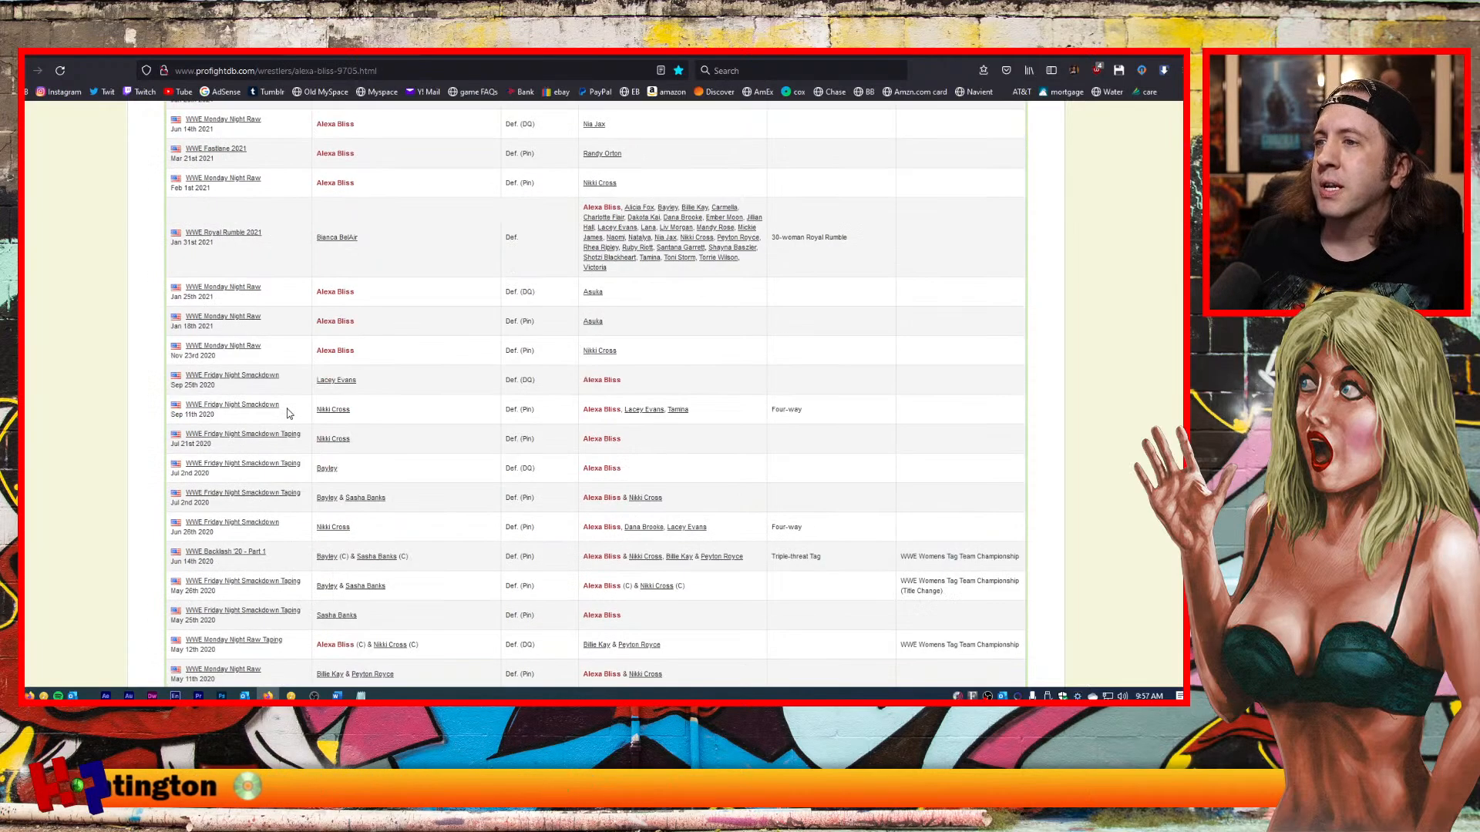
scroll(287, 414, "down", 10)
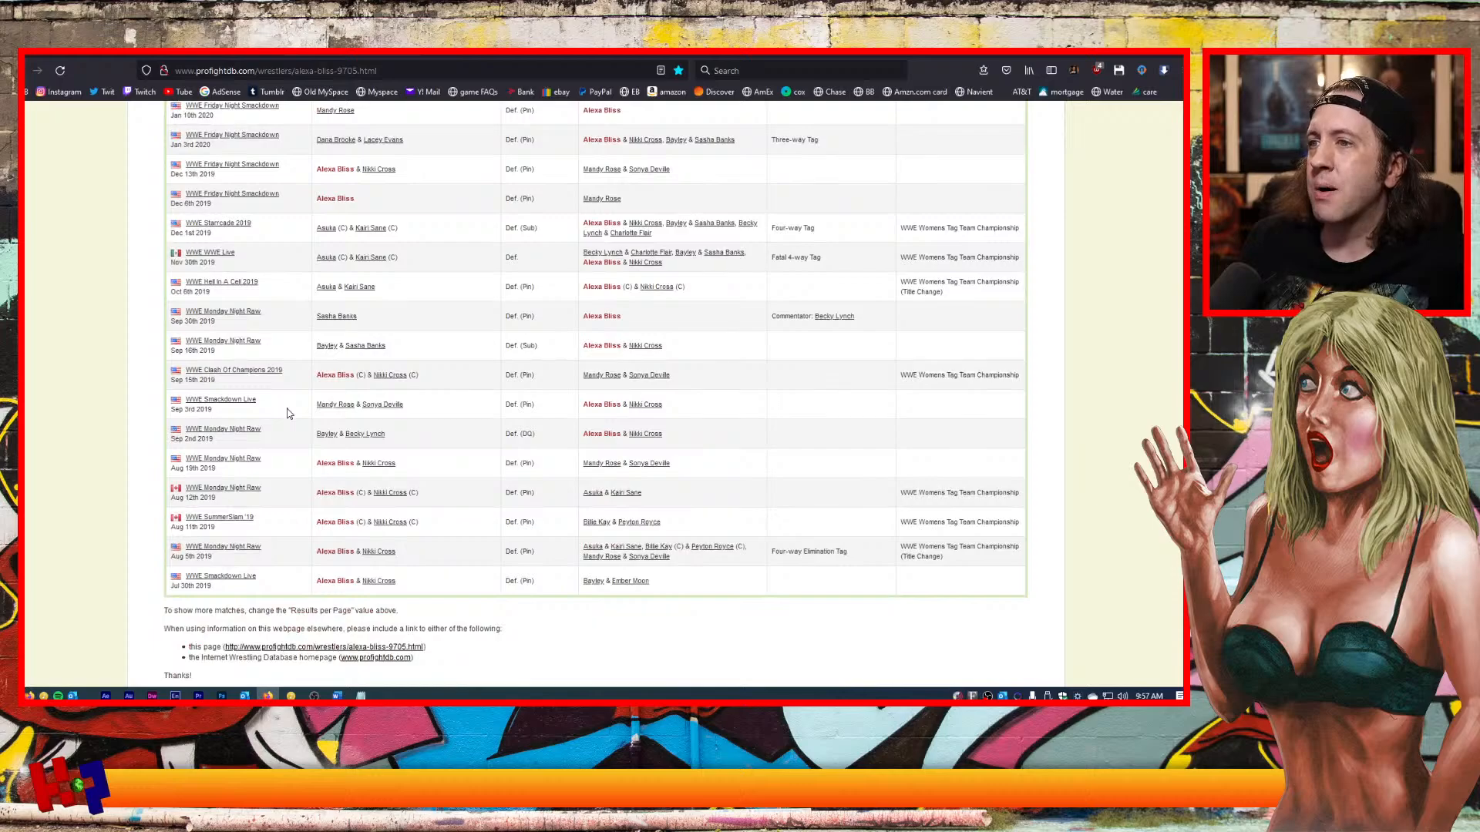
scroll(281, 522, "up", 5)
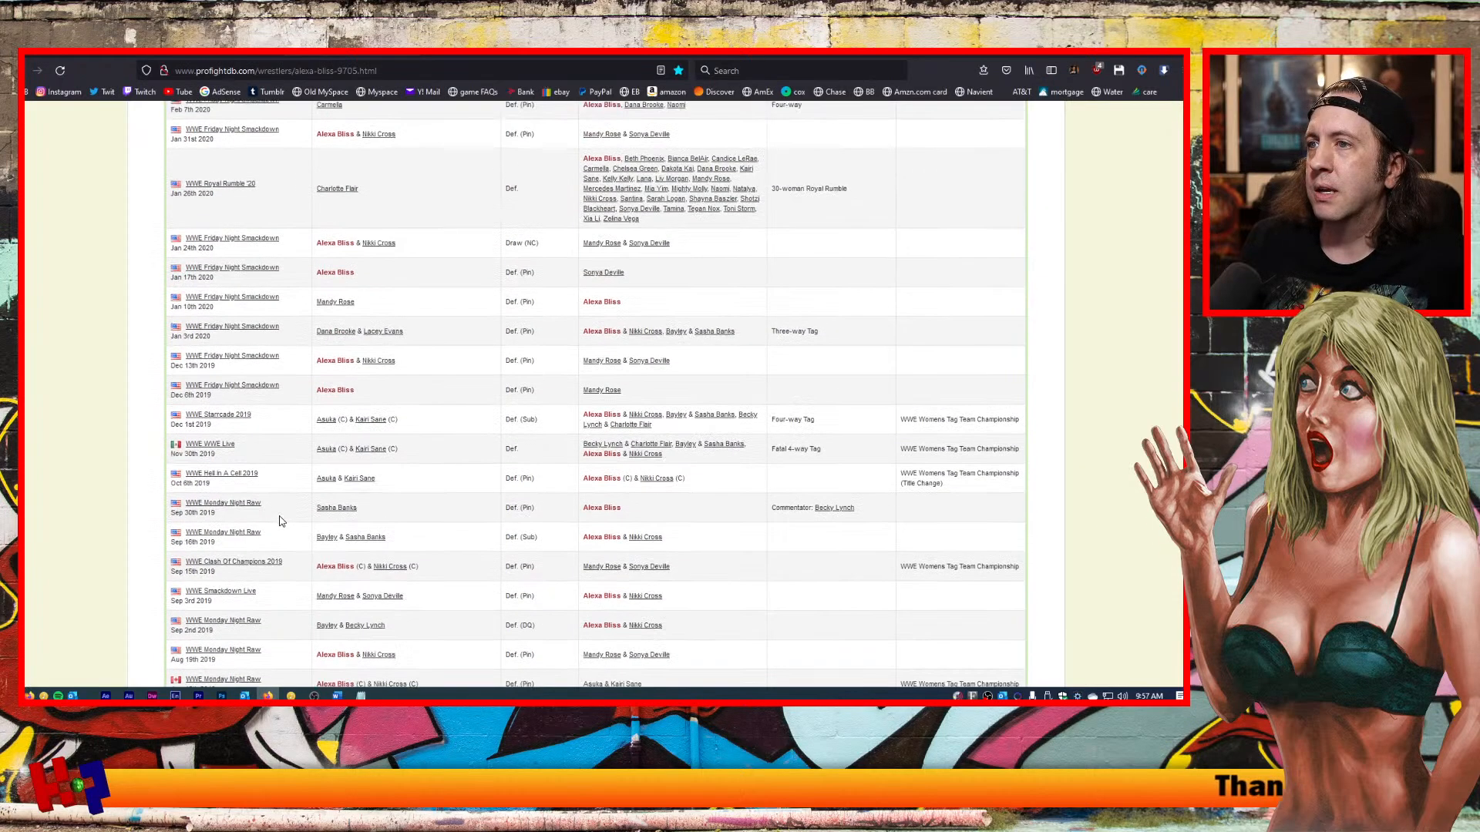
scroll(281, 522, "up", 1)
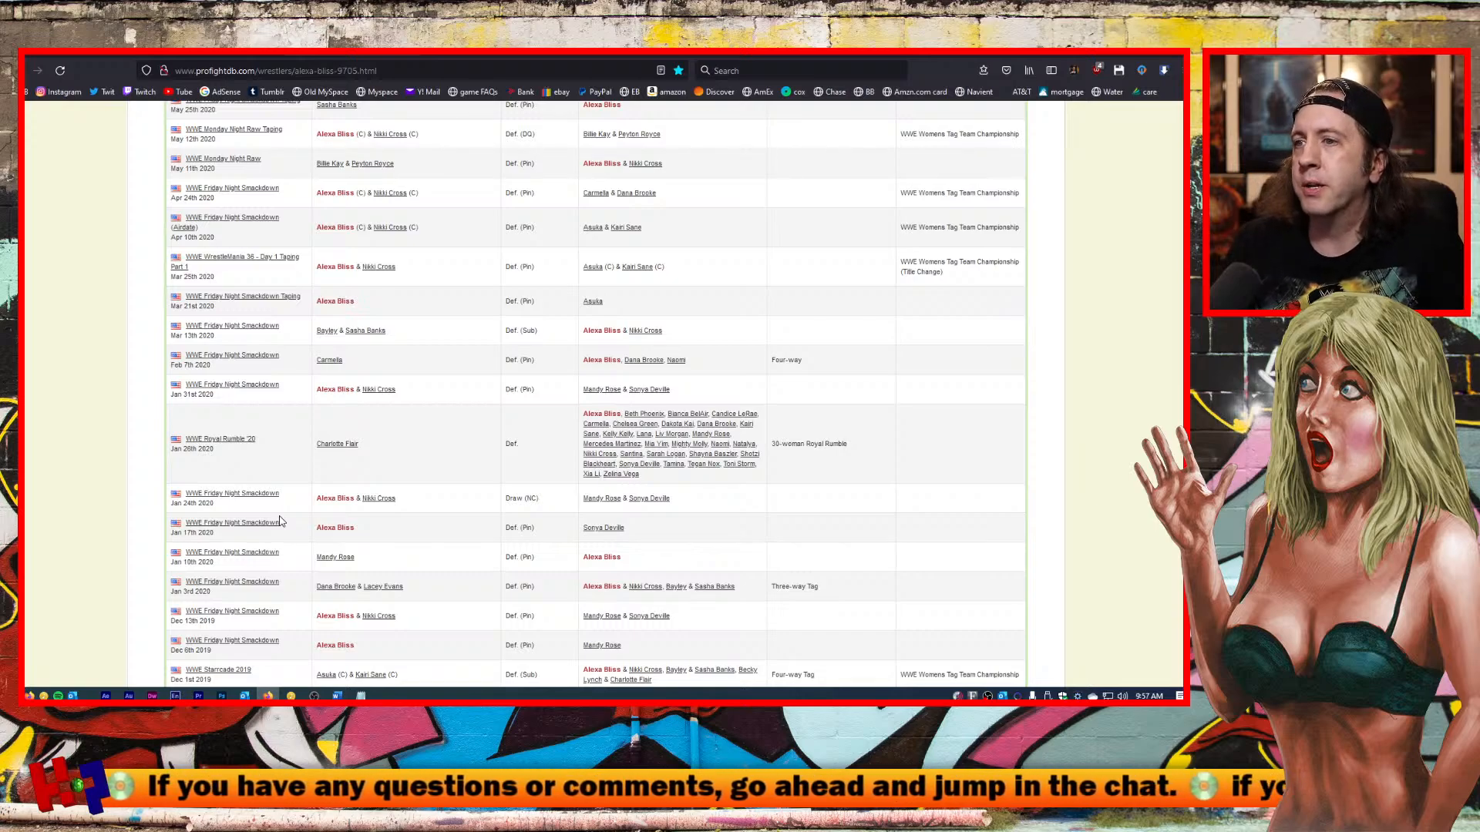
scroll(279, 522, "up", 2)
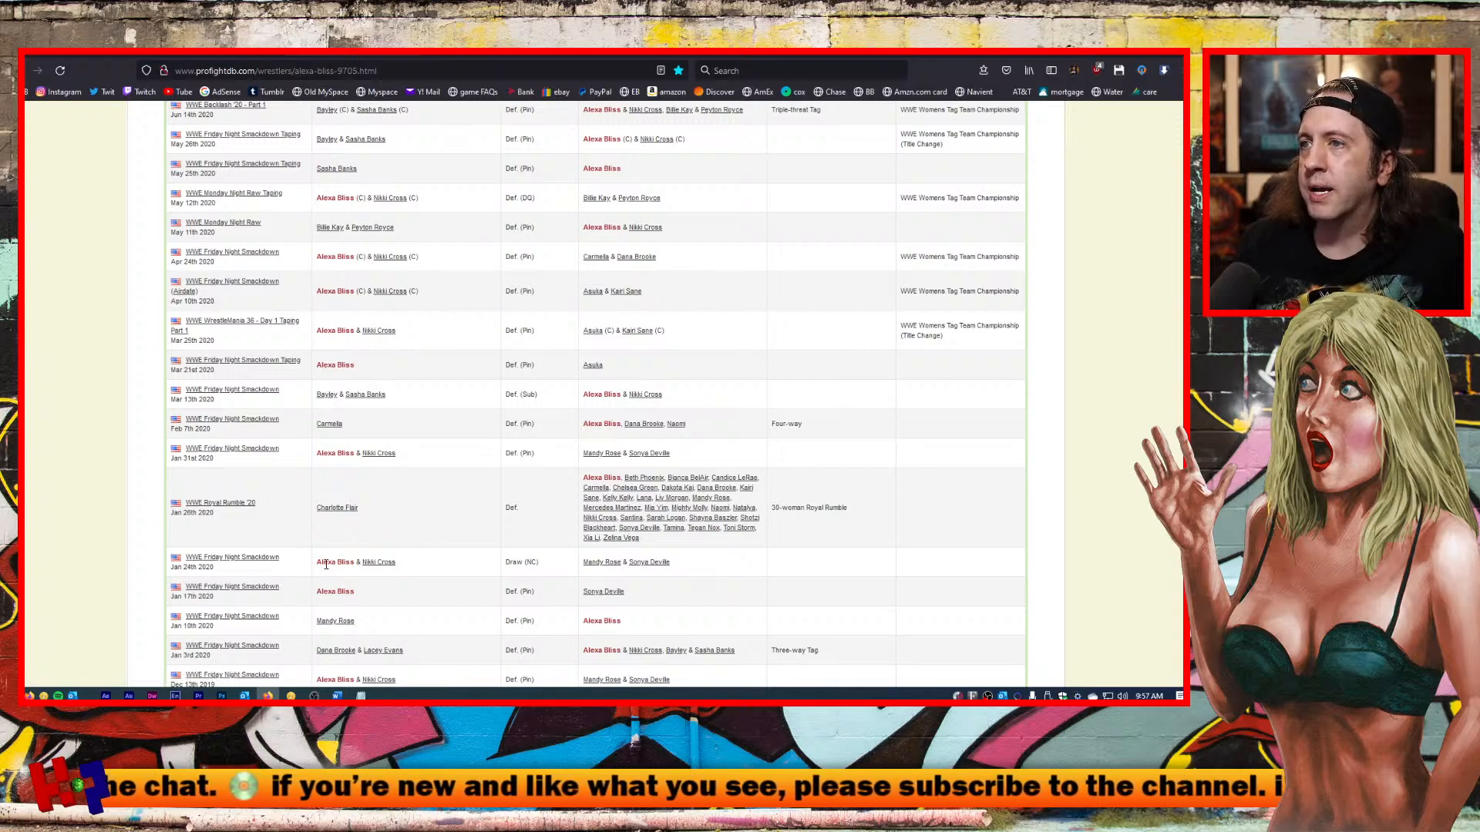
scroll(326, 565, "up", 8)
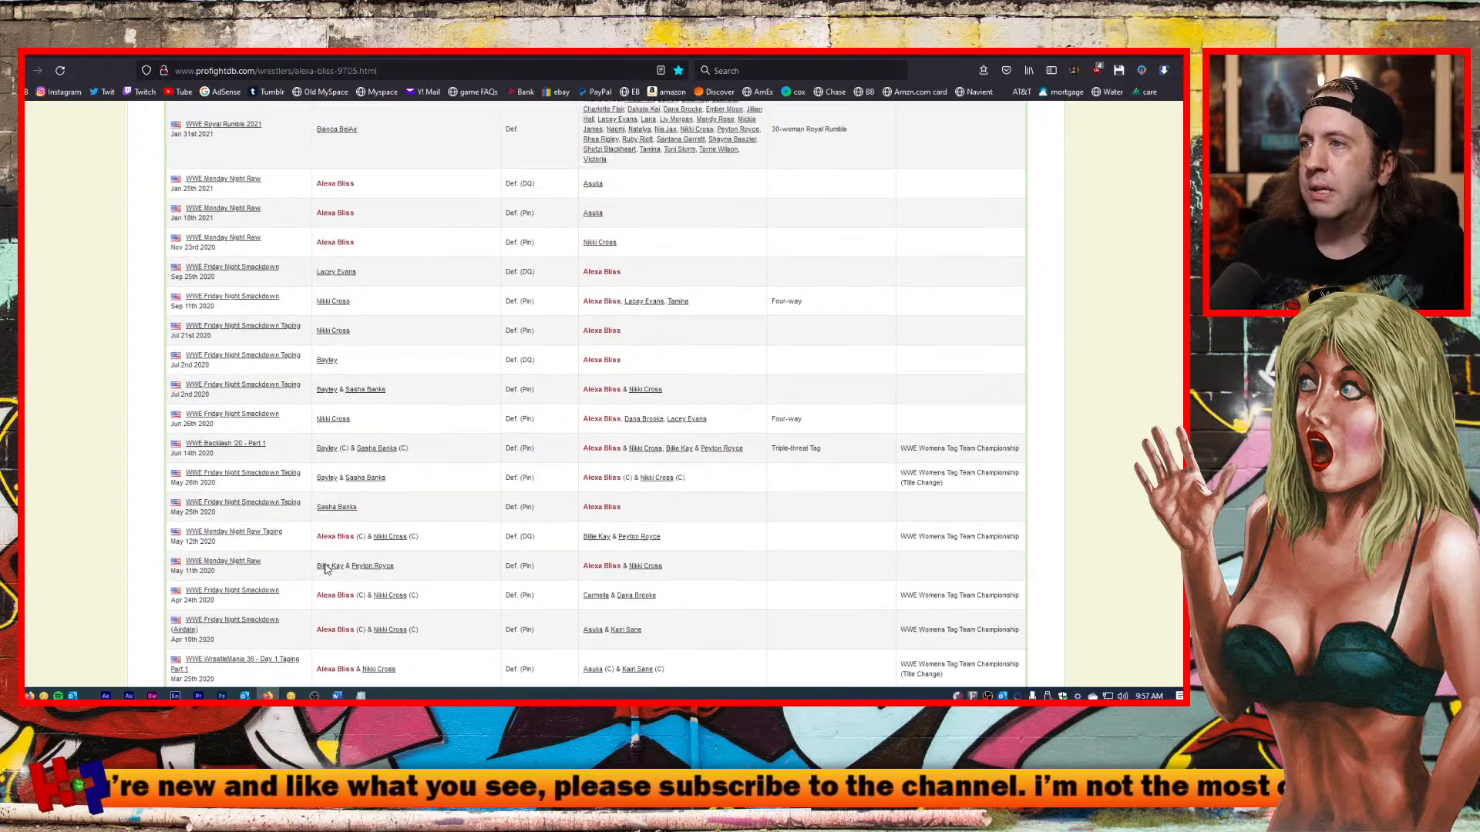
scroll(326, 569, "up", 5)
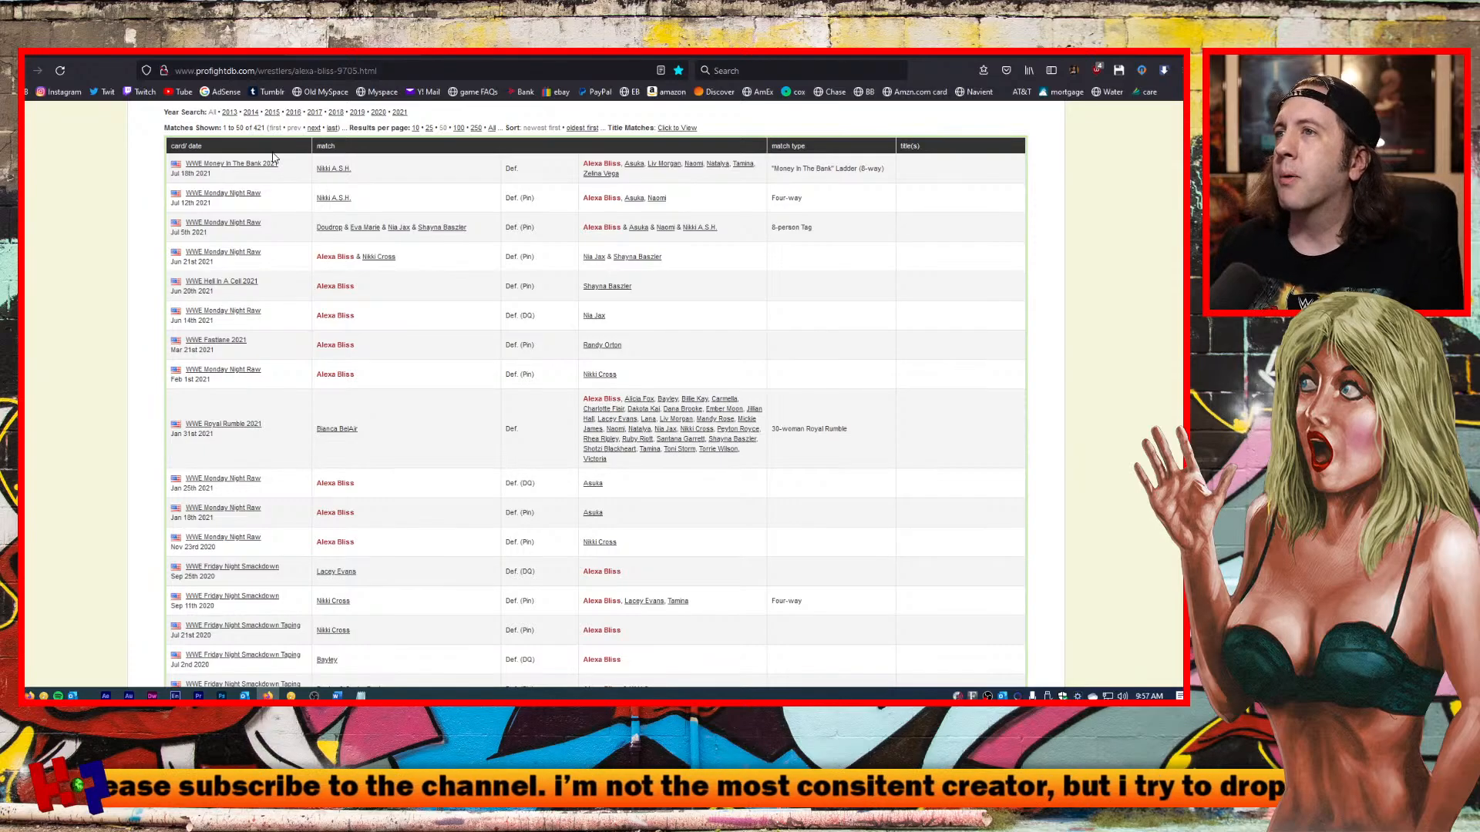
Go to the Alexa Bliss Wikipedia article and open the whole page's source for editing.
key("ctrl+Tab")
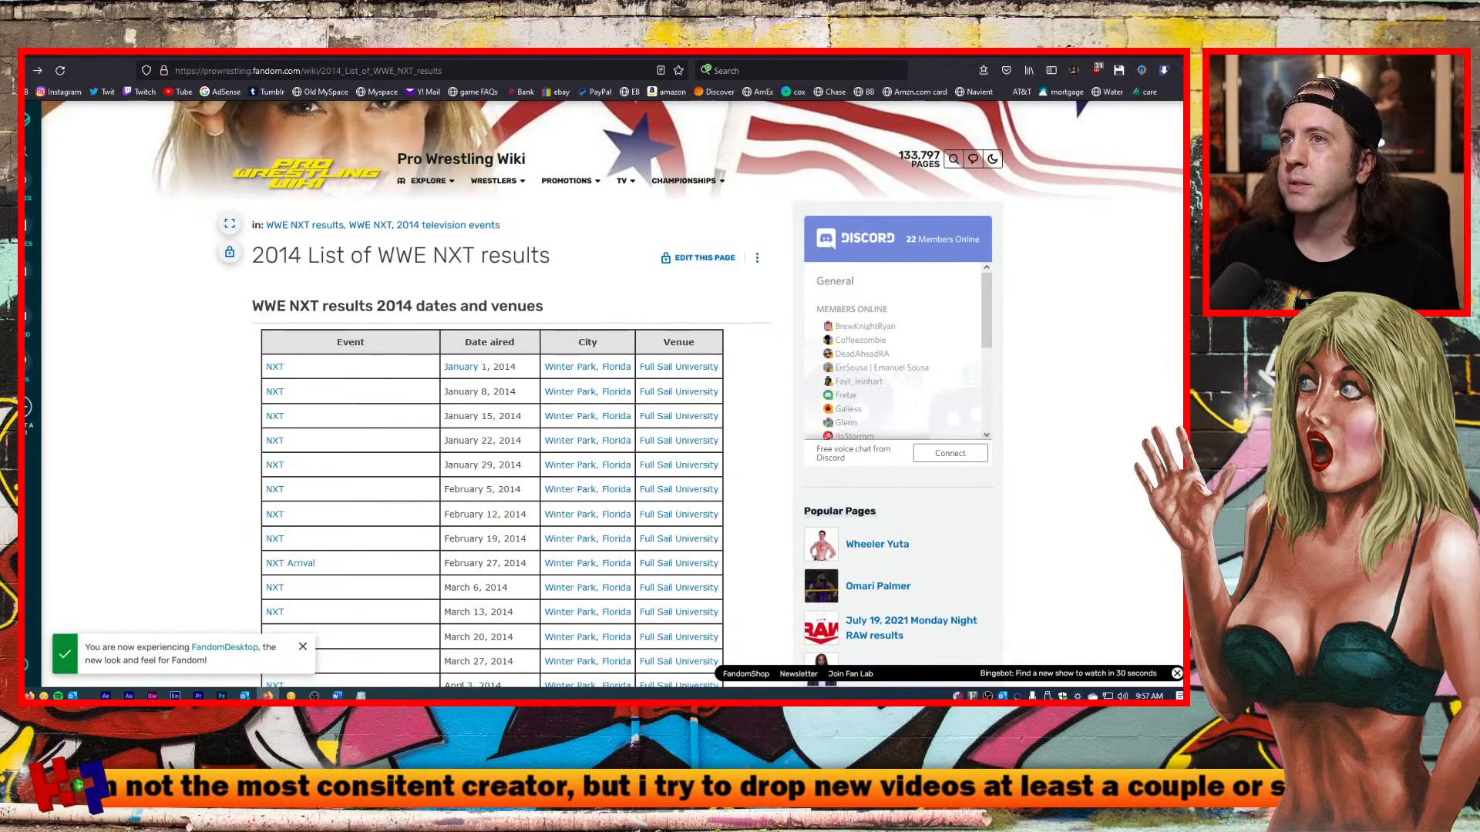
key("ctrl+Tab")
scroll(216, 194, "up", 4)
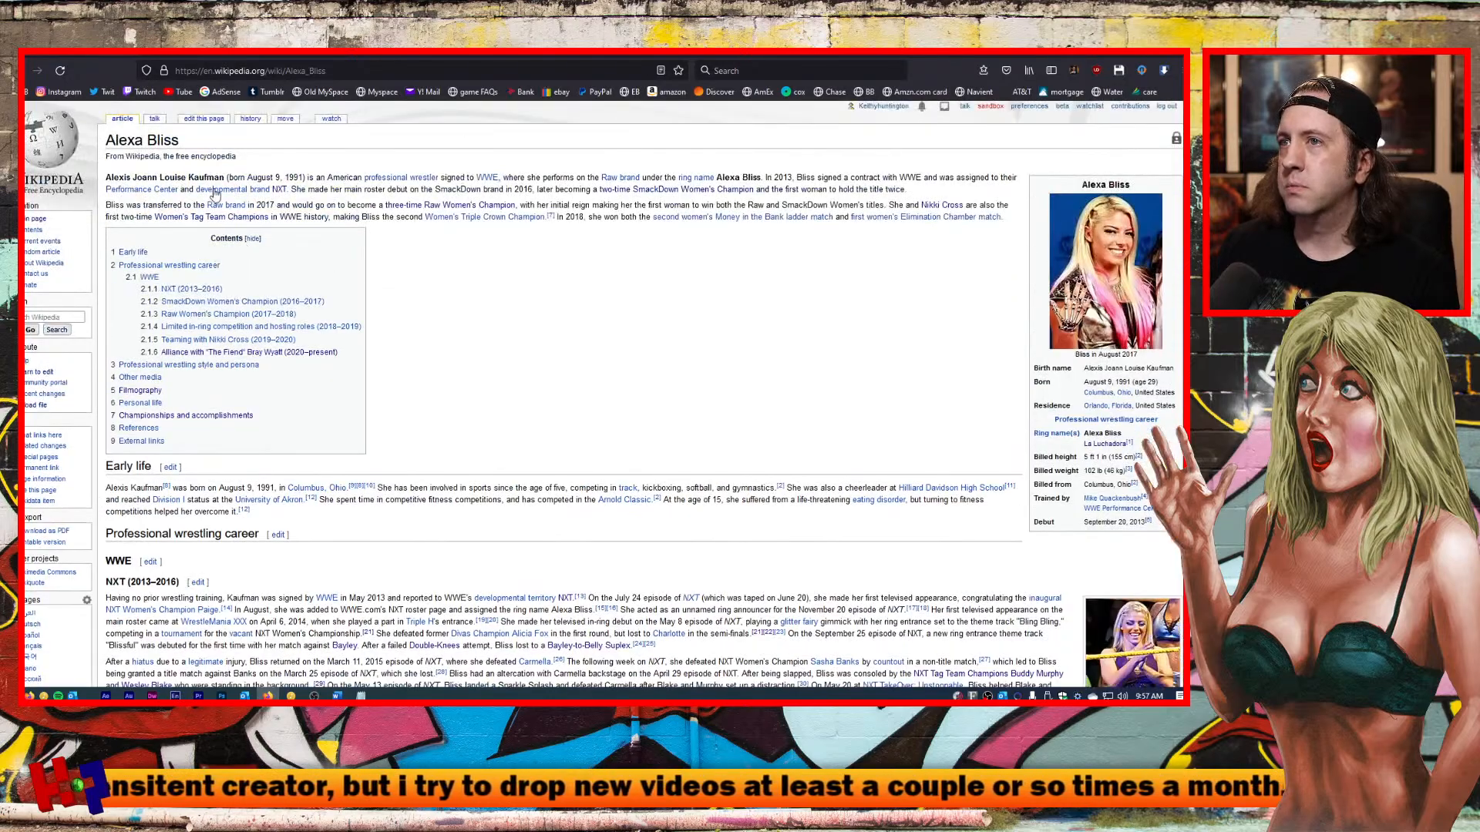
left_click(205, 120)
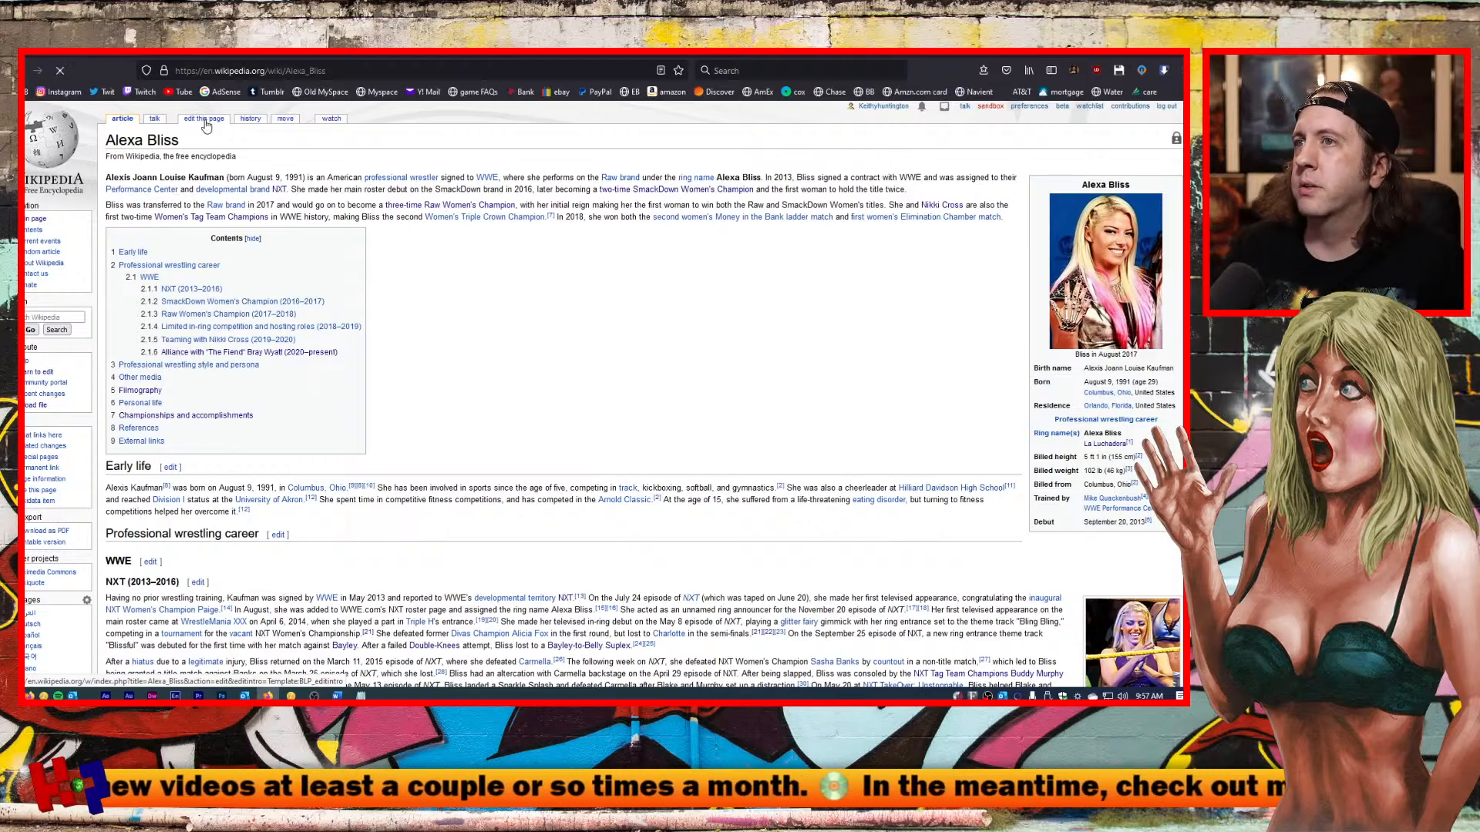
scroll(439, 372, "down", 5)
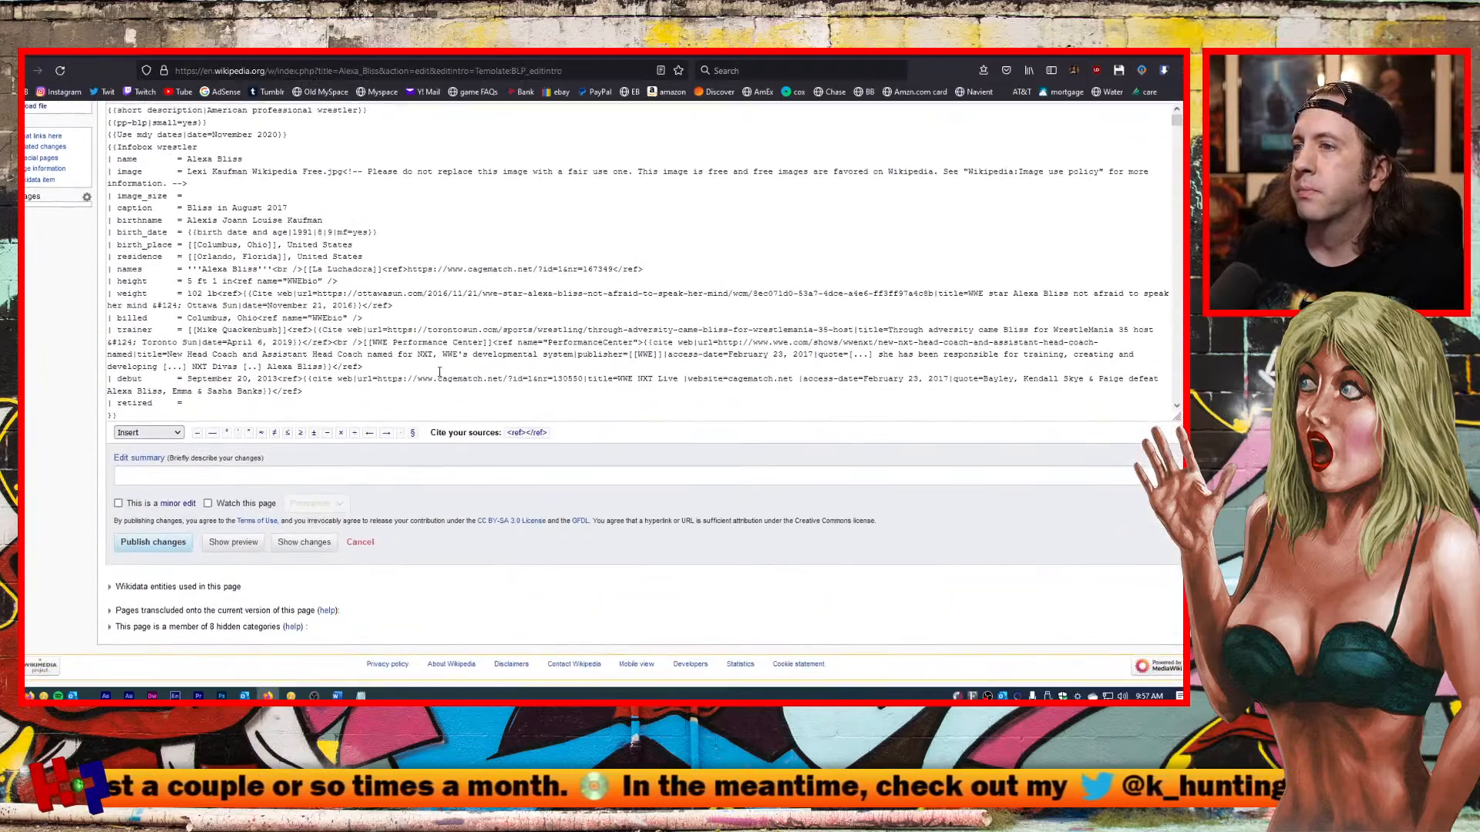
Copy the November 18, 2015 NXT note about "Spiteful", without its date, from the Word document into bliss wiki.txt in Notepad.
left_click(337, 696)
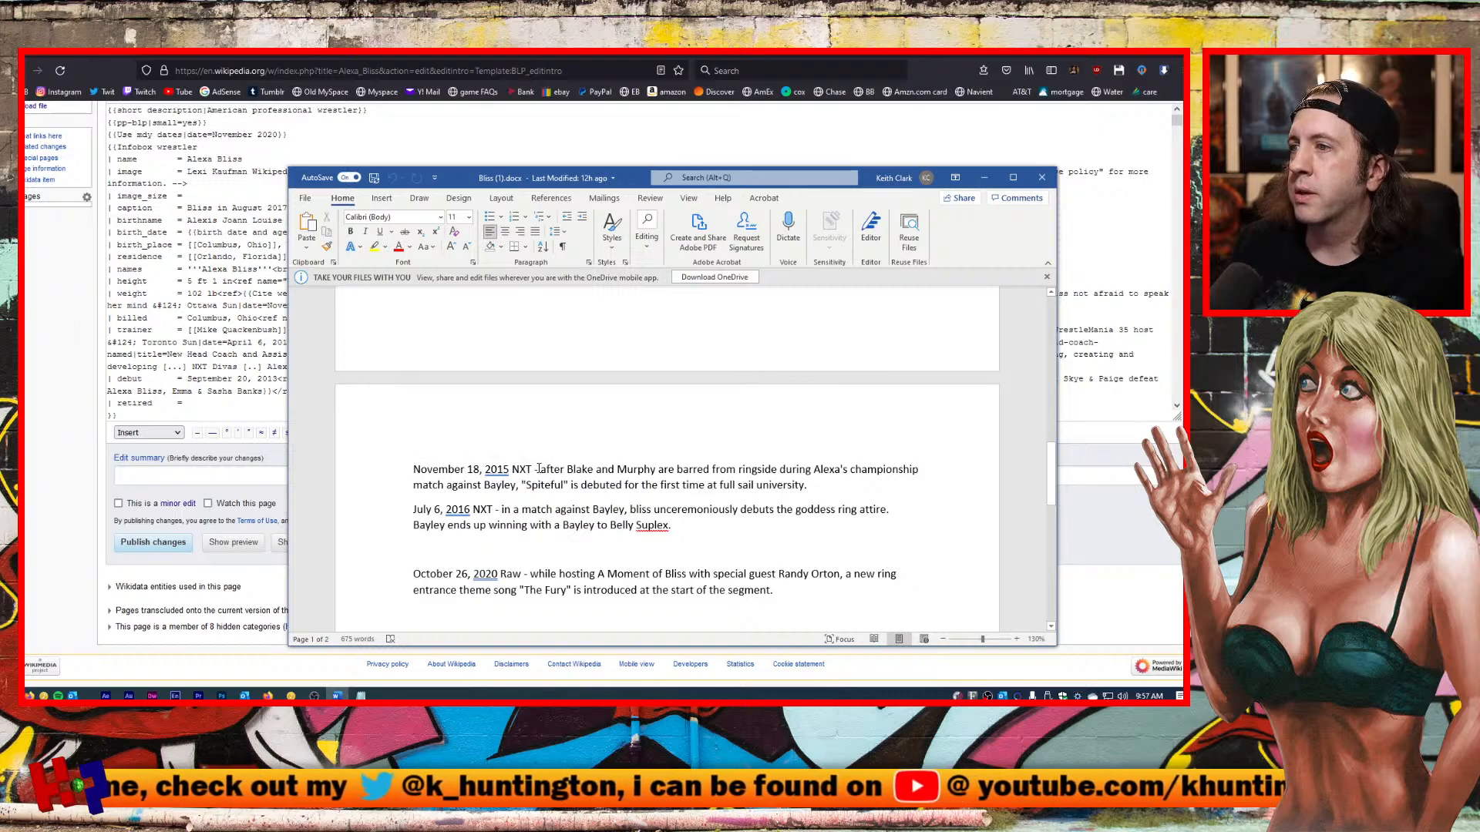
left_click_drag(539, 469, 811, 481)
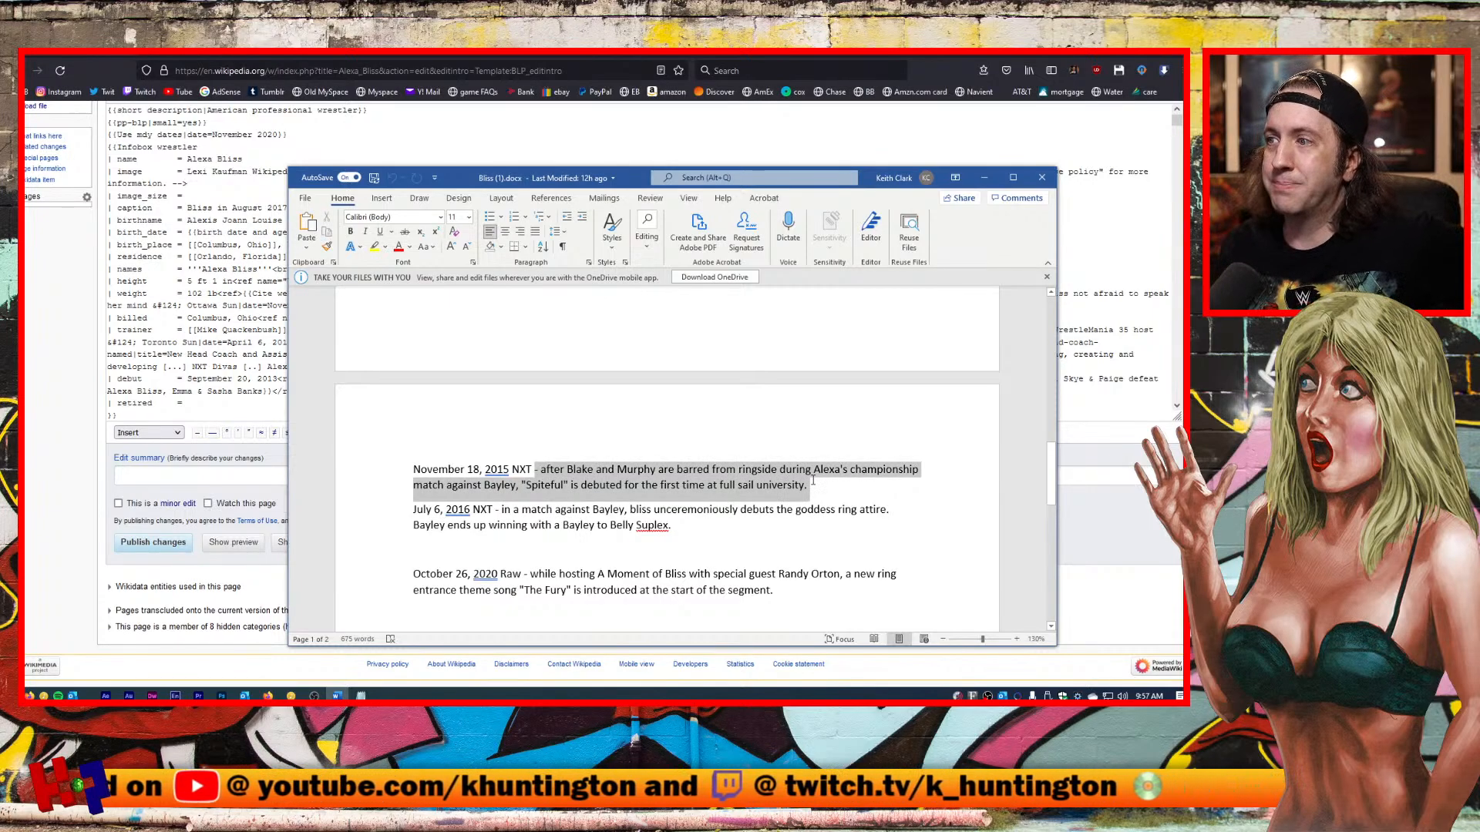
left_click_drag(813, 480, 812, 481)
key("ctrl+c")
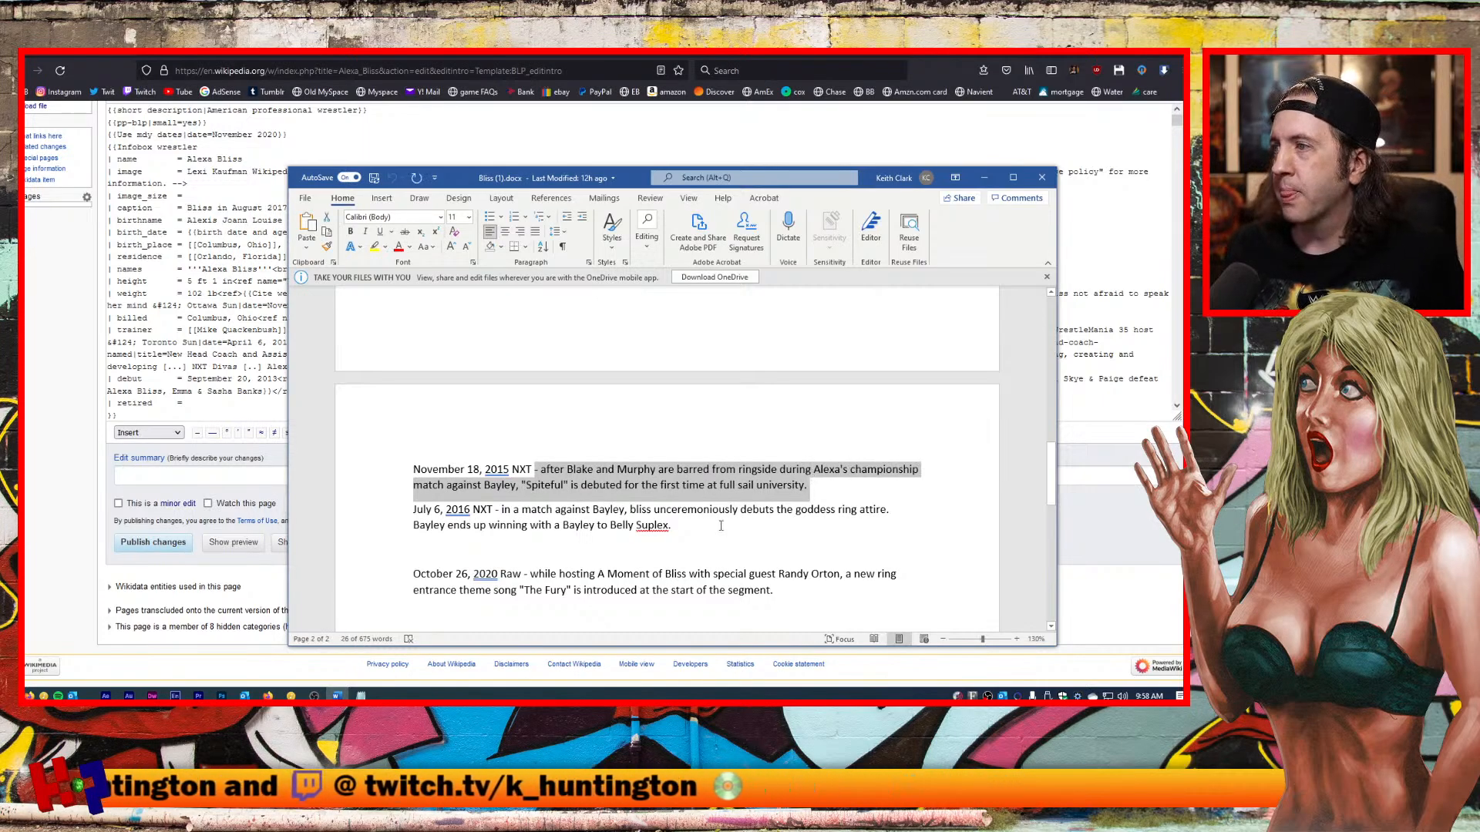
left_click(360, 696)
left_click(217, 140)
key("ctrl+v")
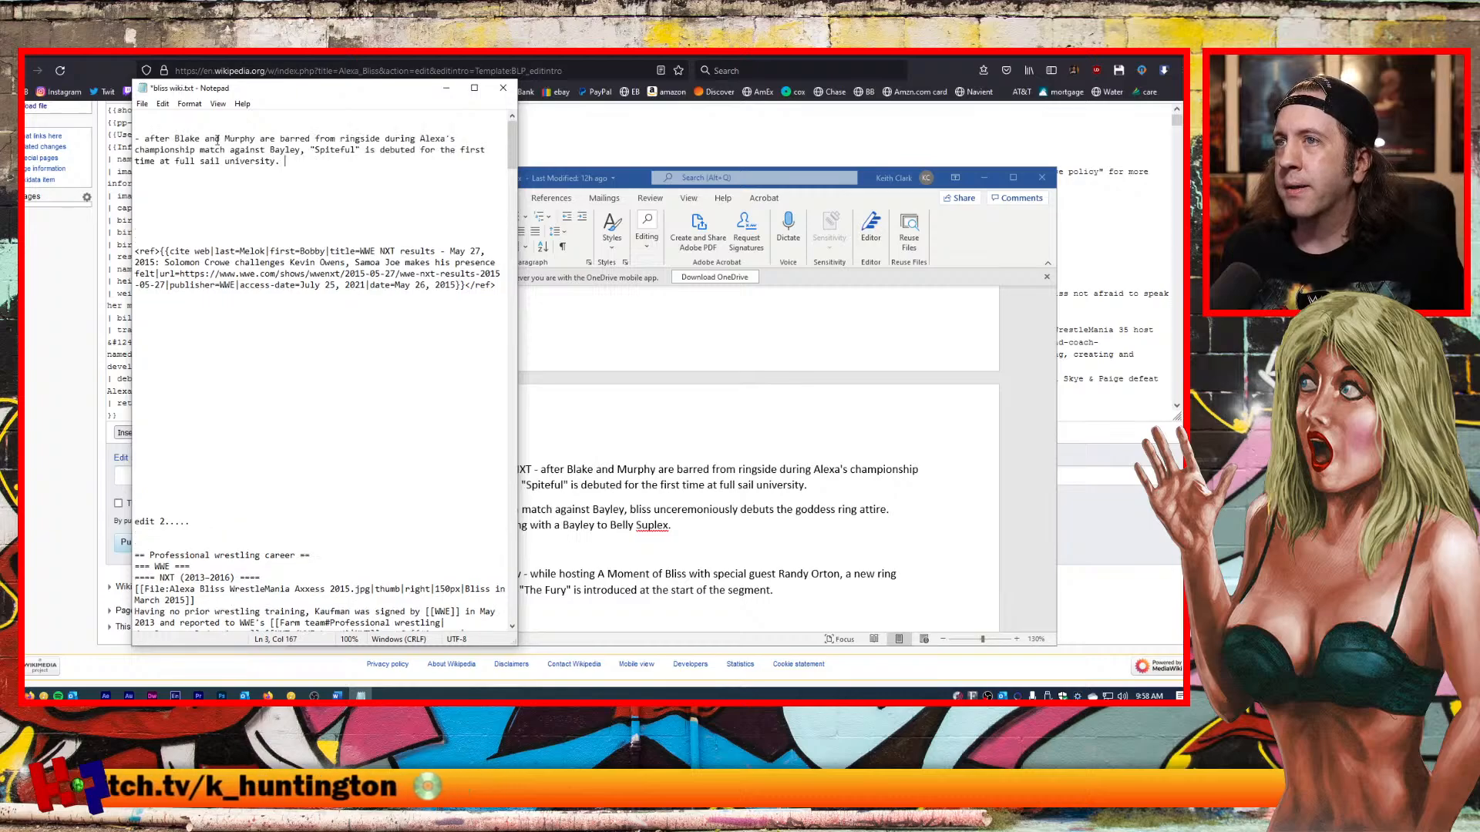
Remove the leading dash and space so the pasted note starts with "after Blake and Murphy".
left_click(135, 140)
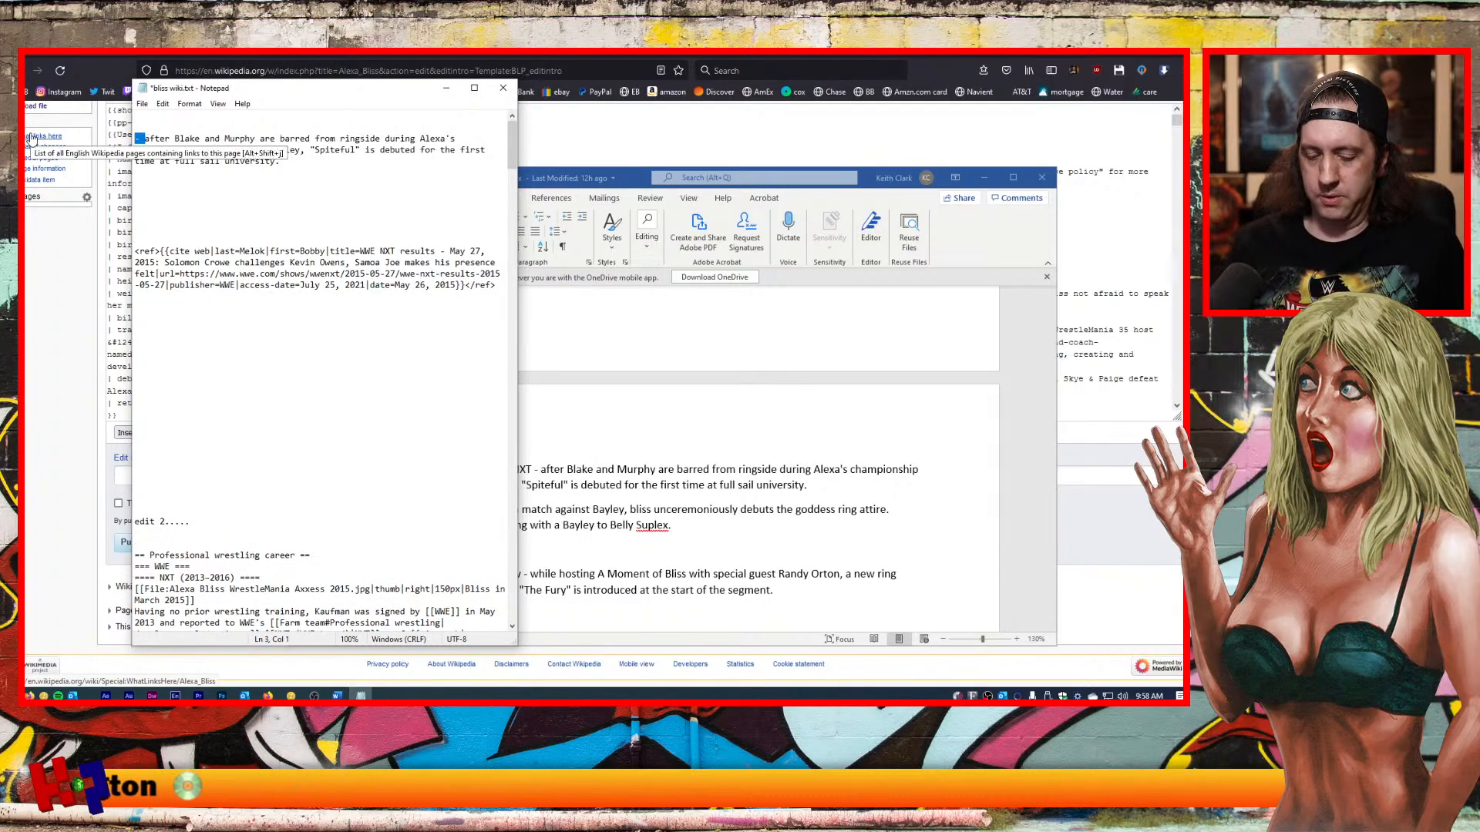
key("Delete")
key("Delete")
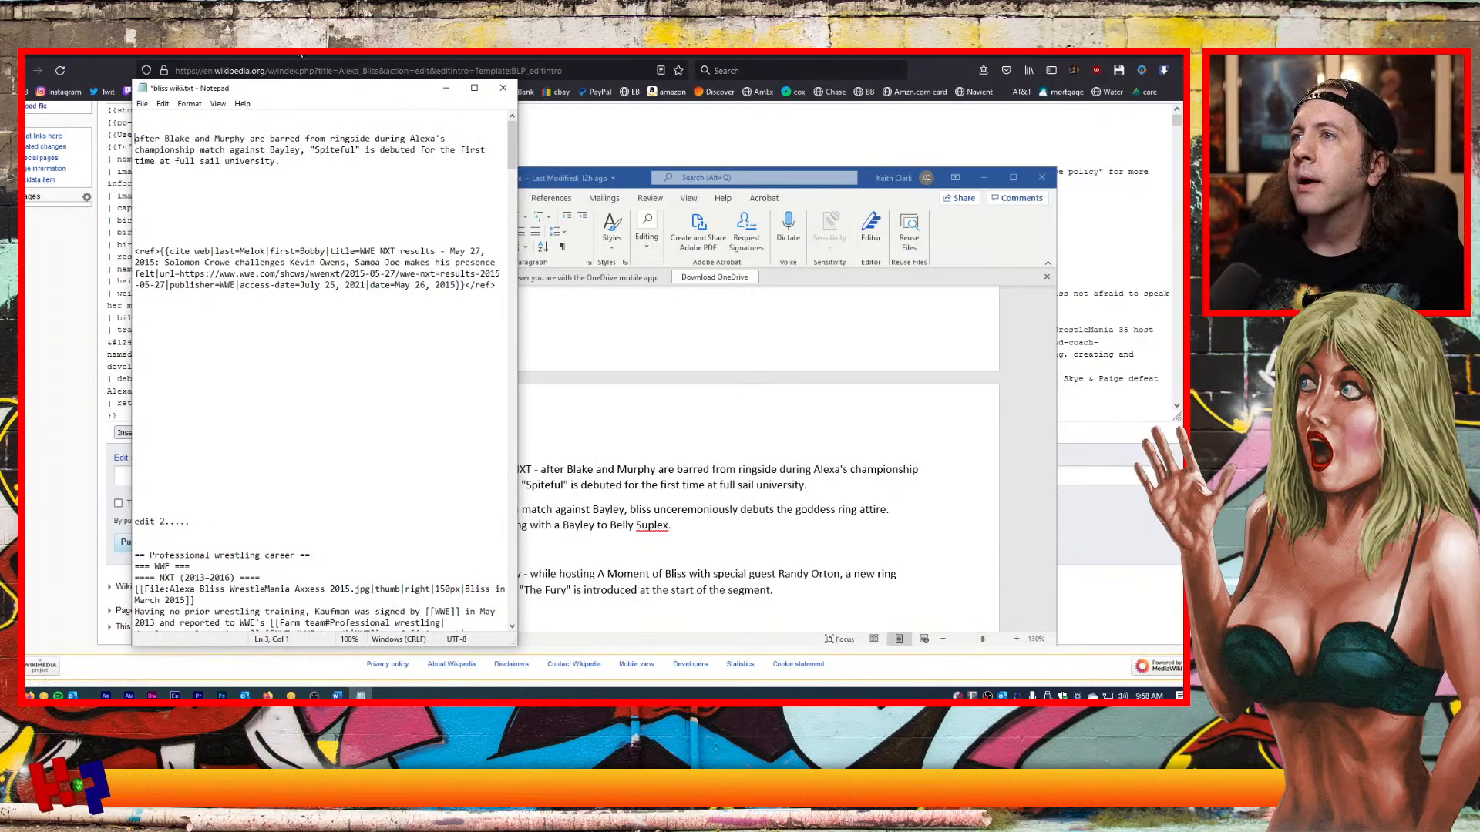
Search Wikipedia for "alexa bliss" in a new browser tab and view the article's NXT (2013–2016) section.
left_click(746, 70)
key("ctrl+t")
left_click(746, 69)
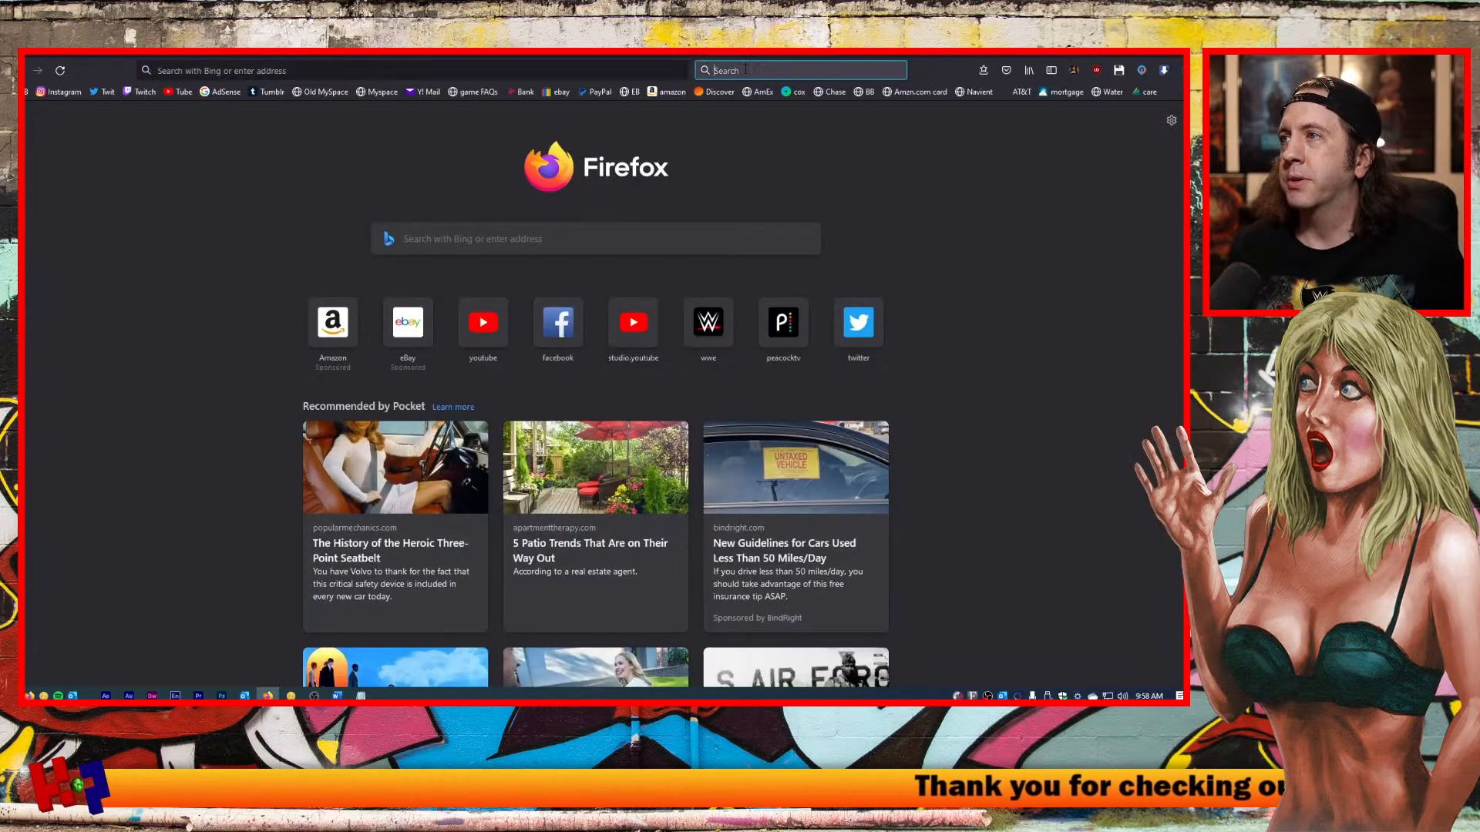
type("alexa bliss")
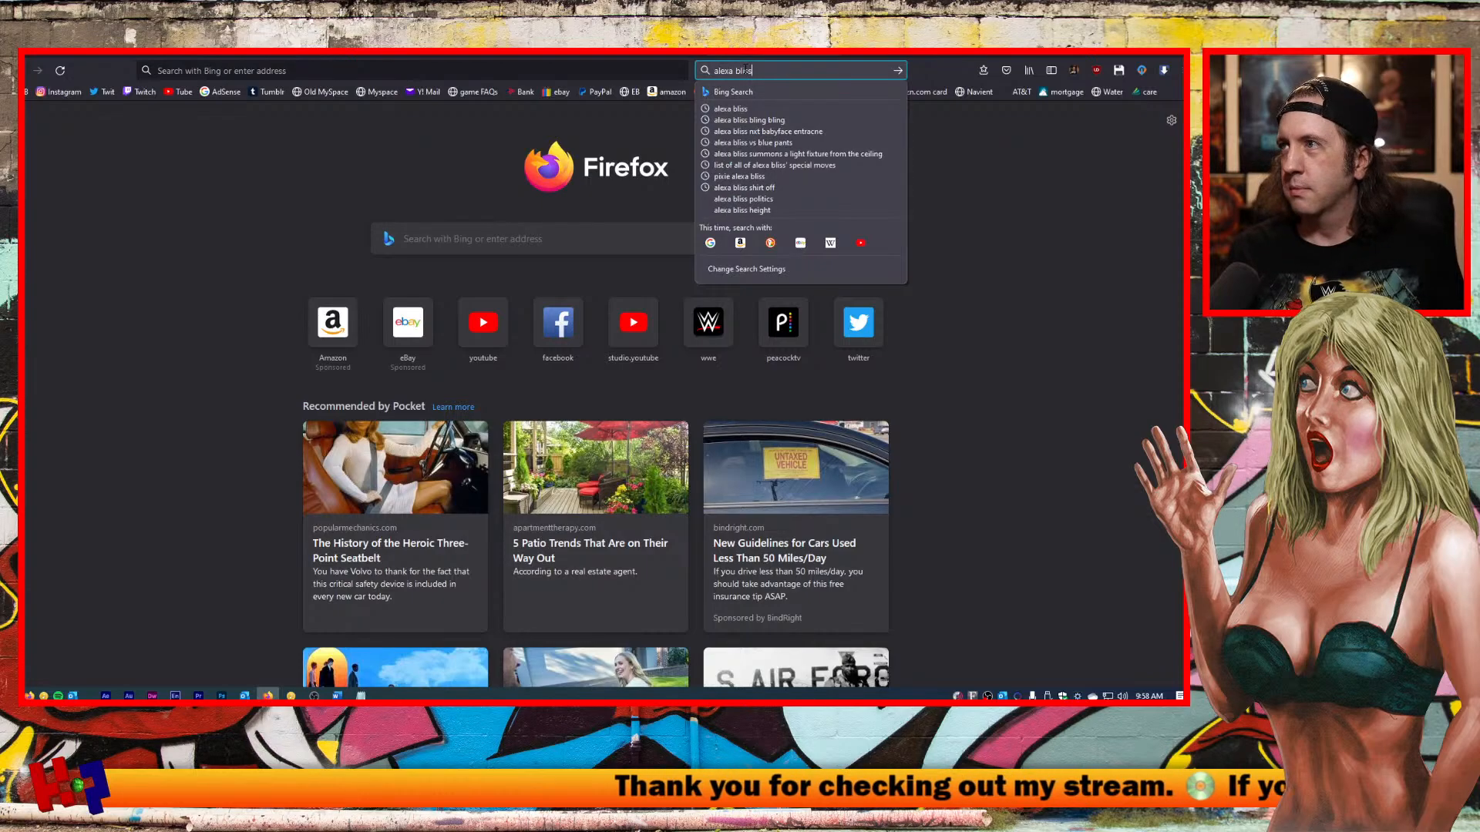
left_click(830, 243)
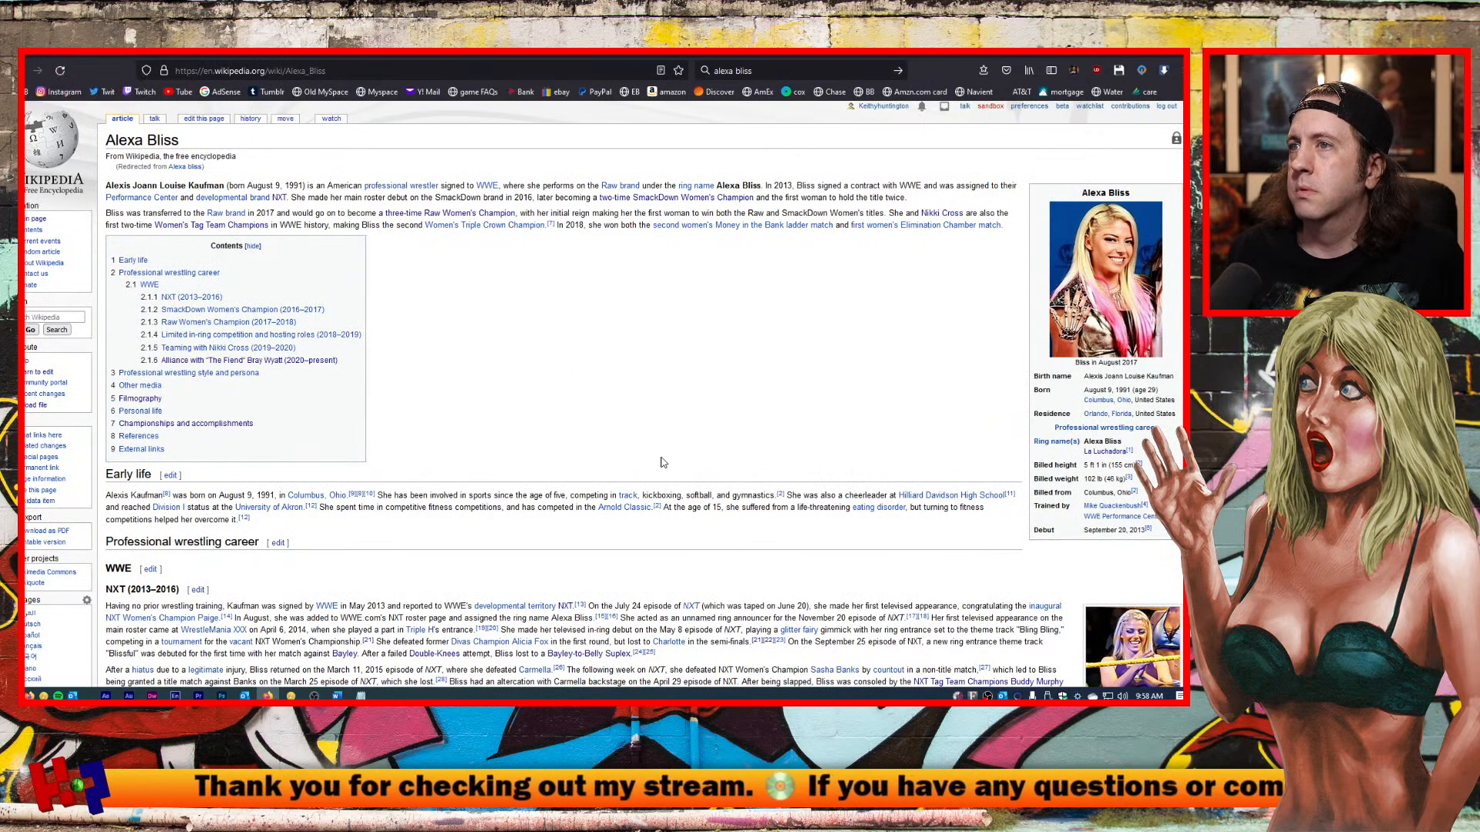
scroll(662, 462, "down", 3)
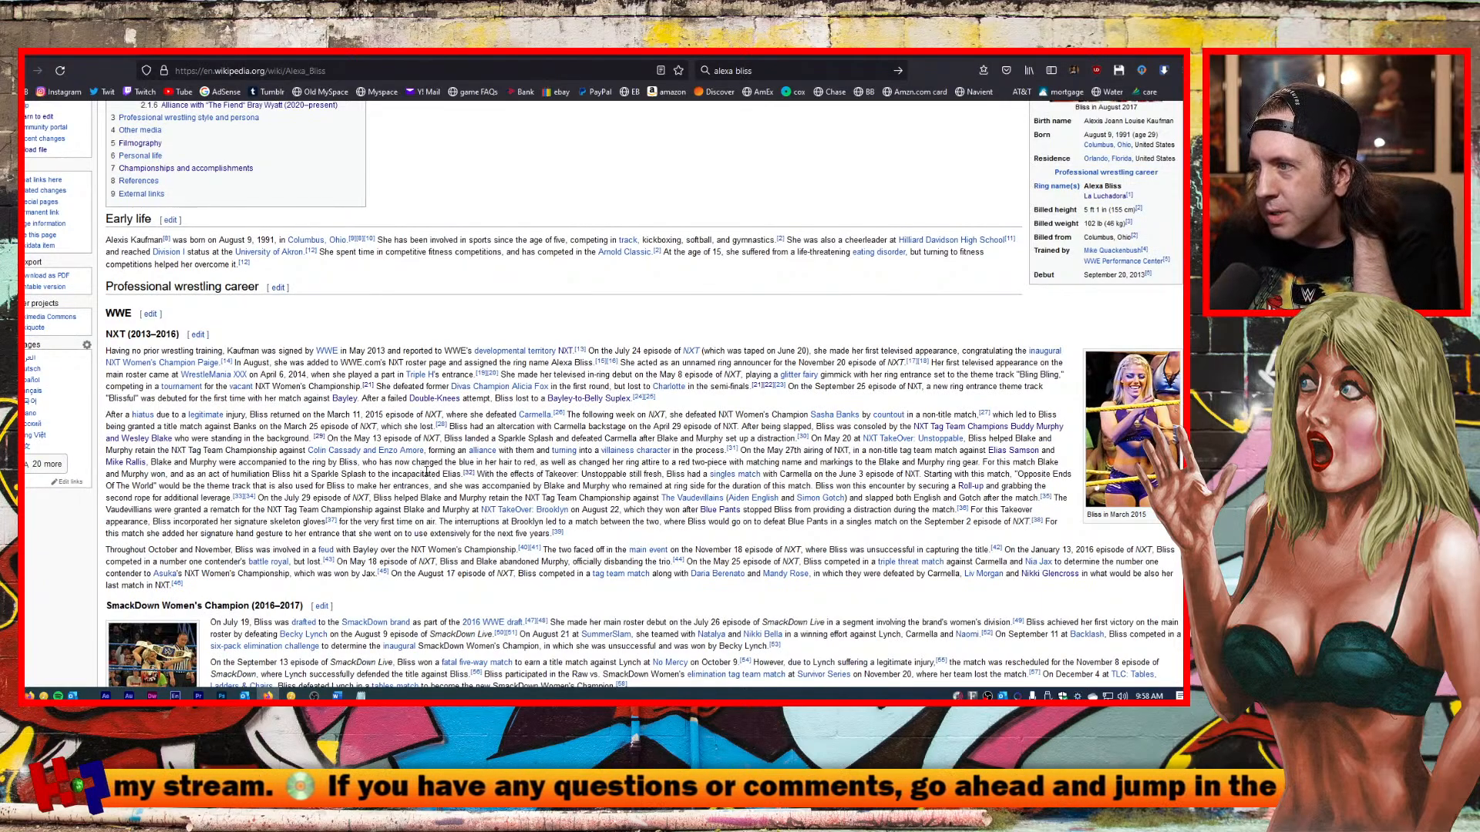
Replace the draft in bliss wiki.txt with the Word document's full "Spiteful" note, including "November 18, 2015 NXT", and return to the Wikipedia article.
left_click(360, 696)
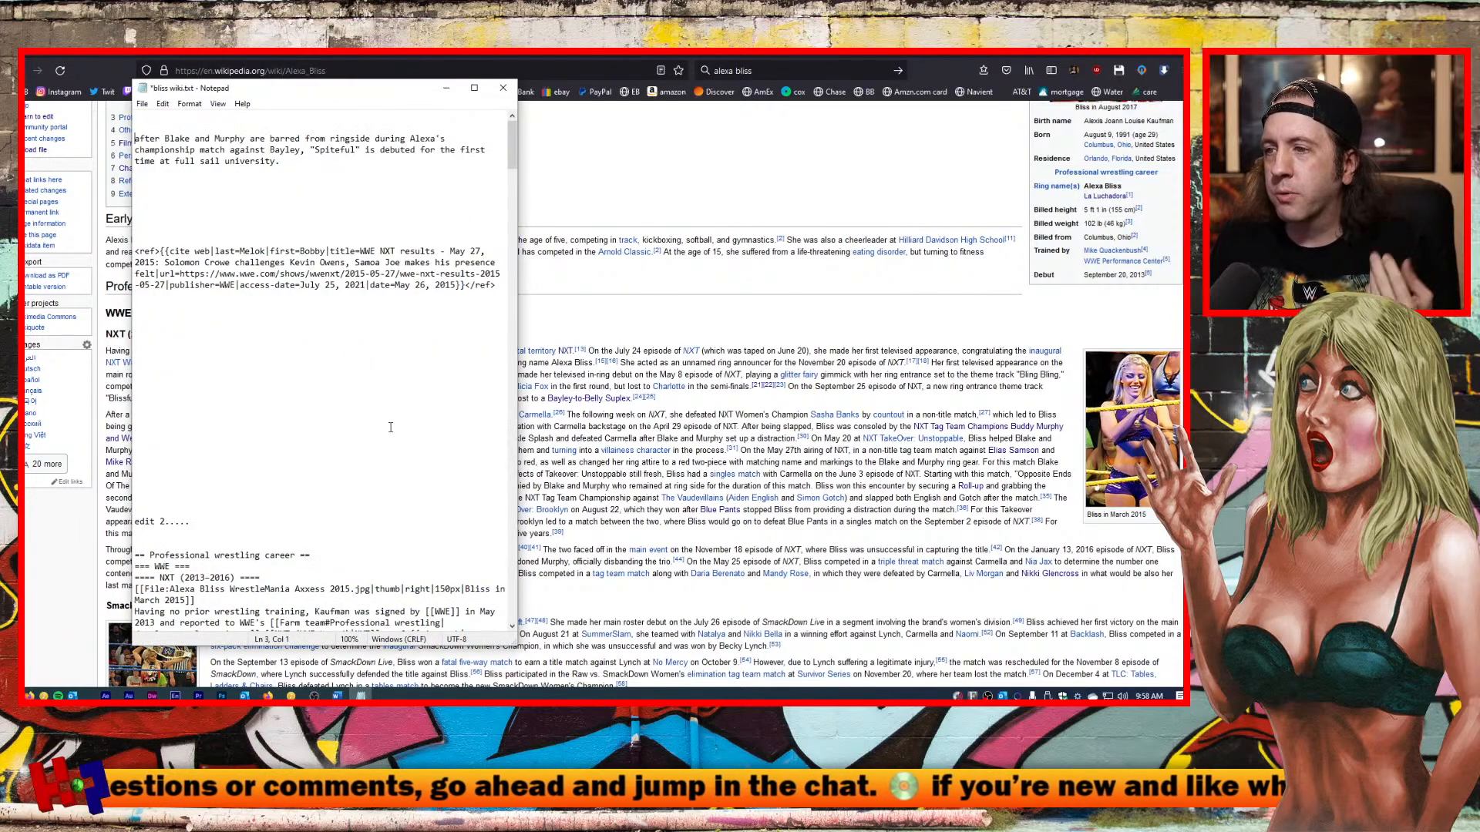
key("alt+Tab")
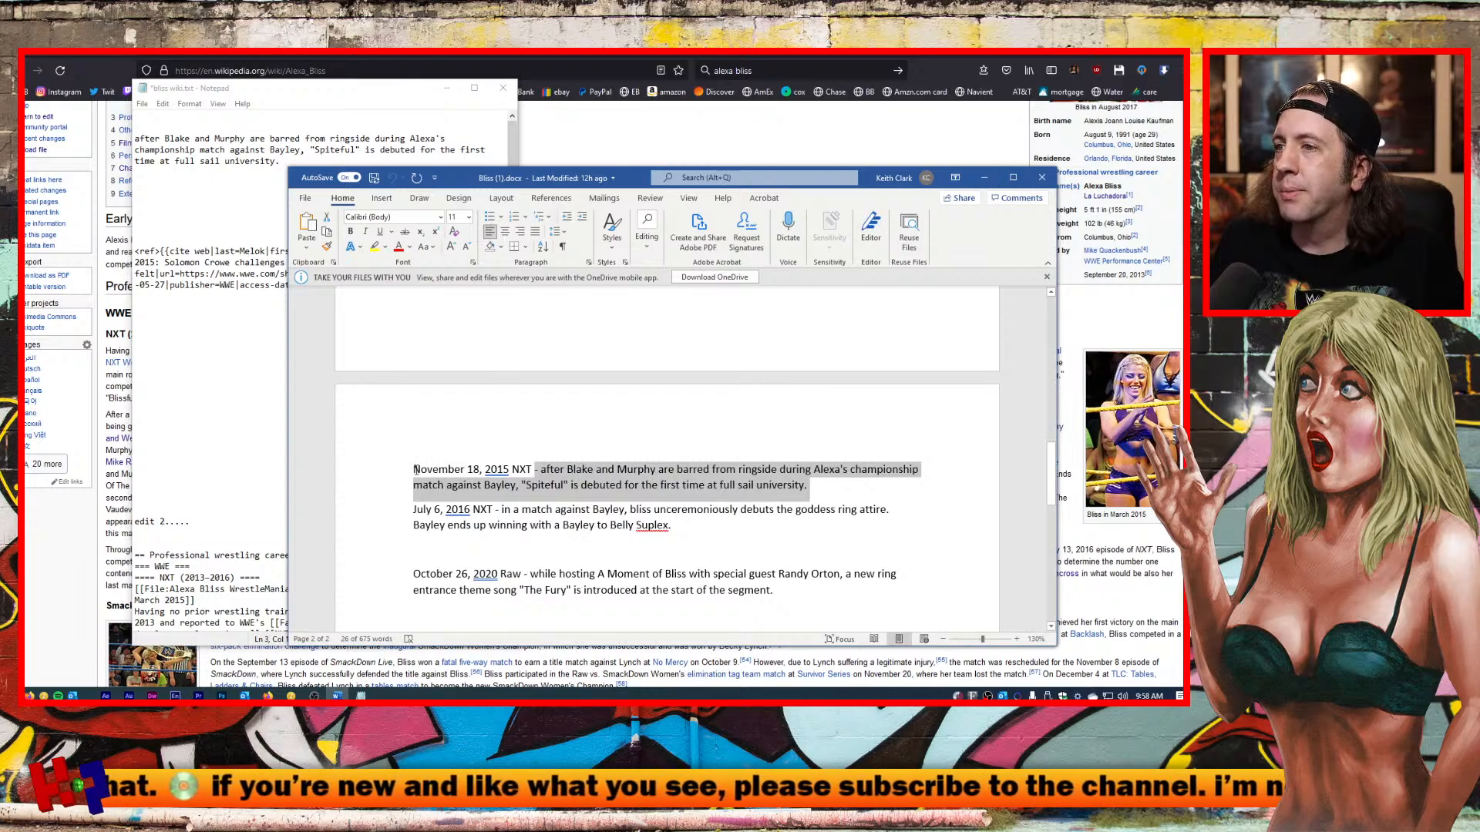
left_click_drag(415, 469, 846, 488)
key("ctrl+c")
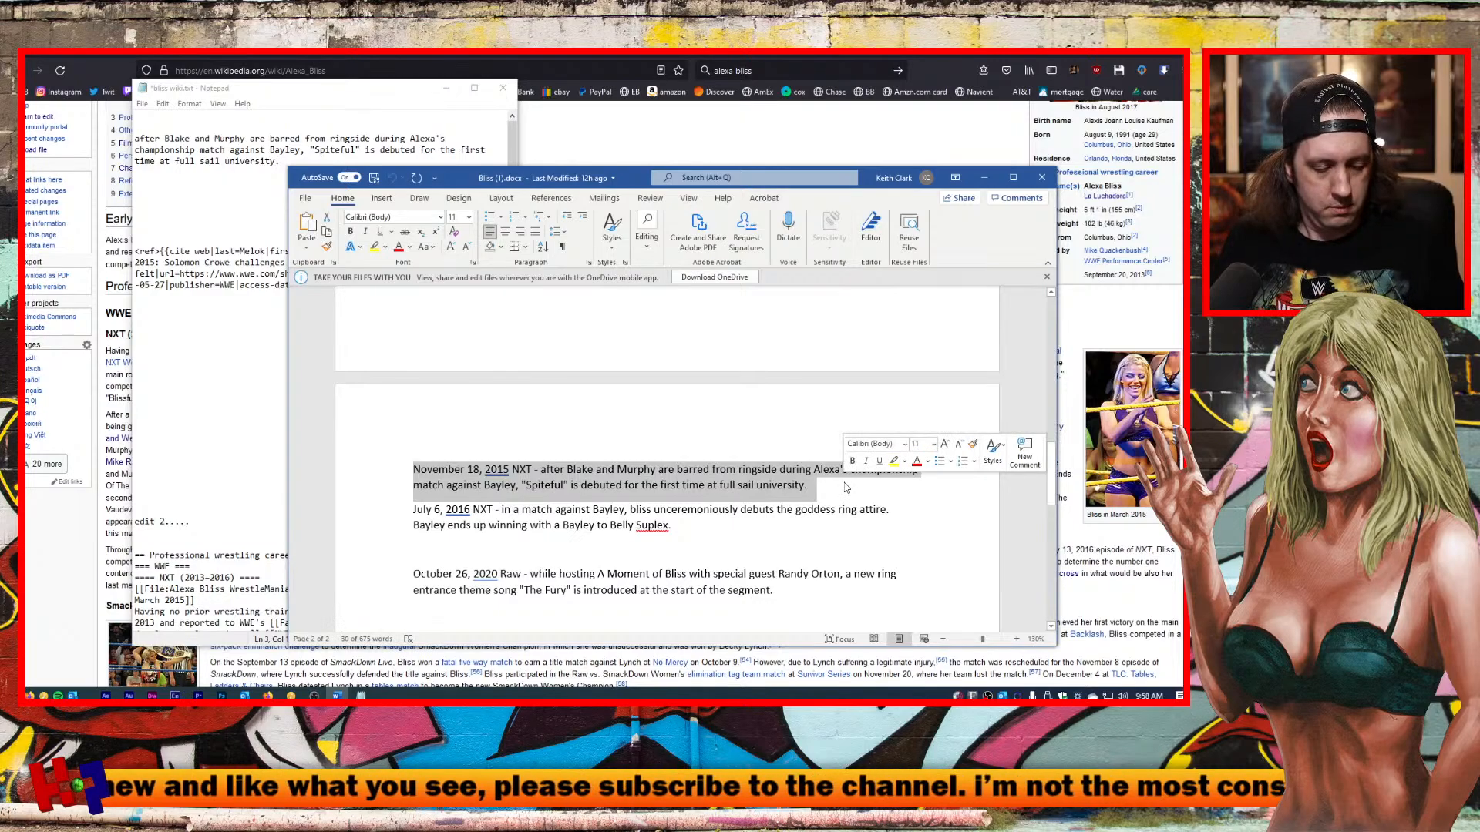
left_click(282, 154)
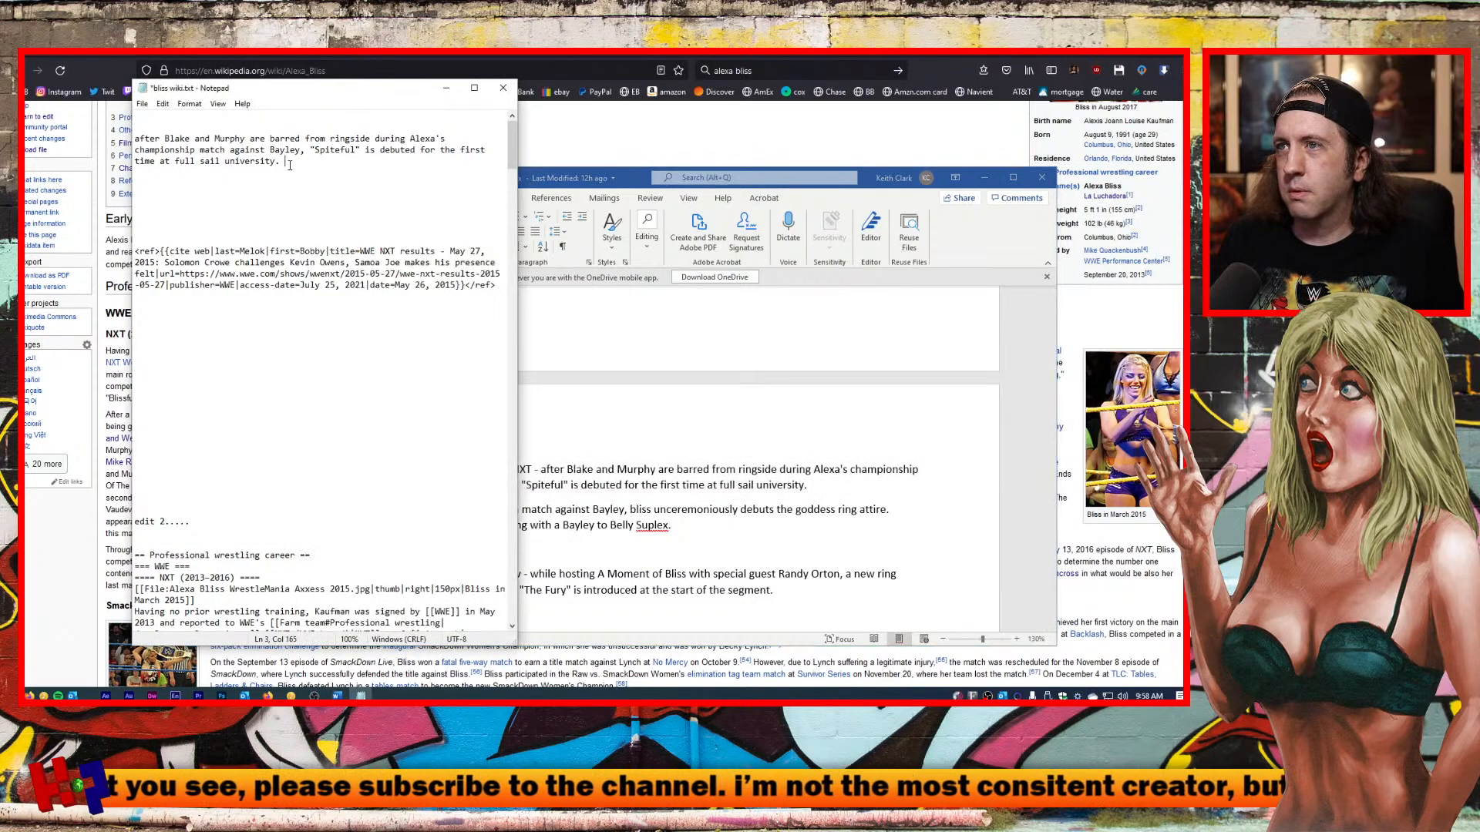
left_click_drag(290, 164, 134, 128)
key("ctrl+v")
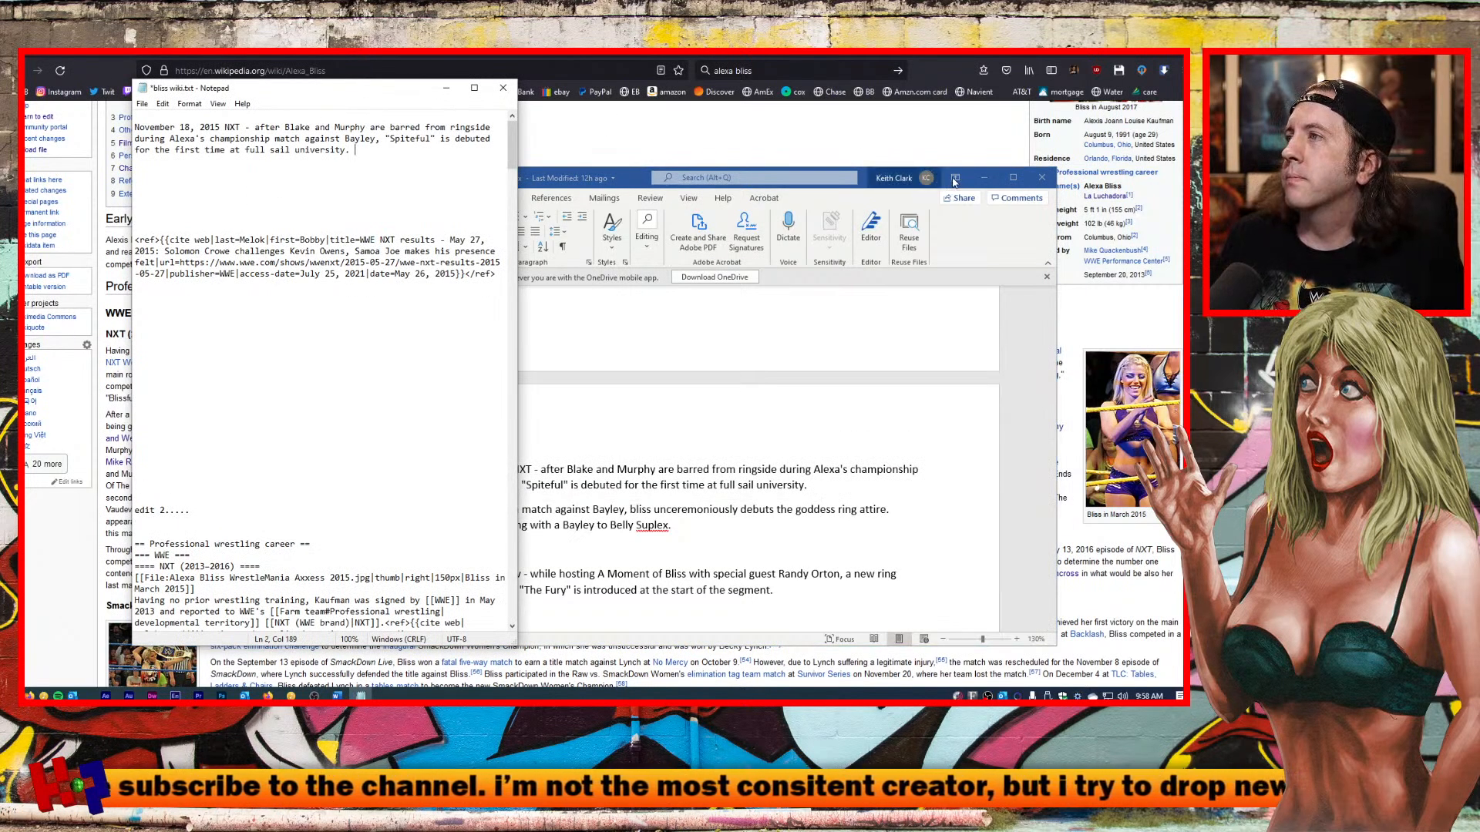
left_click(984, 178)
left_click(445, 88)
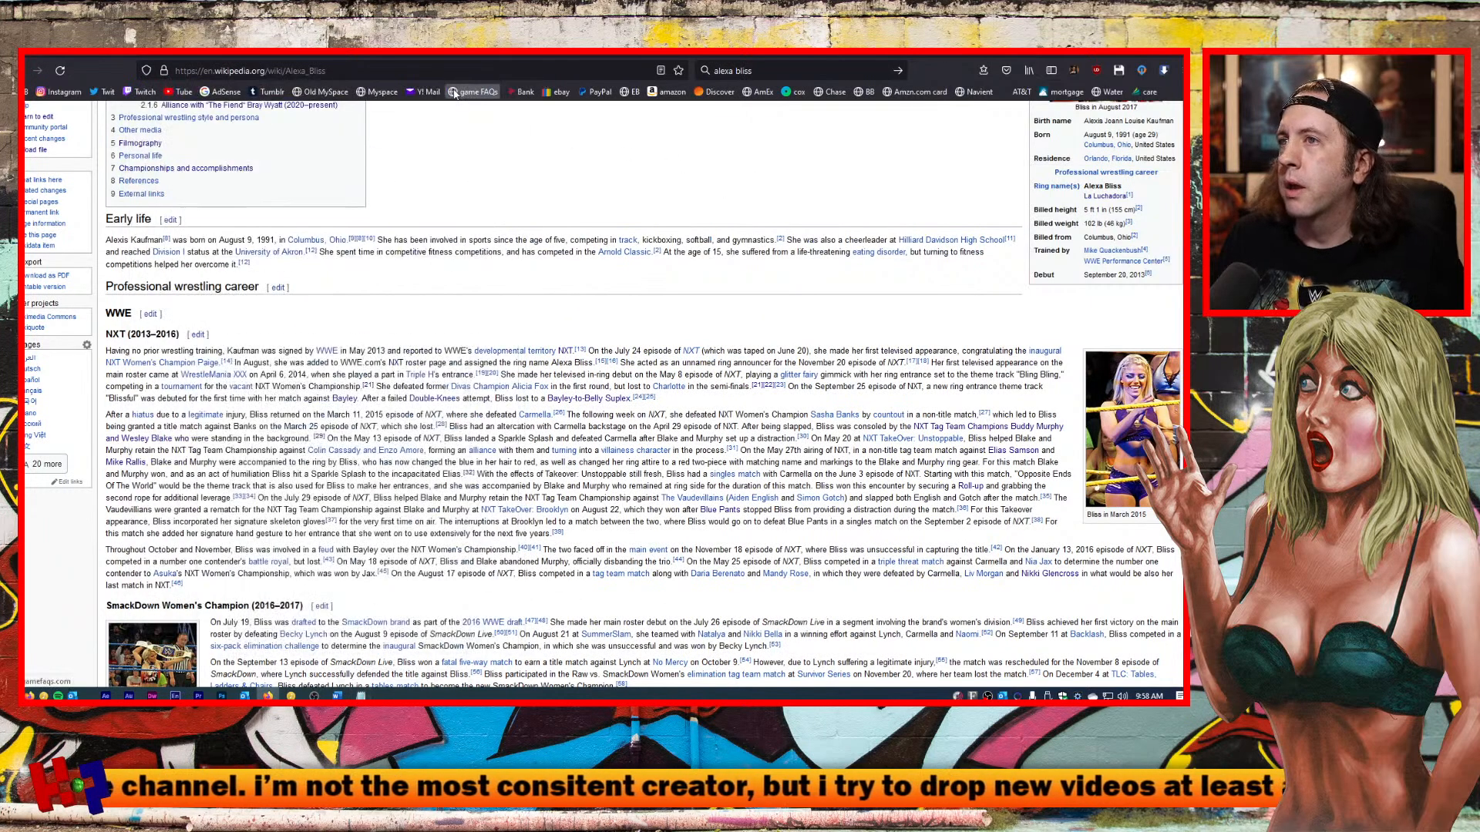
left_click(455, 93)
key("alt+Left")
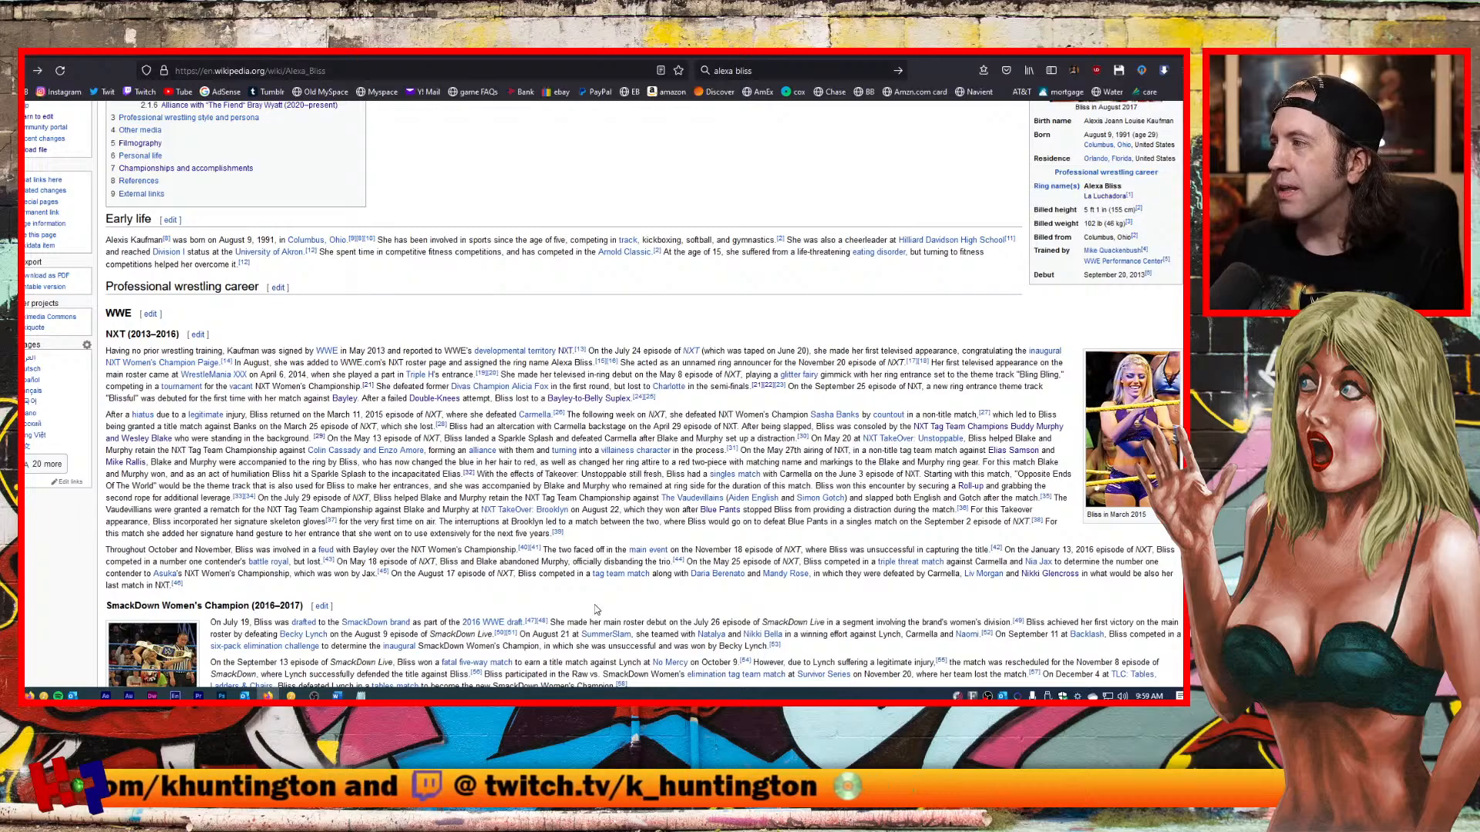
Compare the November 18, 2015 note in Notepad with the article's NXT (2013–2016) section.
left_click(360, 696)
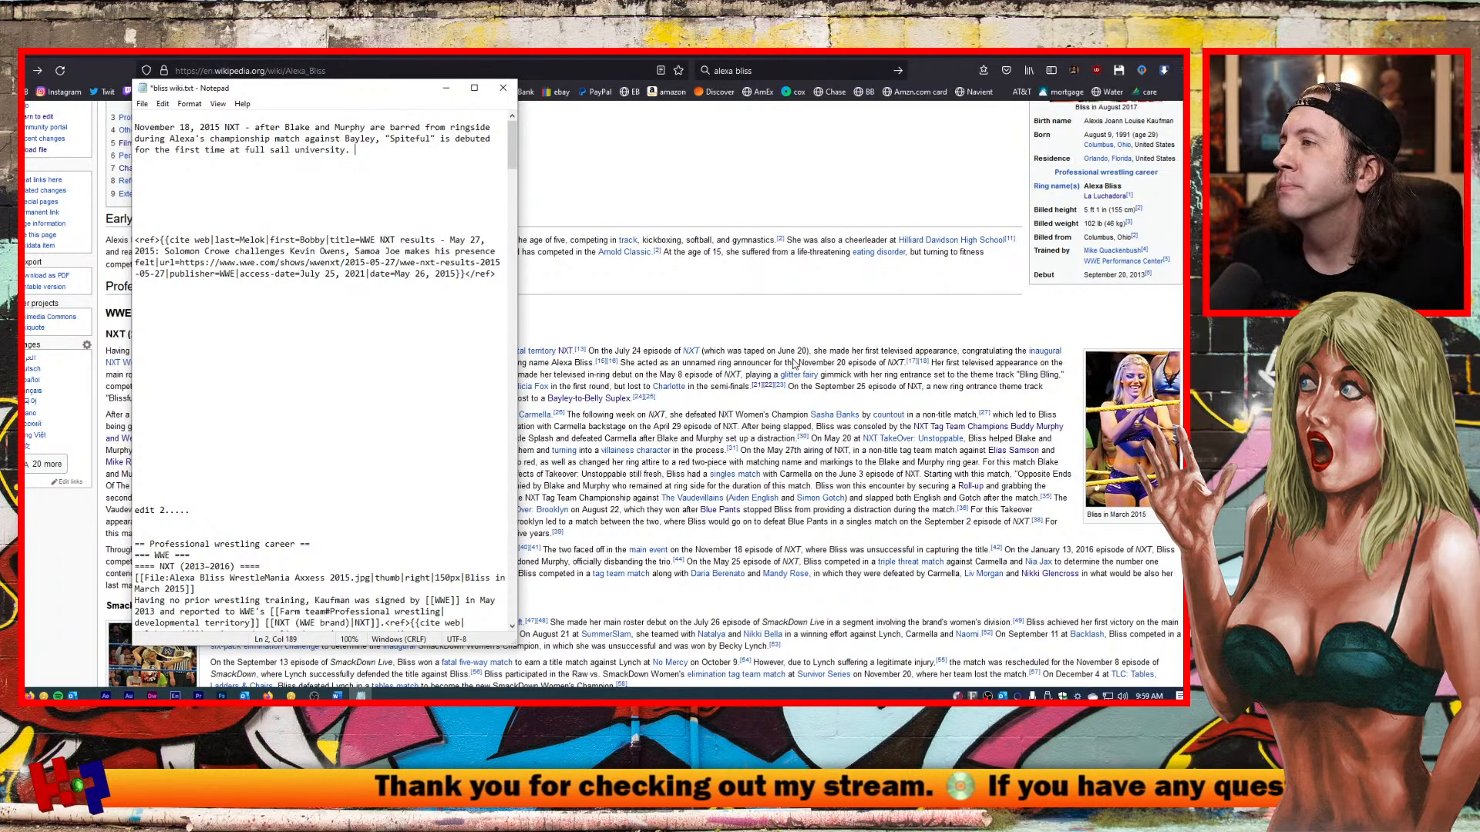
left_click(782, 325)
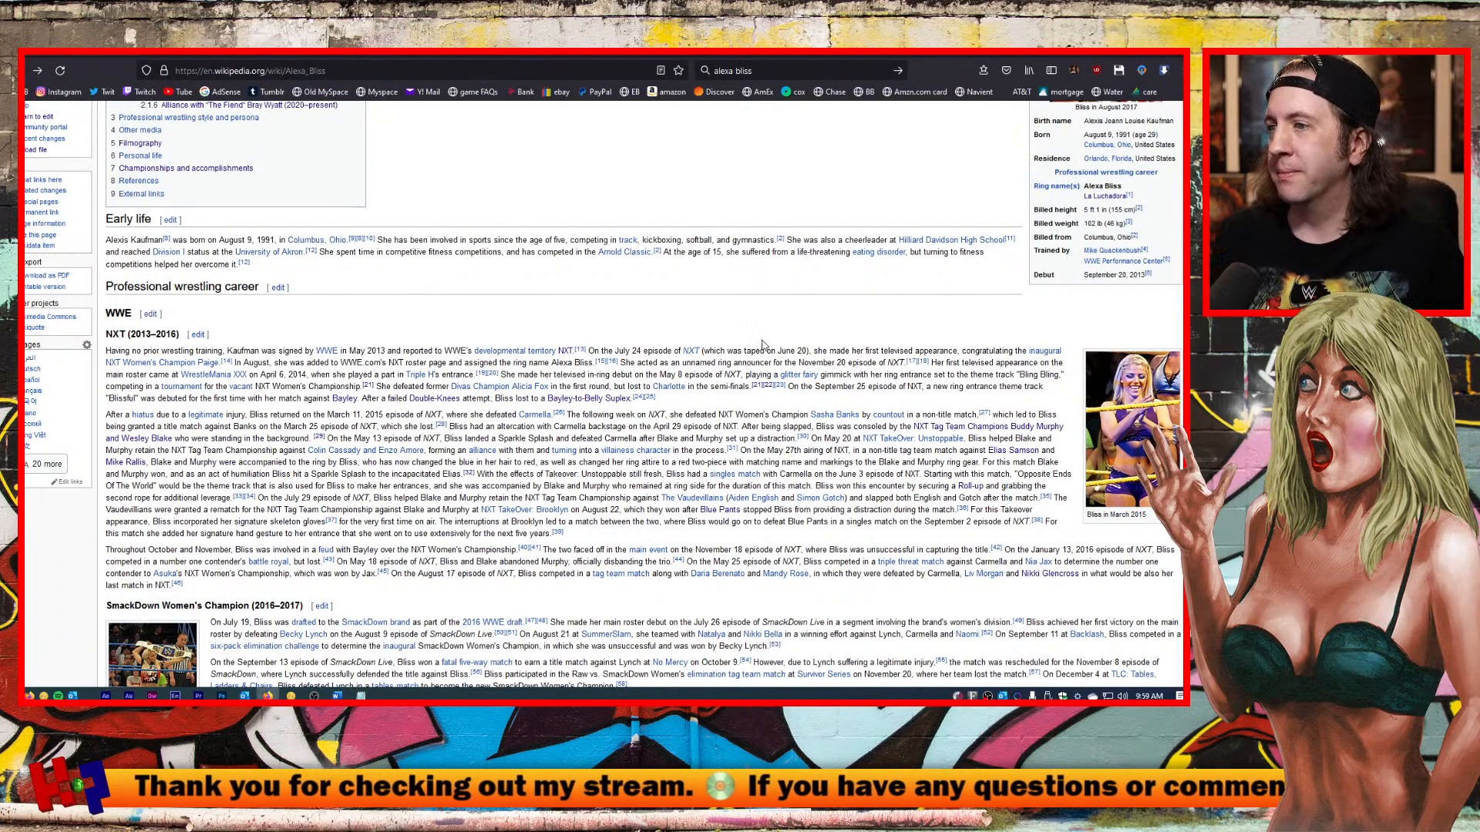
key("alt+shift+e")
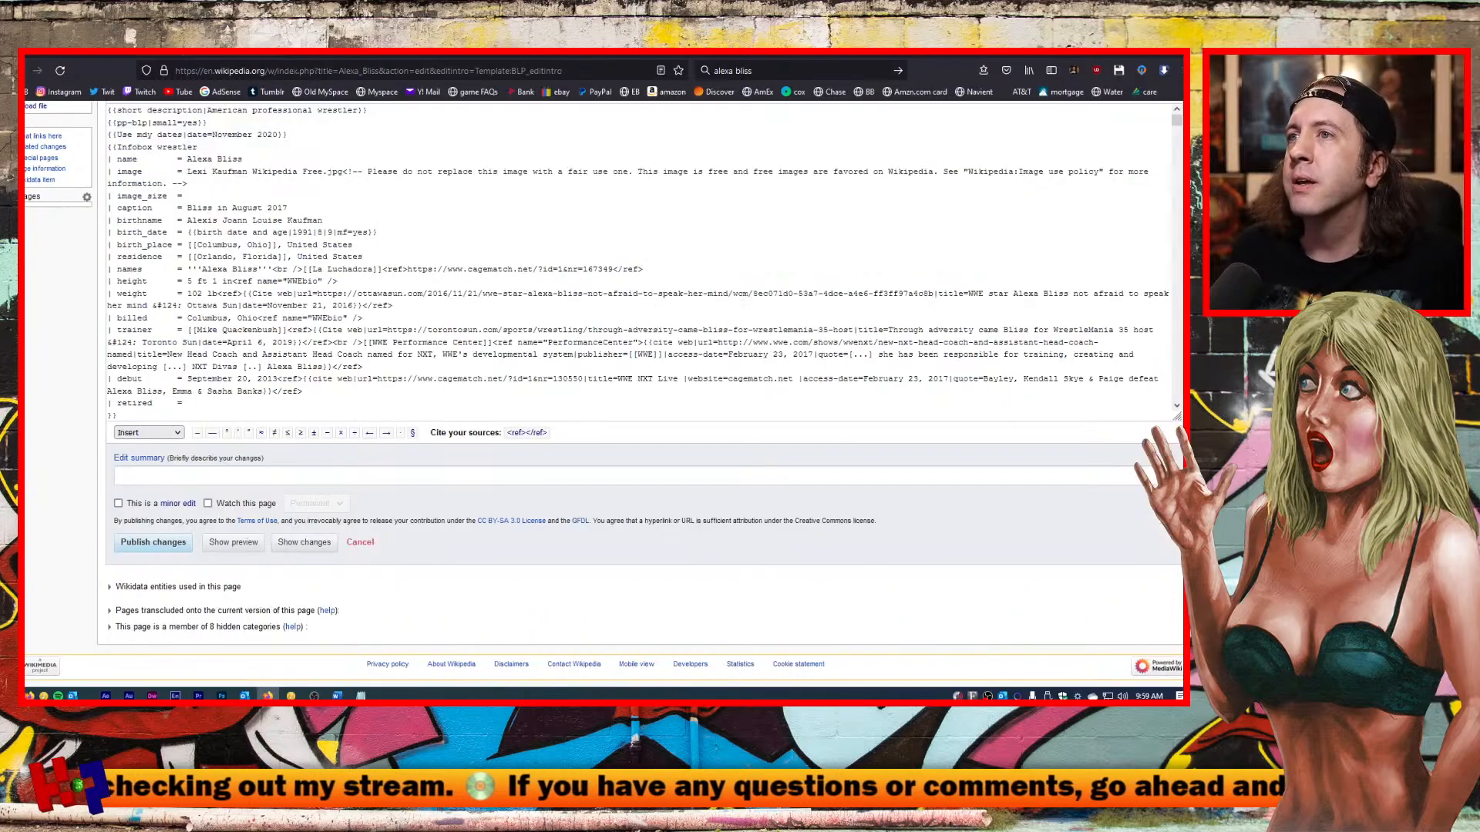
key("alt+Left")
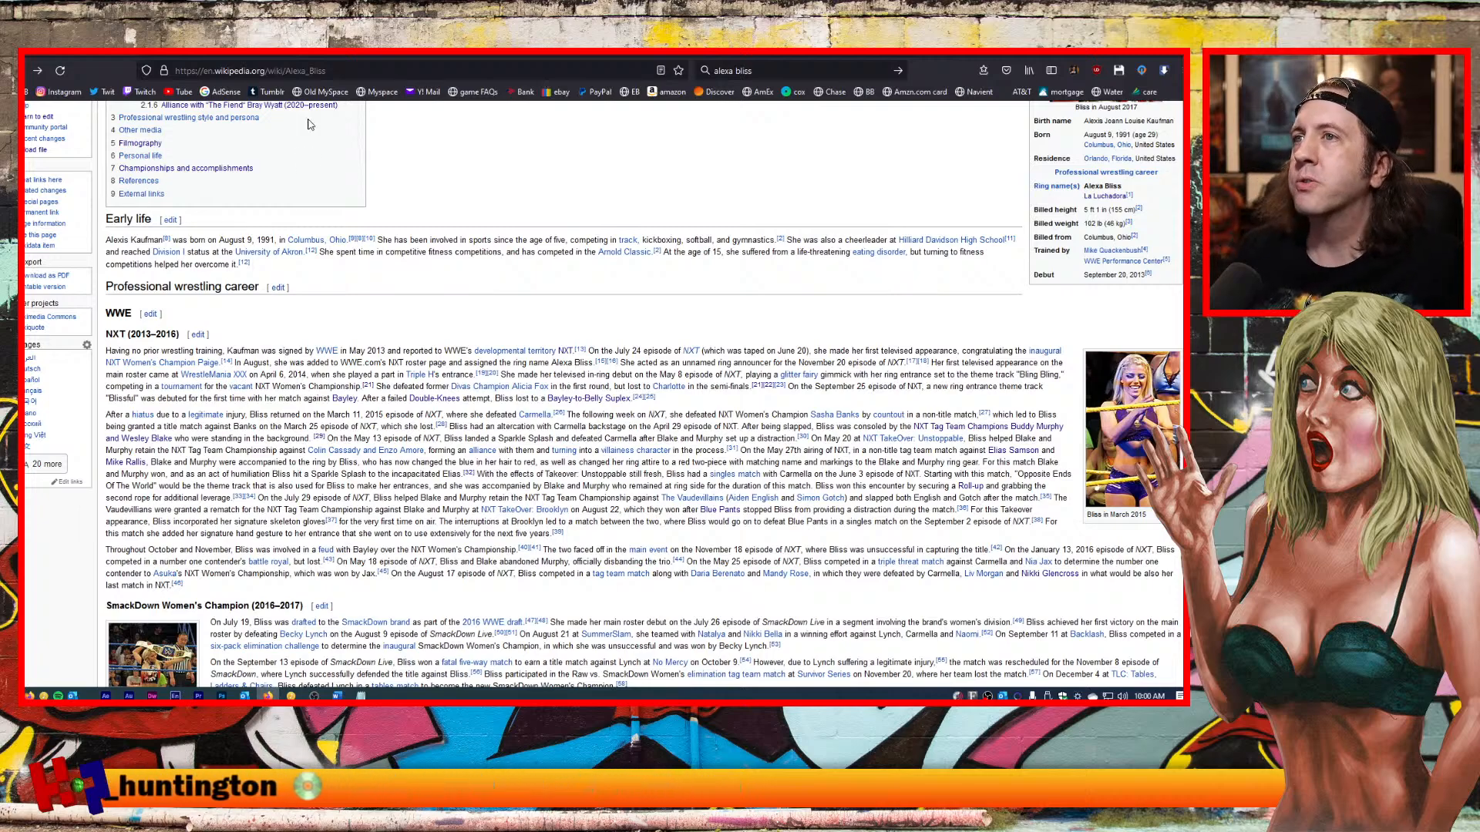
In the article source, insert several blank lines between "on the November 18 episode of ''NXT''," and "where Bliss was unsuccessful".
scroll(436, 329, "down", 15)
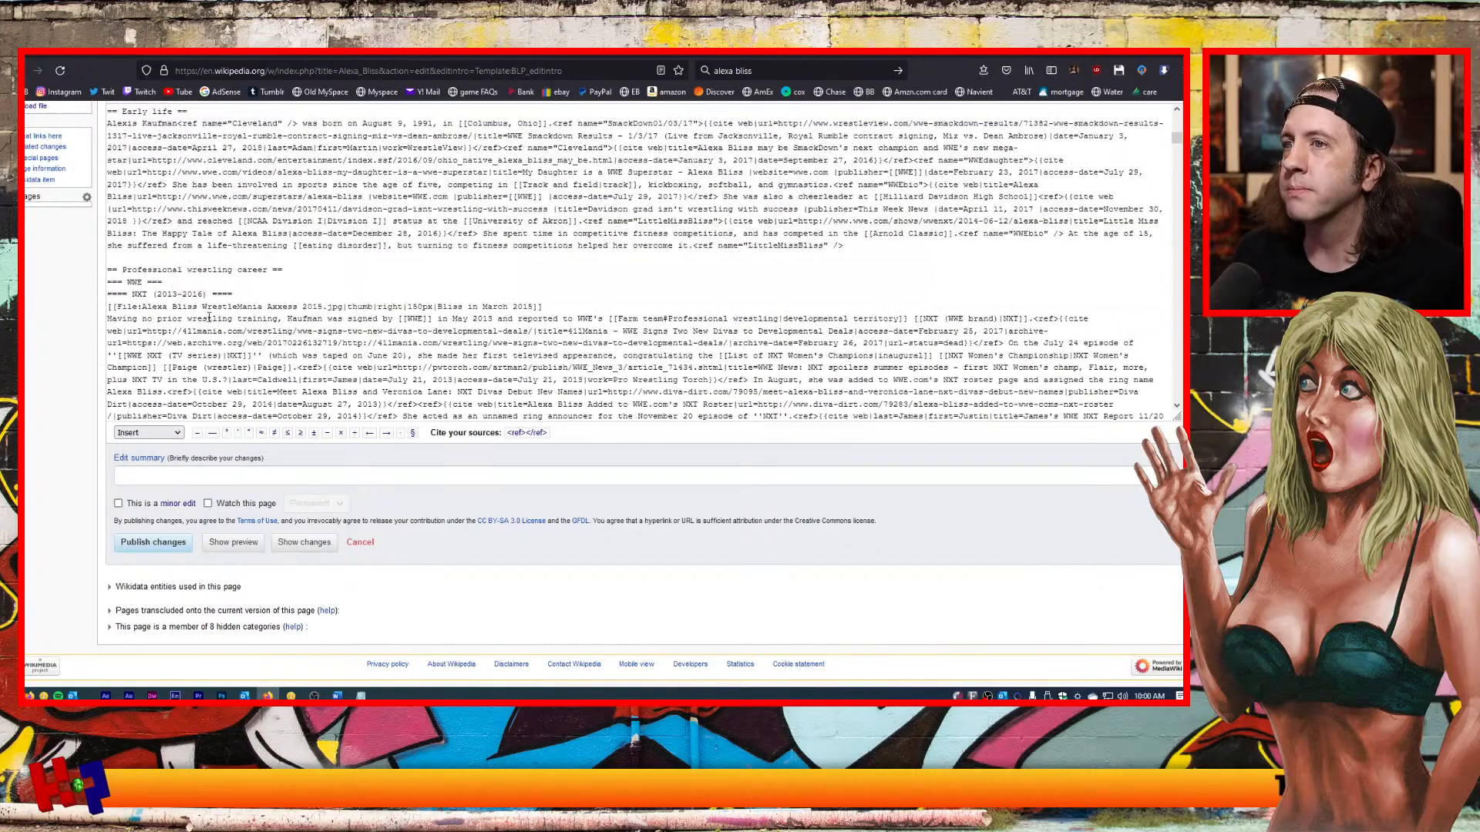
scroll(135, 286, "down", 3)
scroll(136, 285, "down", 4)
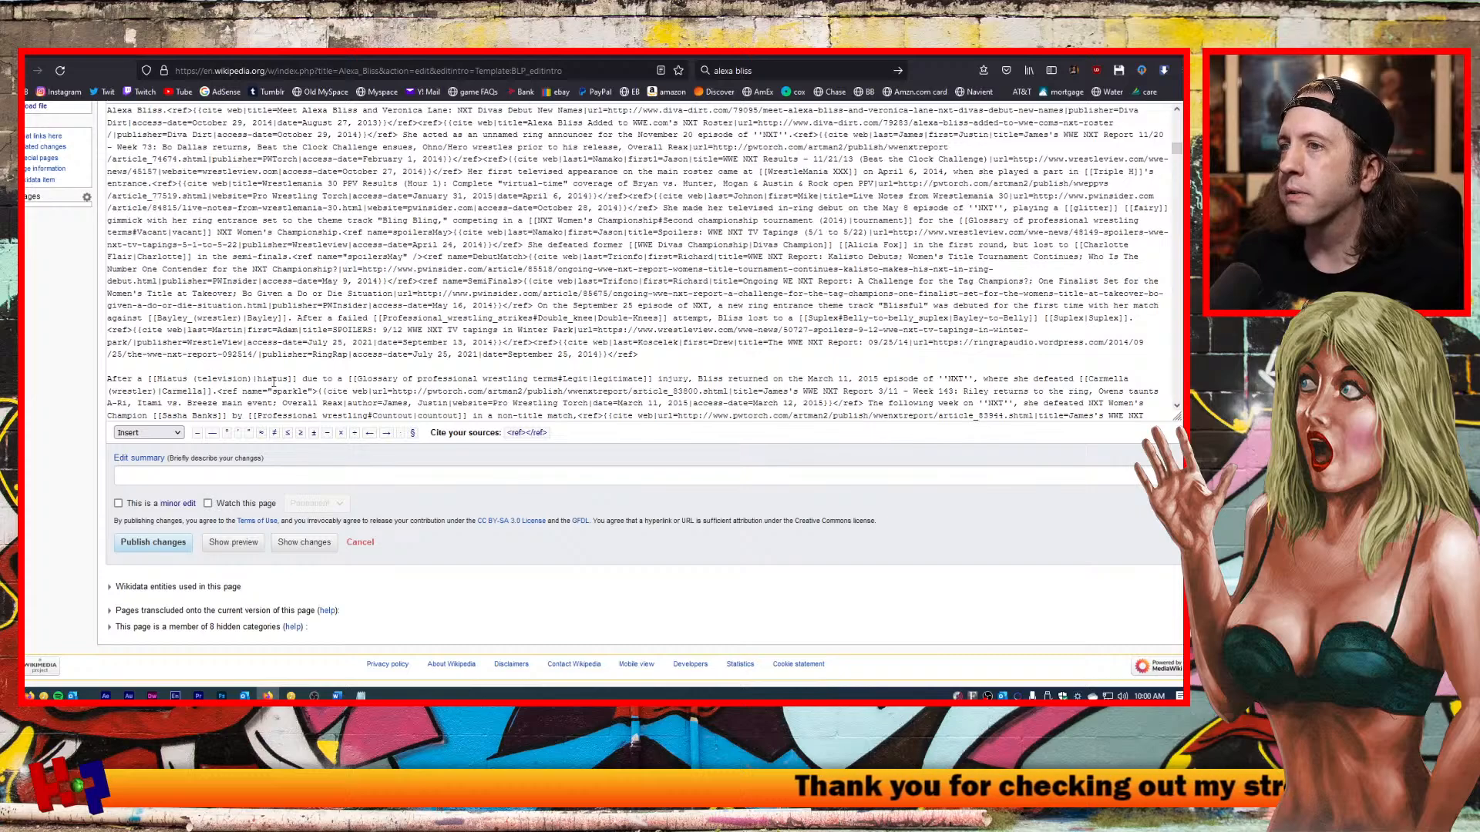
scroll(247, 355, "down", 2)
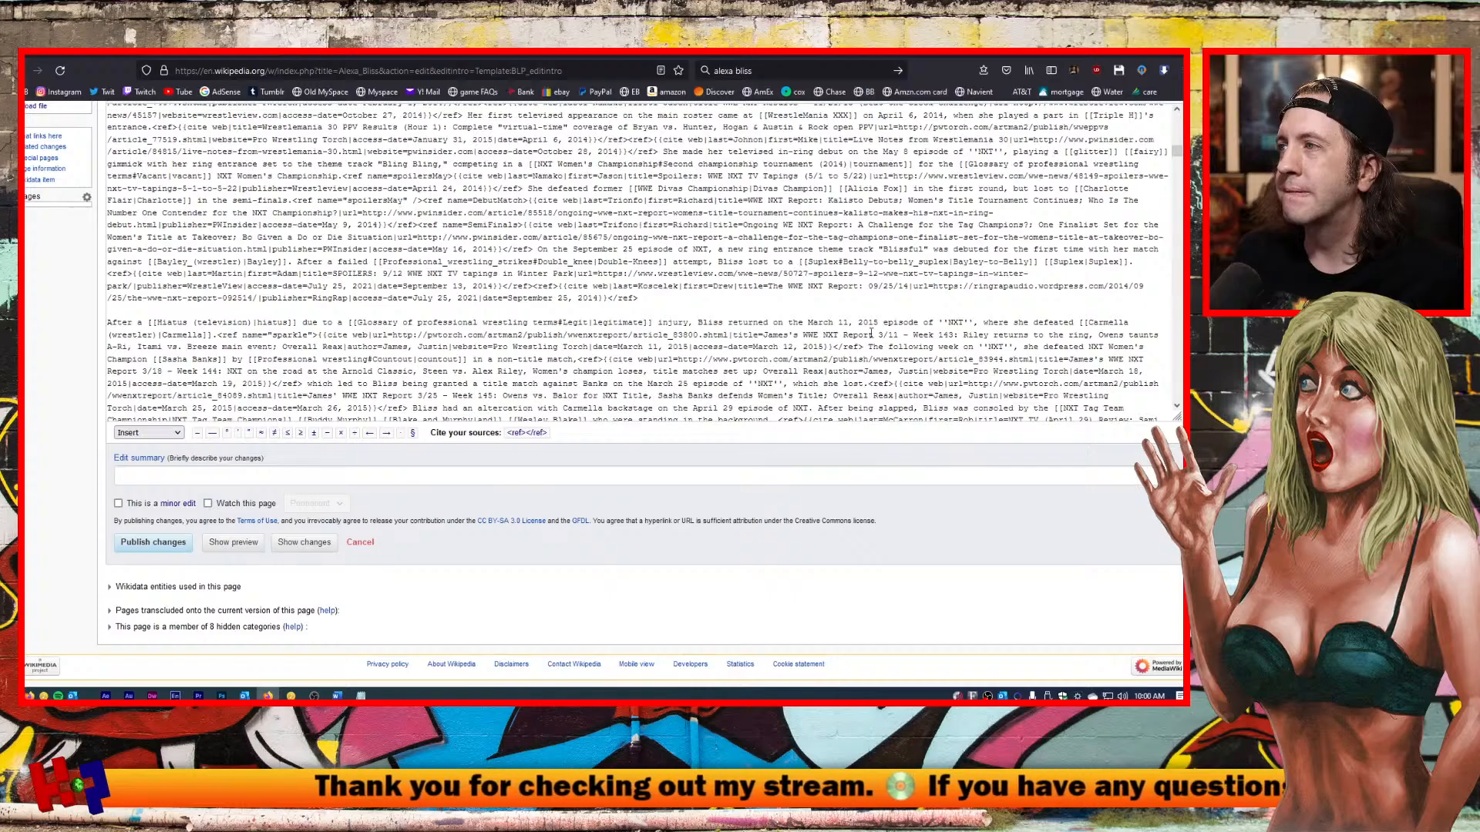
scroll(866, 334, "down", 7)
scroll(871, 333, "down", 6)
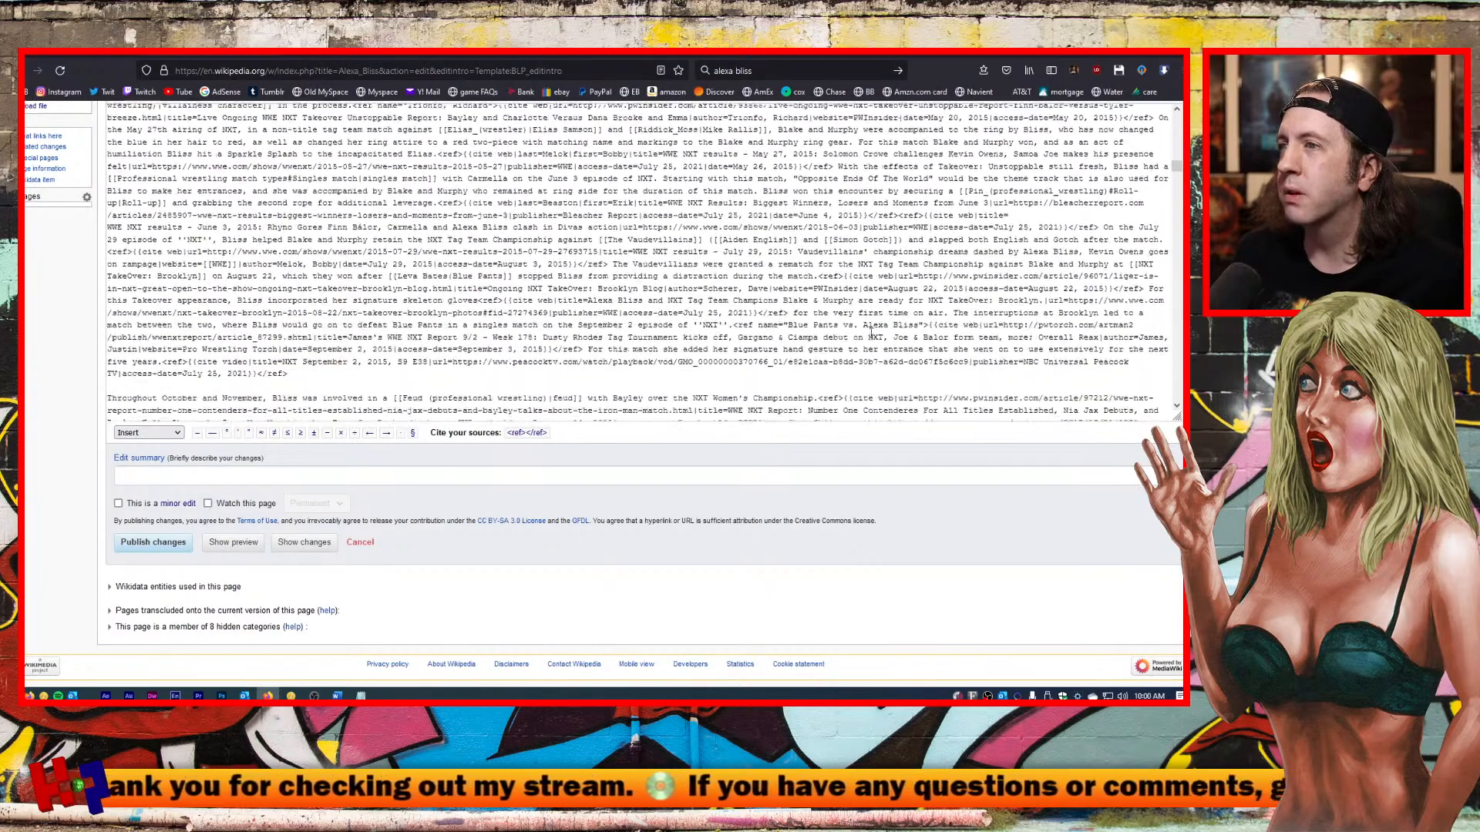
scroll(593, 280, "down", 2)
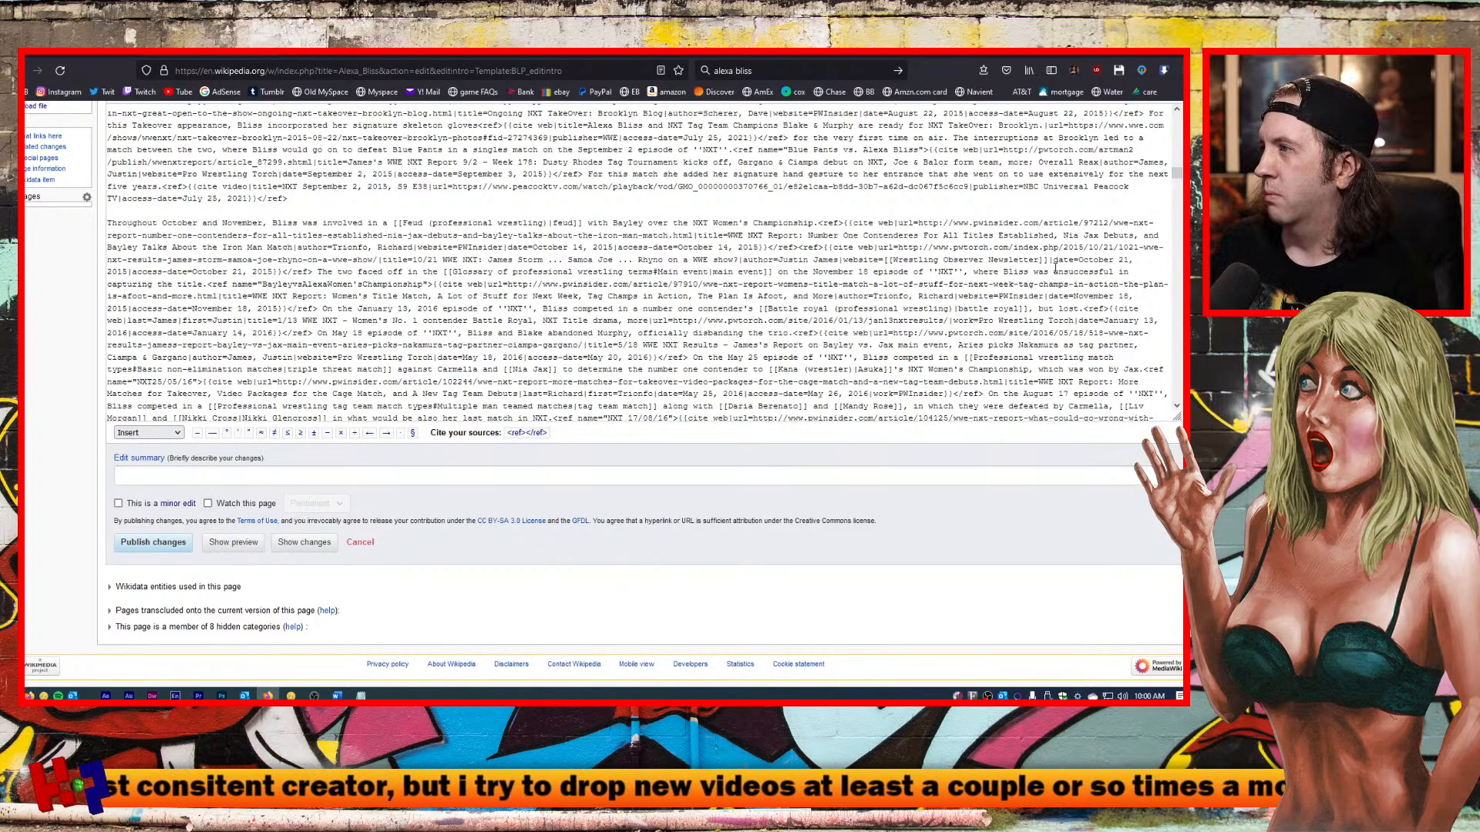
left_click(973, 274)
key("Return")
key("Return")
key("Return")
key("Return")
key("Return")
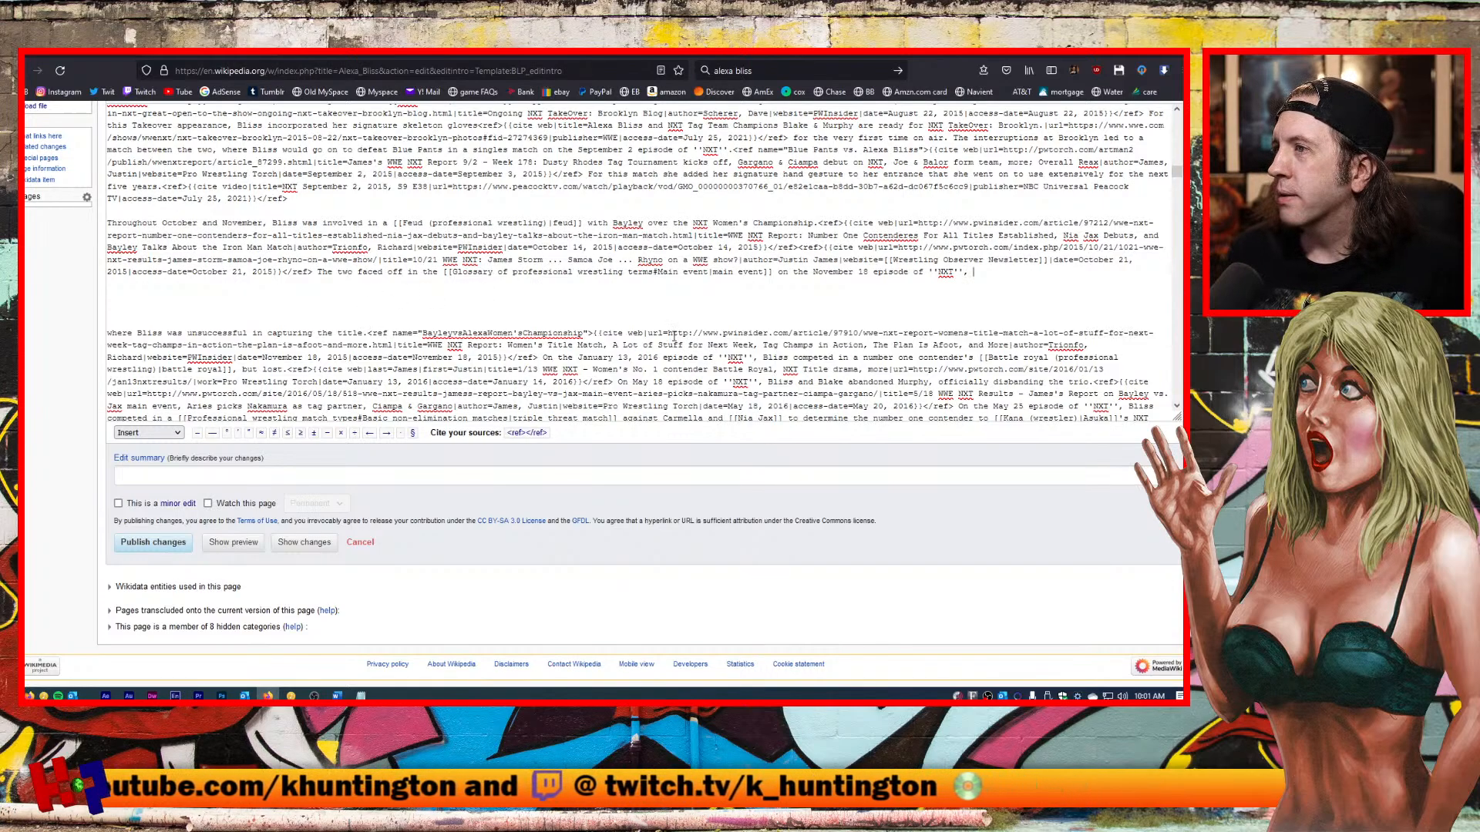
Copy the PWInsider URL from the "BayleyvsAlexaWomen'sChampionship" citation and open that report in a new browser tab.
left_click_drag(669, 333, 392, 345)
key("ctrl+c")
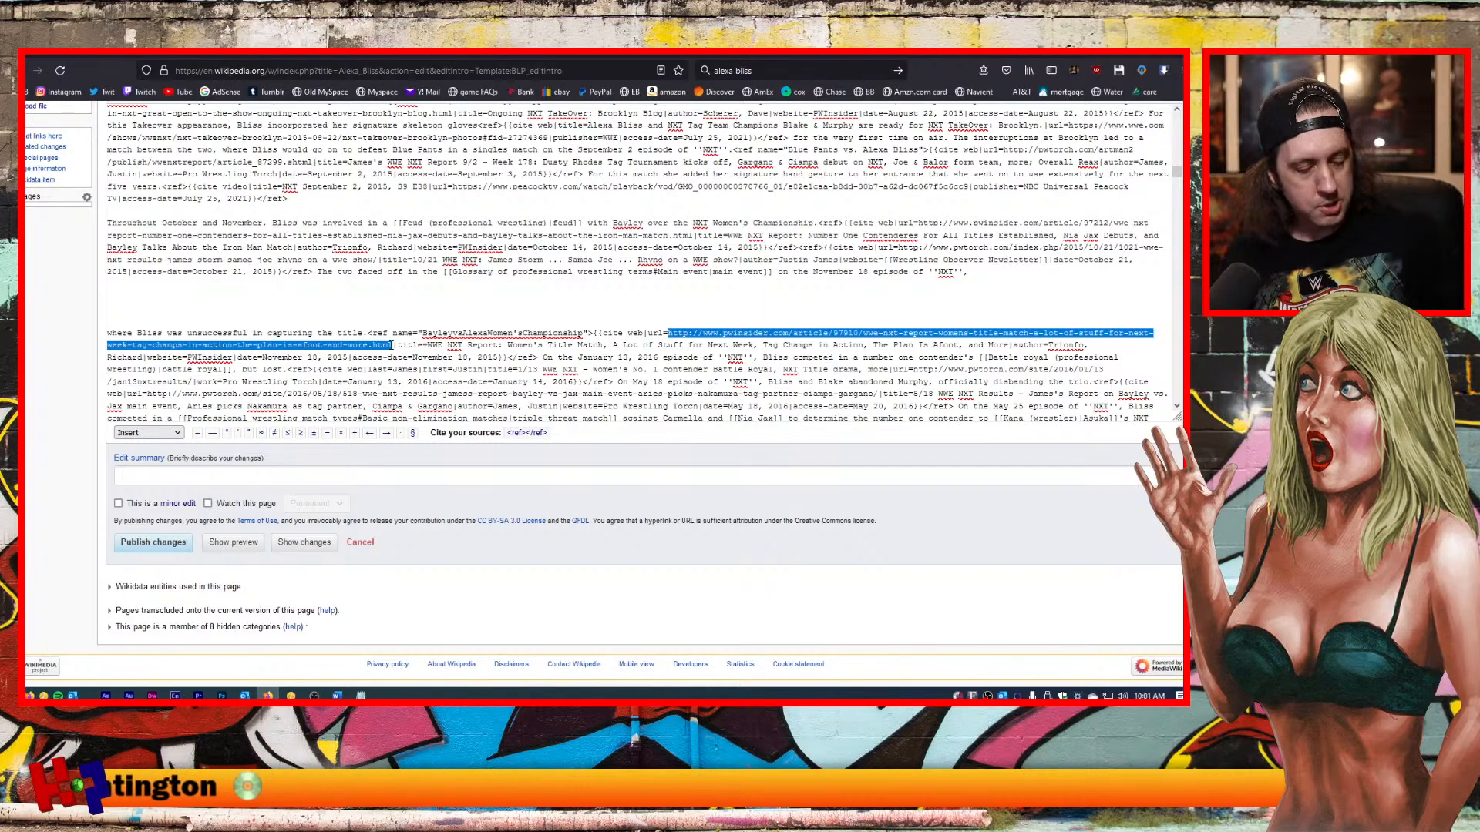
left_click(829, 57)
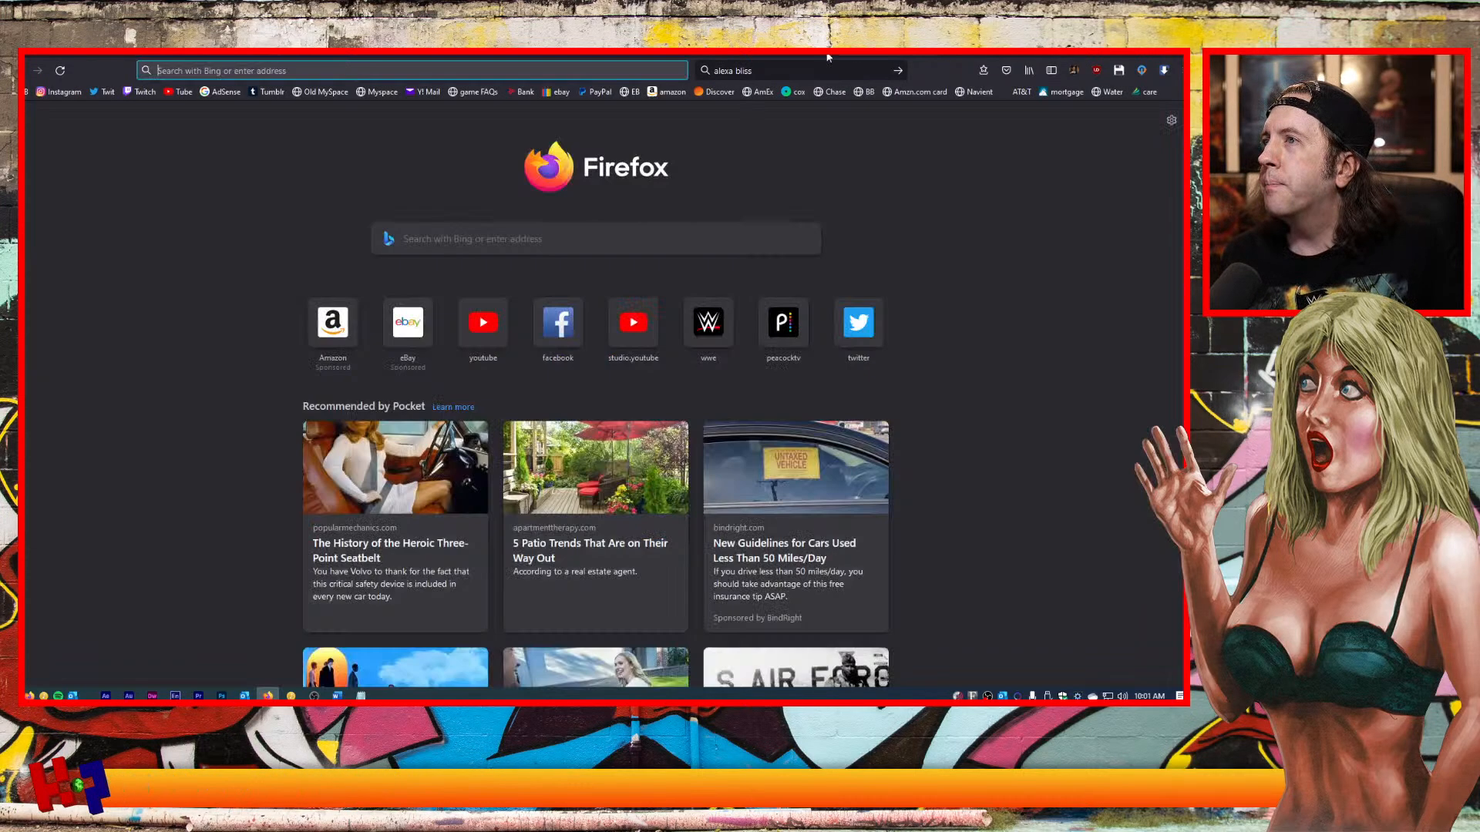
key("ctrl+v")
key("Return")
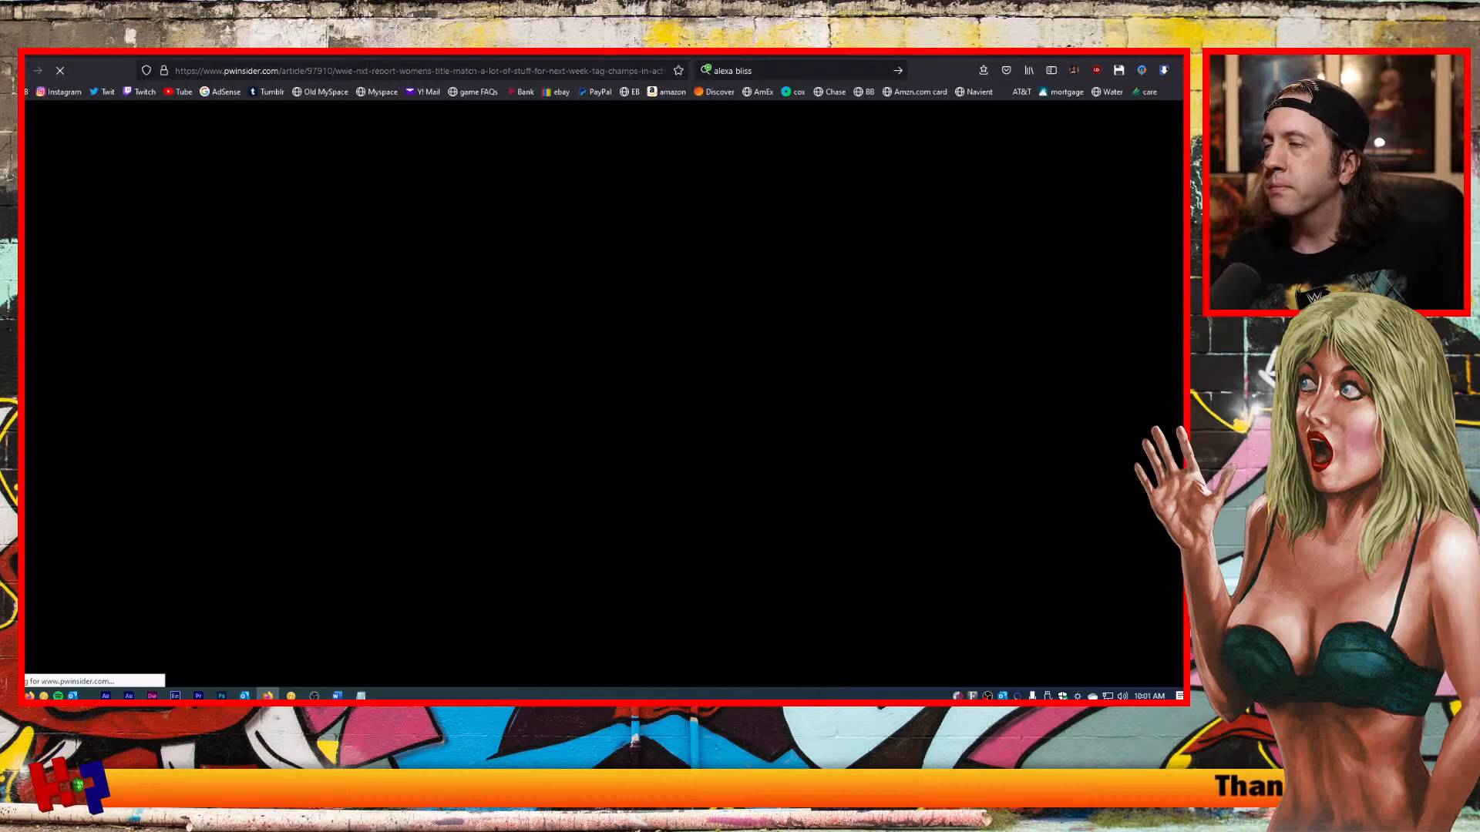
Read the PWInsider NXT report for the Alexa Bliss versus Bayley title match details and search the page for "blake".
scroll(313, 403, "down", 6)
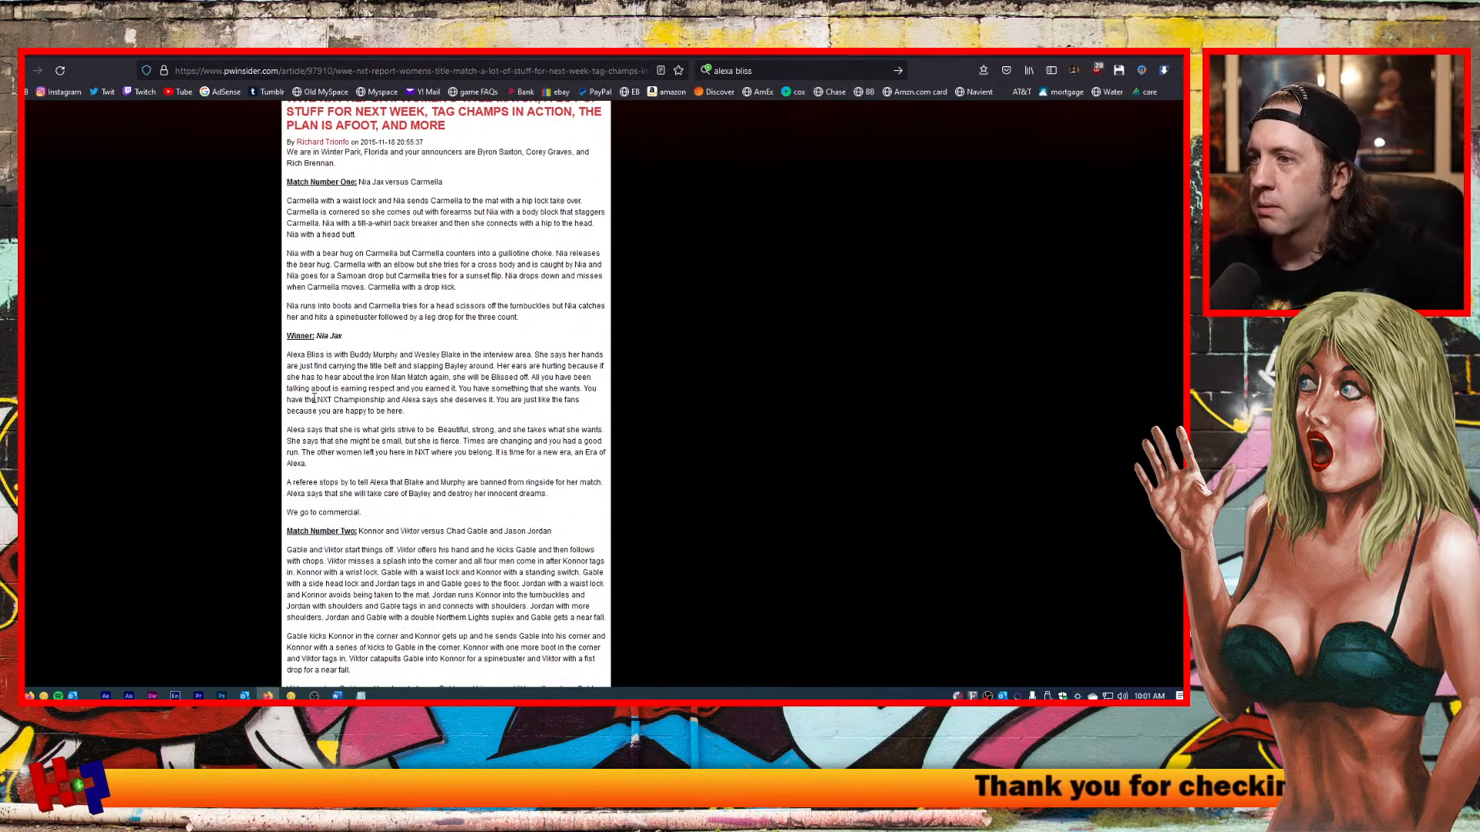
scroll(314, 401, "down", 7)
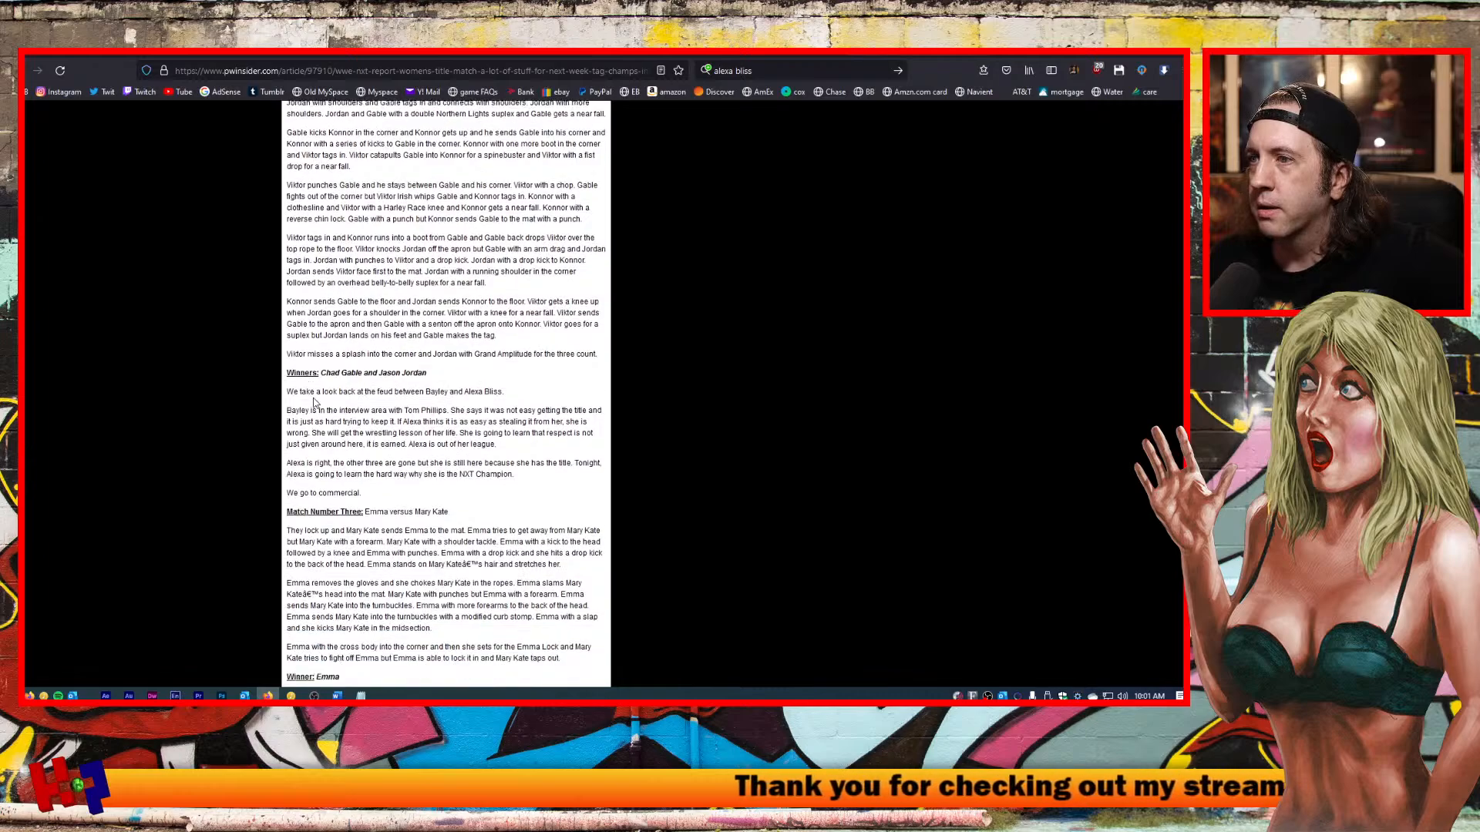
scroll(314, 398, "down", 1)
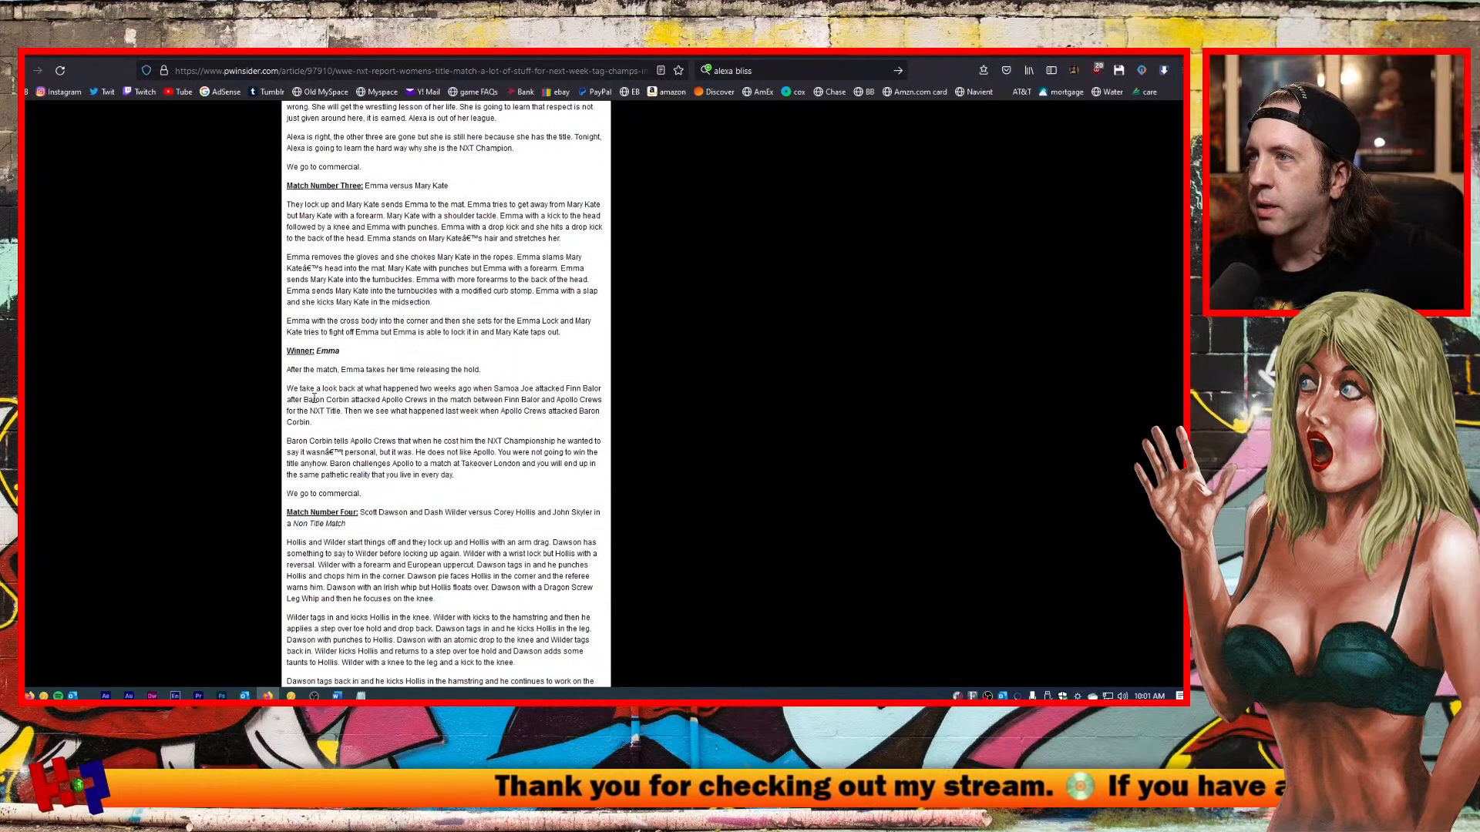
scroll(313, 398, "down", 4)
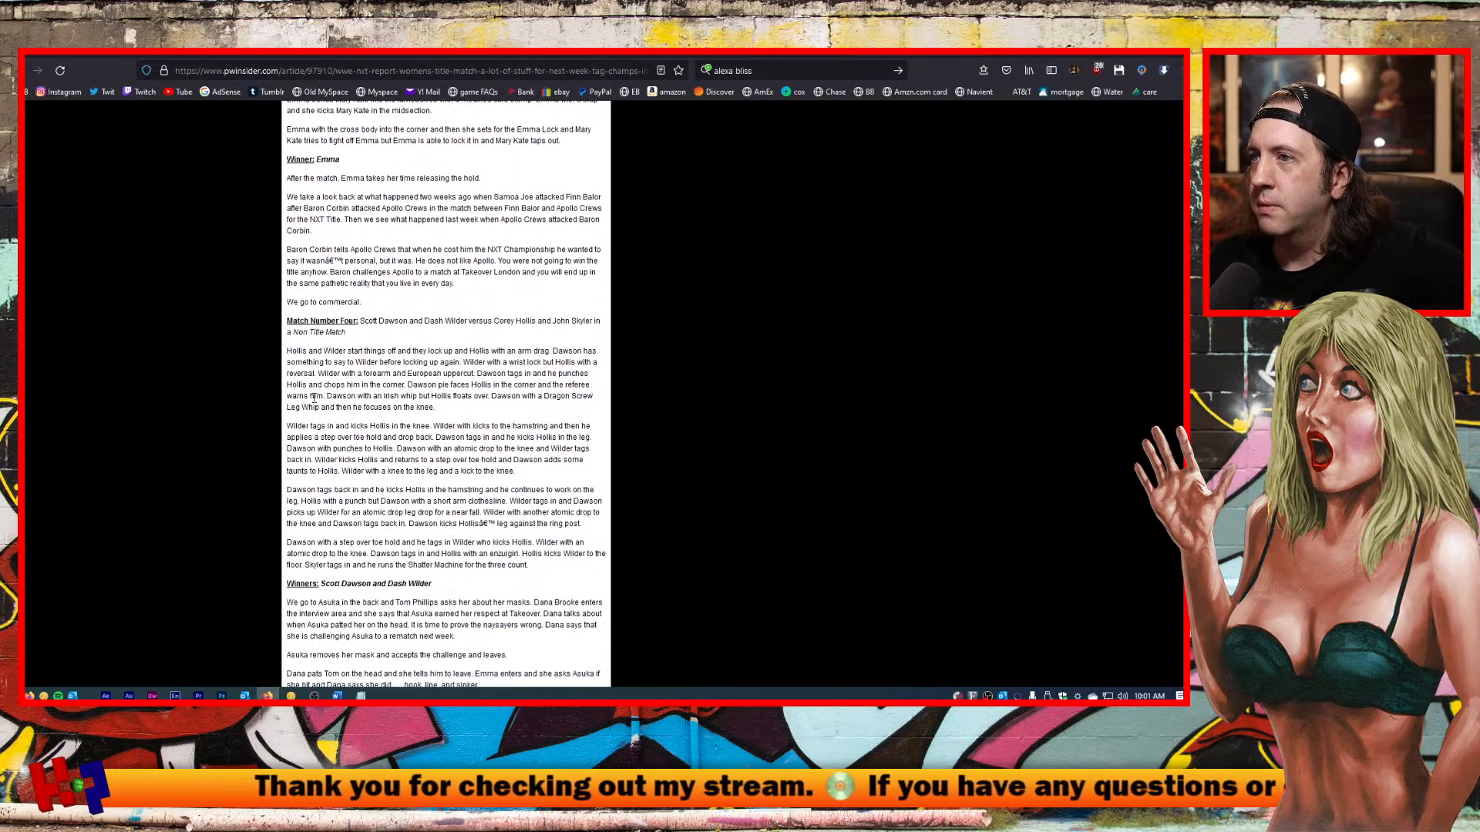
scroll(314, 399, "down", 6)
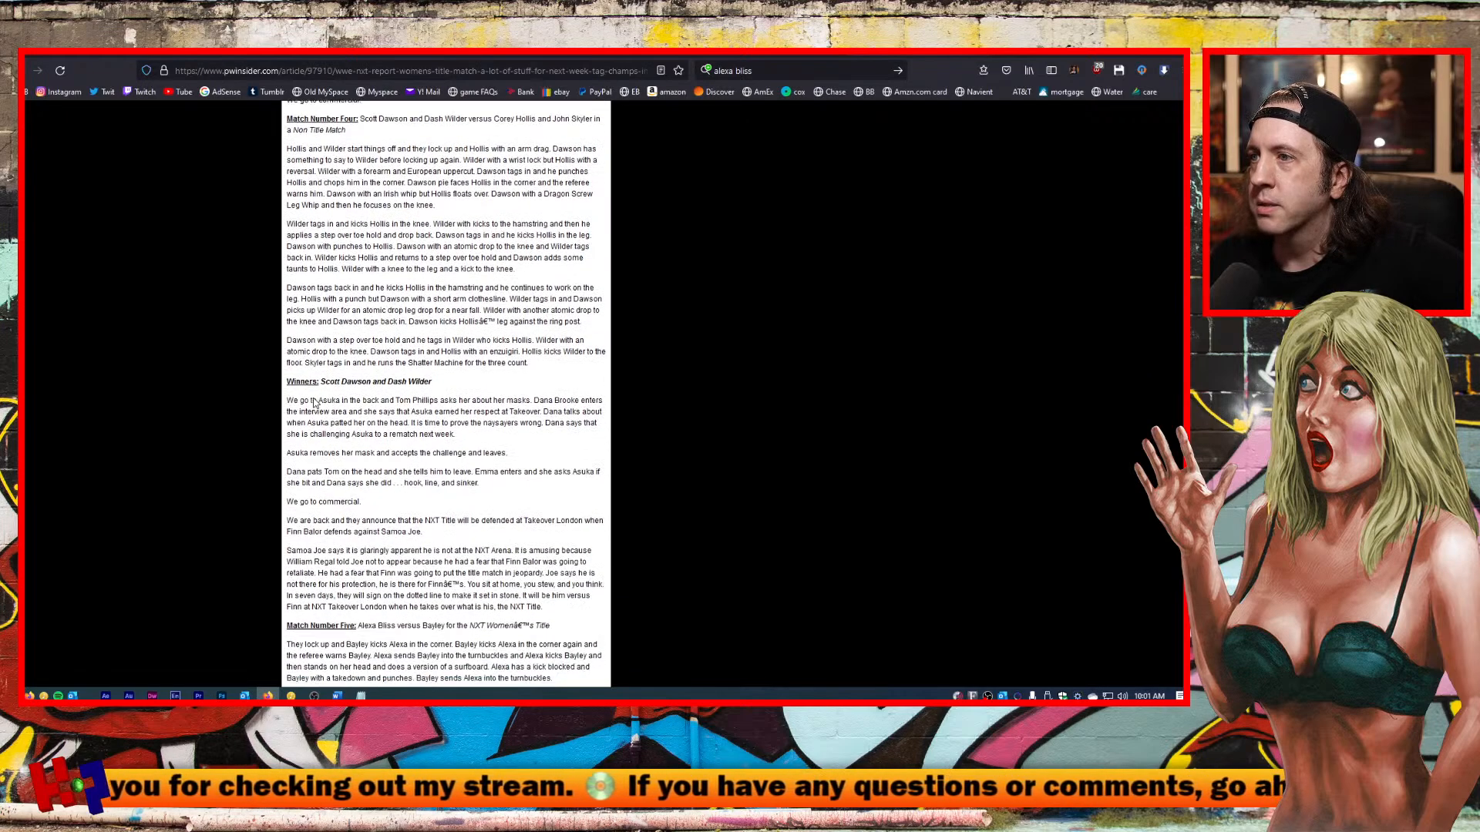
scroll(314, 402, "down", 2)
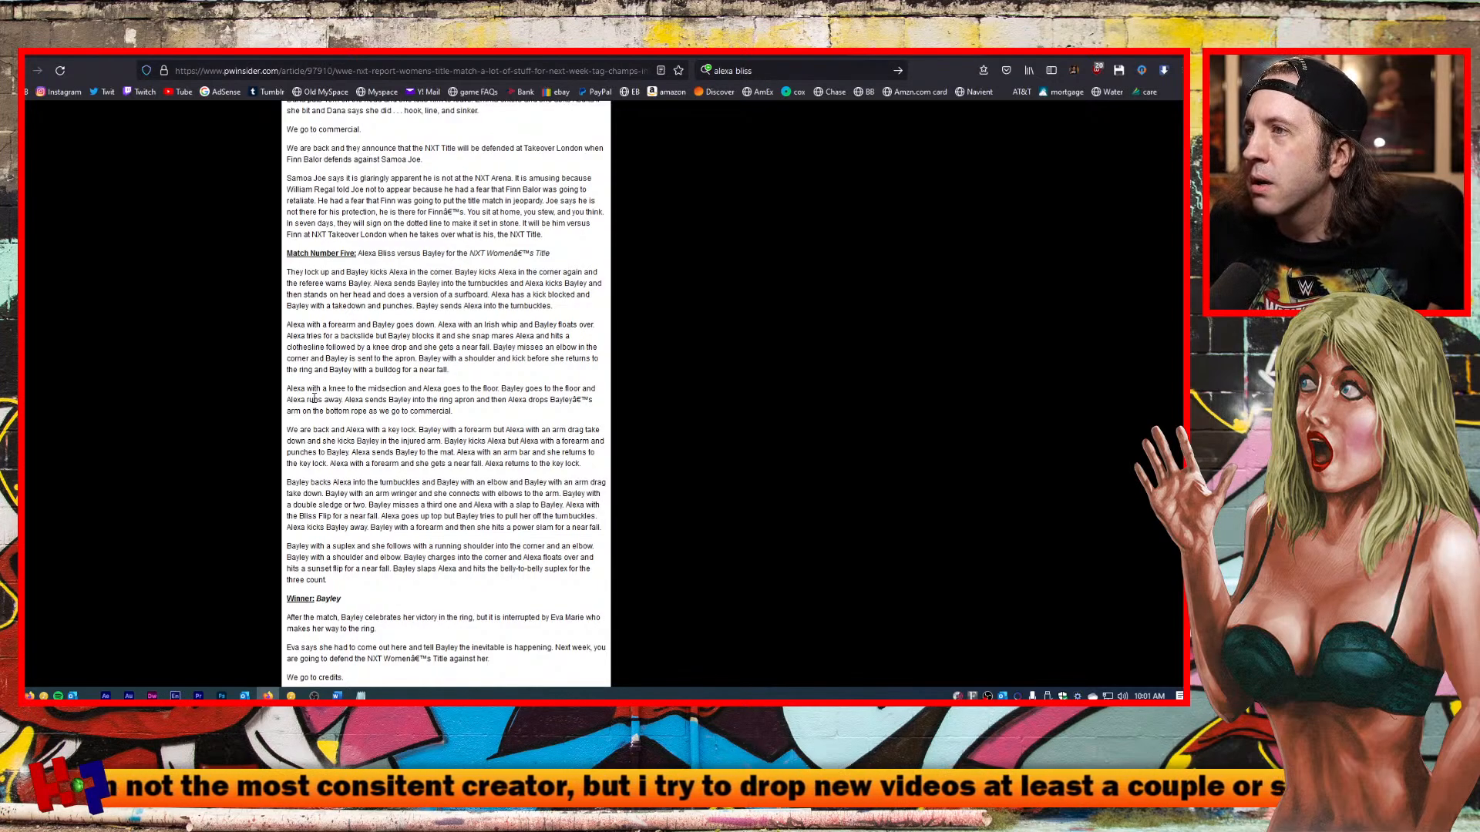
scroll(314, 398, "up", 5)
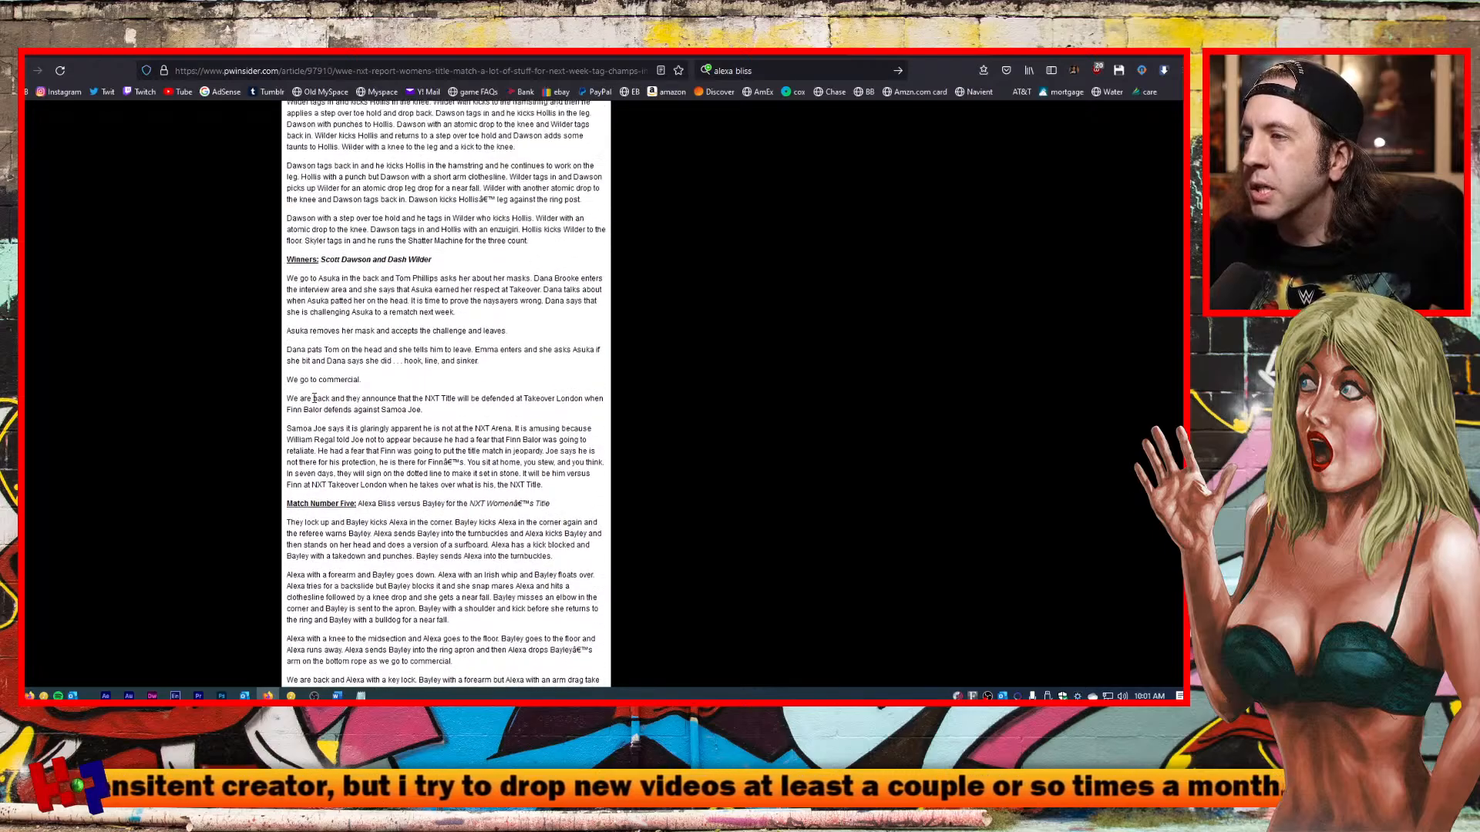
scroll(314, 401, "up", 4)
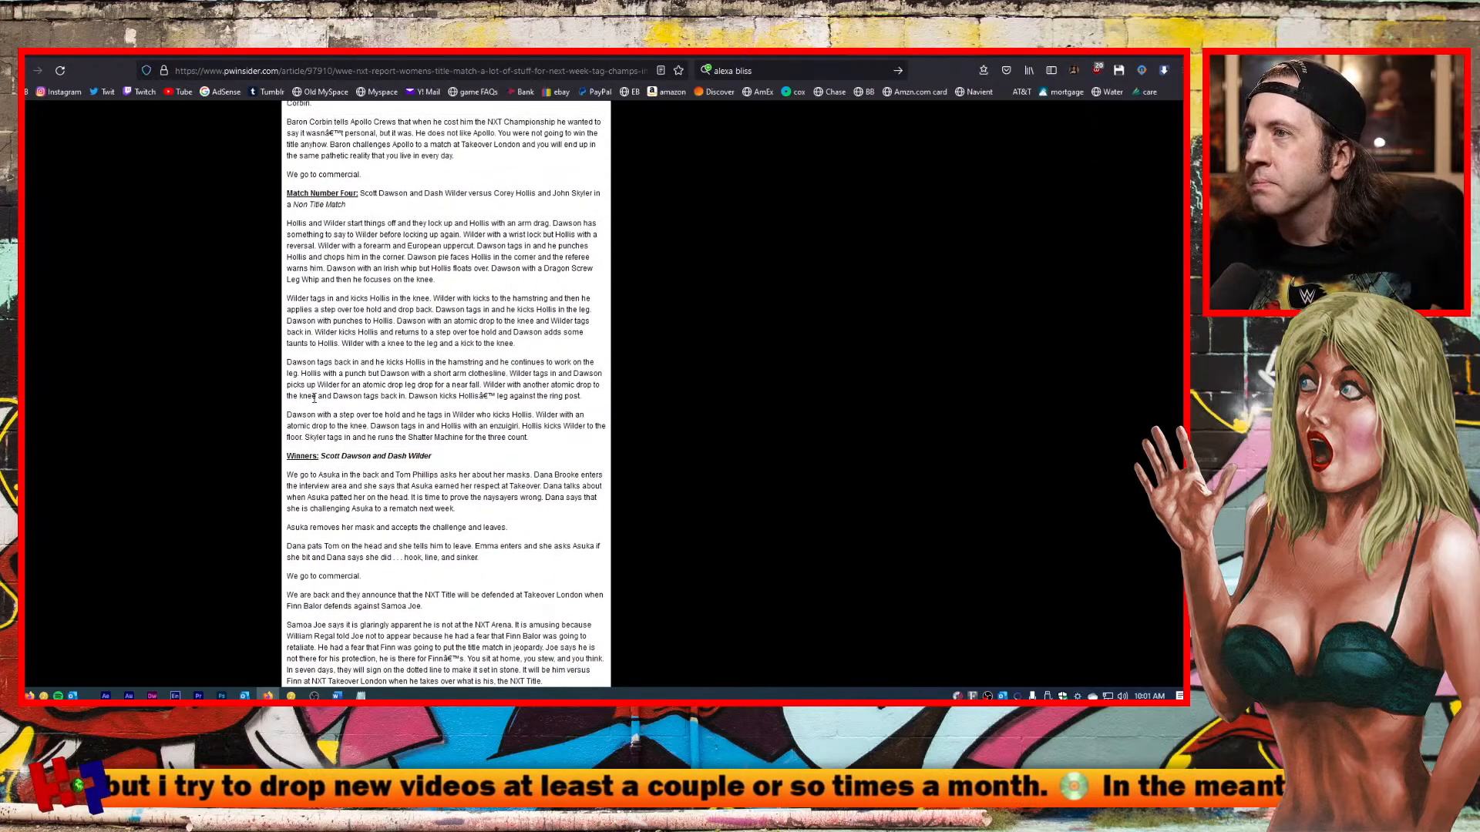
scroll(314, 398, "up", 10)
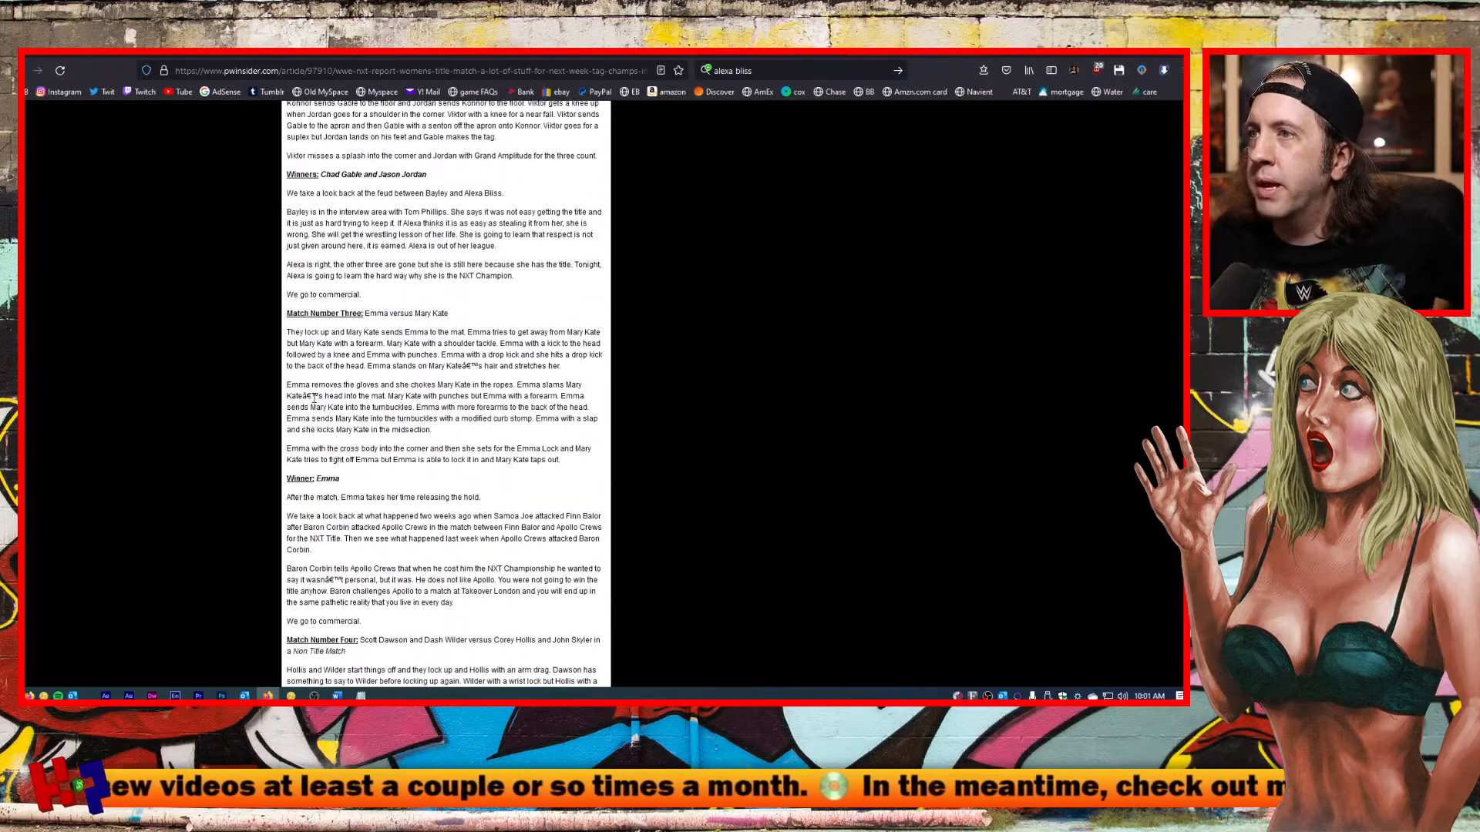
scroll(314, 401, "up", 7)
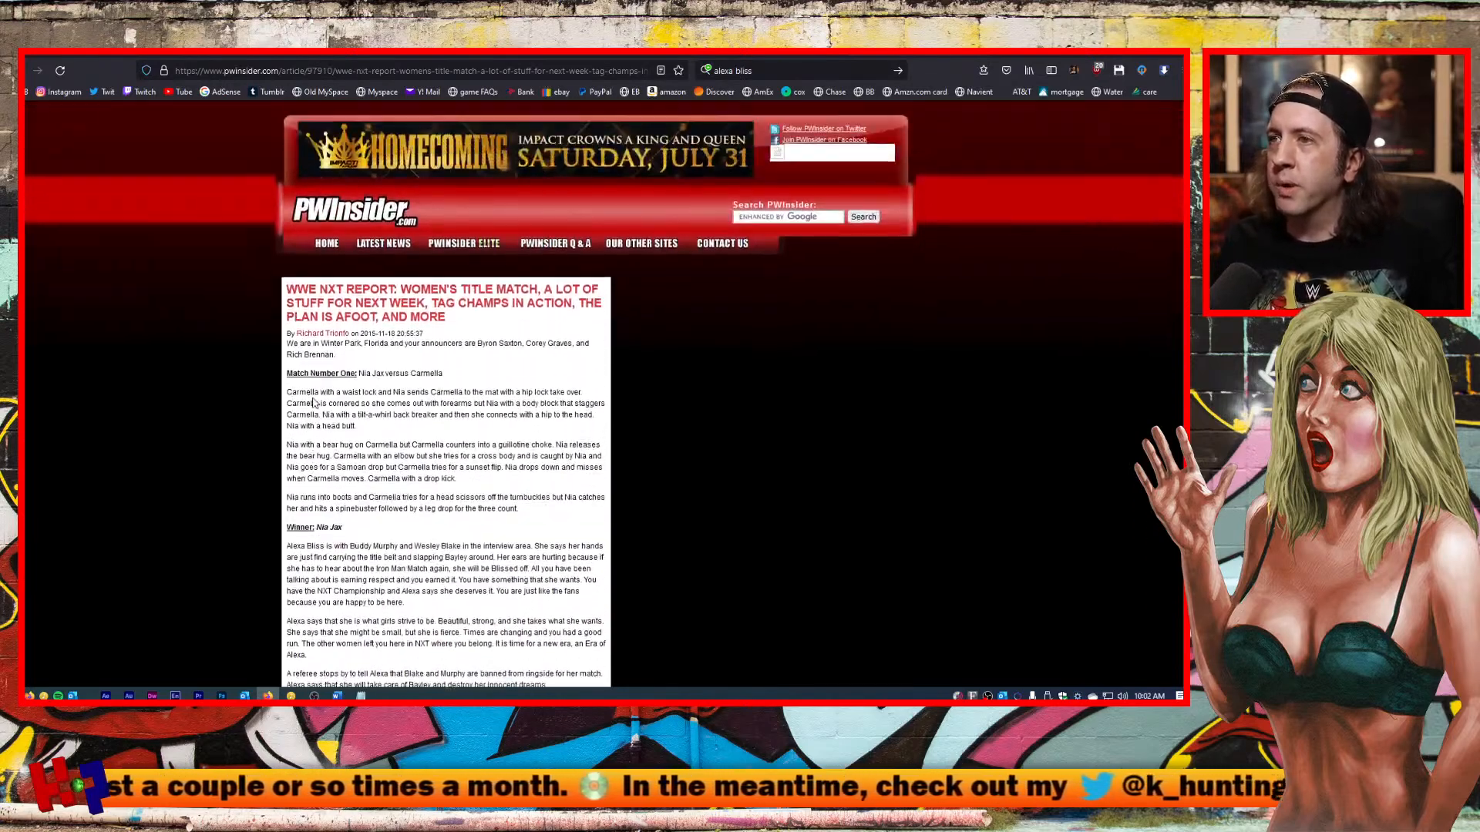
key("ctrl+f")
type("blake")
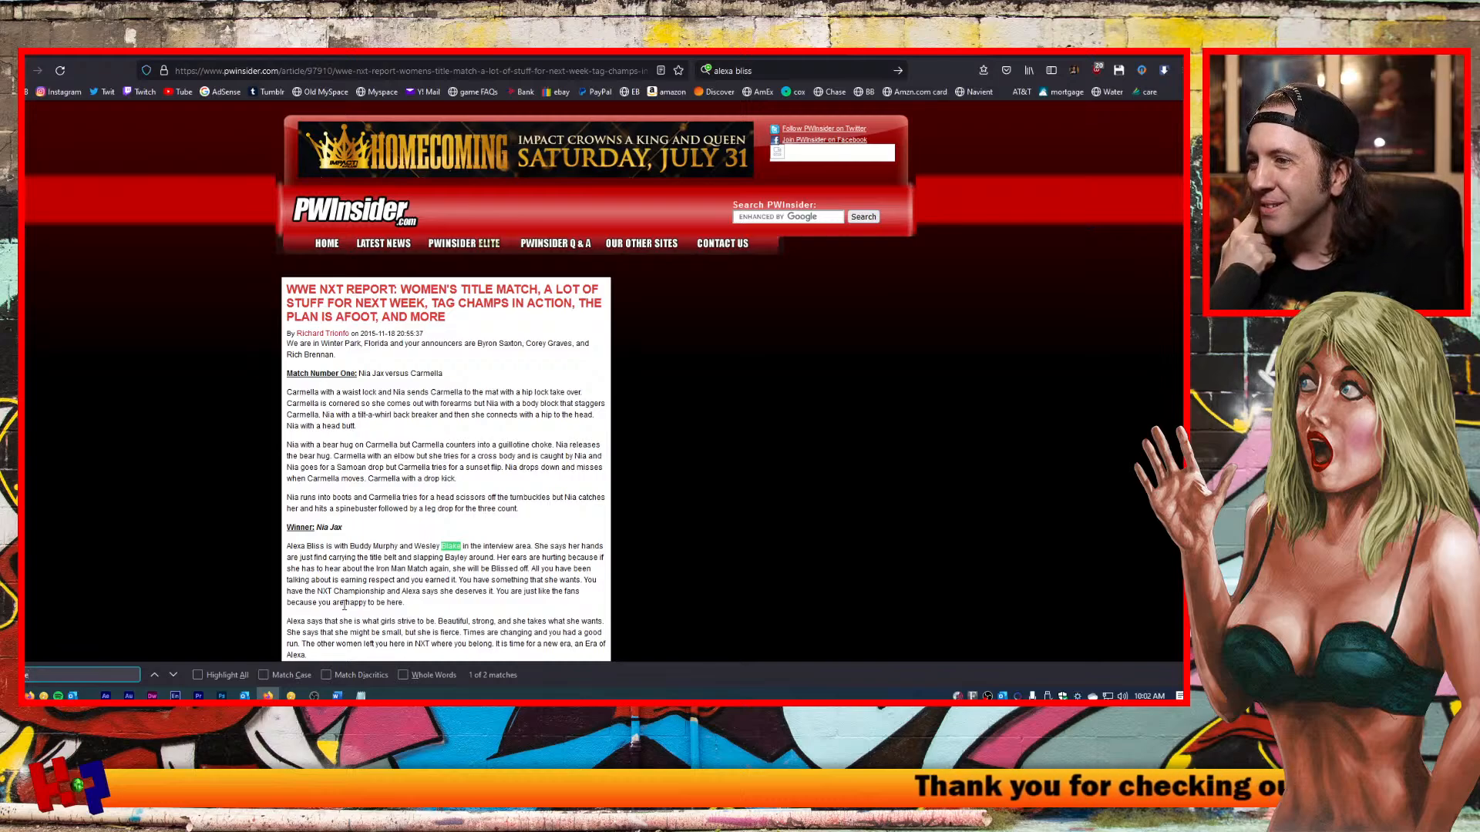
Read the PWInsider report's Alexa Bliss interview segment about the Bayley title match, and return to the Wikipedia article source.
scroll(344, 606, "down", 2)
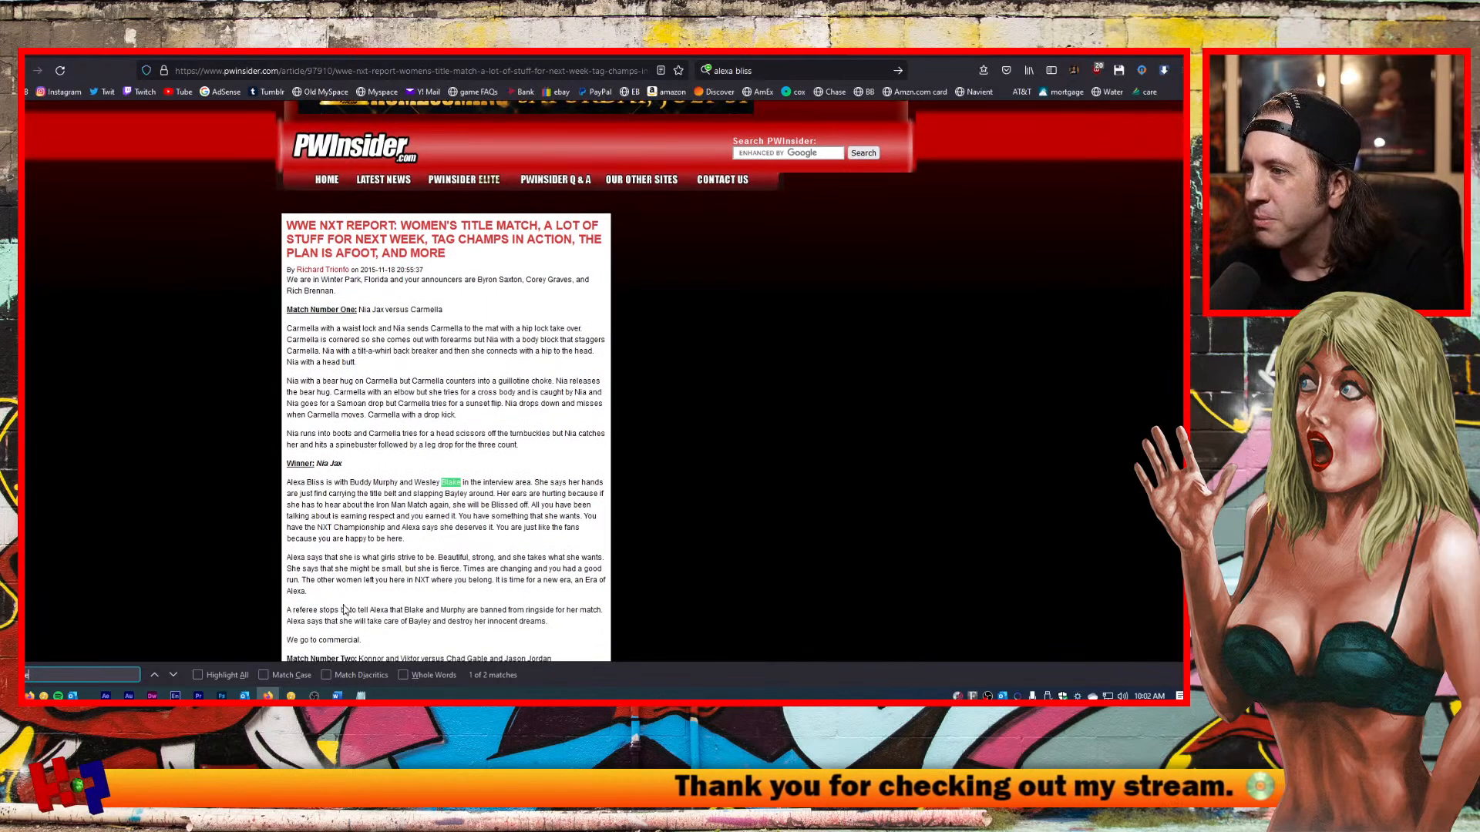
scroll(343, 609, "down", 2)
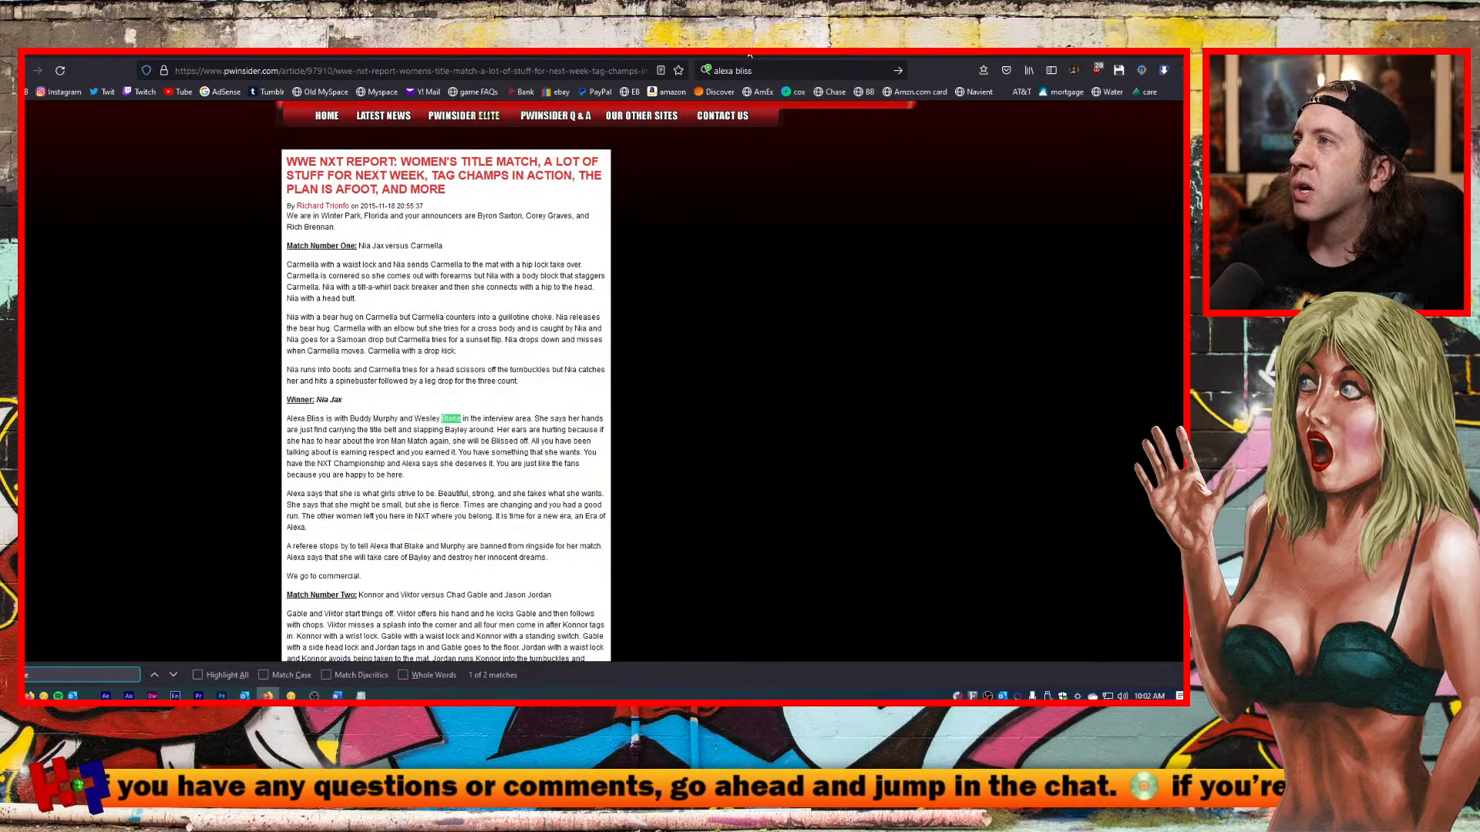
left_click(750, 56)
left_click(621, 54)
key("ctrl+Tab")
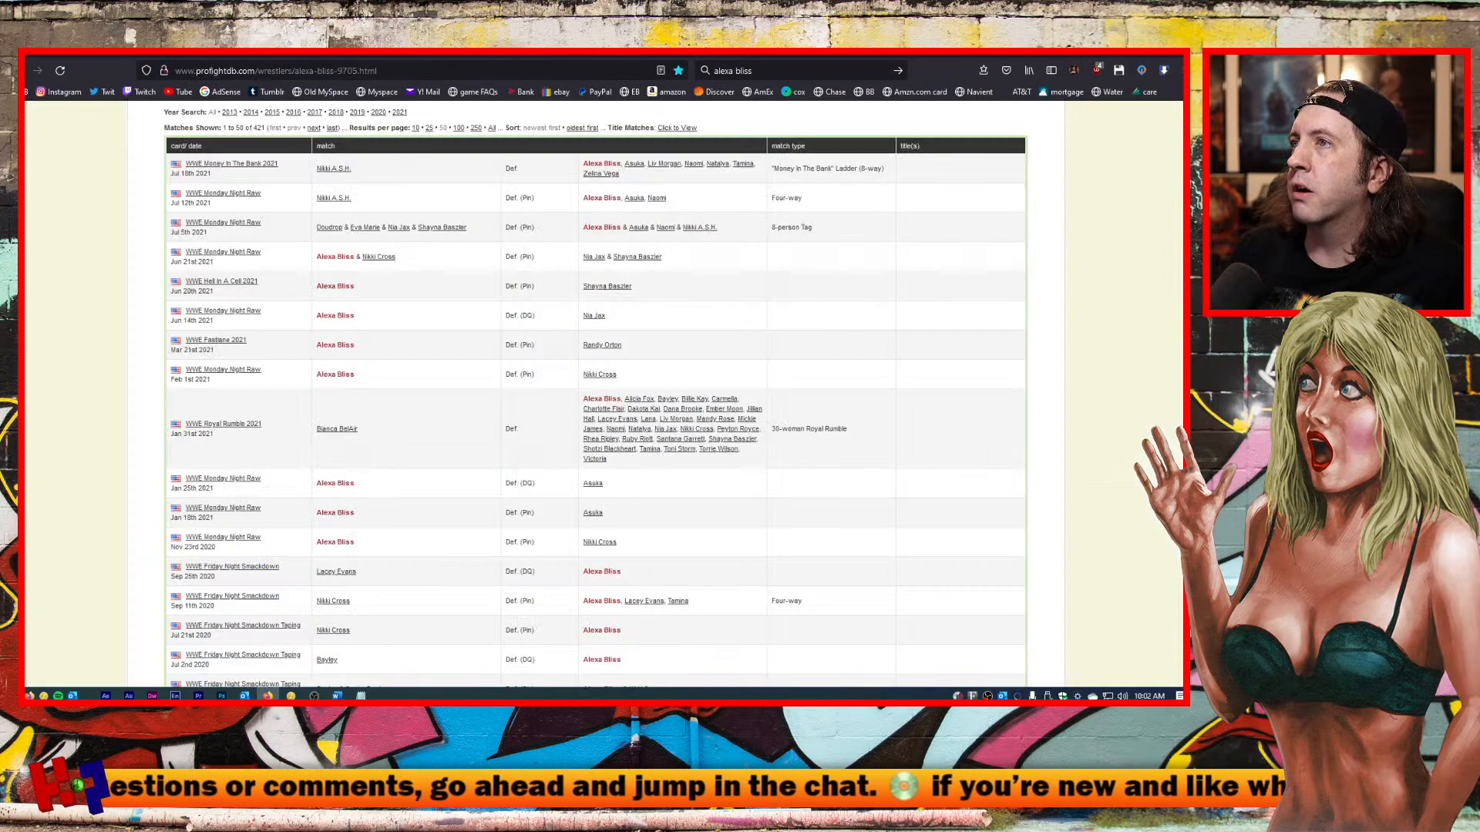
left_click(1129, 58)
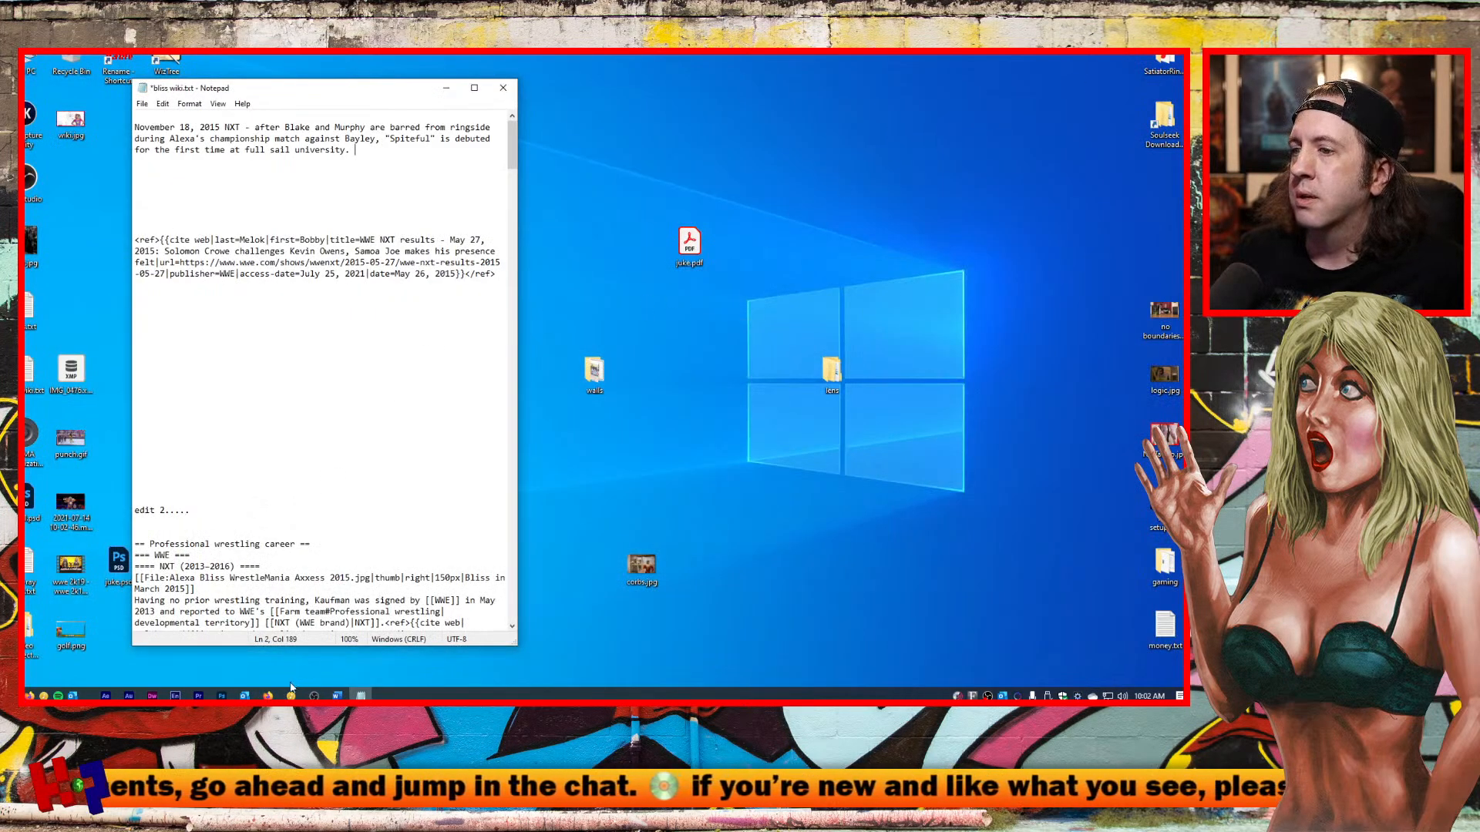
left_click(267, 696)
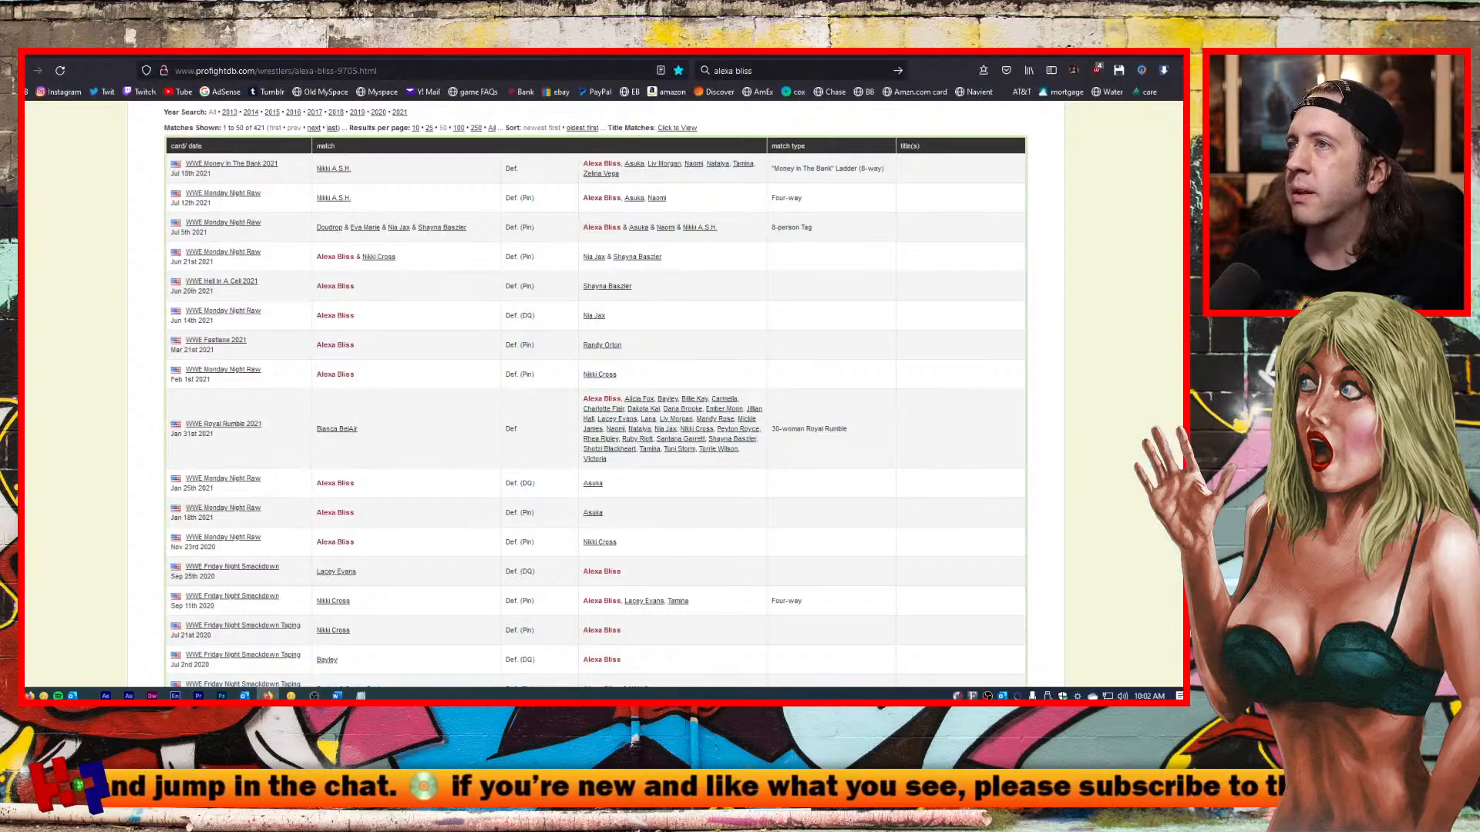
key("ctrl+shift+Tab")
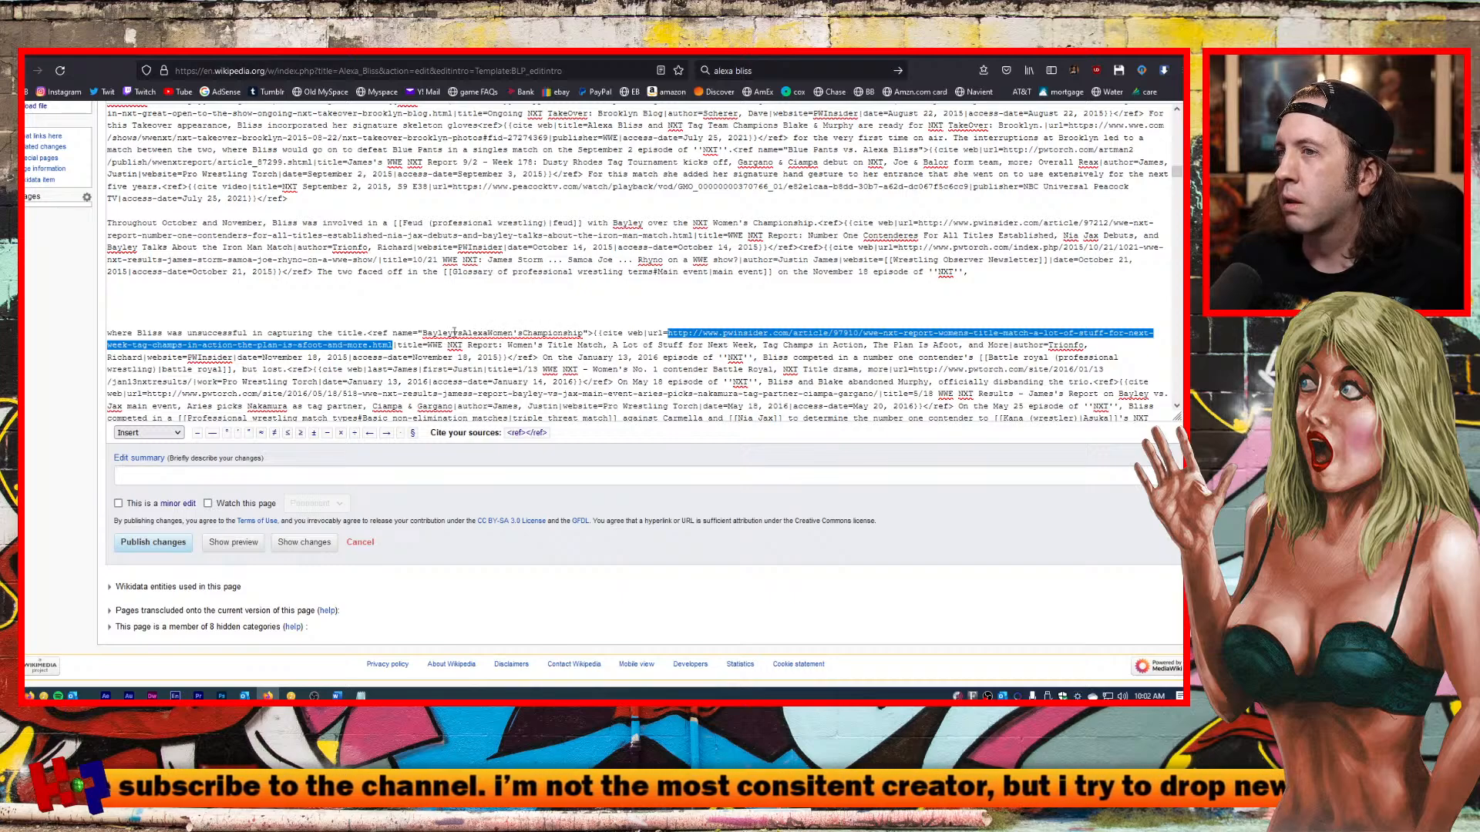
Set the "BayleyvsAlexaWomen'sChampionship" citation apart with blank lines and rejoin "where Bliss was unsuccessful" to the November 18 sentence.
left_click(369, 334)
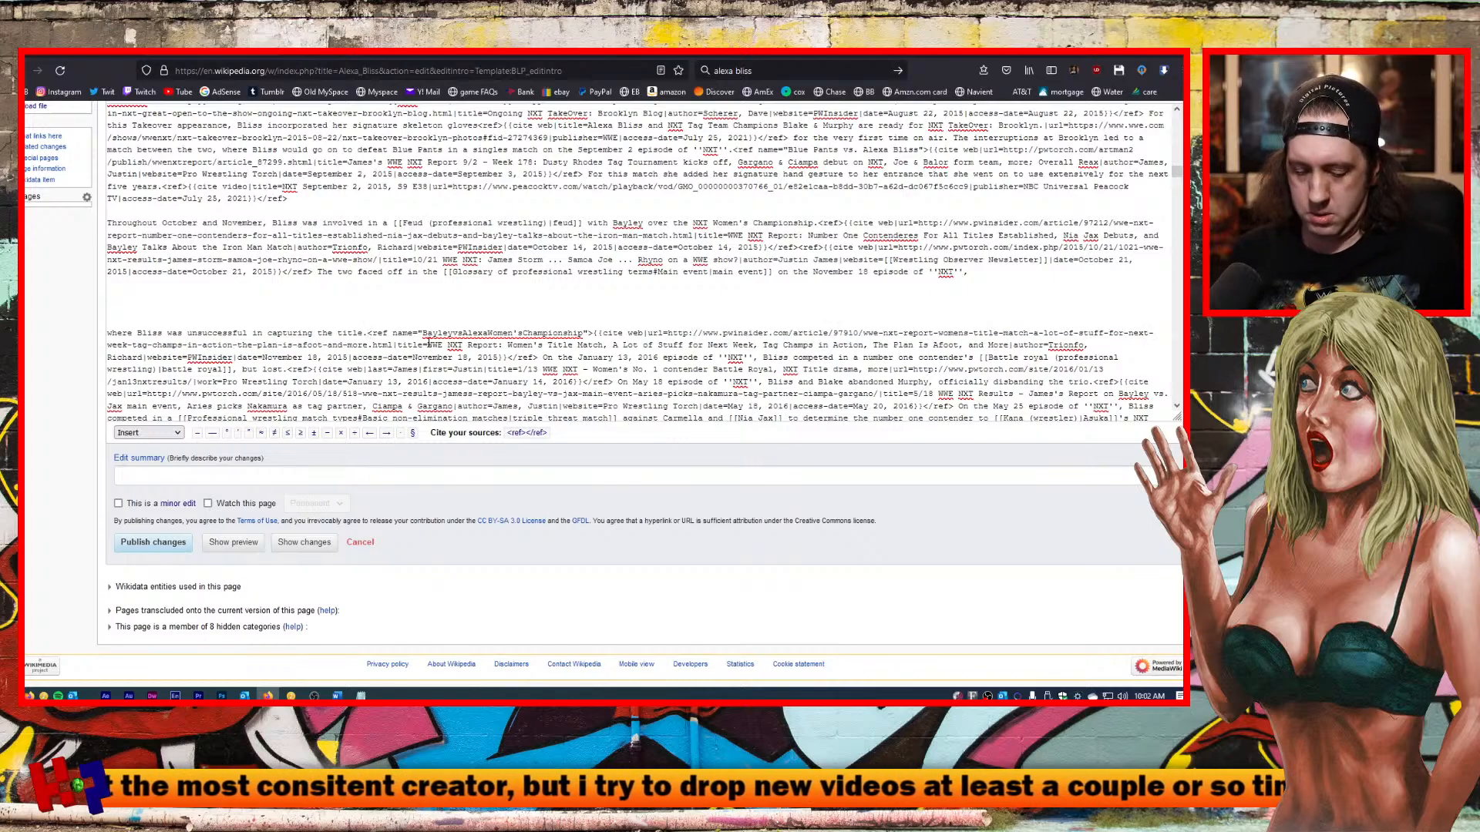
key("Return")
key("Return")
key("Return")
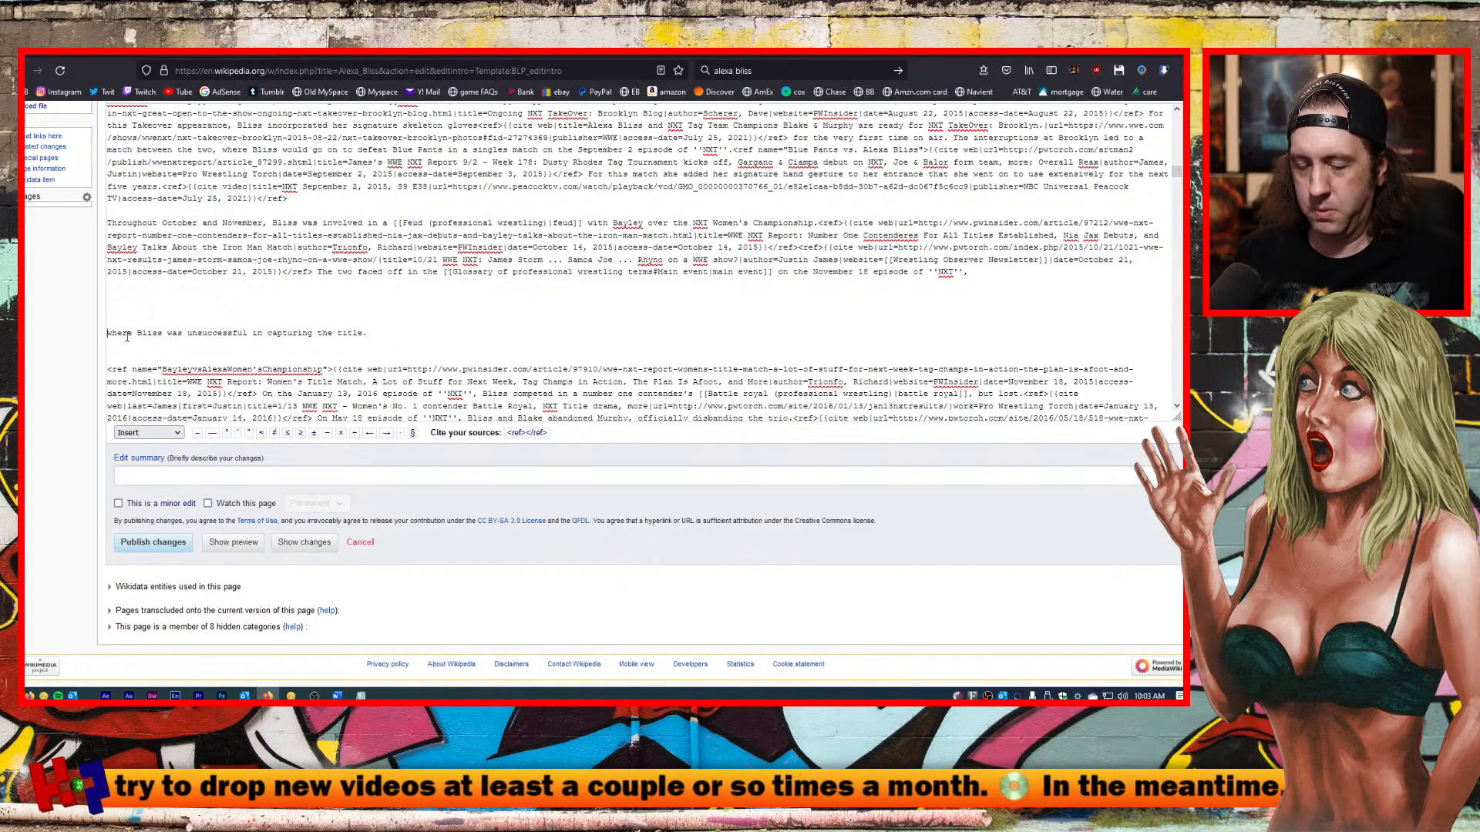
key("BackSpace")
key("BackSpace")
key("BackSpace")
key("BackSpace")
key("BackSpace")
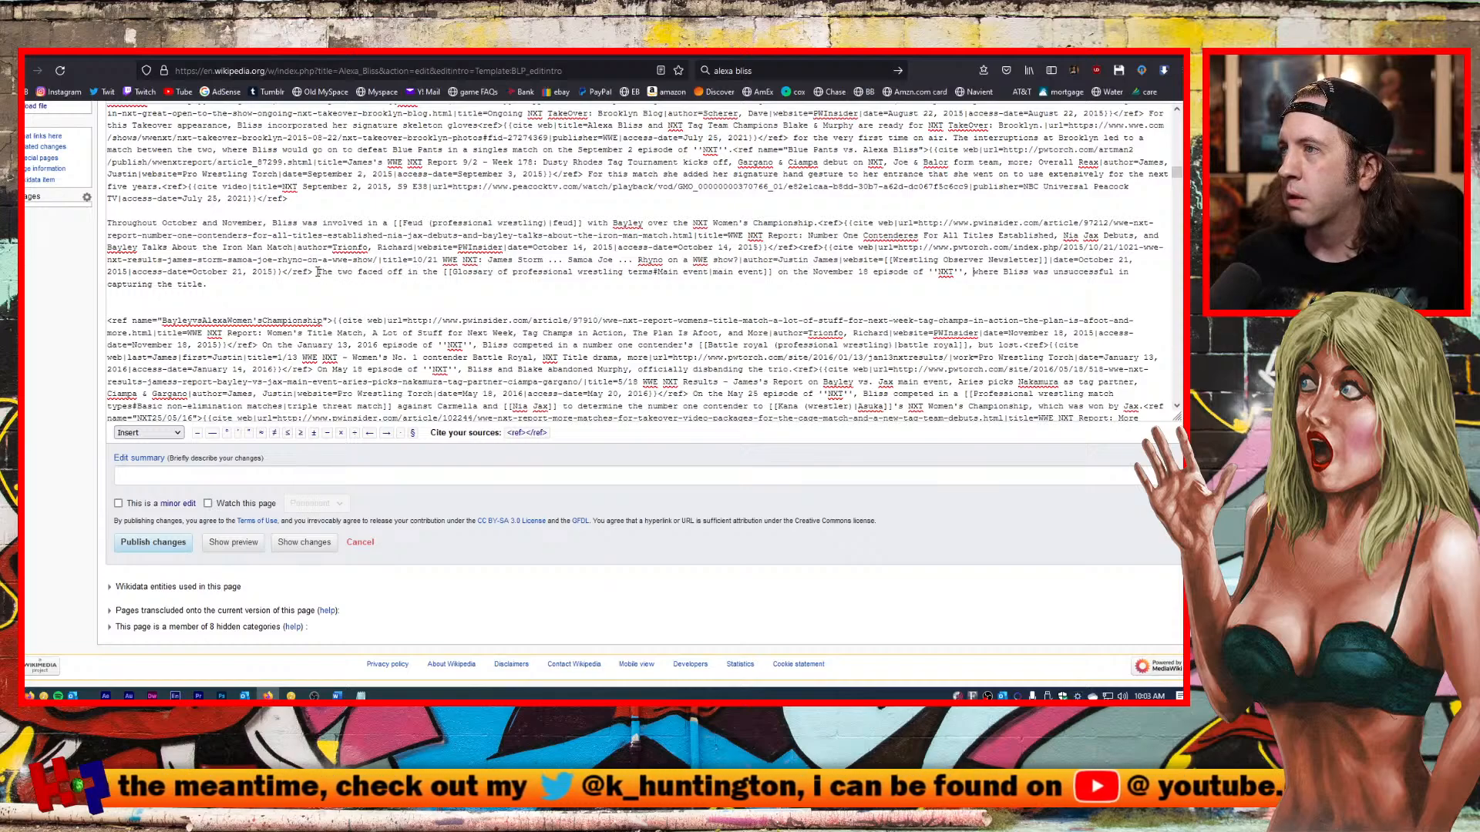
Copy the source sentence from "The two faced off" to "capturing the title." into Notepad below the November 18, 2015 note.
left_click_drag(317, 271, 320, 281)
key("ctrl+c")
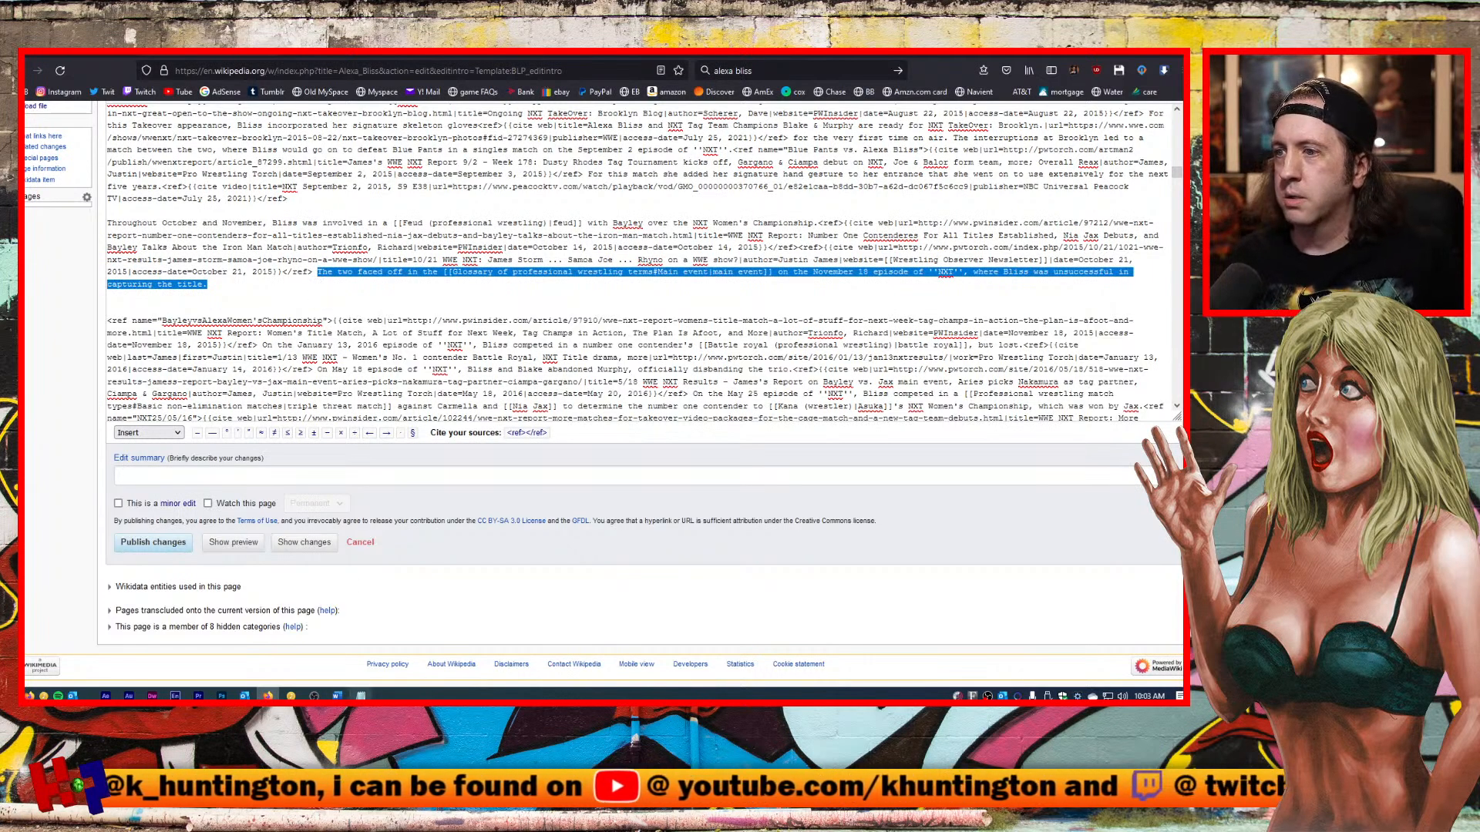
left_click(360, 696)
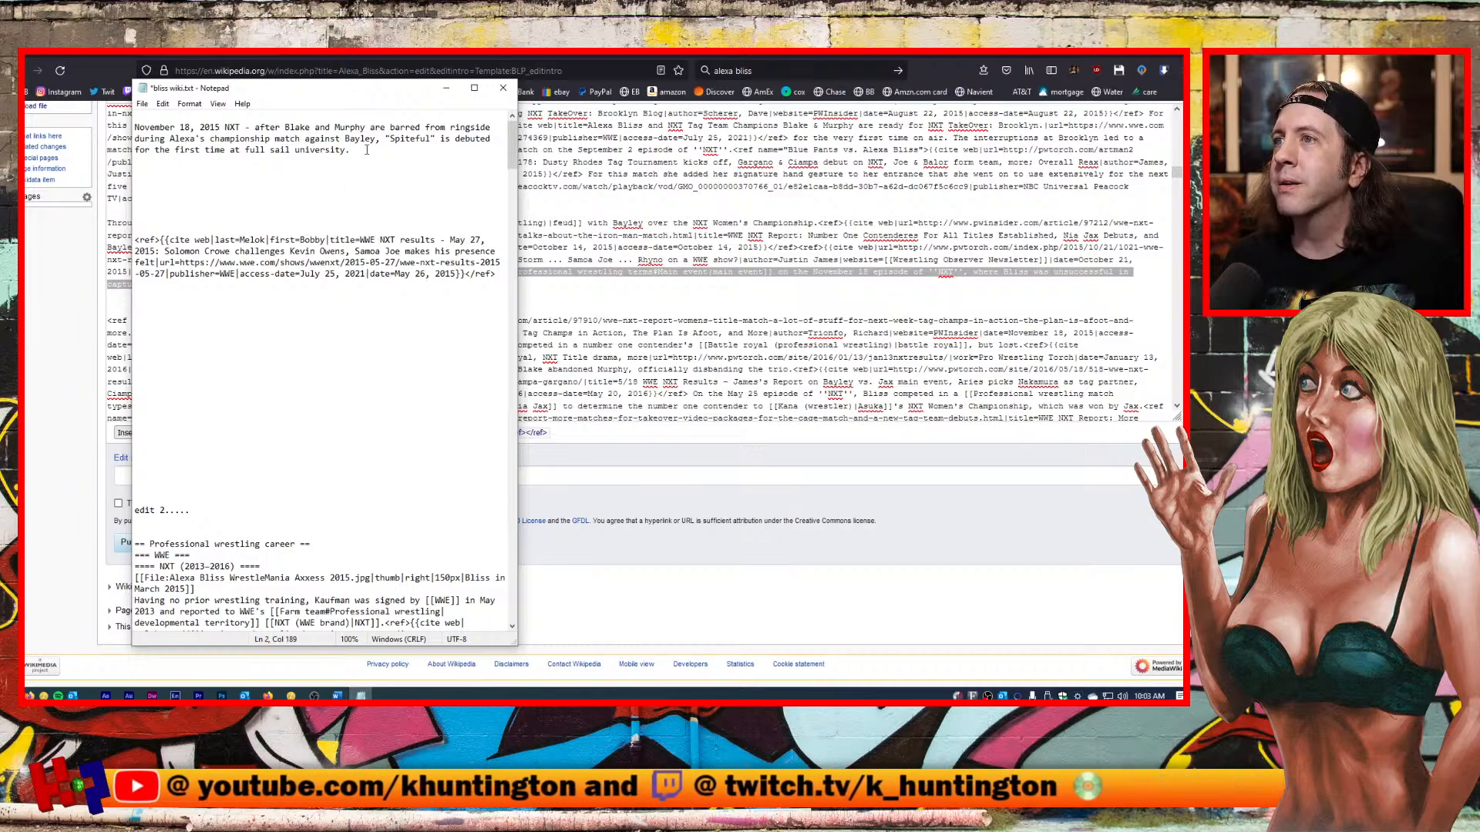
key("Return")
key("Return")
key("Return")
key("ctrl+v")
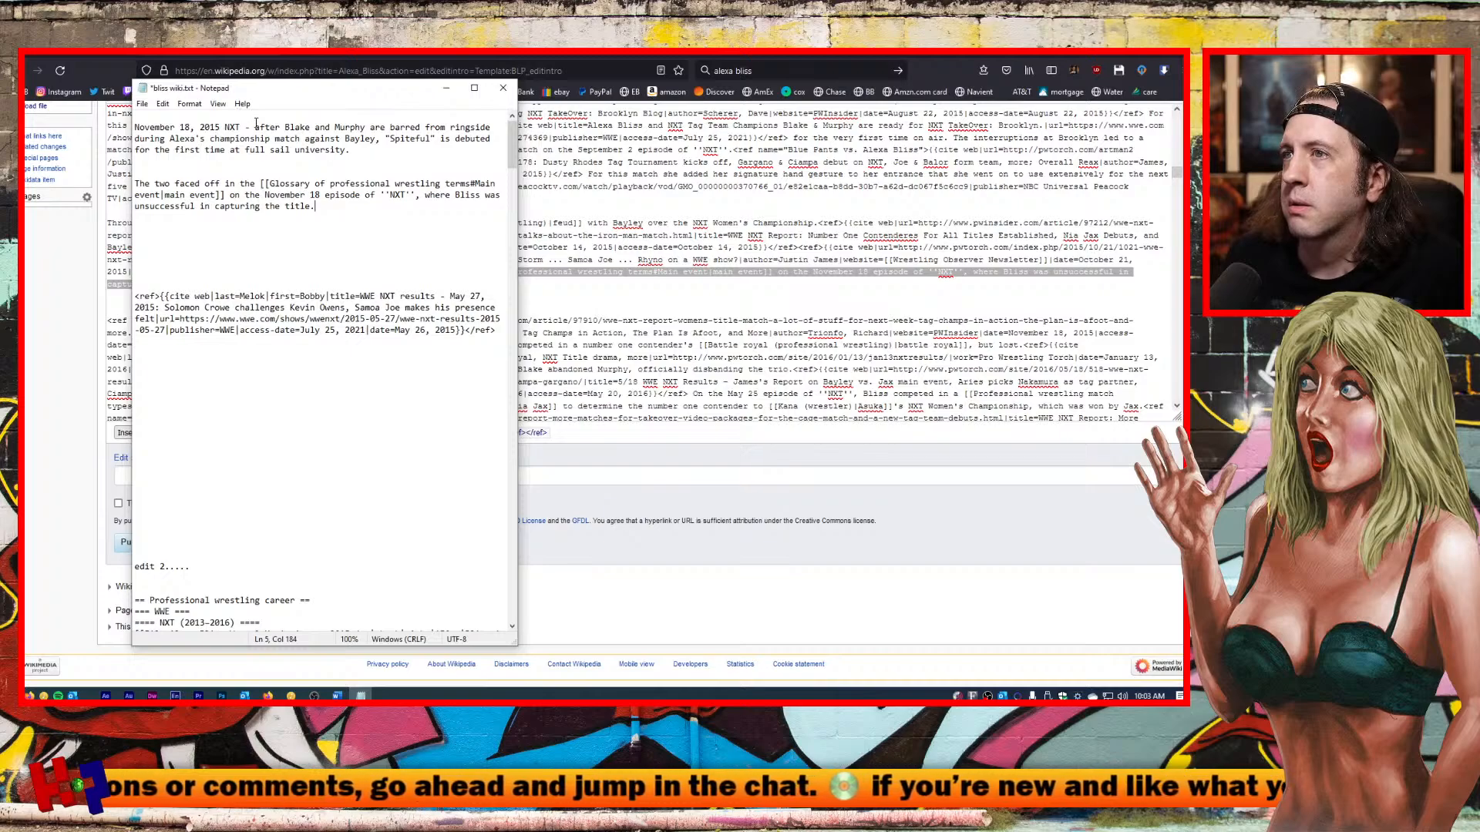
left_click(149, 183)
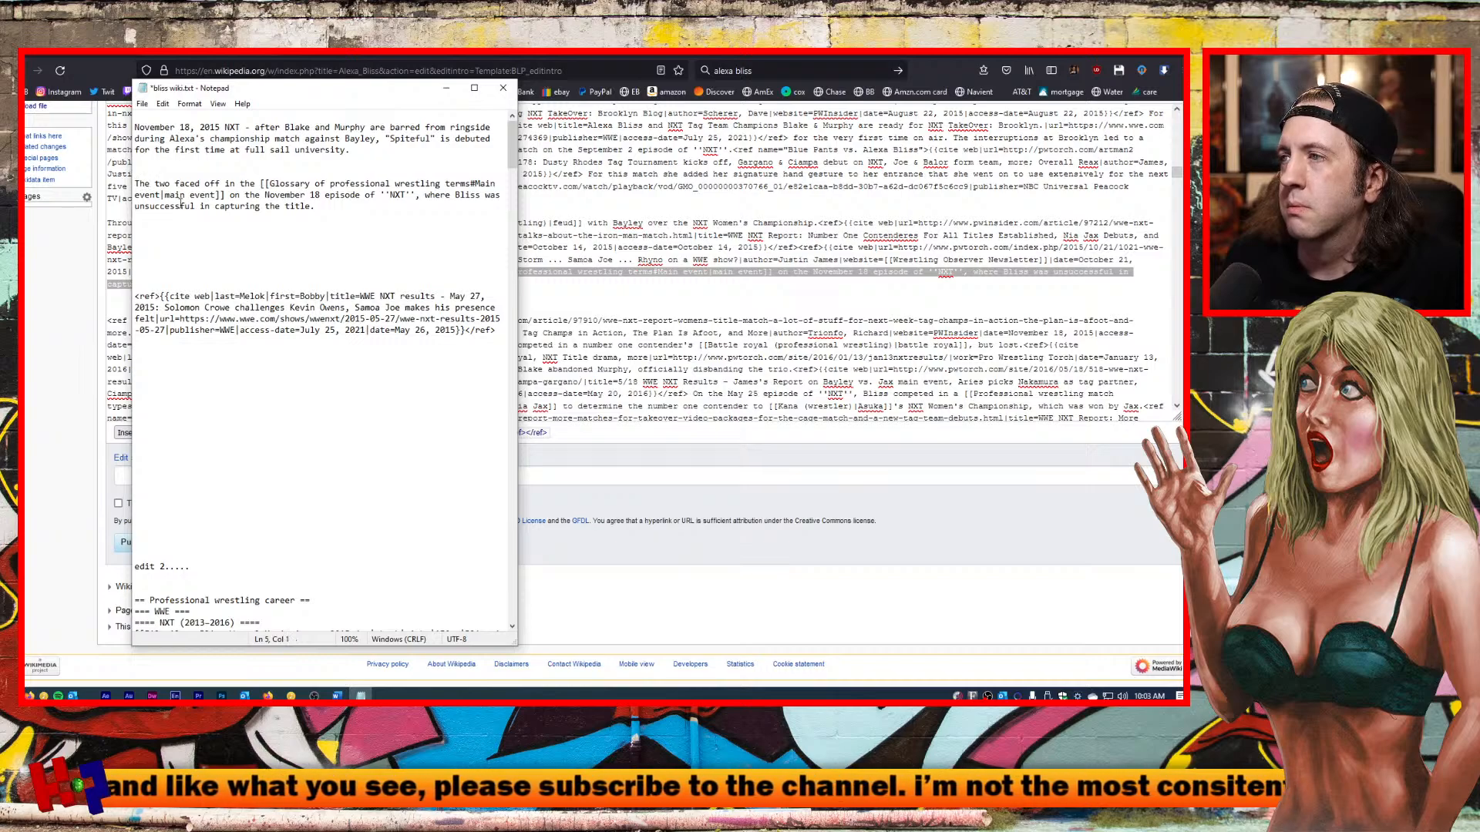
left_click_drag(393, 94, 639, 329)
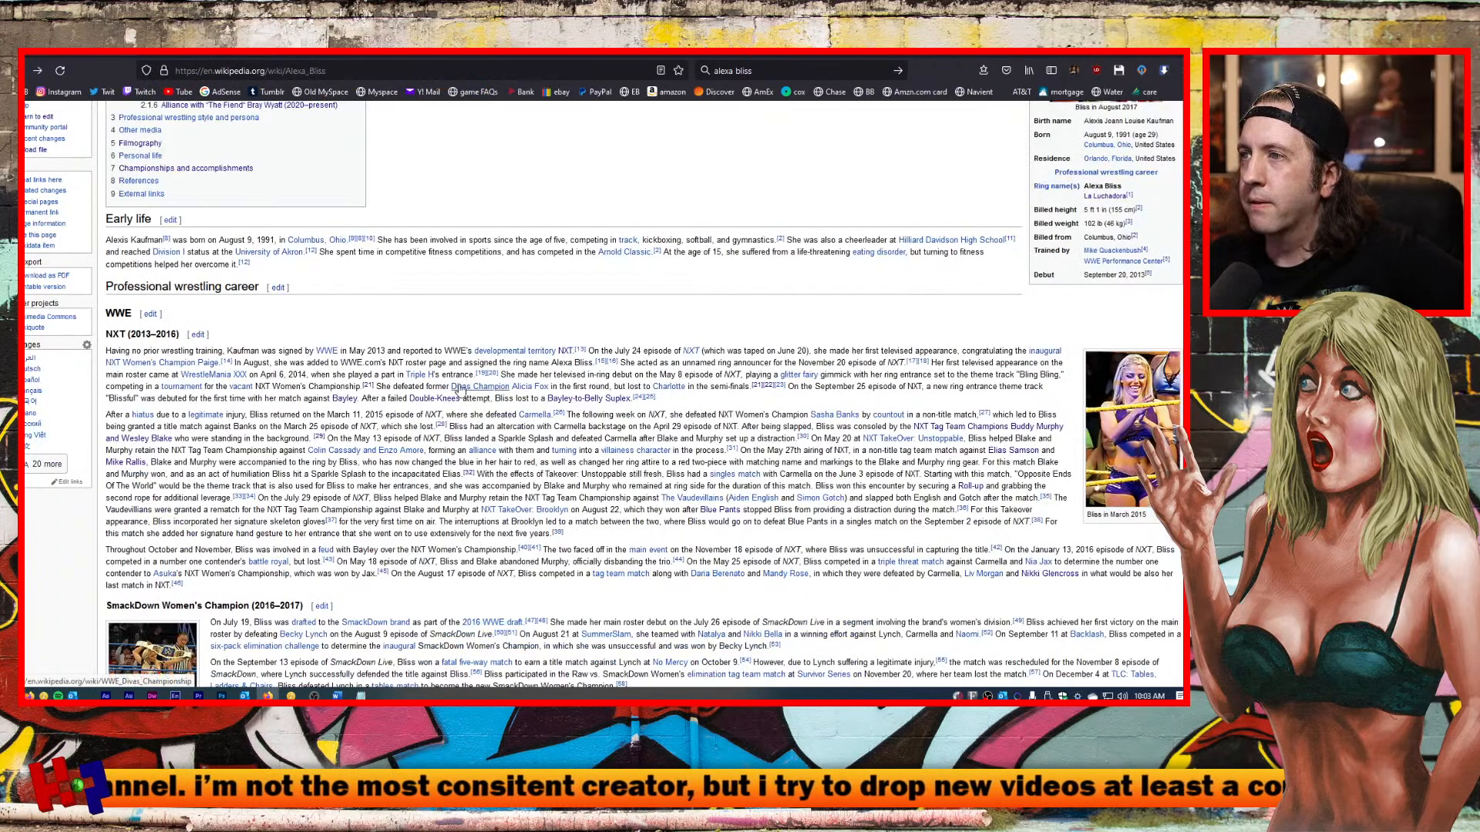
Replace the wiki-markup sentence in Notepad with the published article text from "Throughout October and November" through "capturing the title.".
left_click_drag(106, 550, 990, 550)
key("ctrl+c")
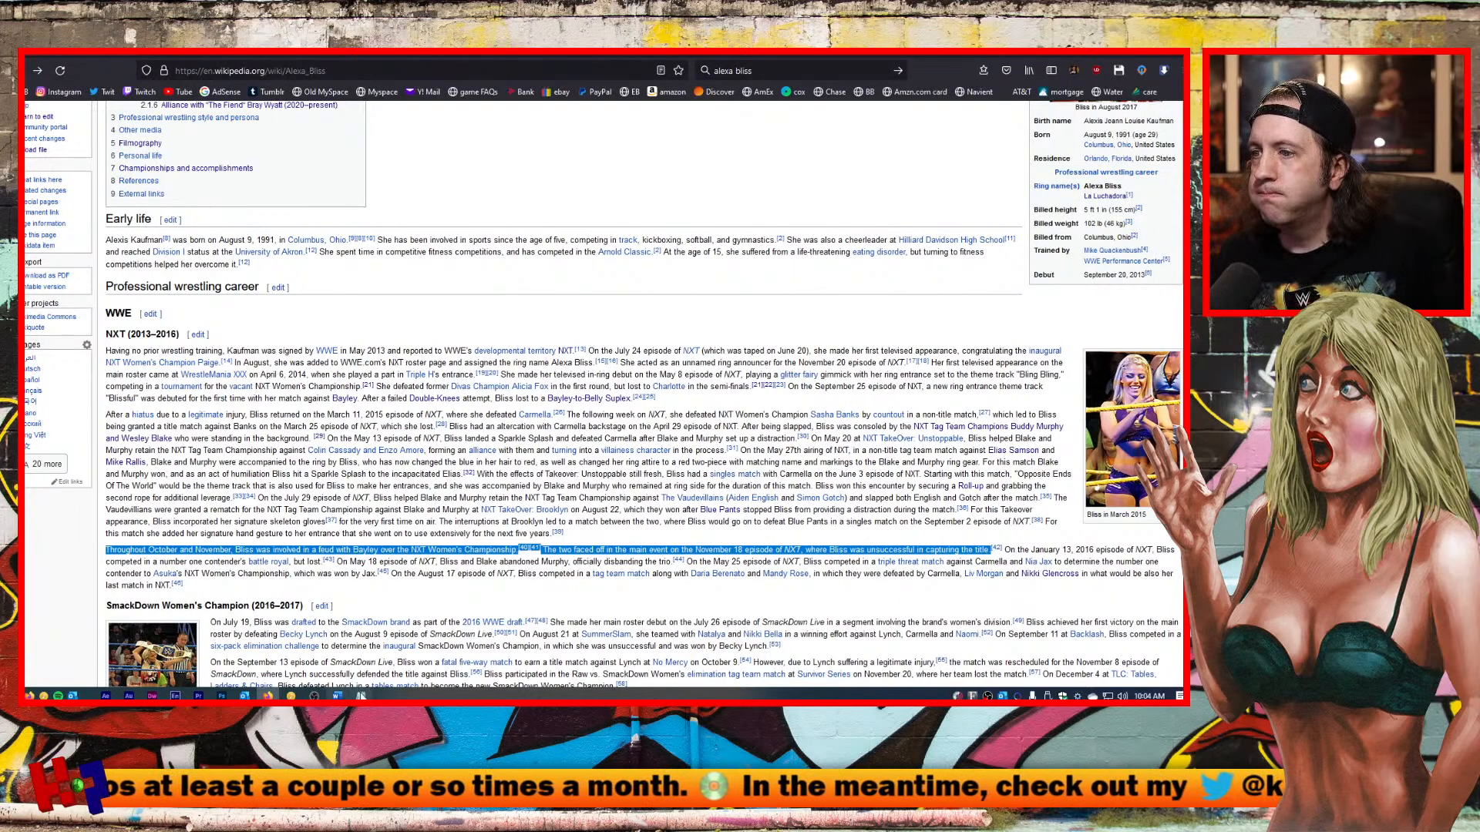
left_click(361, 696)
left_click_drag(561, 440, 324, 413)
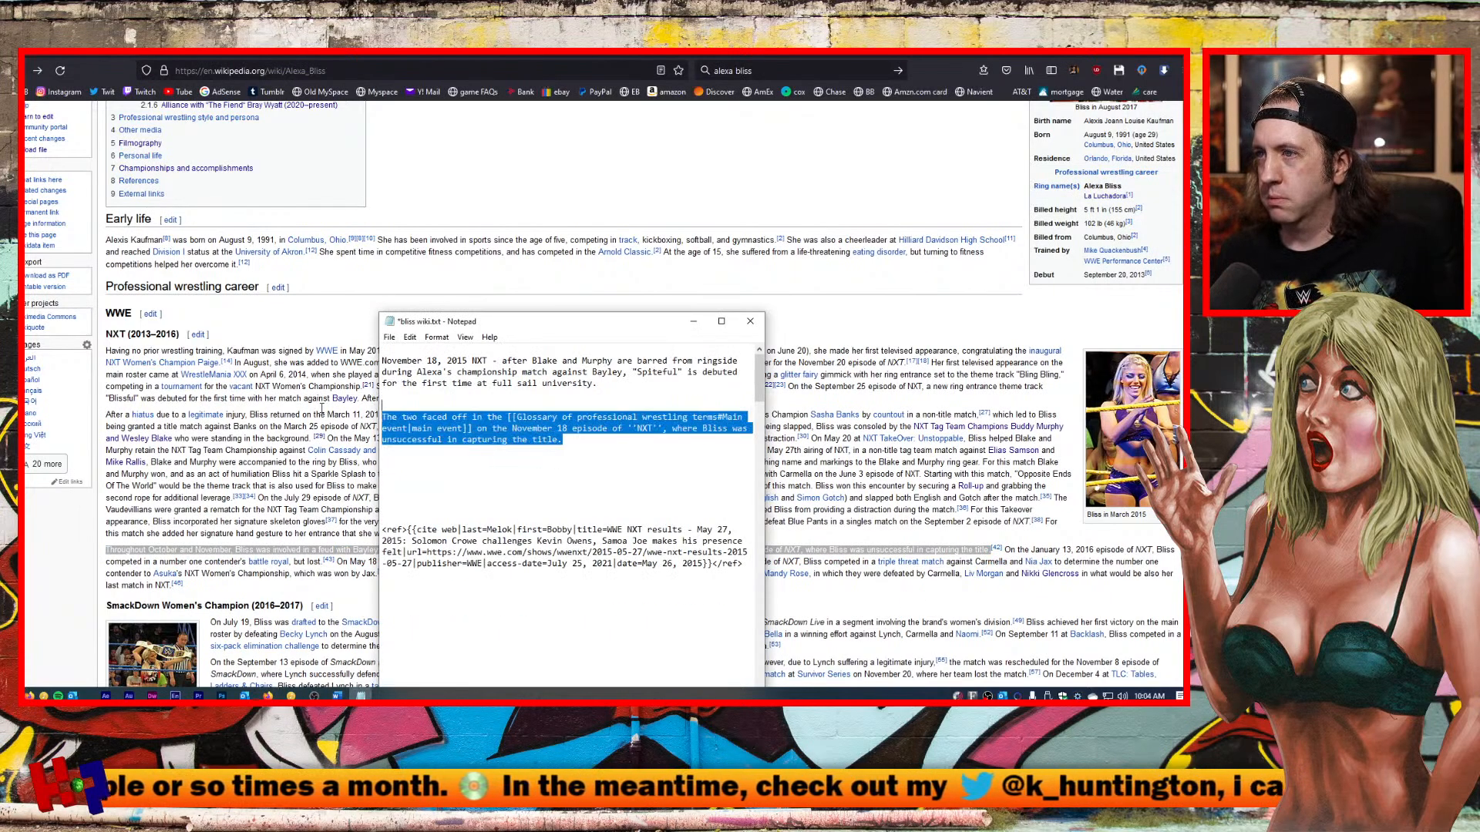
key("ctrl+v")
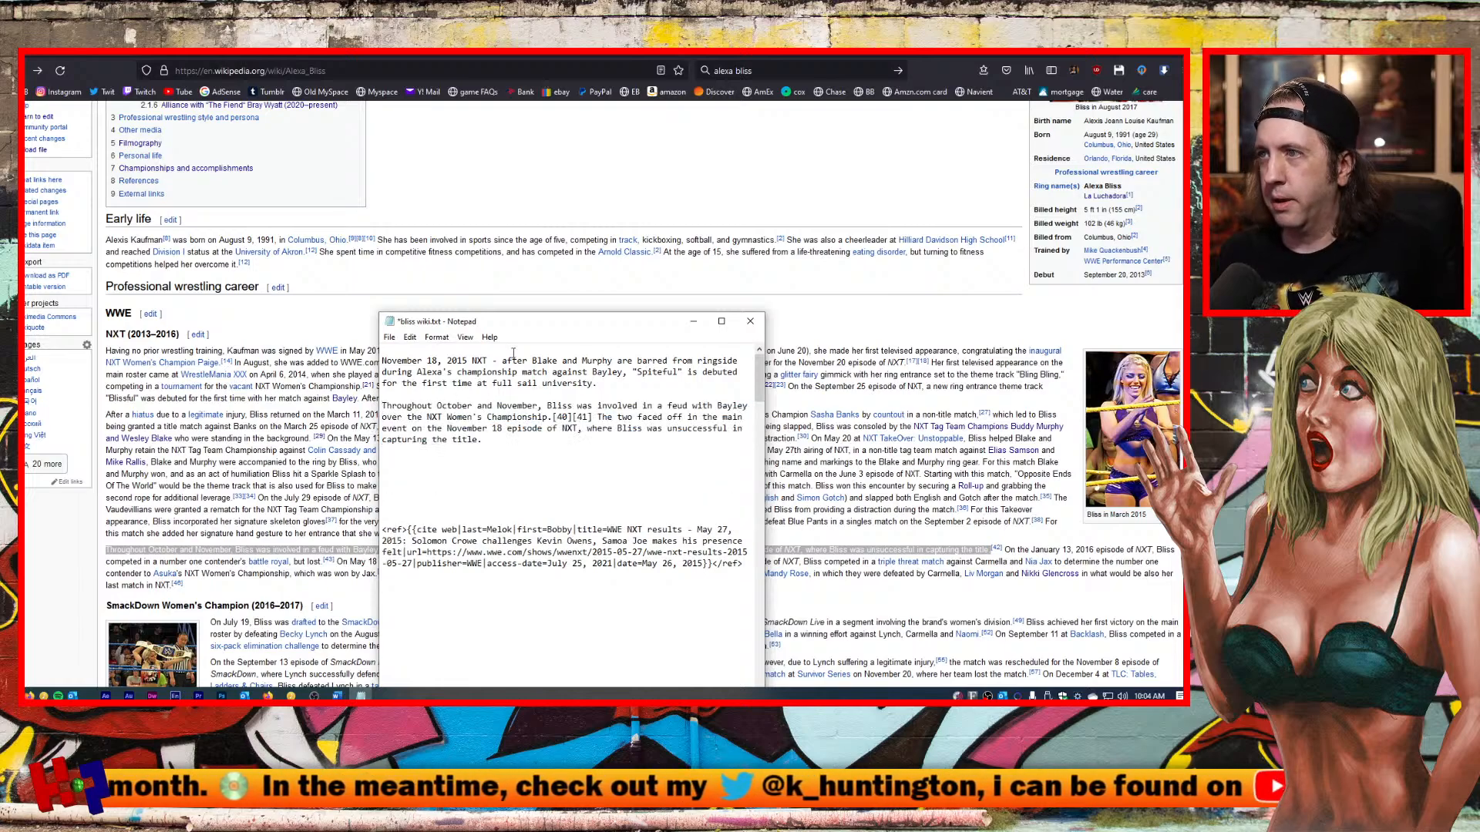
In the article source, separate the sentence starting "The two faced off" from the preceding citation with blank lines.
key("alt+Tab")
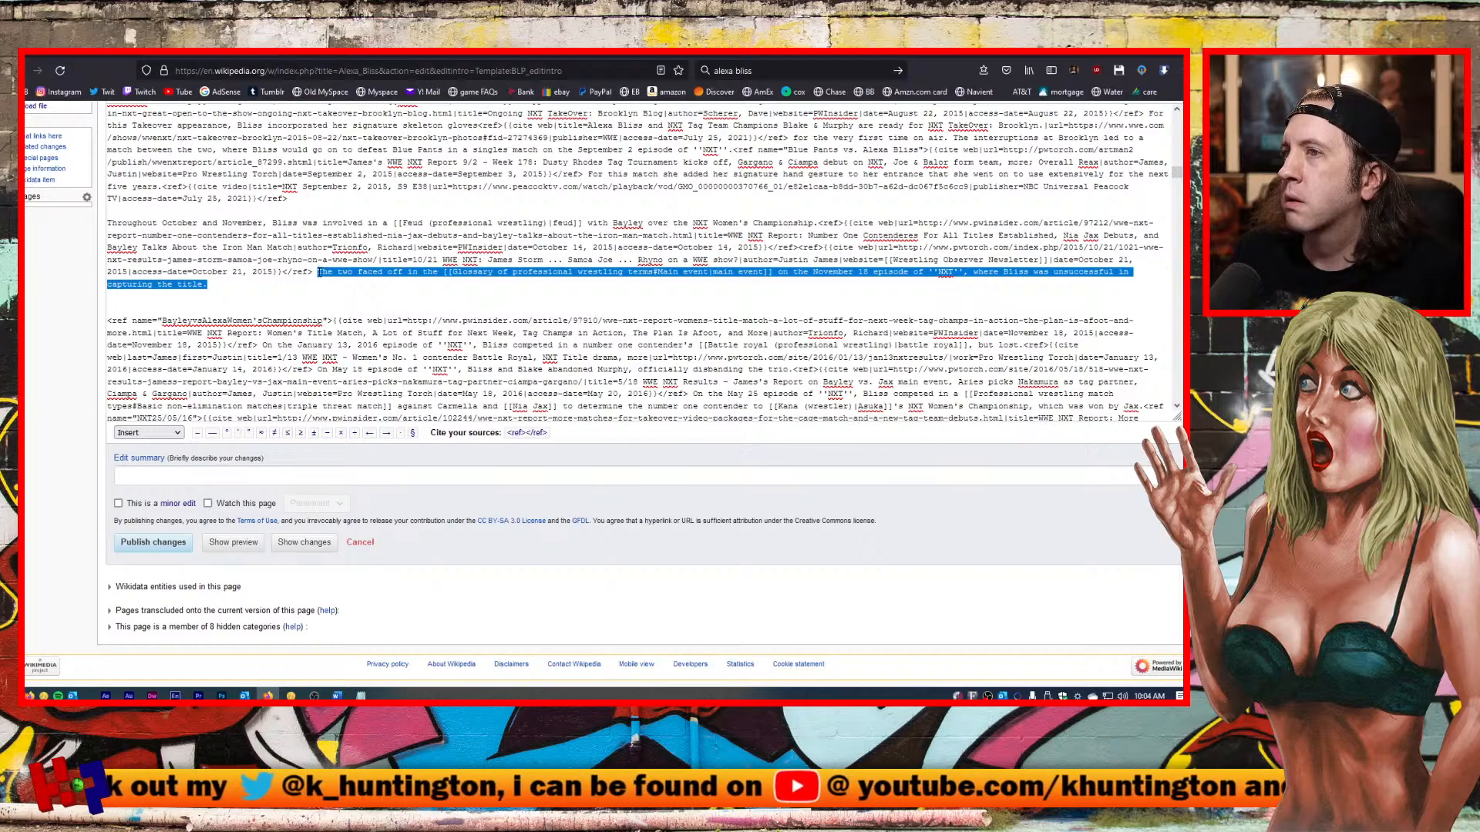
left_click(334, 278)
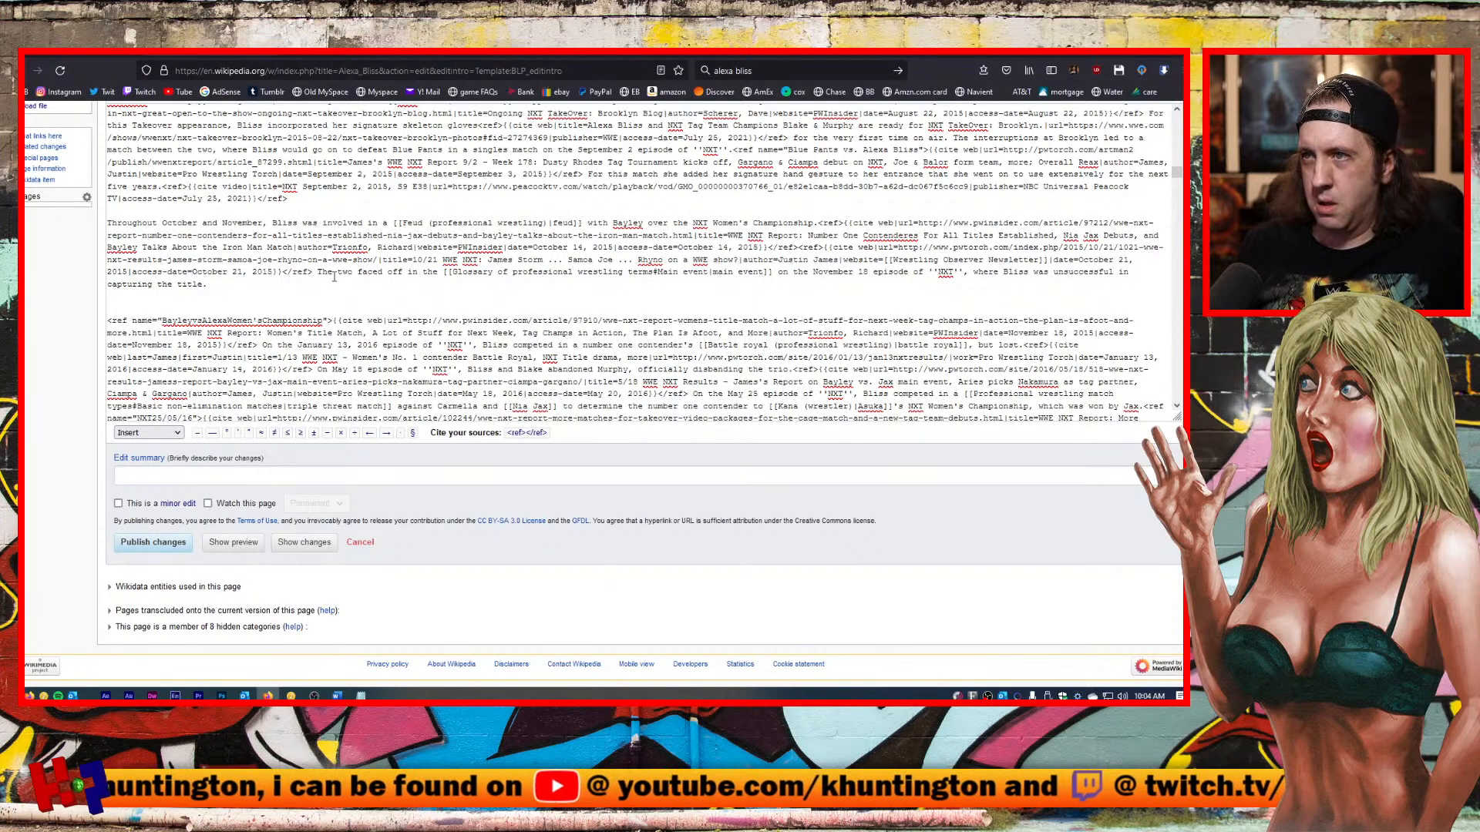
key("Return")
key("Return")
key("Return")
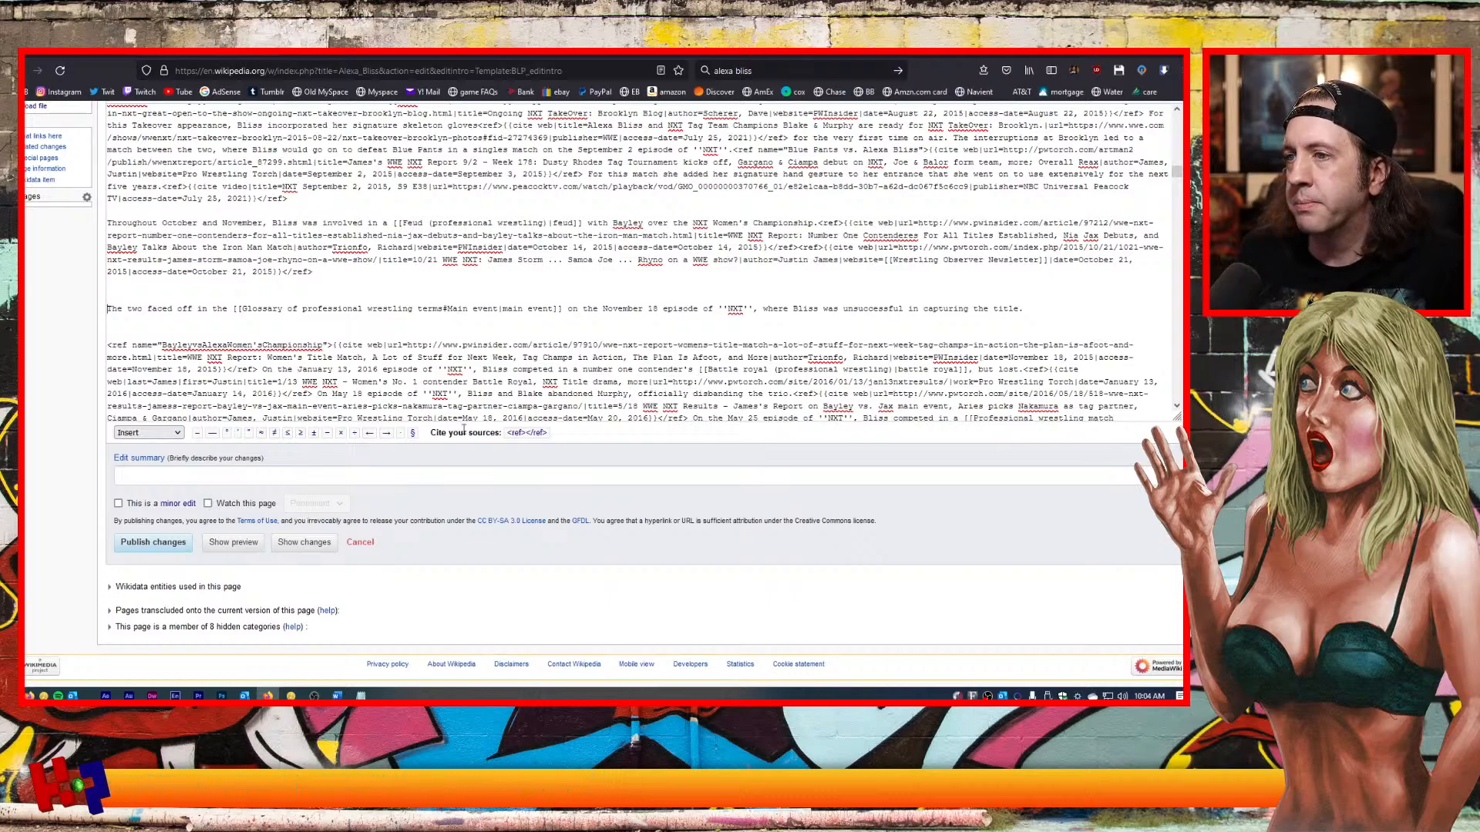
In the Notepad draft, add "On the November 18th episode of NXT," after "[40][41]" and split "The two faced off" into its own paragraph.
mouse_move(360, 696)
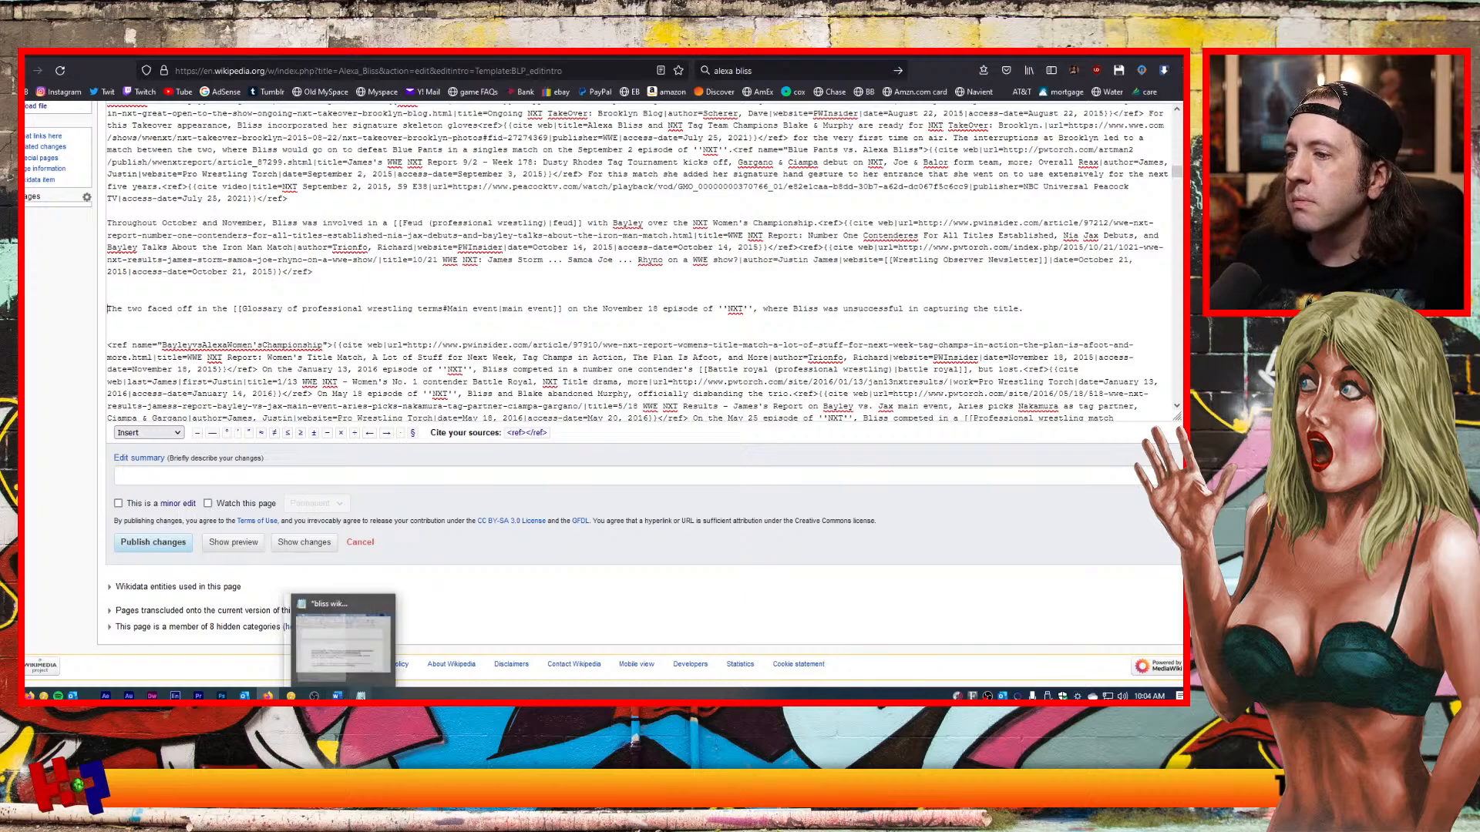
left_click(343, 640)
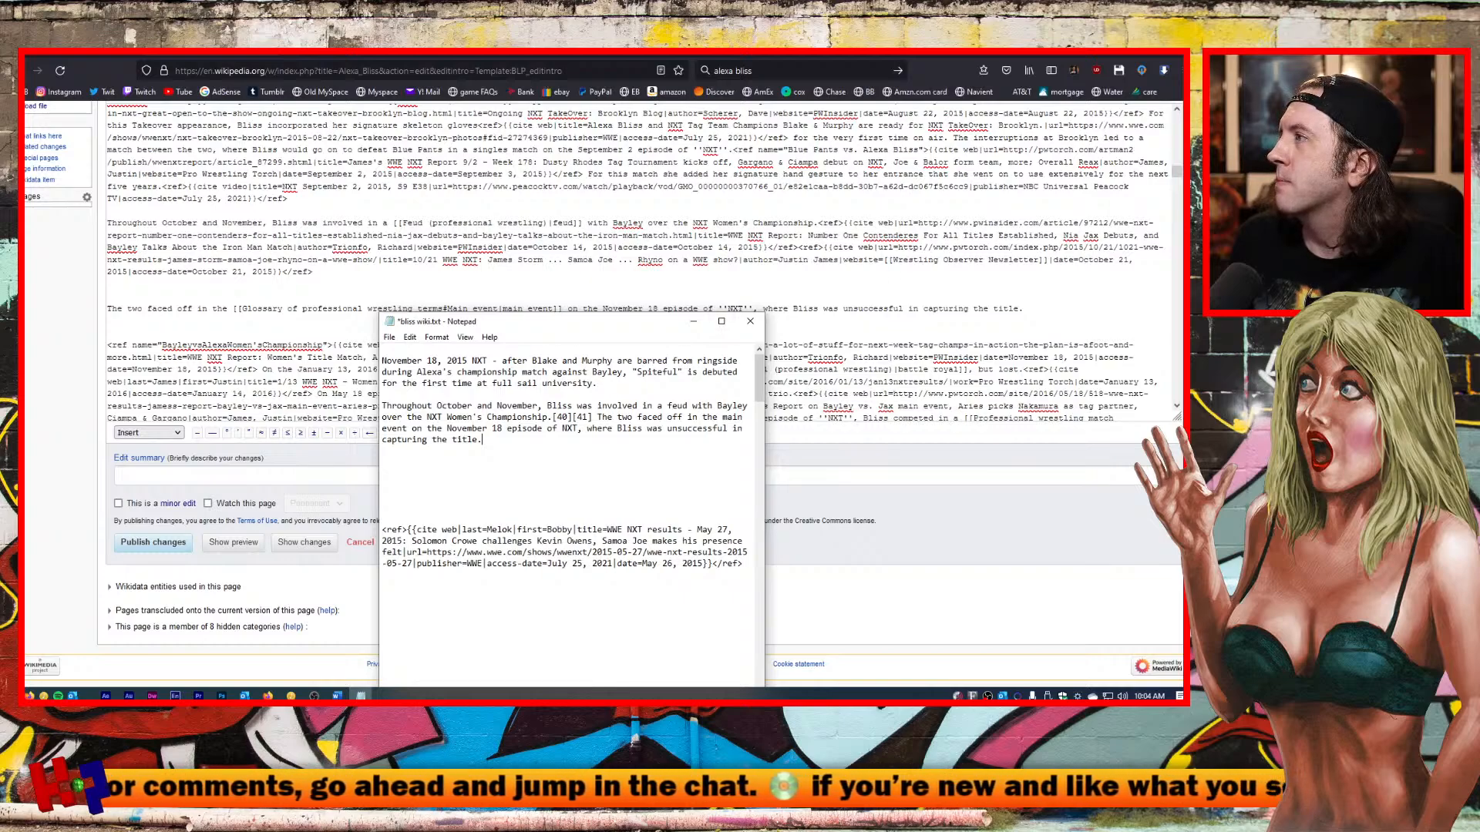
key("alt+Tab")
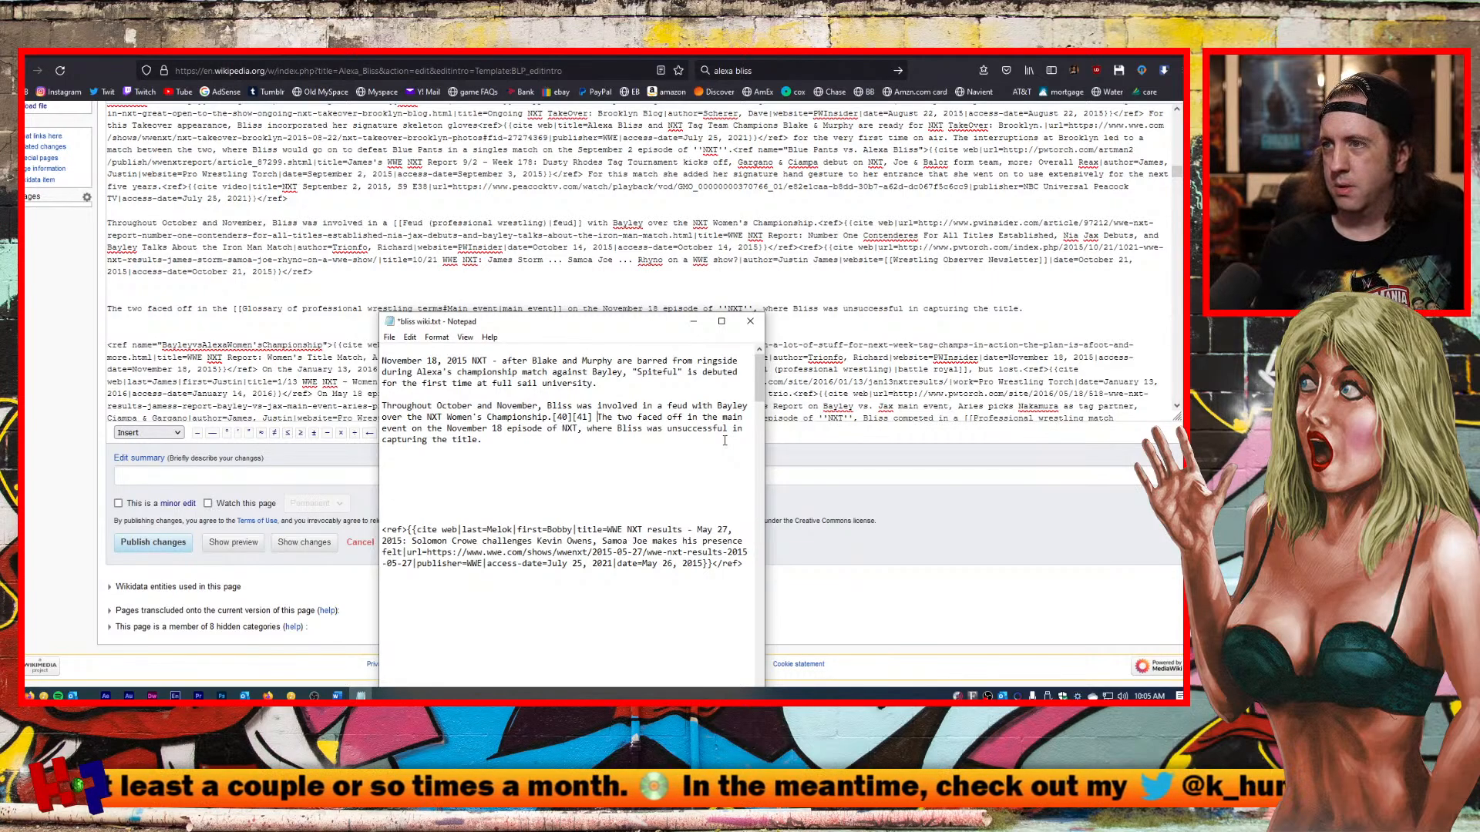
type("On the")
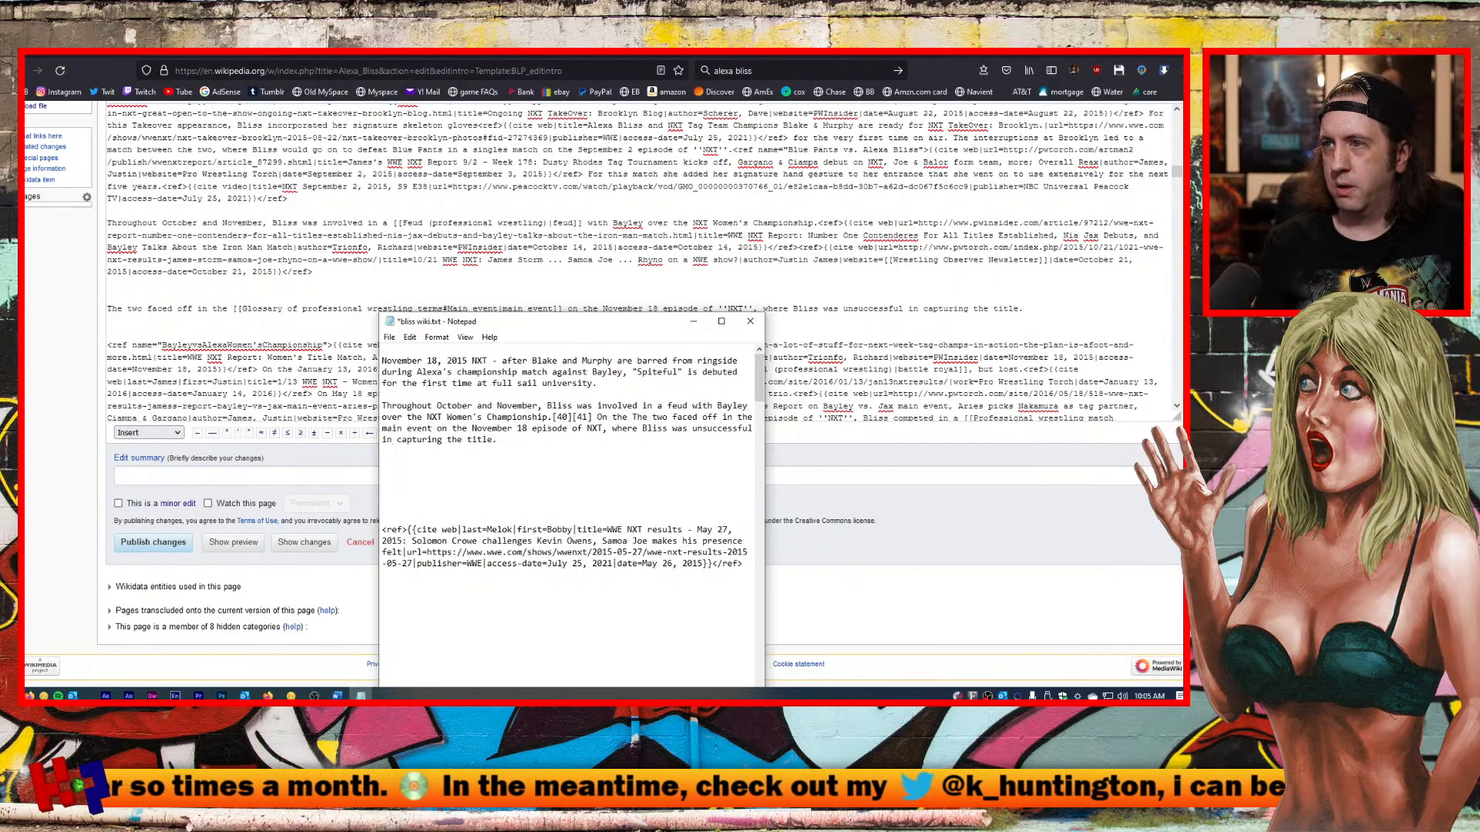
key("Return")
key("Return")
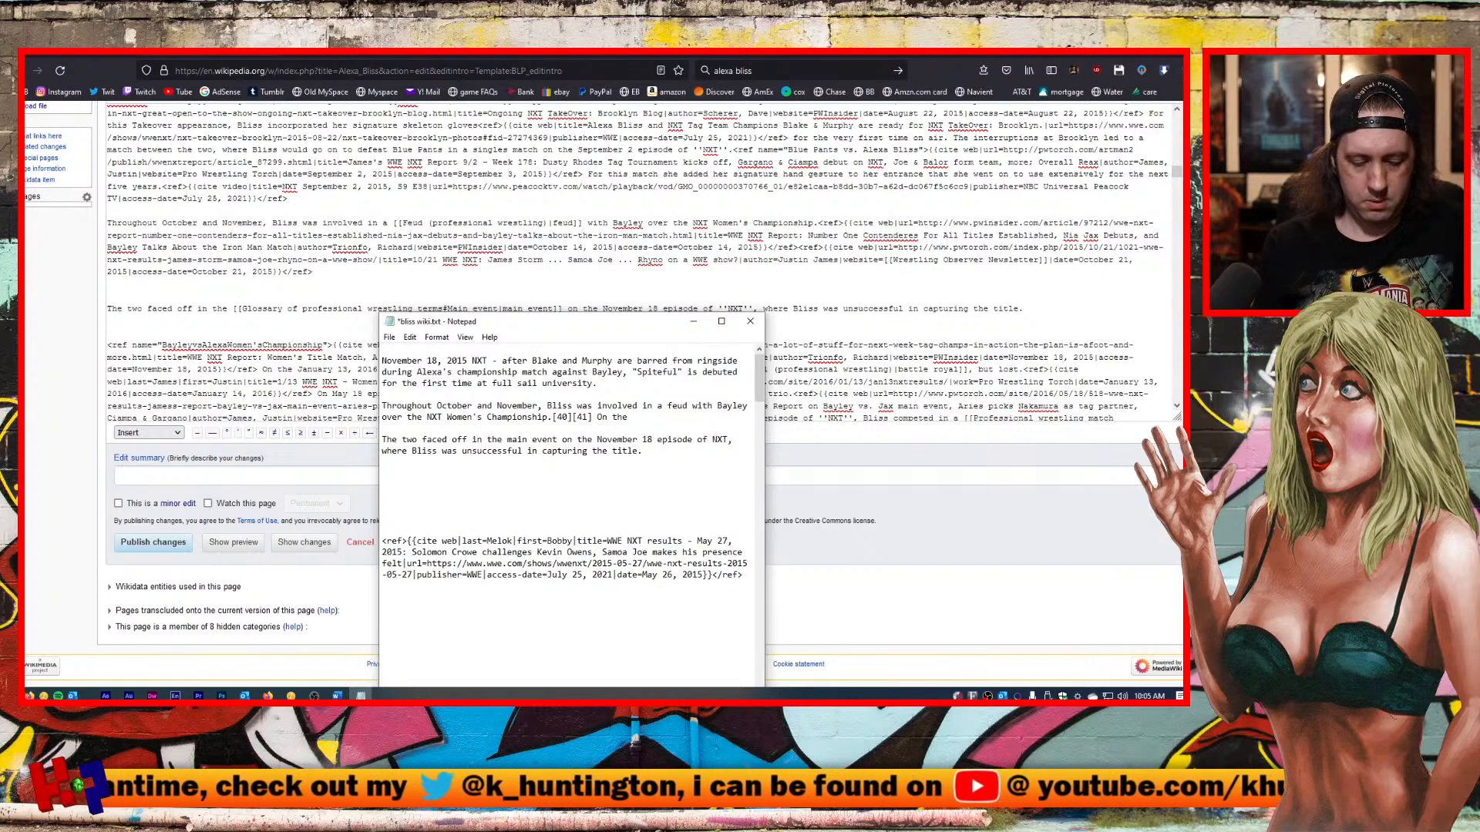
type("November 18th")
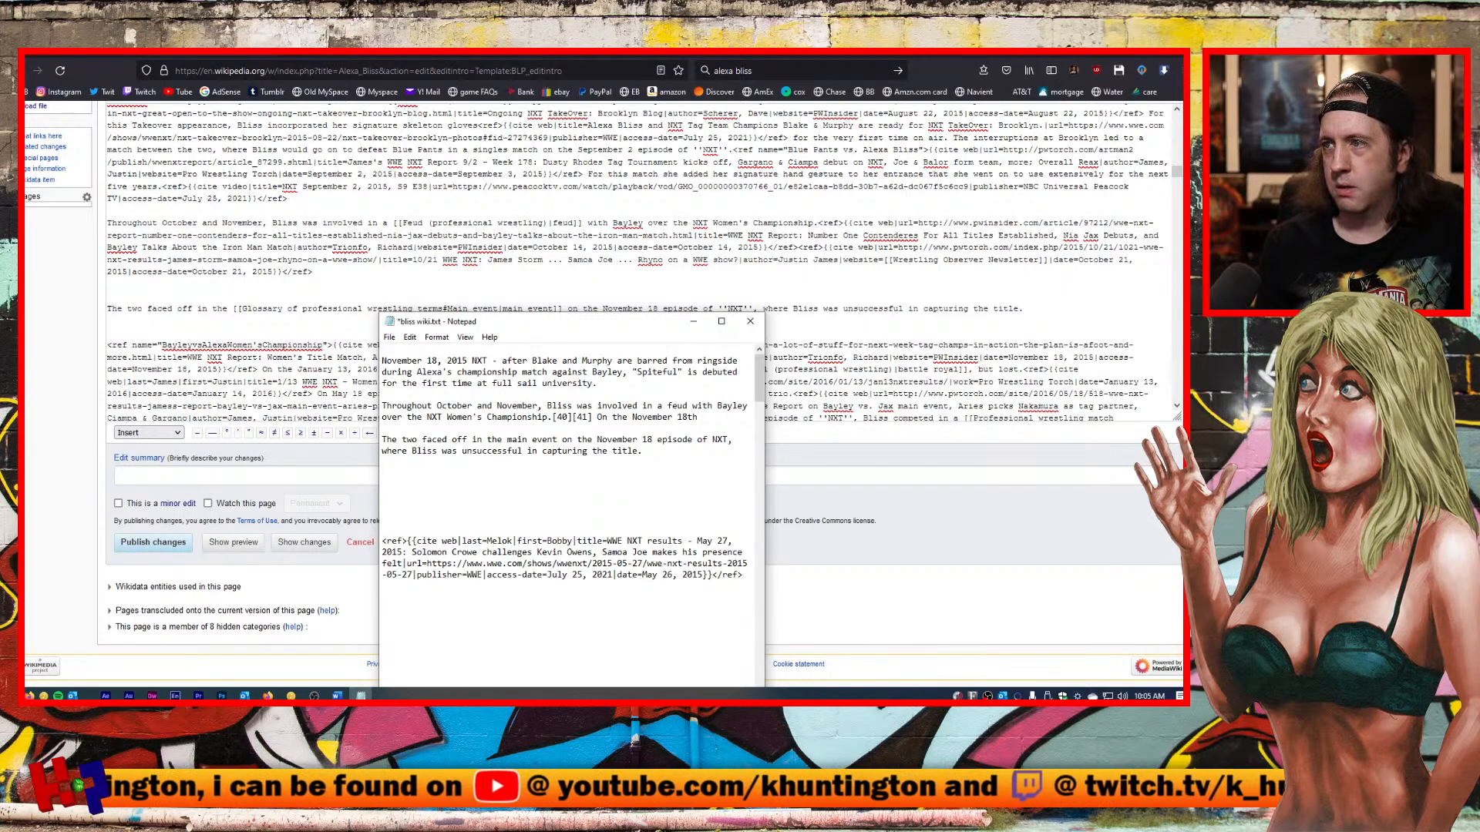
type(" ep")
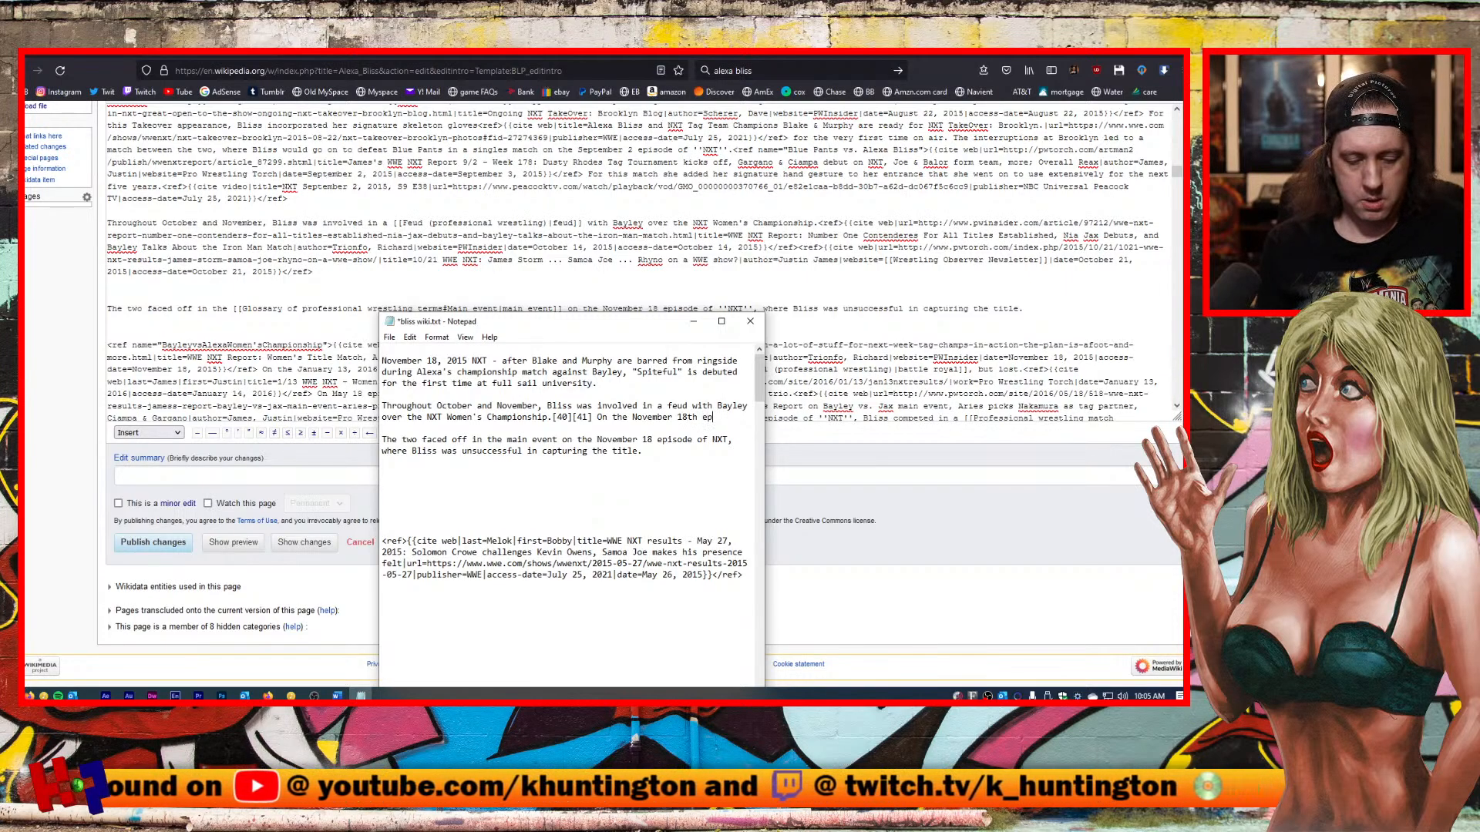
type("isode of NXT")
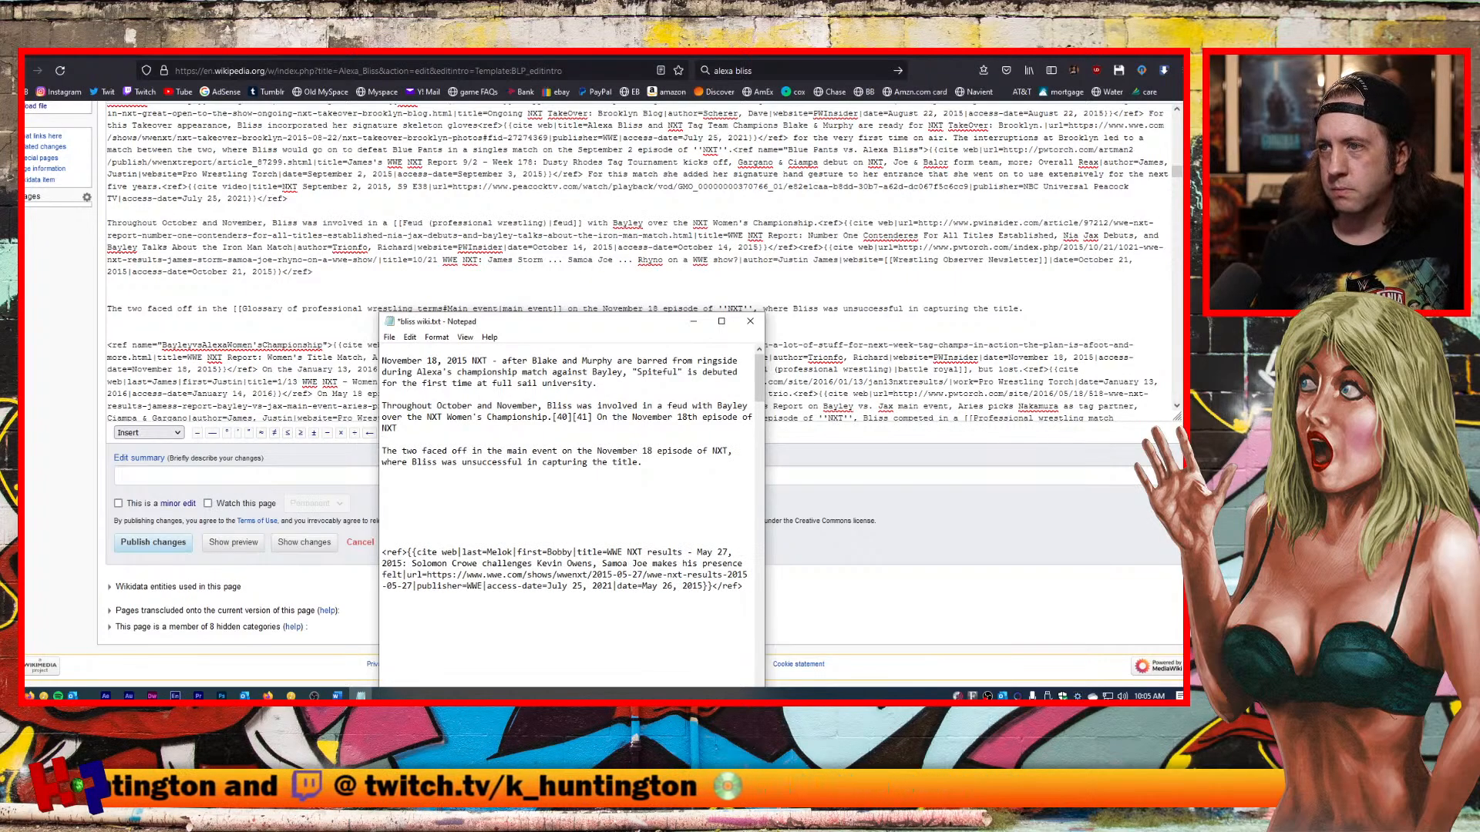
type(",")
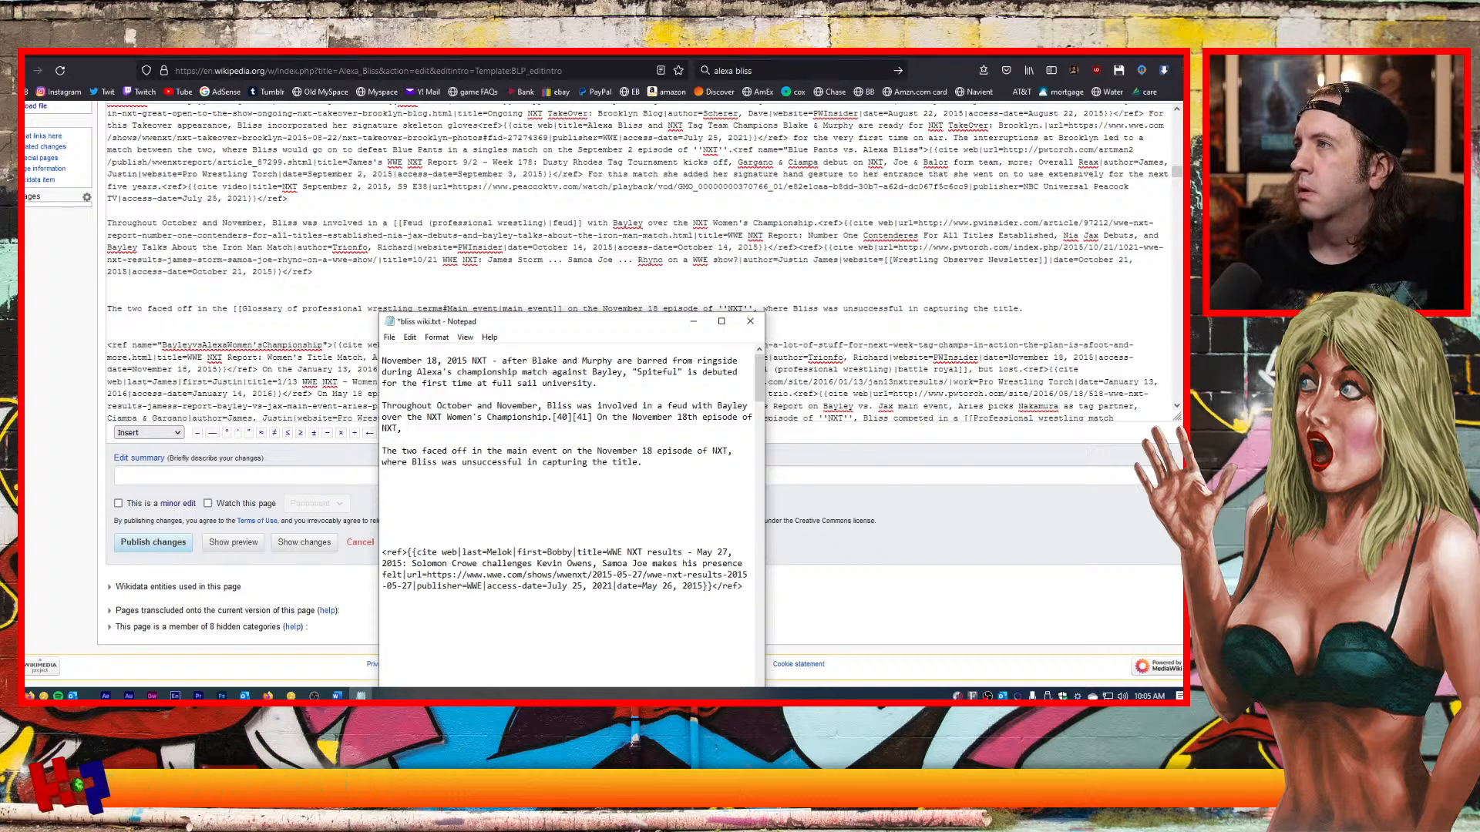
Check the PWInsider report and the November 18, 2015 note in the Word document, and return to the Notepad draft.
key("alt+Tab")
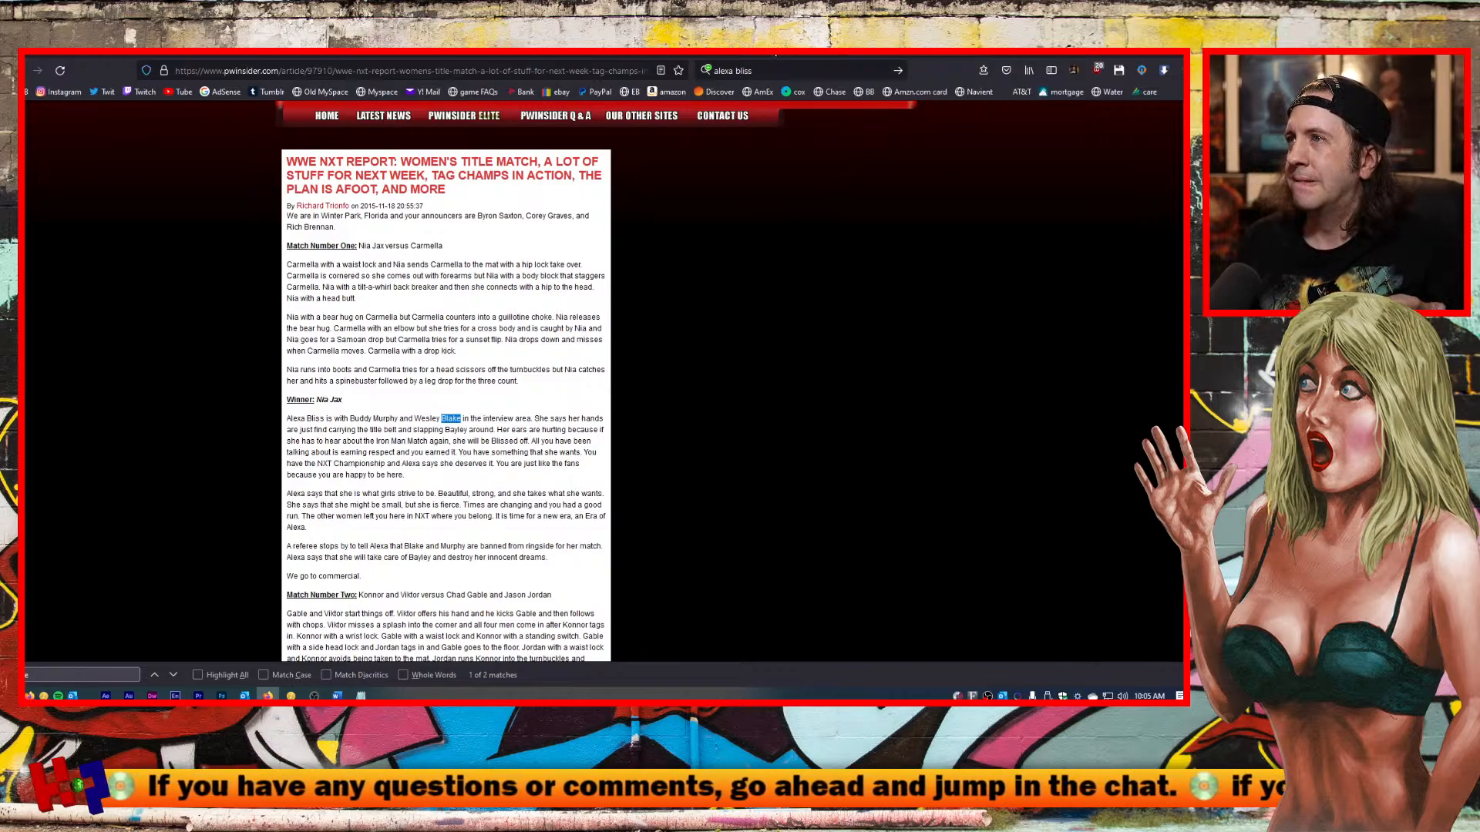
key("alt+Home")
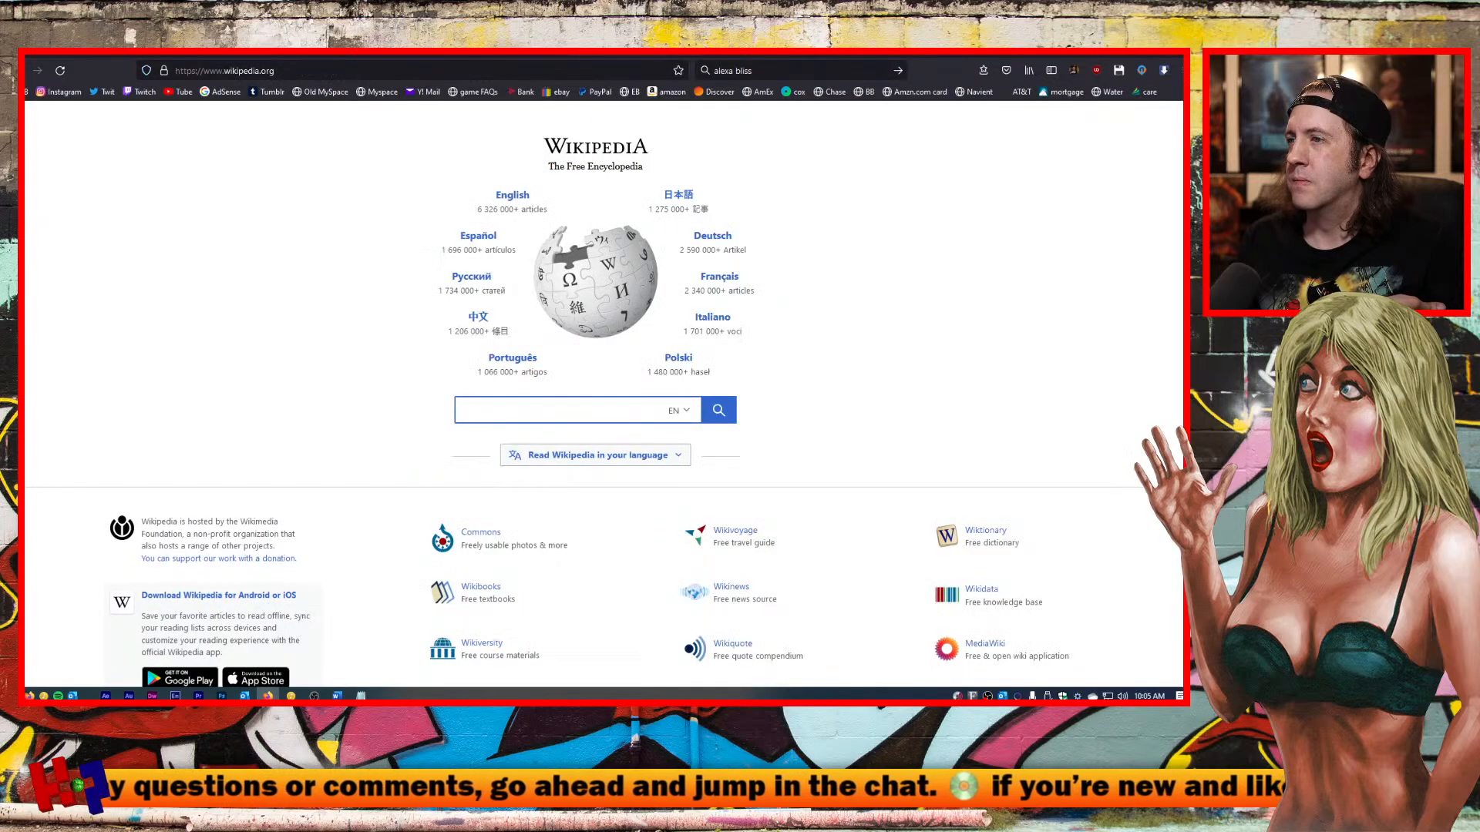
key("alt+Left")
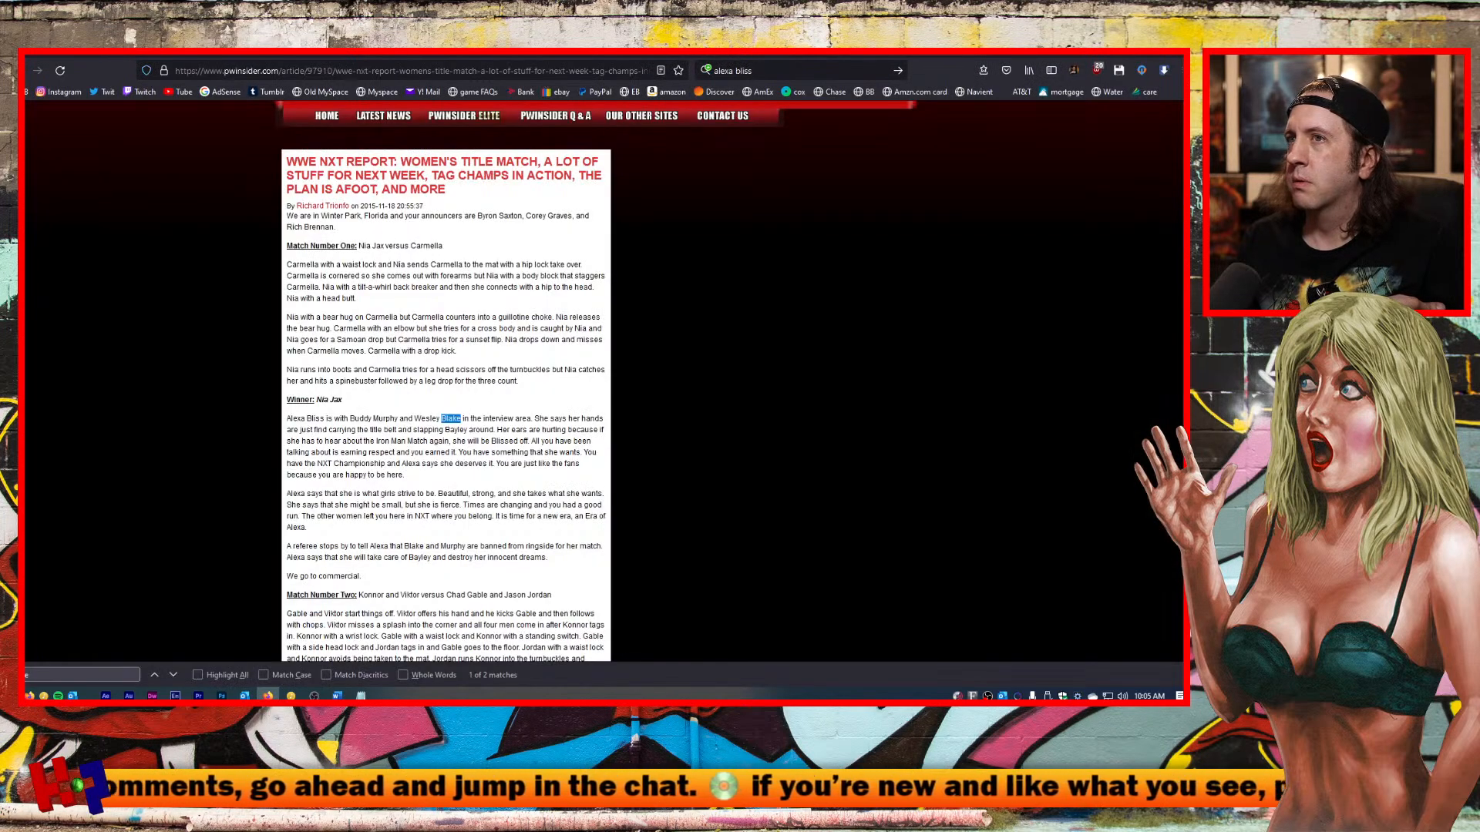
left_click(337, 696)
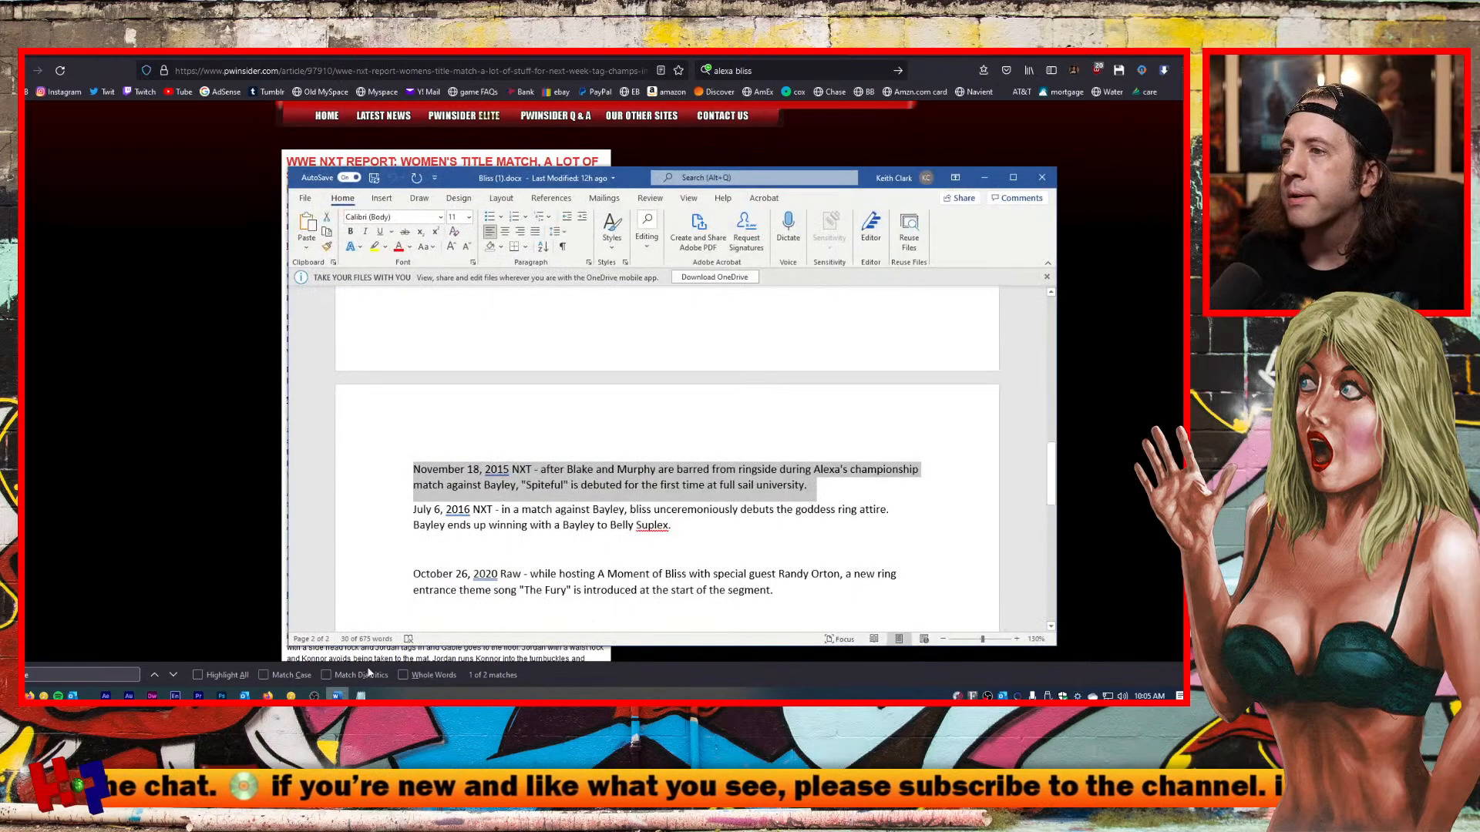
left_click(360, 696)
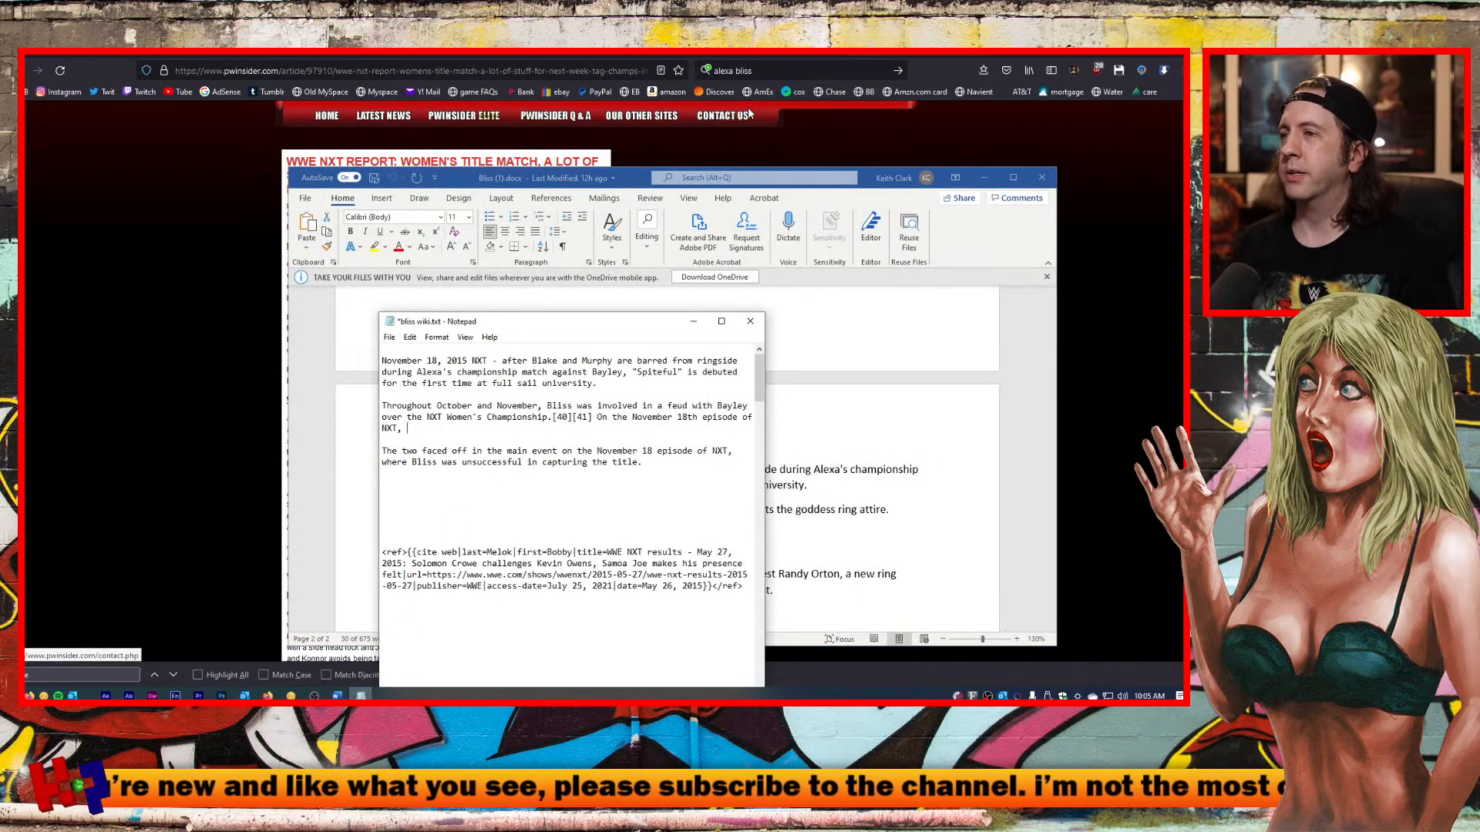
left_click(985, 178)
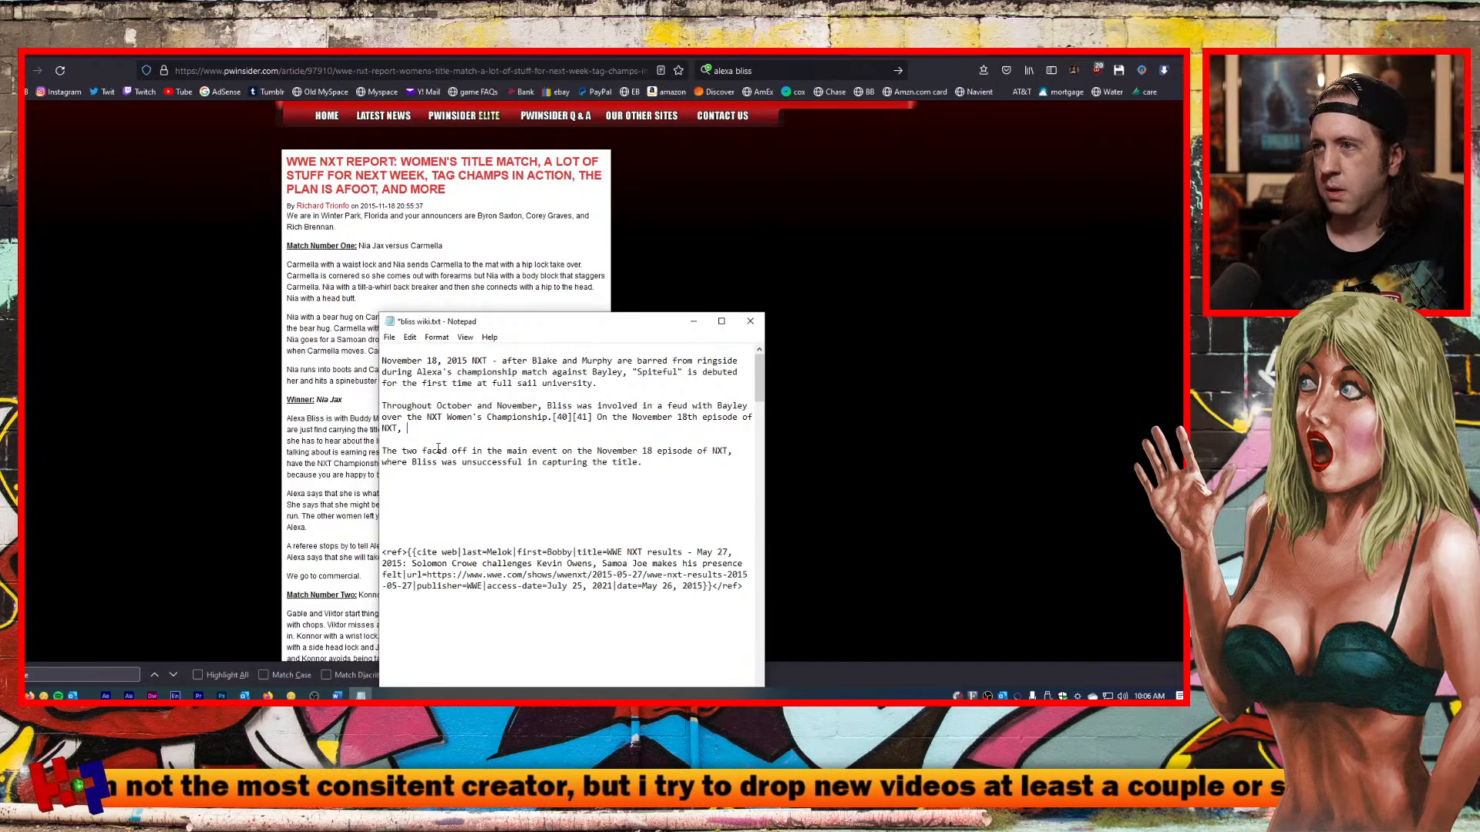
Continue the November 18th sentence in the Notepad draft with "while having a discussion with Blake and Murphy about her upcoming match with Bayley".
type("W")
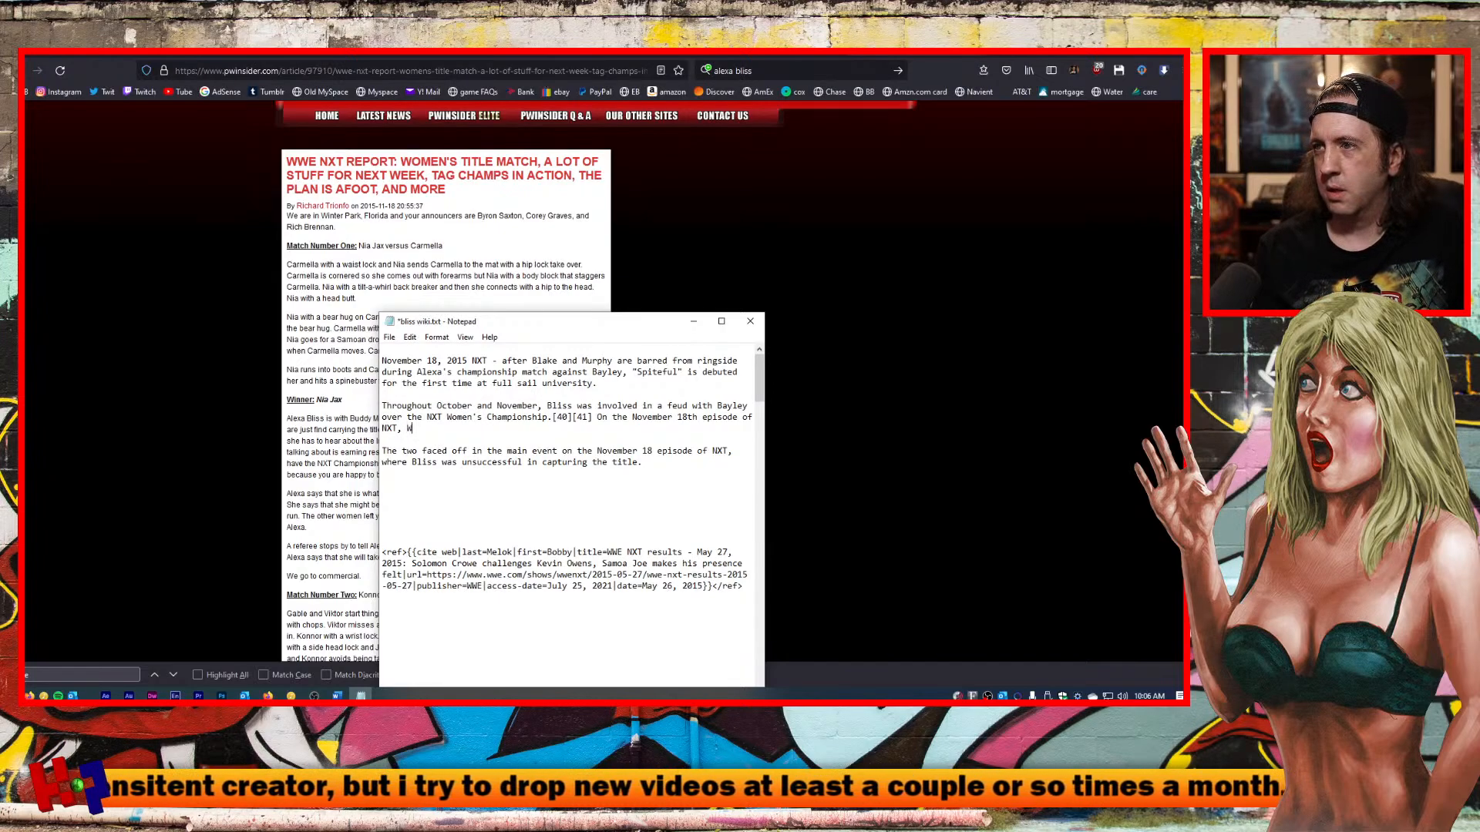
type("hile havinga")
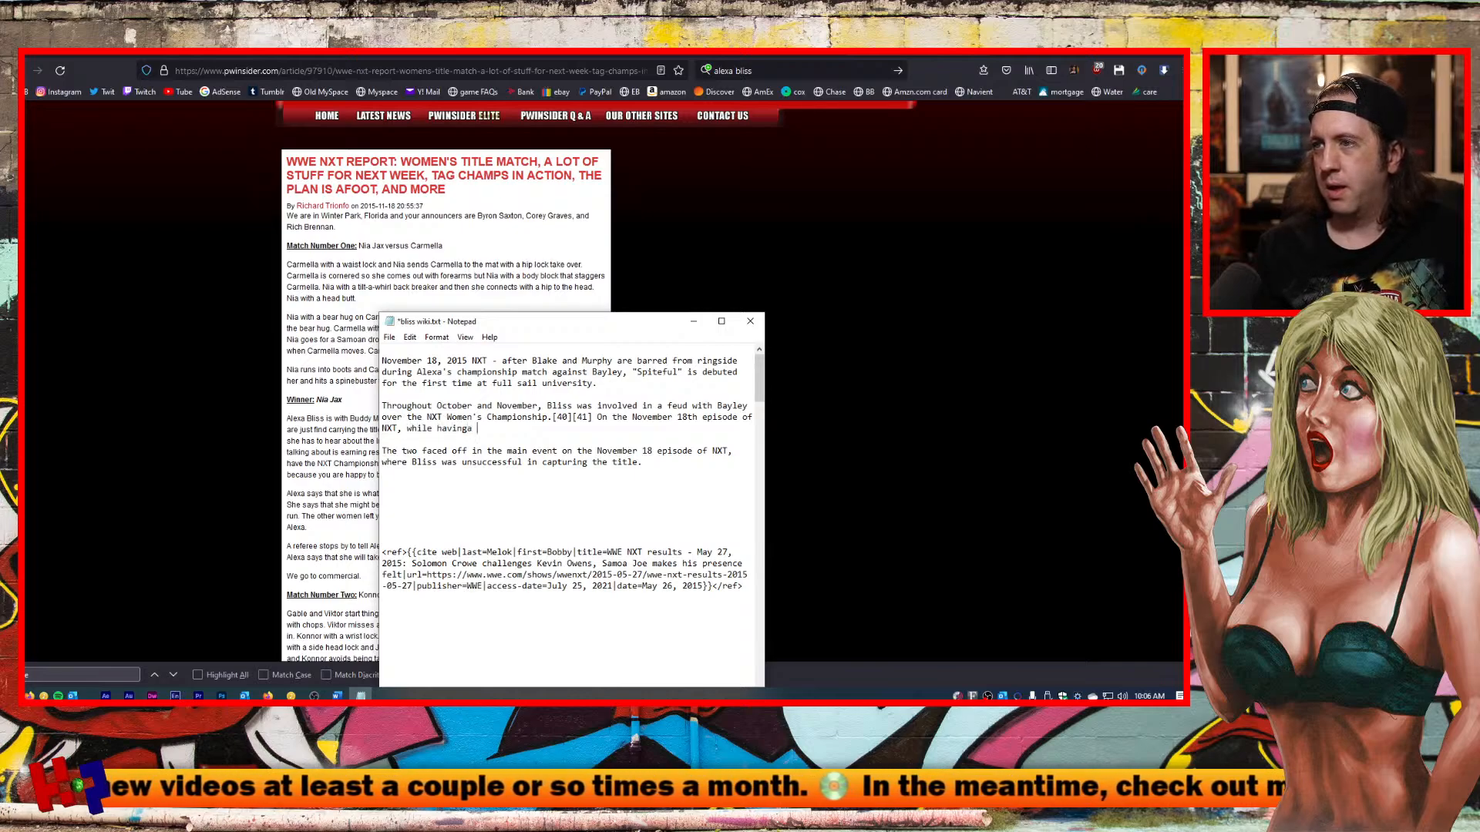
key("BackSpace")
key("BackSpace")
type("a di")
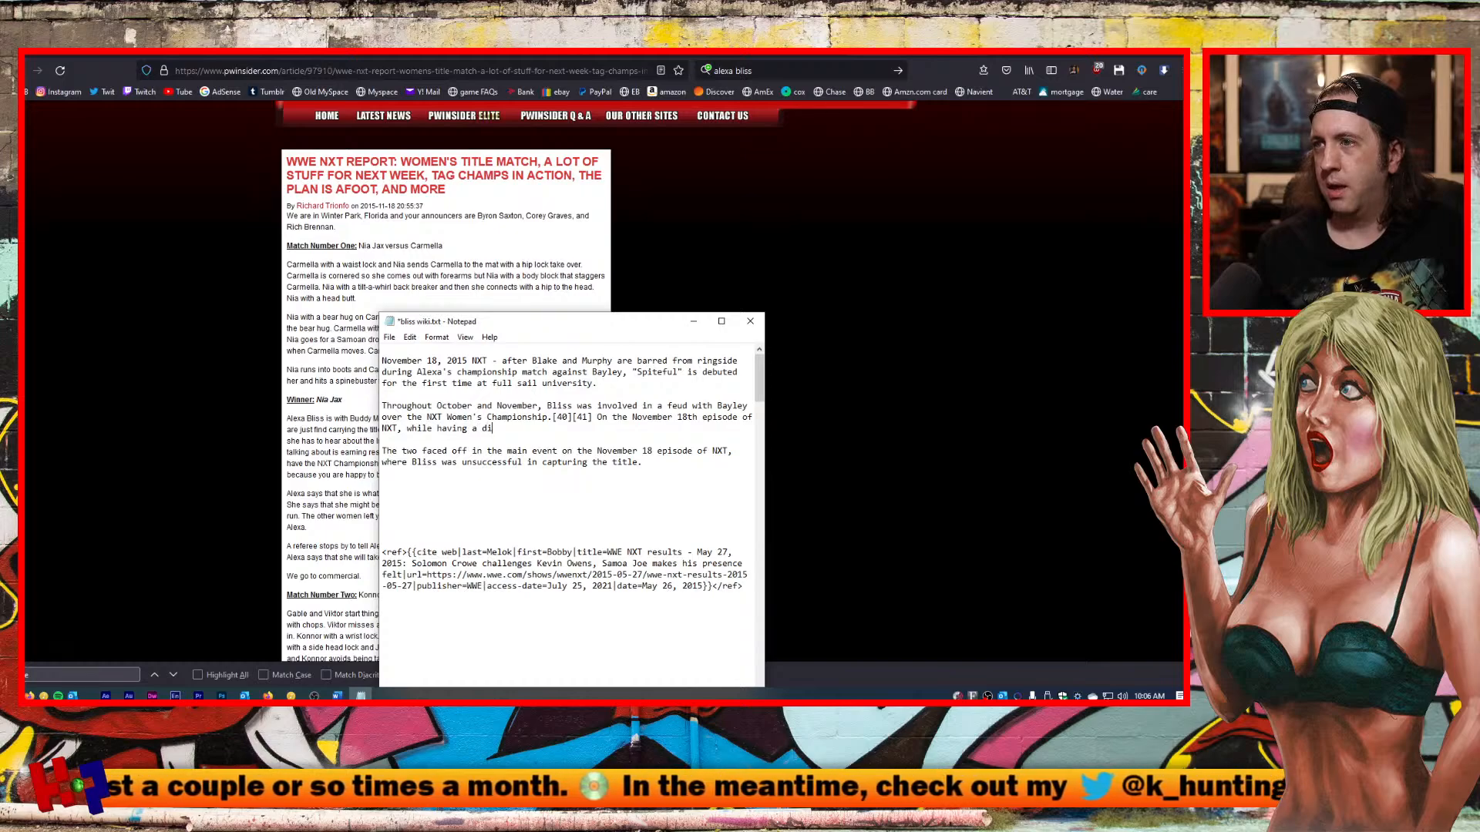
type("scussion with ")
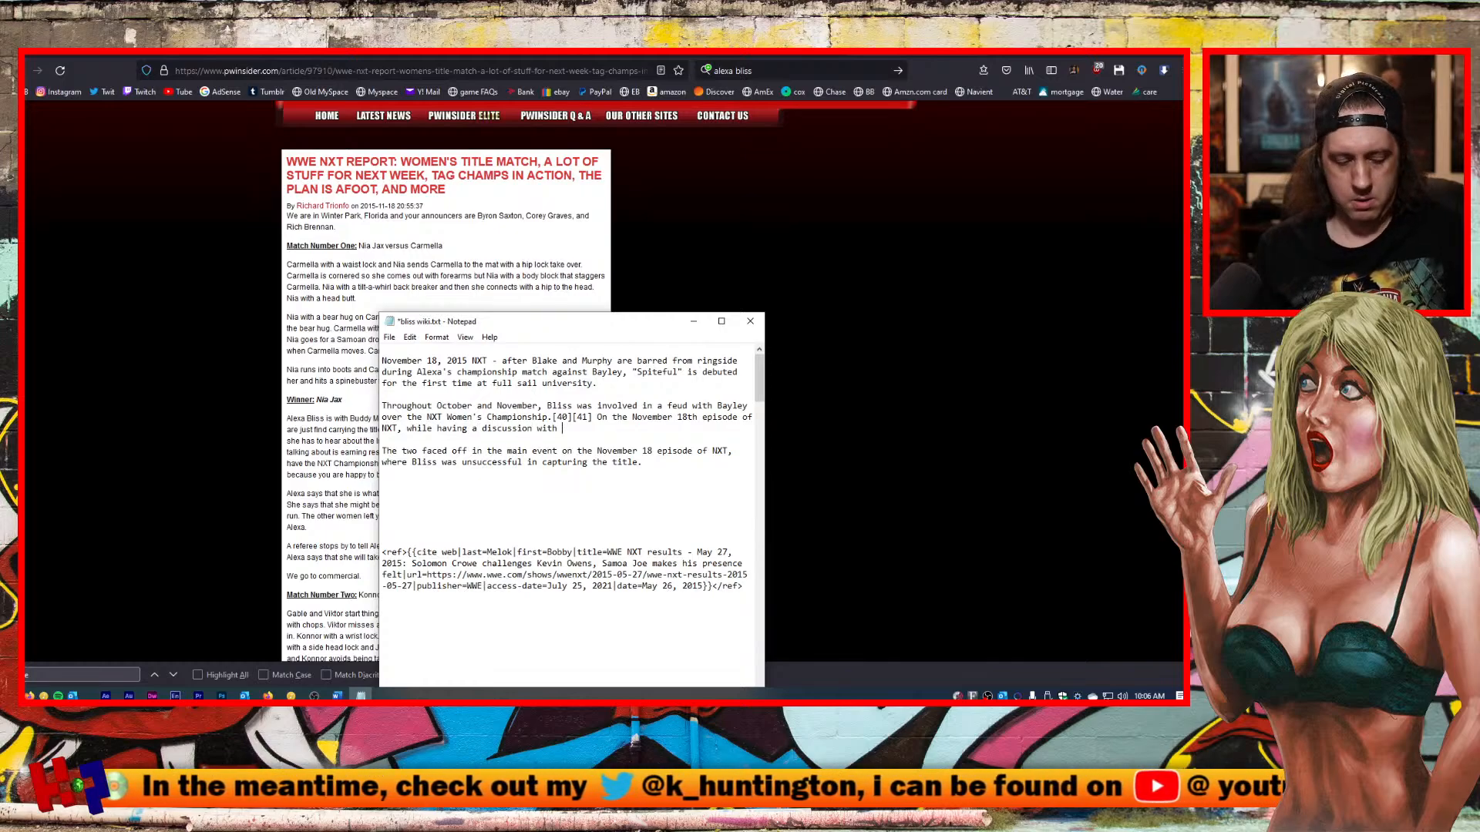
type("bBlake and Murop")
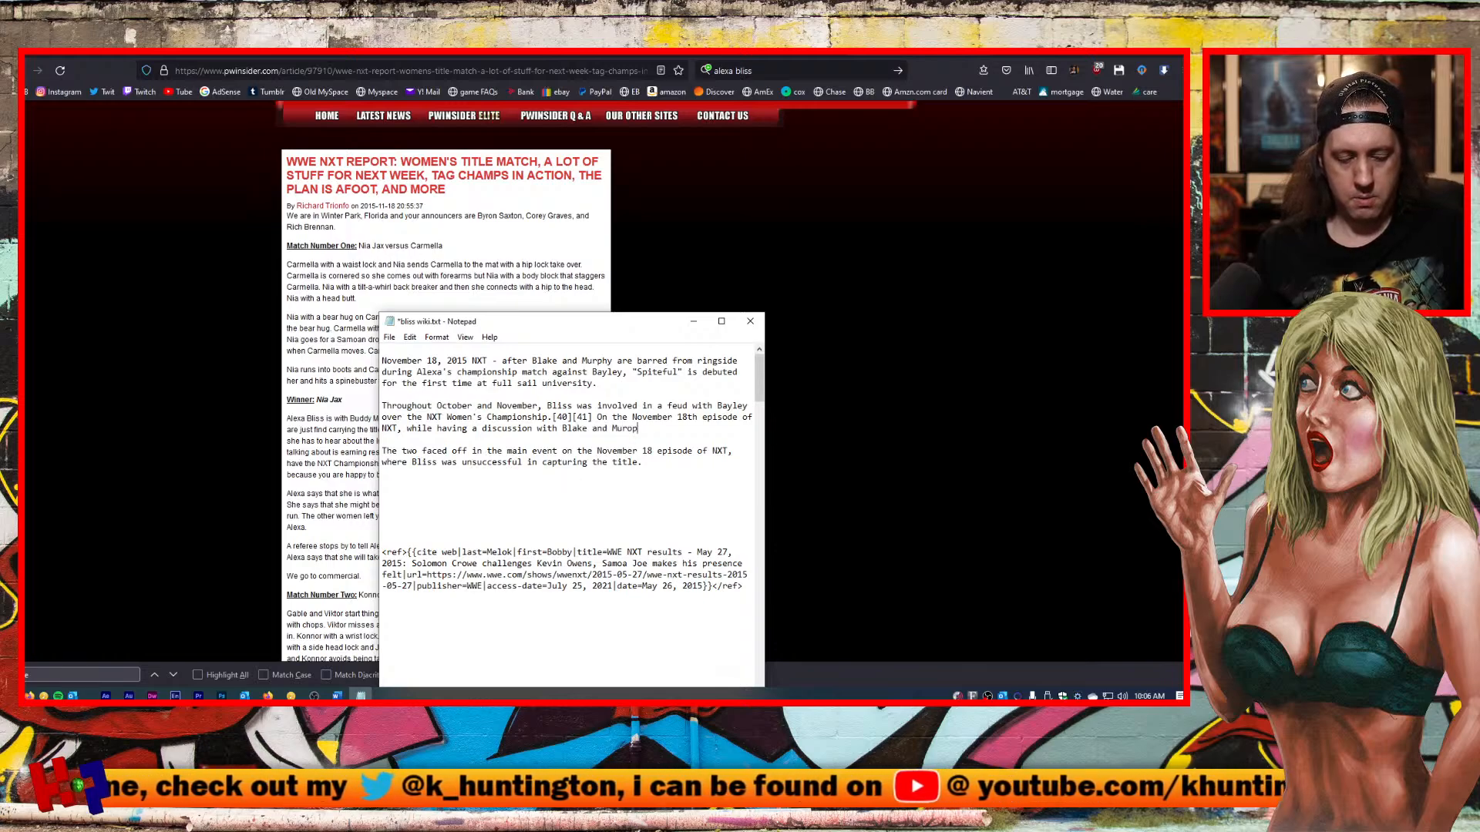
type("hy about her")
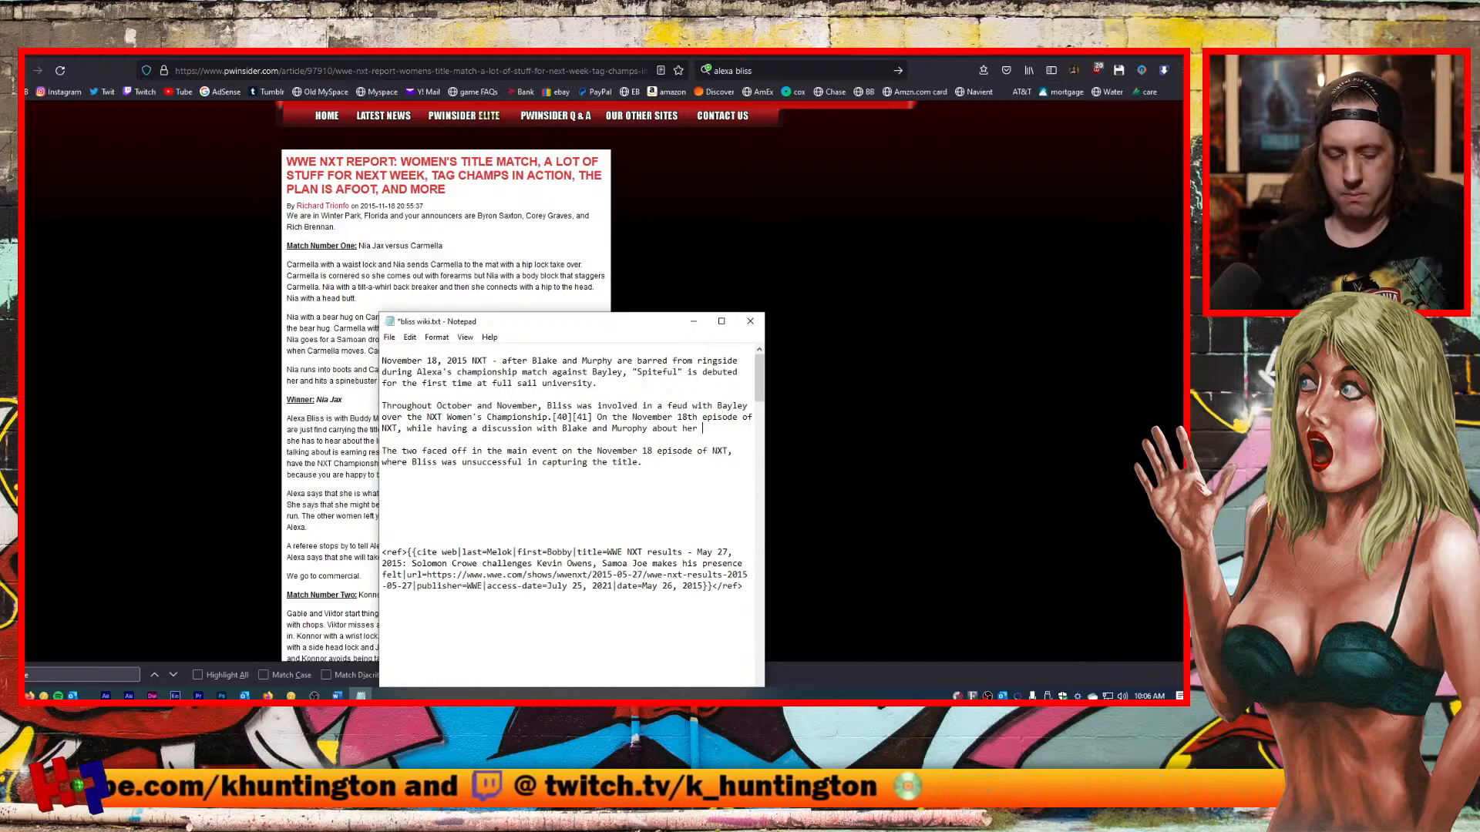
type("upcoming mat")
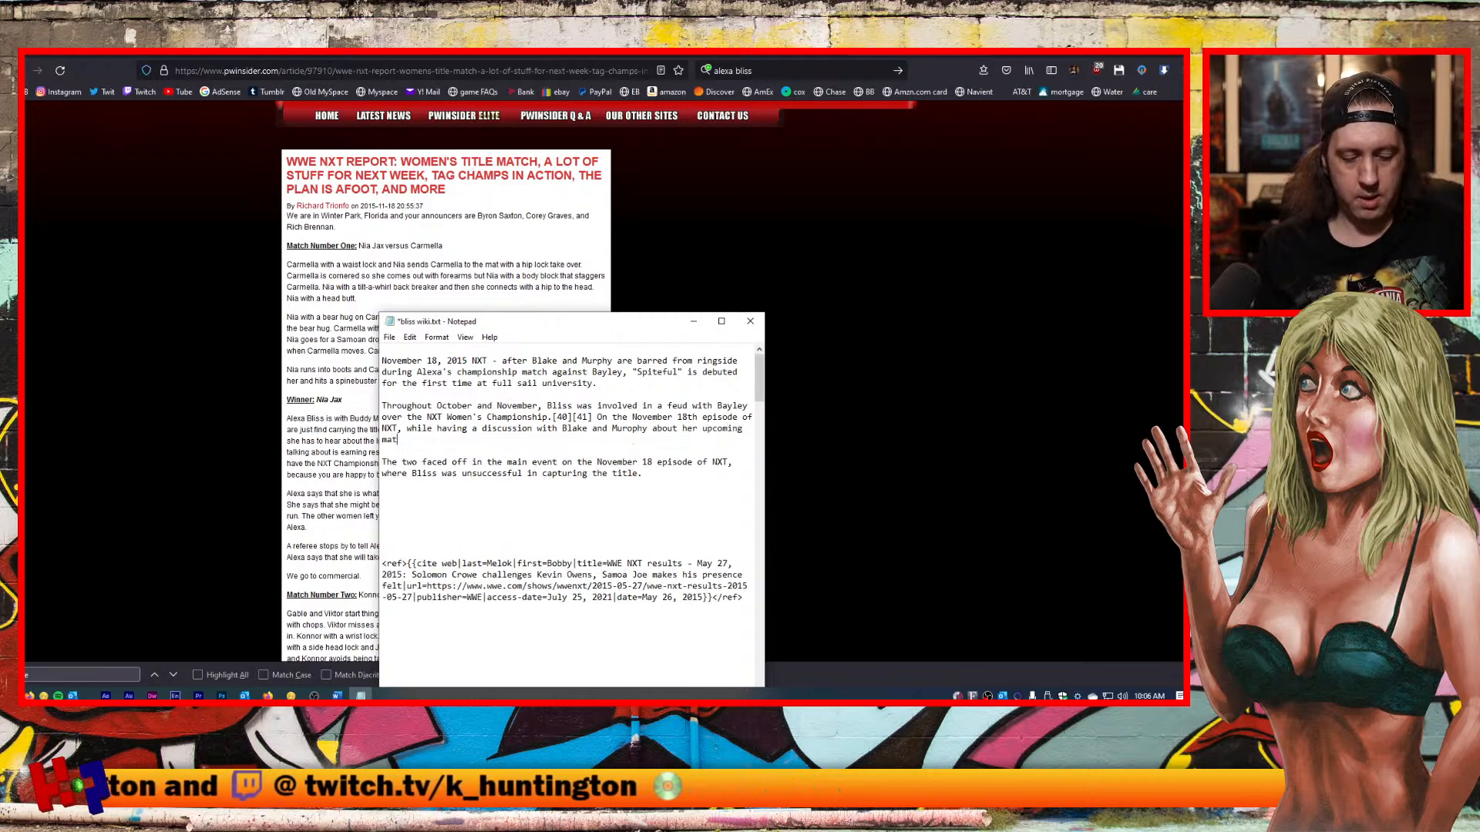
type("ch with Bayley")
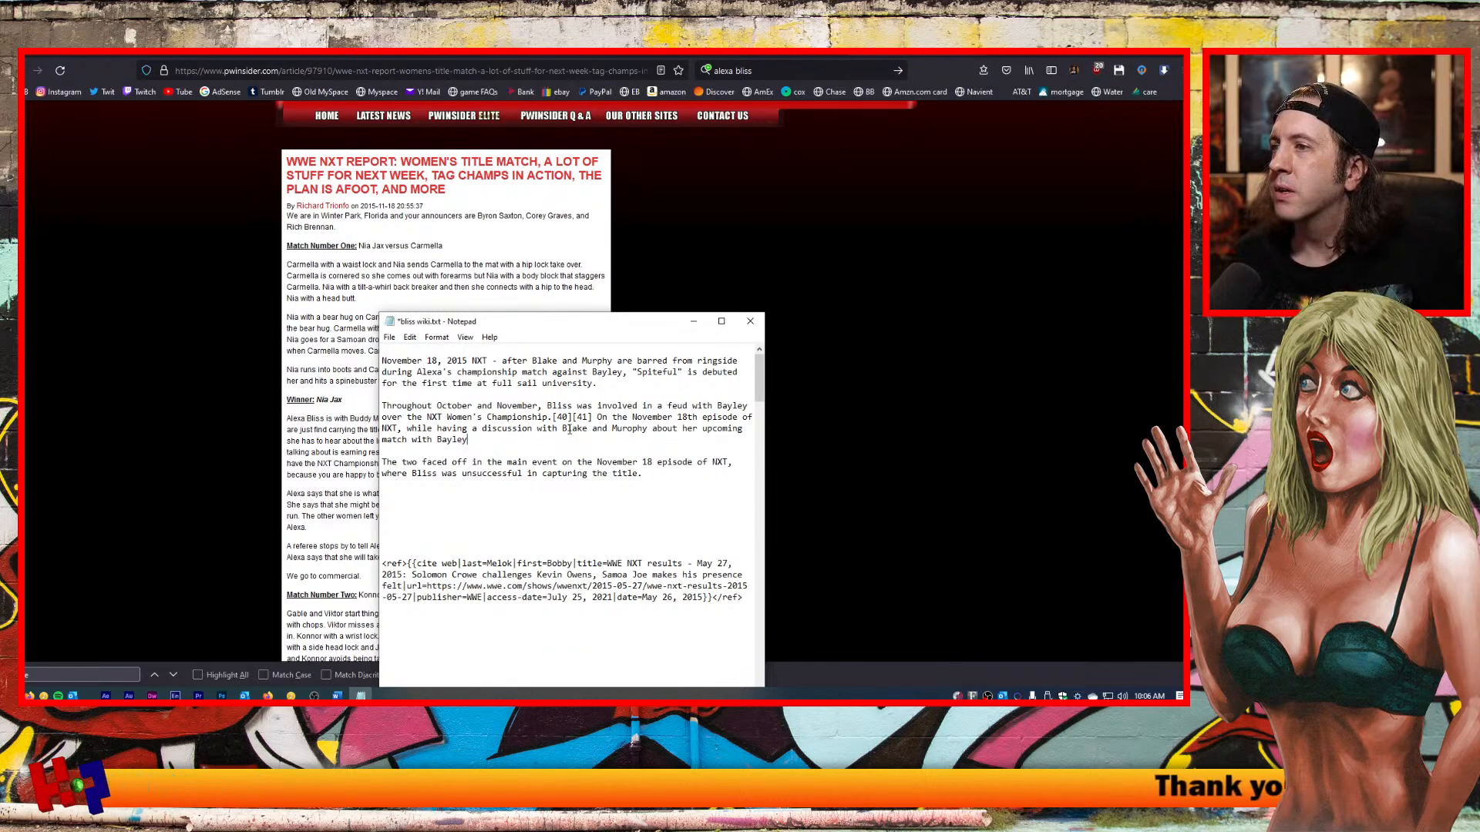
left_click(628, 429)
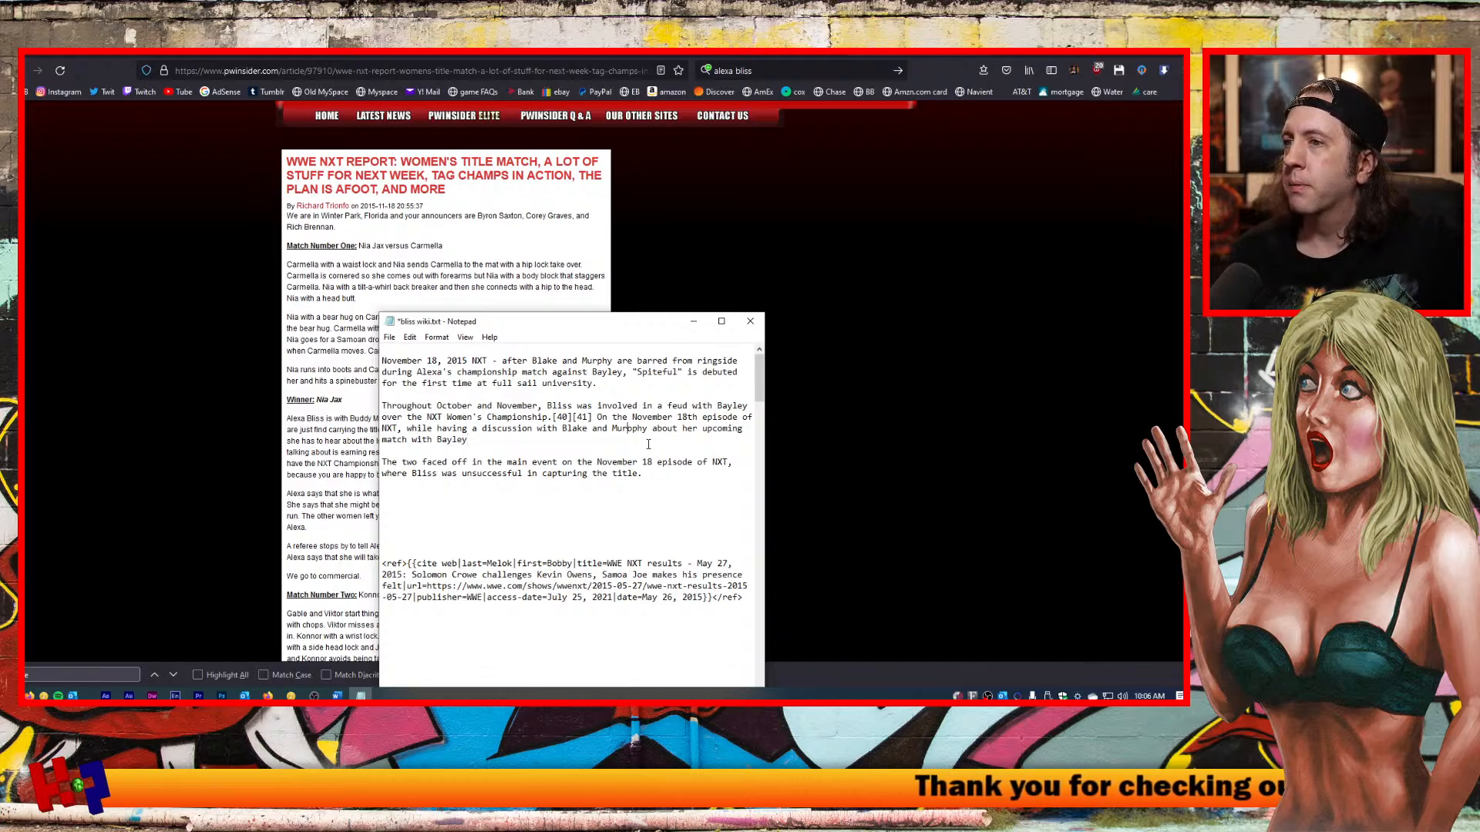
key("Delete")
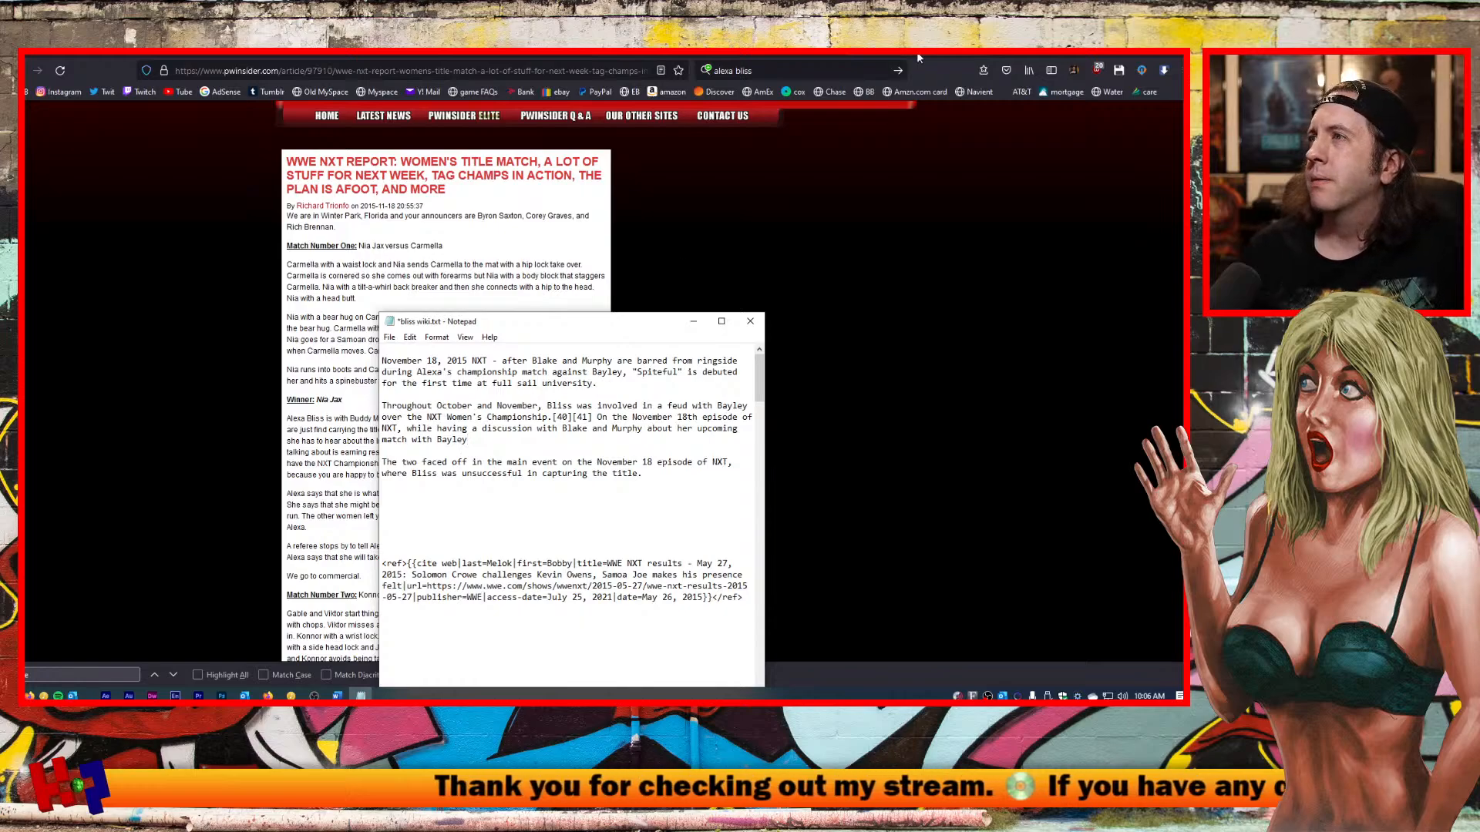
Open peacocktv.com in a new browser tab.
left_click(386, 70)
key("ctrl+t")
left_click(254, 71)
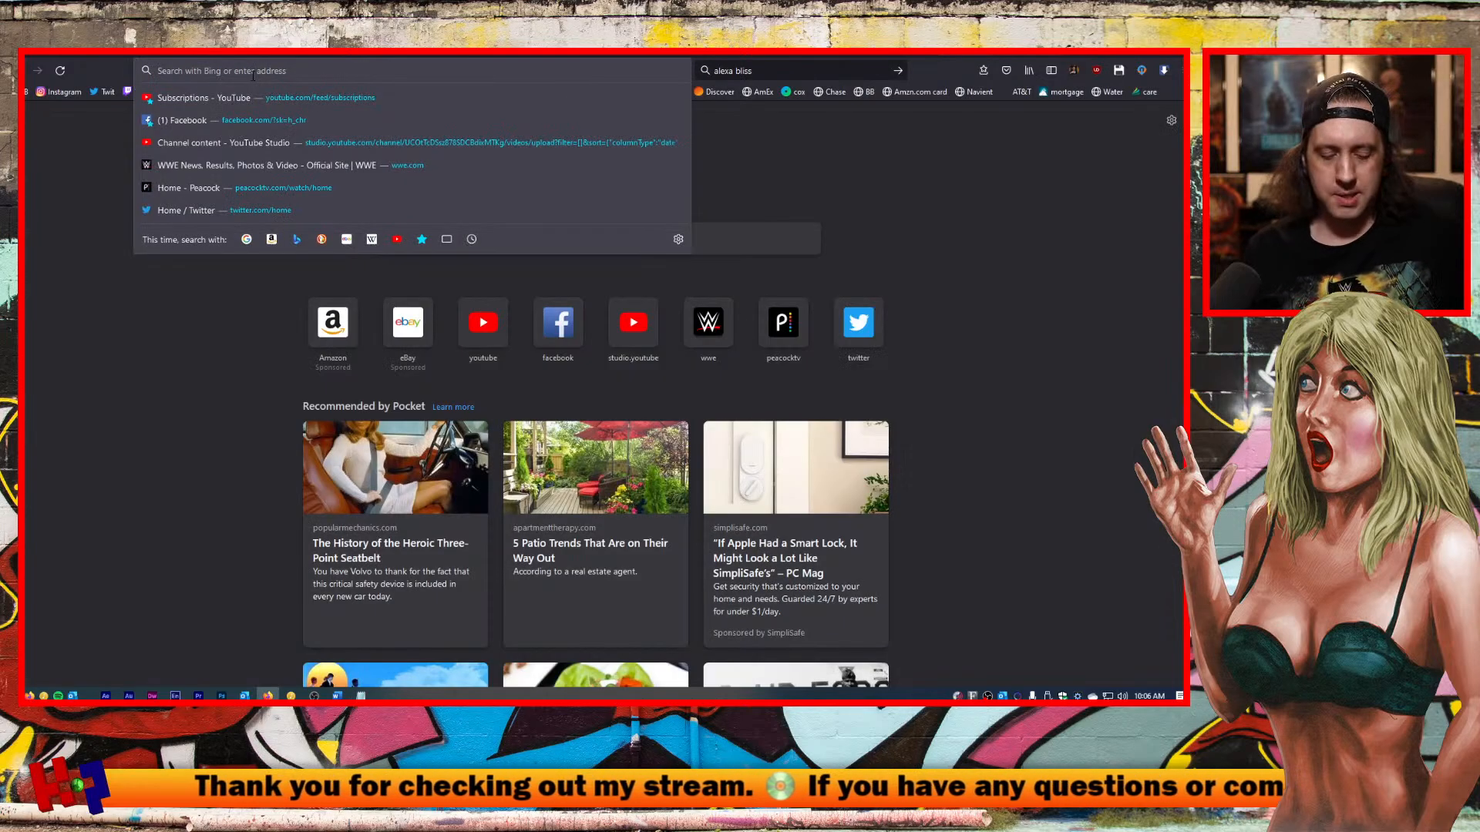
type("peacocktv.com/")
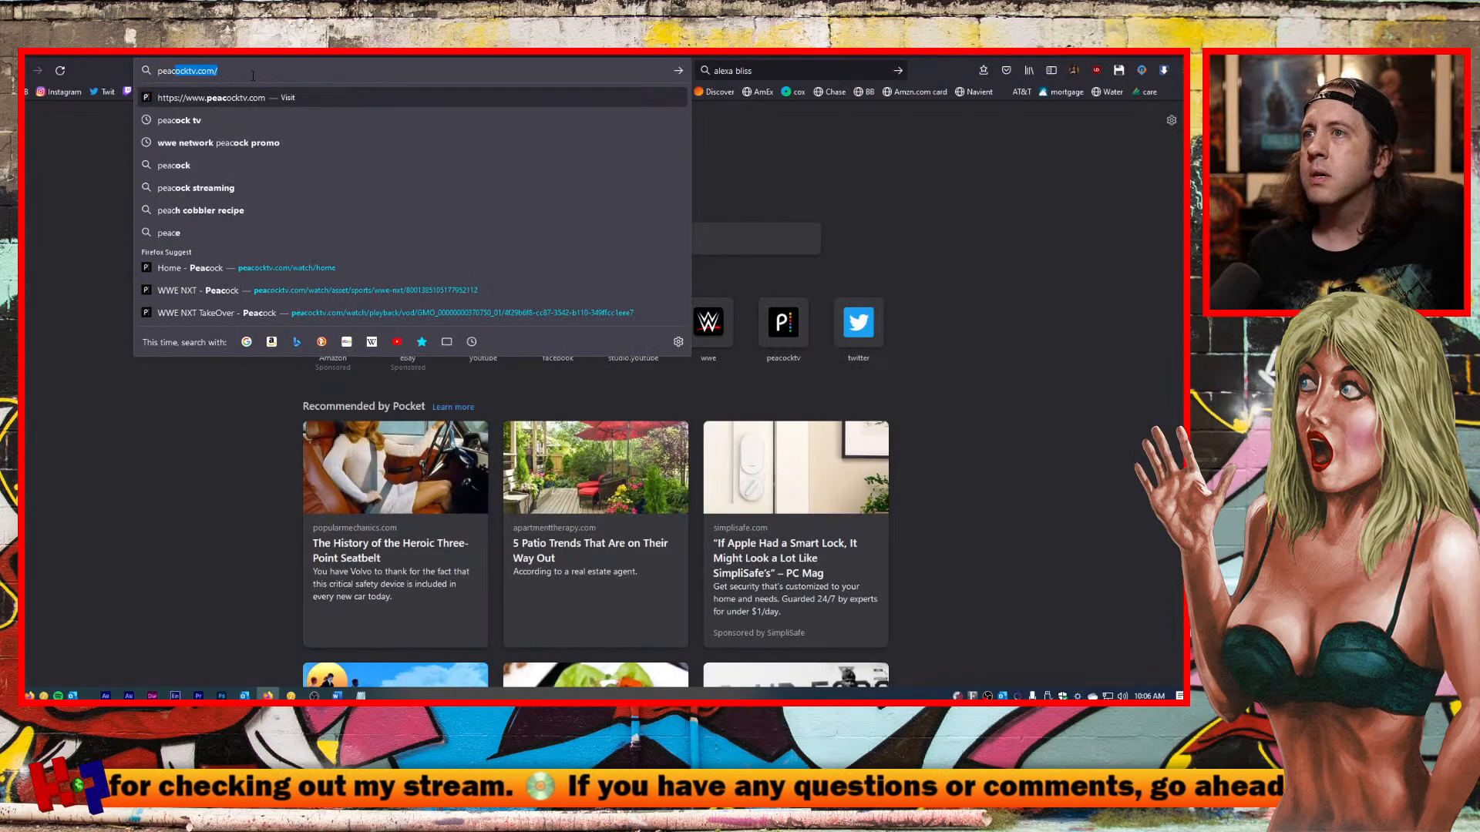
key("Return")
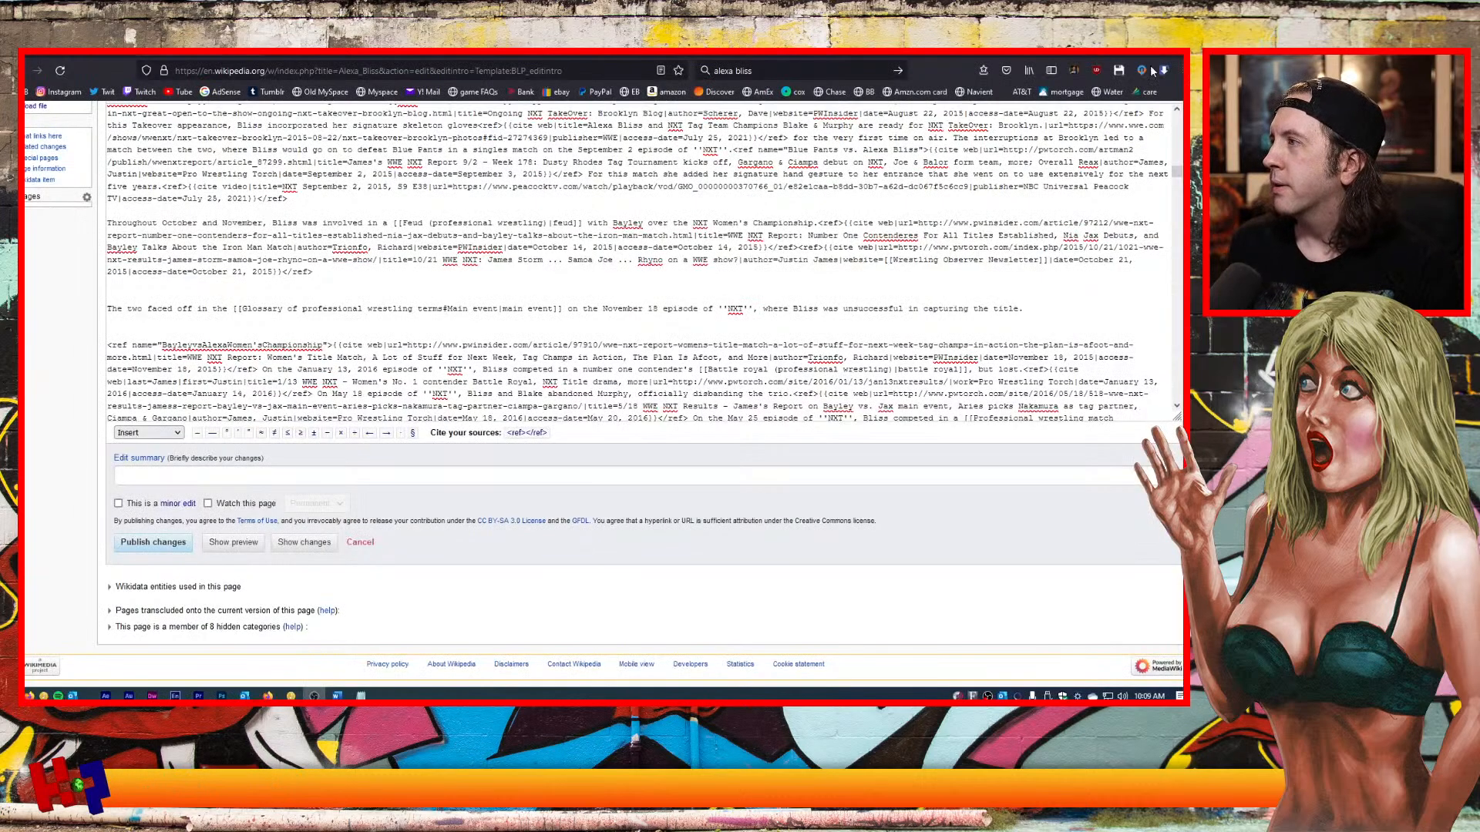
Return to the Notepad draft and add "a referee" after "upcoming match with Bayley".
left_click(361, 696)
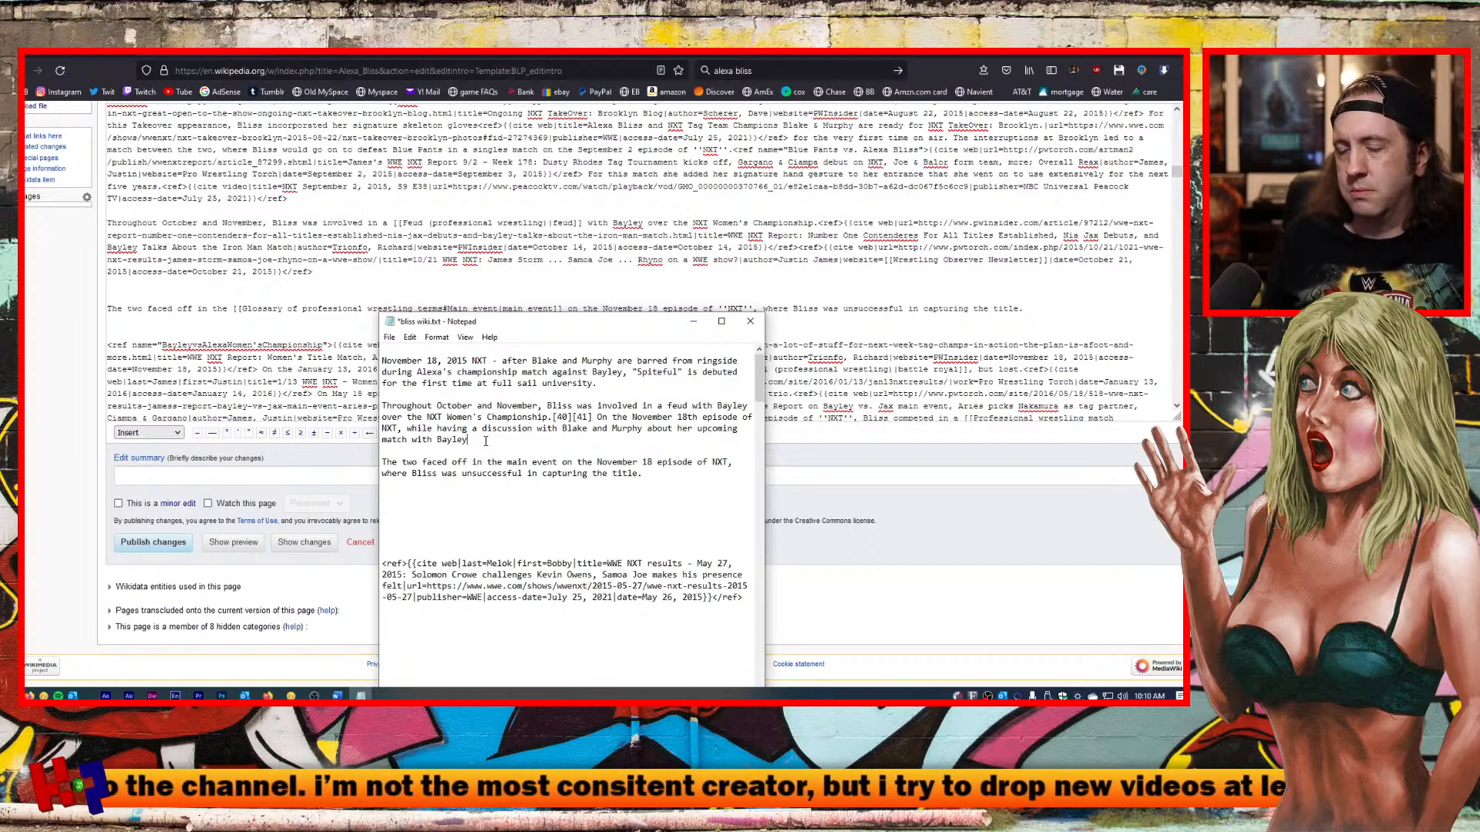
type("referr")
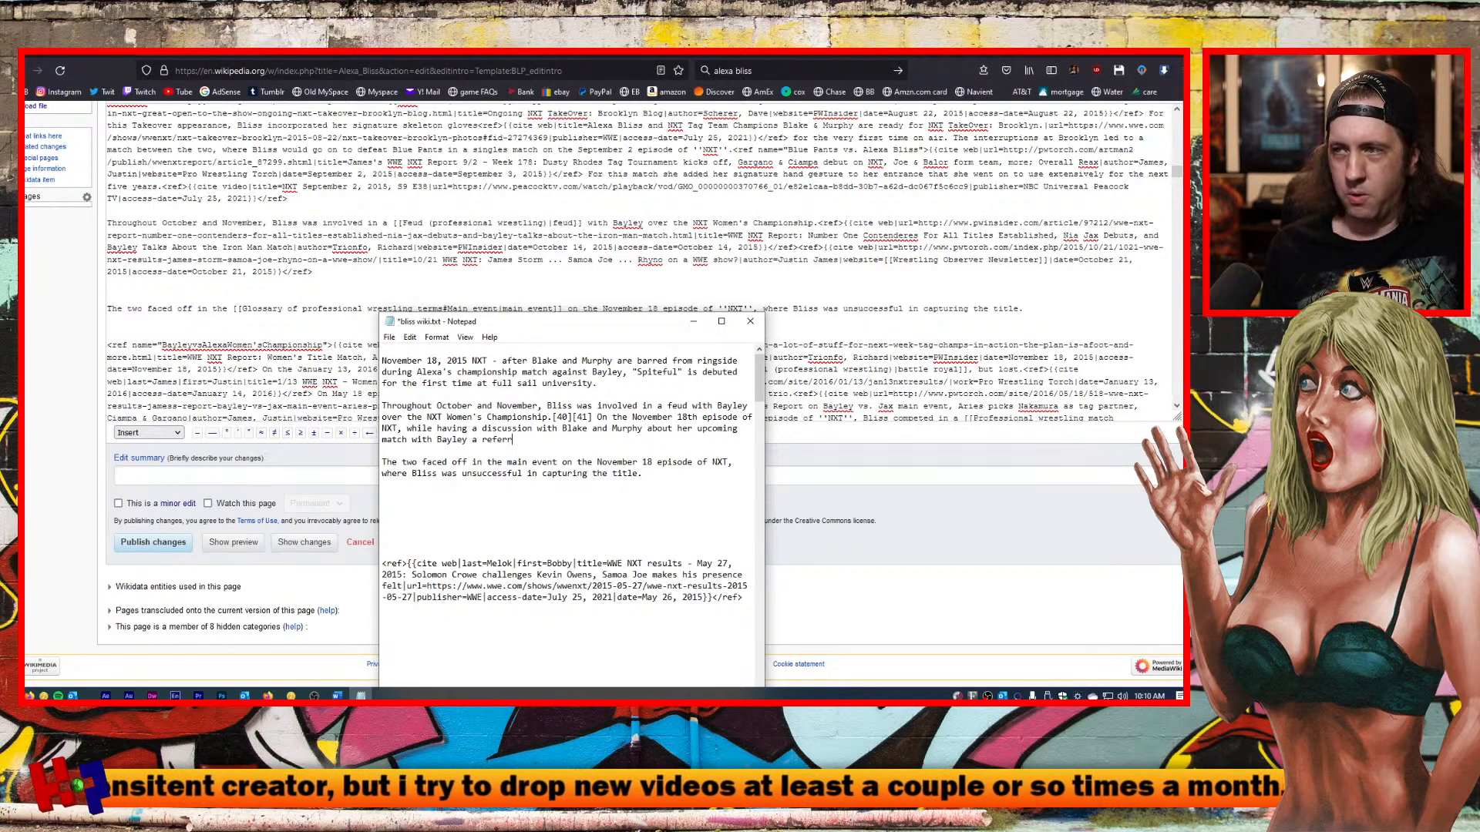
key("BackSpace")
type("ee")
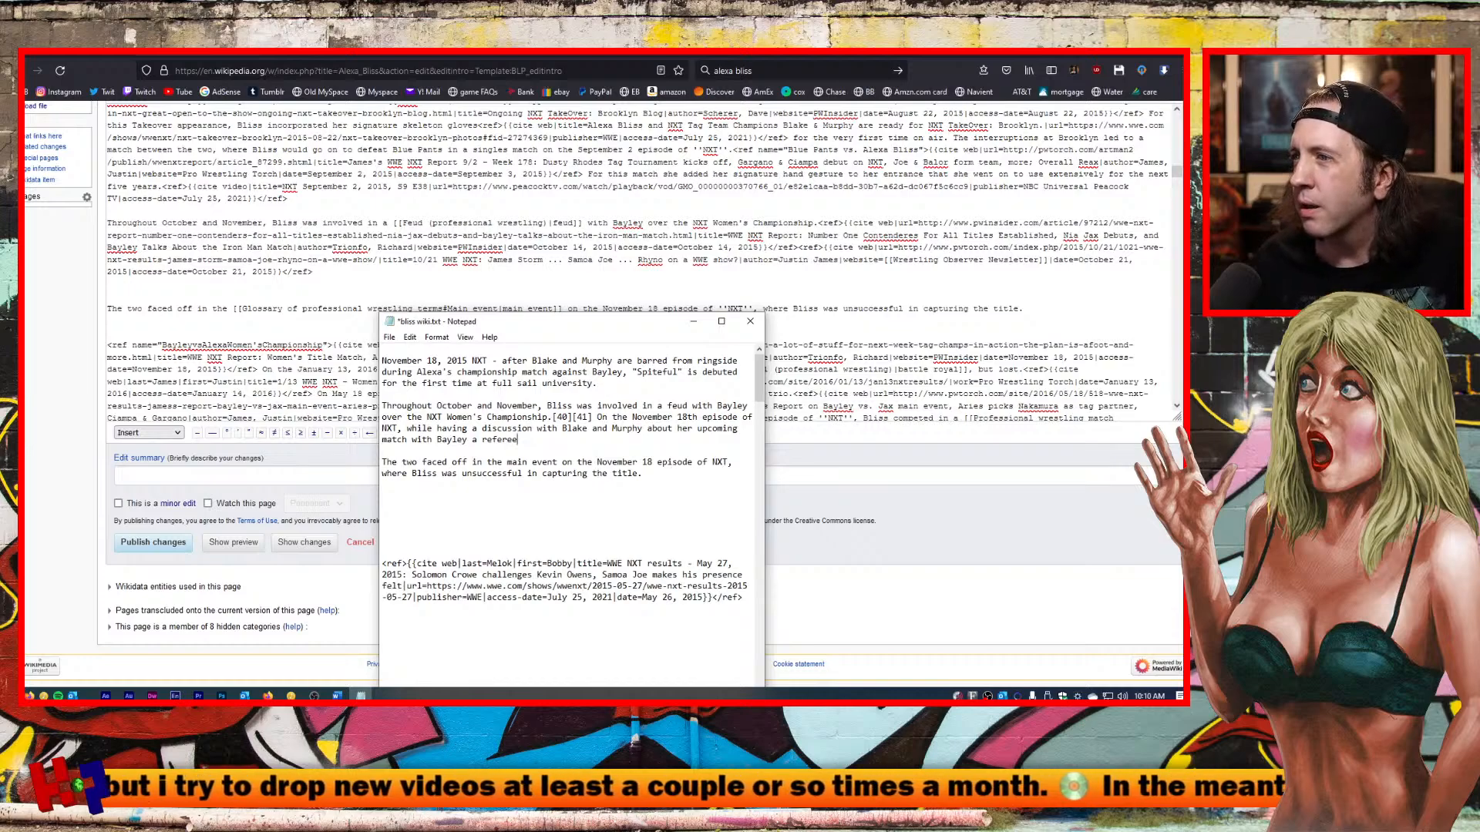
Check the word "referee" in the PWInsider report against its spelling in the Notepad draft.
key("alt+Tab")
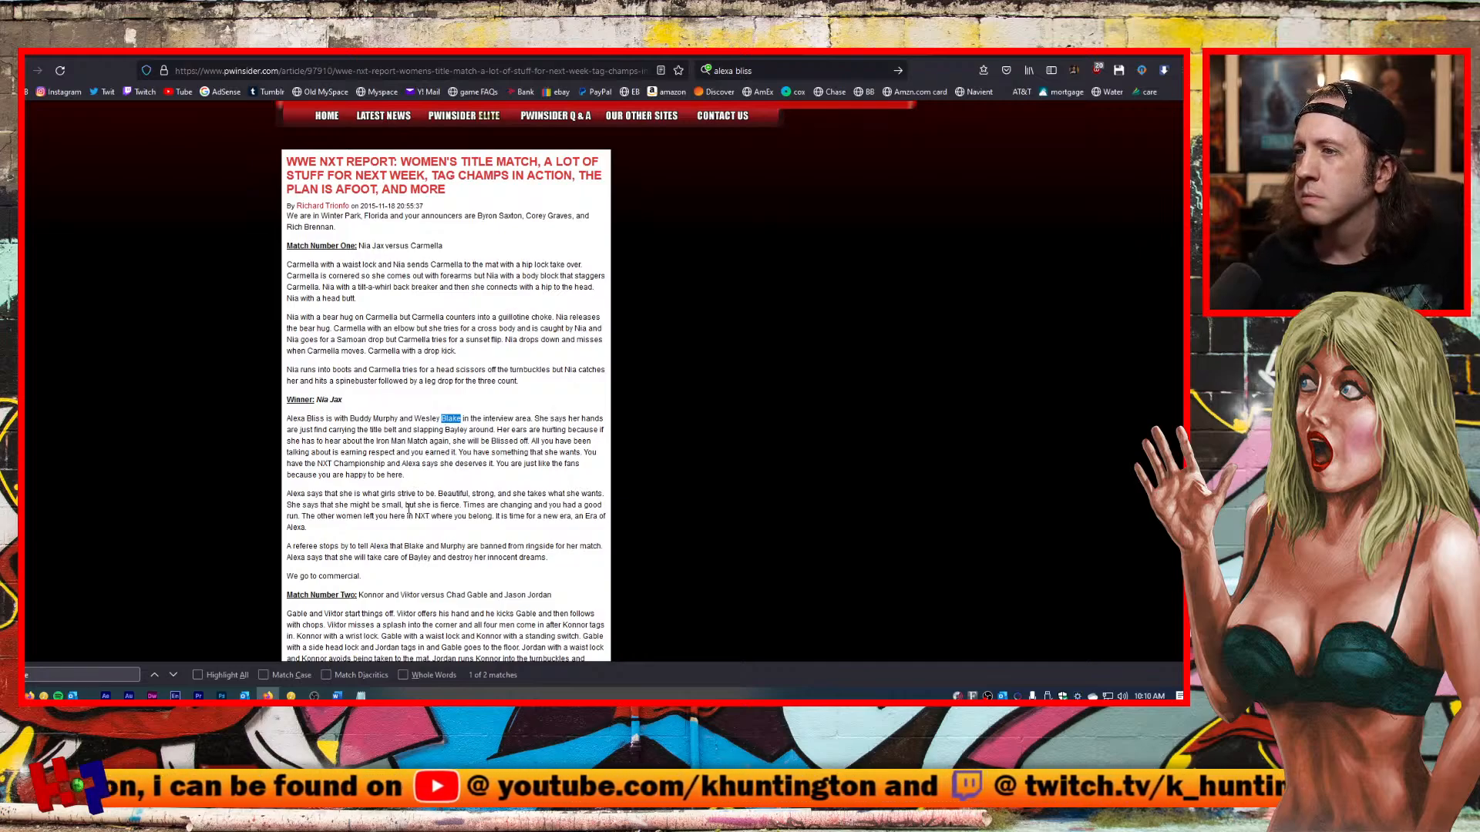
double_click(305, 547)
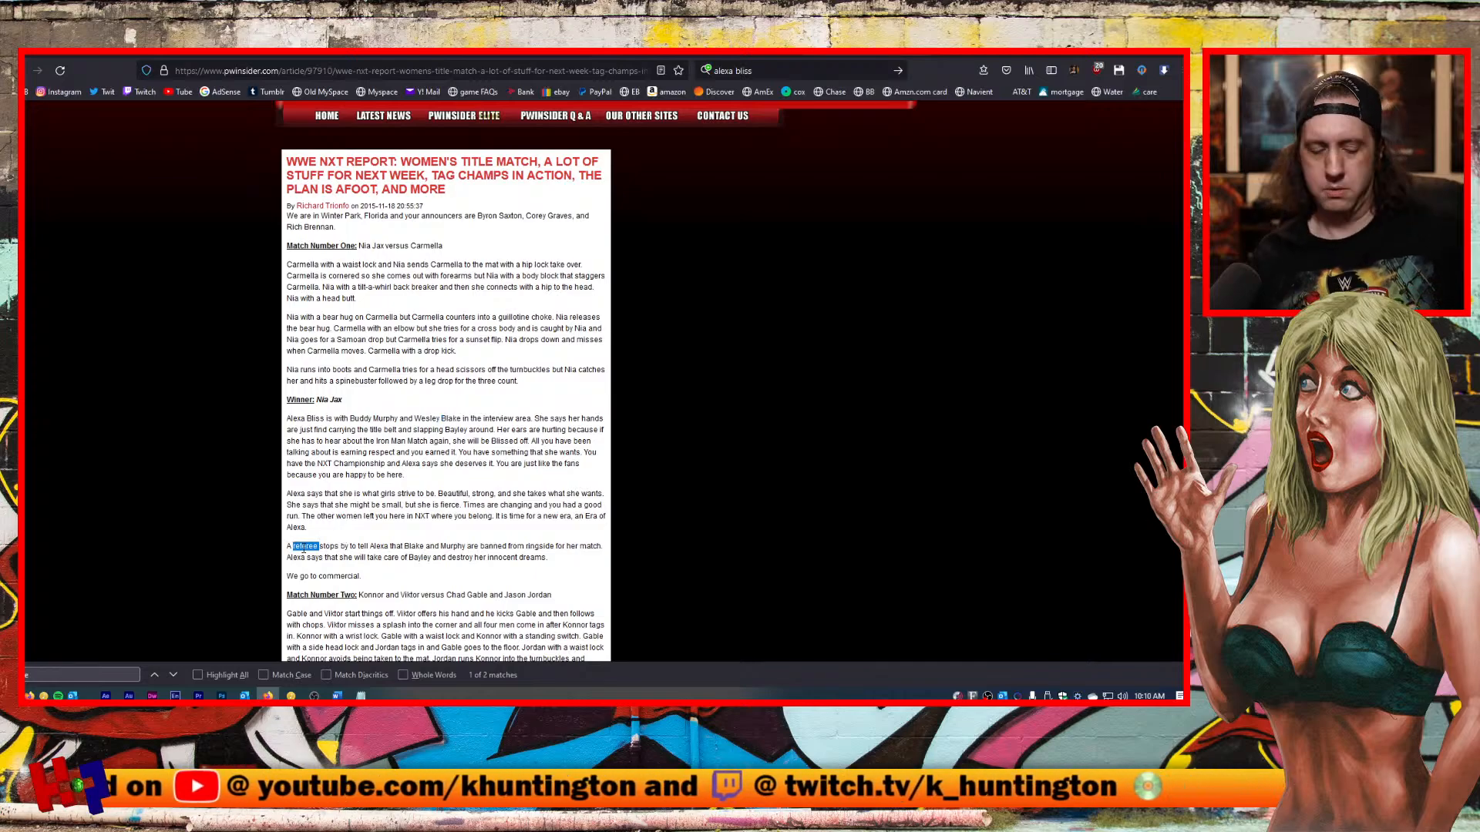
left_click(360, 696)
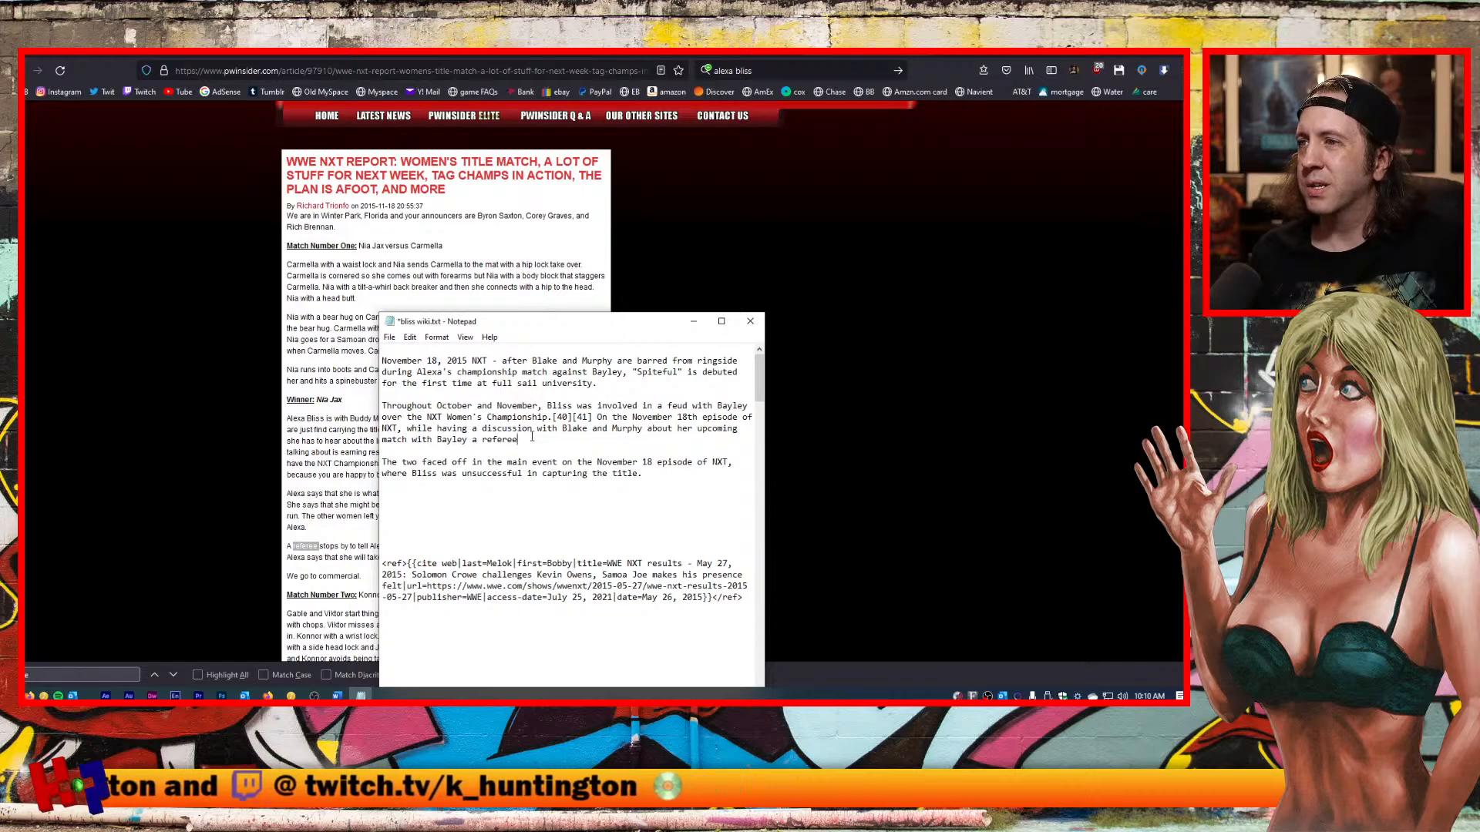
double_click(505, 440)
left_click(527, 441)
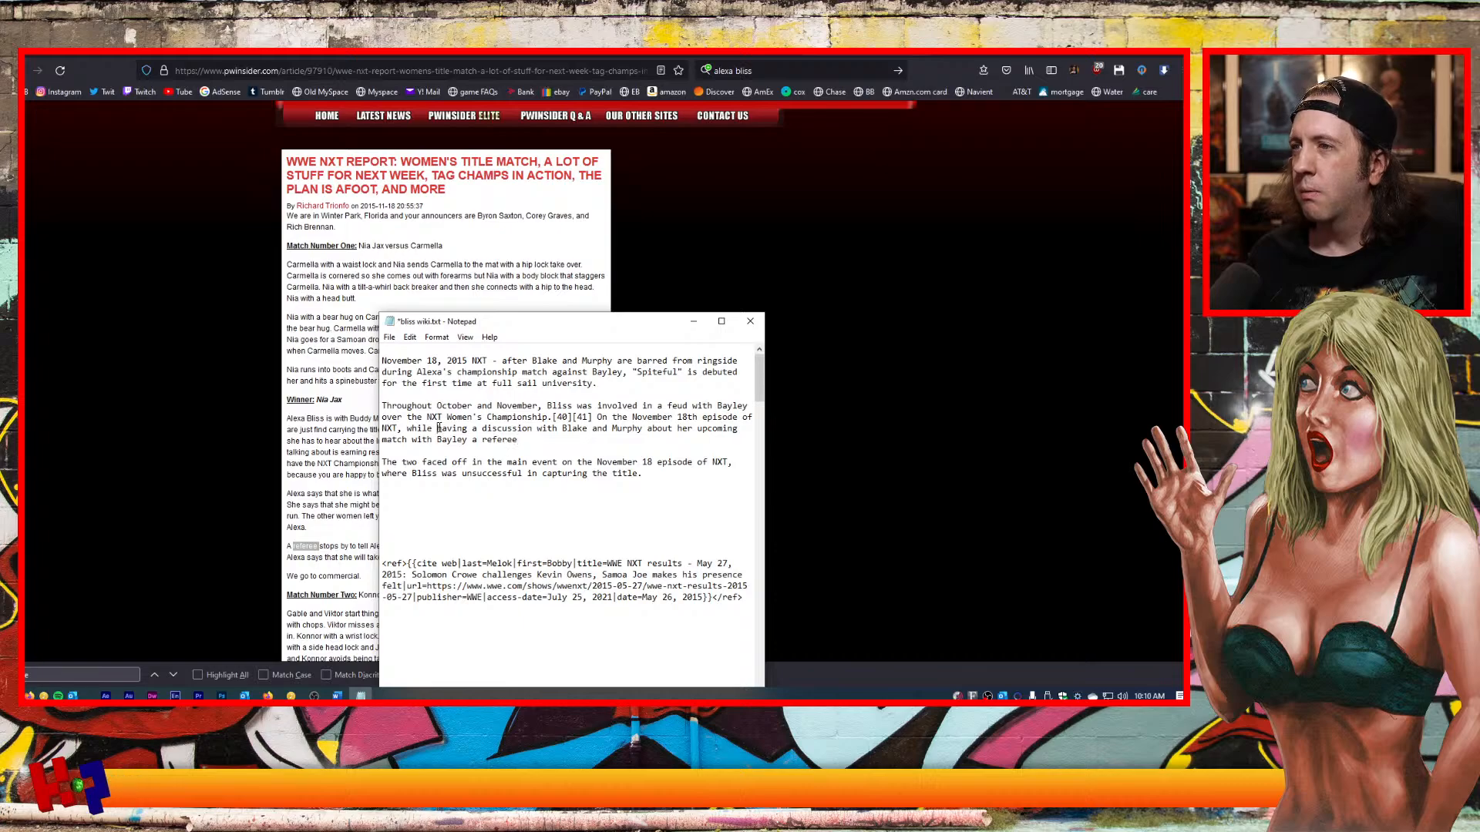
Replace "having a discussion with" in the November 18th sentence with "cutting a promo".
left_click_drag(439, 429, 558, 433)
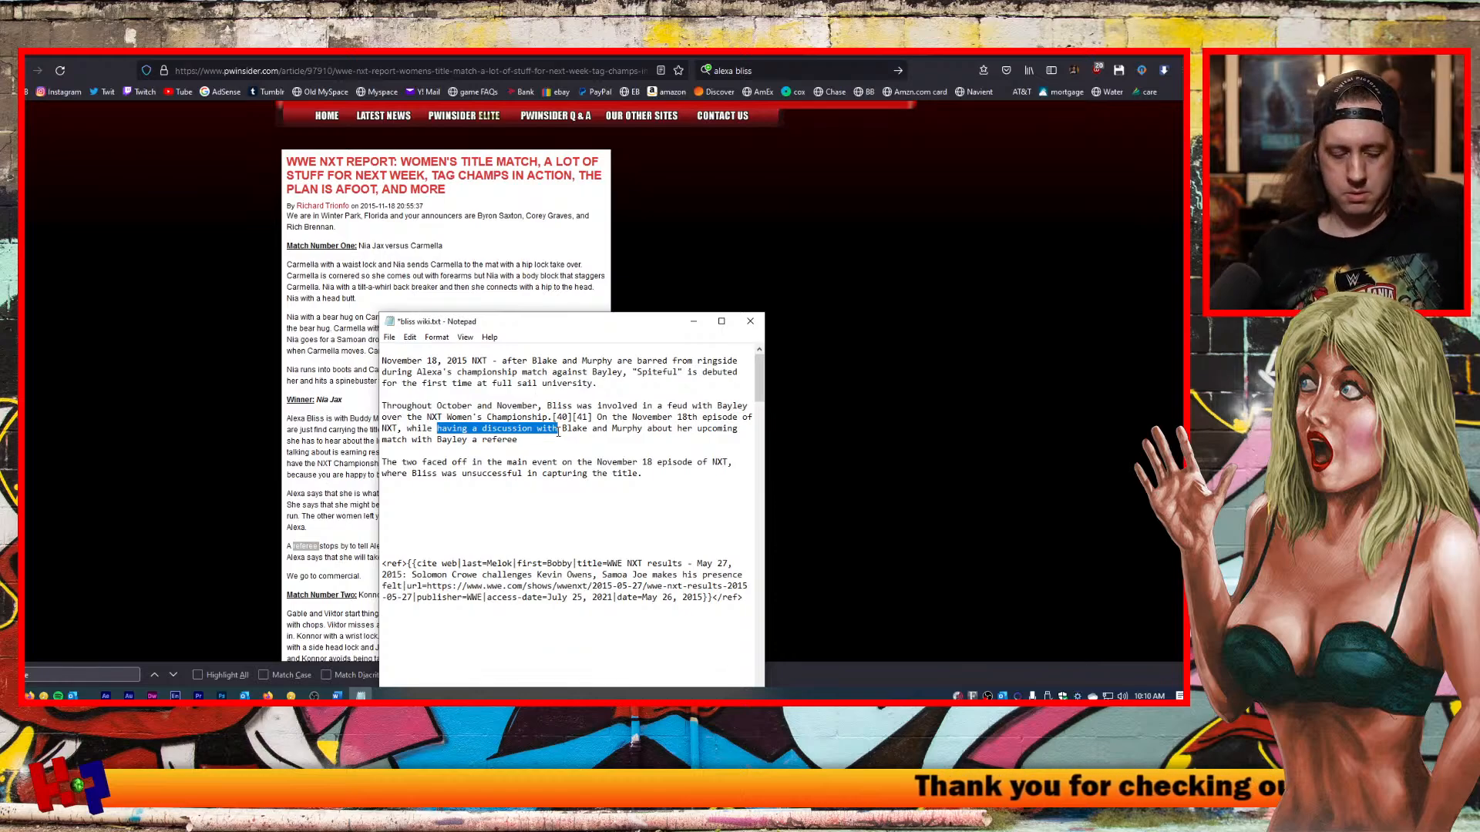
type("cutting a ")
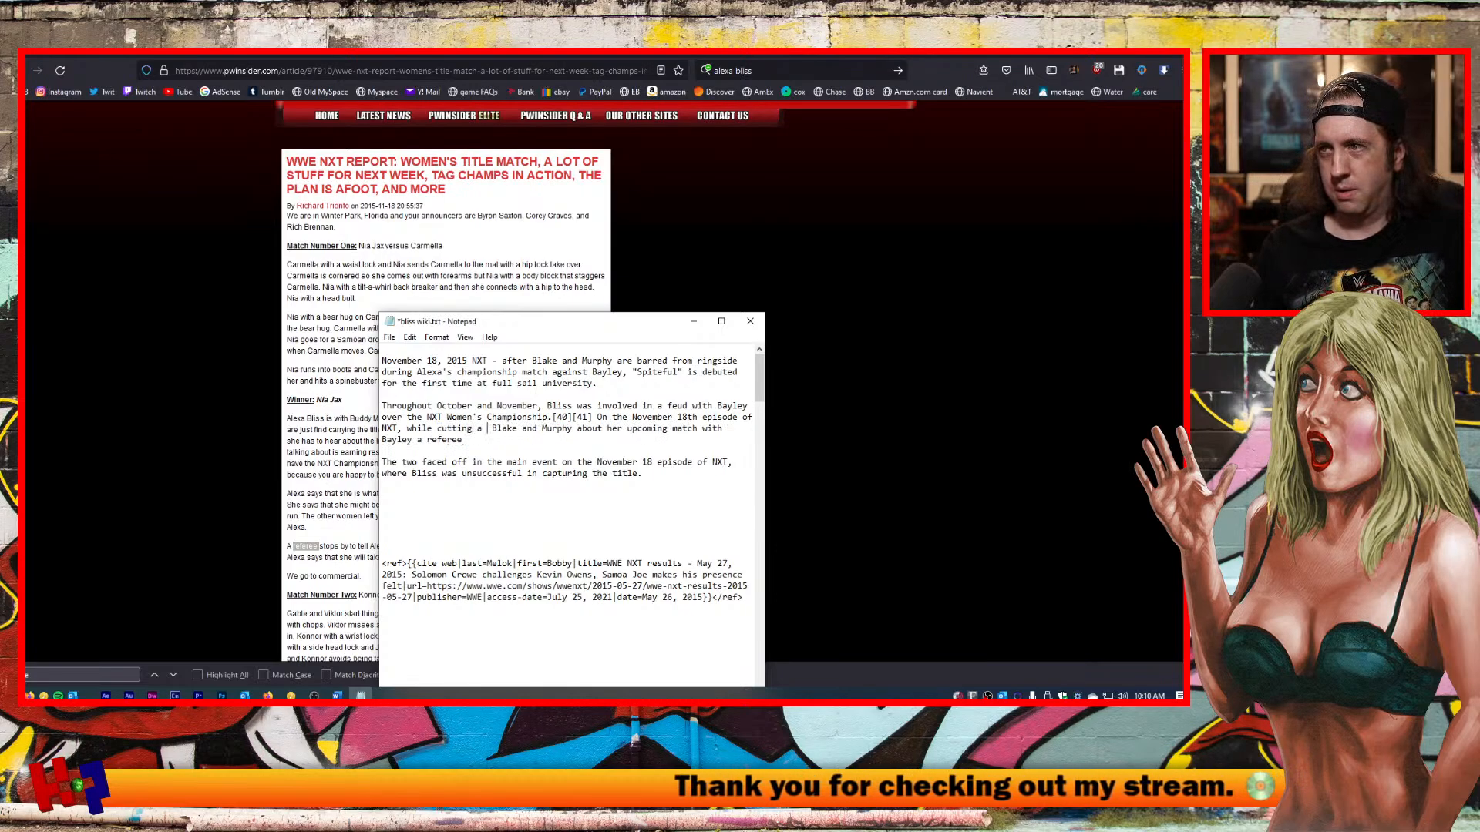
type("promo")
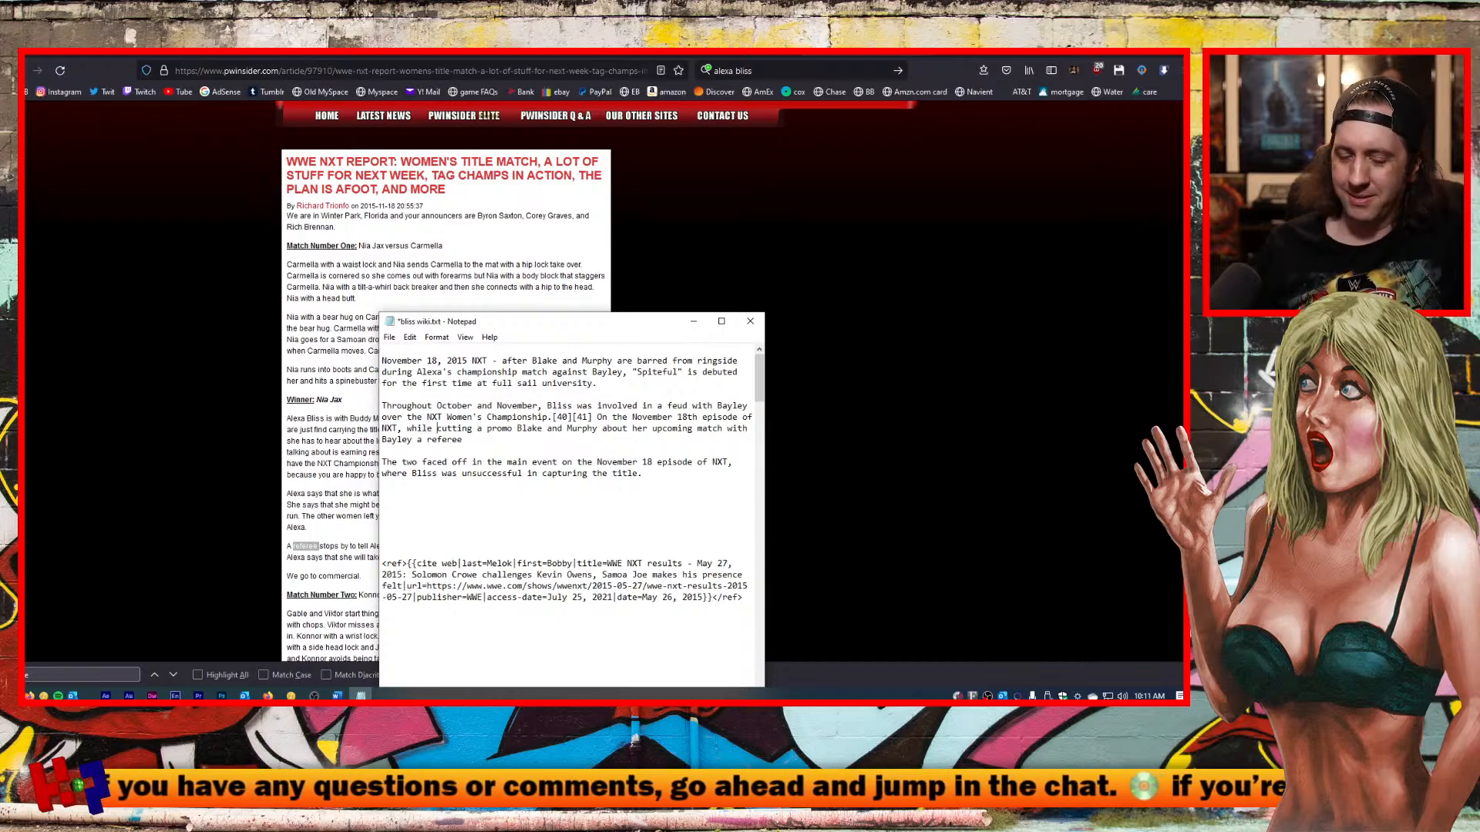
Wrap "cutting a promo" in wiki link markup with an empty target, as "[[|cutting a promo]]".
type("{{")
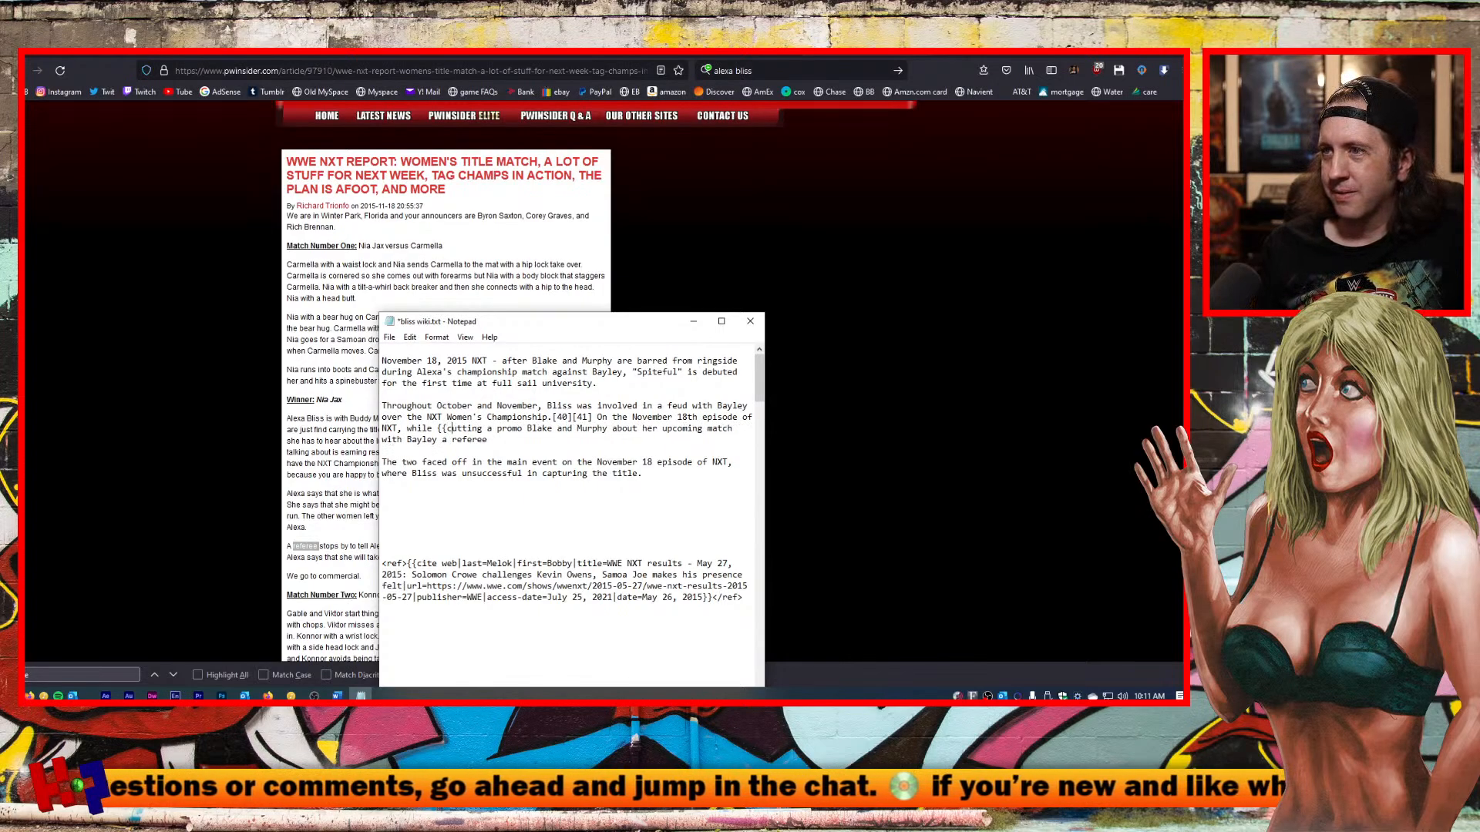
key("BackSpace")
key("BackSpace")
type("[[")
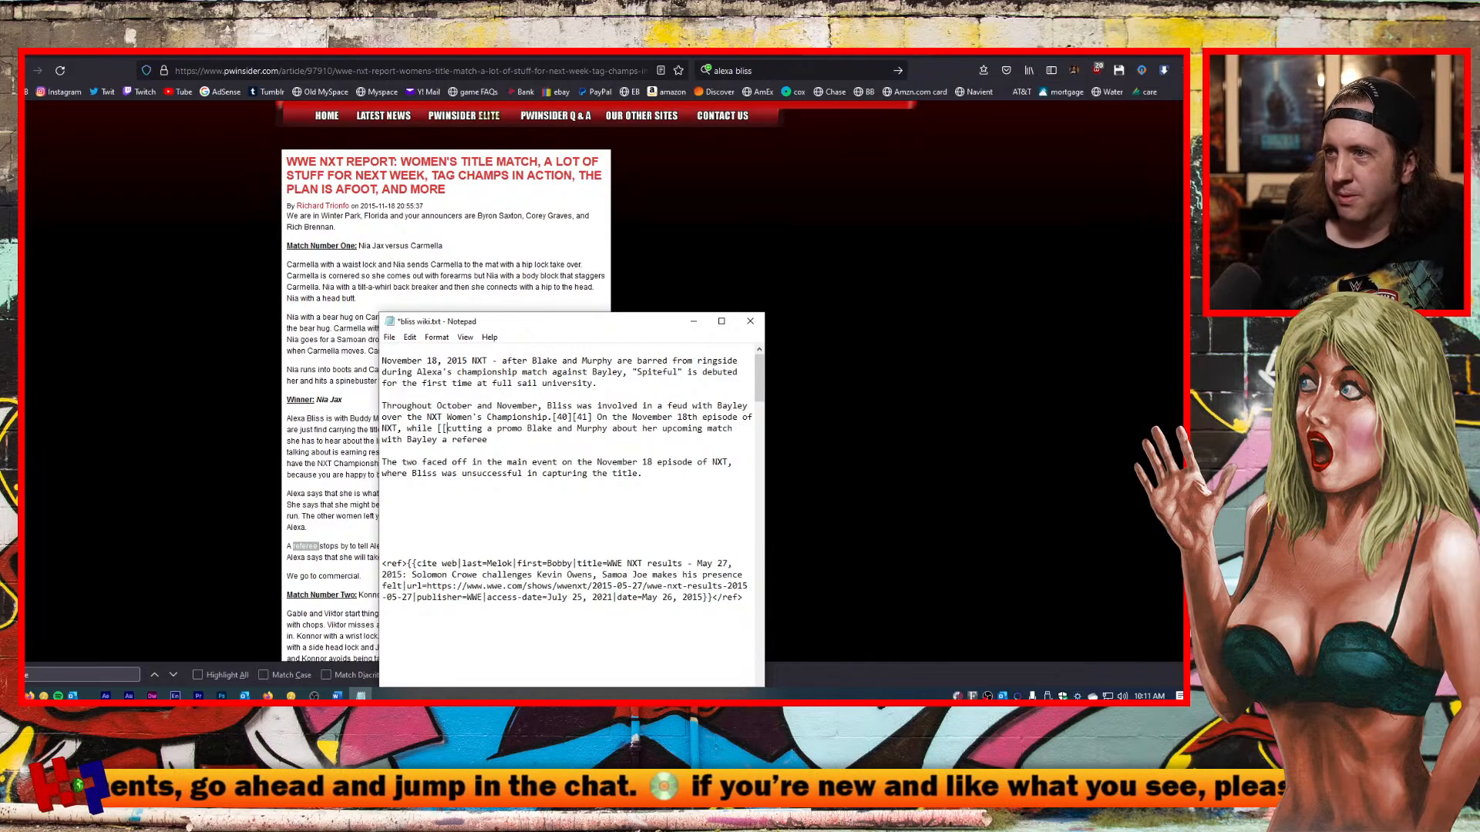
type("|")
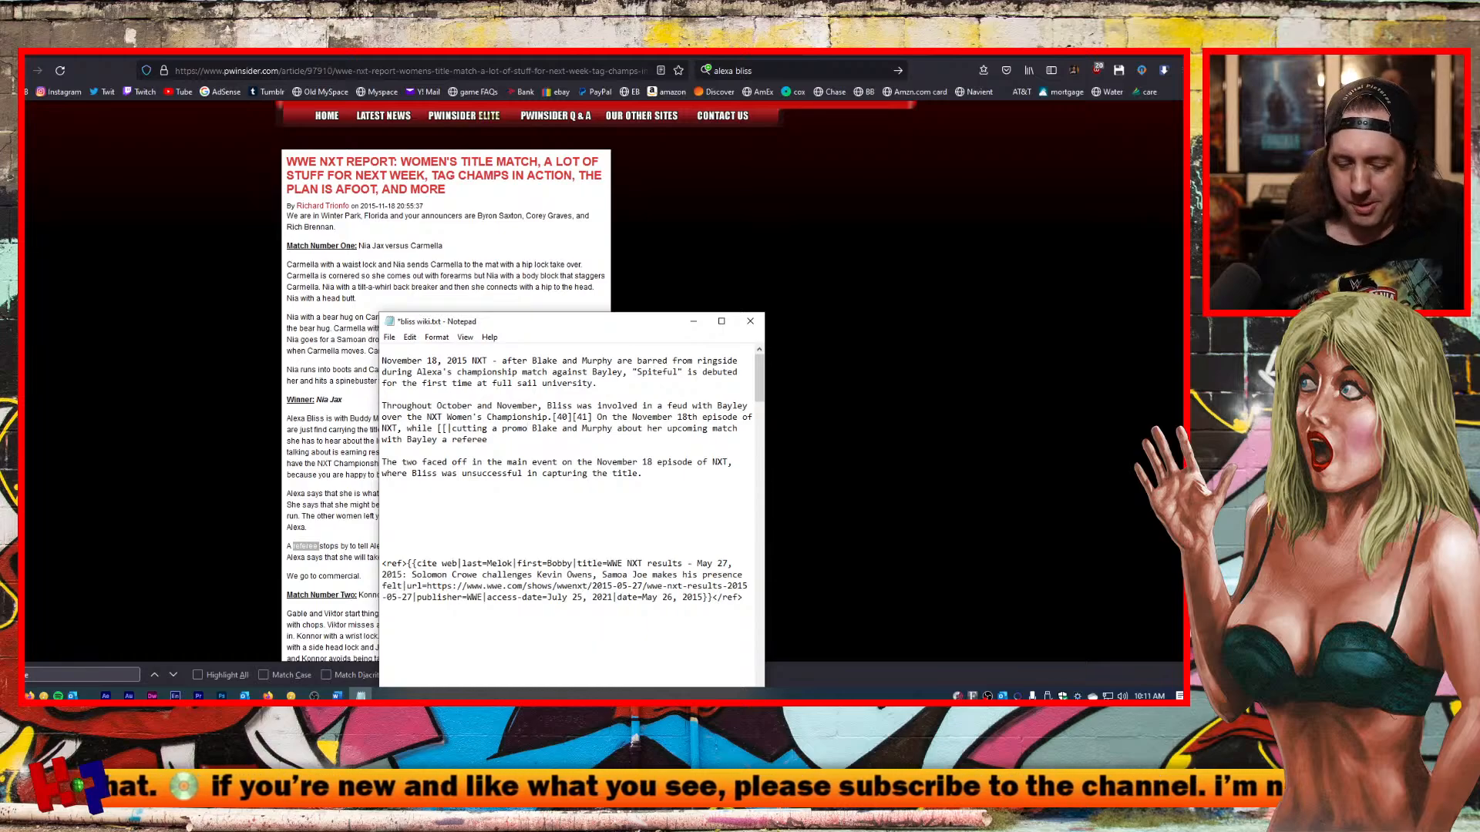
type("\\")
key("BackSpace")
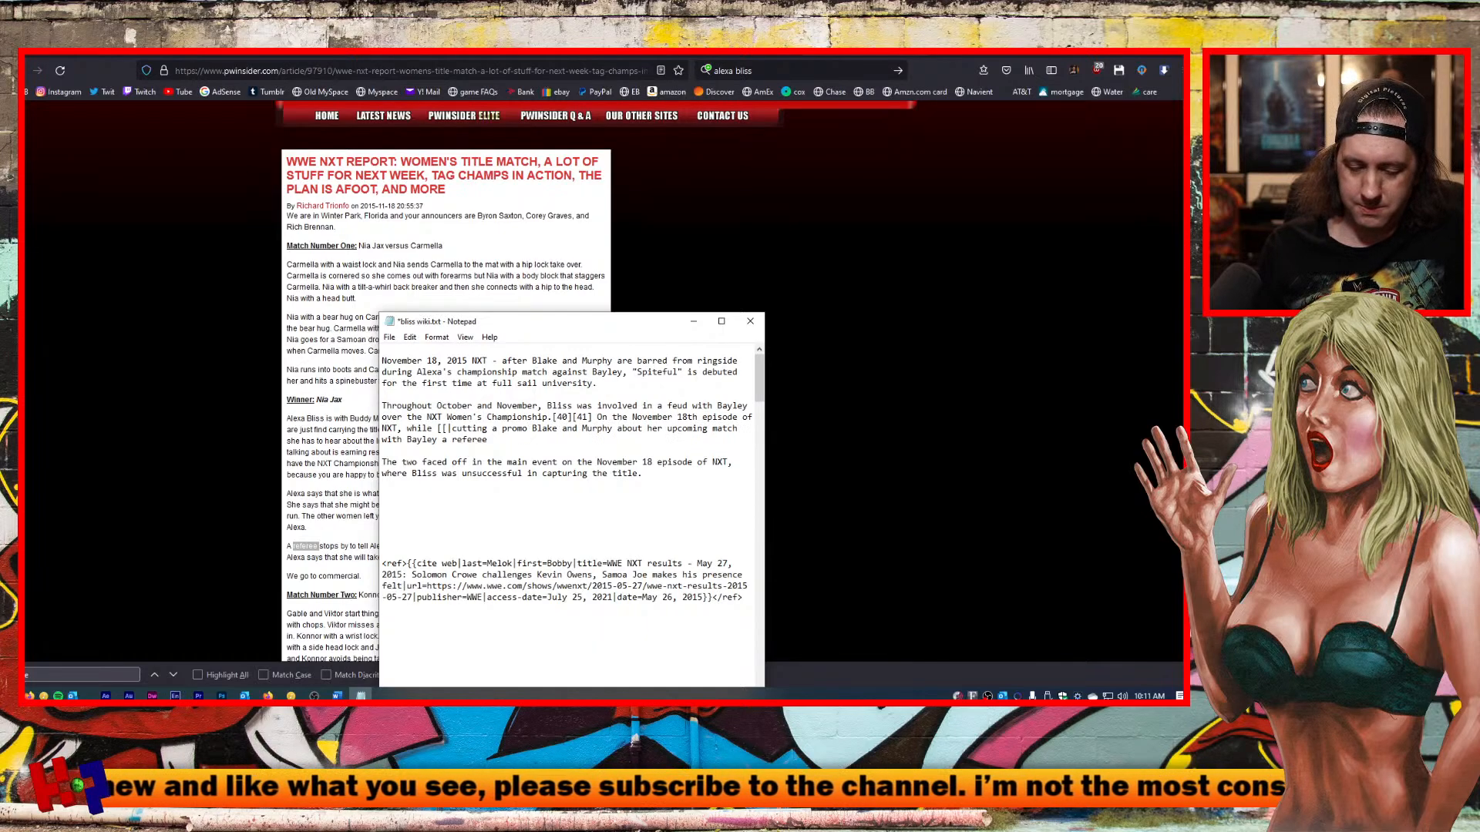
type("]]")
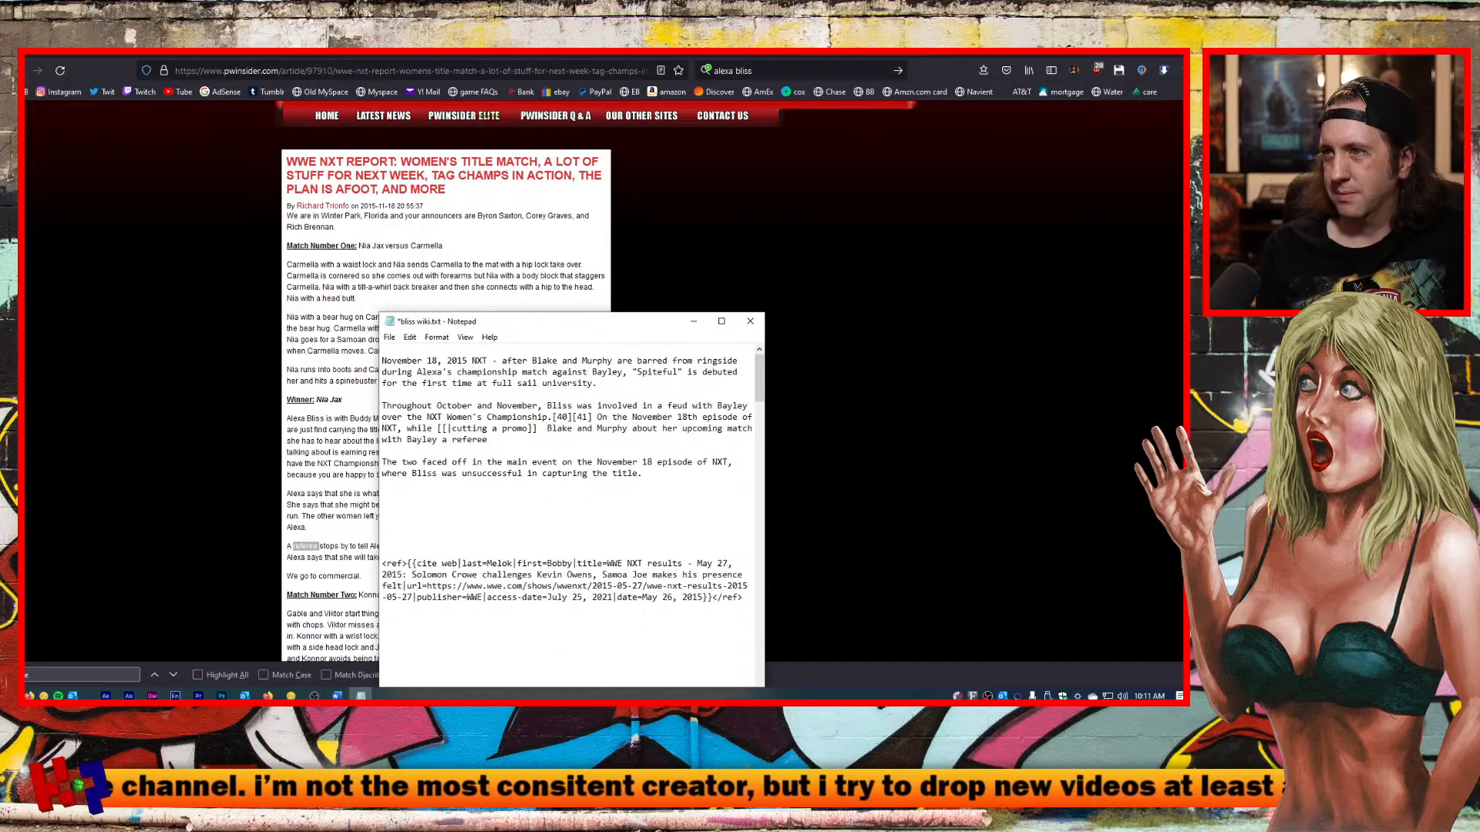
Reword the mention of the tag partners as "with Blake and Murphy by her side" and move that phrase after "upcoming match with Bayley".
type(" with")
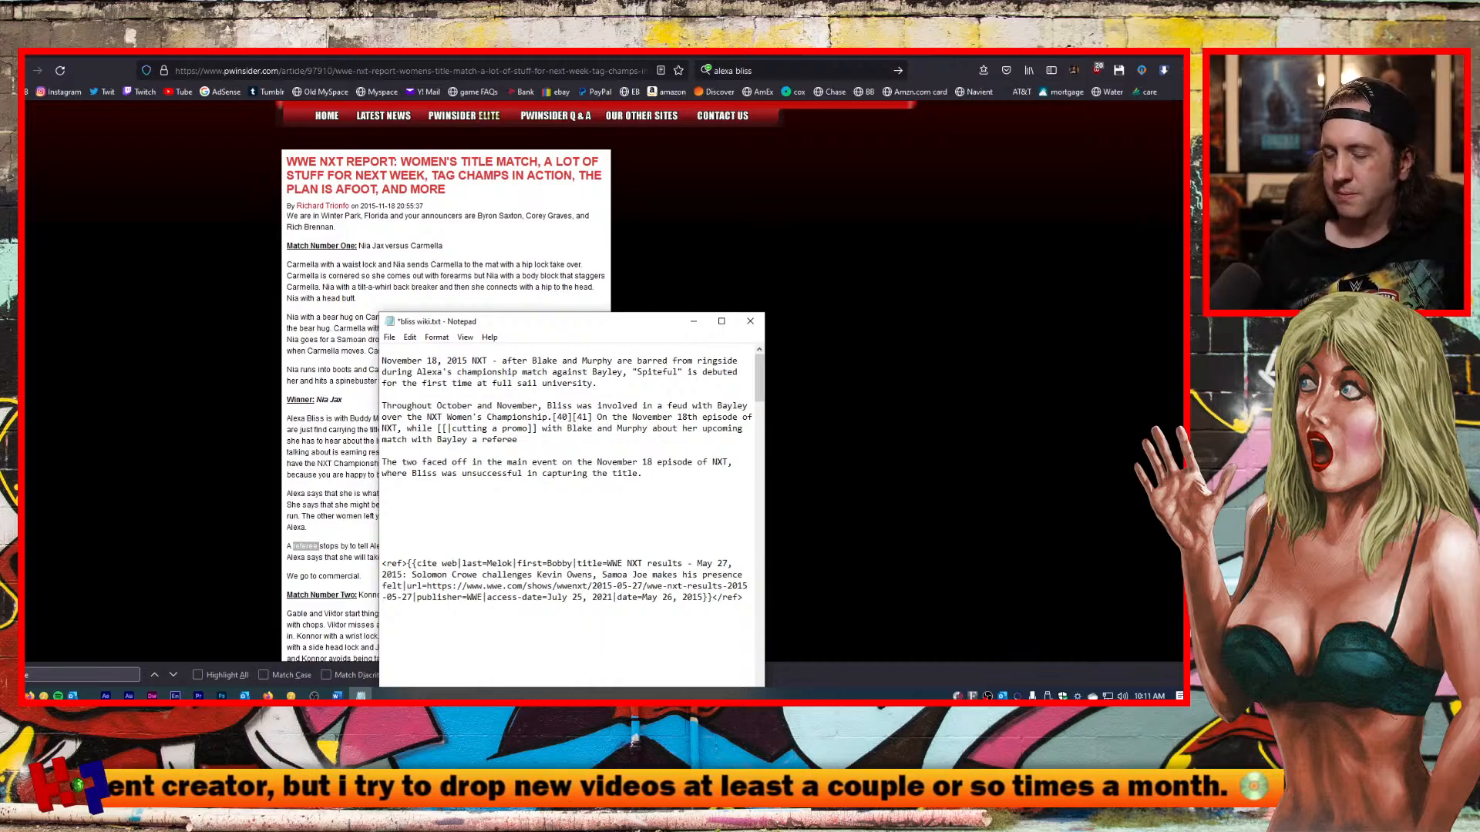
type(" Blake and Murphy by her side")
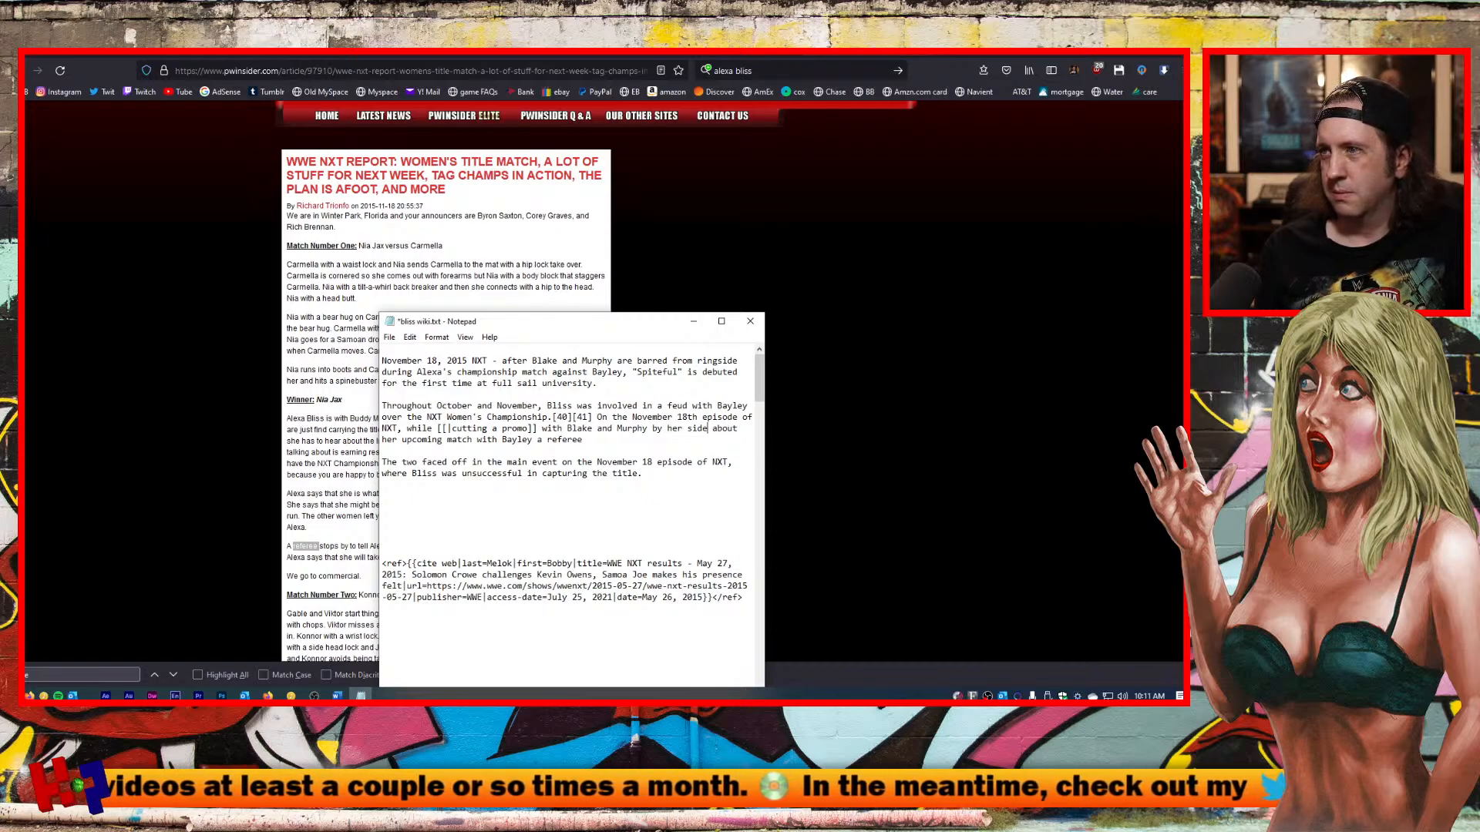
key("shift+Left")
key("shift+Left")
key("shift+Left")
key("shift+Left")
key("shift+Left")
key("shift+Left")
key("shift+Left")
key("shift+Left")
key("shift+Left")
key("shift+Left")
key("shift+Left")
key("shift+Left")
key("shift+Left")
key("shift+Left")
key("shift+Left")
key("shift+Left")
key("shift+Left")
key("shift+Left")
key("shift+Left")
key("shift+Left")
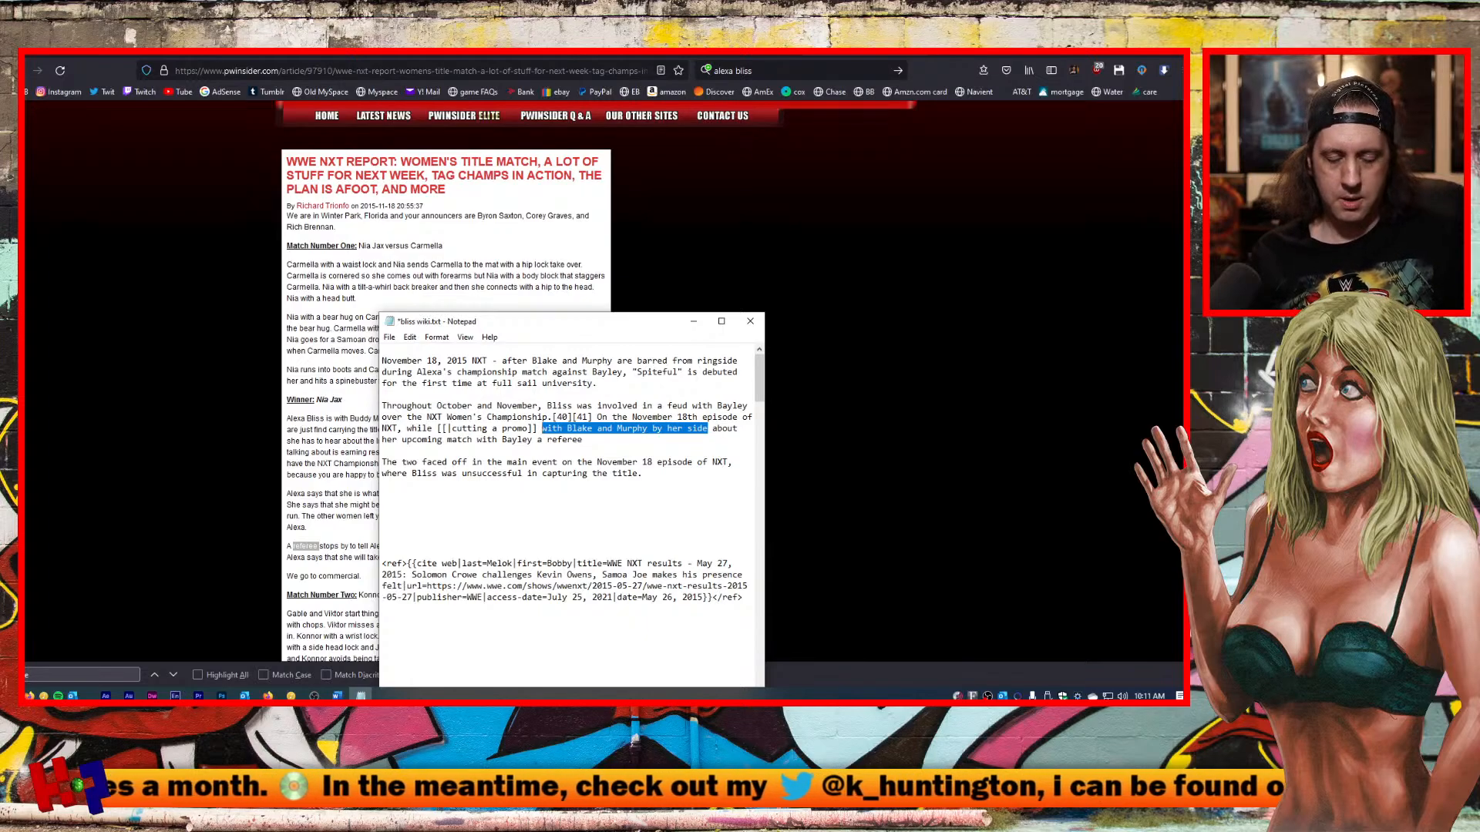
key("ctrl+x")
key("Delete")
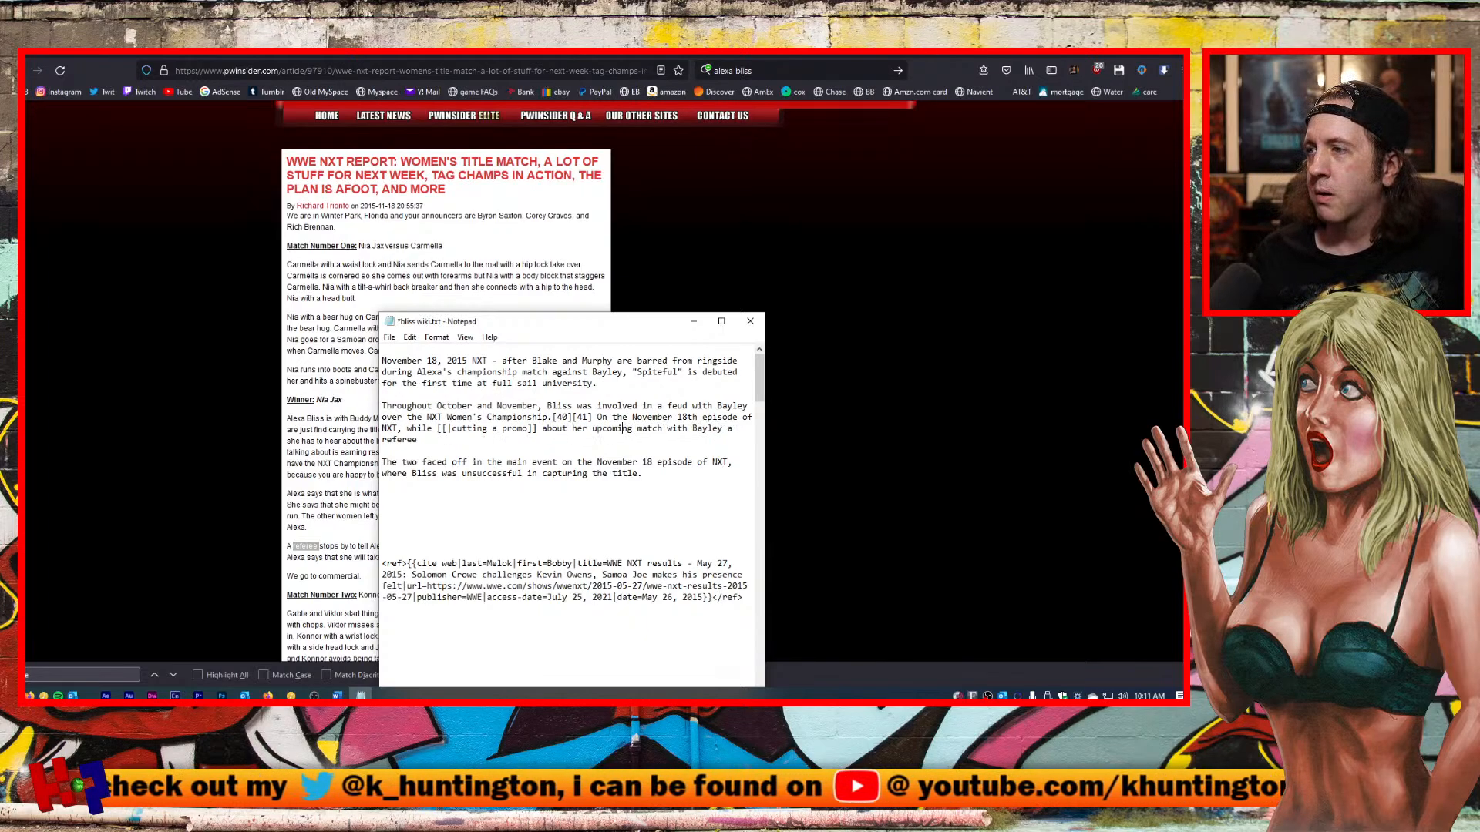
key("ctrl+v")
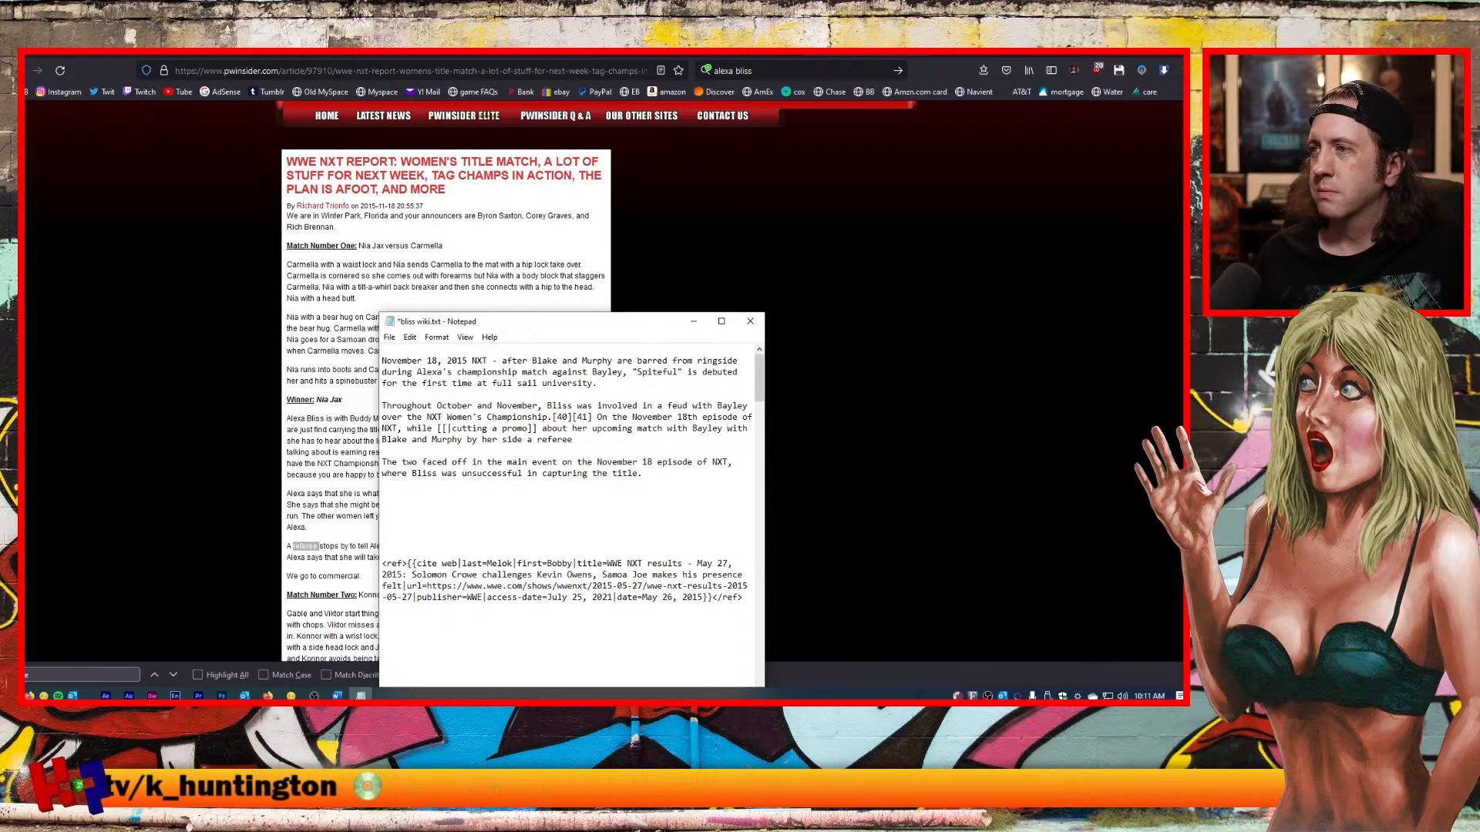
key("shift+Down")
key("BackSpace")
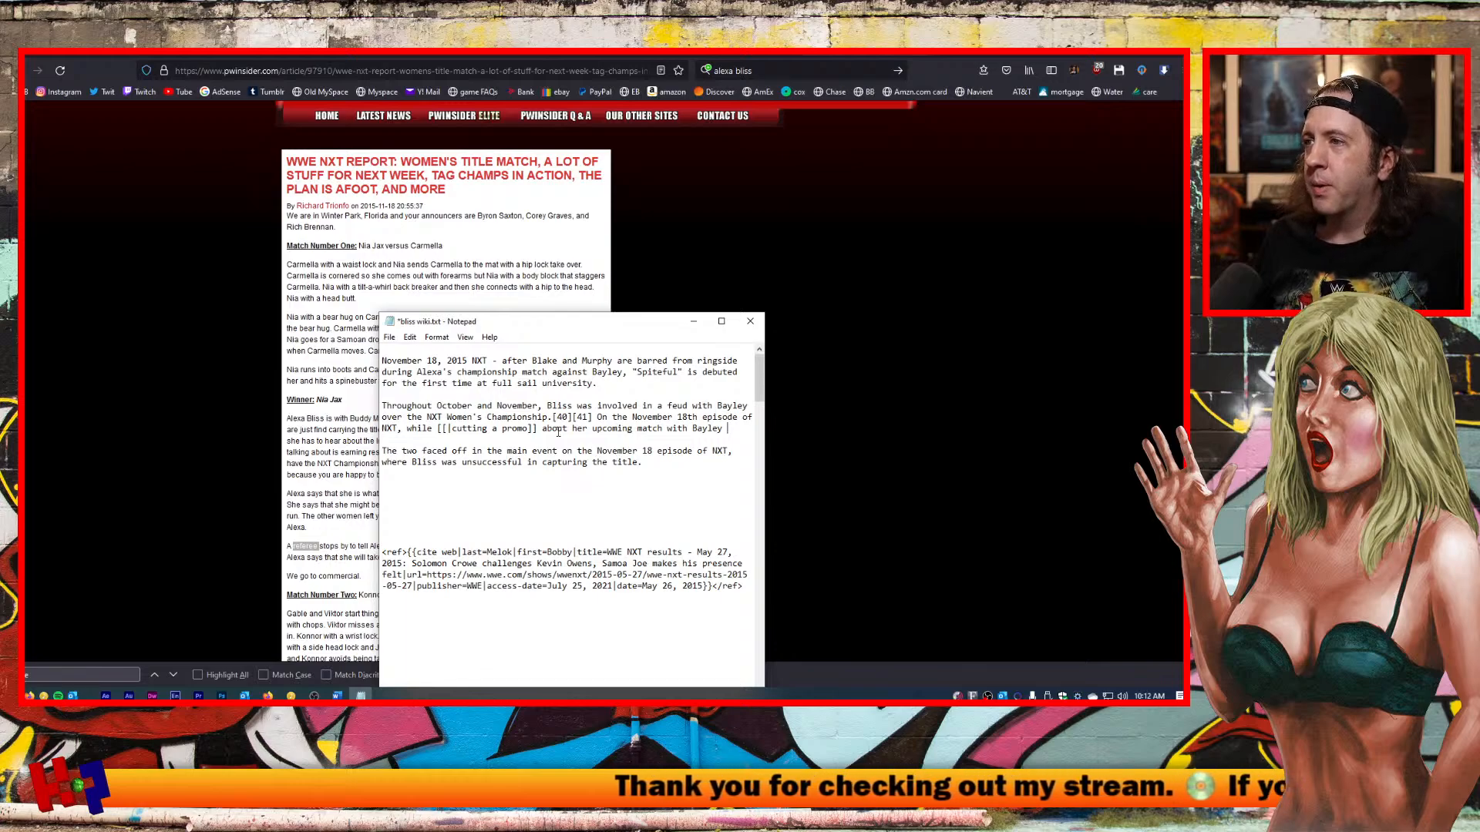
type(", ")
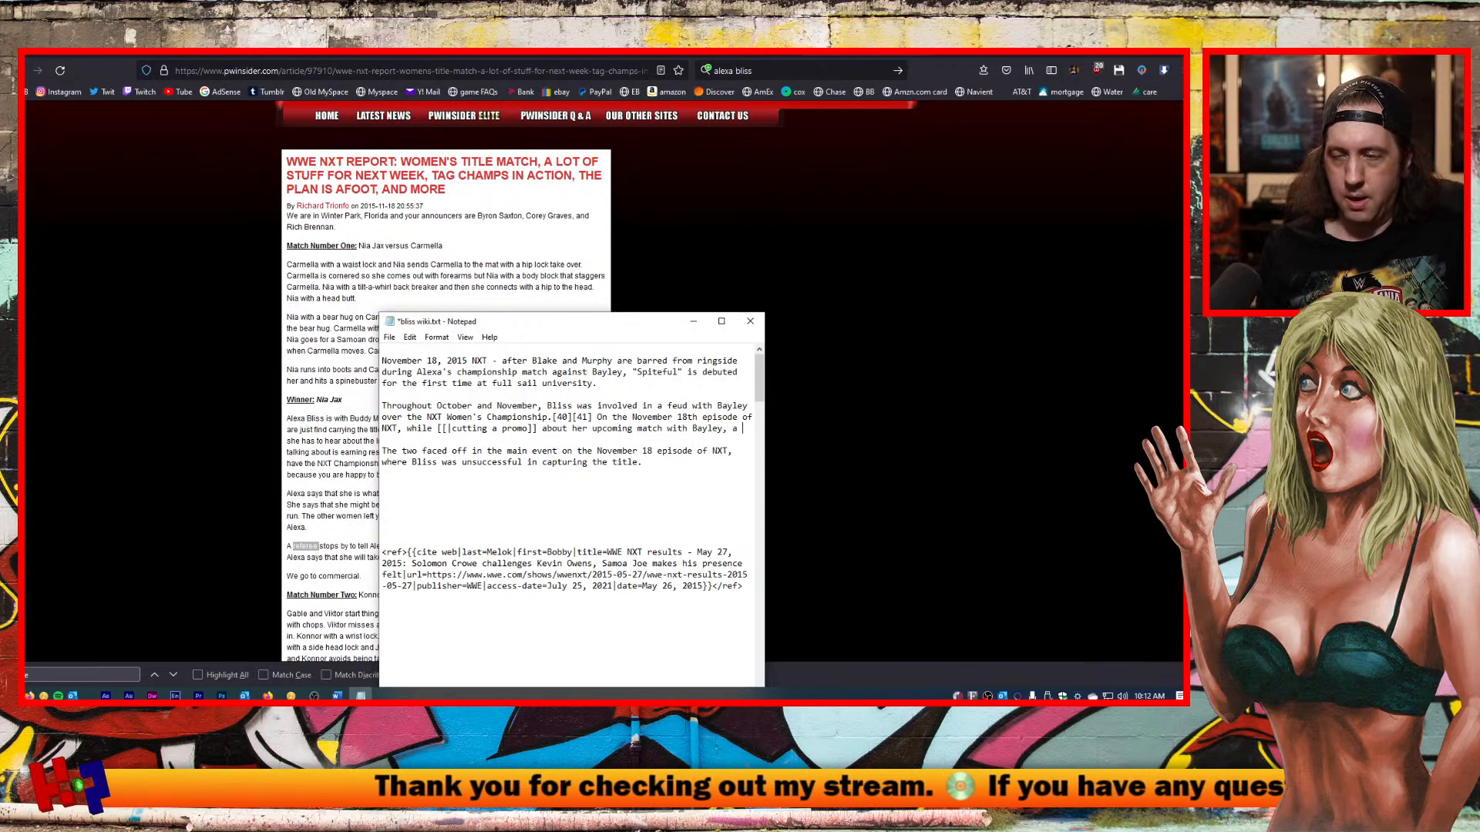
type("a")
key("ctrl+v")
key("ctrl+z")
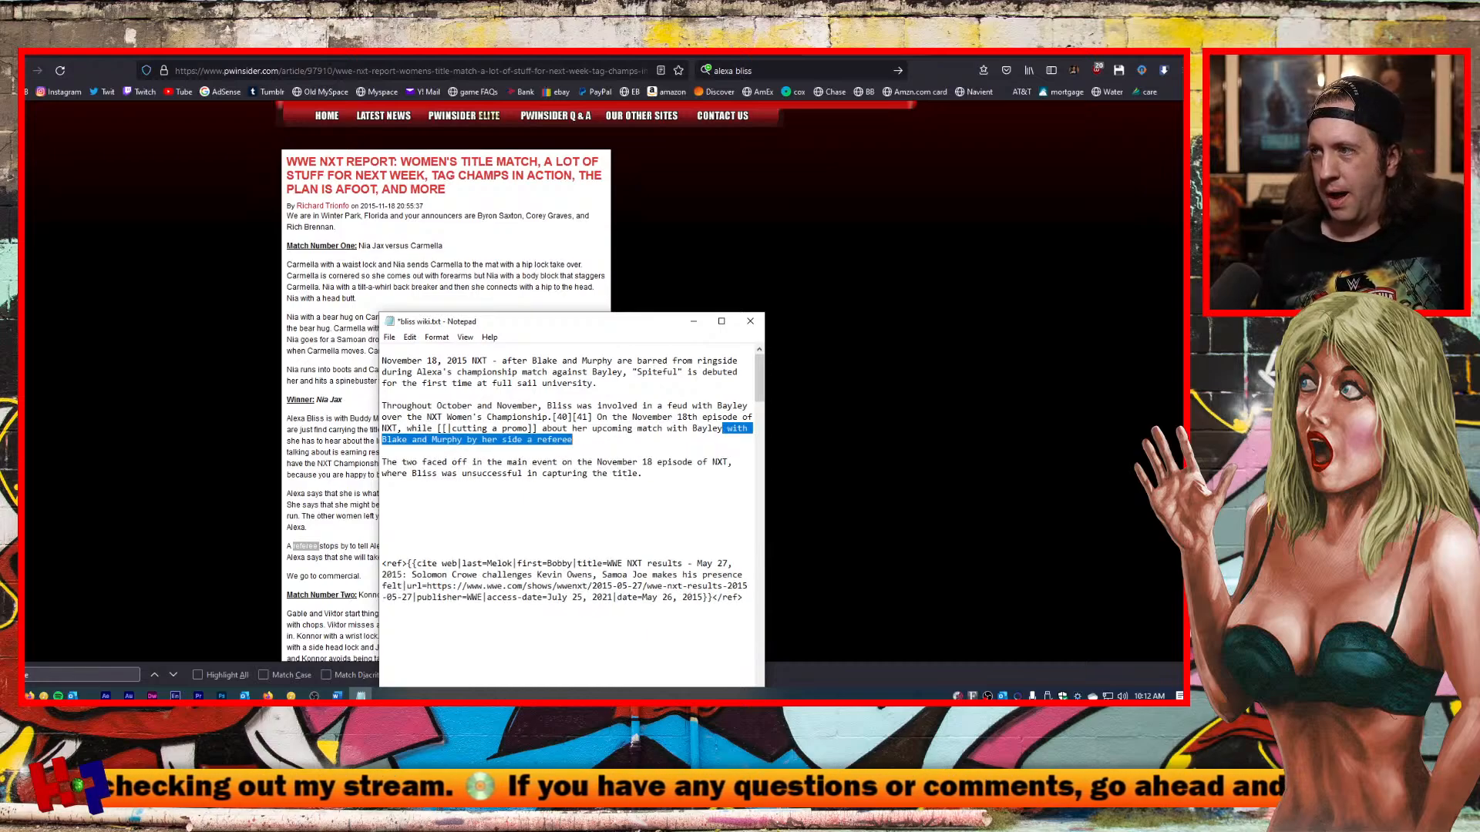
Replace "with Blake and Murphy by her side a referee" after "upcoming match with Bayley" with ", a referee".
key("Delete")
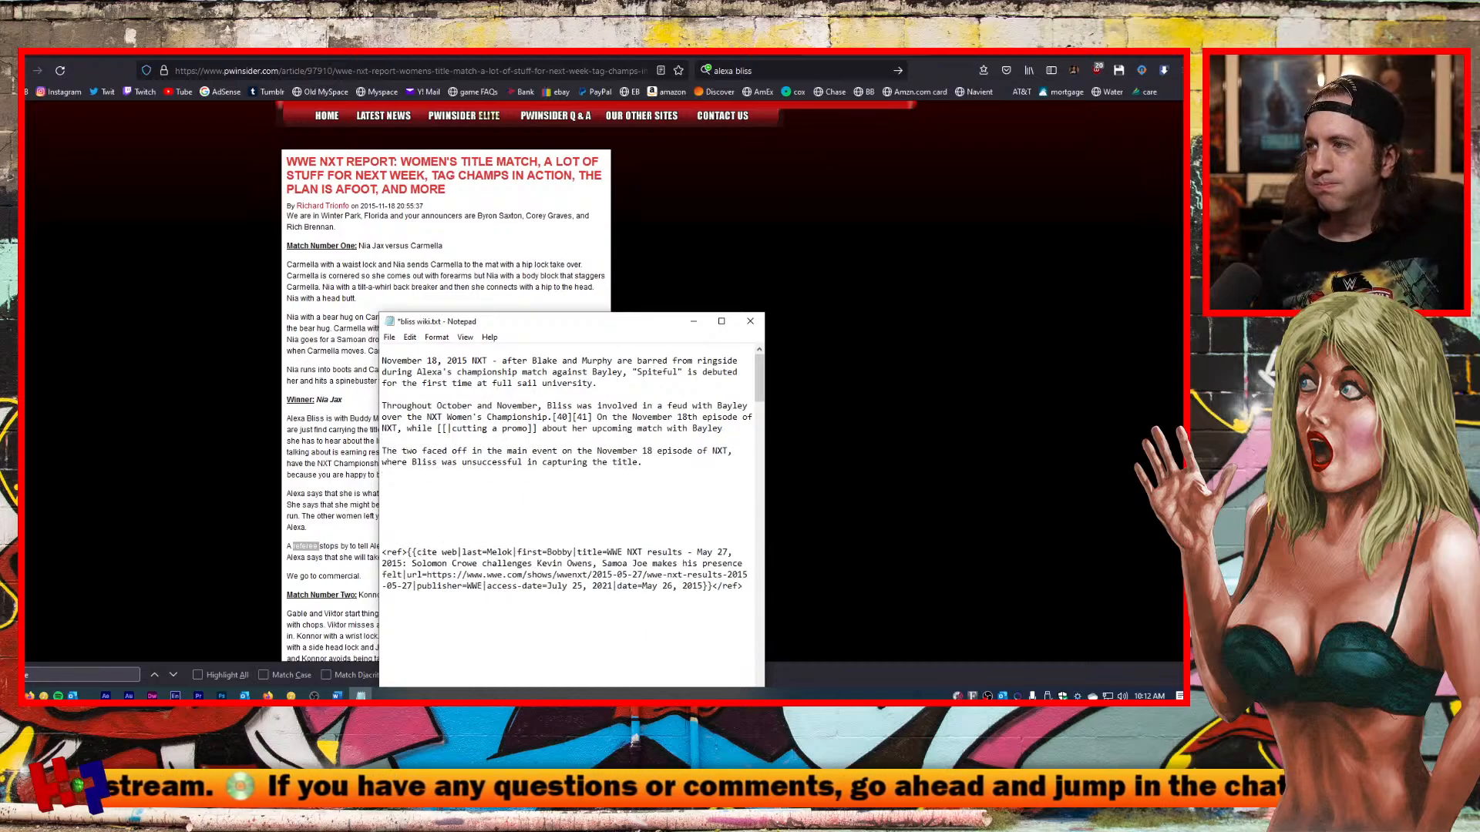
type("a")
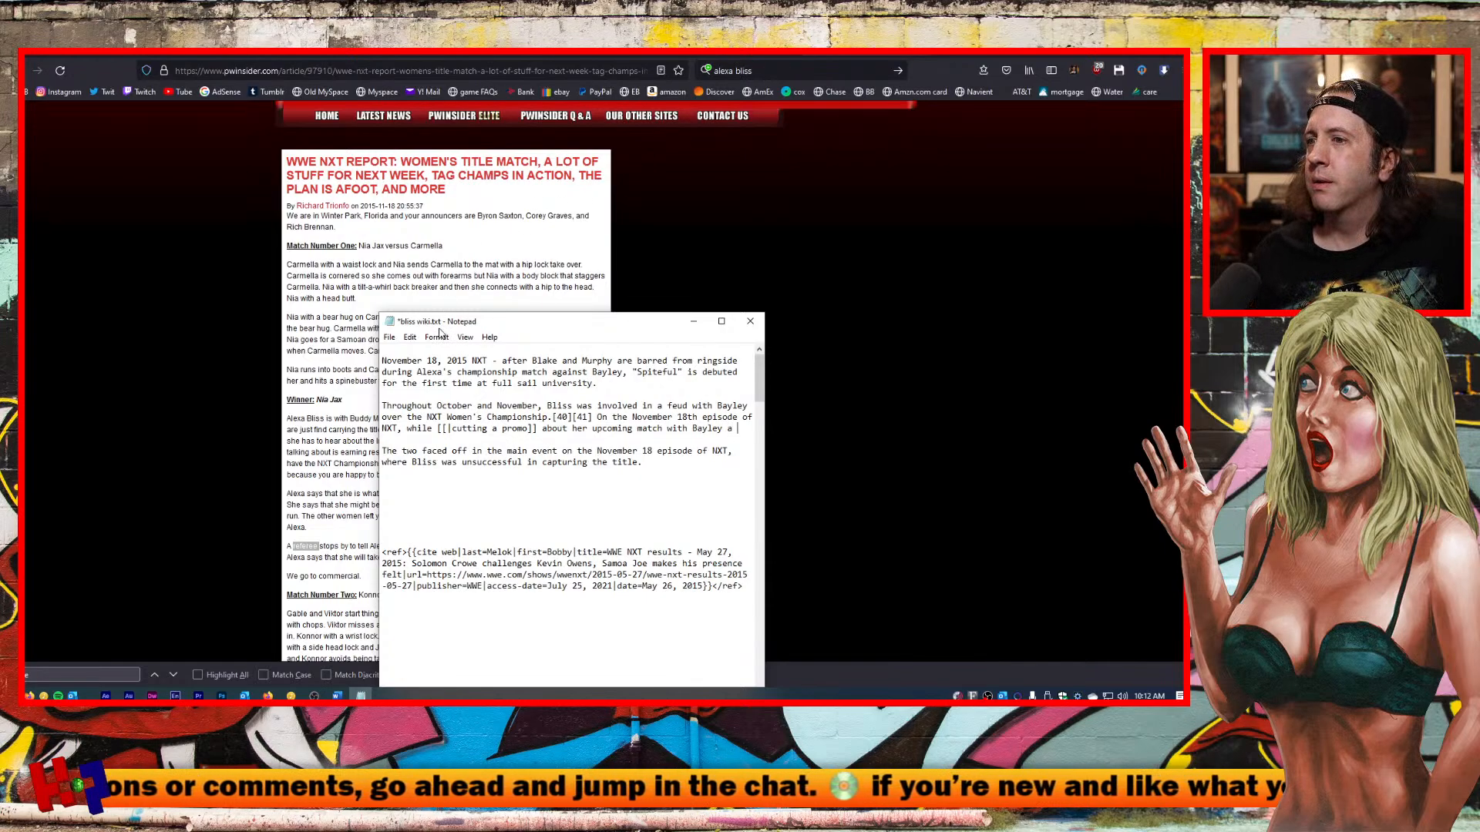
type(" referee")
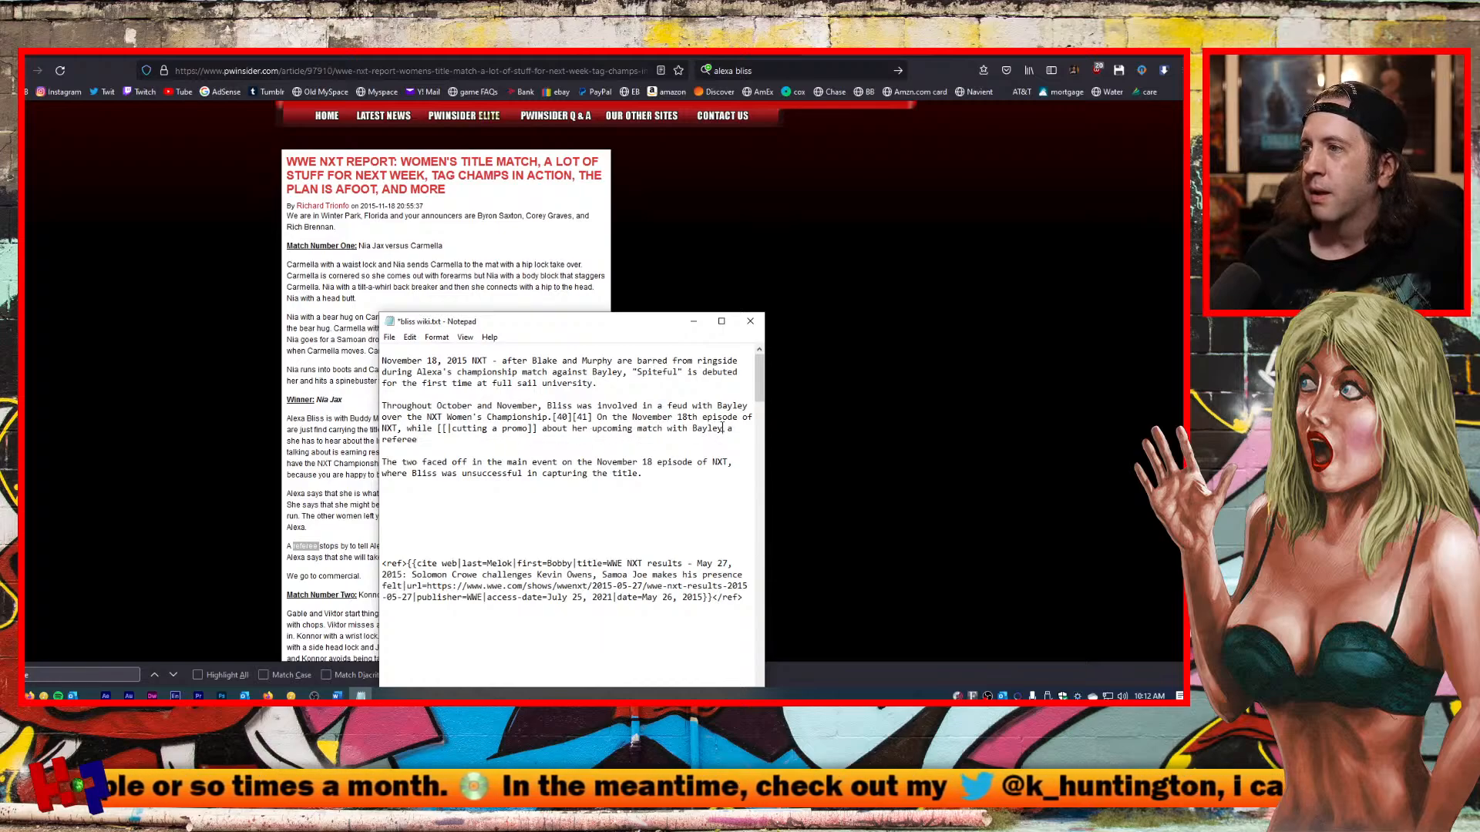
type(",")
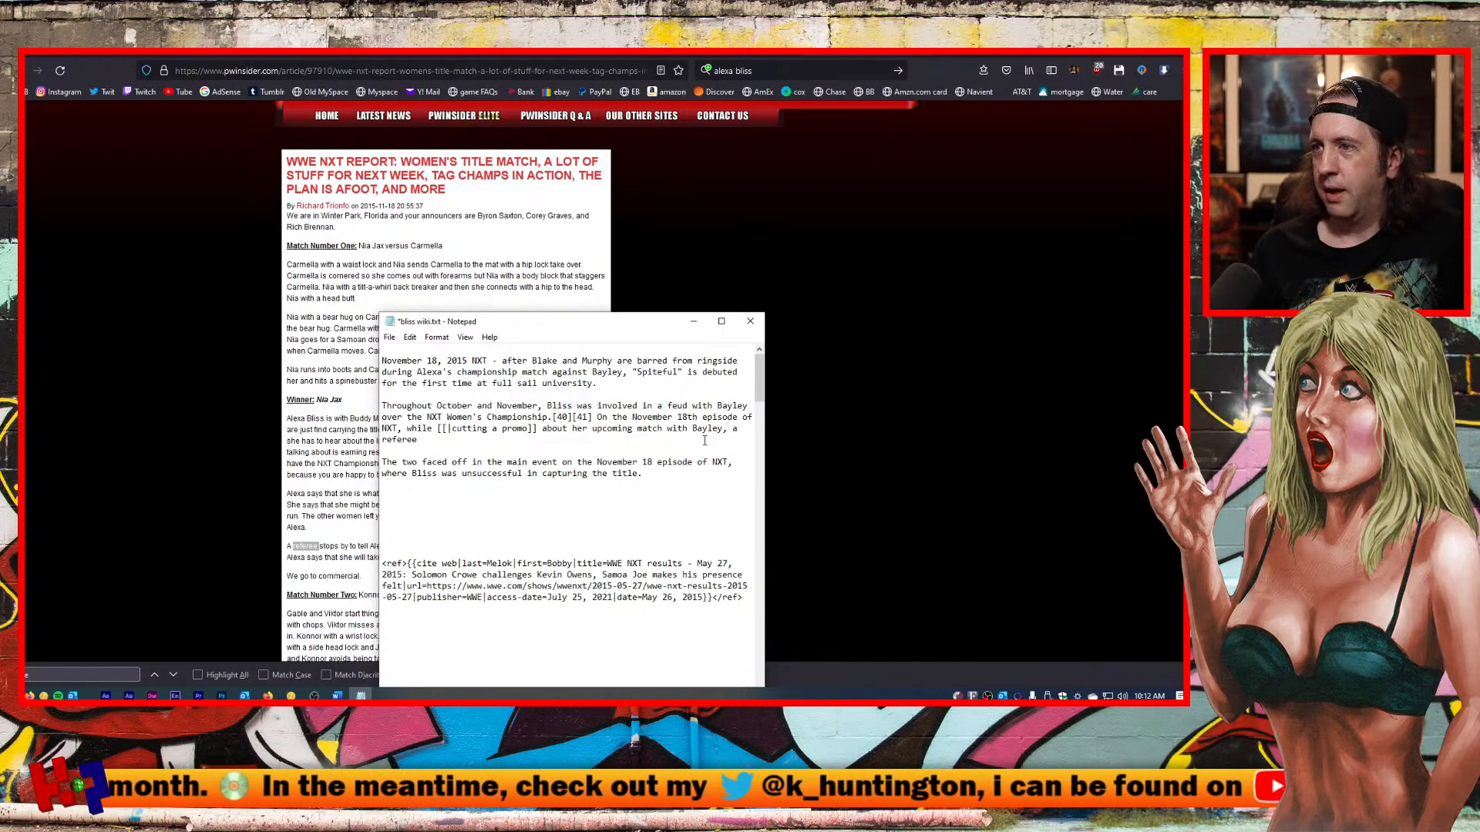
Continue the sentence with "came by to say that per william regal, blake and murphy would be barred from ringside for this match.".
type(" a referee came by")
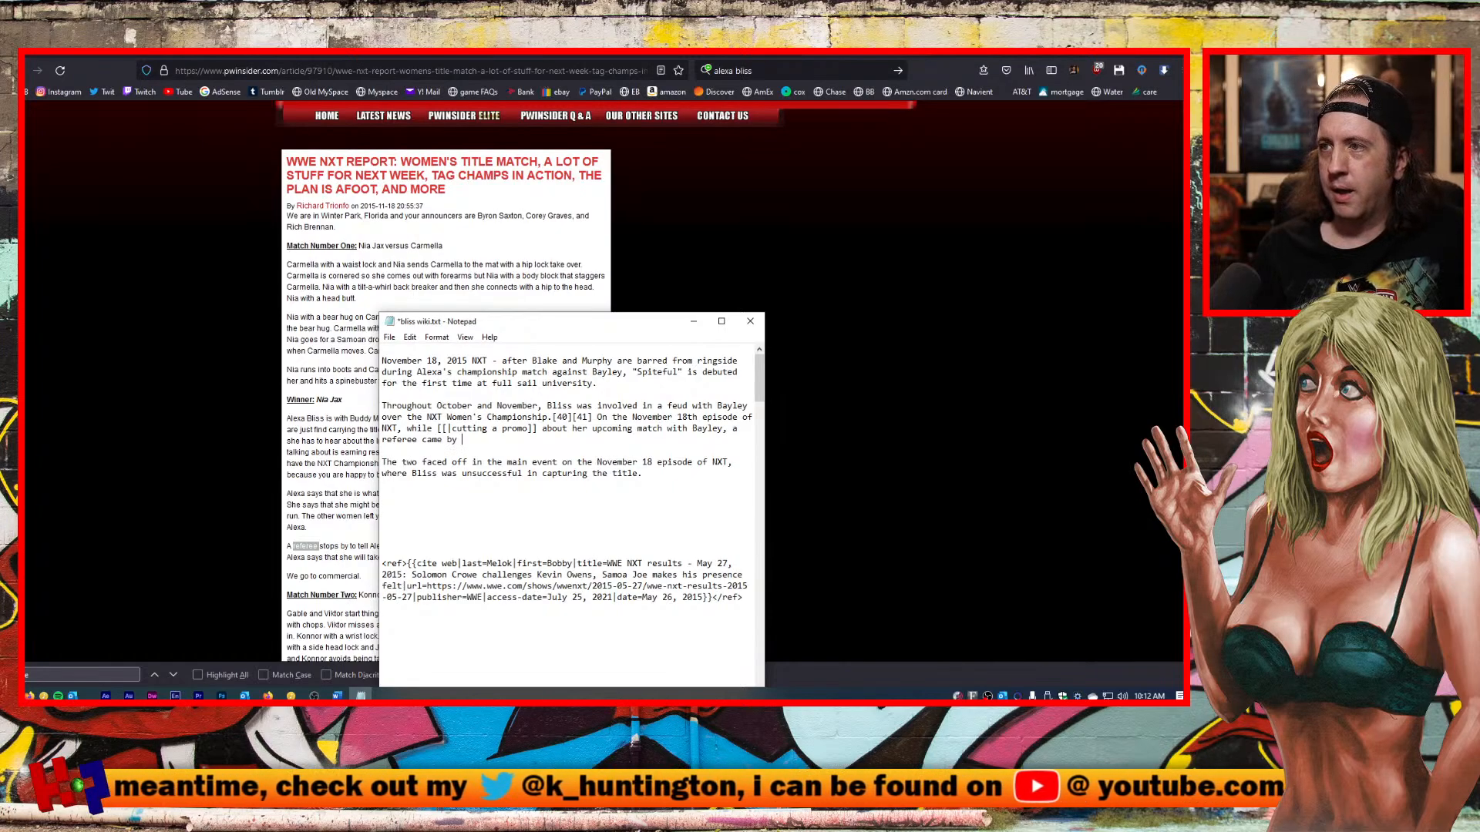
type(" to say that")
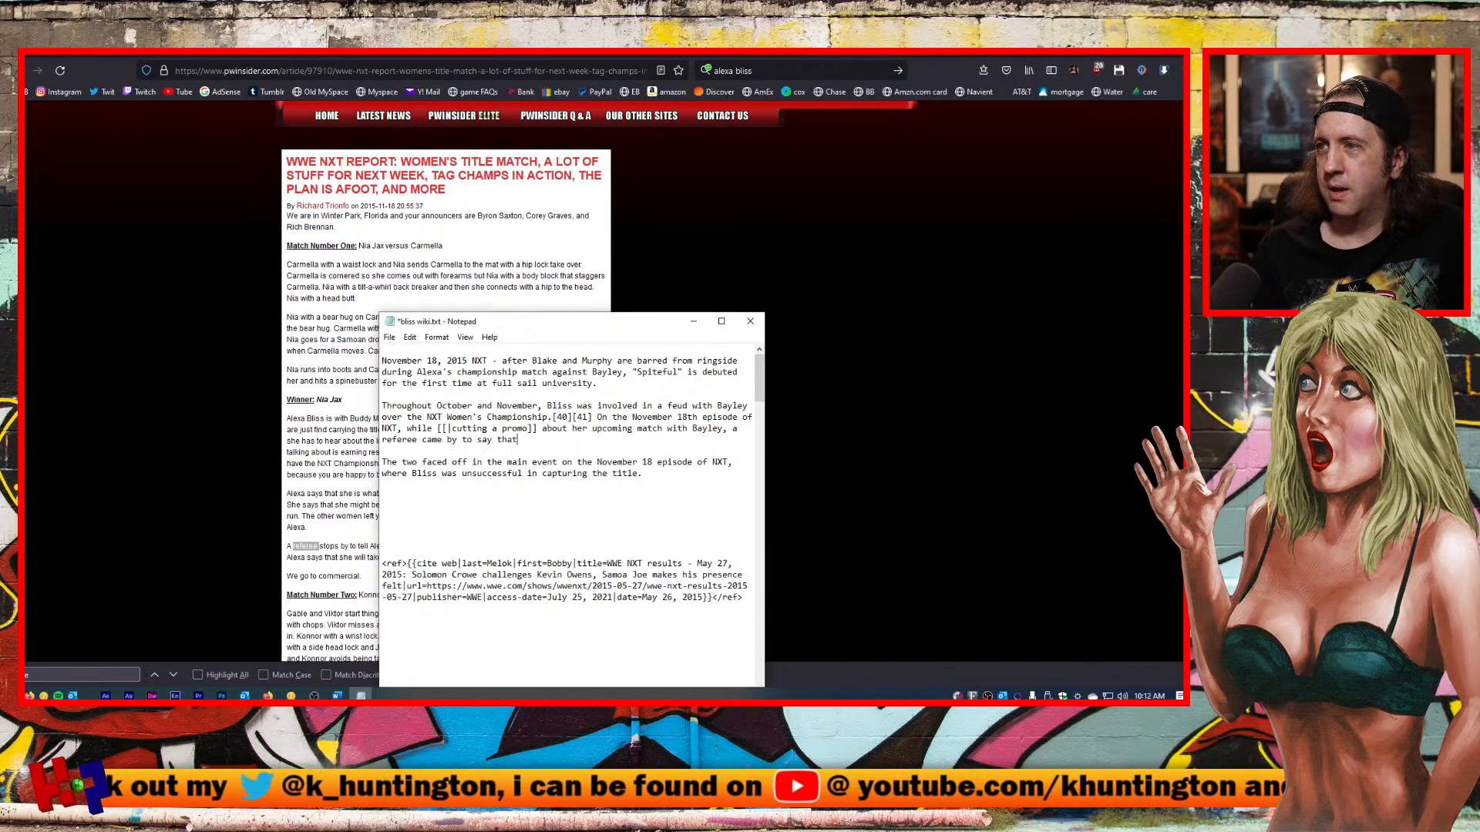
type(" per william r")
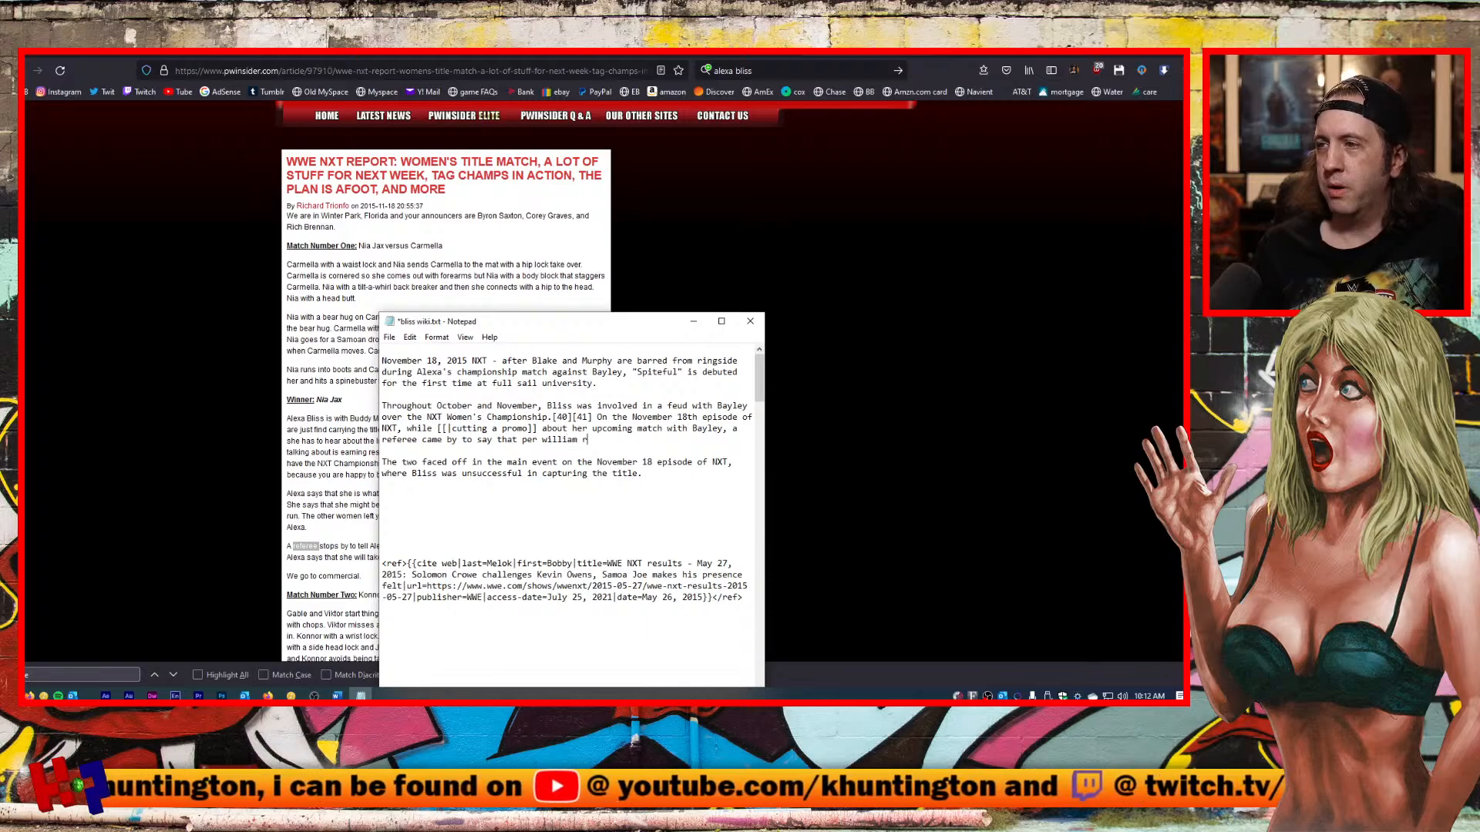
type("egal")
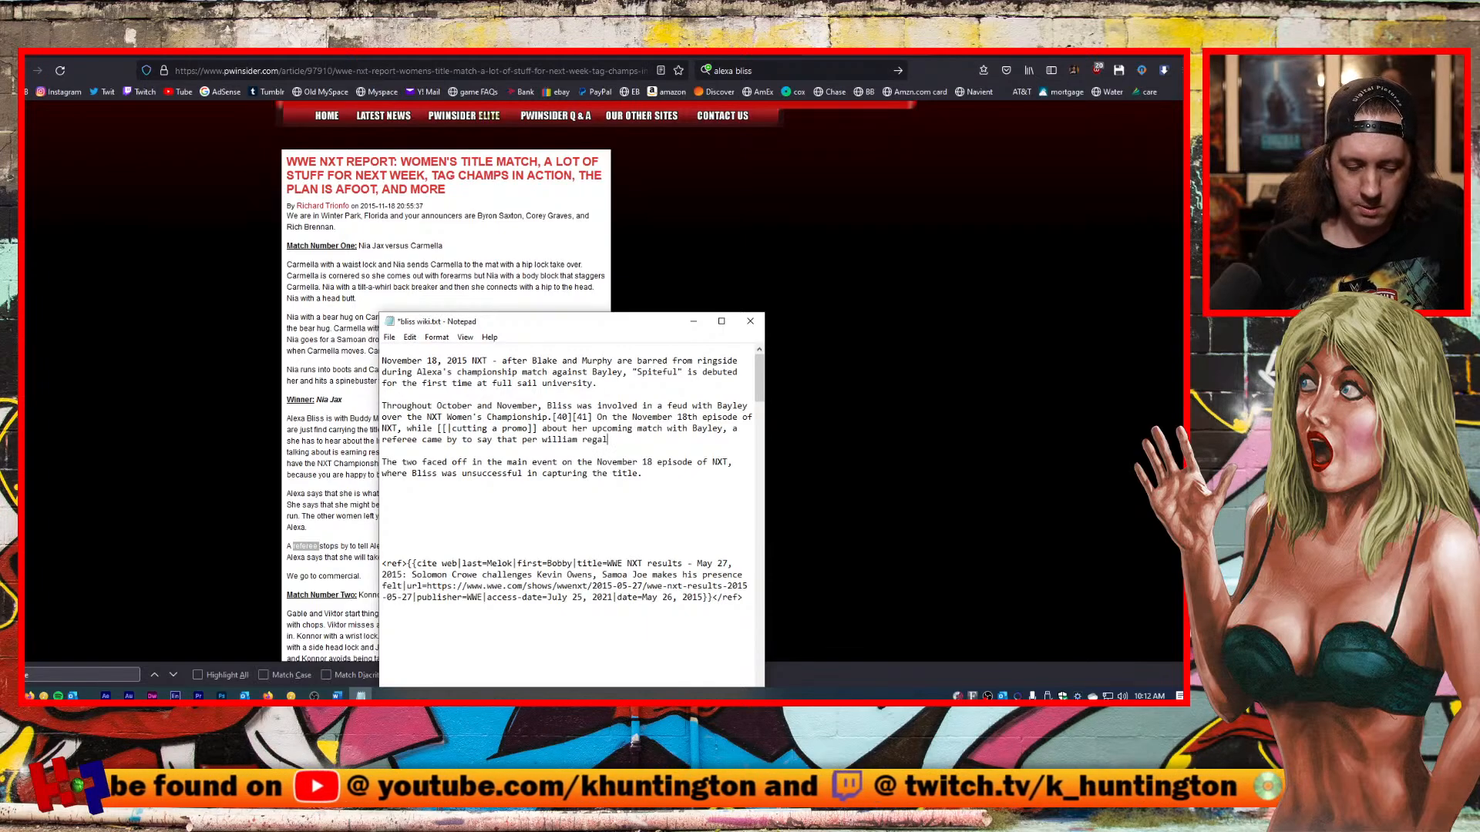
type(", blak")
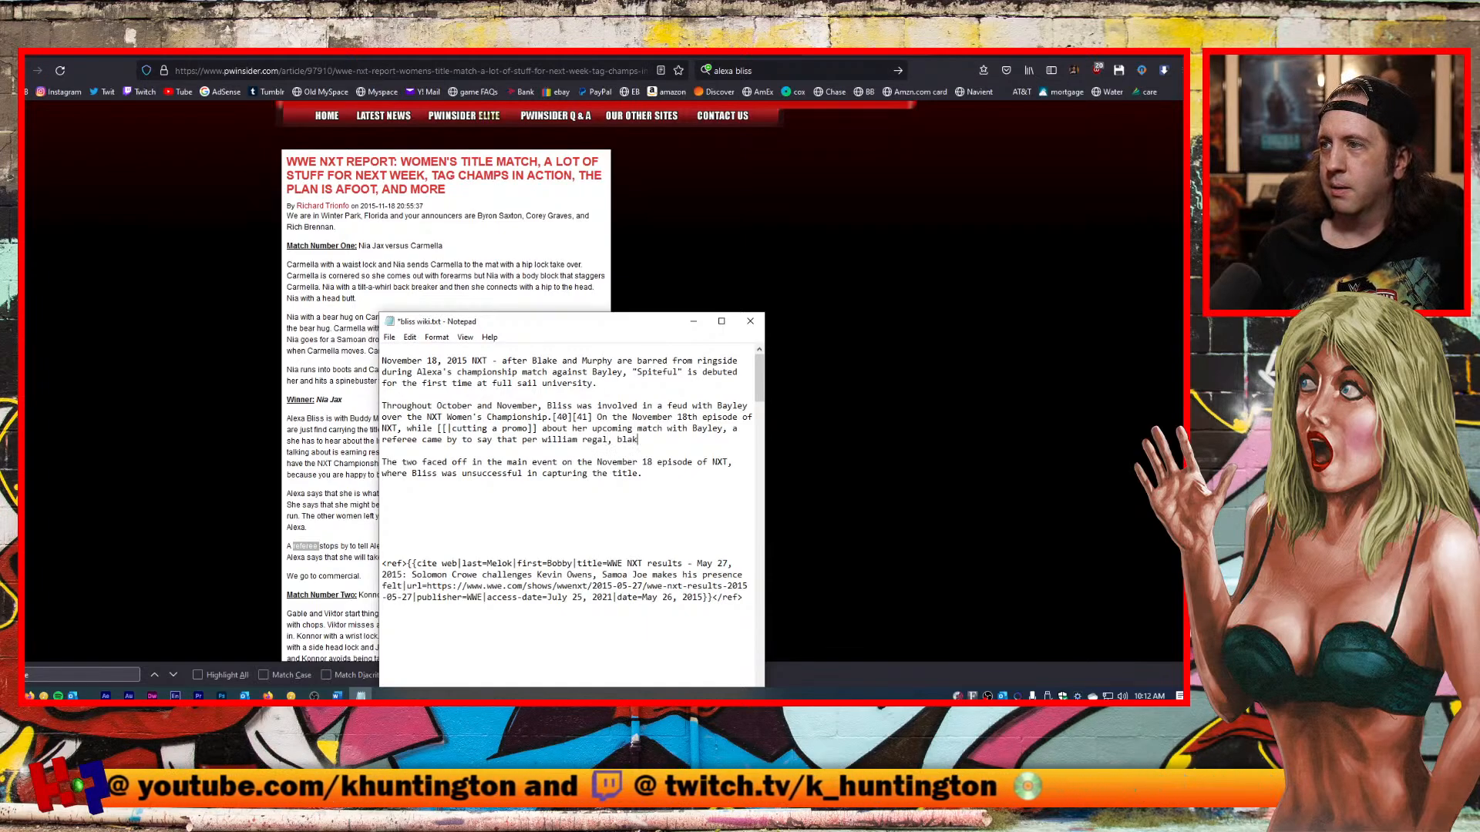
type("e and murphy would")
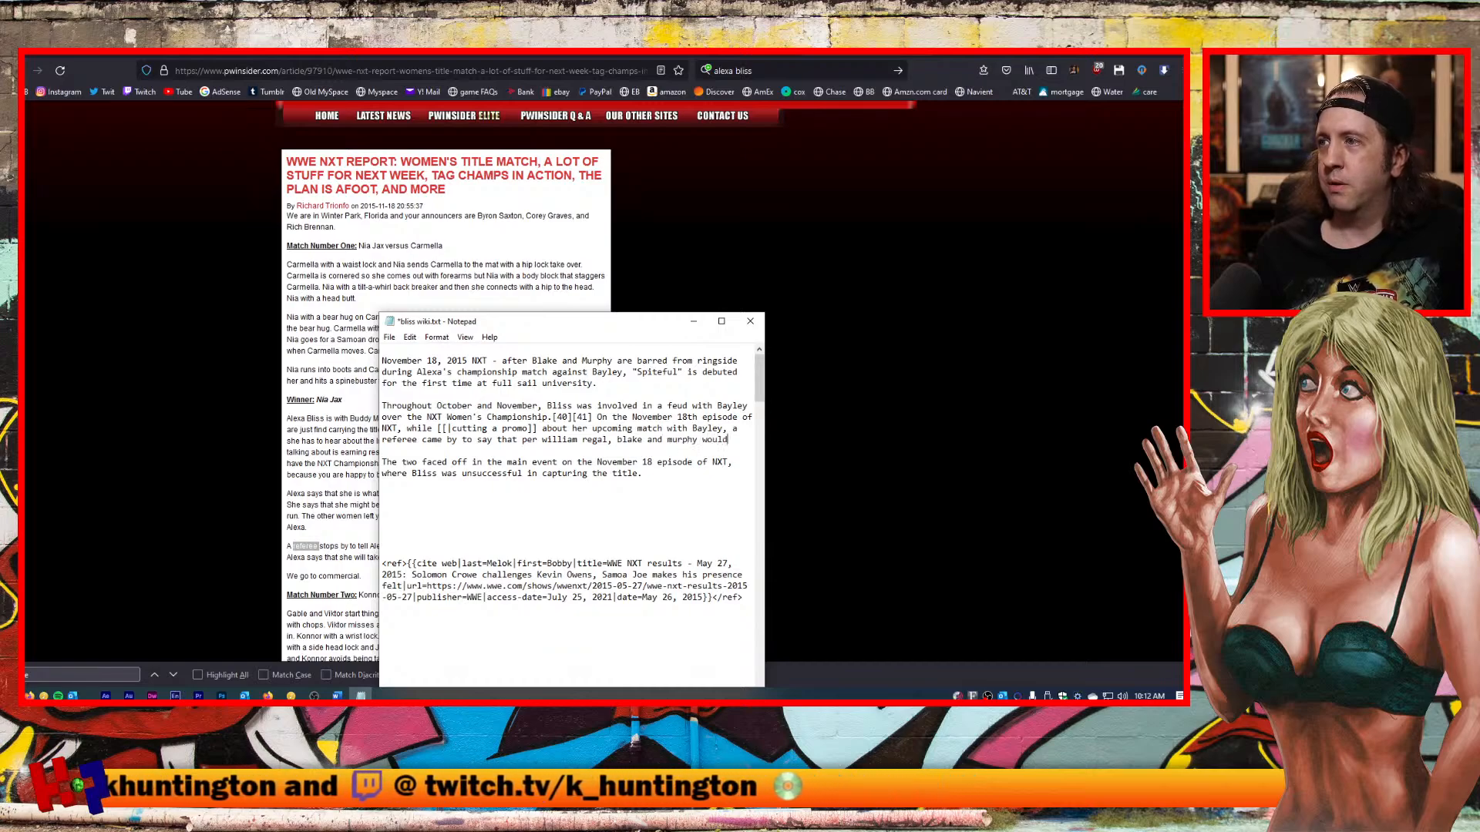
type(" be barred")
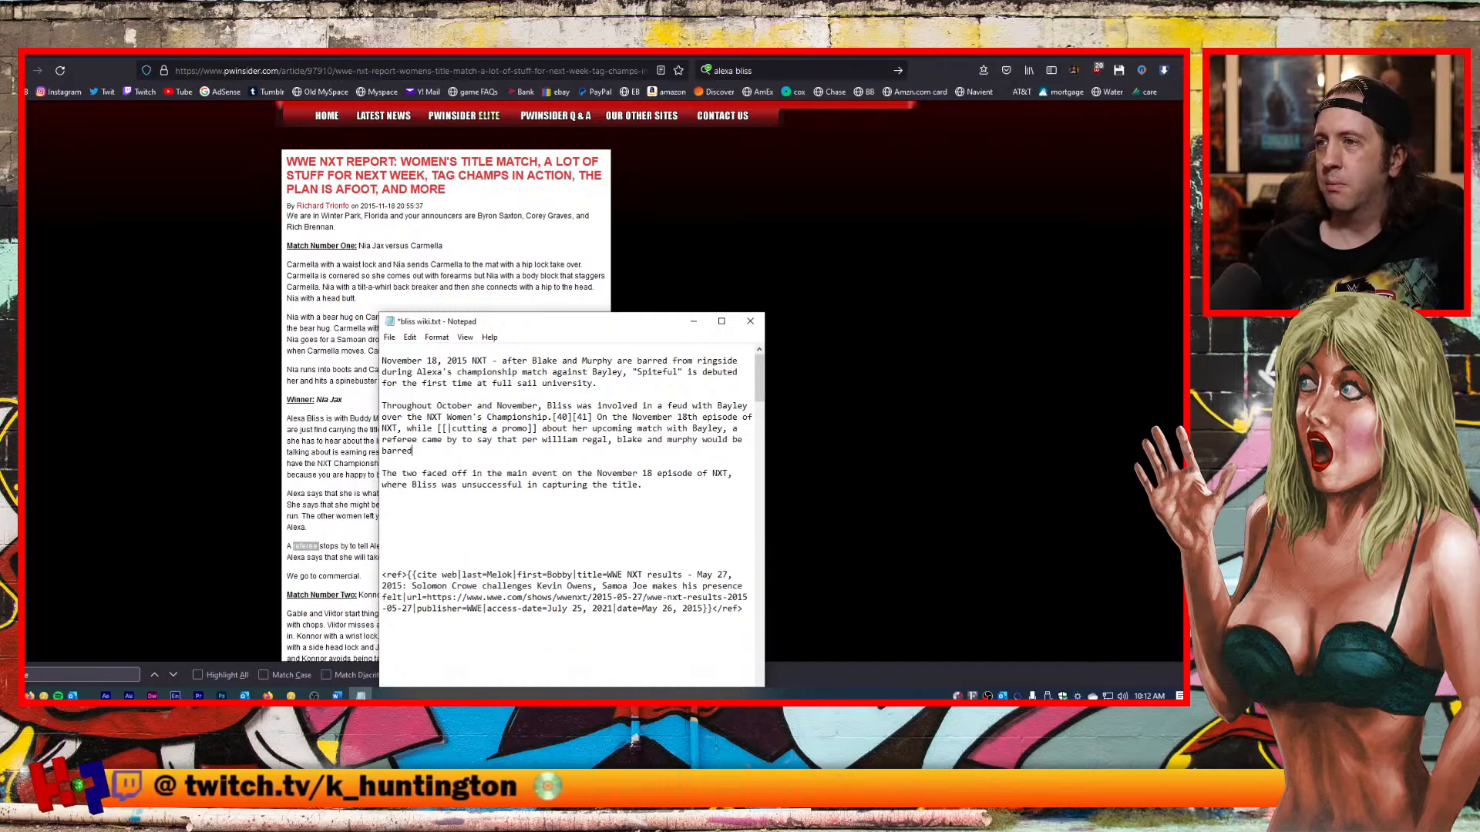
type(" from rings")
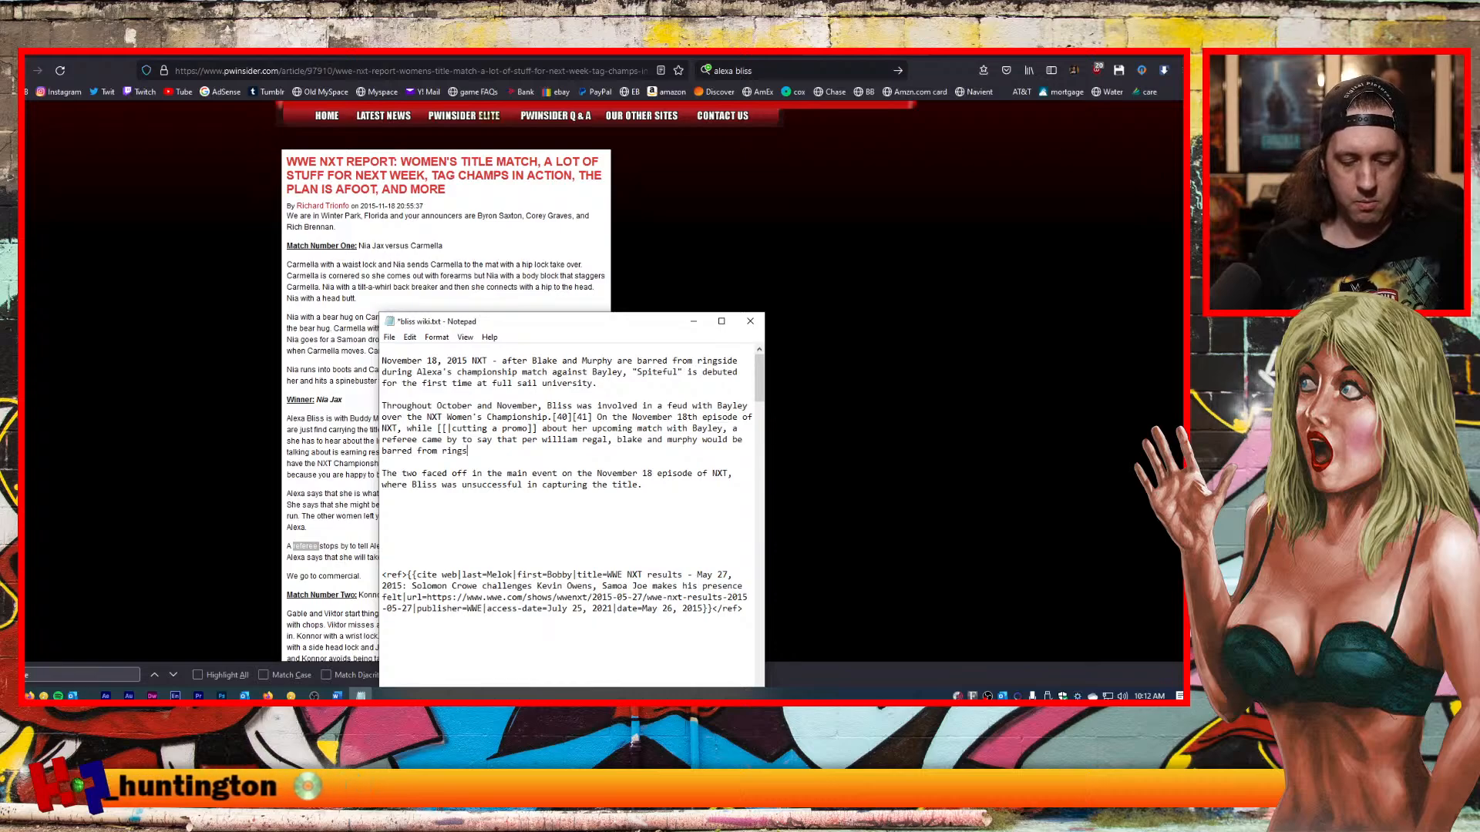
type("ide for t")
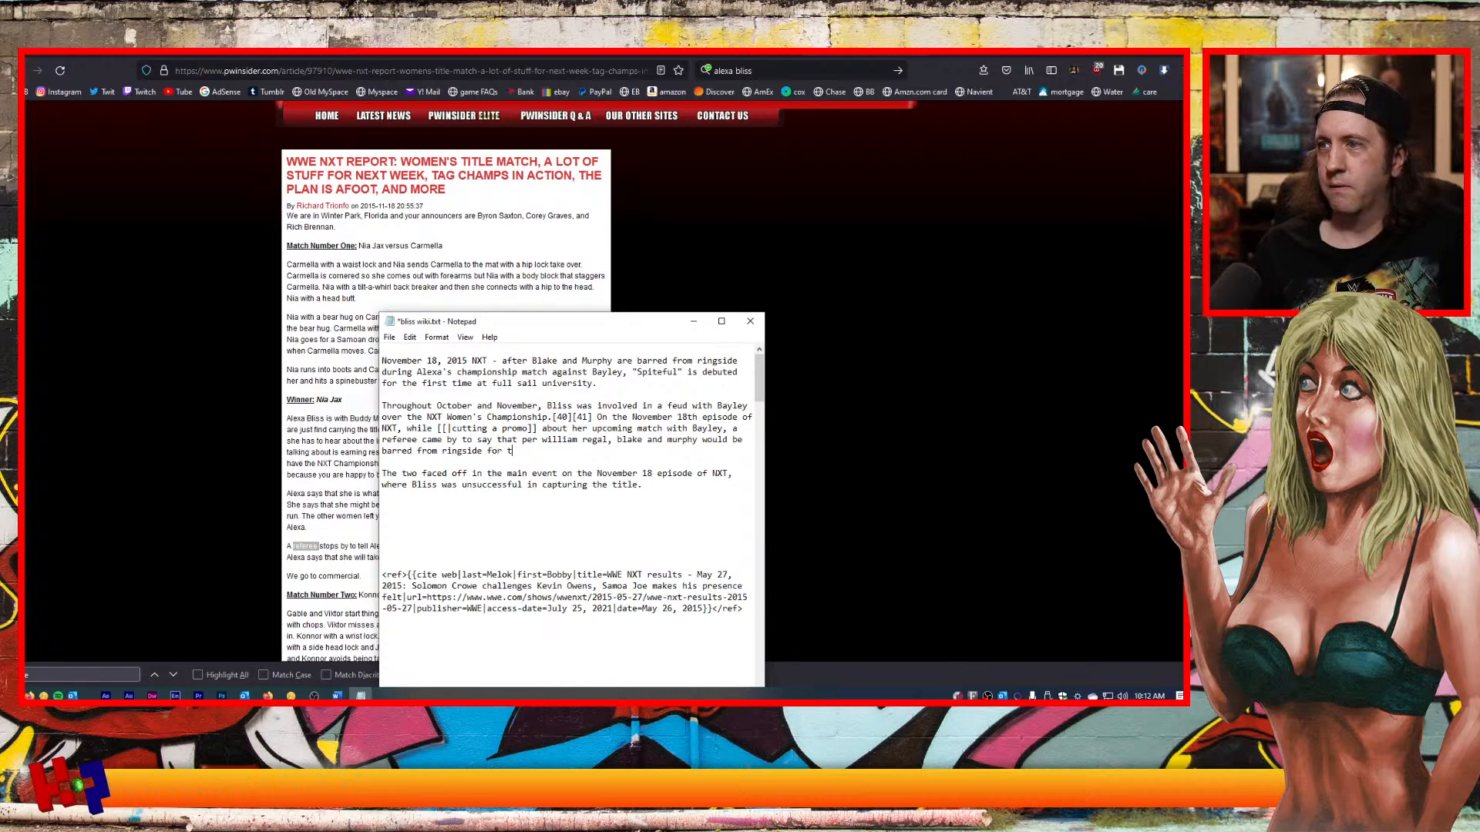
type("his match")
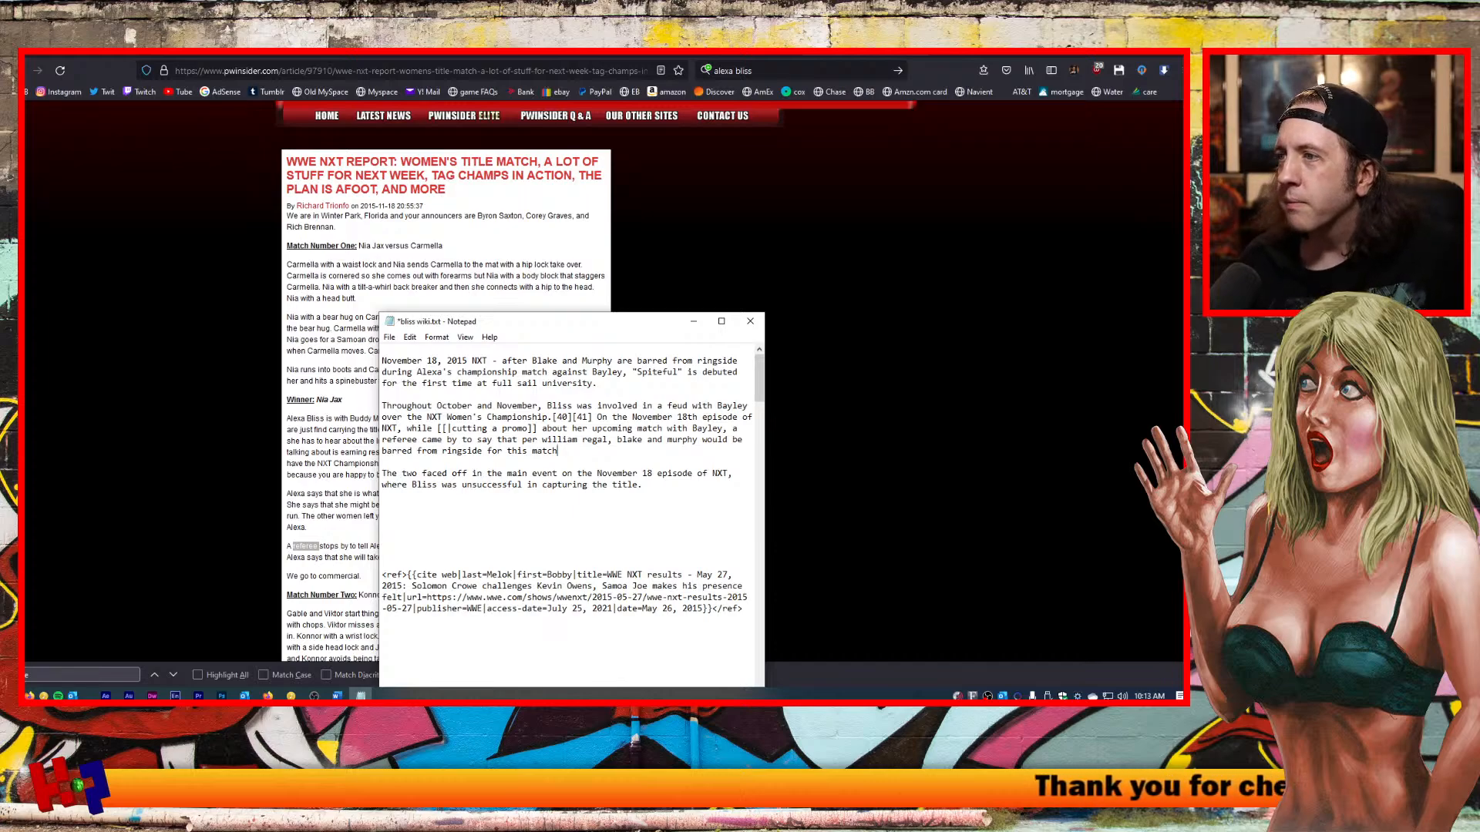
type(".")
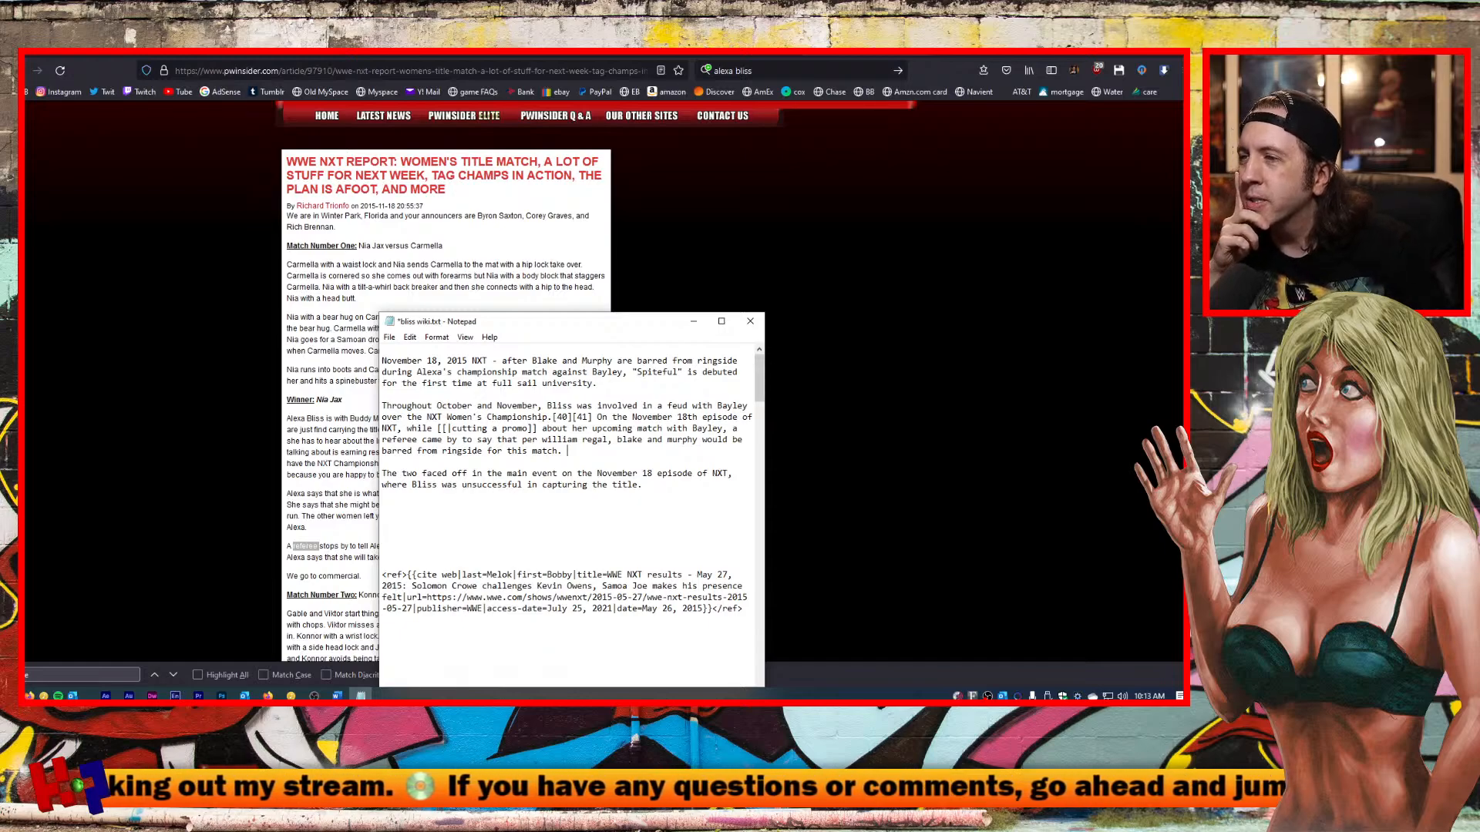
Change "barred" to "banned" in the new wording about ringside for this match.
left_click(403, 455)
key("BackSpace")
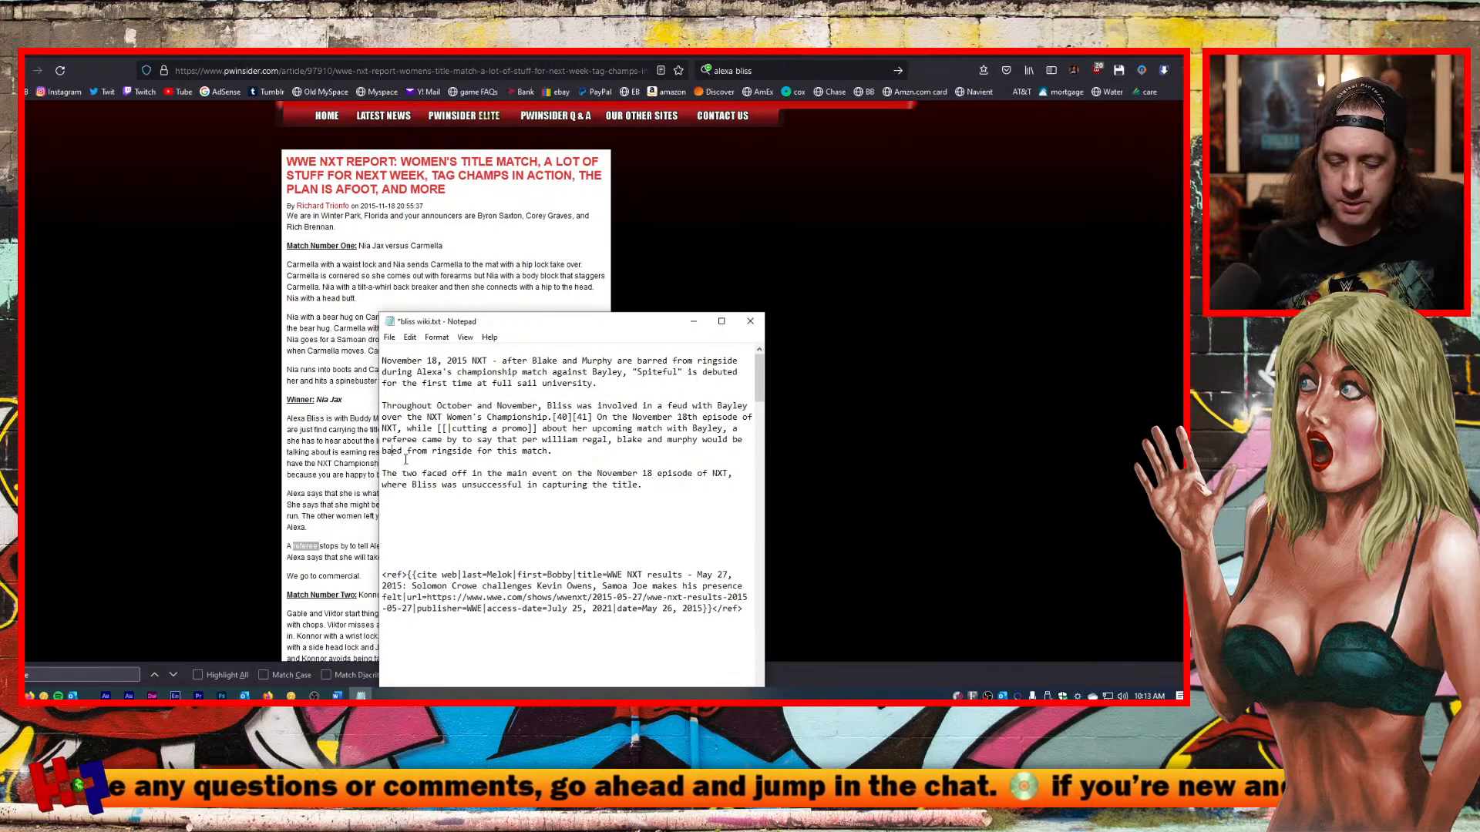
type("nn")
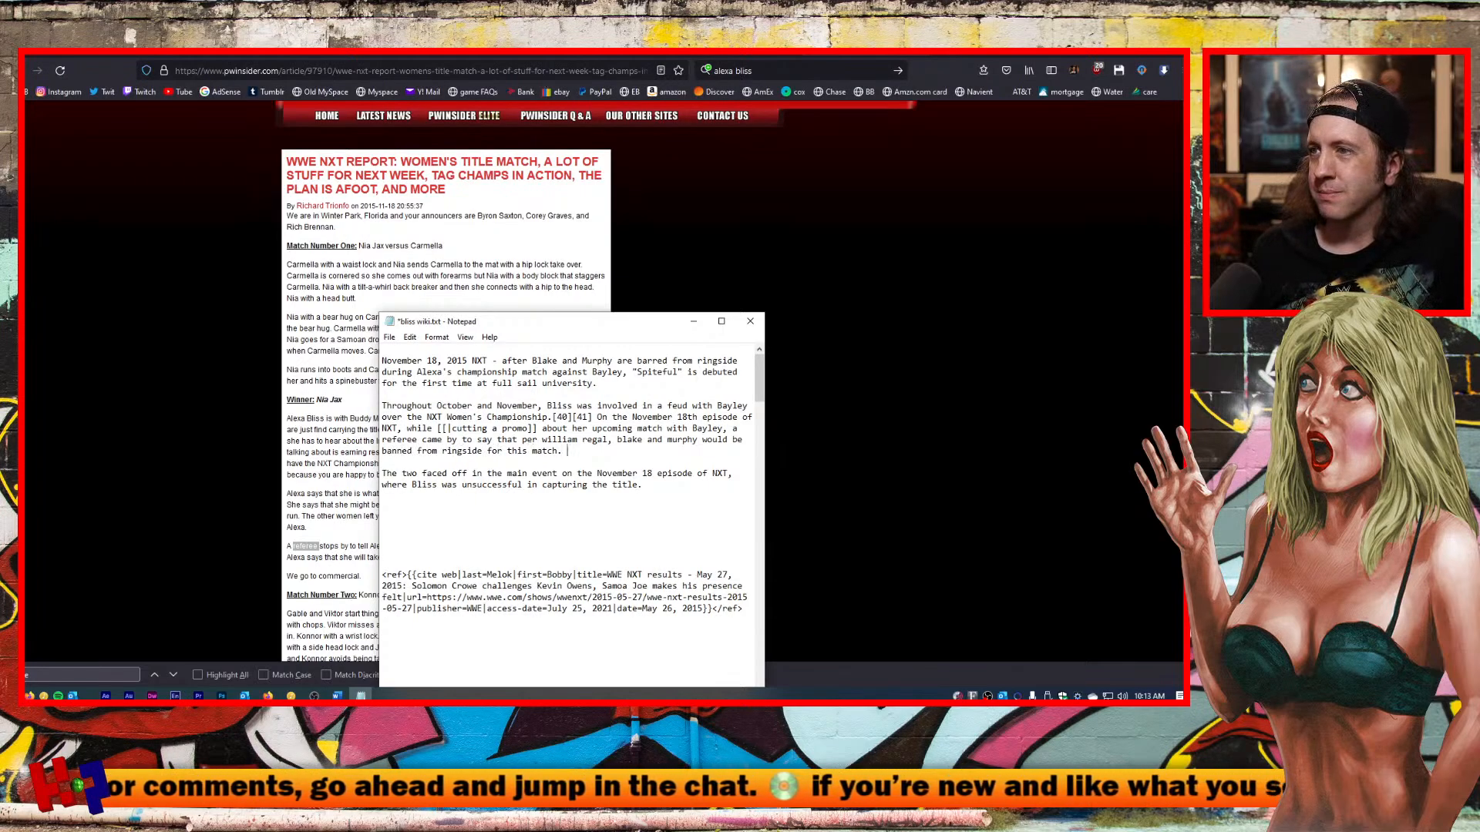
left_click(567, 451)
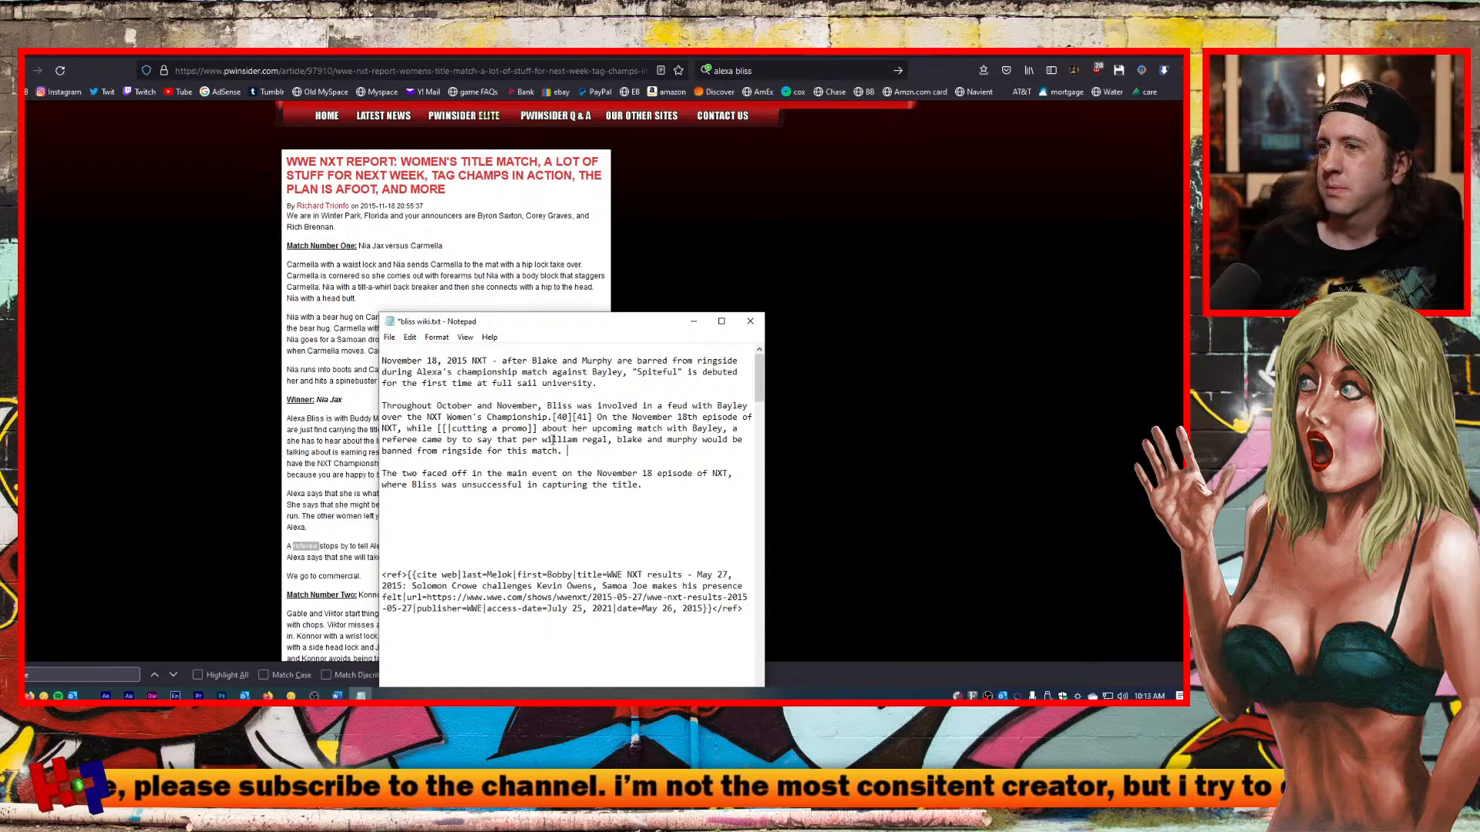
Switch to the Wikipedia home page in the browser and search for "william re".
left_click(345, 505)
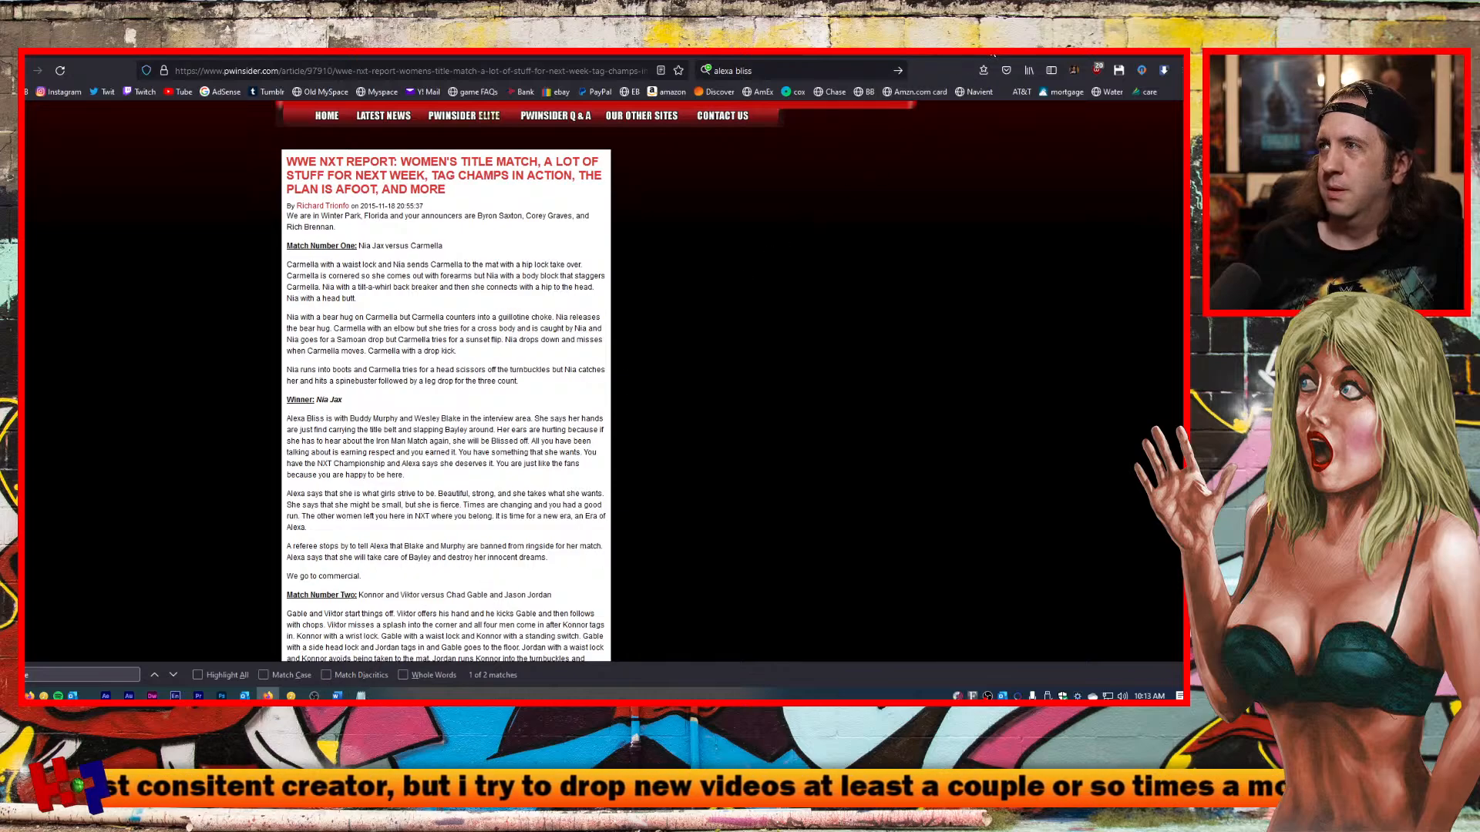
left_click(565, 56)
left_click(485, 412)
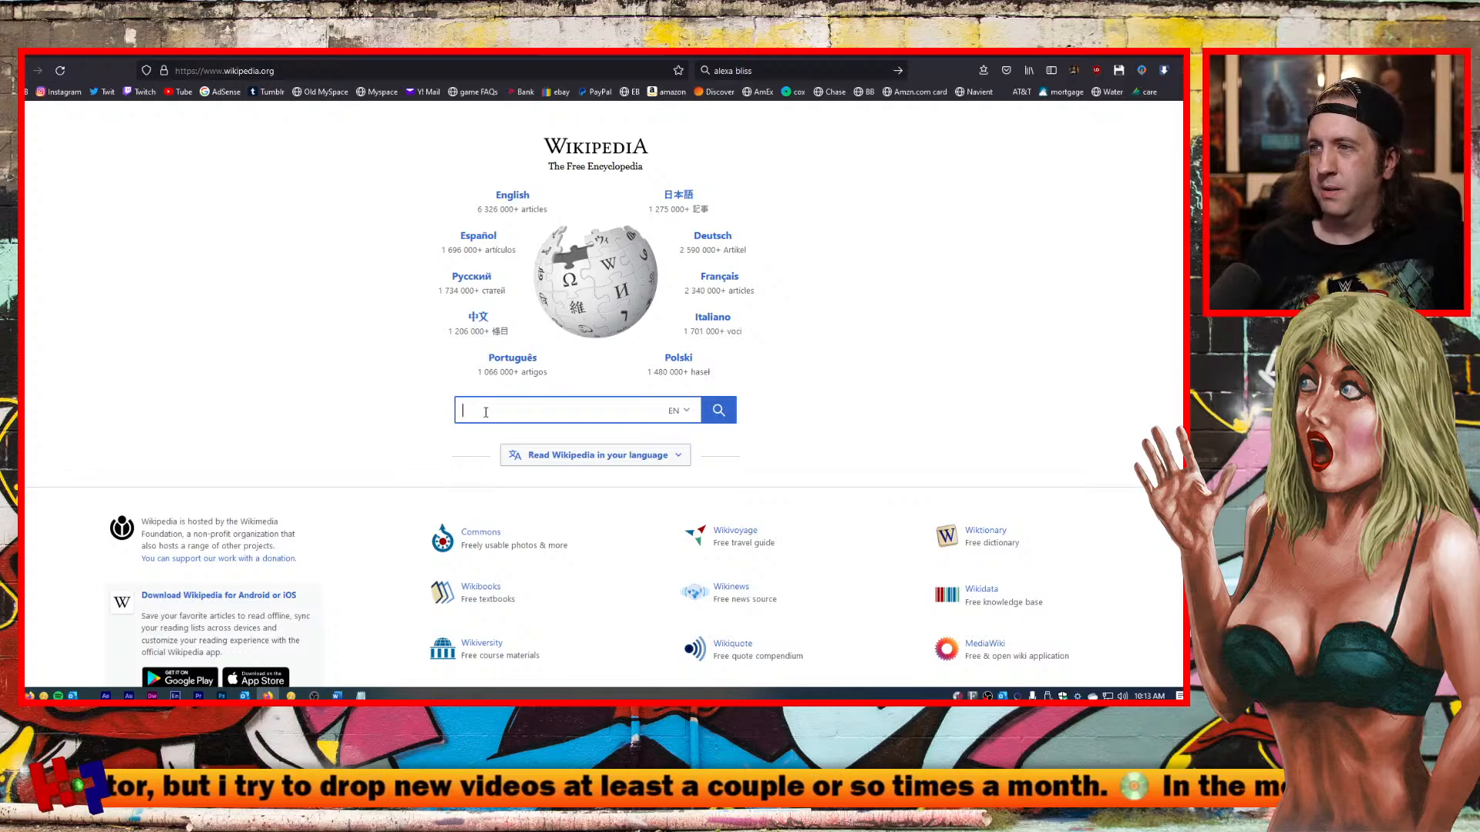
type("william re")
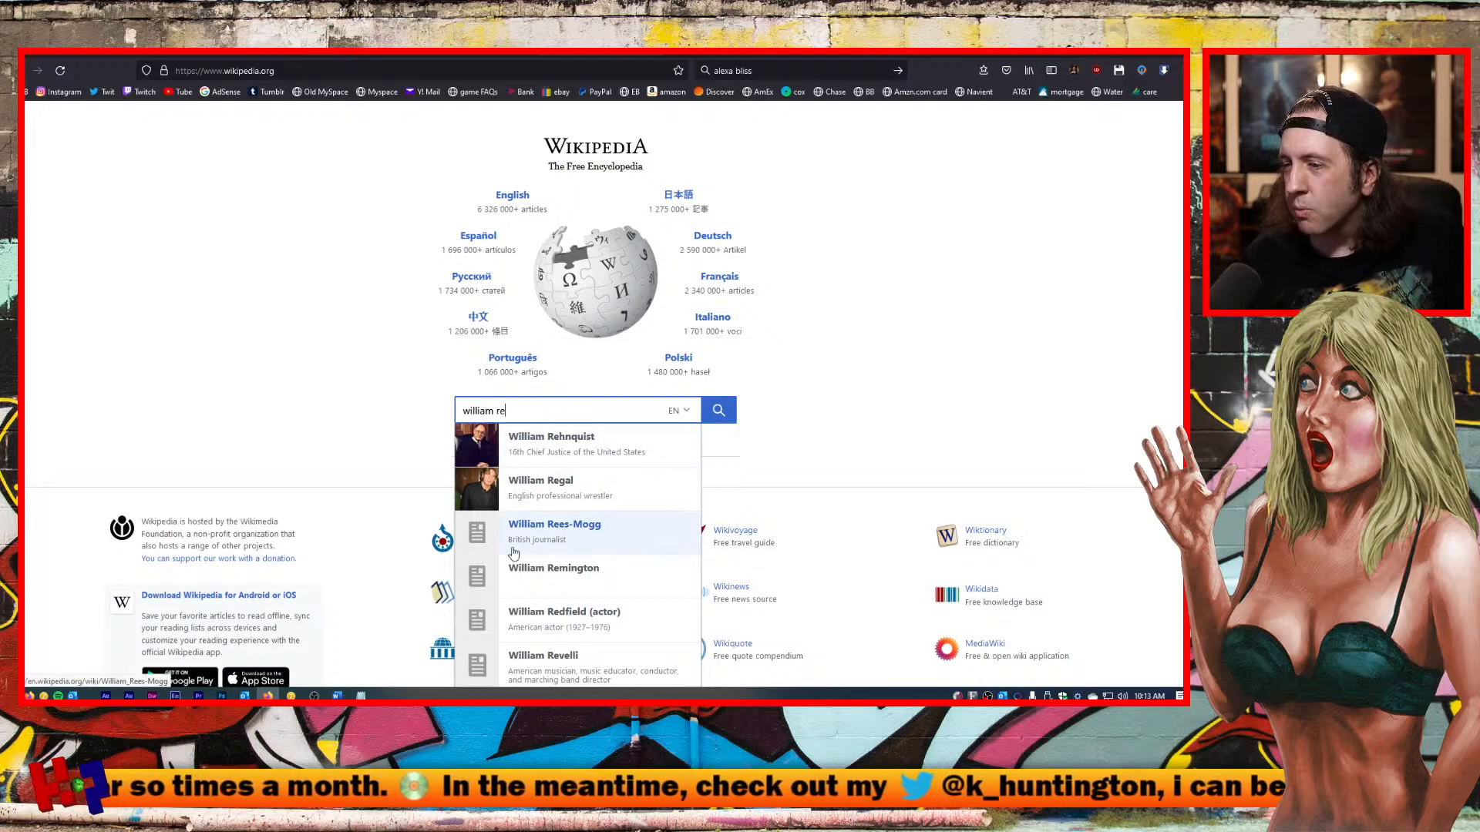
Return to the Notepad draft and capitalize the name as "William Regal".
left_click(360, 696)
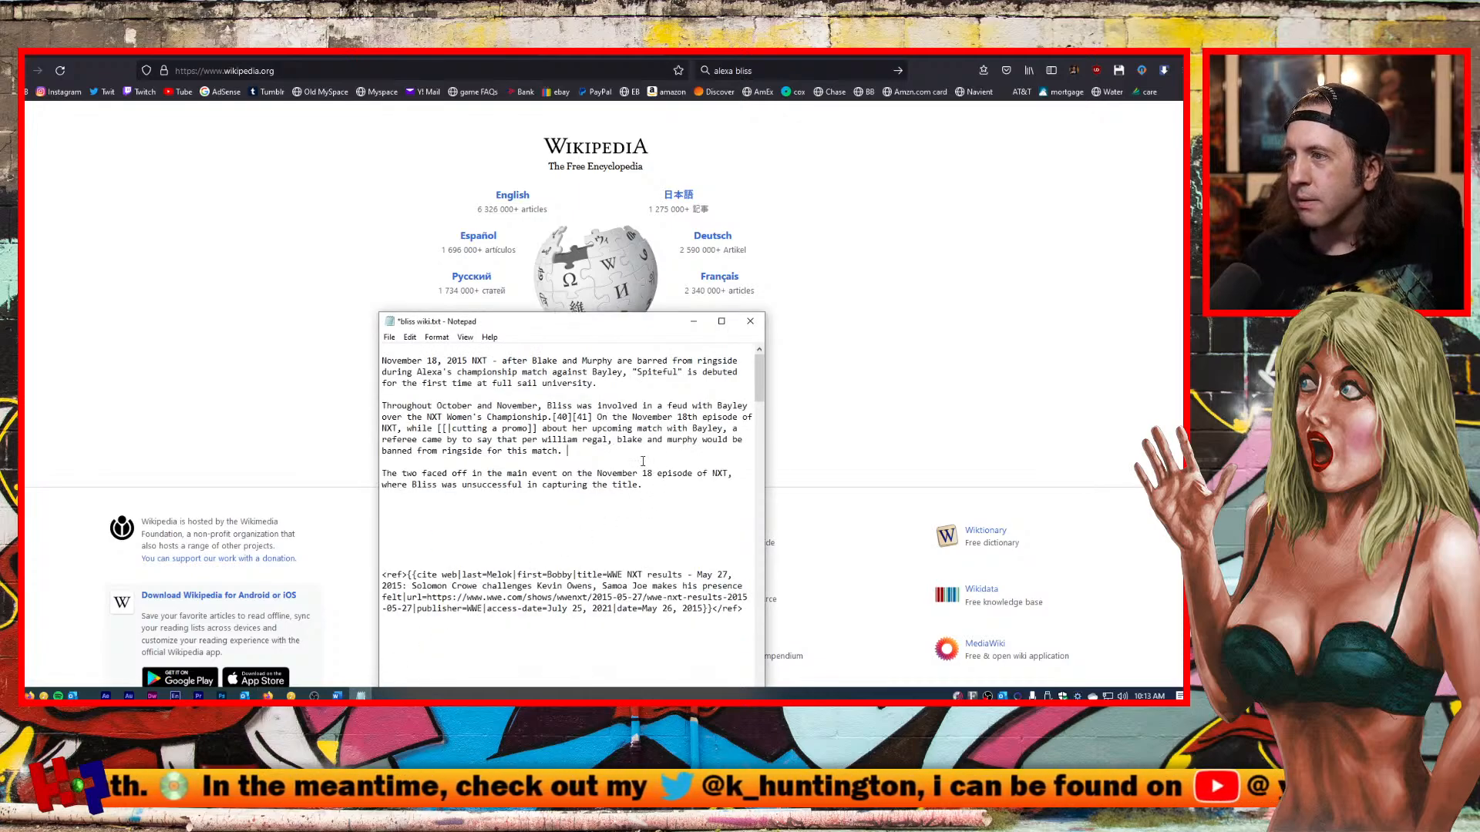
key("Delete")
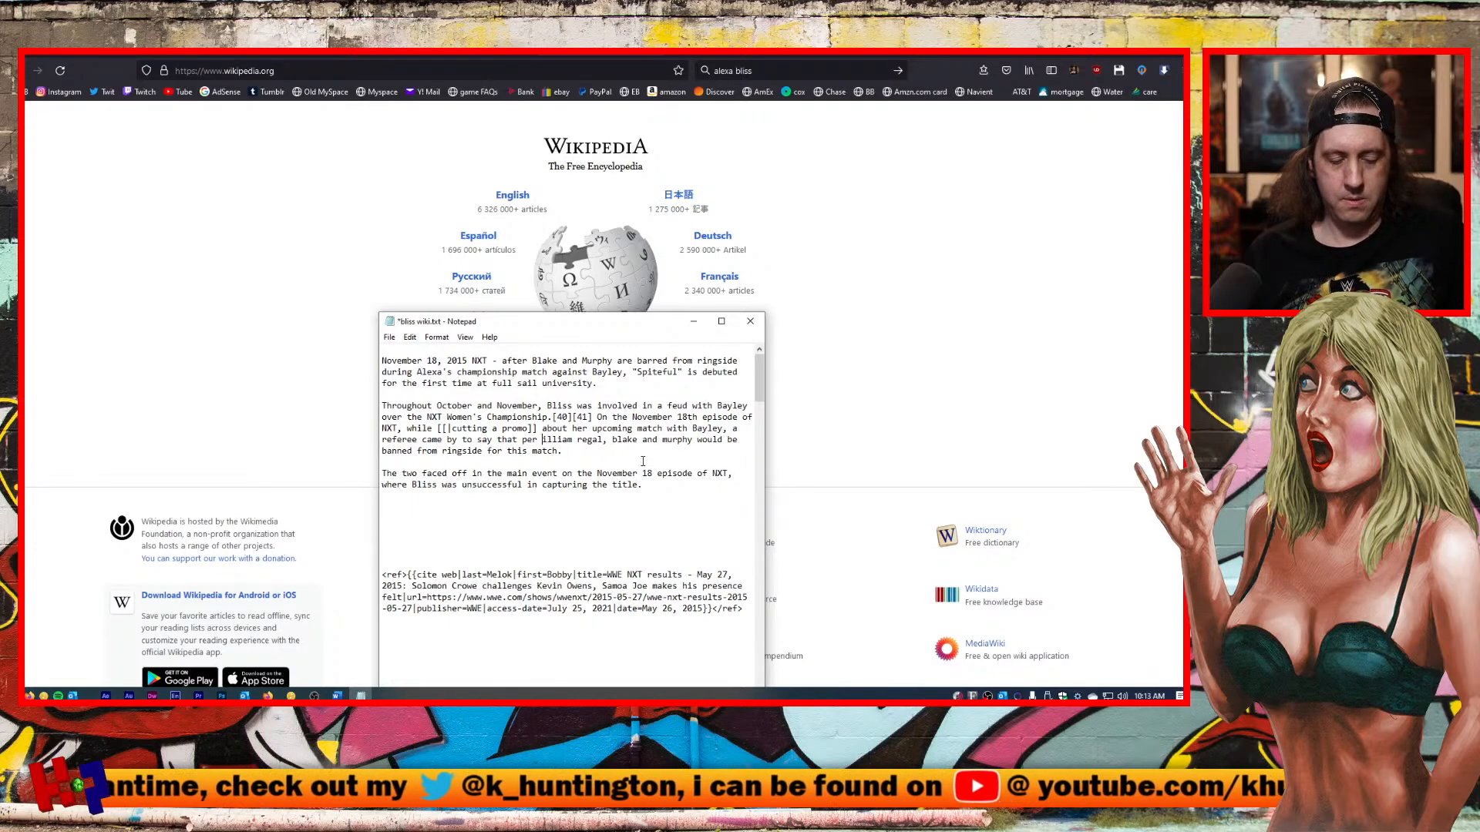
type("W")
left_click(582, 439)
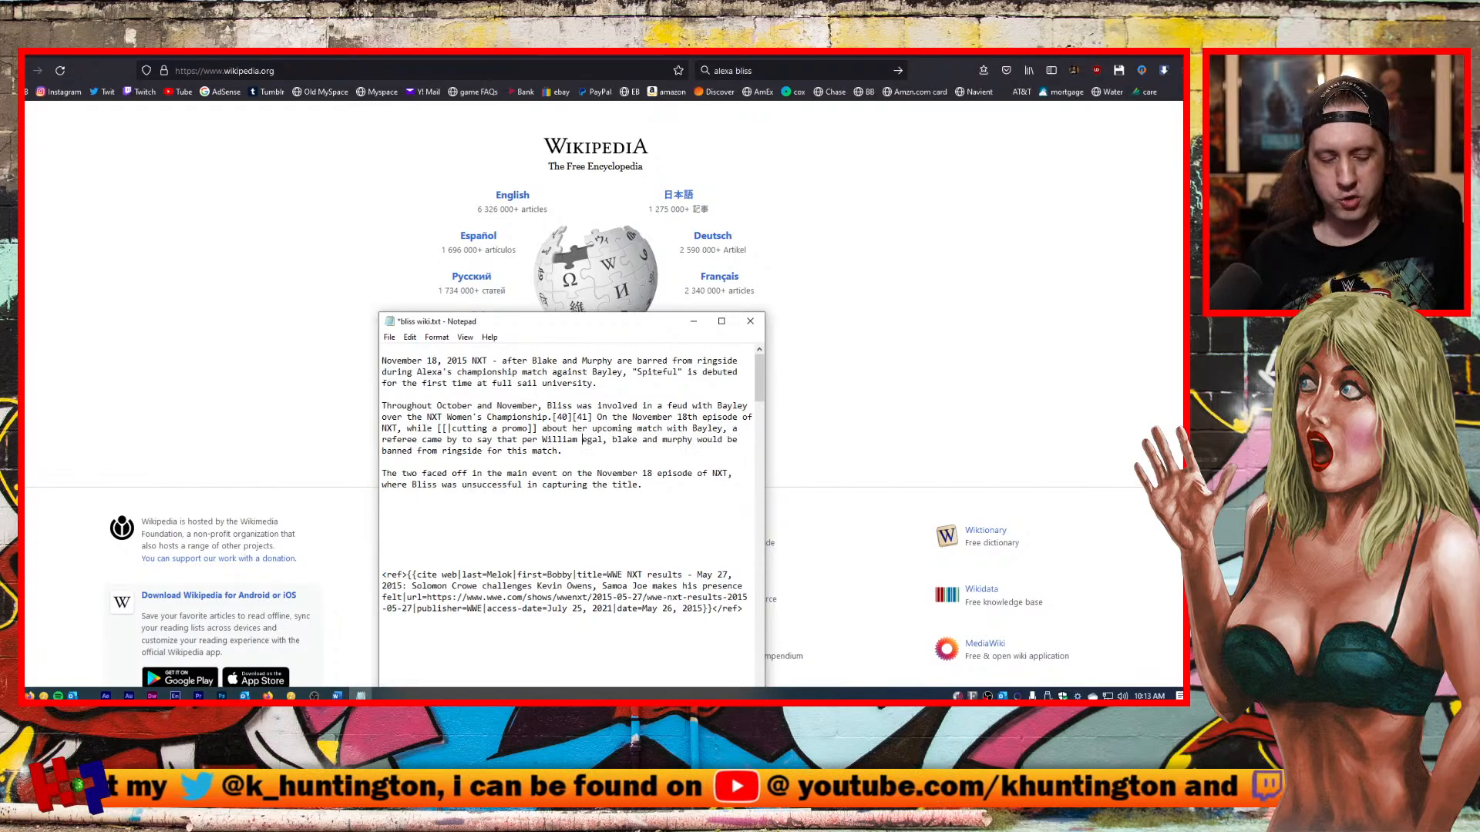
key("Delete")
type("R")
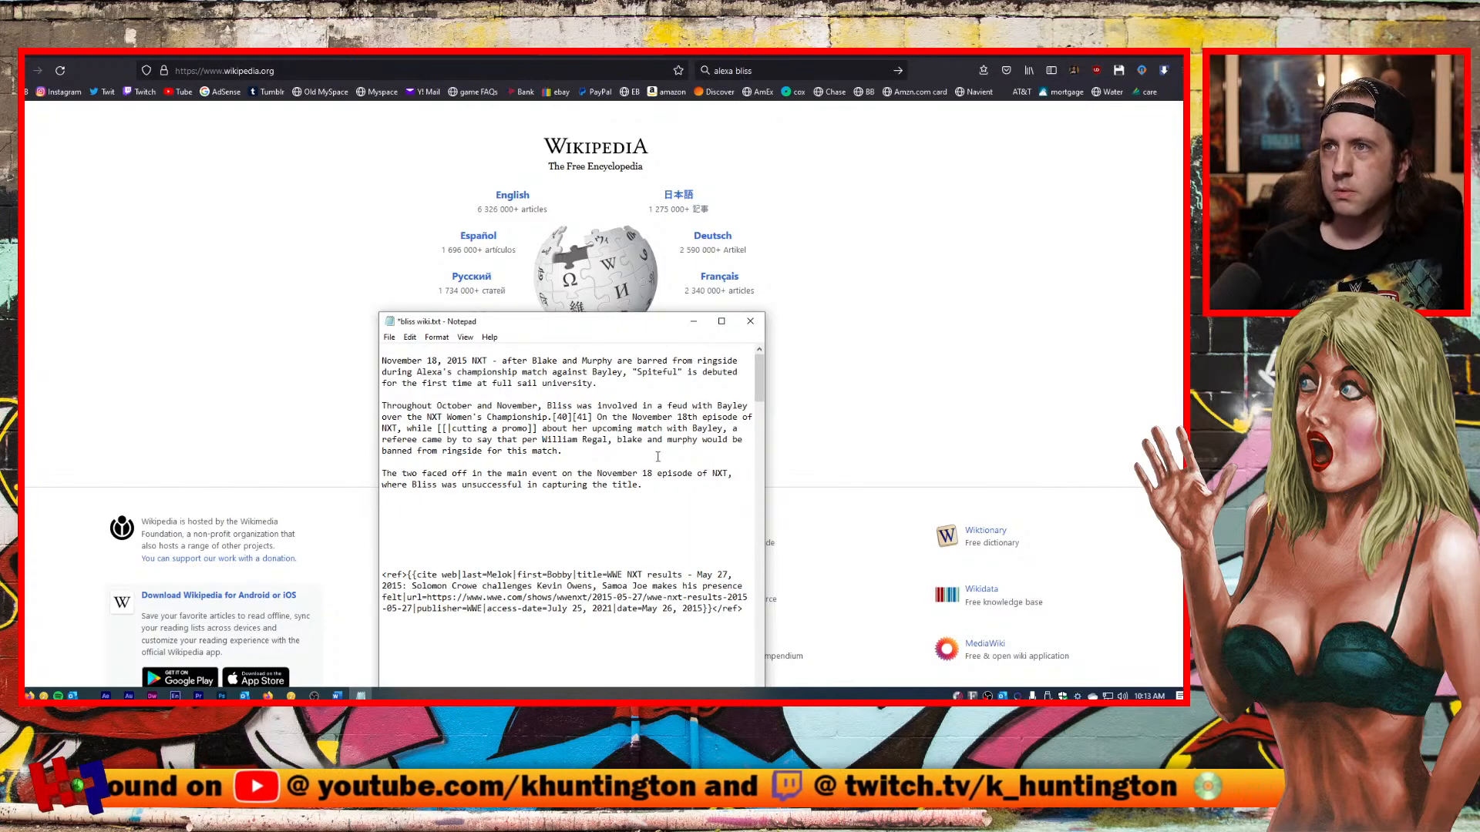
Open William Regal's Wikipedia article from the browser's search suggestions and select "William_Regal" in the page address.
key("alt+Tab")
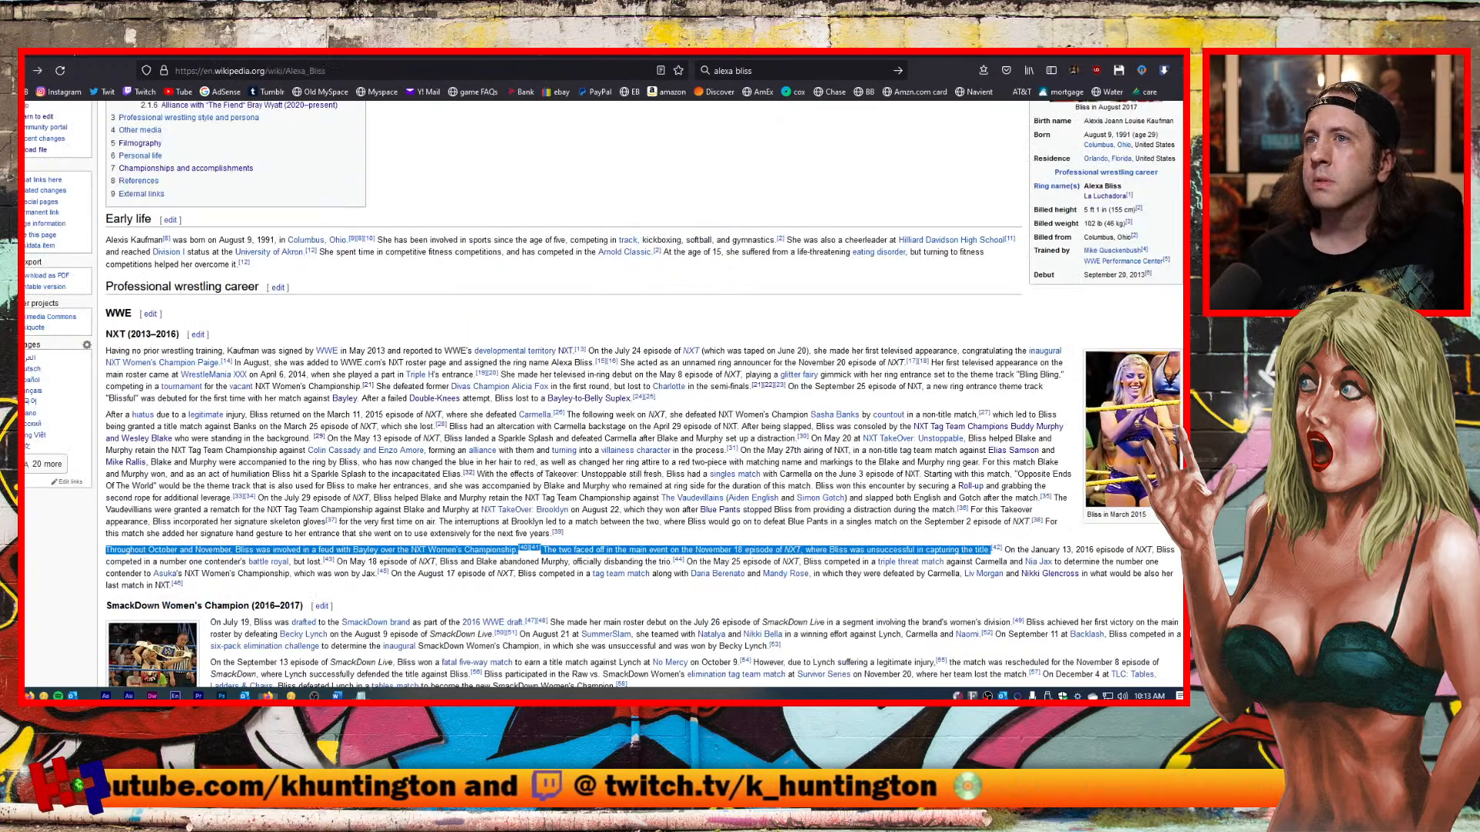
scroll(552, 231, "up", 3)
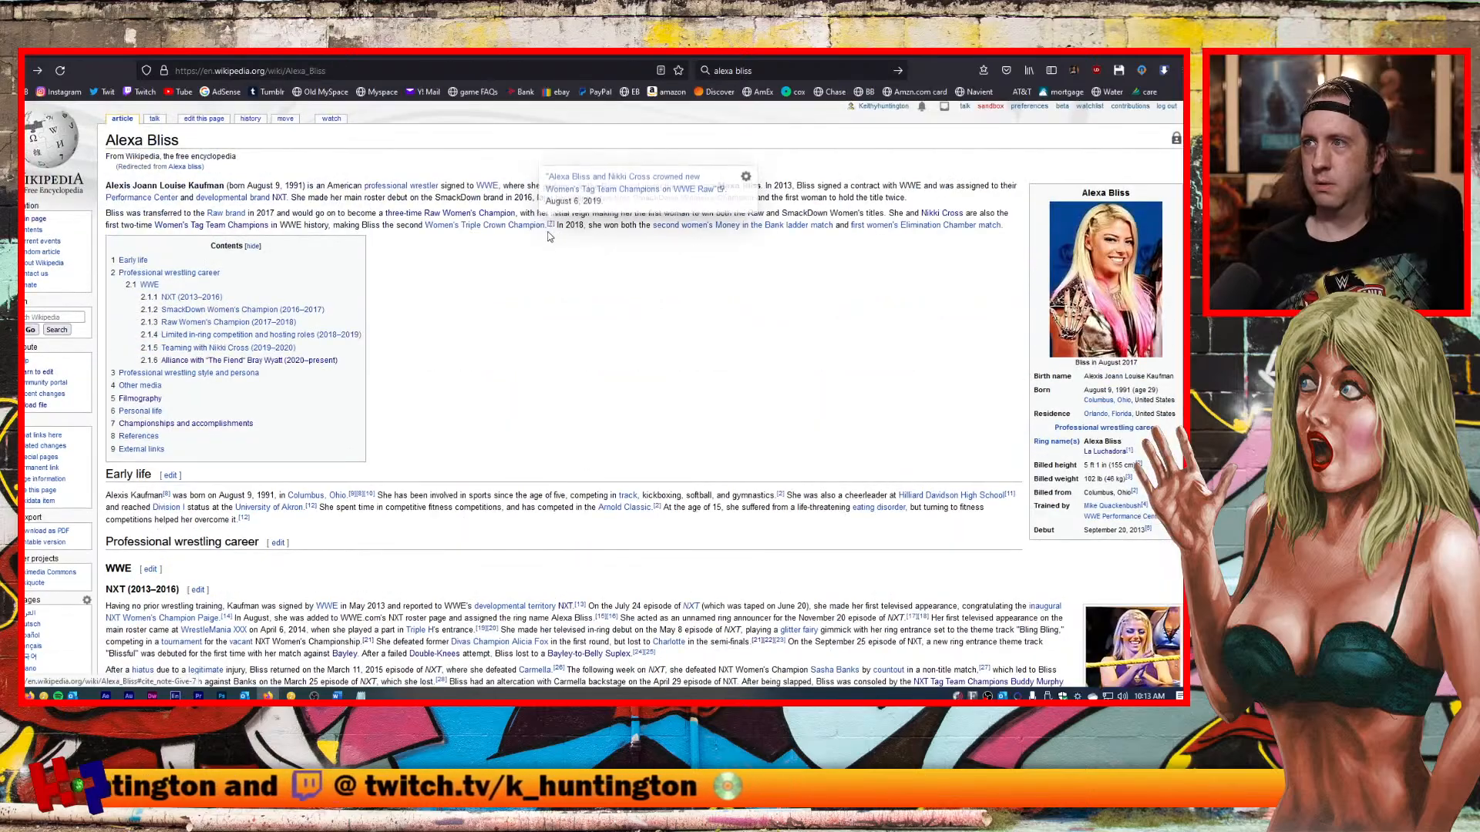
key("ctrl+f")
type("e")
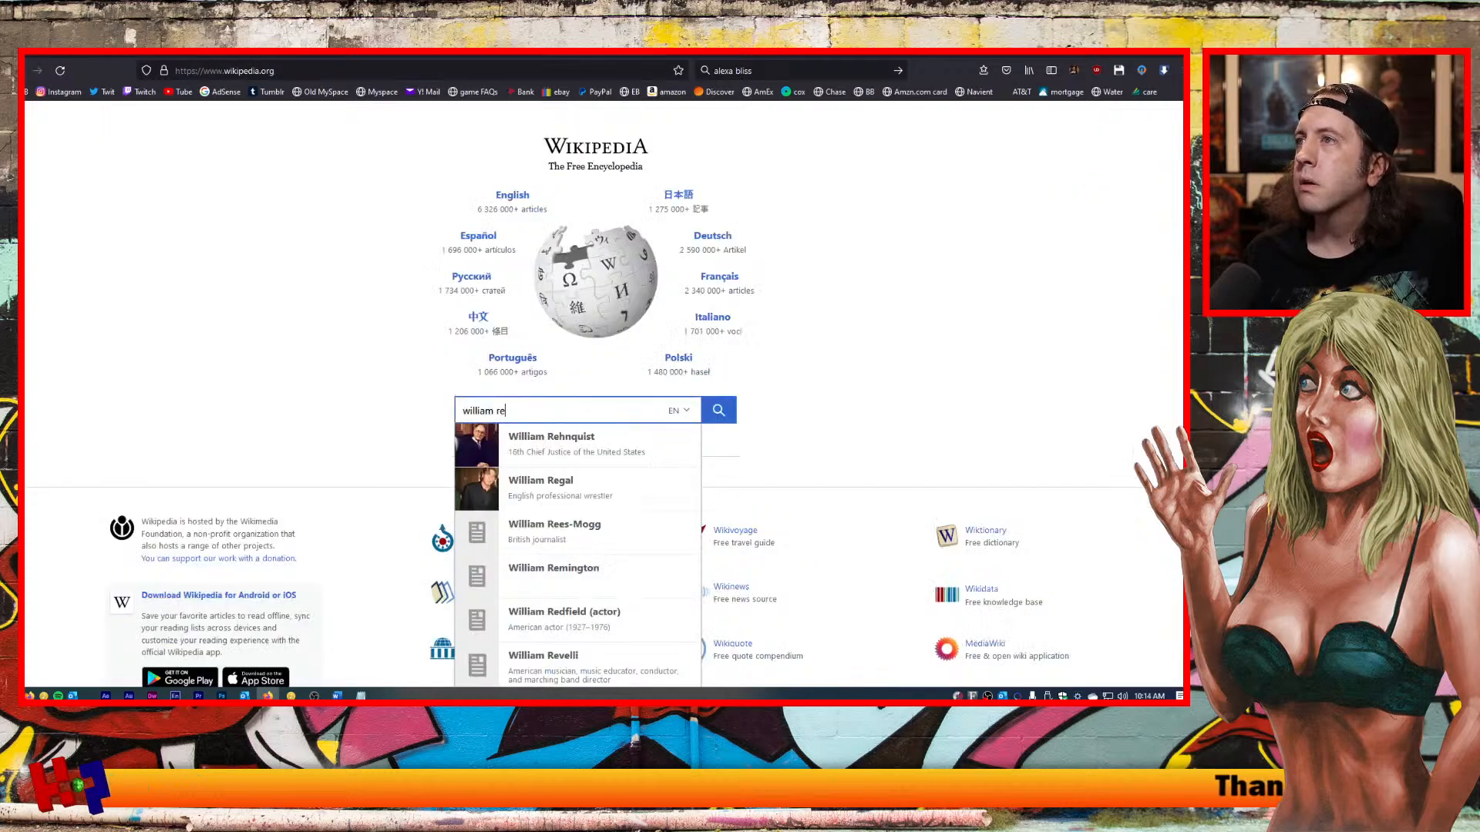
left_click(539, 485)
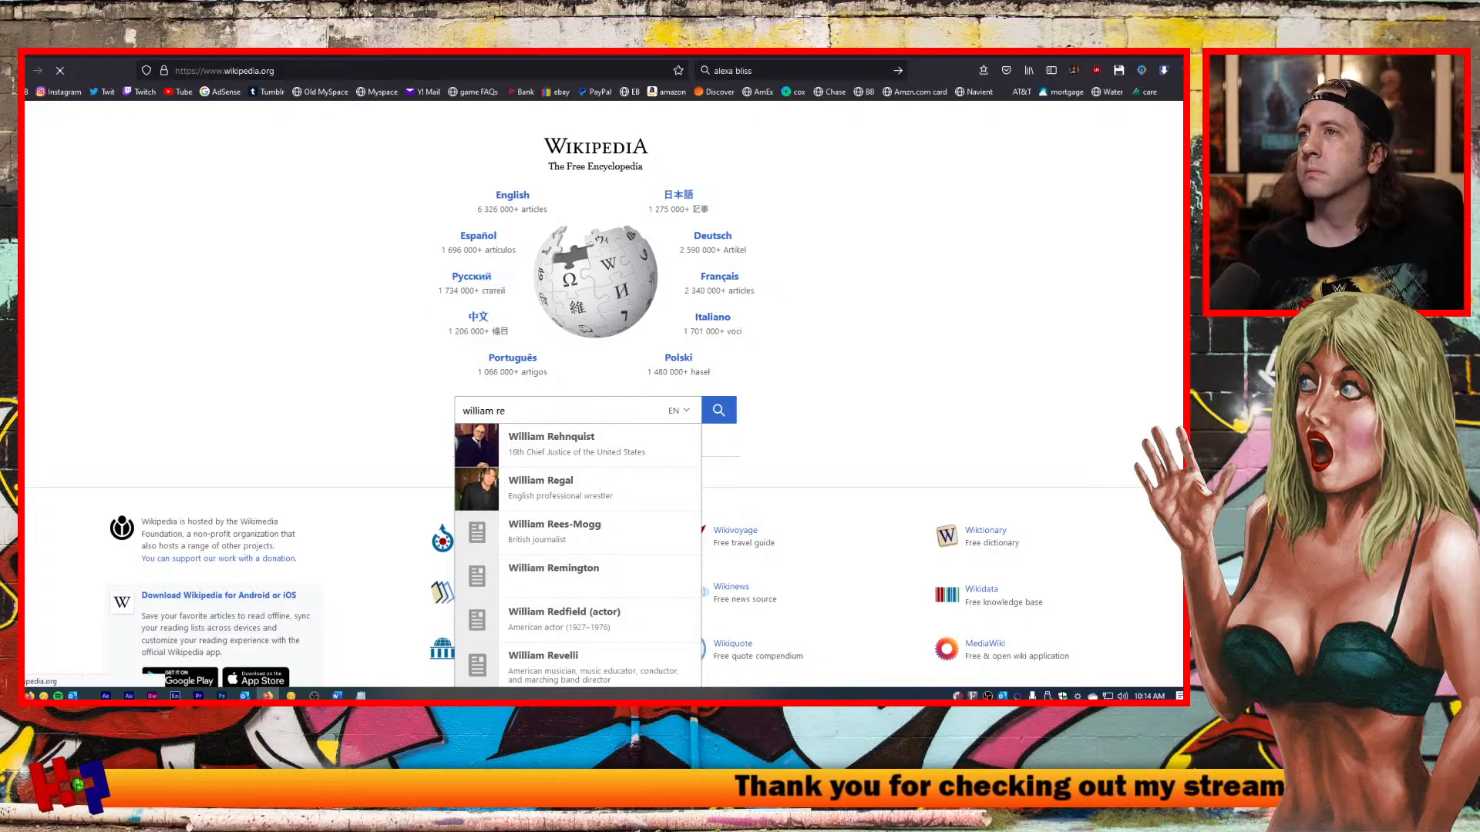
left_click(346, 70)
left_click_drag(346, 71, 285, 70)
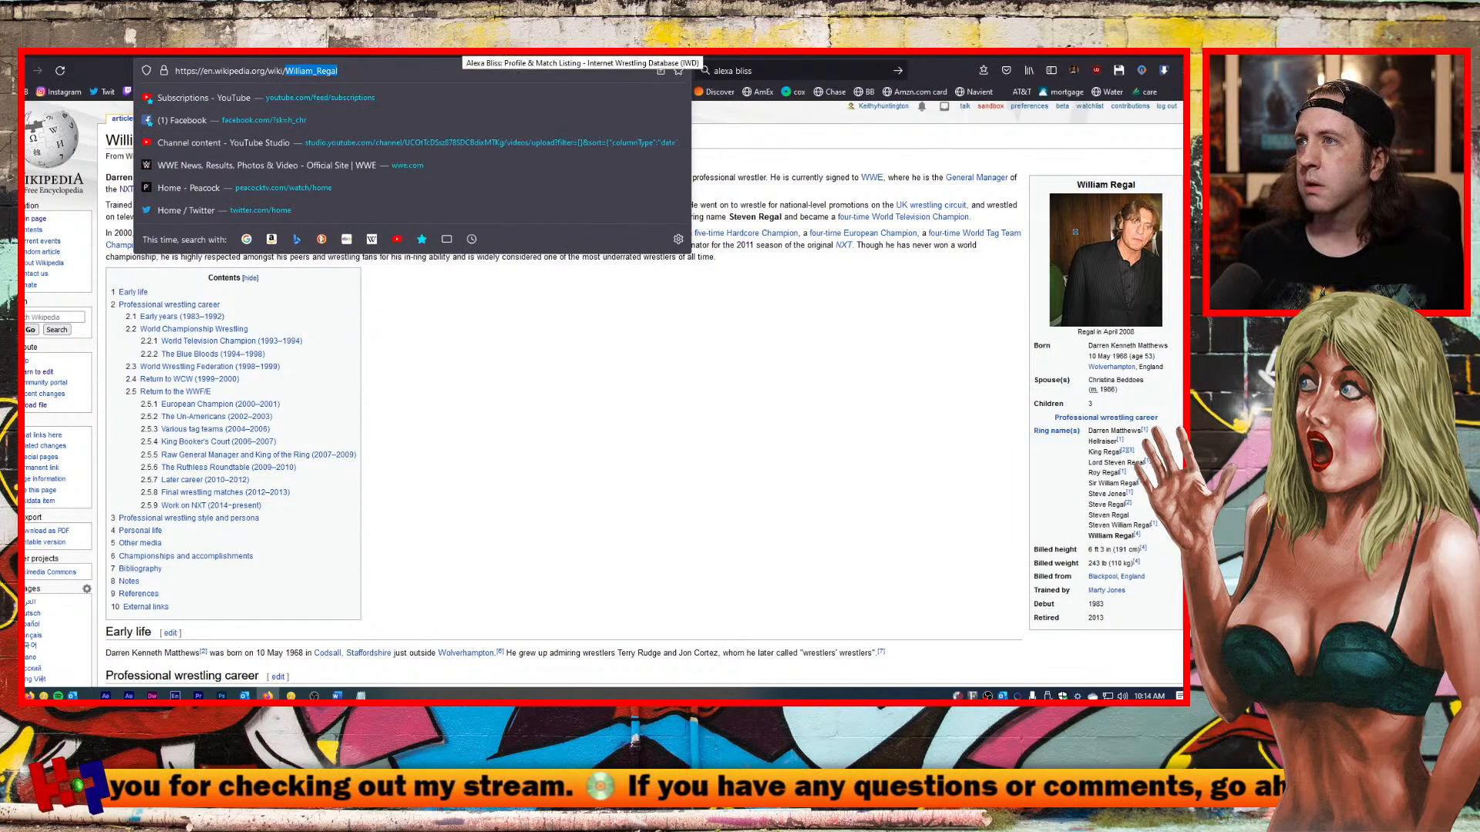
Return to the Notepad draft and enclose "William Regal" in double square brackets as a wiki link.
left_click(360, 696)
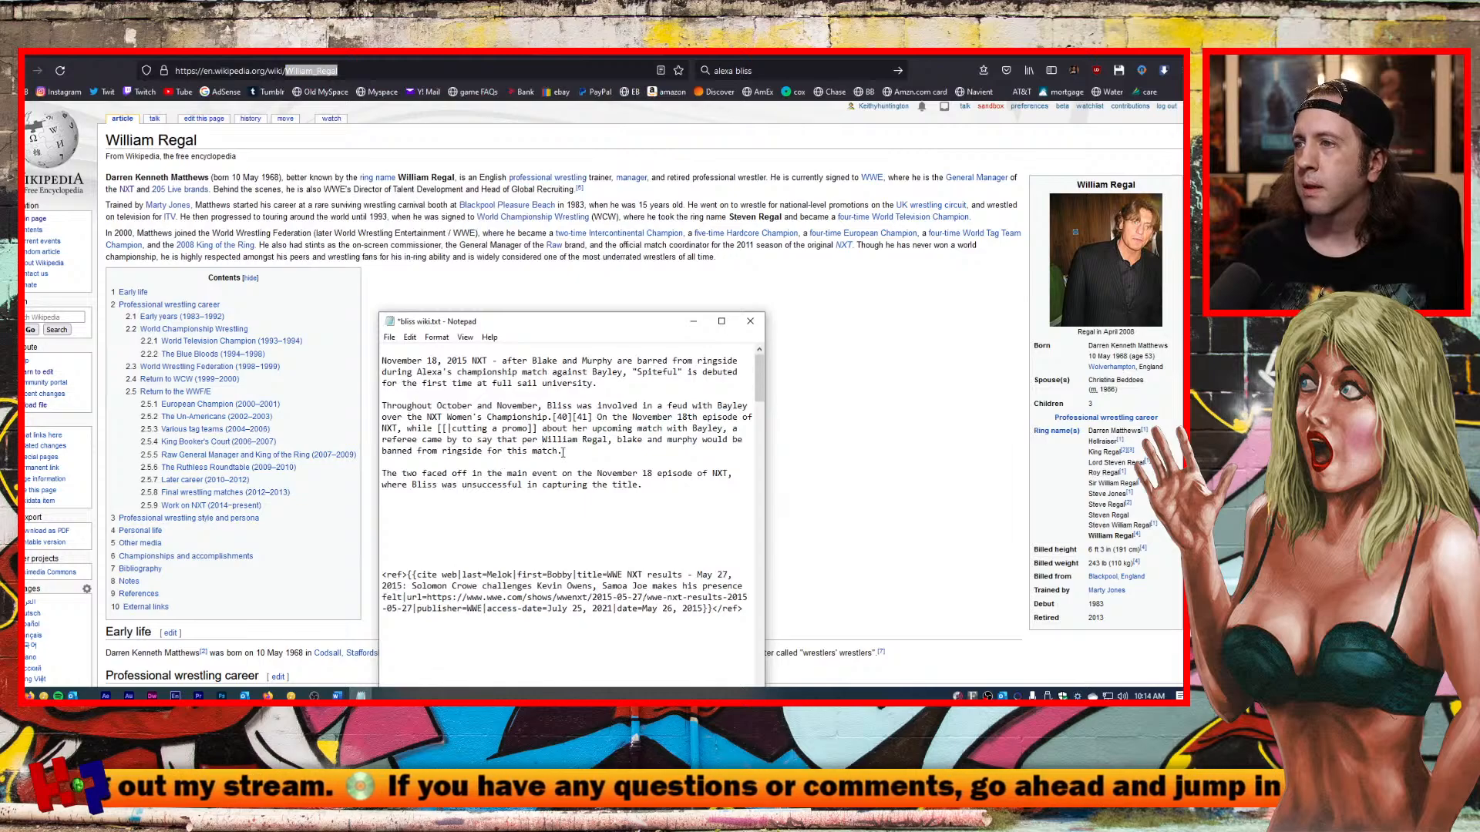
left_click(542, 441)
type("[[")
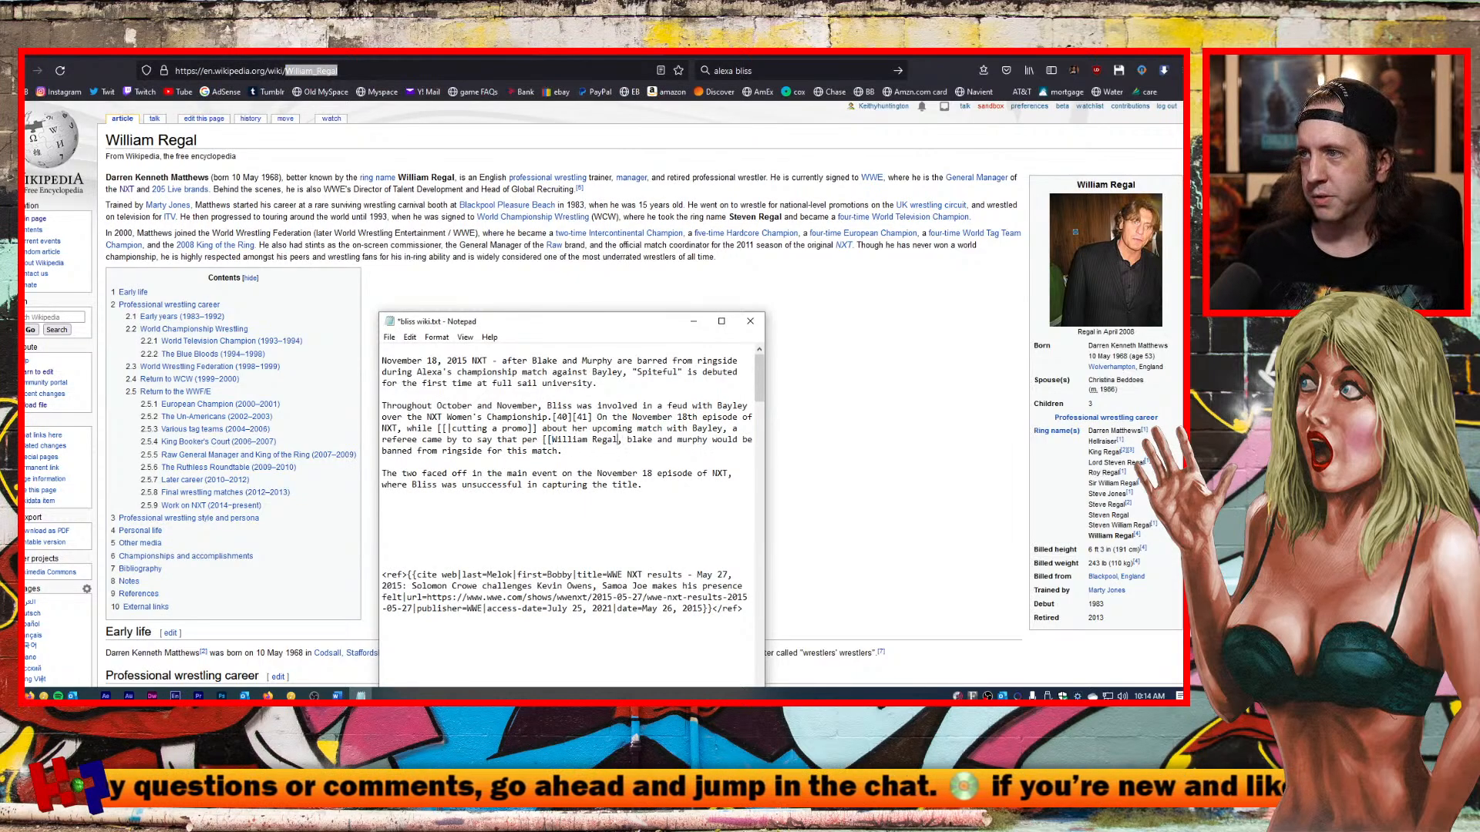
left_click(617, 440)
type("]]")
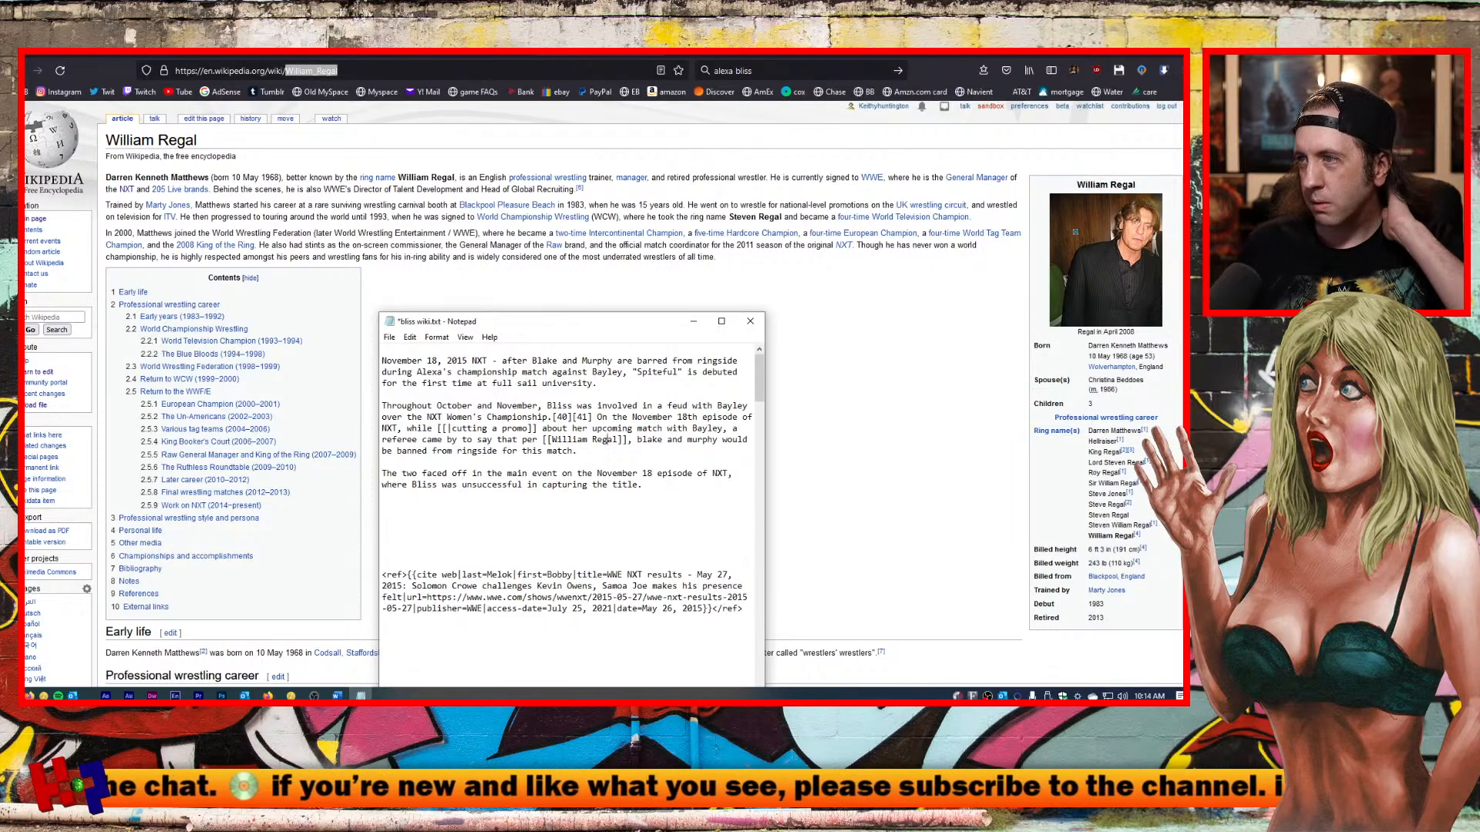
Capitalize "Blake" and "Murphy" in the sentence about being banned from ringside.
key("BackSpace")
type("B")
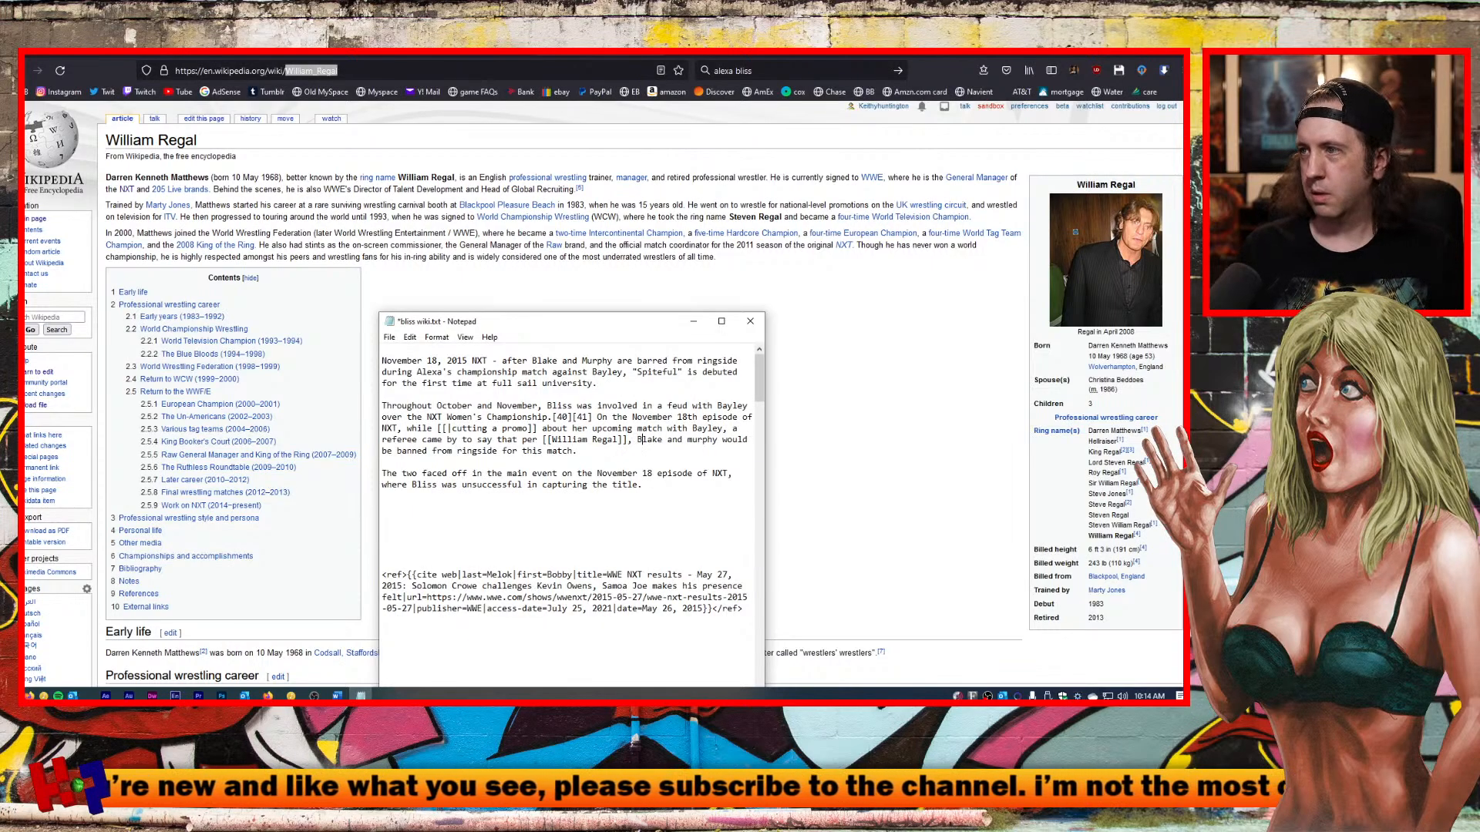
key("Delete")
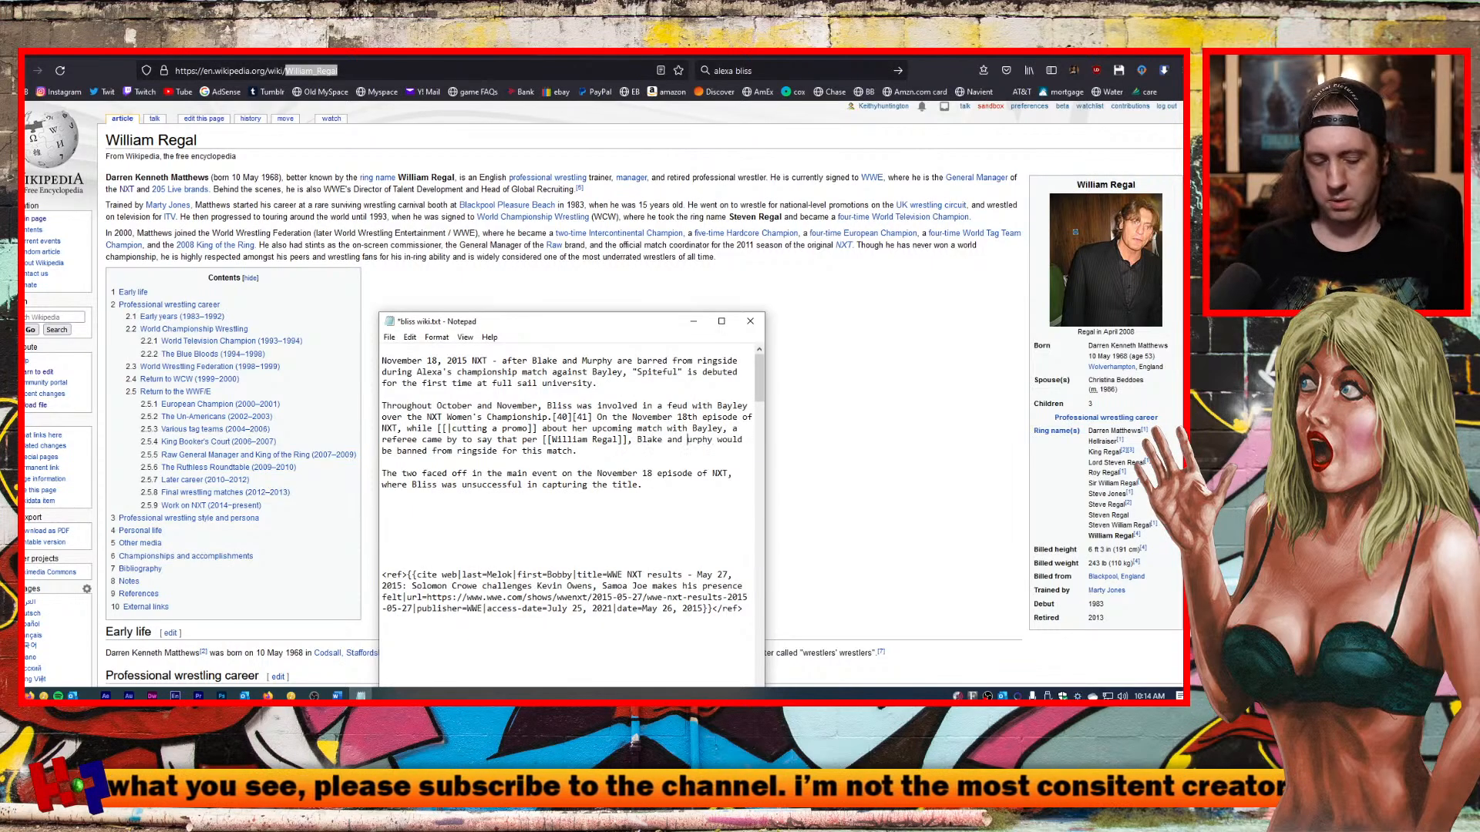
type("M")
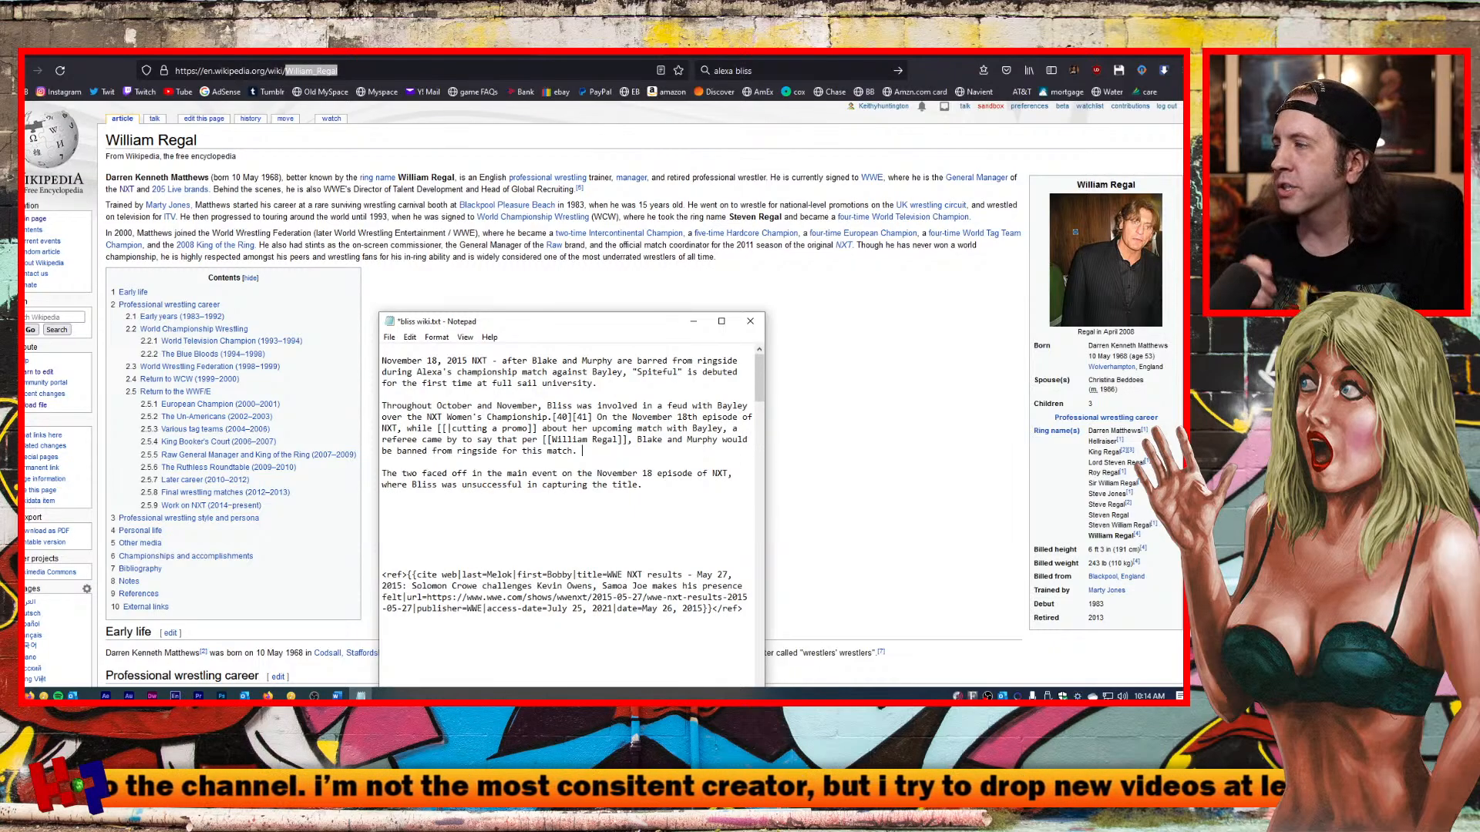
left_click(583, 451)
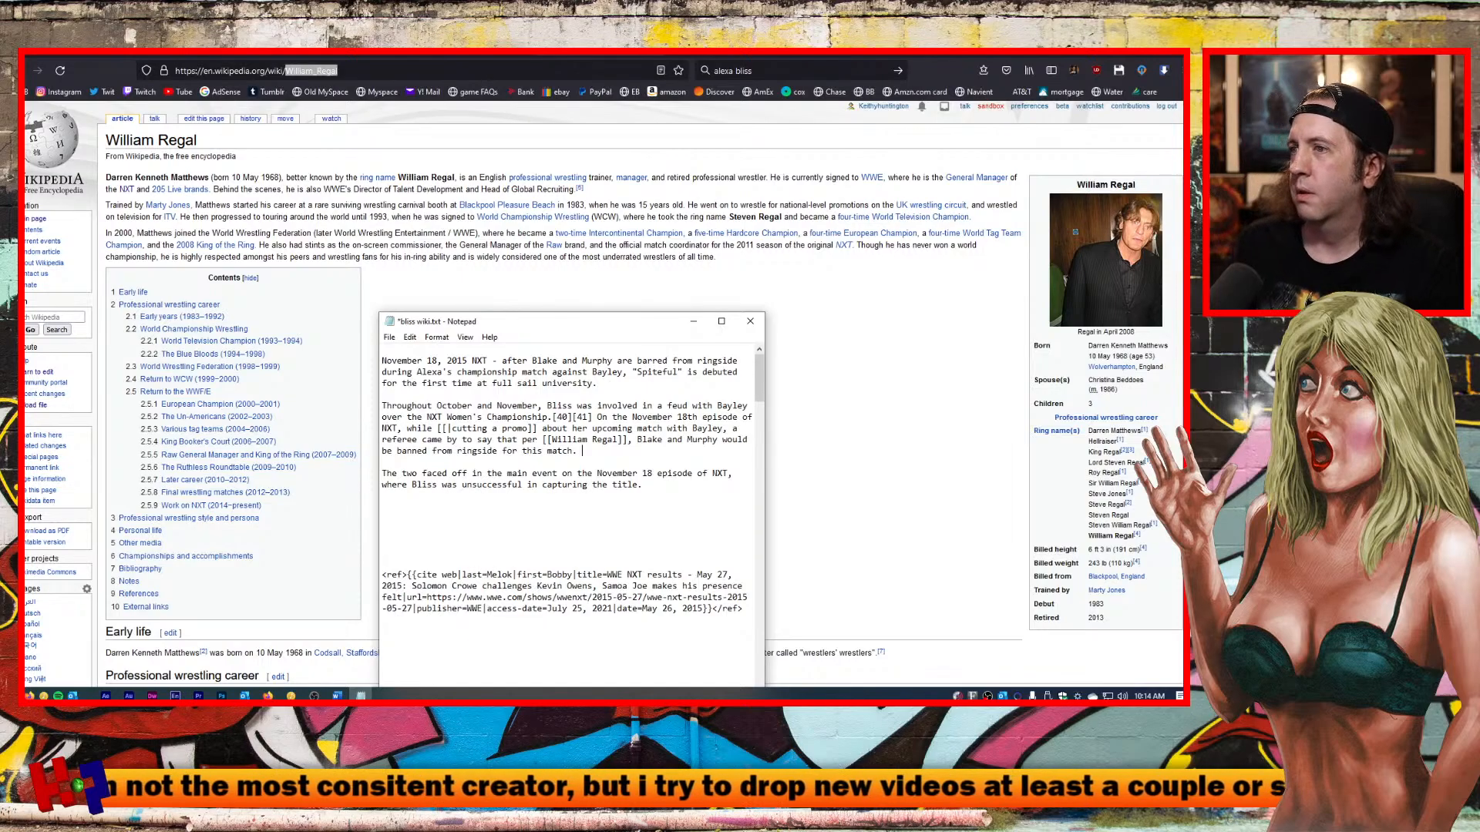
Search Wikipedia for "cutting a promo" in the browser and open the Promo (professional wrestling) redirect to the wrestling terms glossary.
left_click(37, 316)
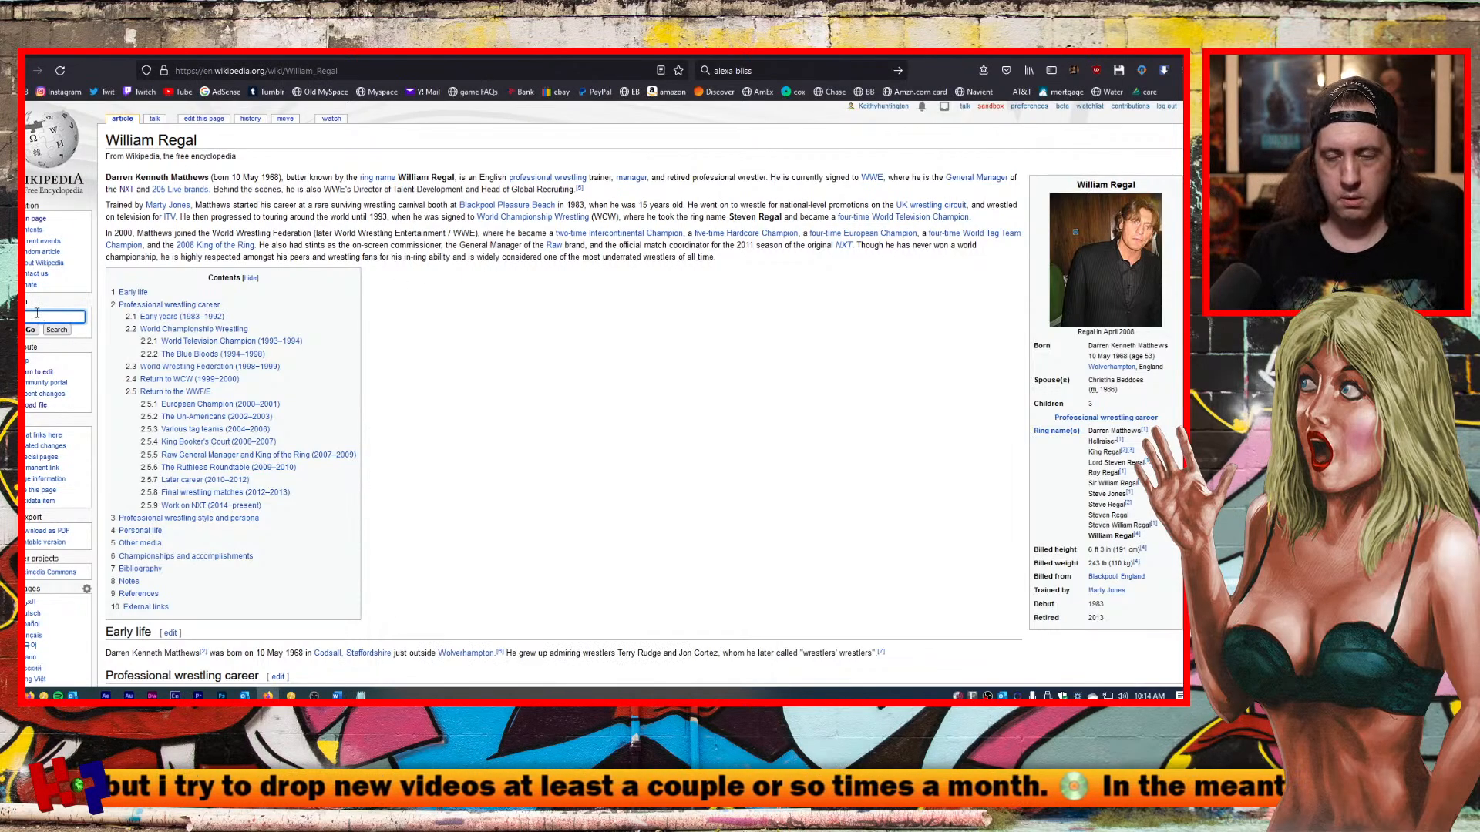
type("c")
type("g a promo")
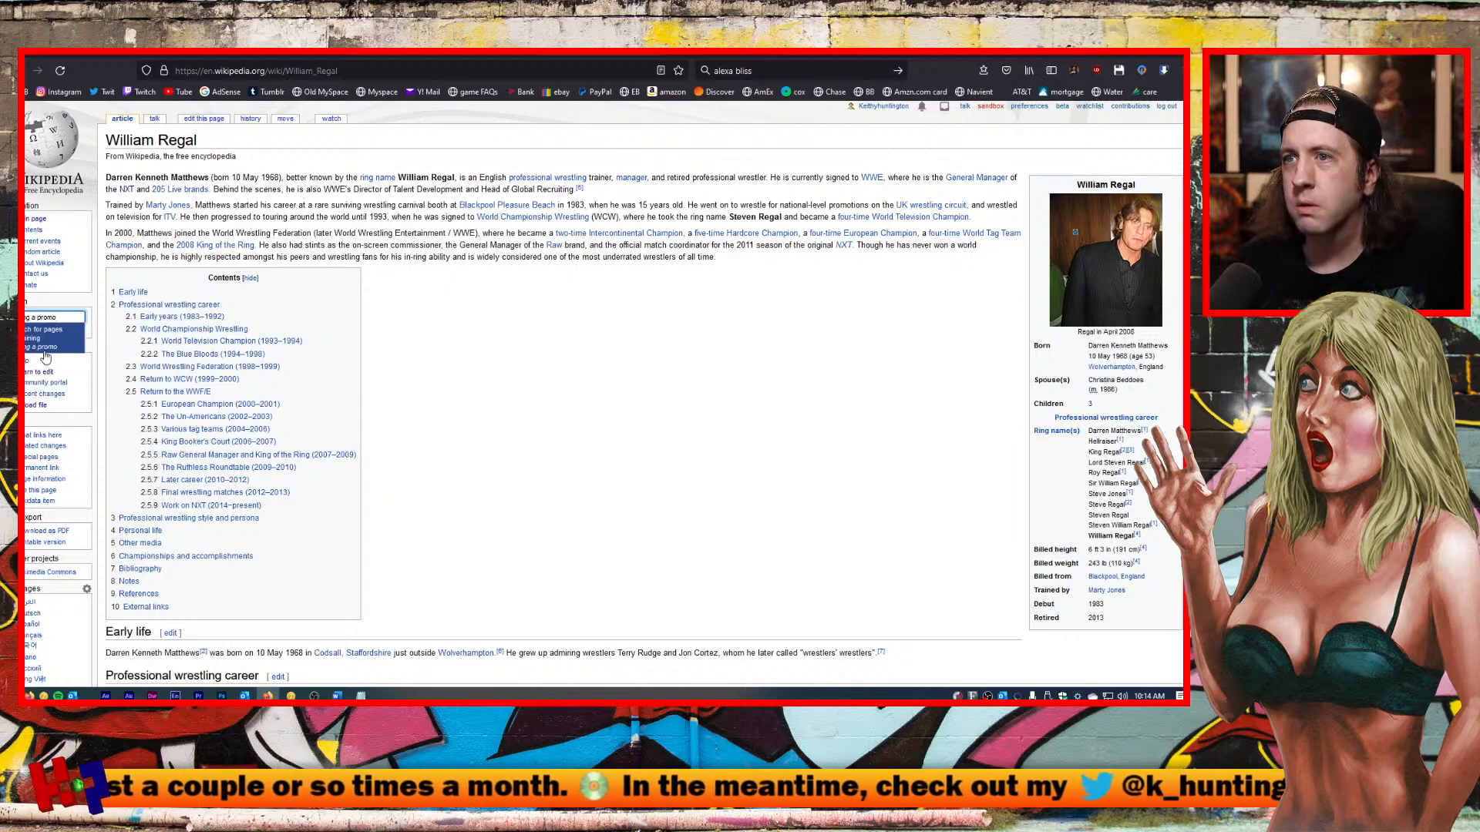
left_click(42, 347)
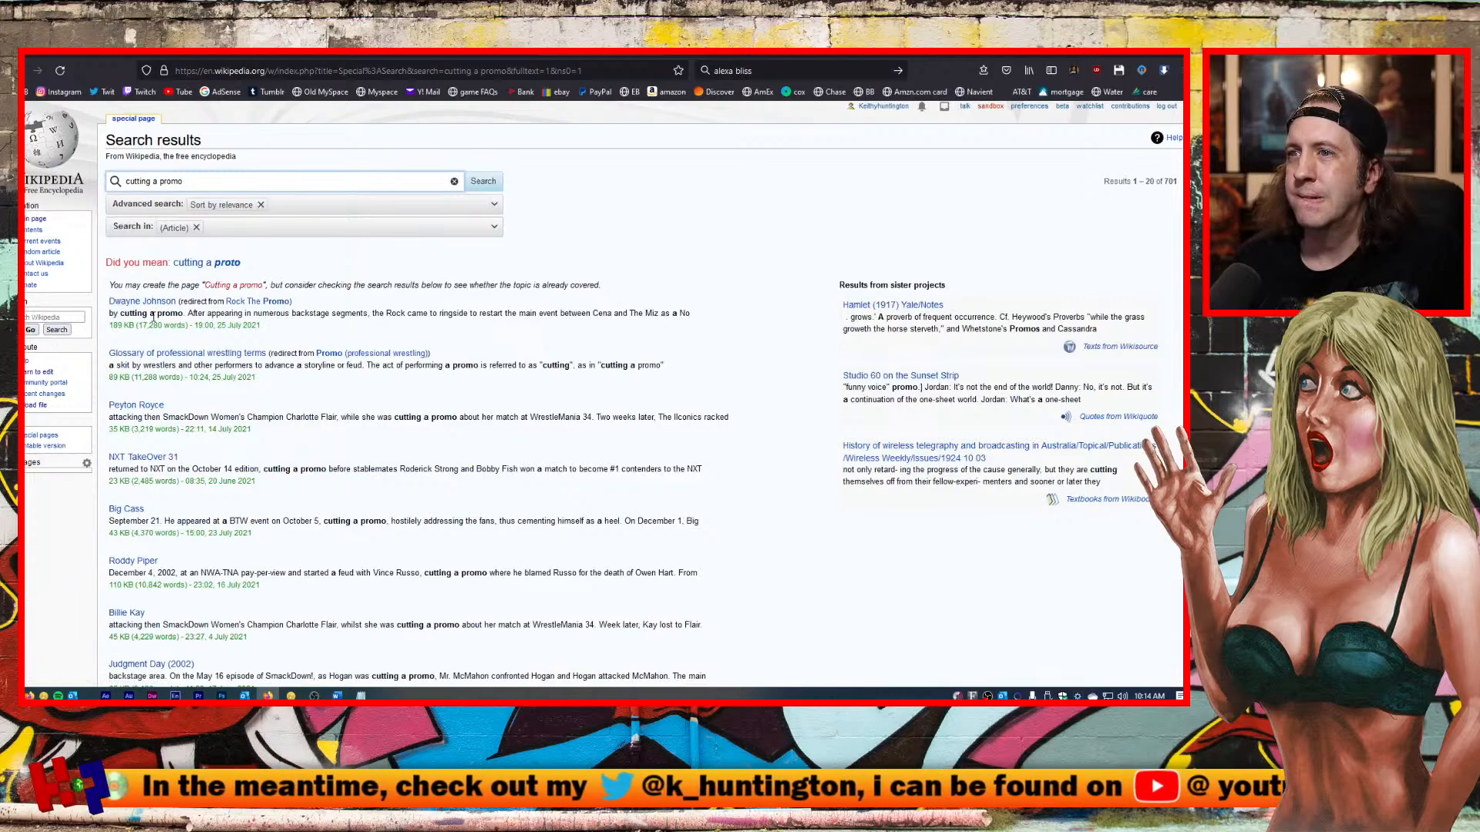
left_click(328, 355)
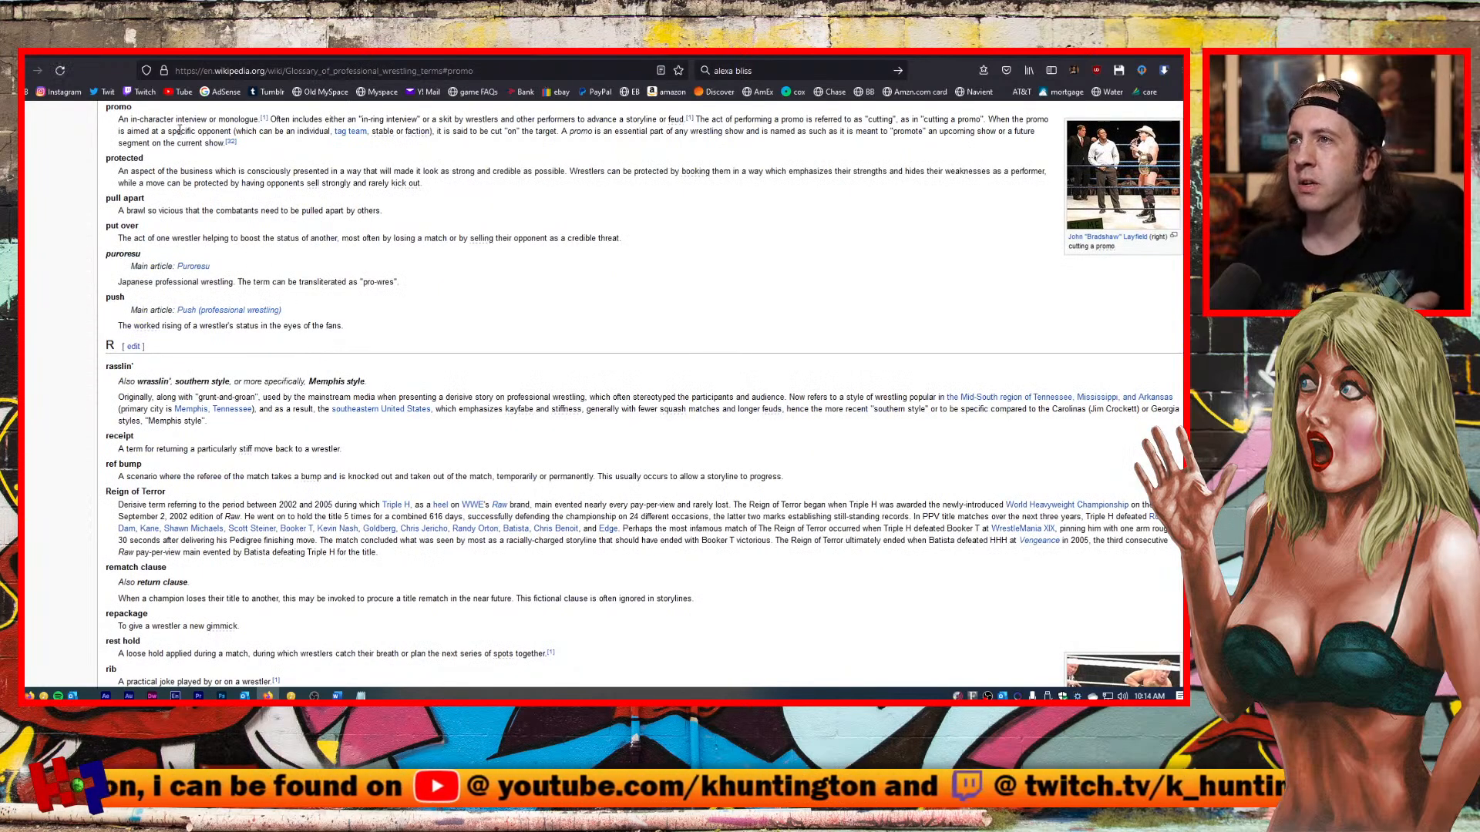
Look over the glossary page and copy "Glossary_of_professional_wrestling_terms#promo" from its page address.
scroll(333, 161, "up", 1)
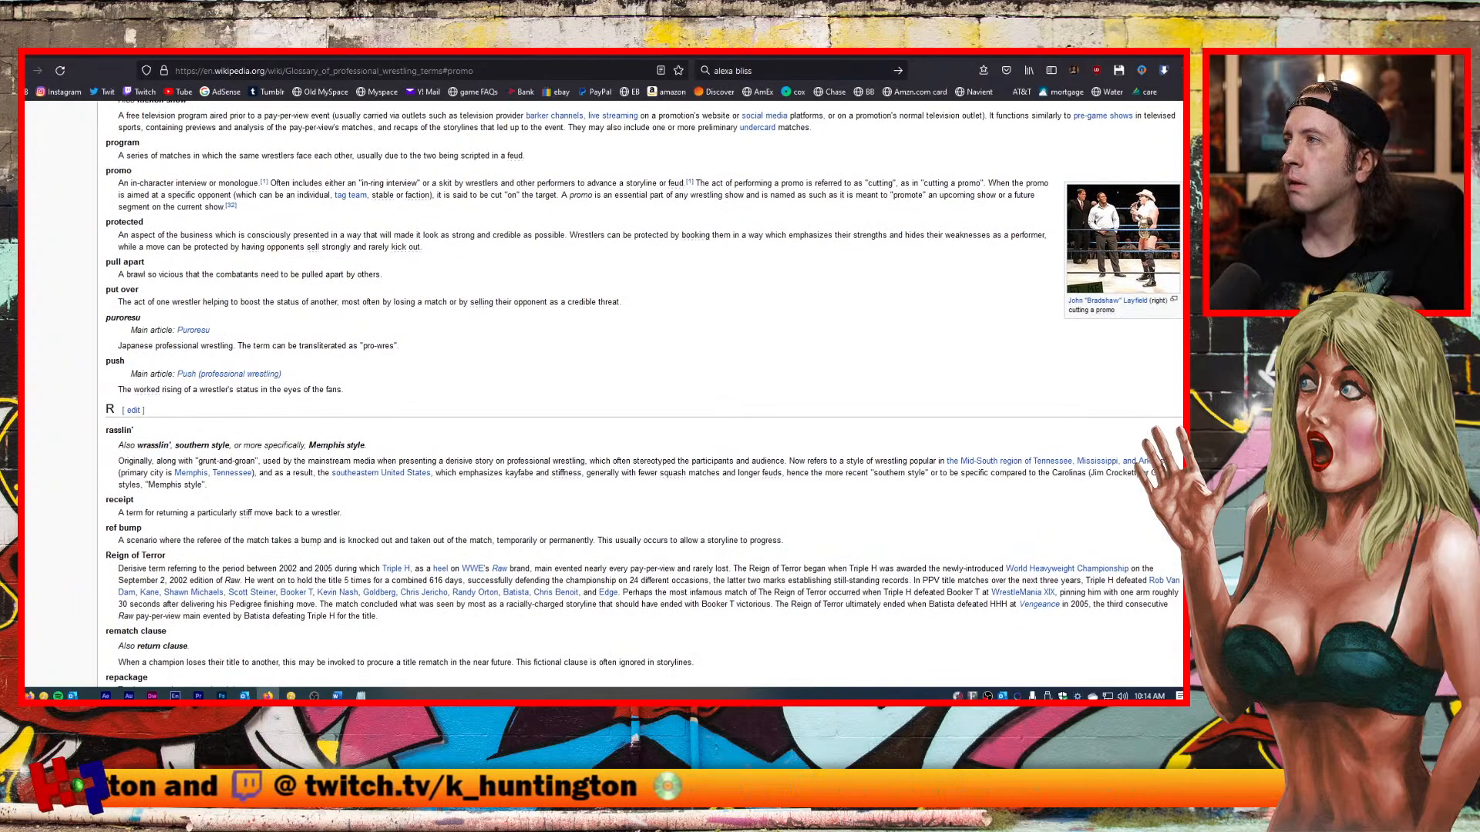
key("Home")
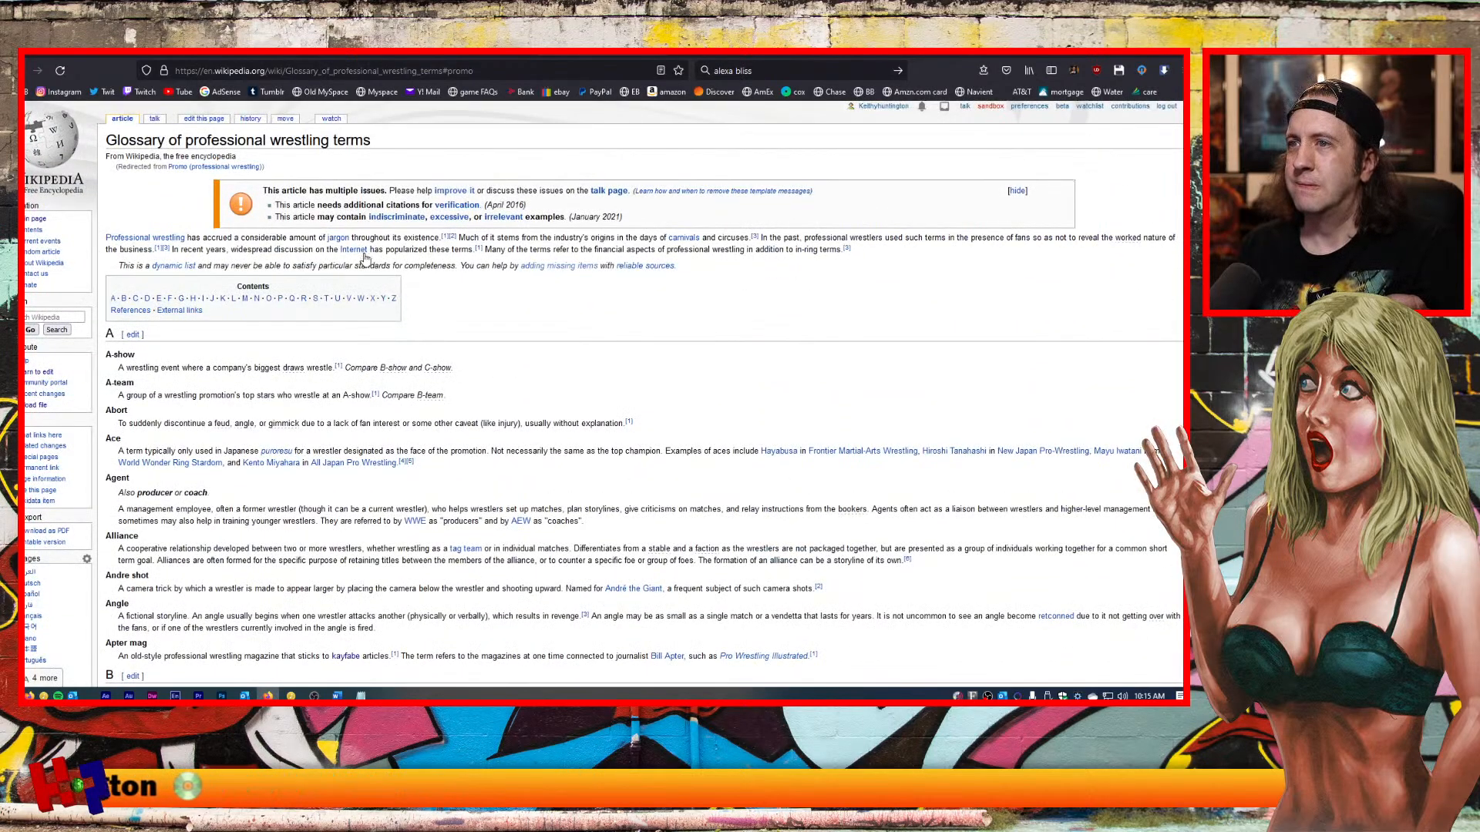
scroll(315, 354, "down", 3)
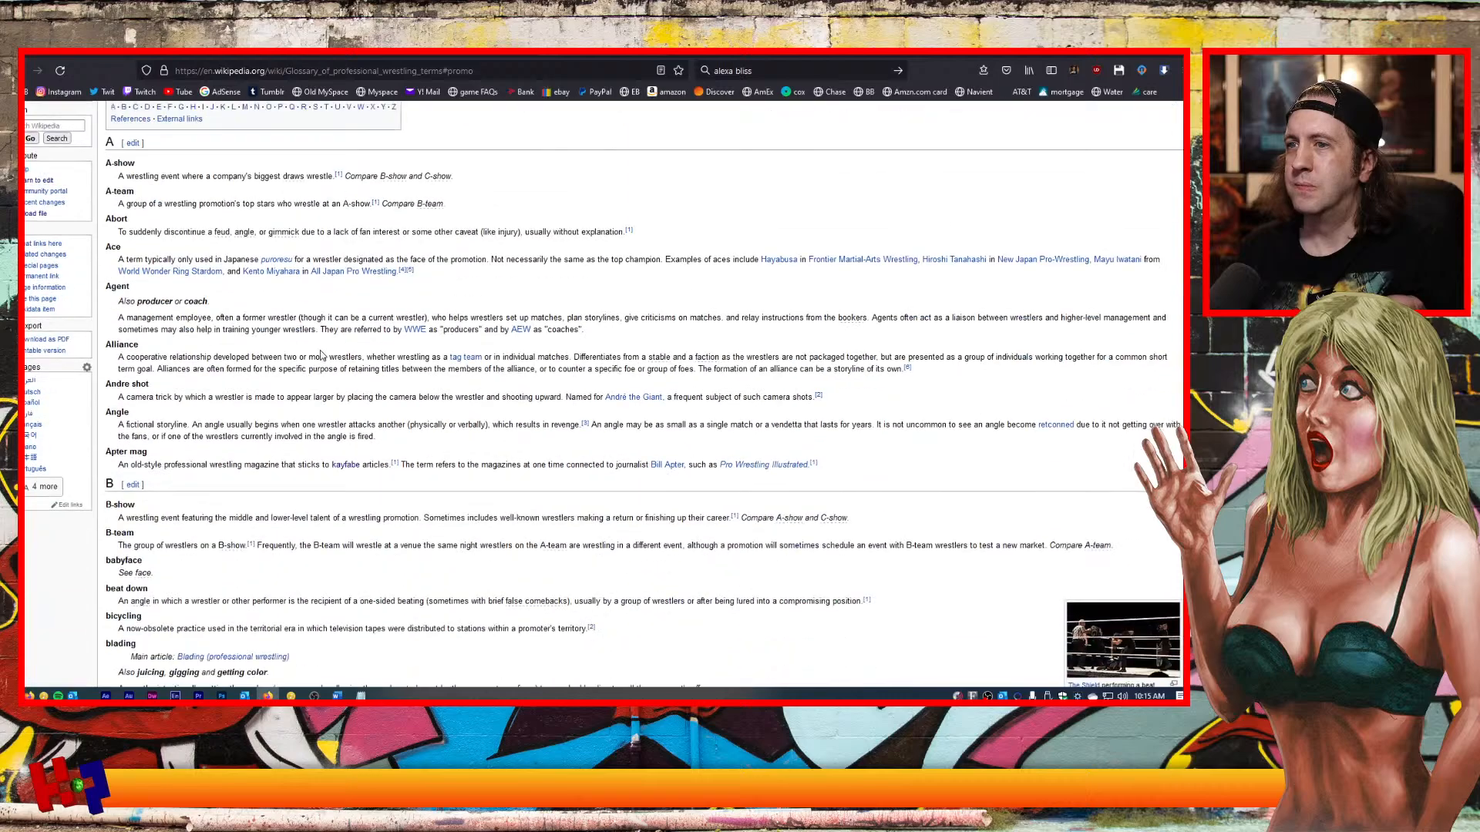
scroll(278, 308, "up", 3)
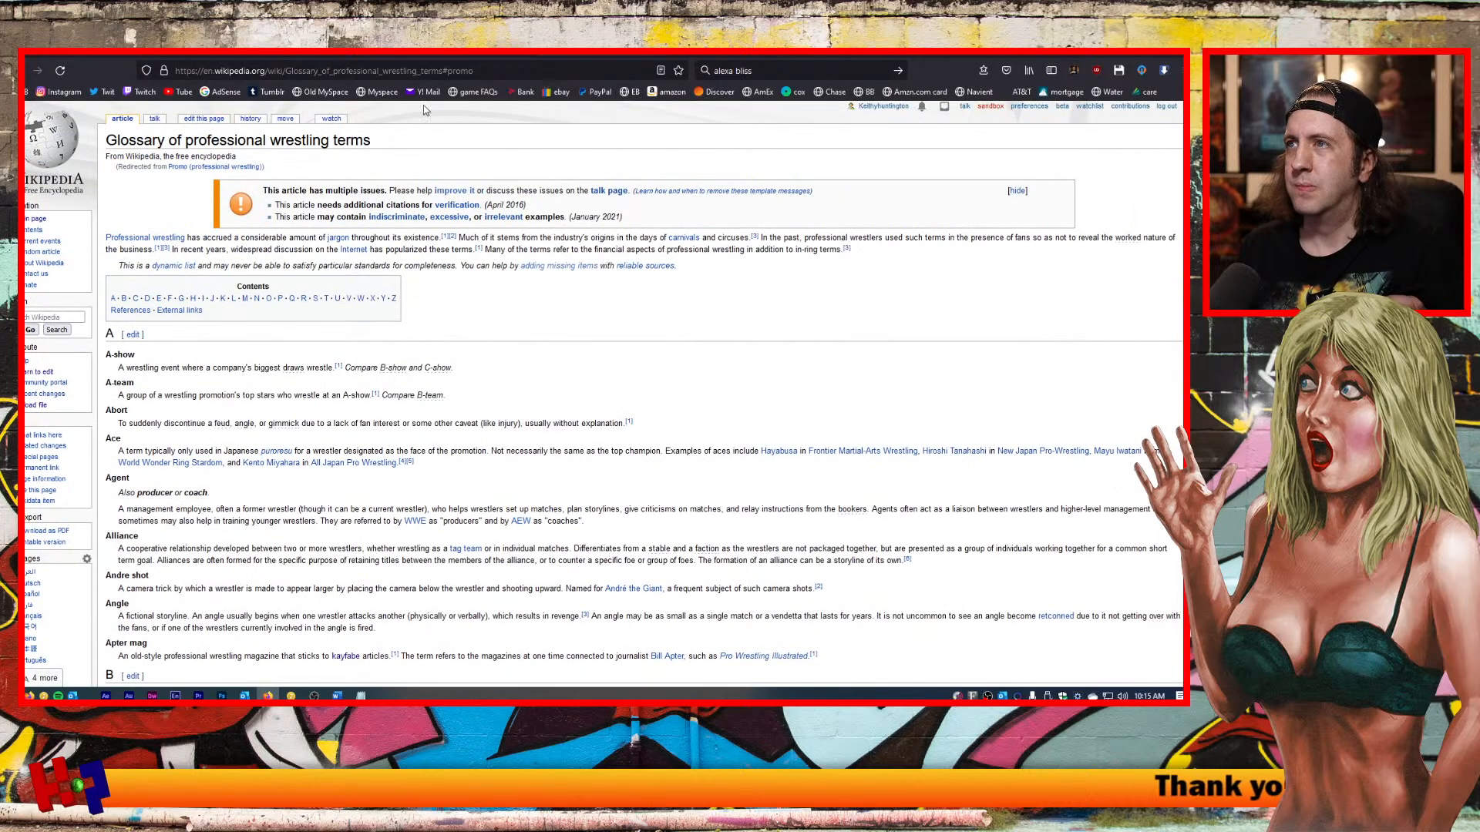
left_click_drag(353, 71, 474, 71)
left_click_drag(329, 71, 285, 71)
key("ctrl+c")
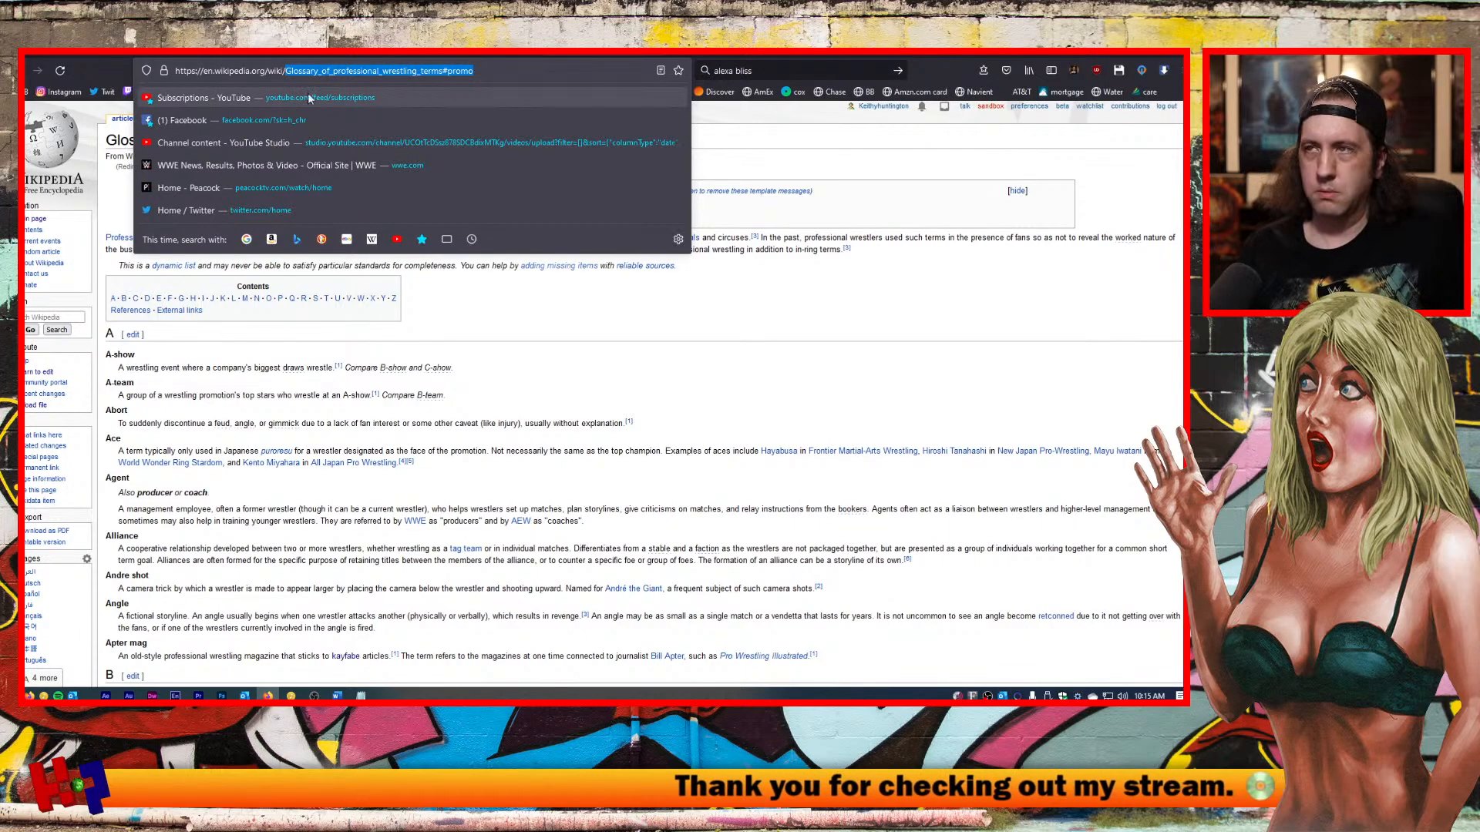
Return to the Notepad draft and paste the glossary address as the link target ahead of "|cutting a promo".
left_click(1127, 55)
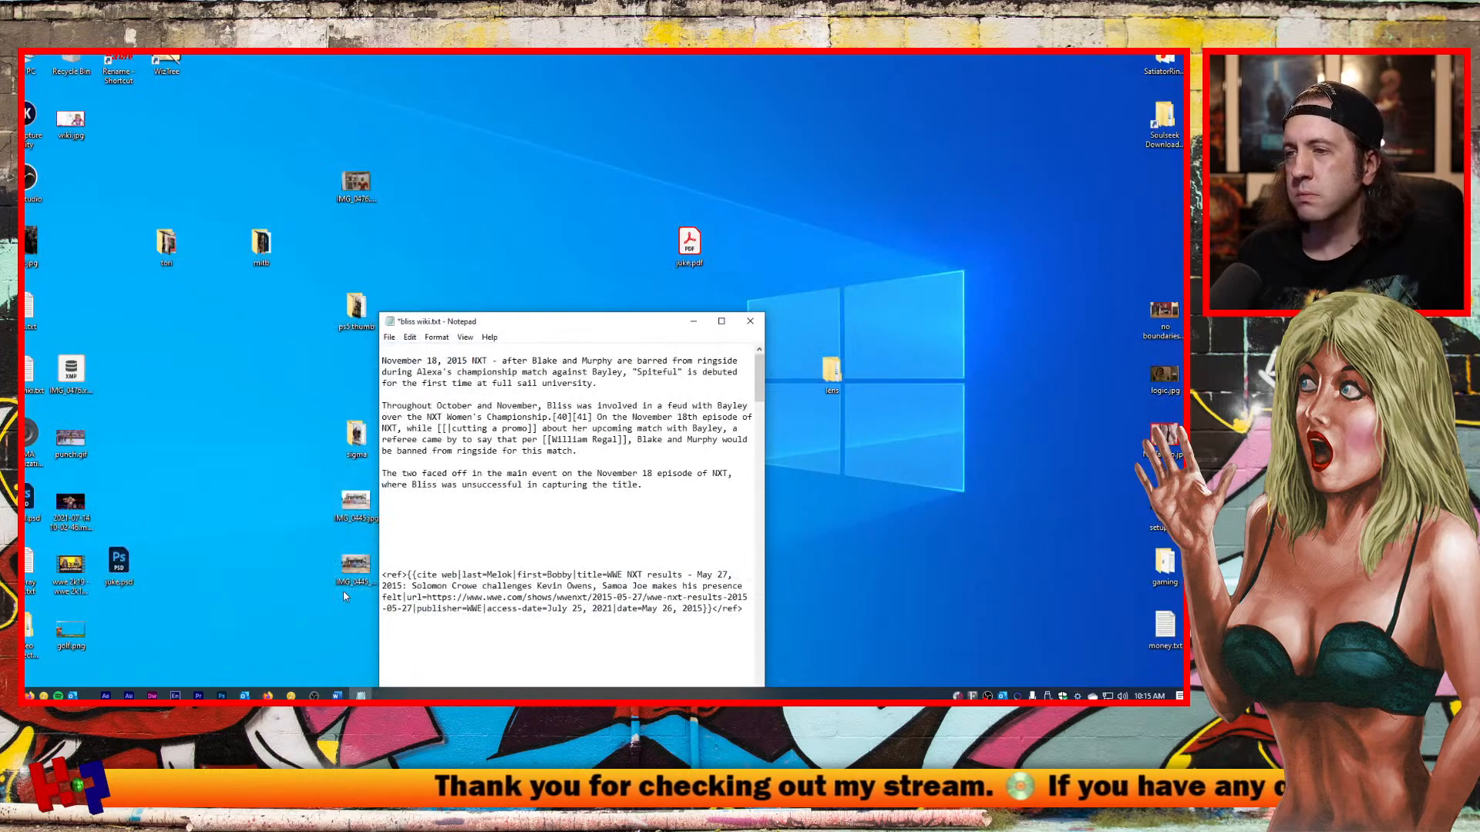
left_click(267, 696)
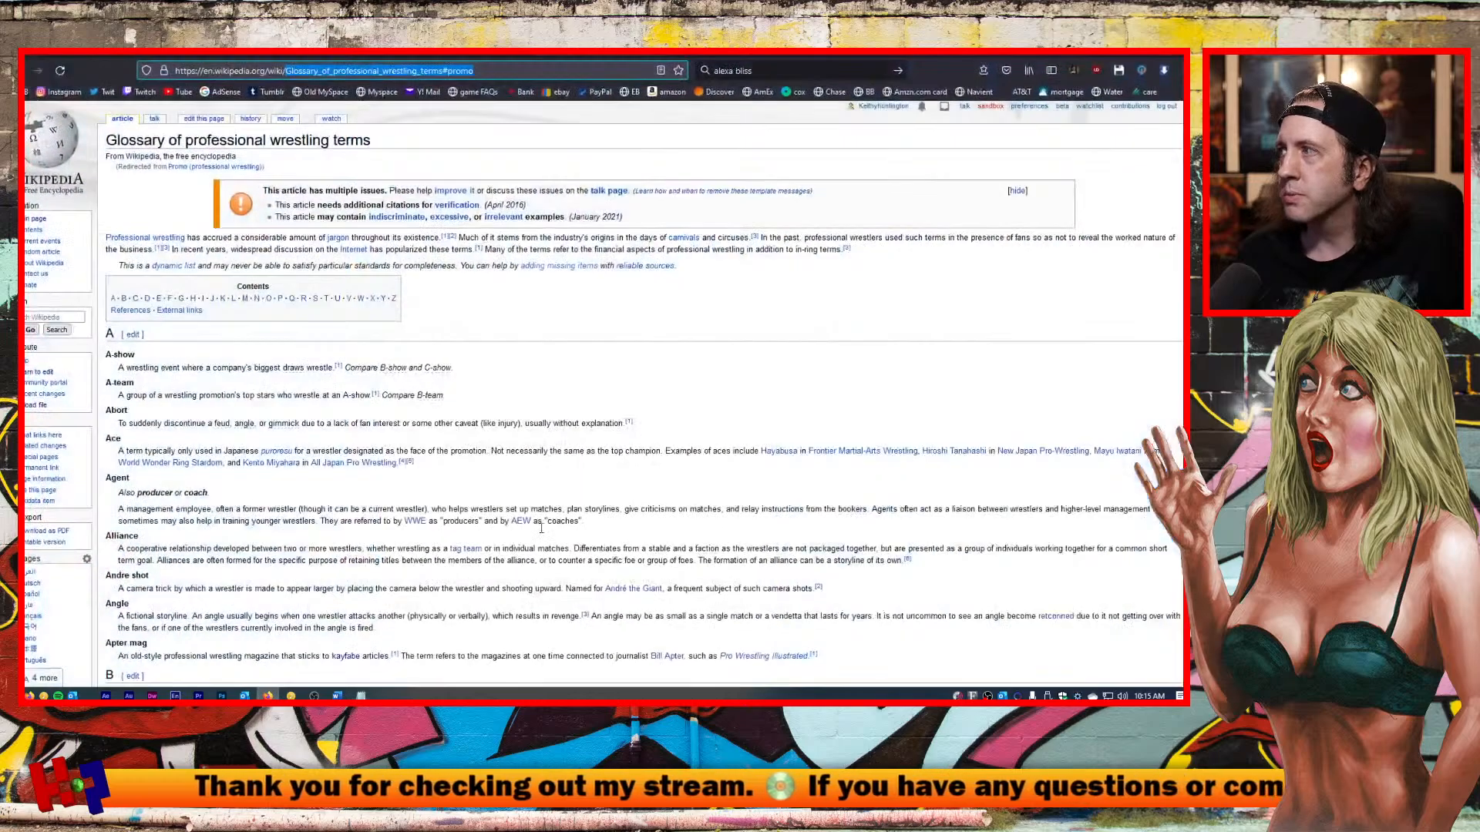
left_click(360, 696)
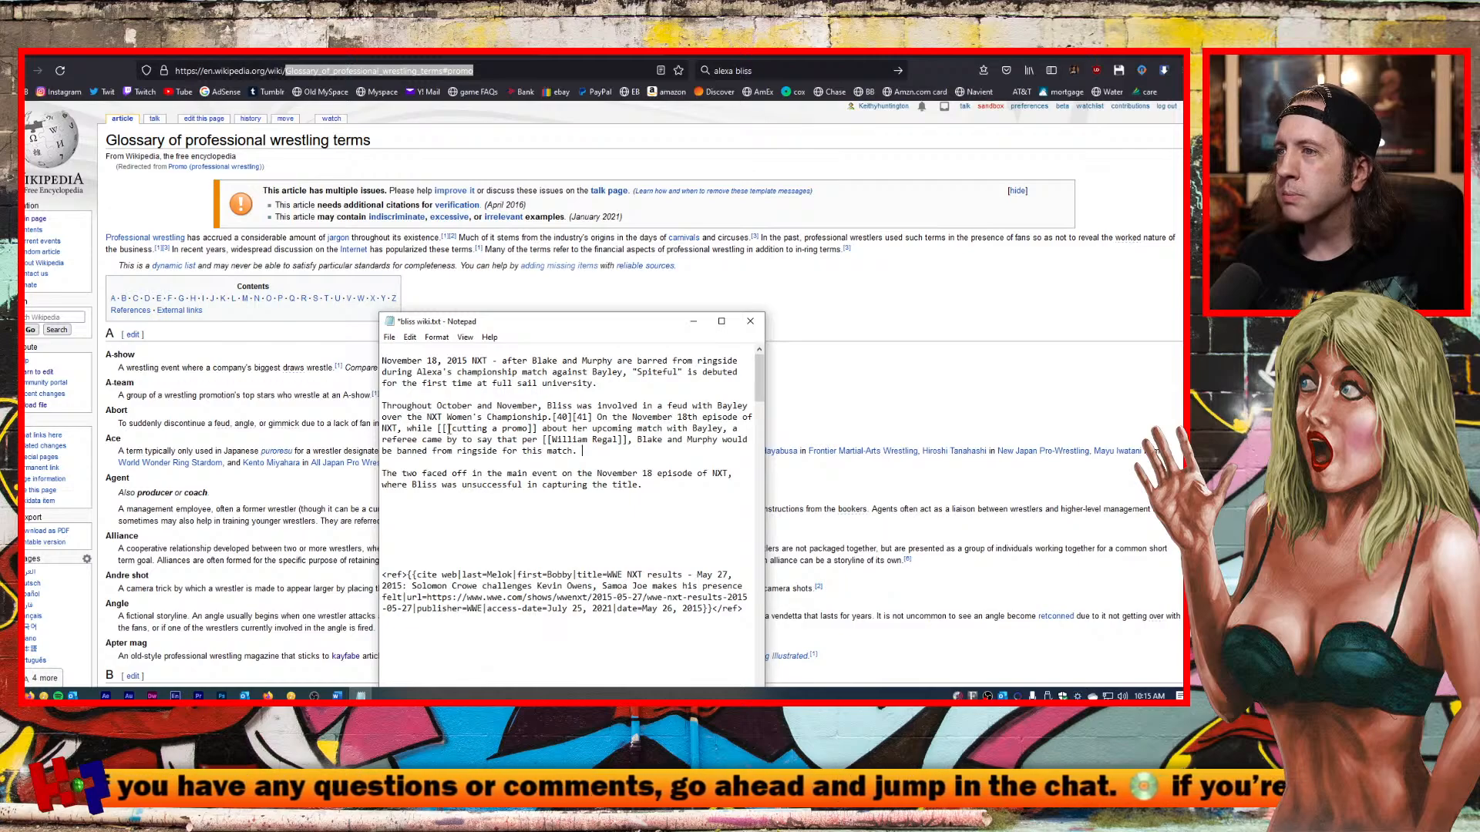
left_click(447, 429)
key("ctrl+v")
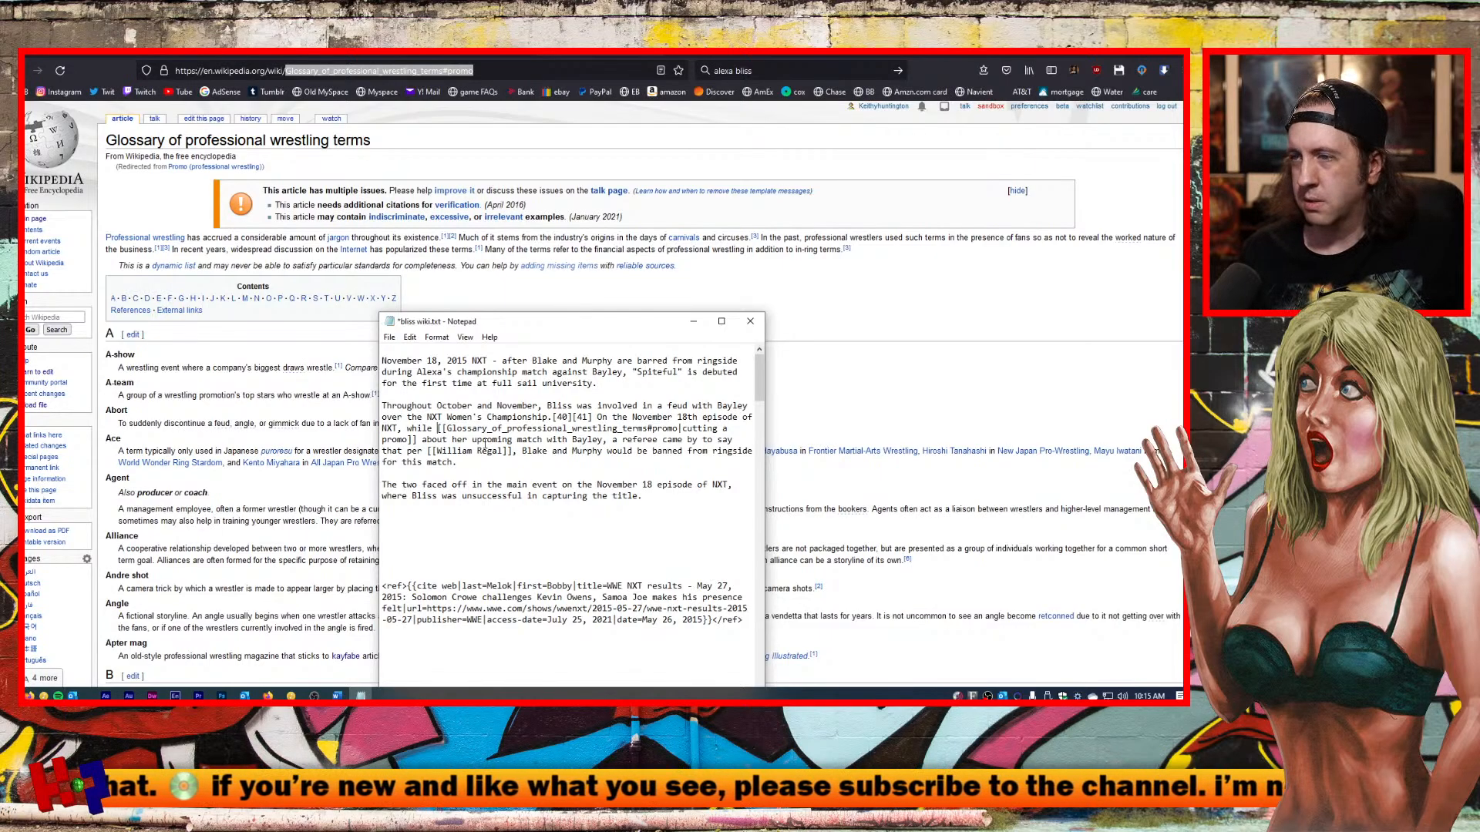
type("cu")
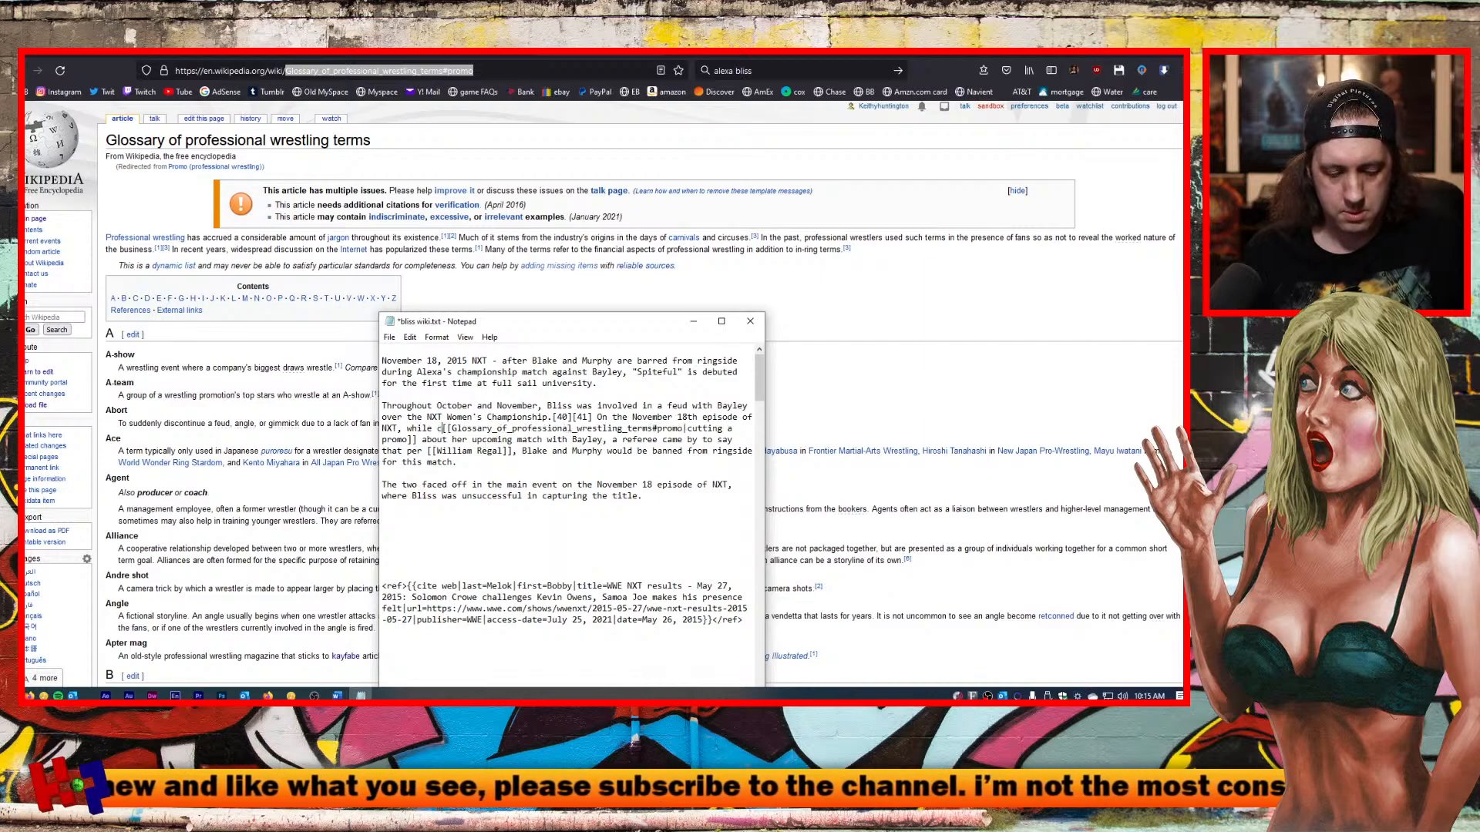
key("BackSpace")
key("BackSpace")
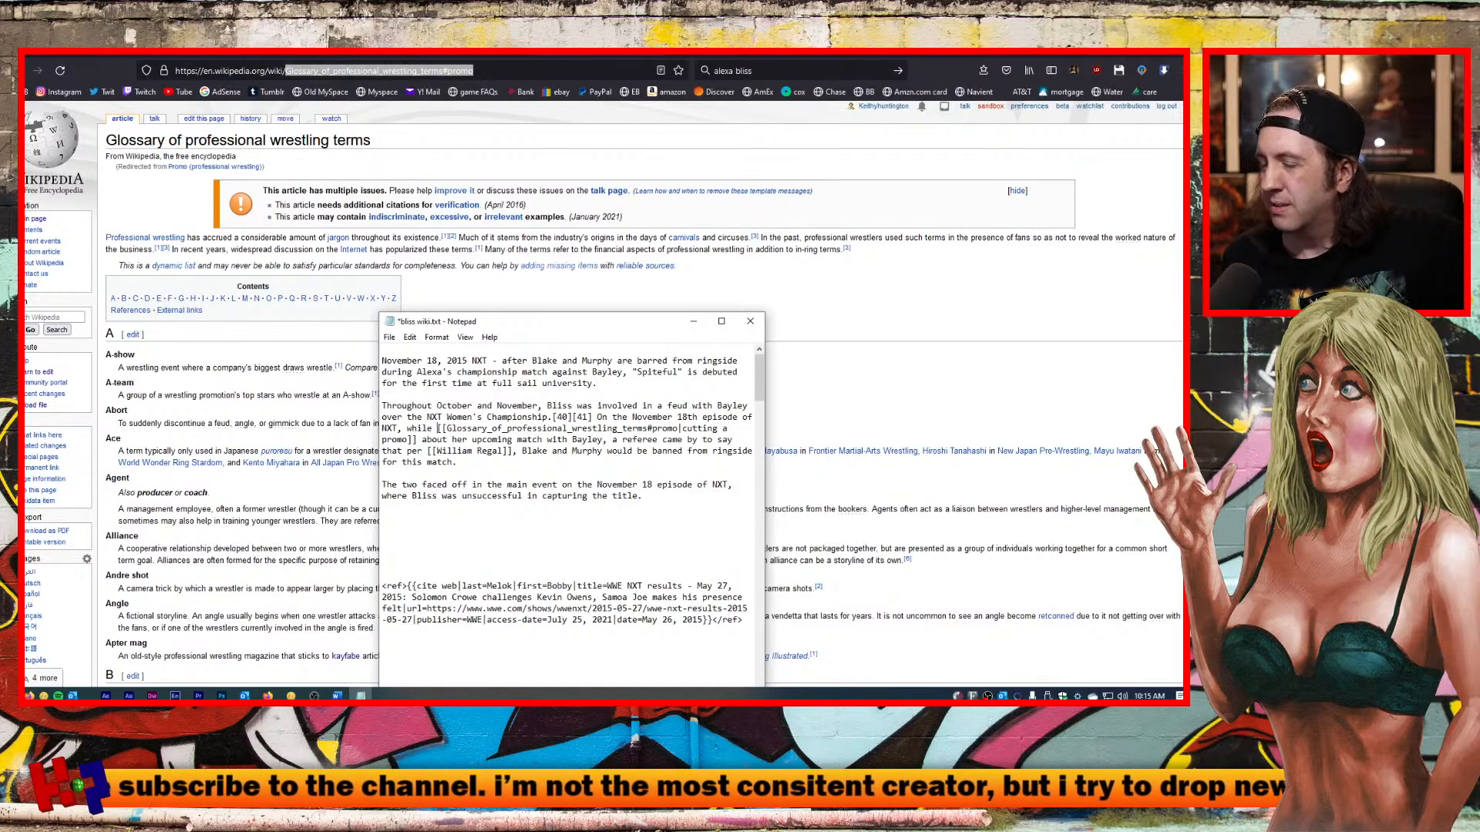
type("c")
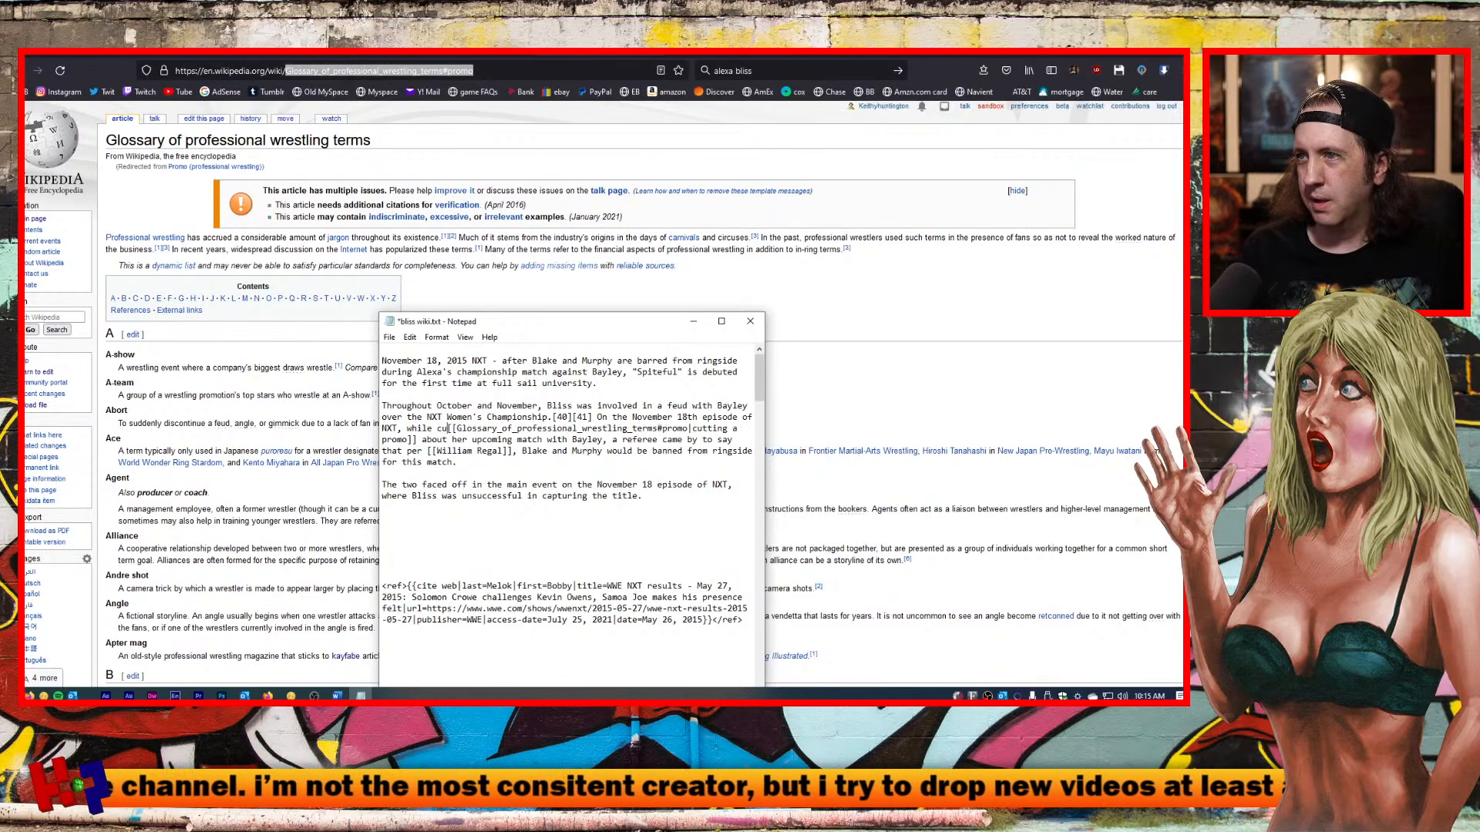
key("BackSpace")
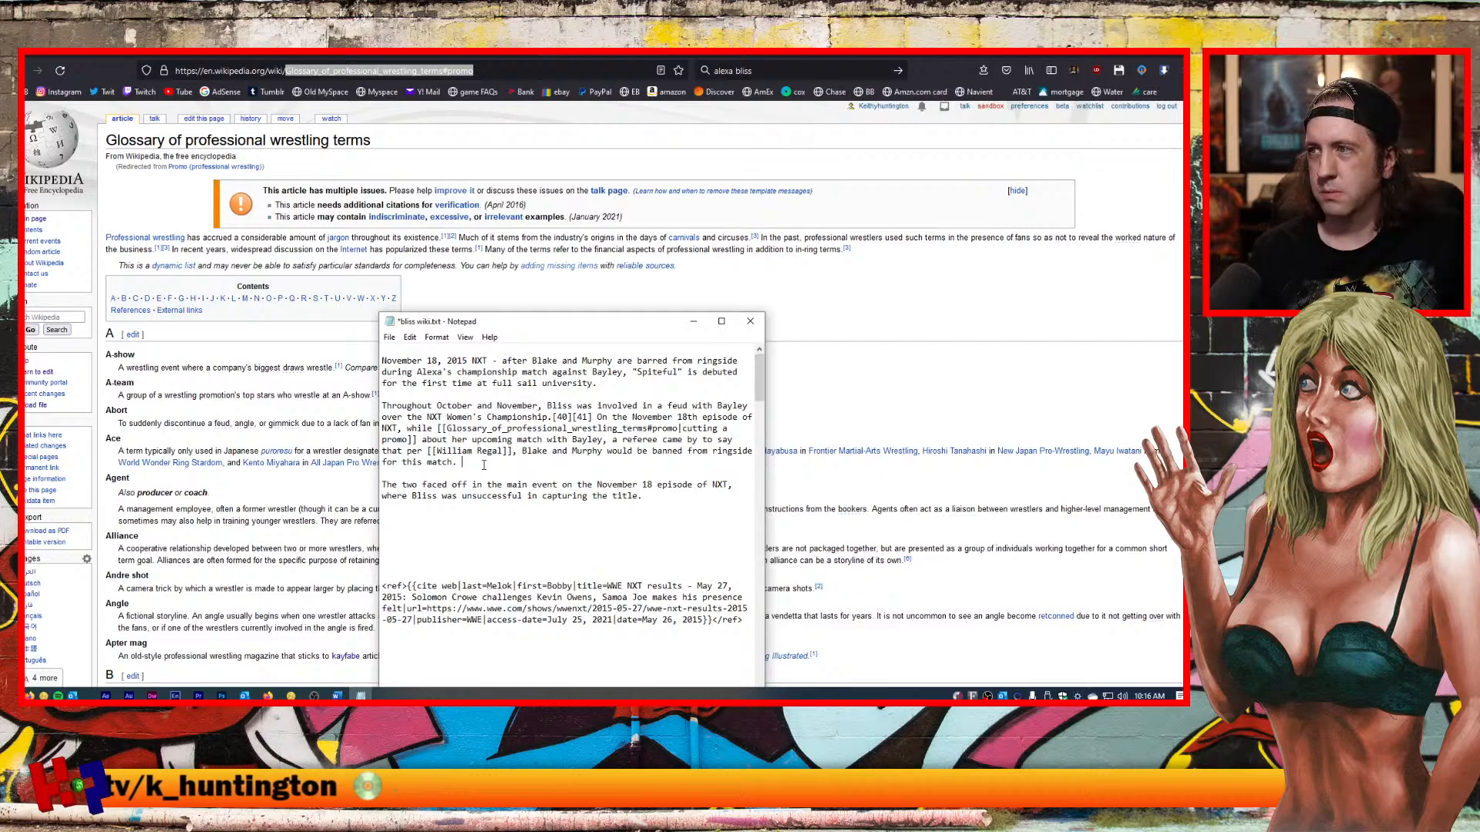
Begin a new sentence after "for this match." with "When it came time for Alexa's entrance".
type("When ")
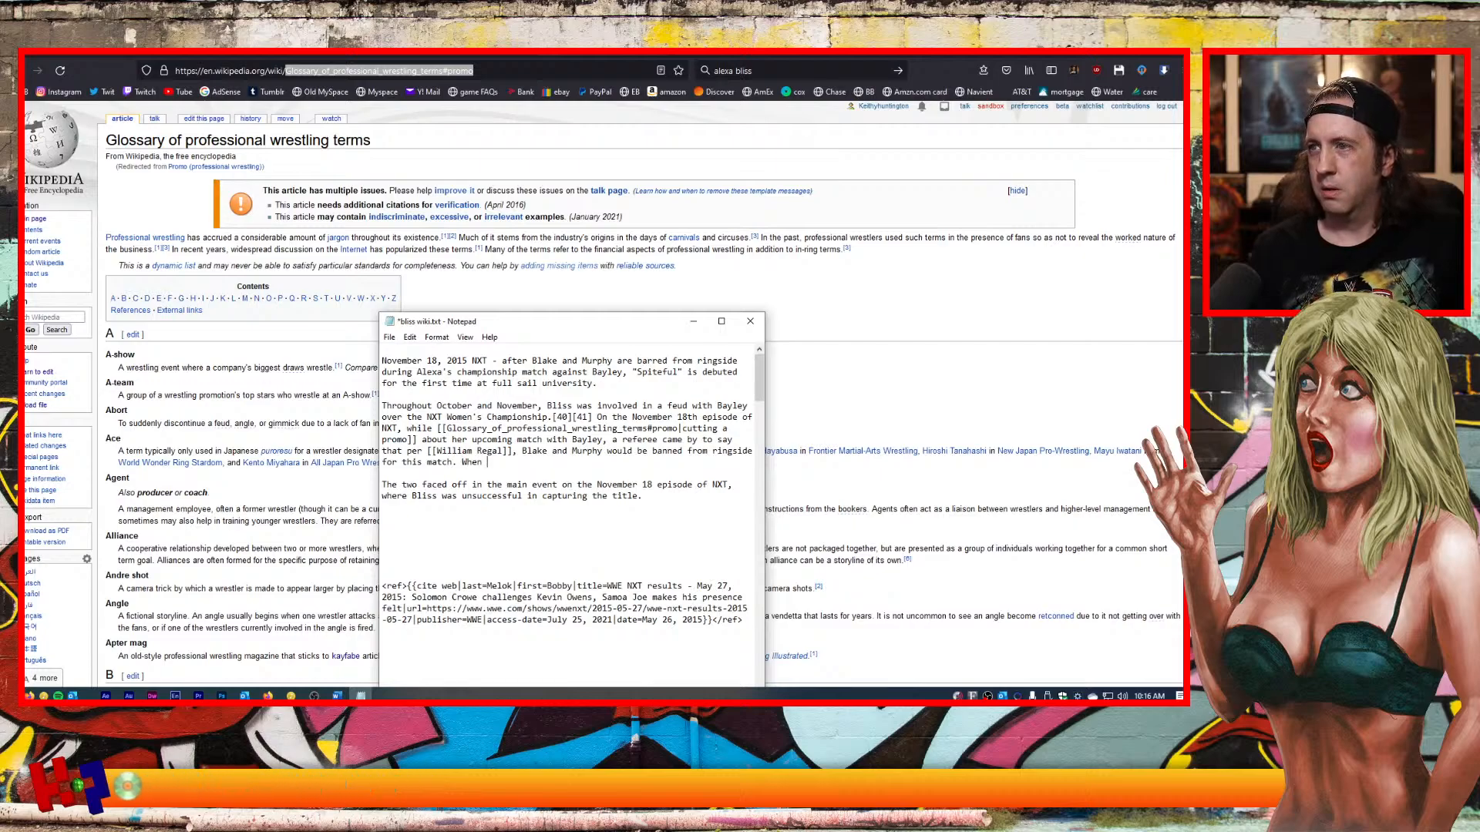
type("it came time f")
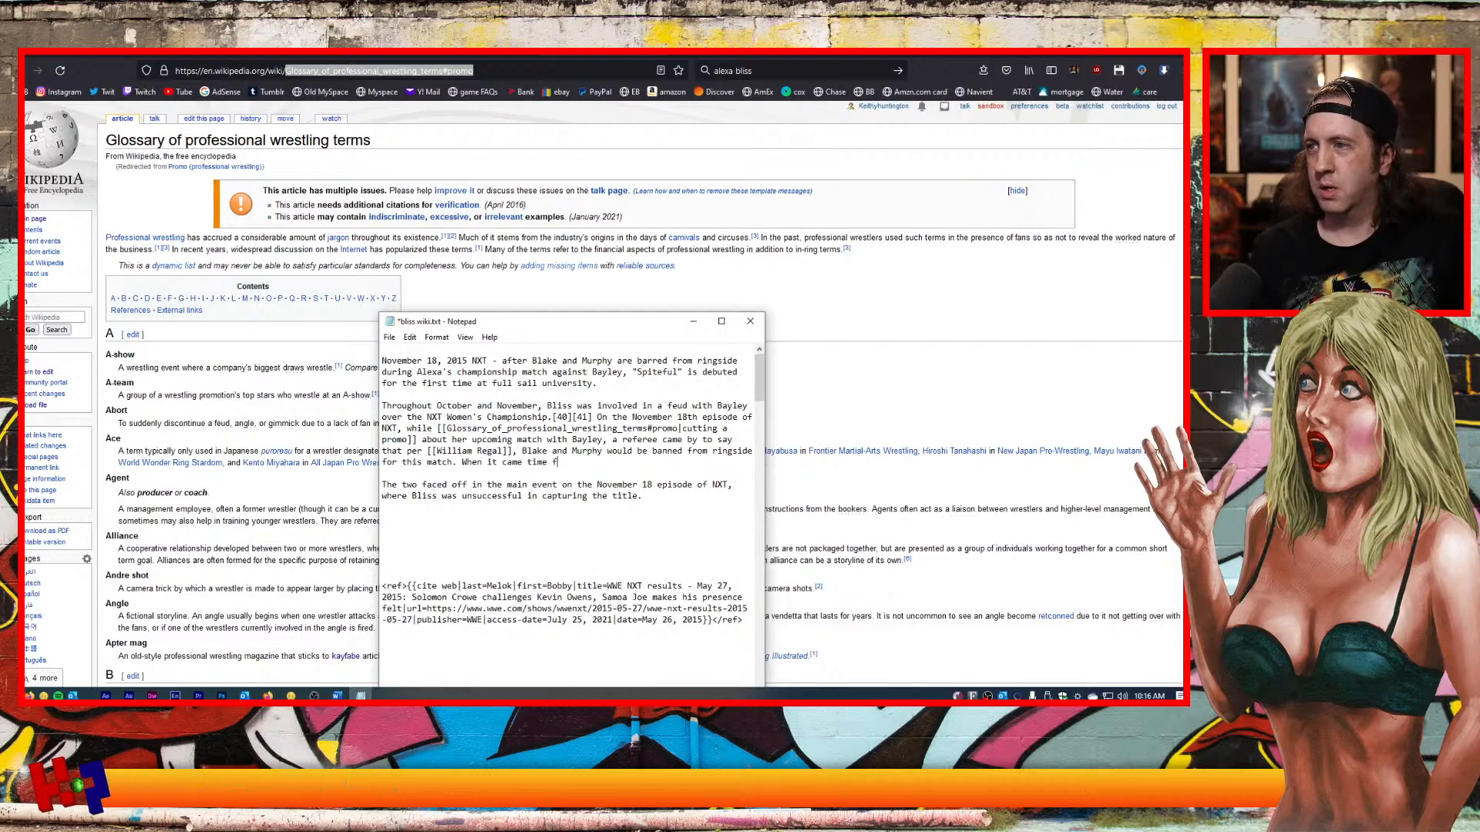
type("or Bli")
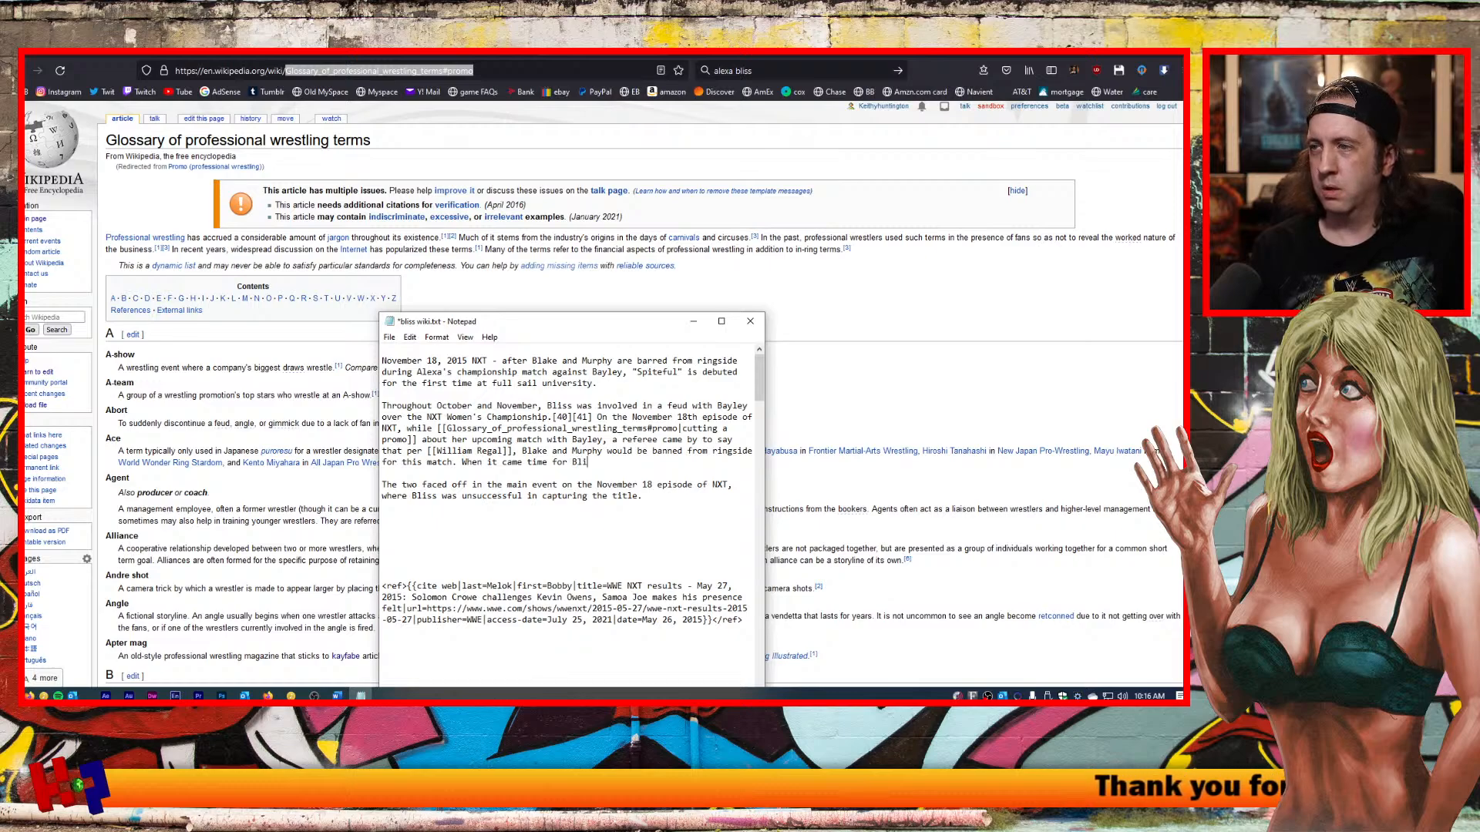
type("ss")
key("BackSpace")
key("BackSpace")
key("BackSpace")
key("BackSpace")
key("BackSpace")
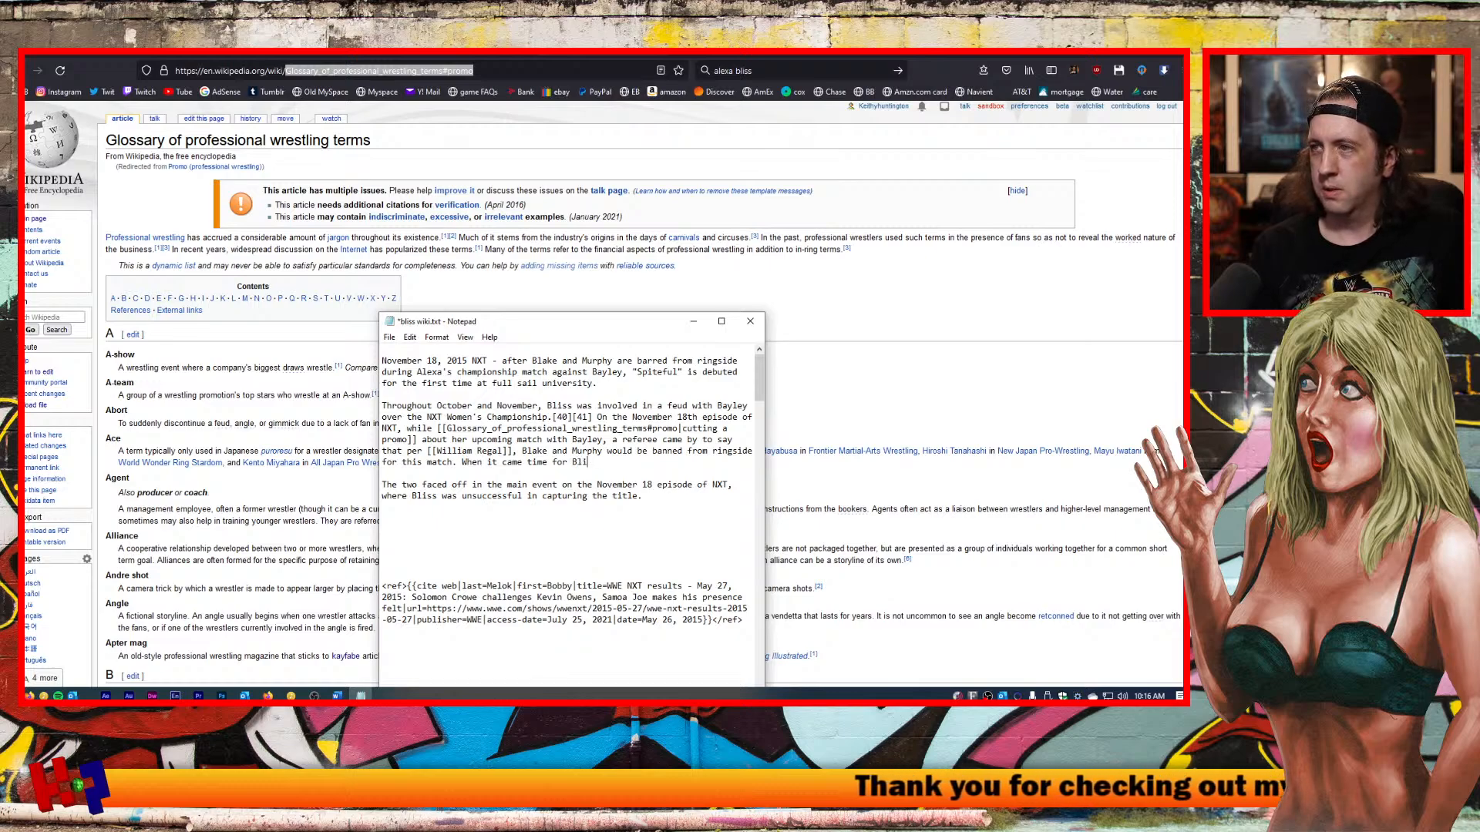
type("Alexa's ")
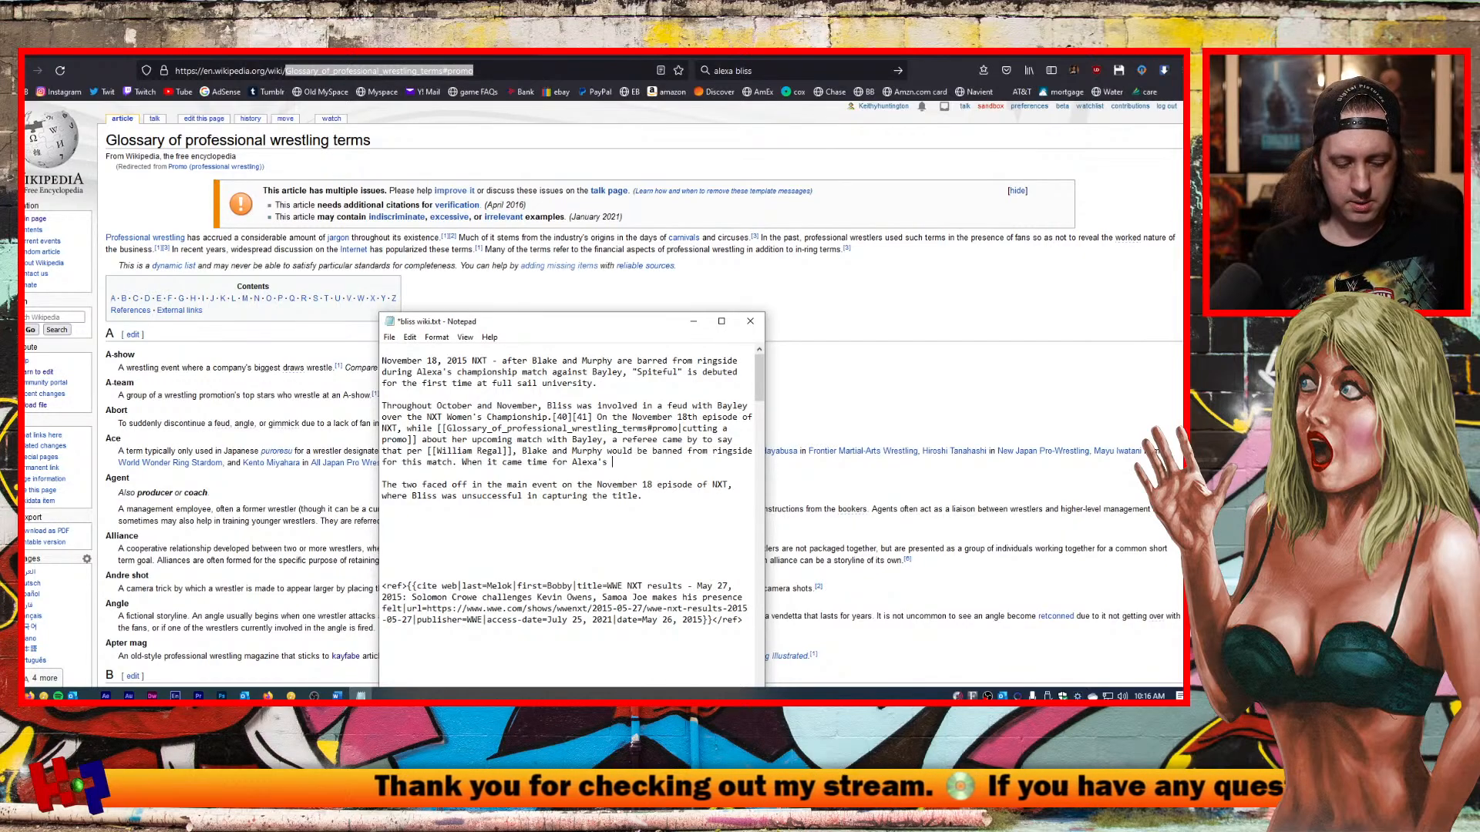
type("entrance")
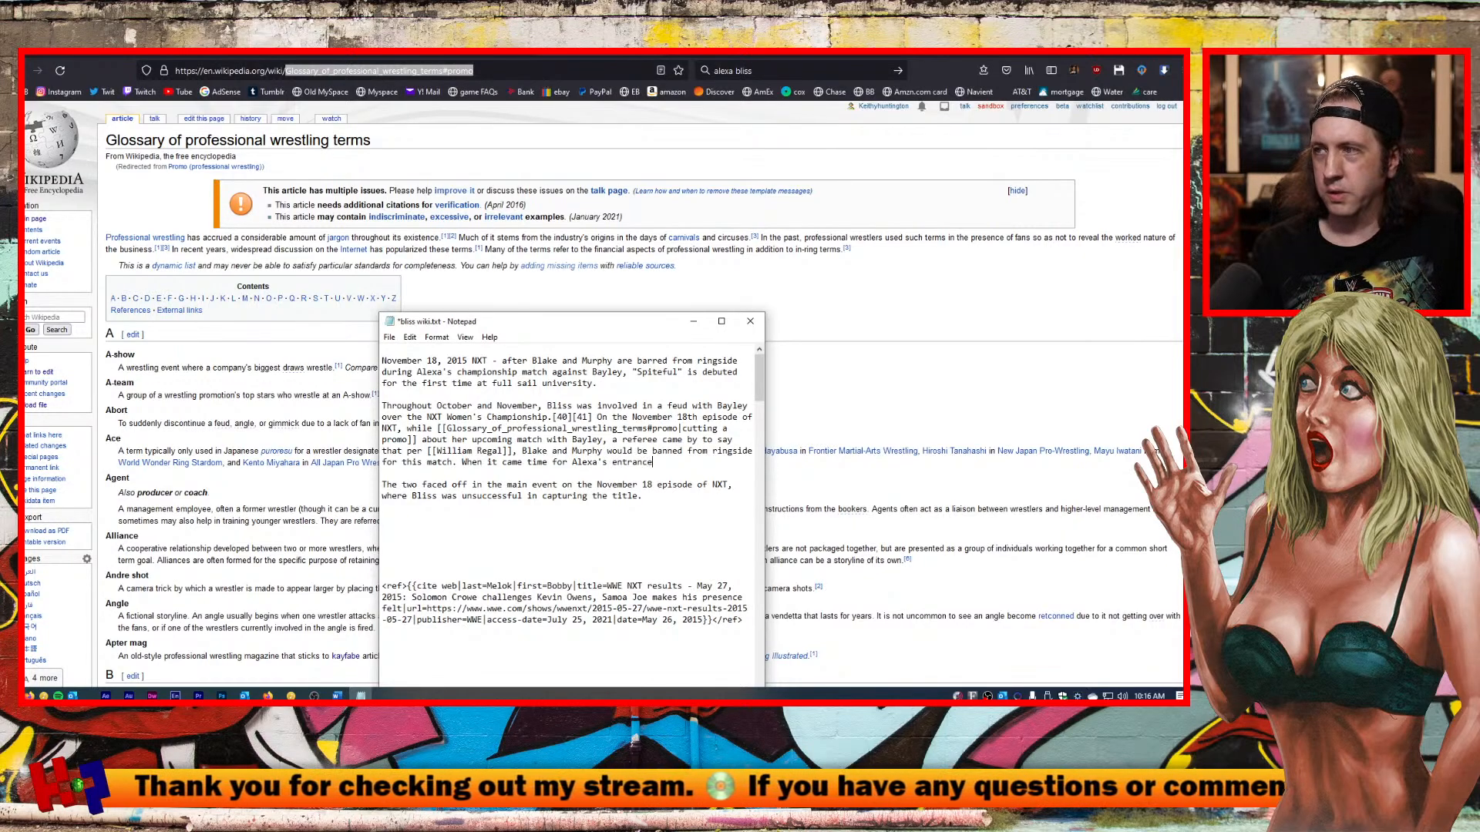
Continue the sentence after "Alexa's entrance" with ", she came down the ramp to a brand new theme track "Spiteful."".
type(", sh")
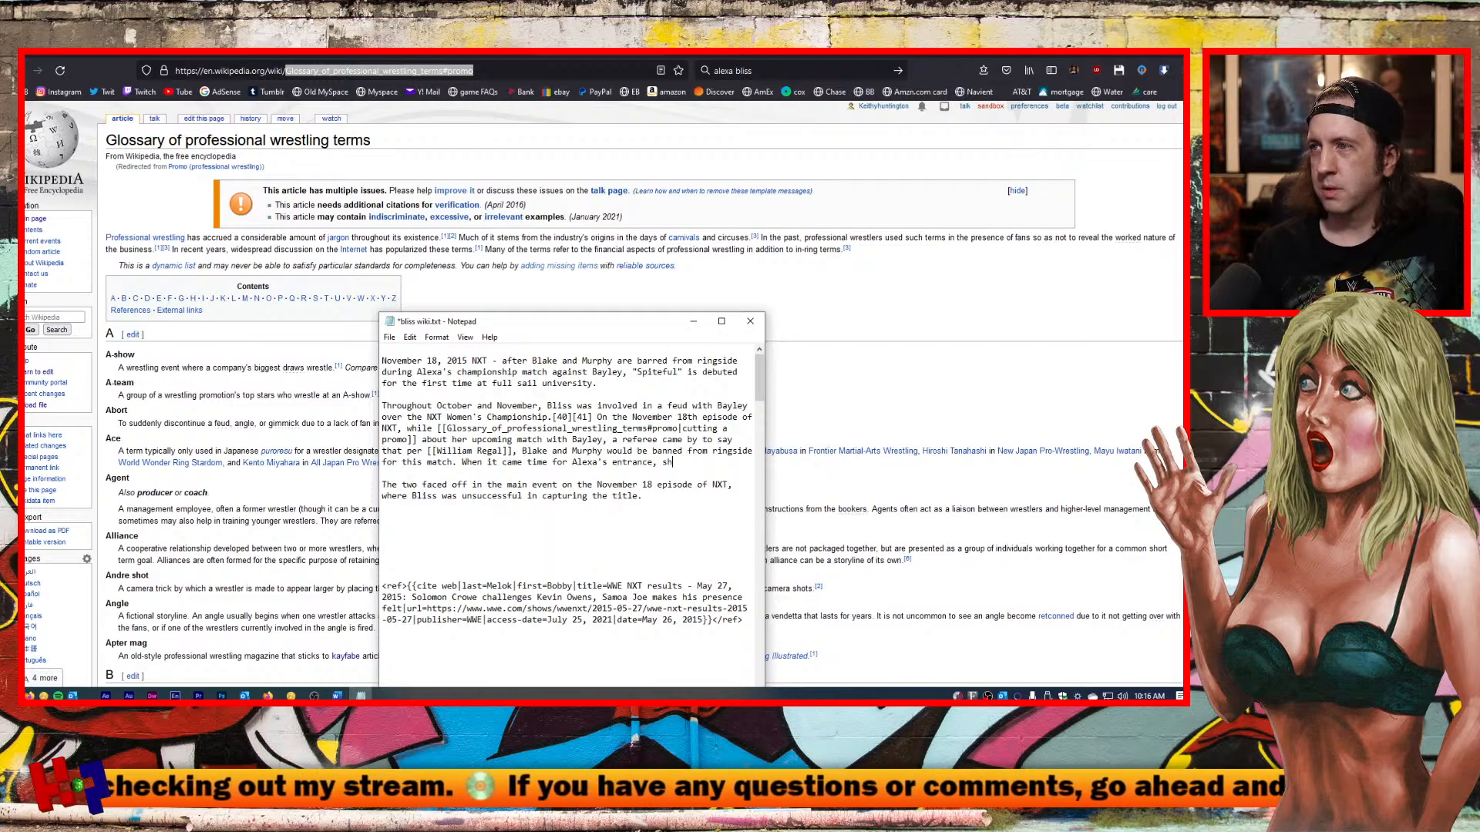
type("e came down the rap")
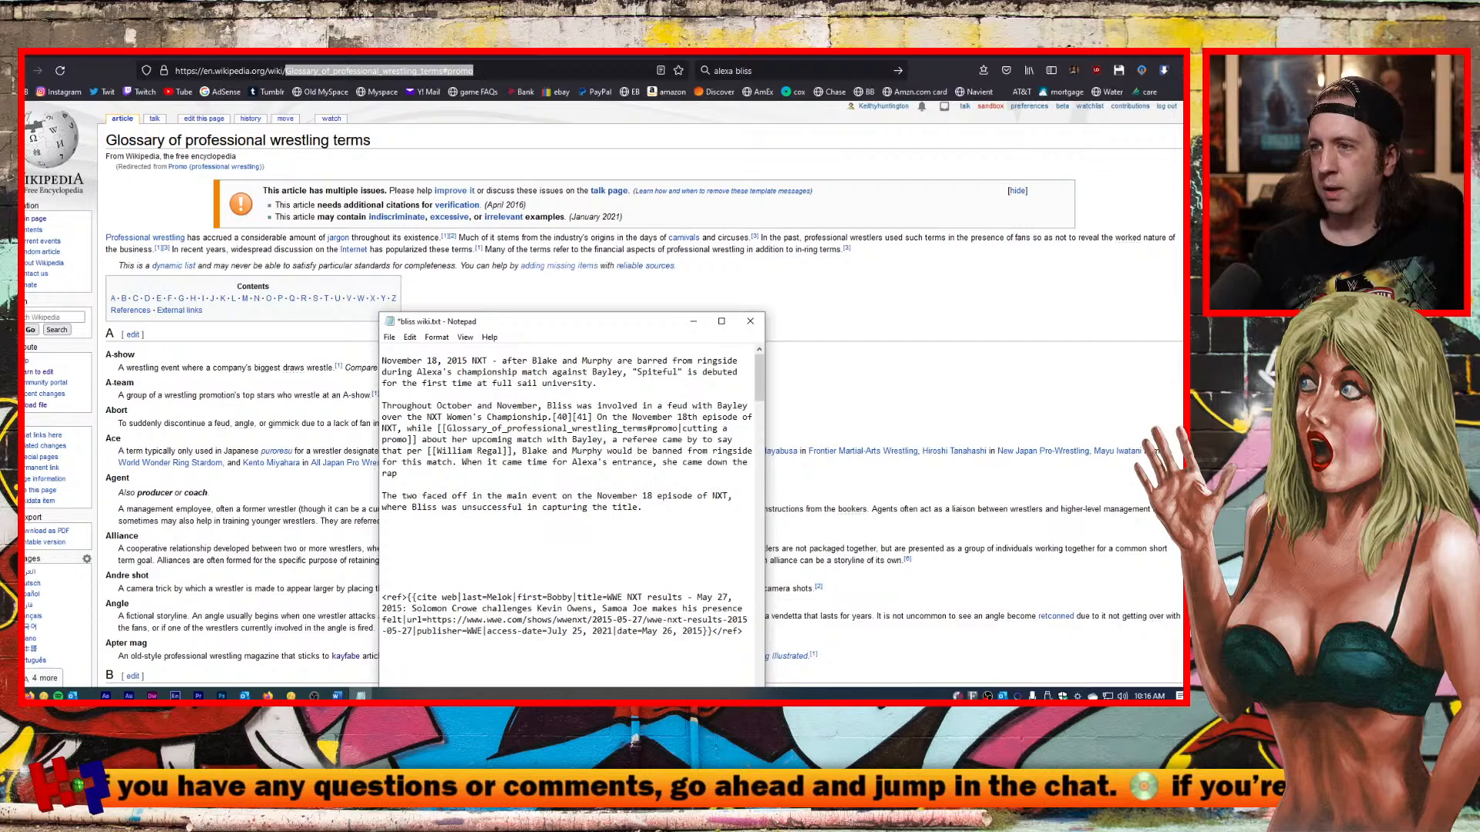
key("BackSpace")
type("m,")
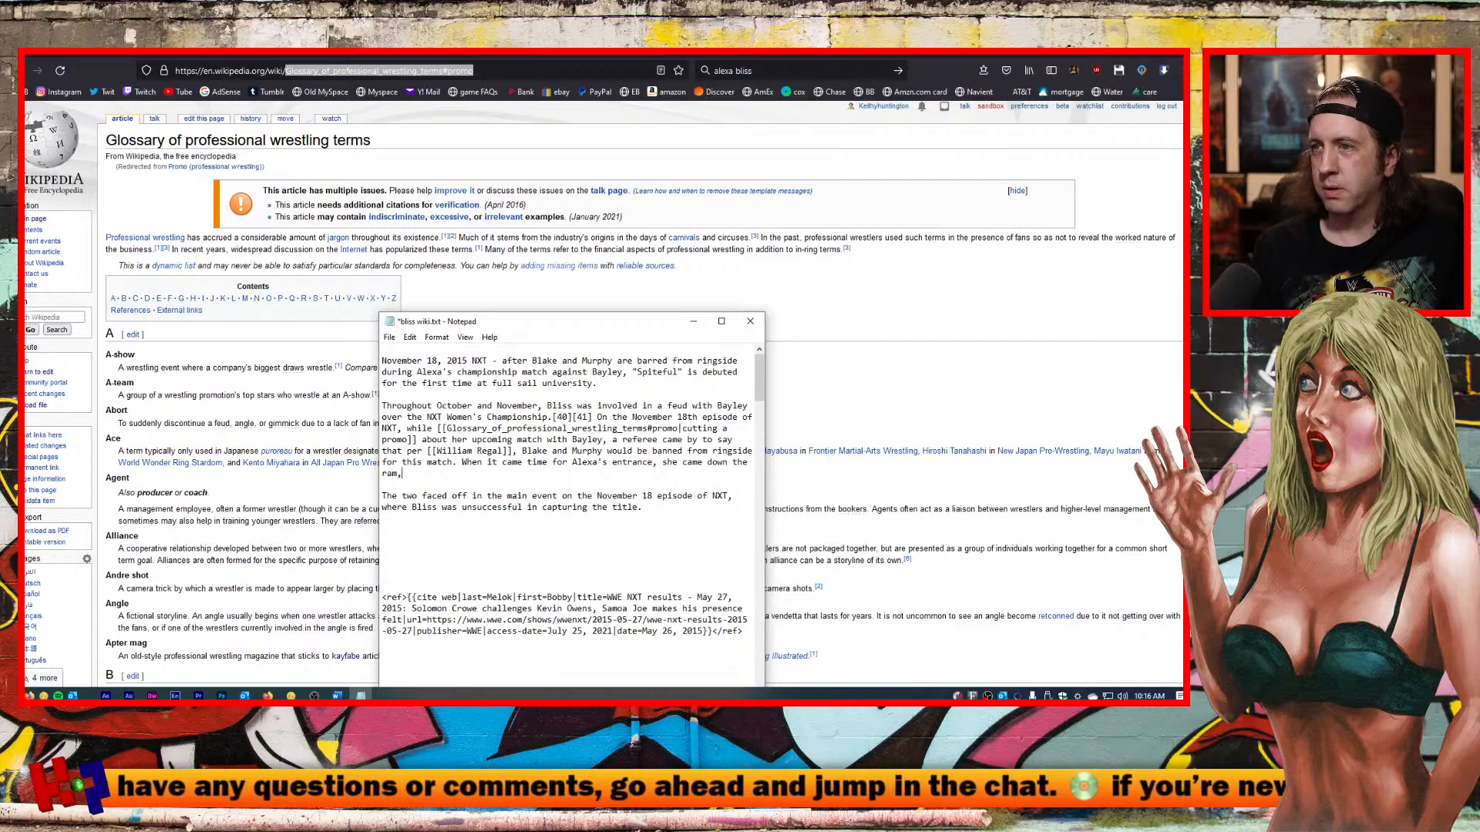
key("BackSpace")
type("p")
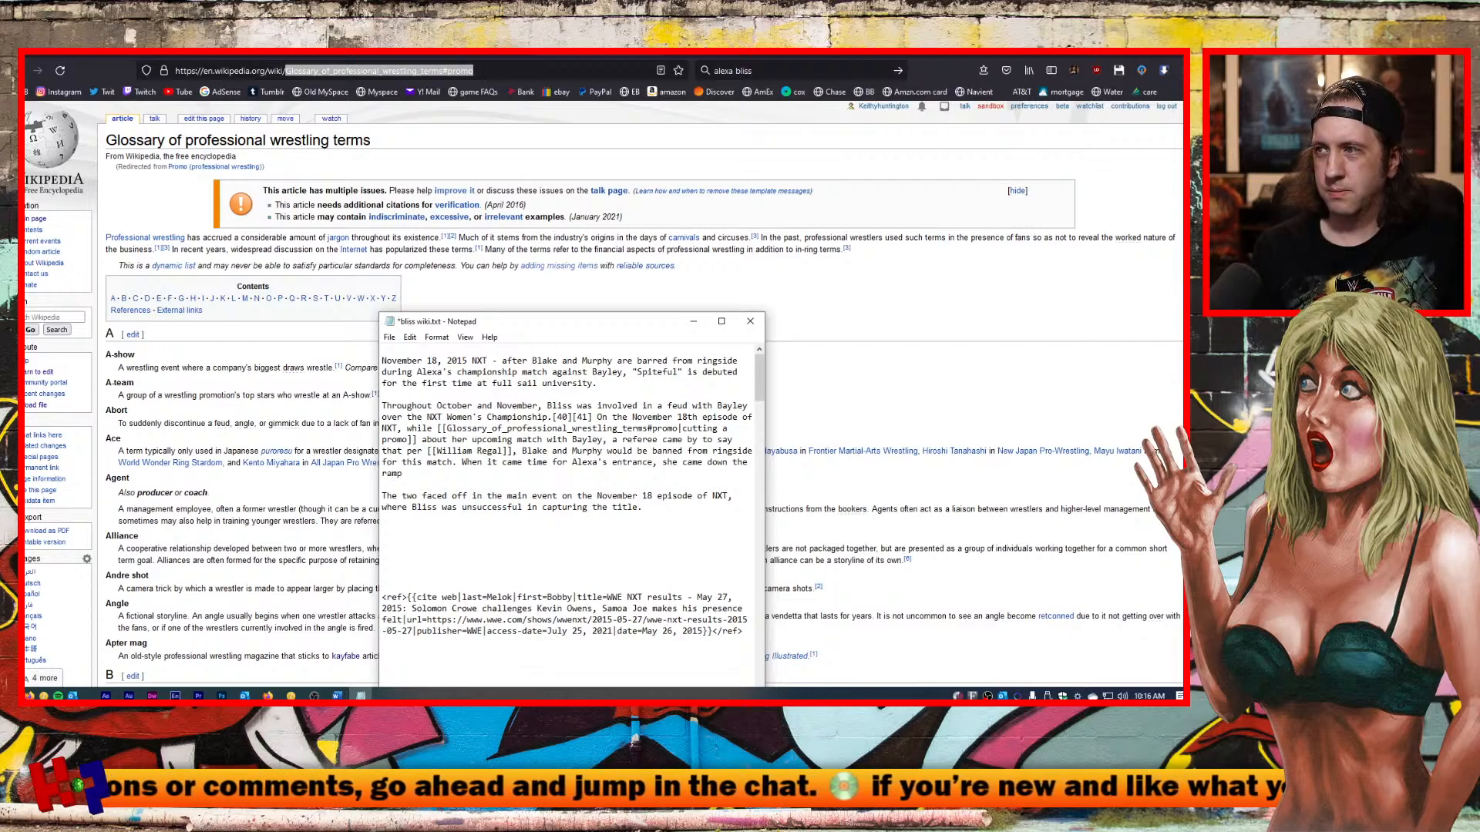
type(" to")
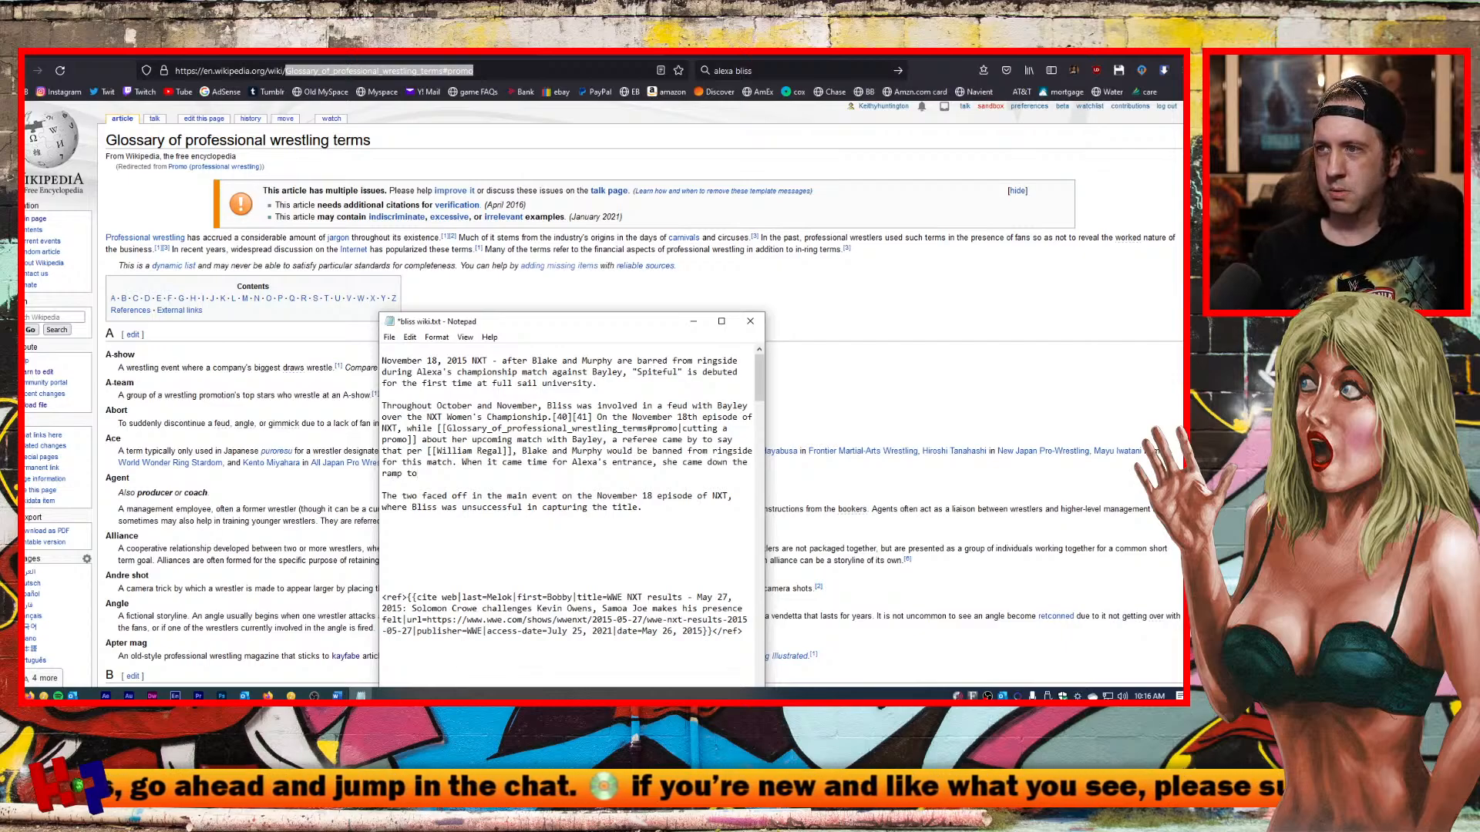
type(" a brand new")
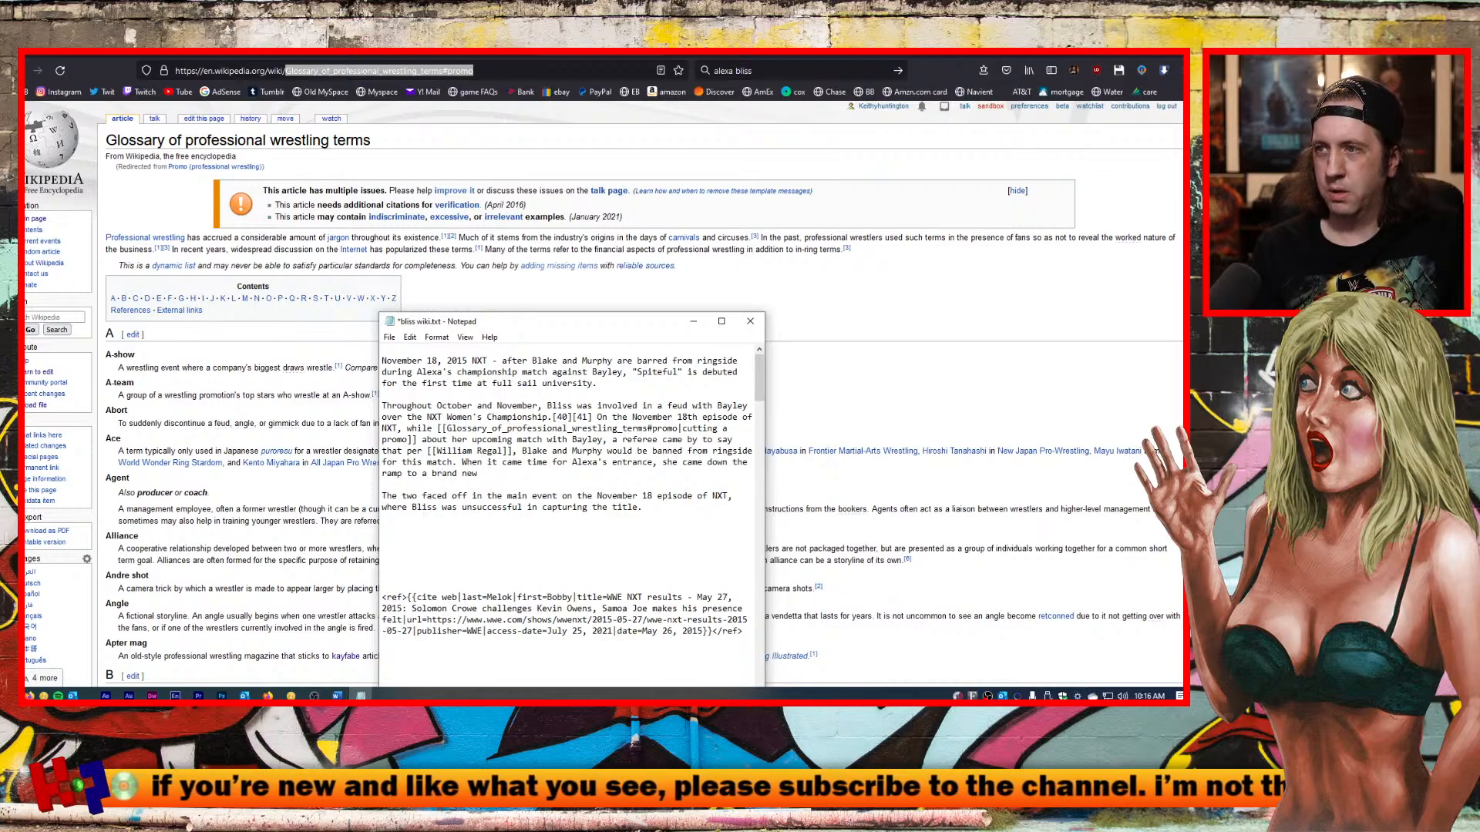
type(" theme tr")
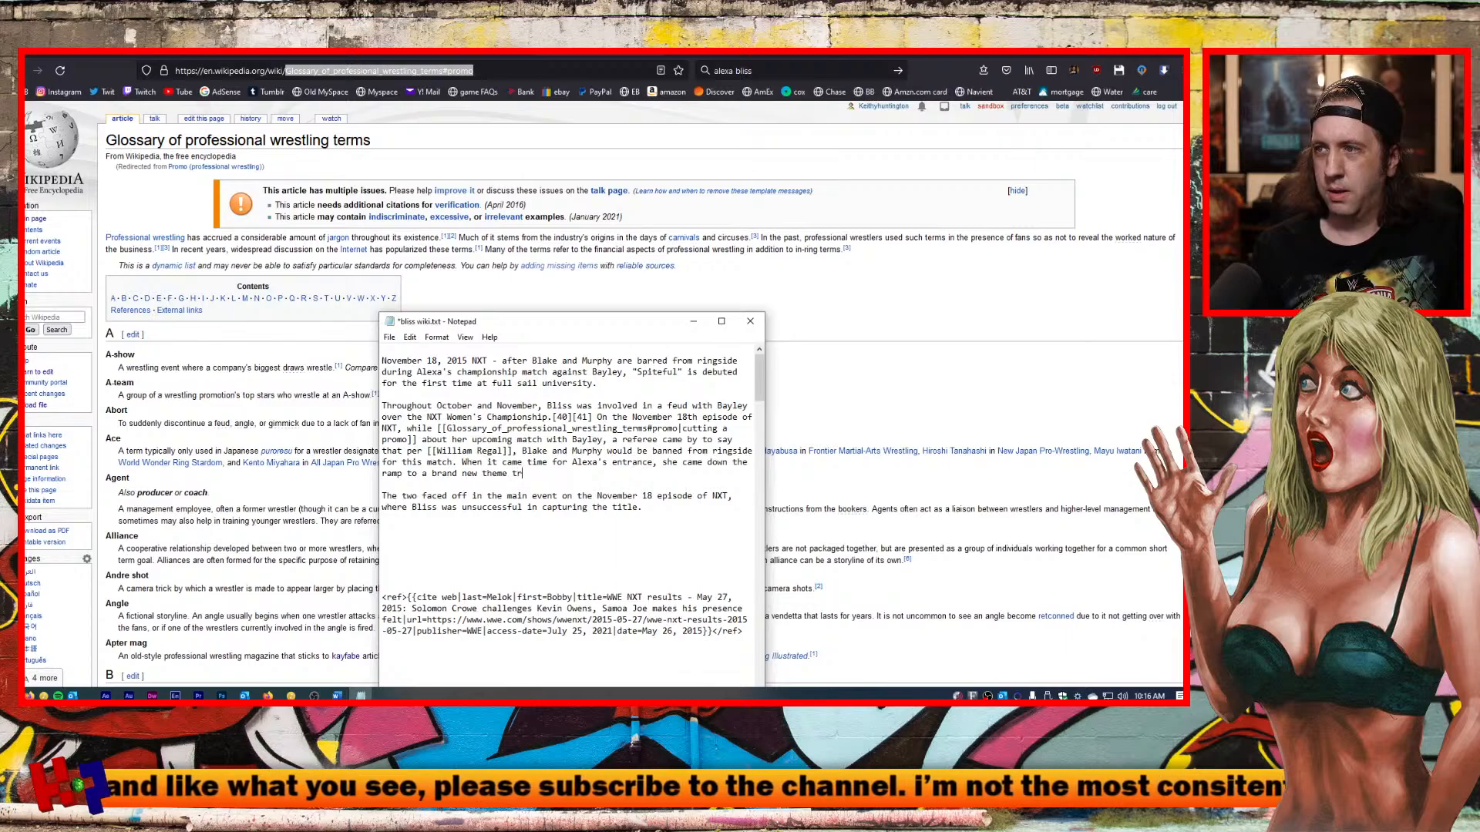
type("ack \"Spiteful")
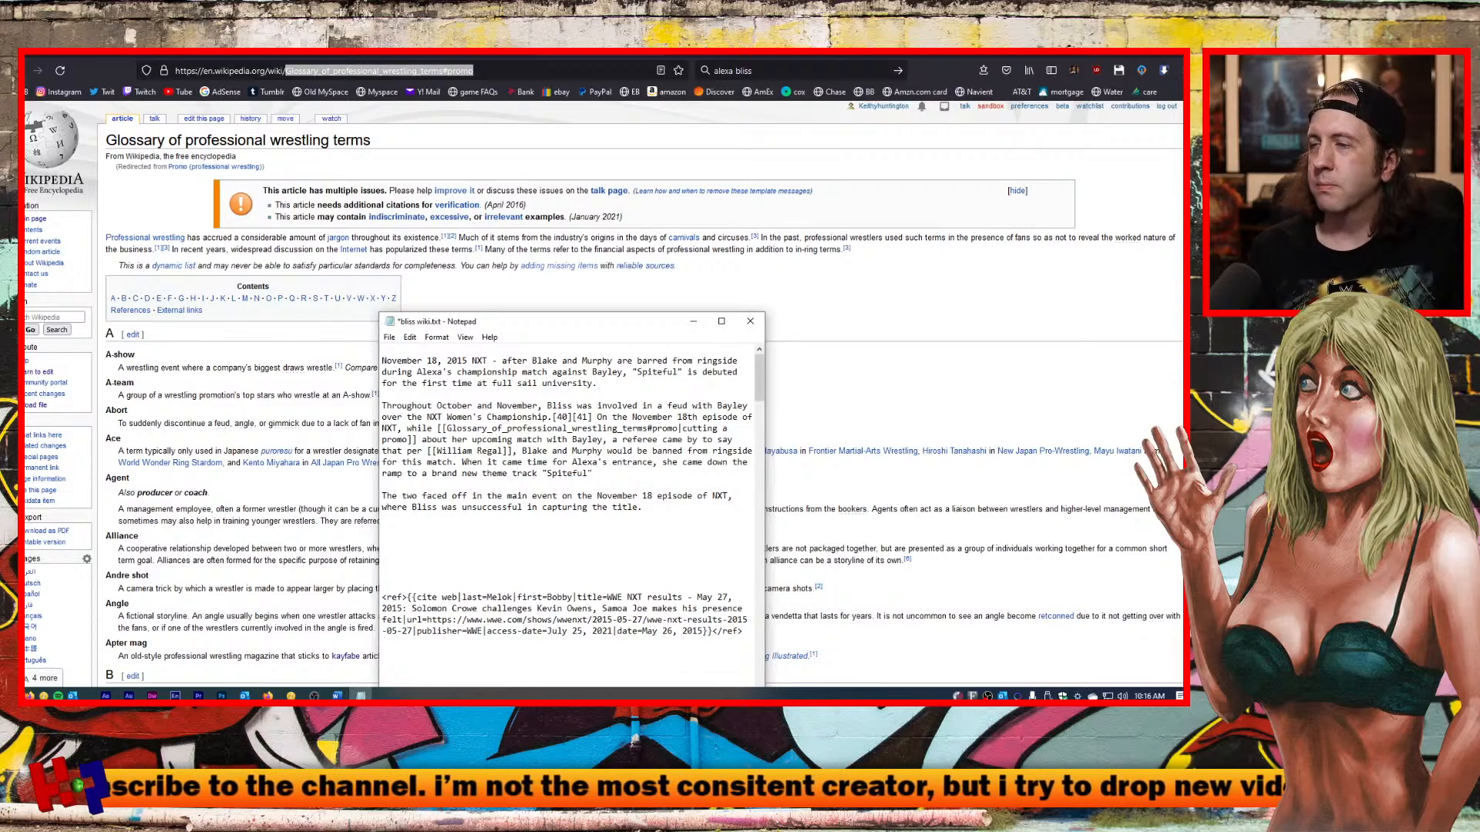
type(".")
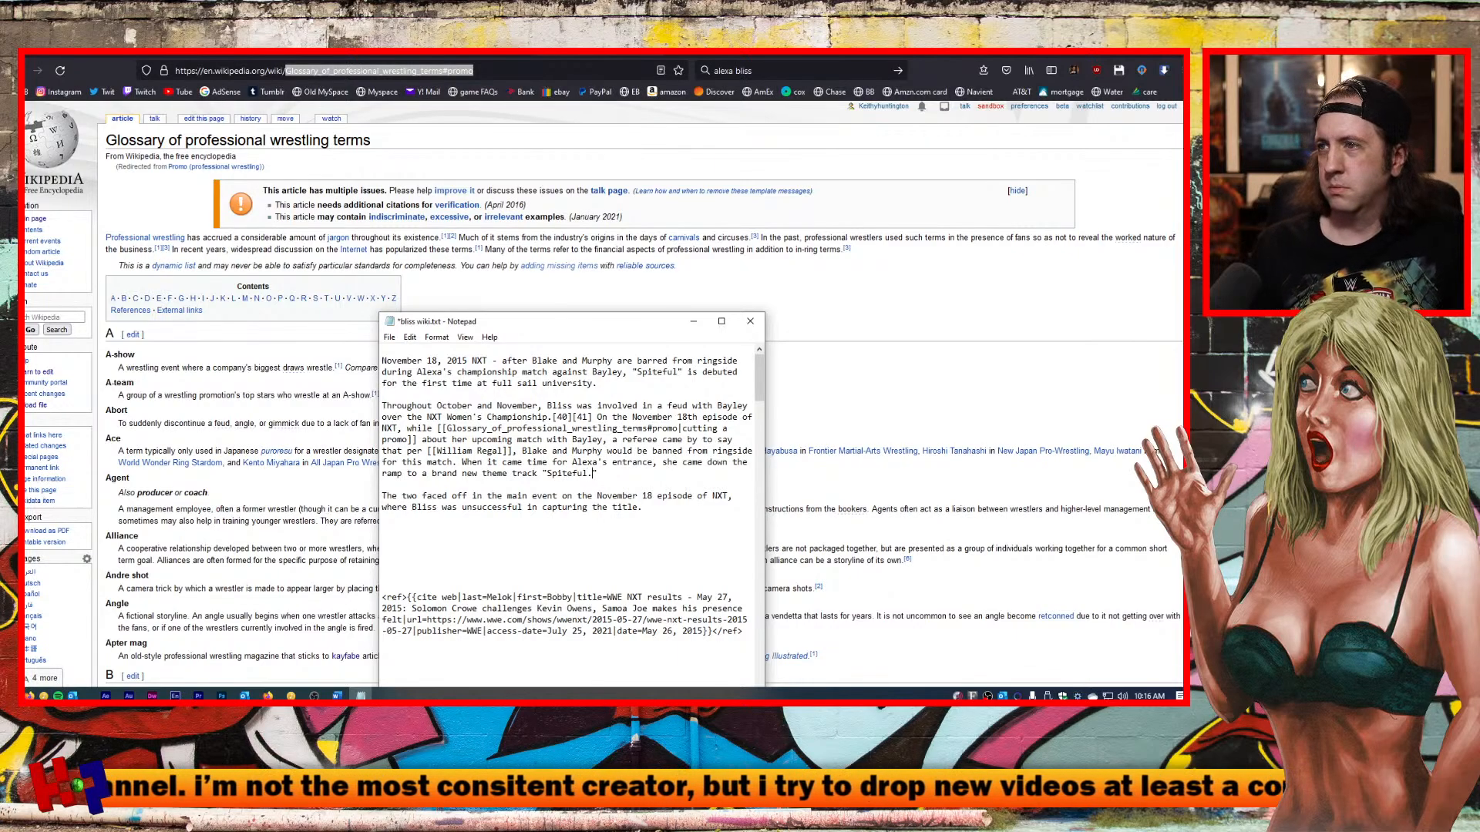
type("\"")
Insert "main event" ahead of "match with Bayley" and enclose it in double square brackets as a wiki link.
left_click(597, 462)
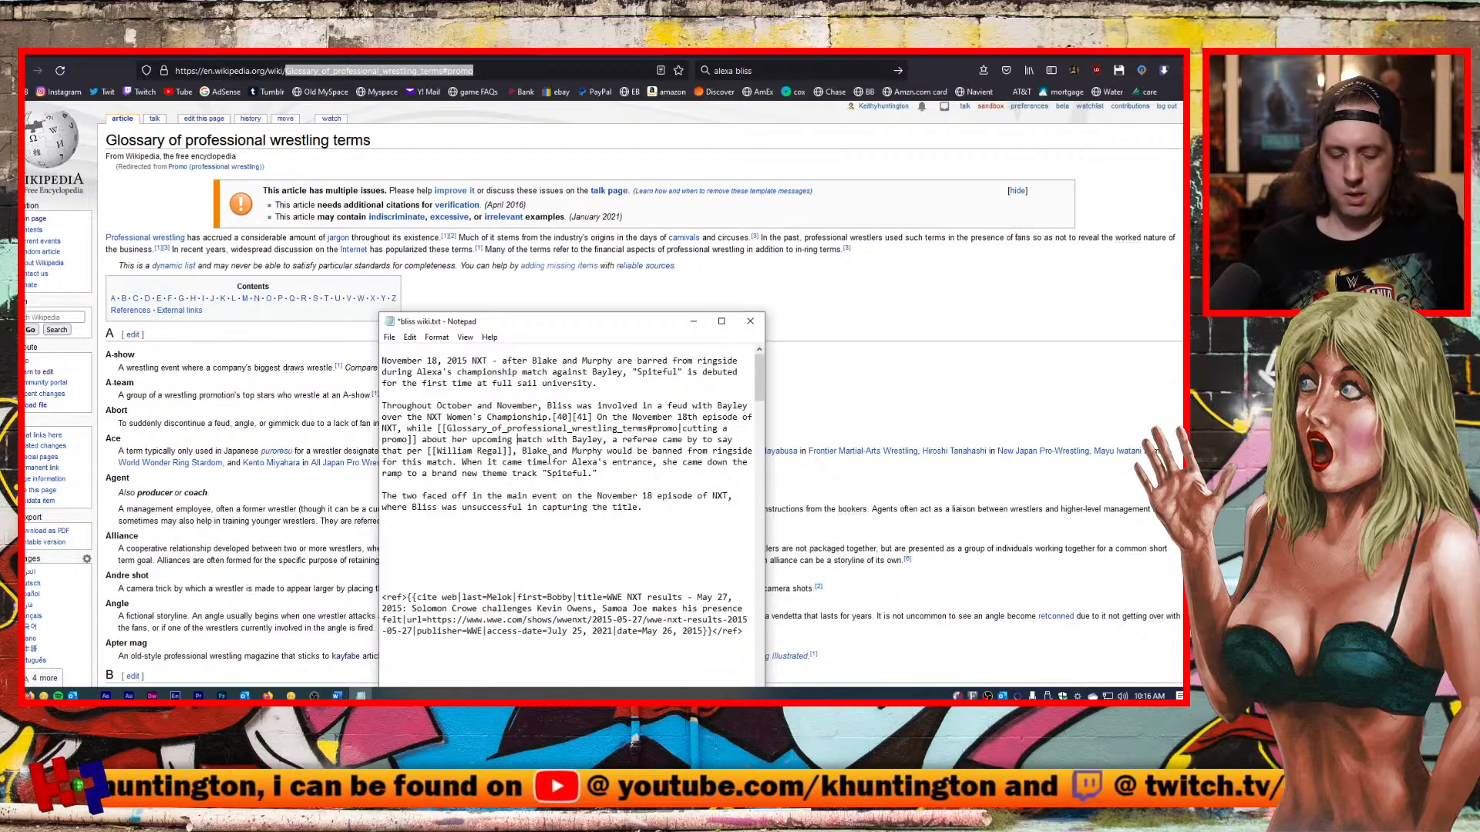
type("main event")
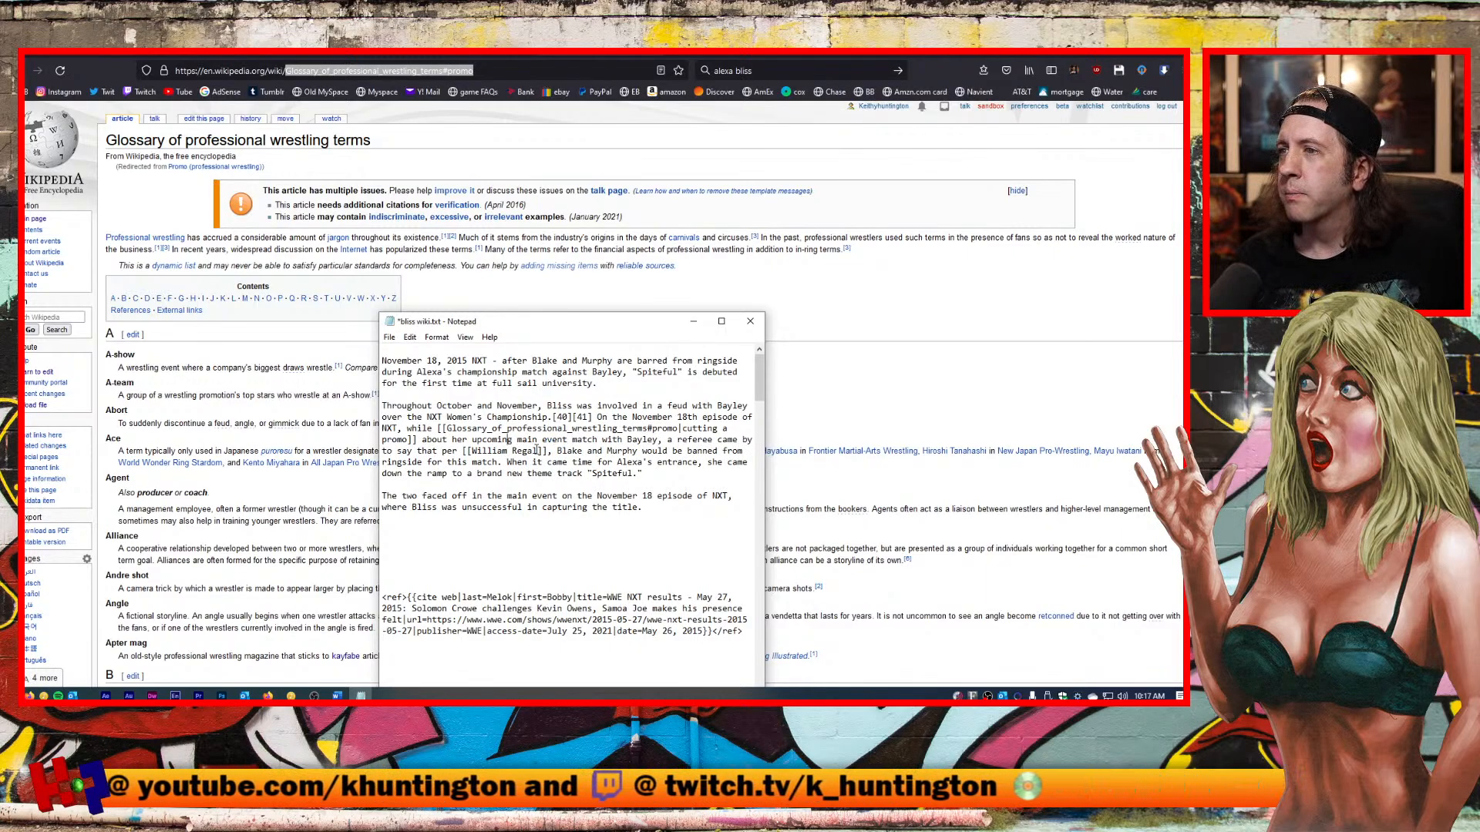
type("[[")
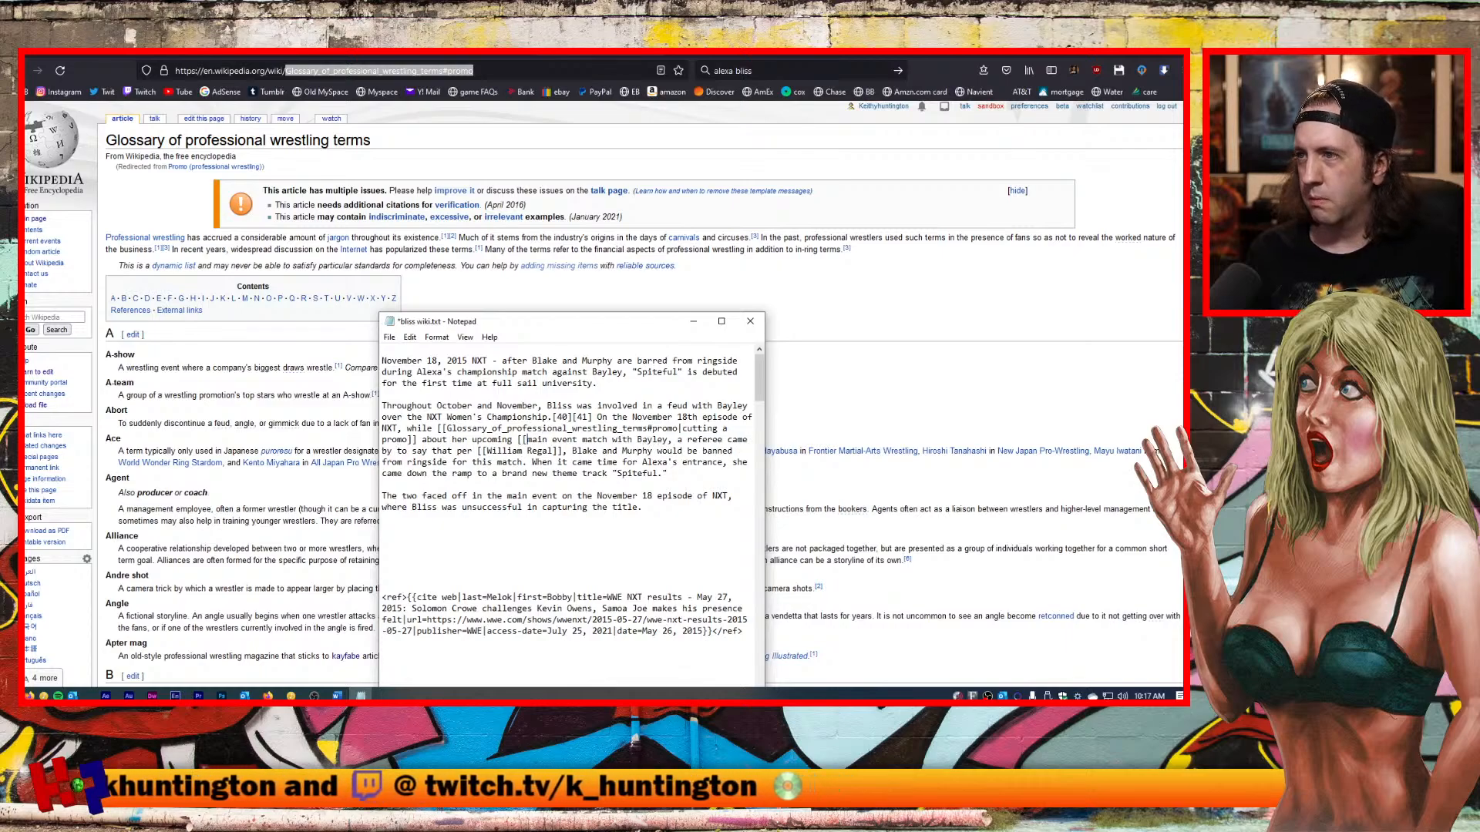
left_click(583, 439)
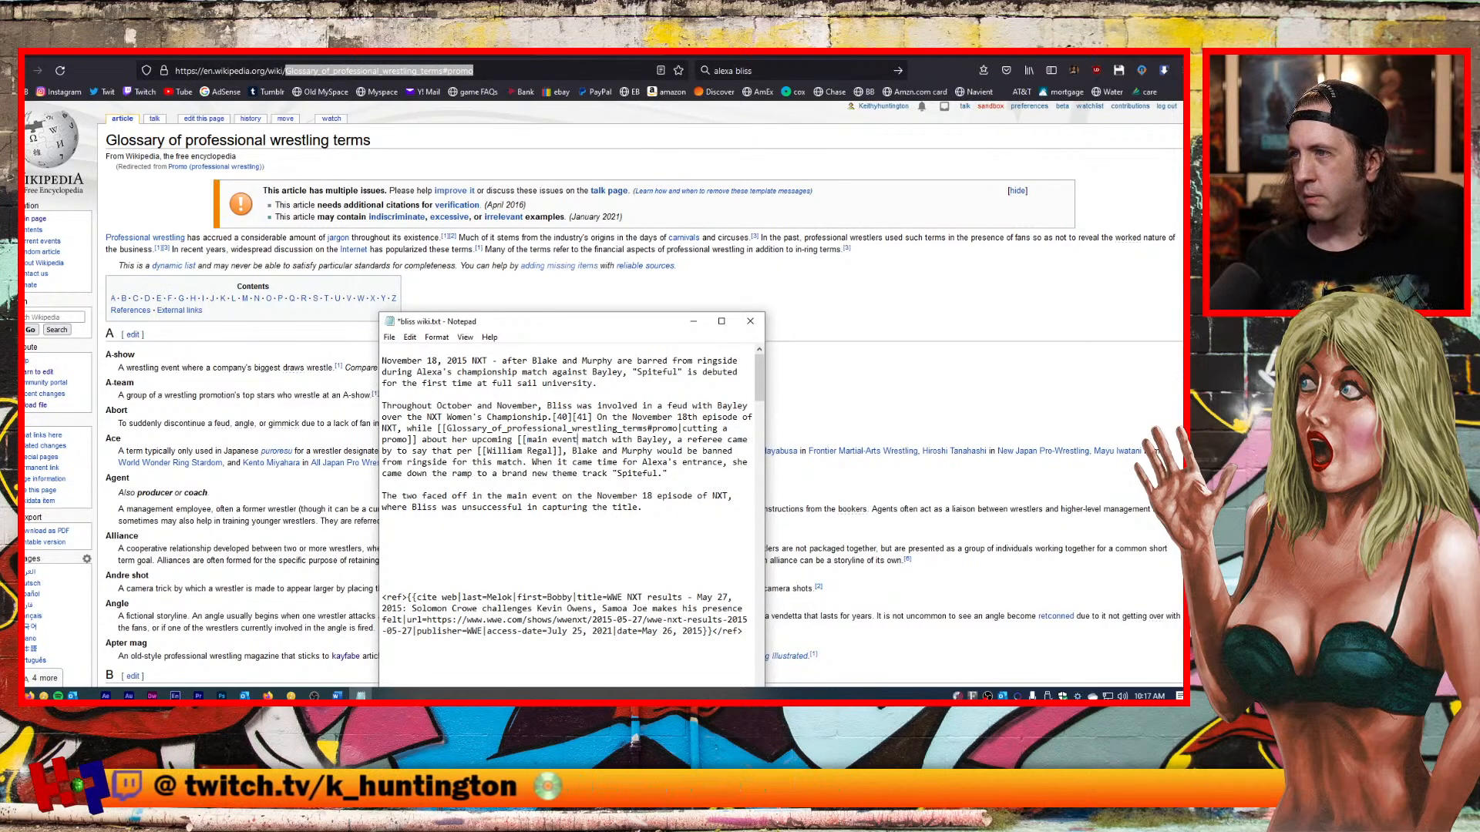
type("]]")
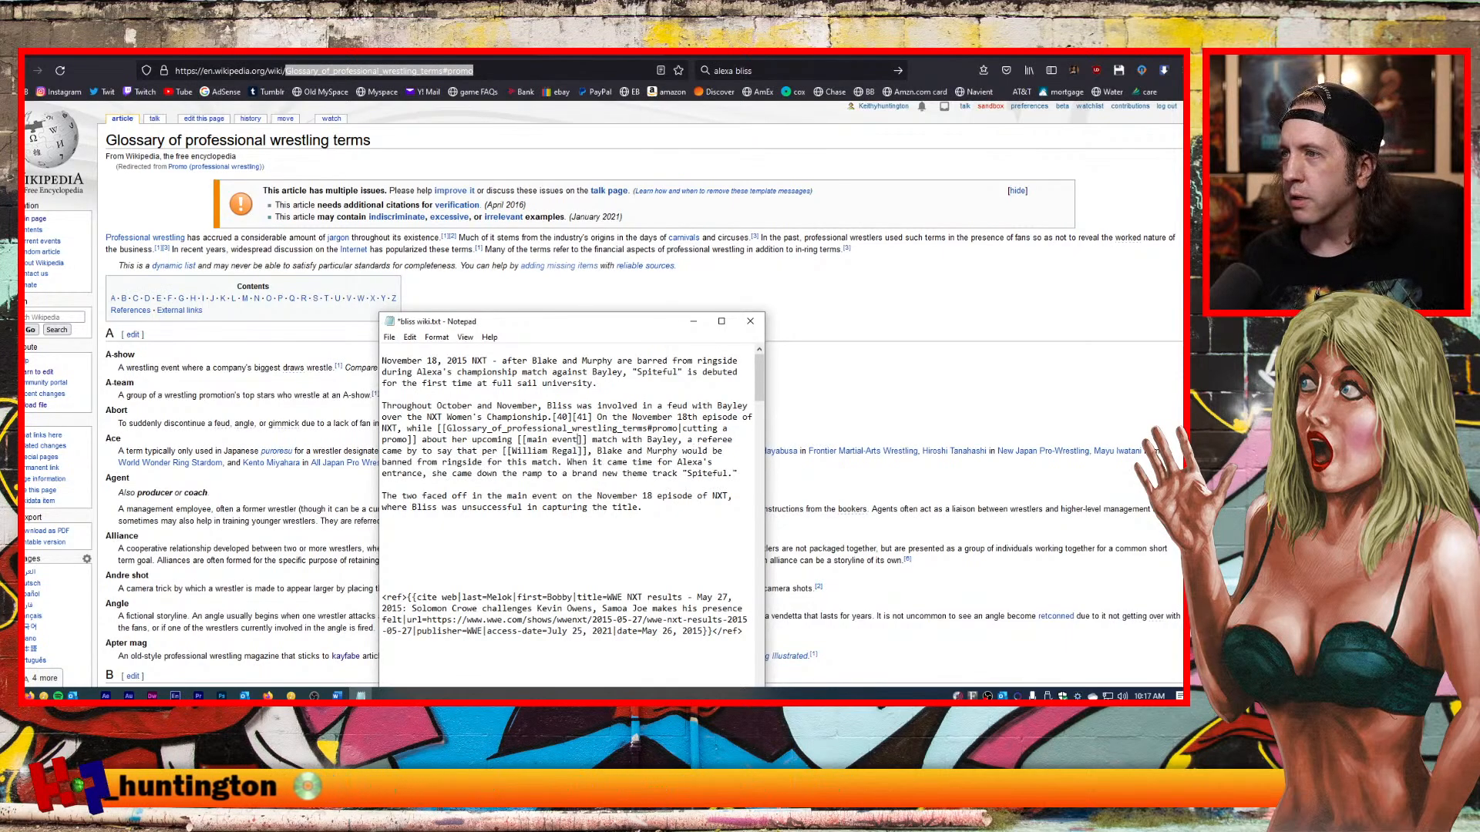
left_click(583, 439)
type("|")
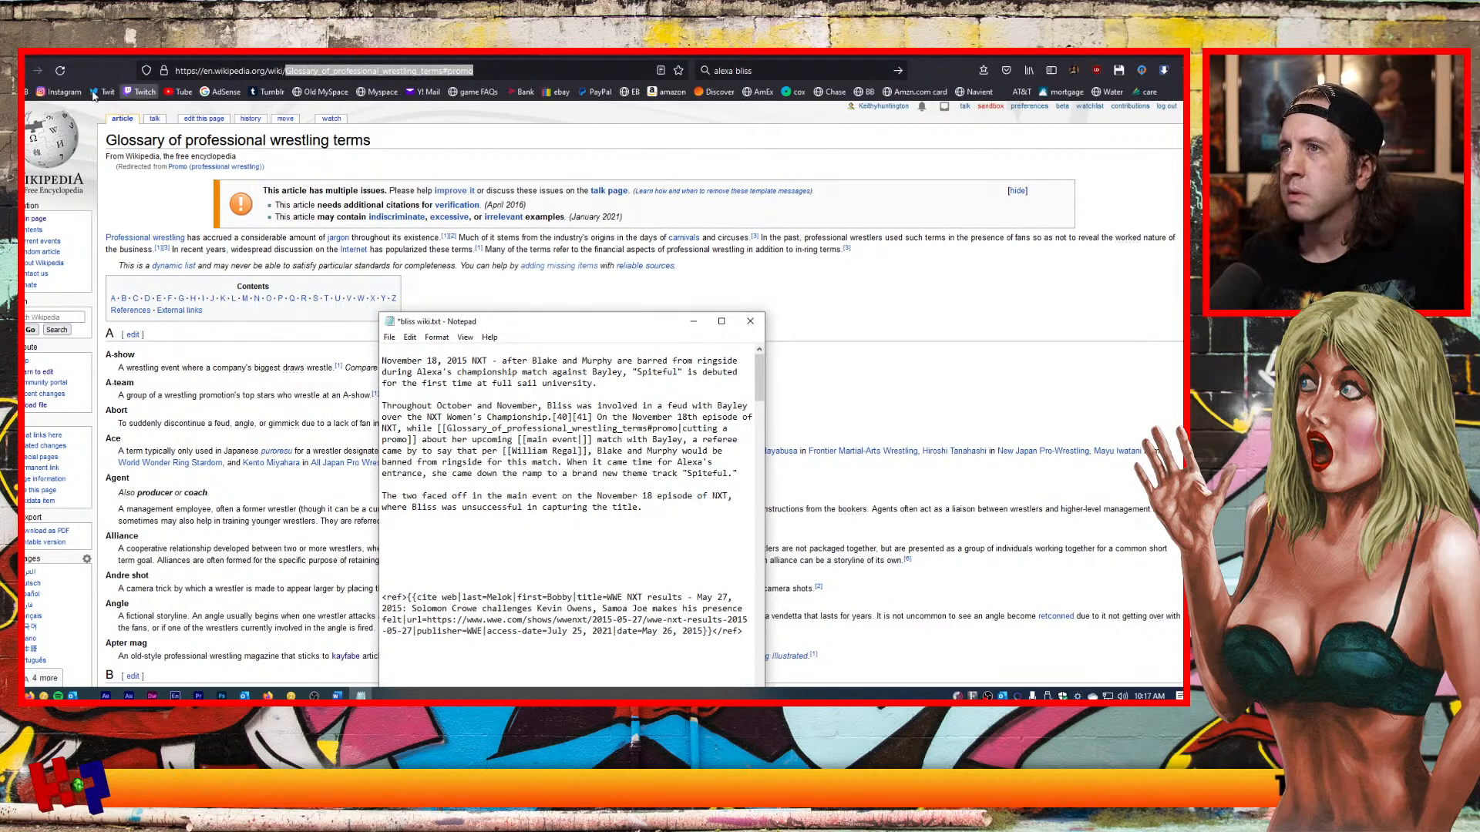
Copy the "[[Glossary of professional wrestling terms#Main event|main event]]" link from the Alexa Bliss edit page and paste it over the draft's bracketed "main event".
key("alt+Tab")
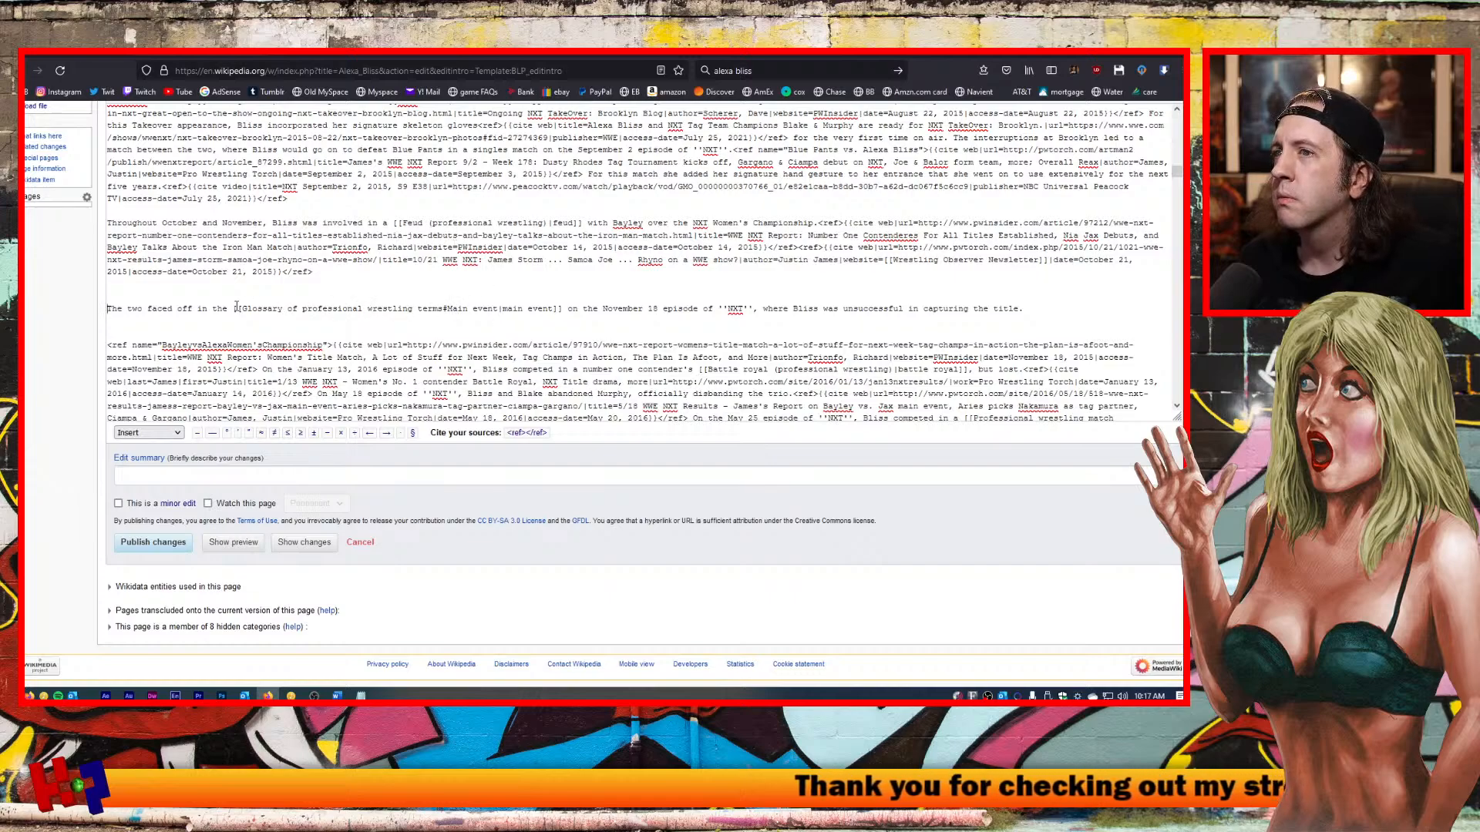
left_click_drag(234, 309, 564, 308)
key("ctrl+c")
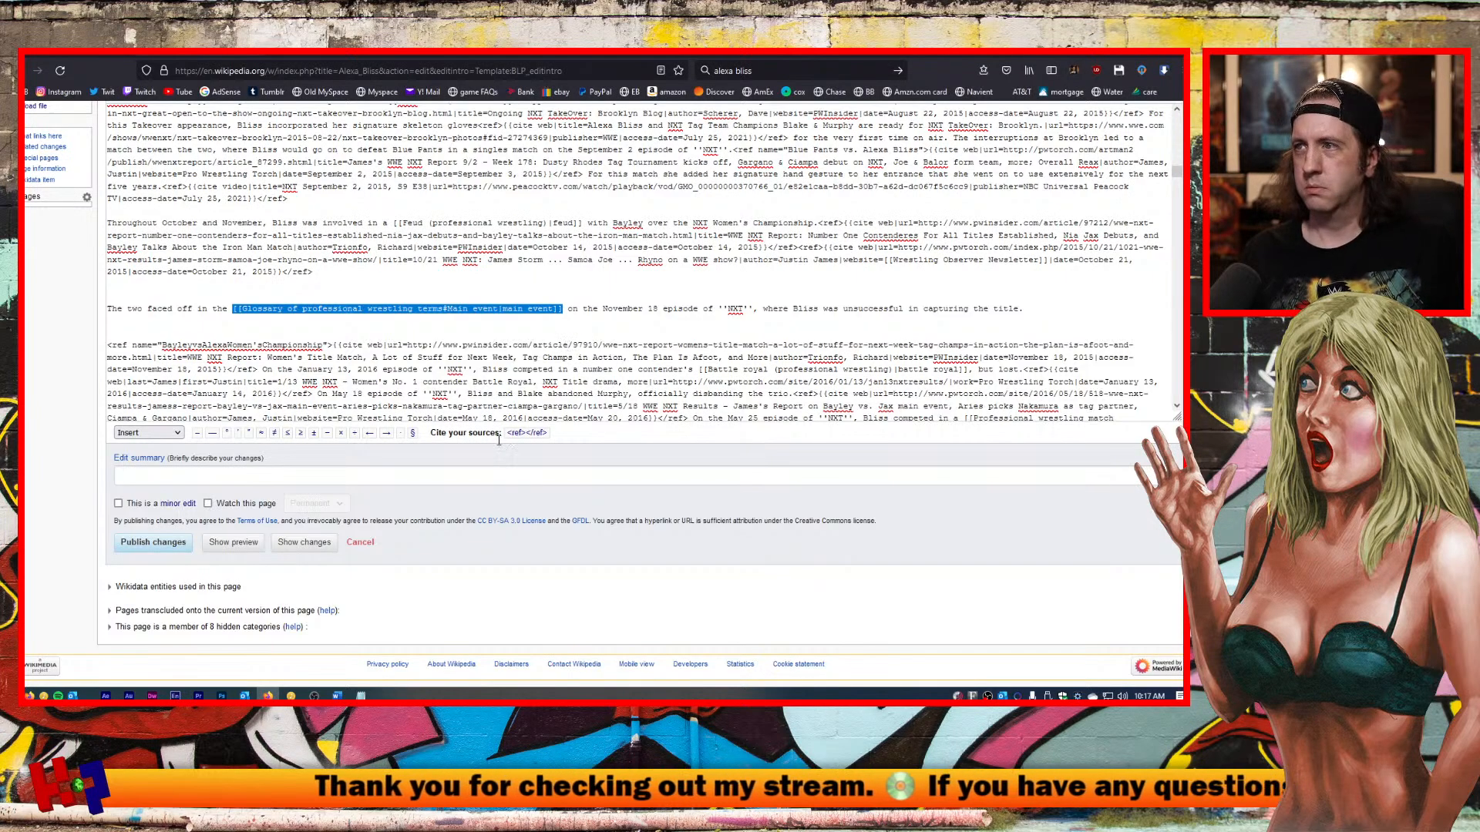
left_click(360, 696)
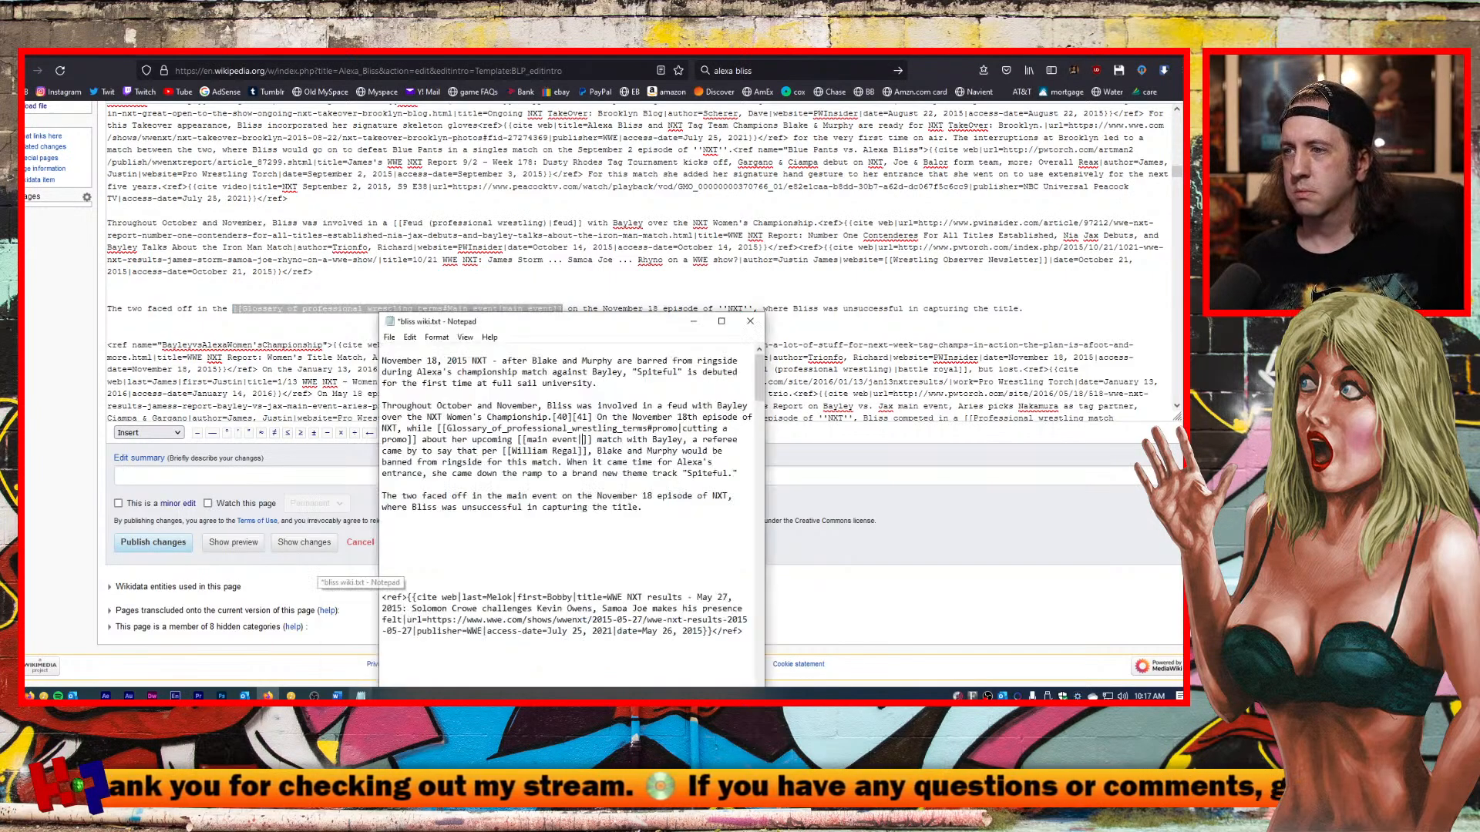
left_click_drag(518, 440, 593, 441)
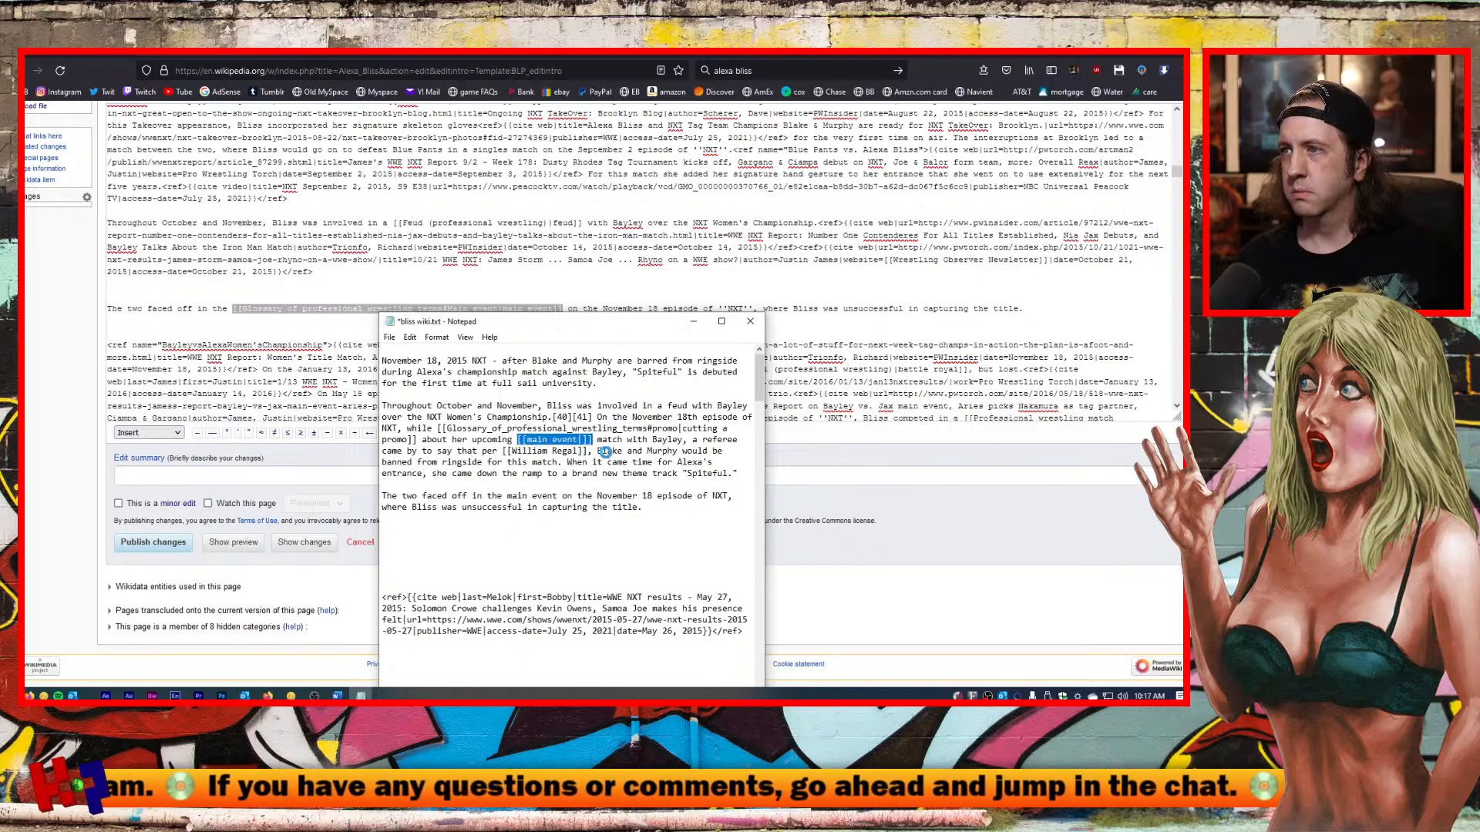
key("ctrl+v")
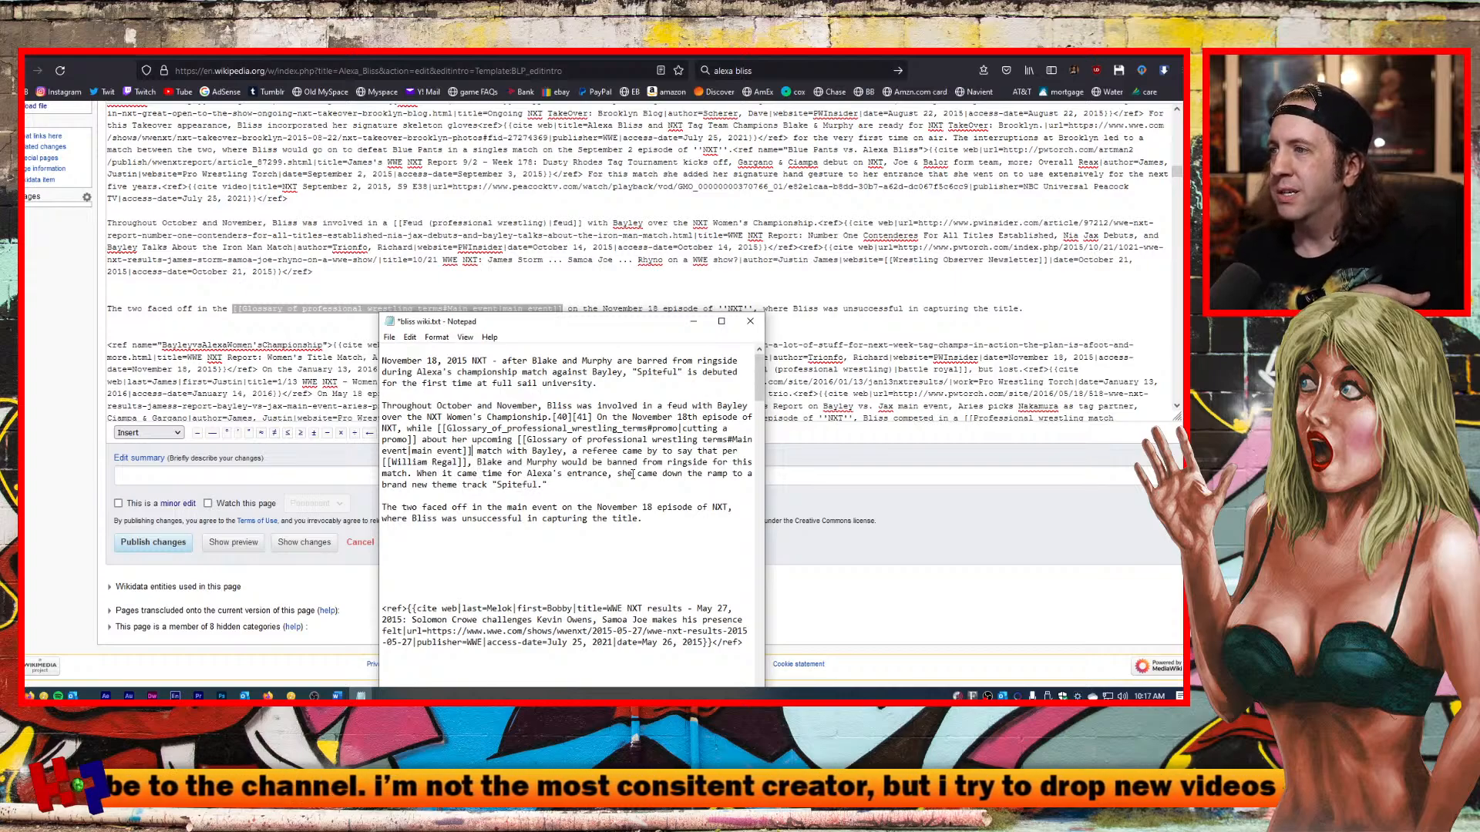
Replace the clause after "Alexa's entrance," with "a brand new theme track "Spiteful" was introduced for the first time.".
left_click(553, 486)
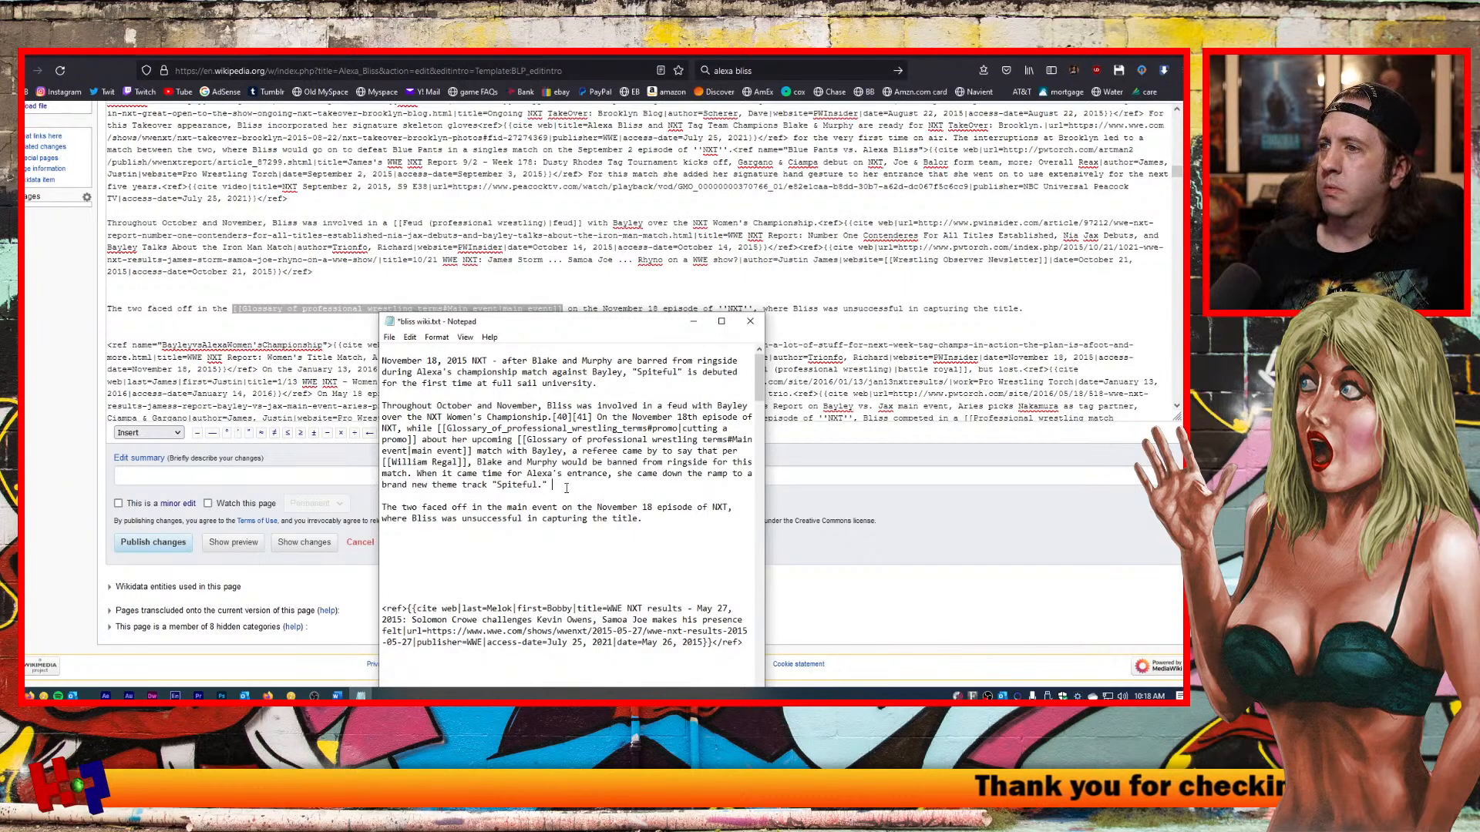
left_click_drag(566, 488, 619, 476)
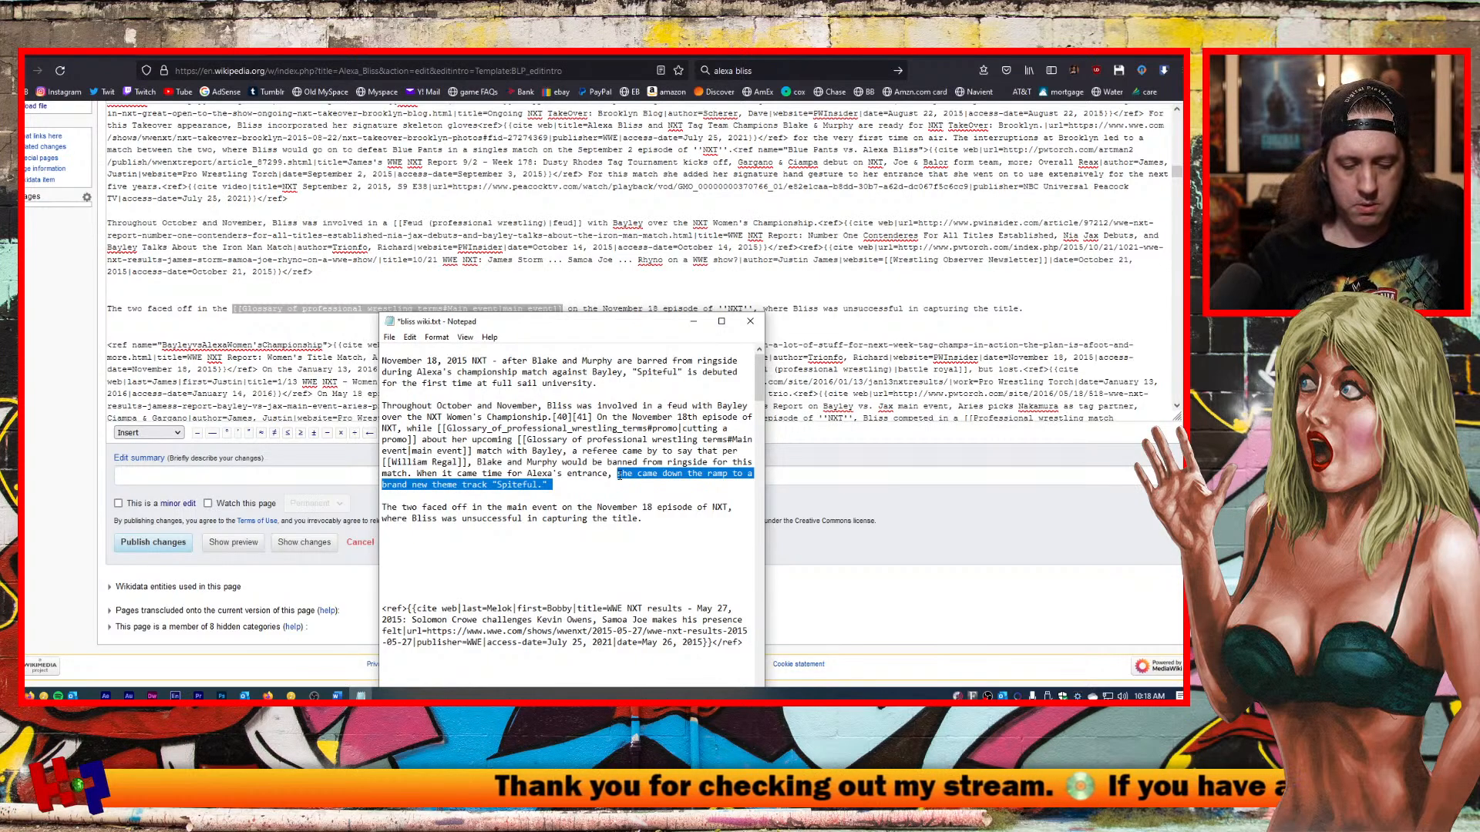
type("a bran dnew ")
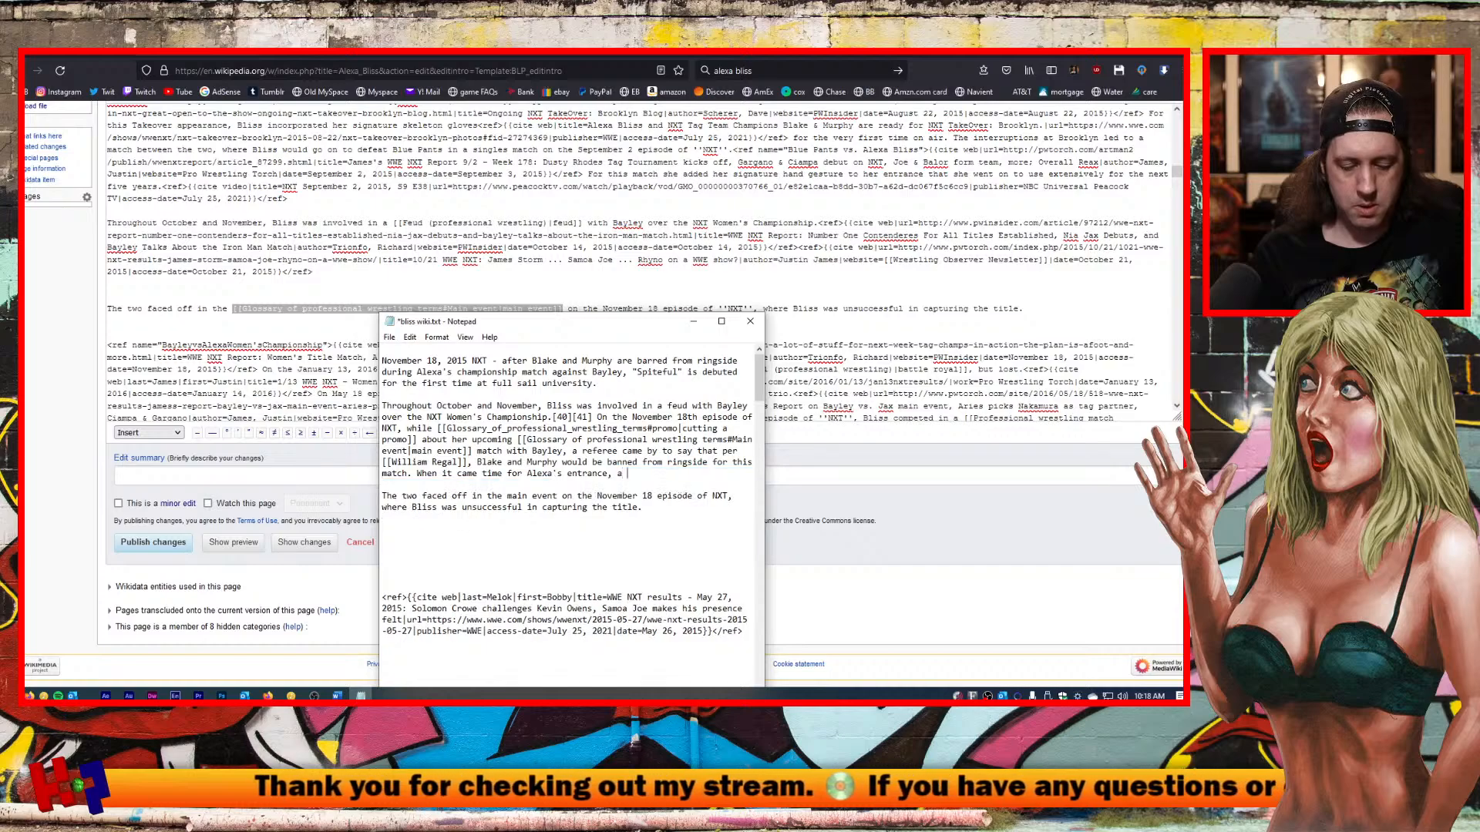
type("th")
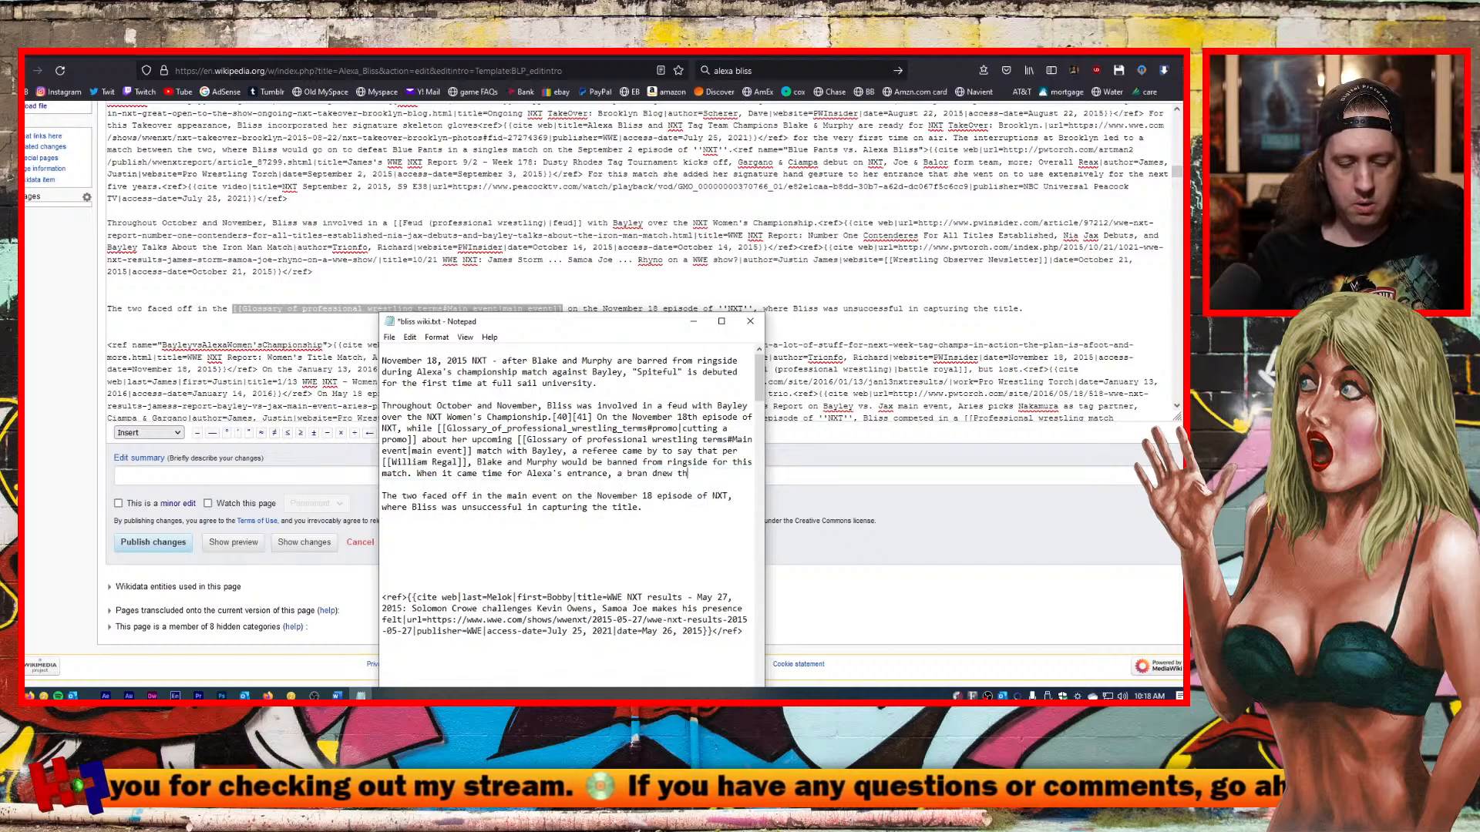
type("eme track \"")
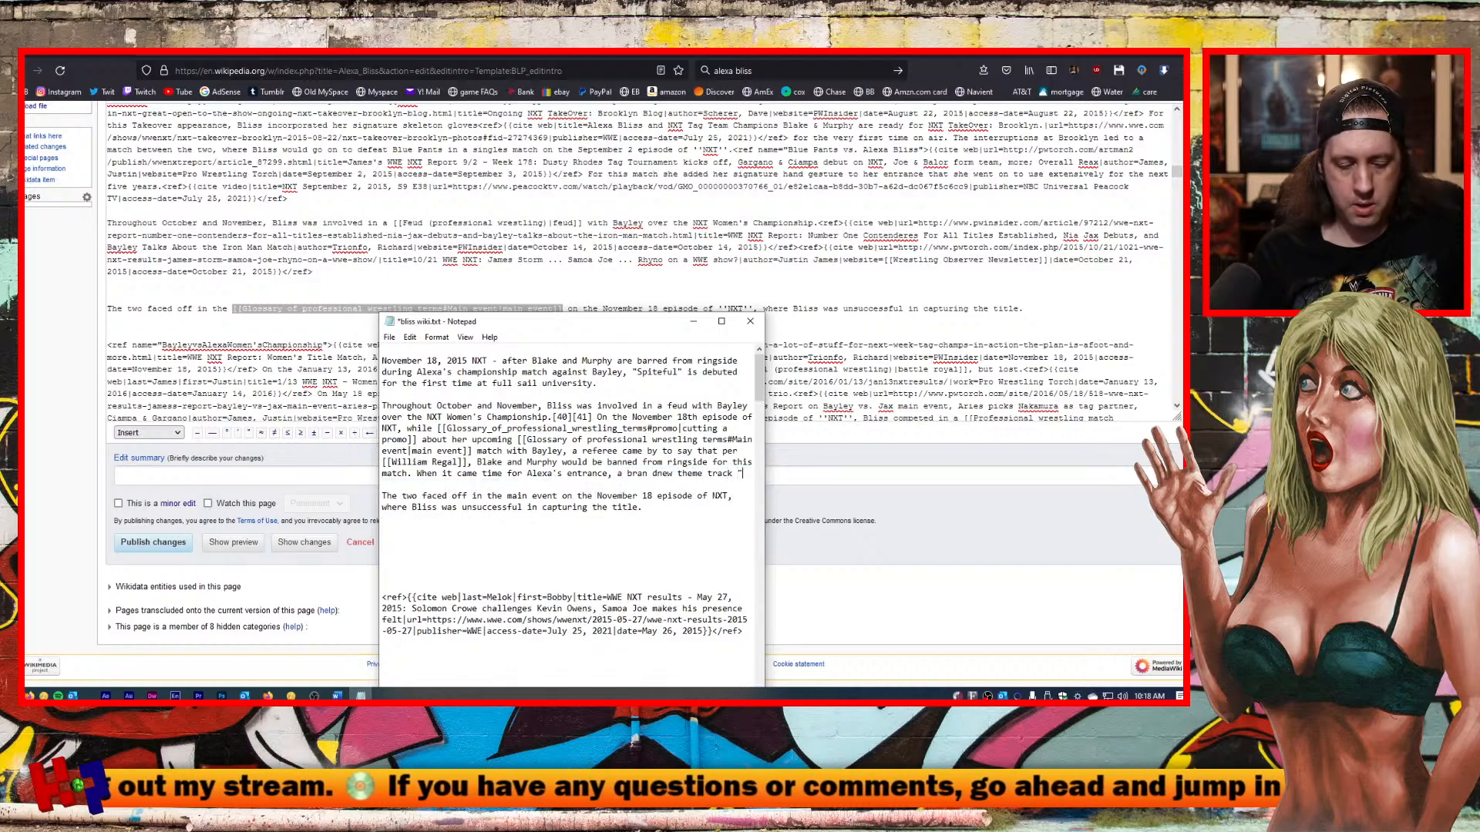
type("Spiteful\" ")
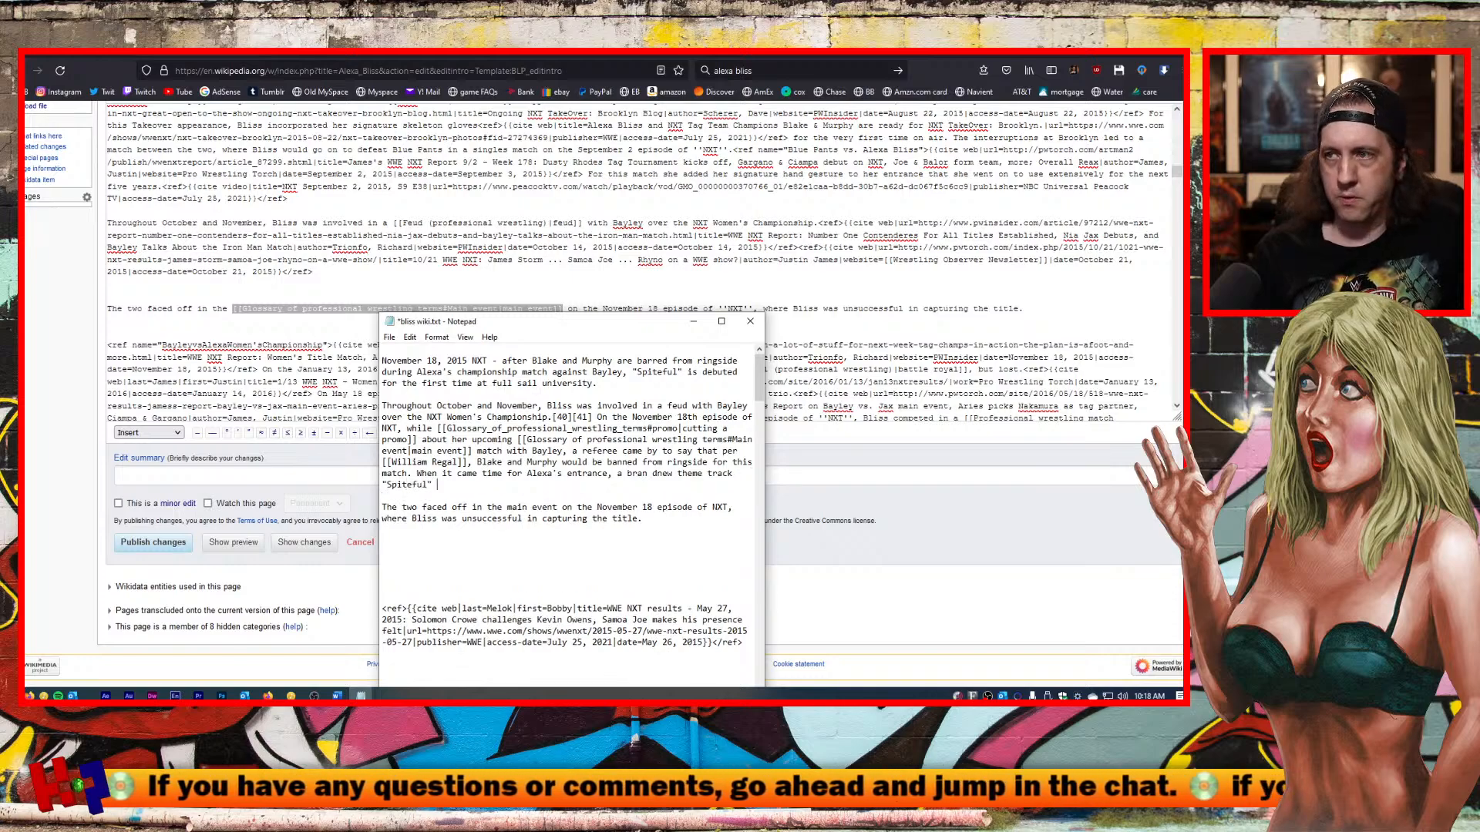
type("was in")
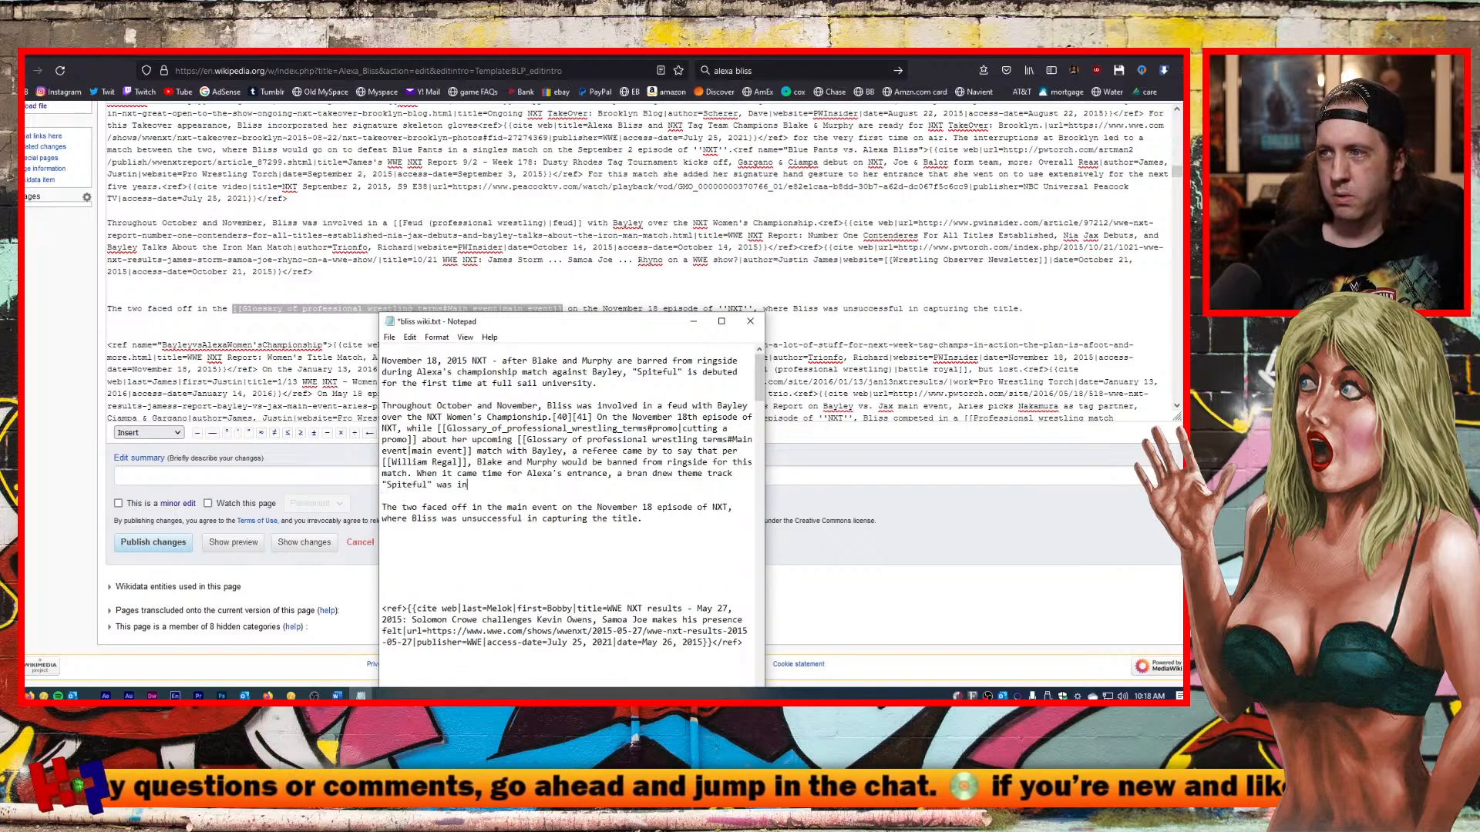
type("troduced fo")
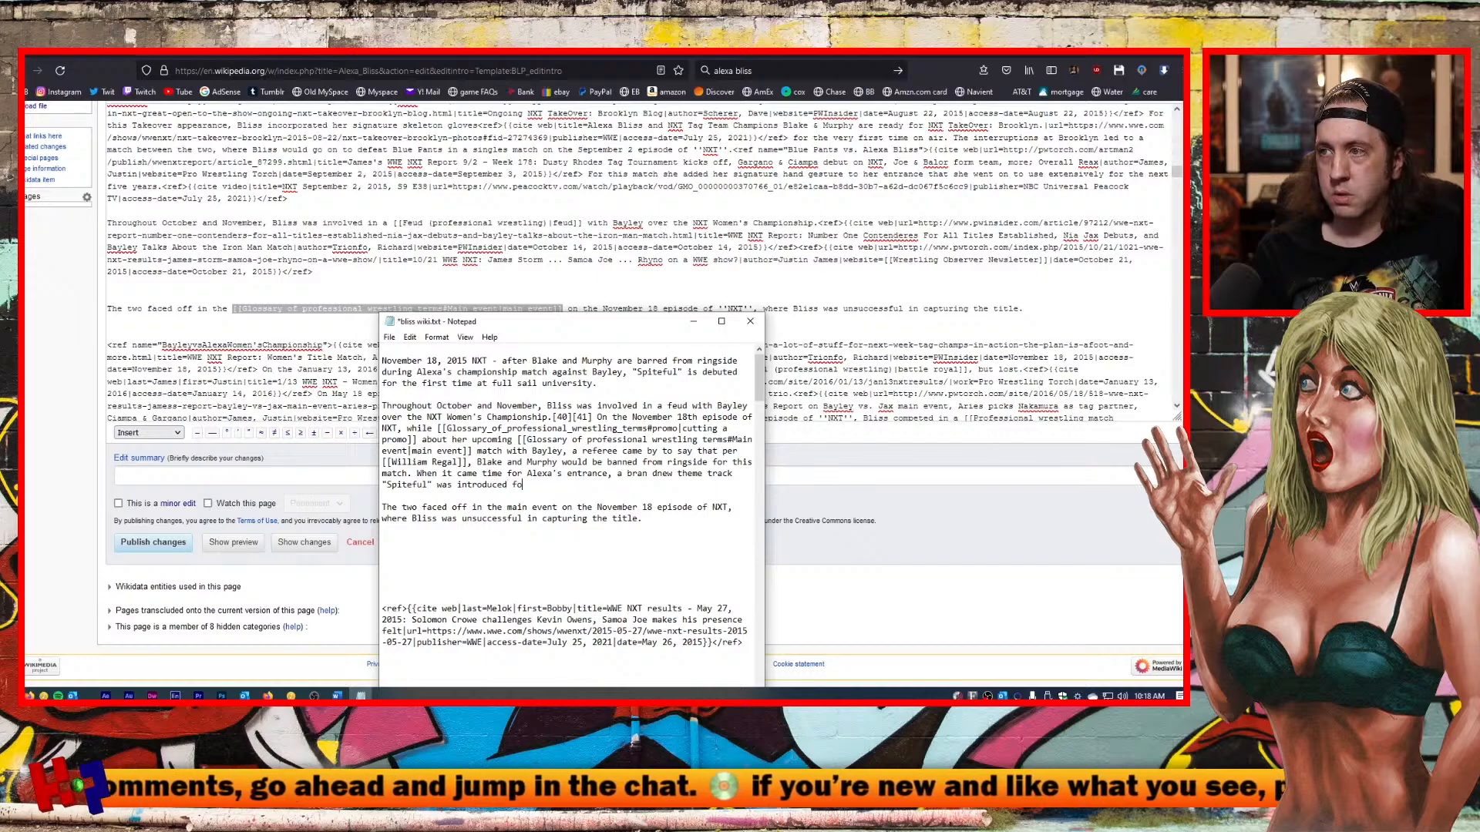
type("r the first tim")
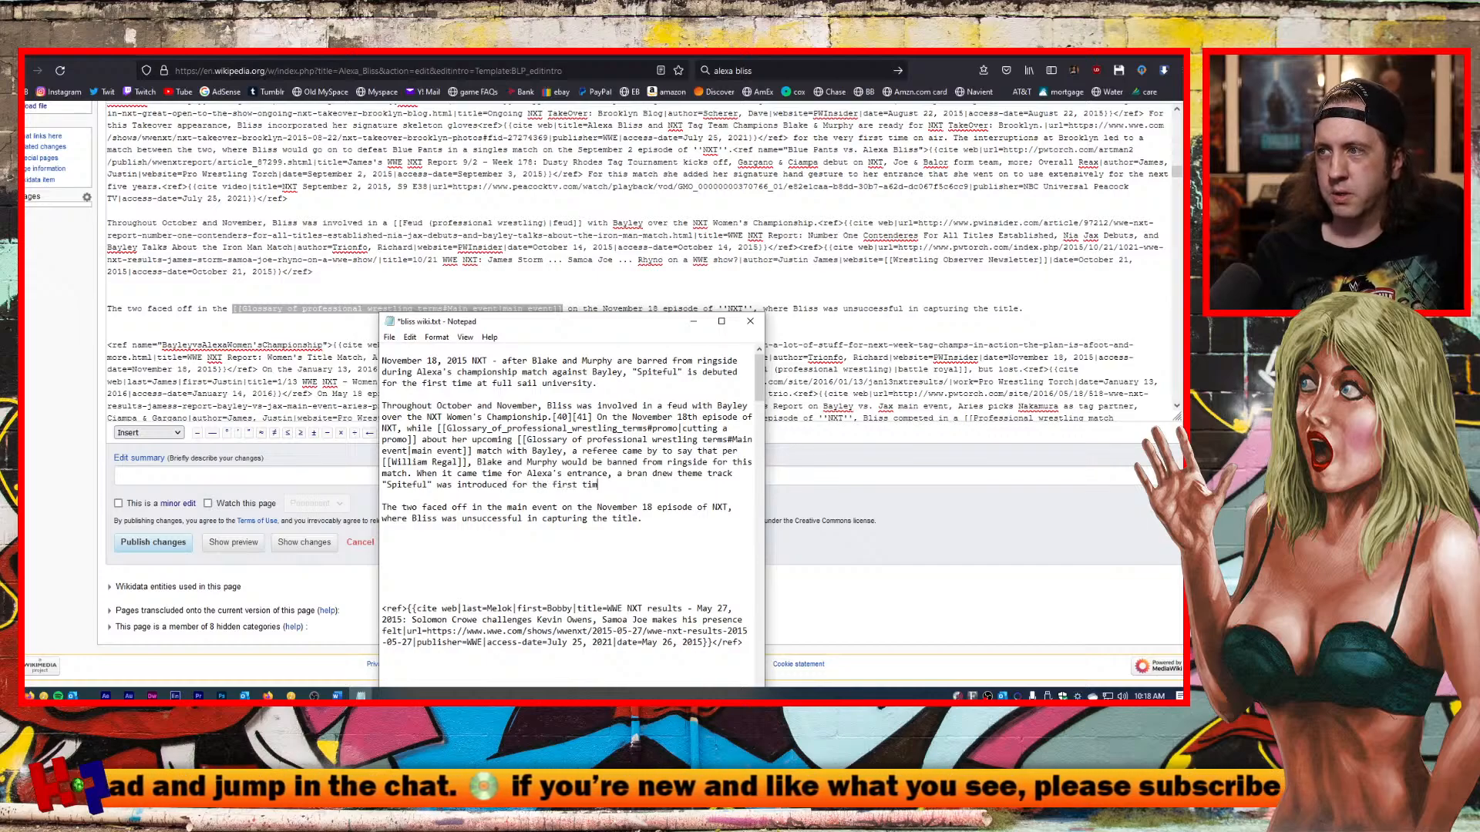
type("e.")
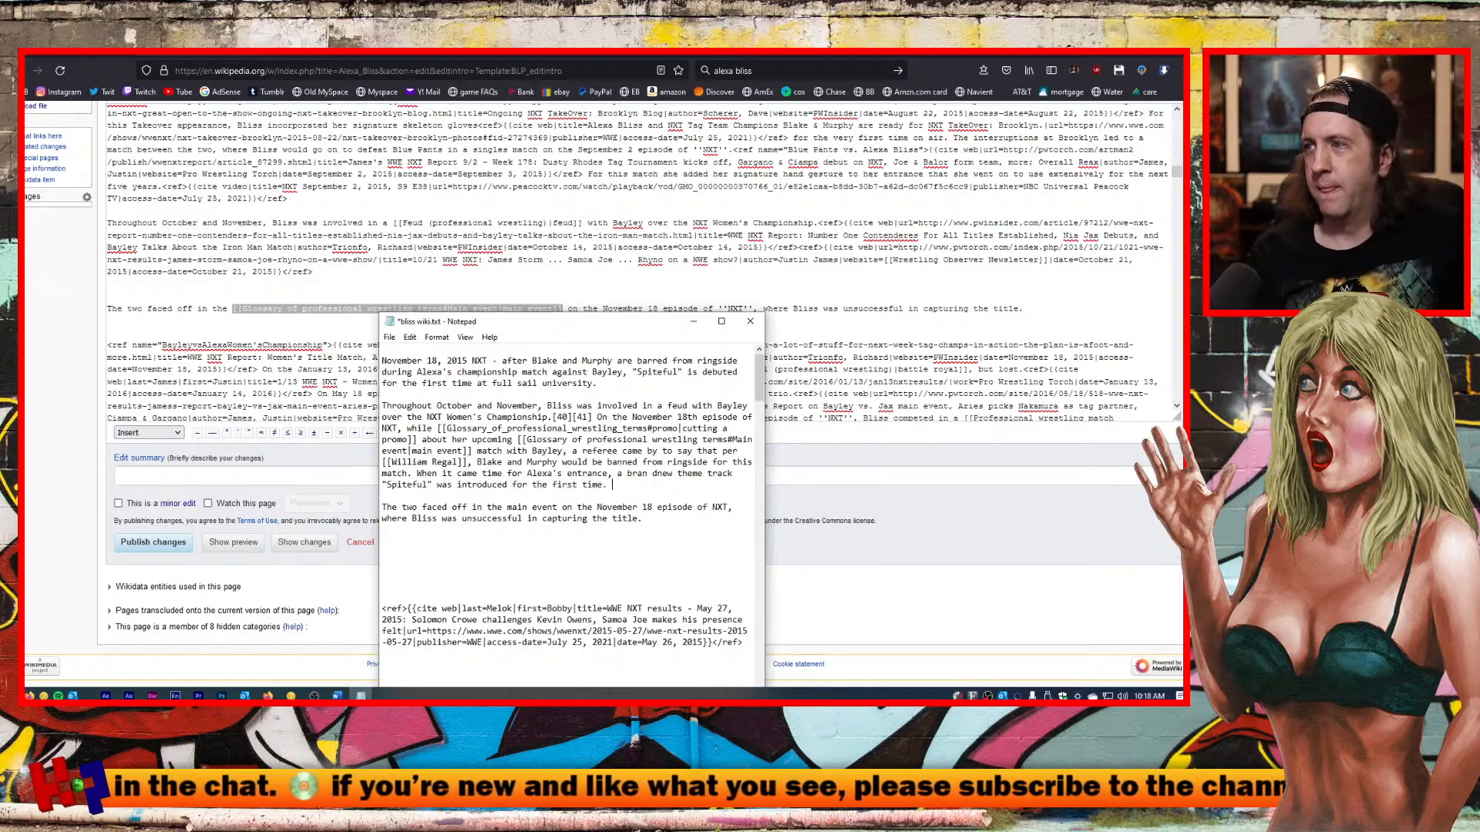
left_click(619, 474)
type("d")
key("Right")
key("Delete")
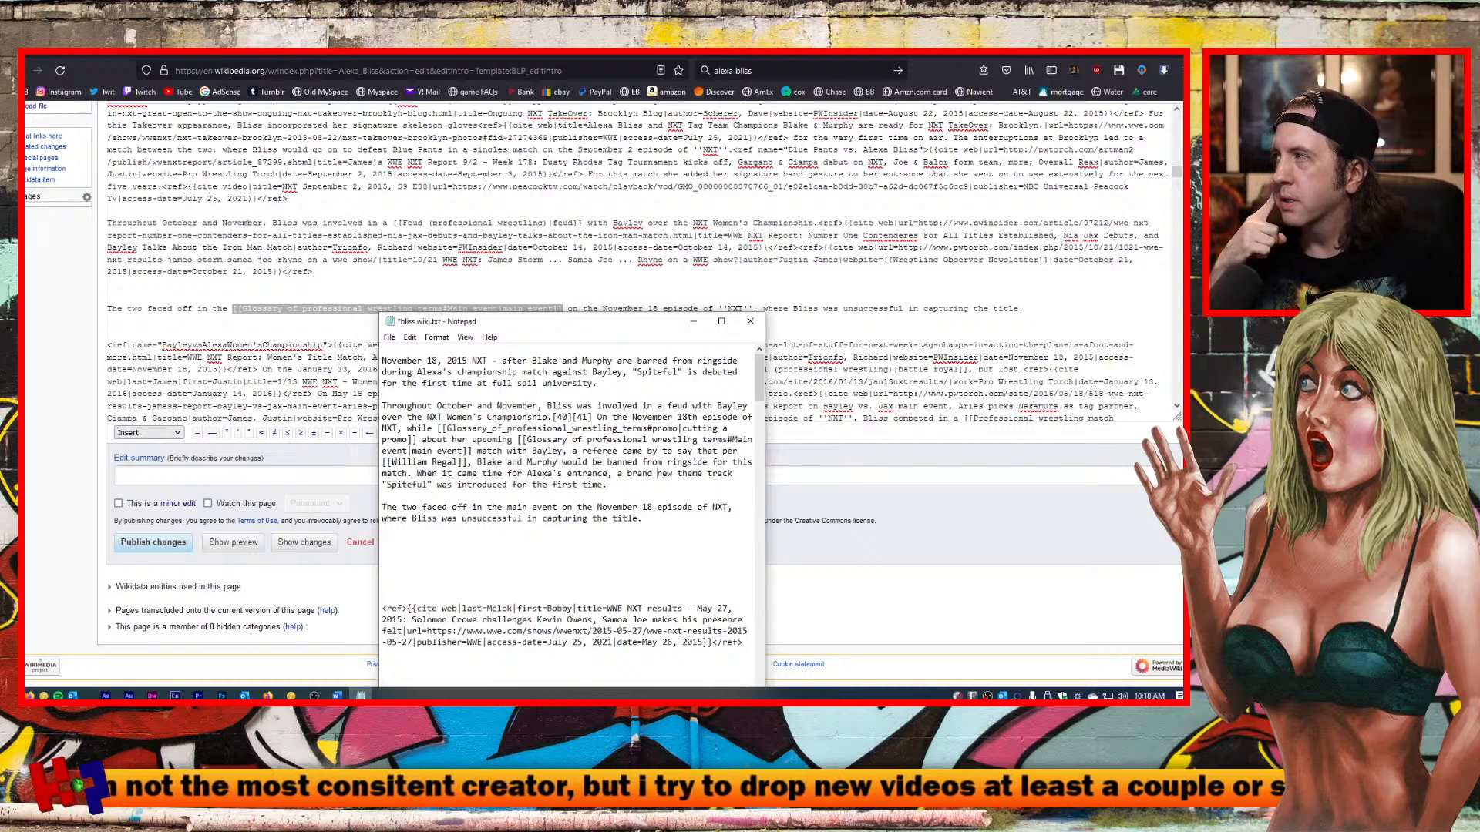
left_click(613, 484)
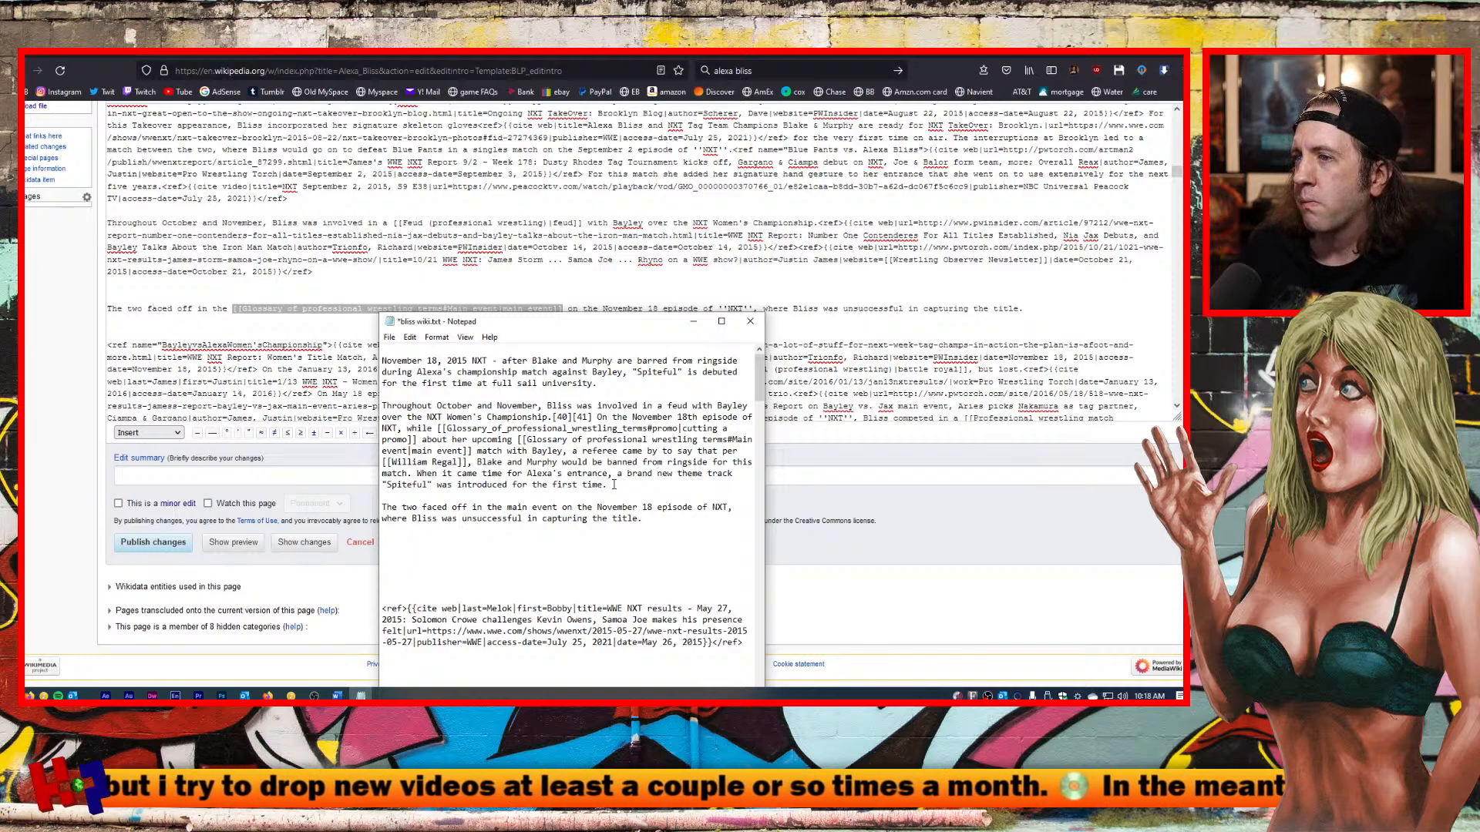
Isolate the "BayleyvsAlexaWomen'sChampionship" reference in the article source by moving the text that starts "On the January 13, 2016" down into its own paragraph.
left_click(142, 346)
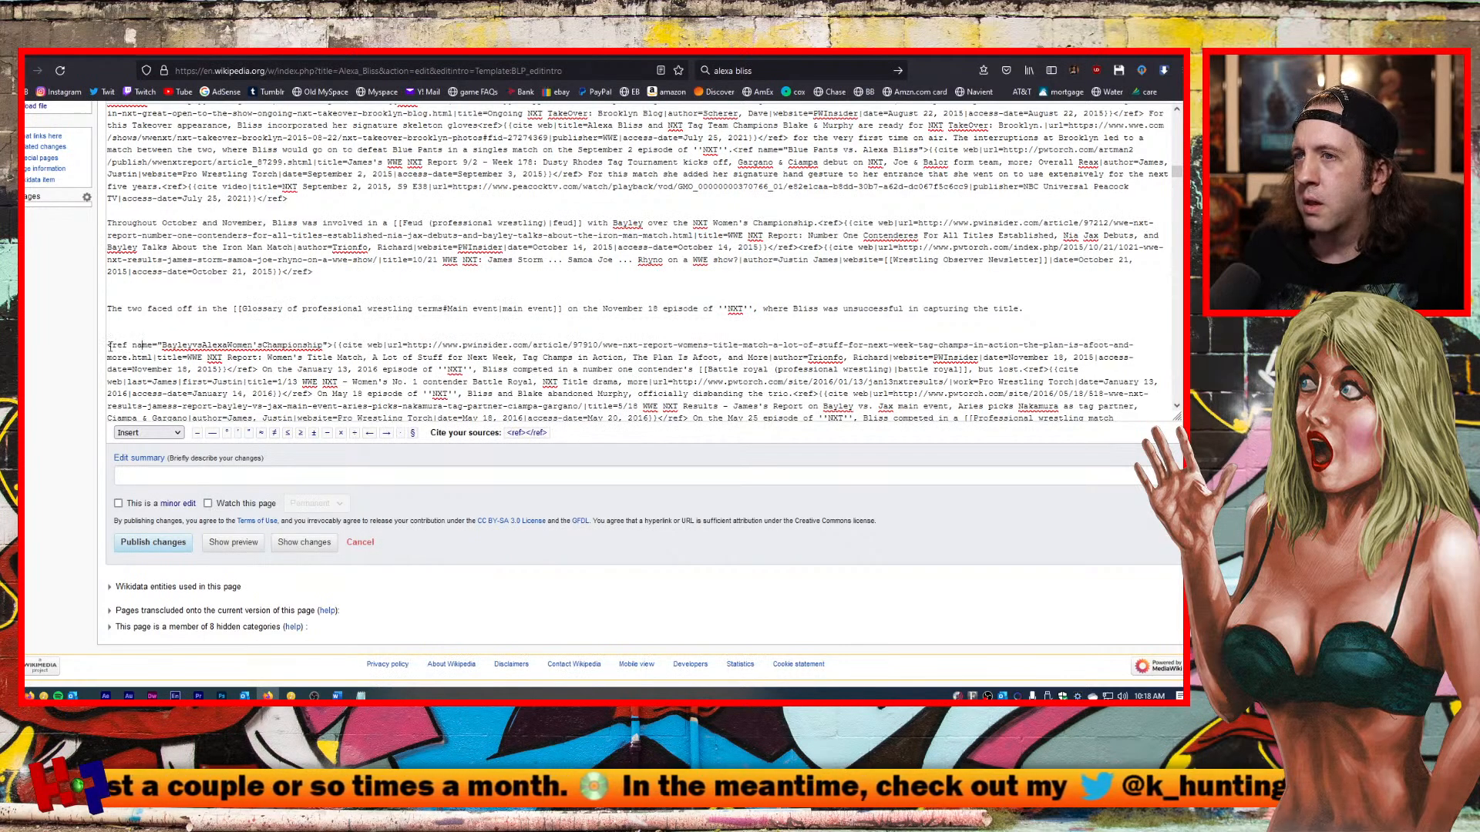
left_click_drag(109, 346, 308, 347)
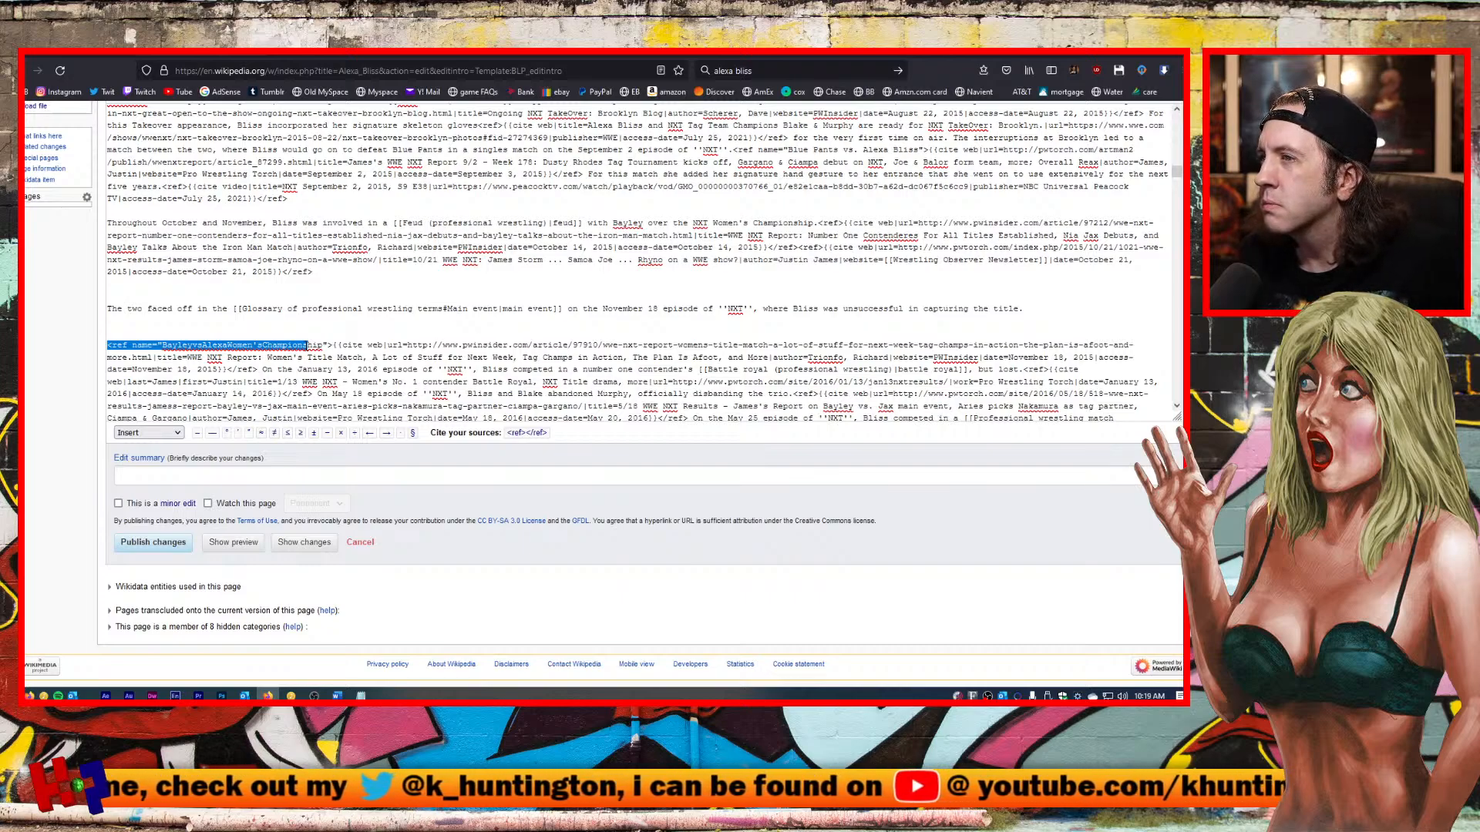
left_click_drag(308, 346, 259, 370)
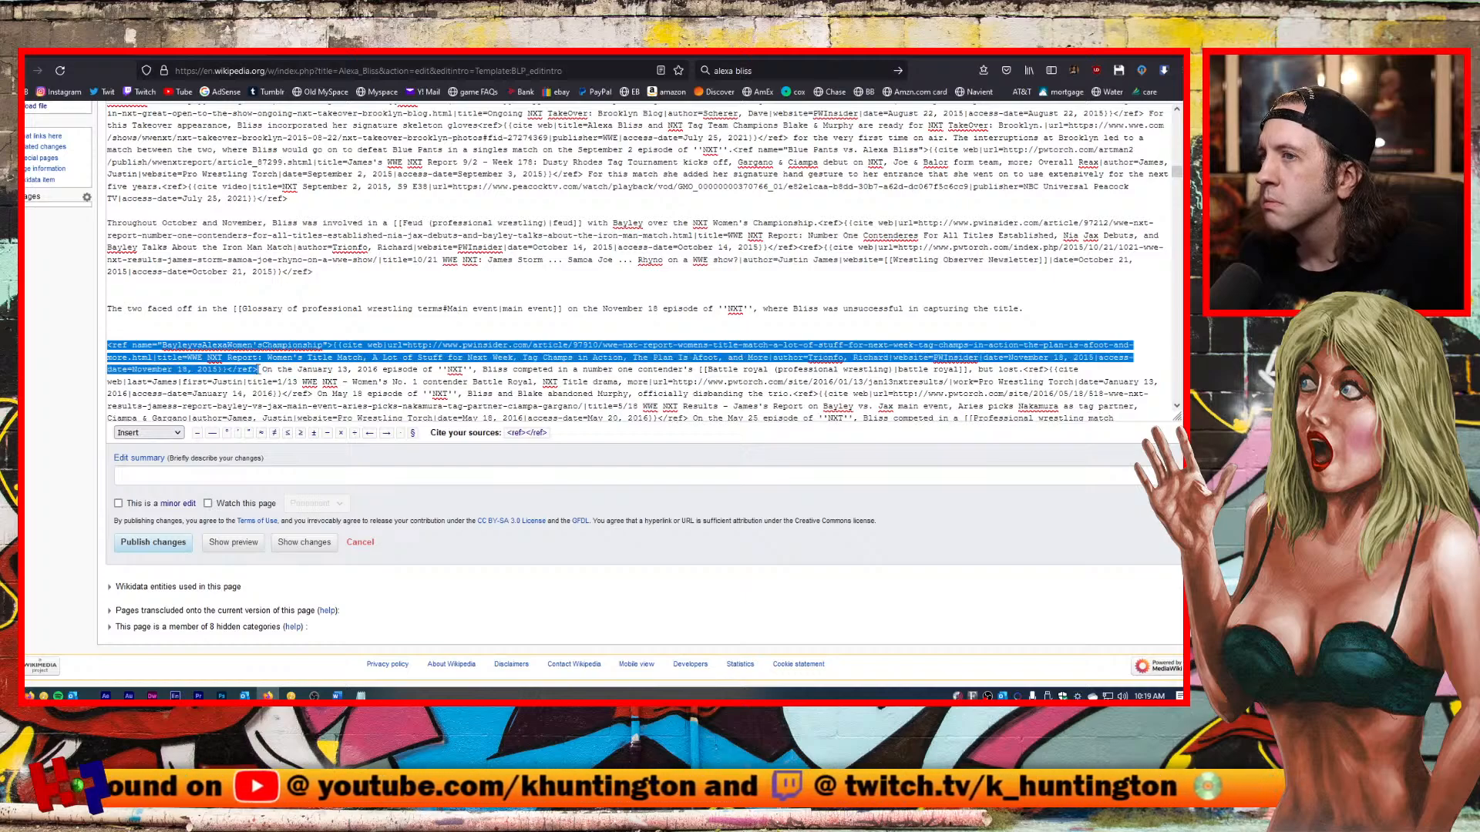
left_click(273, 374)
key("Return")
key("Return")
key("Return")
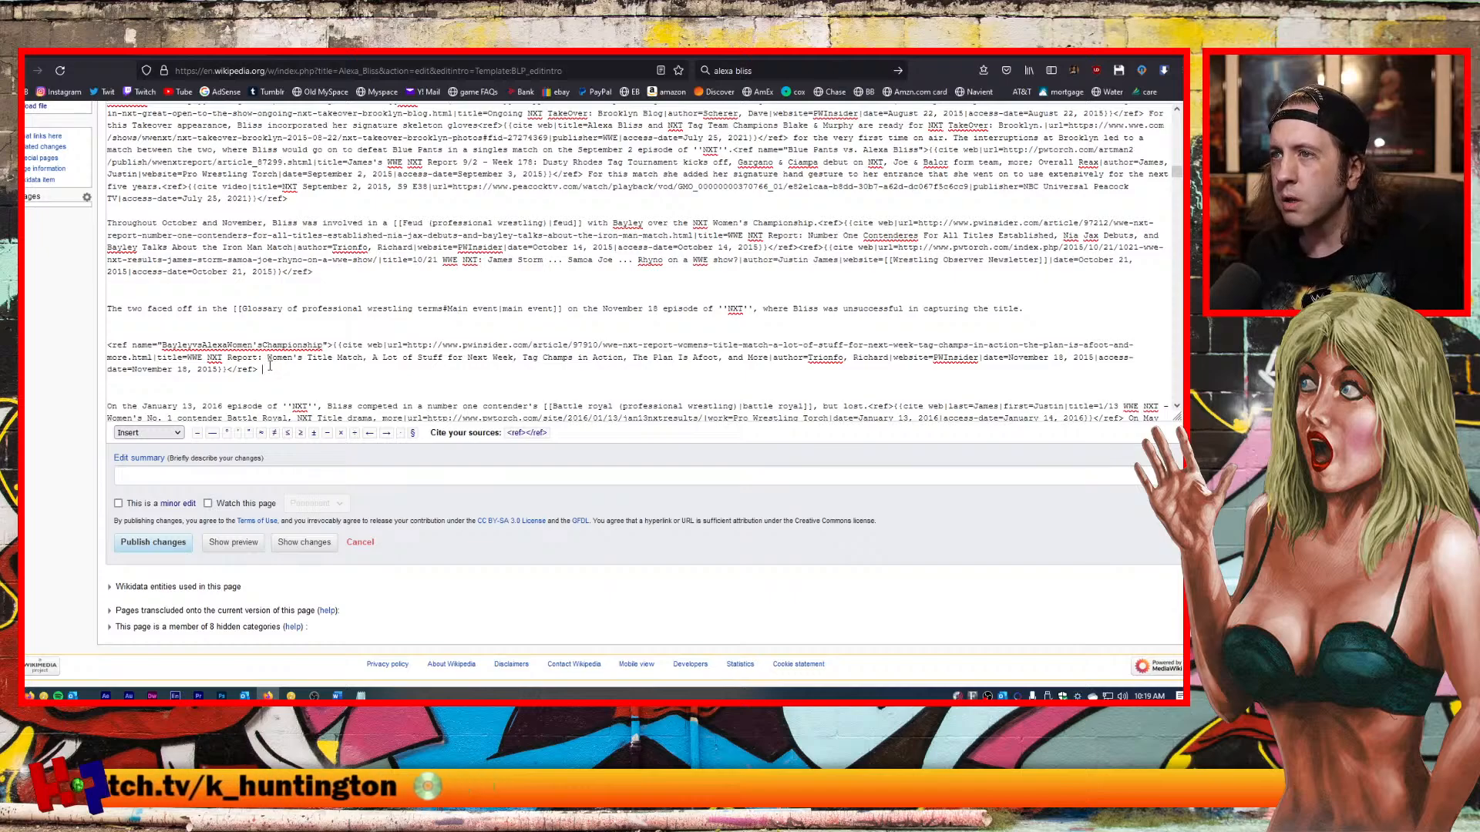
Copy the isolated "BayleyvsAlexaWomen'sChampionship" reference into the Notepad draft as a separate paragraph below "introduced for the first time.".
left_click_drag(270, 367, 108, 348)
key("ctrl+c")
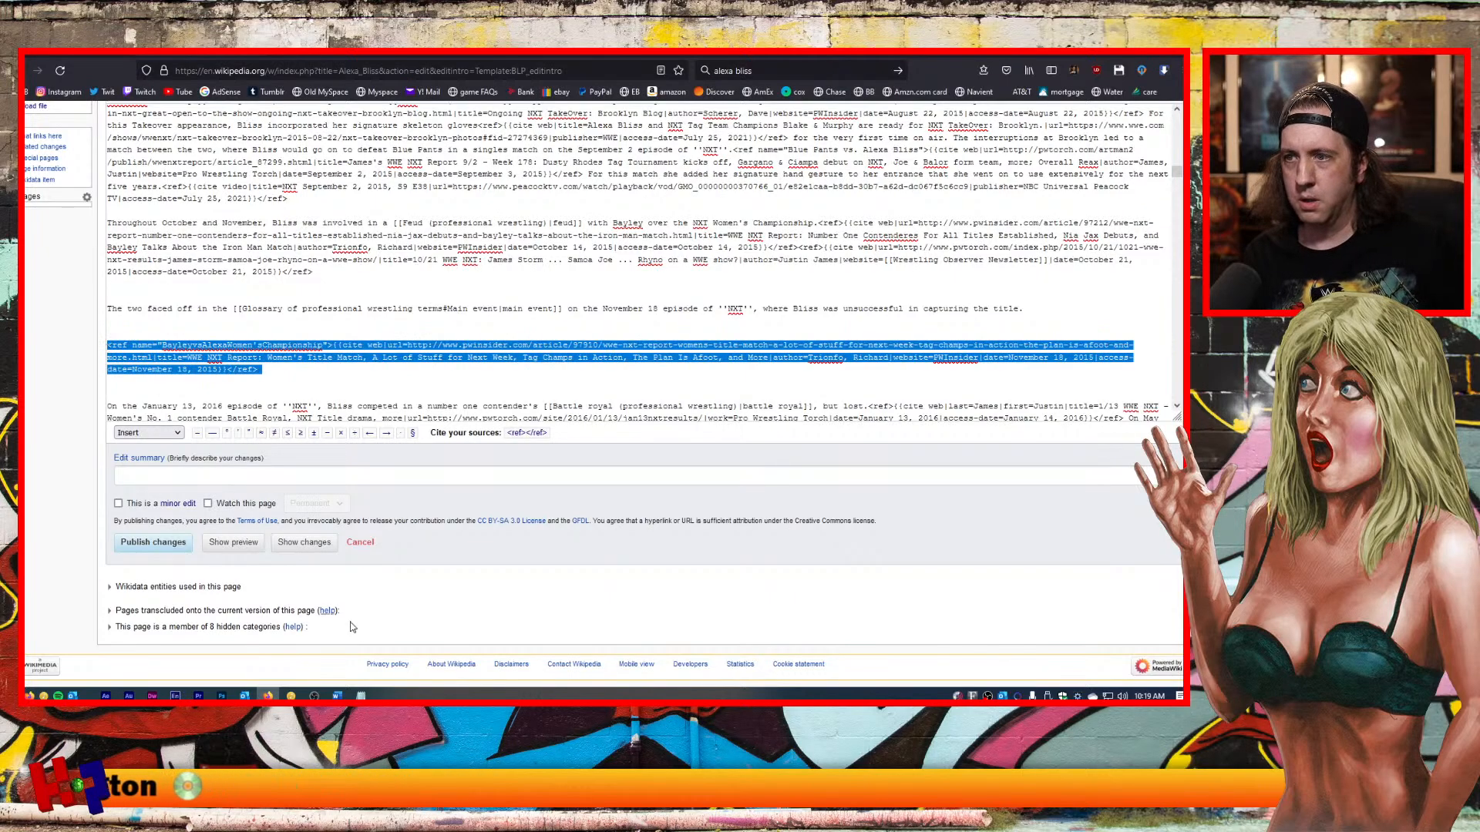
left_click(360, 695)
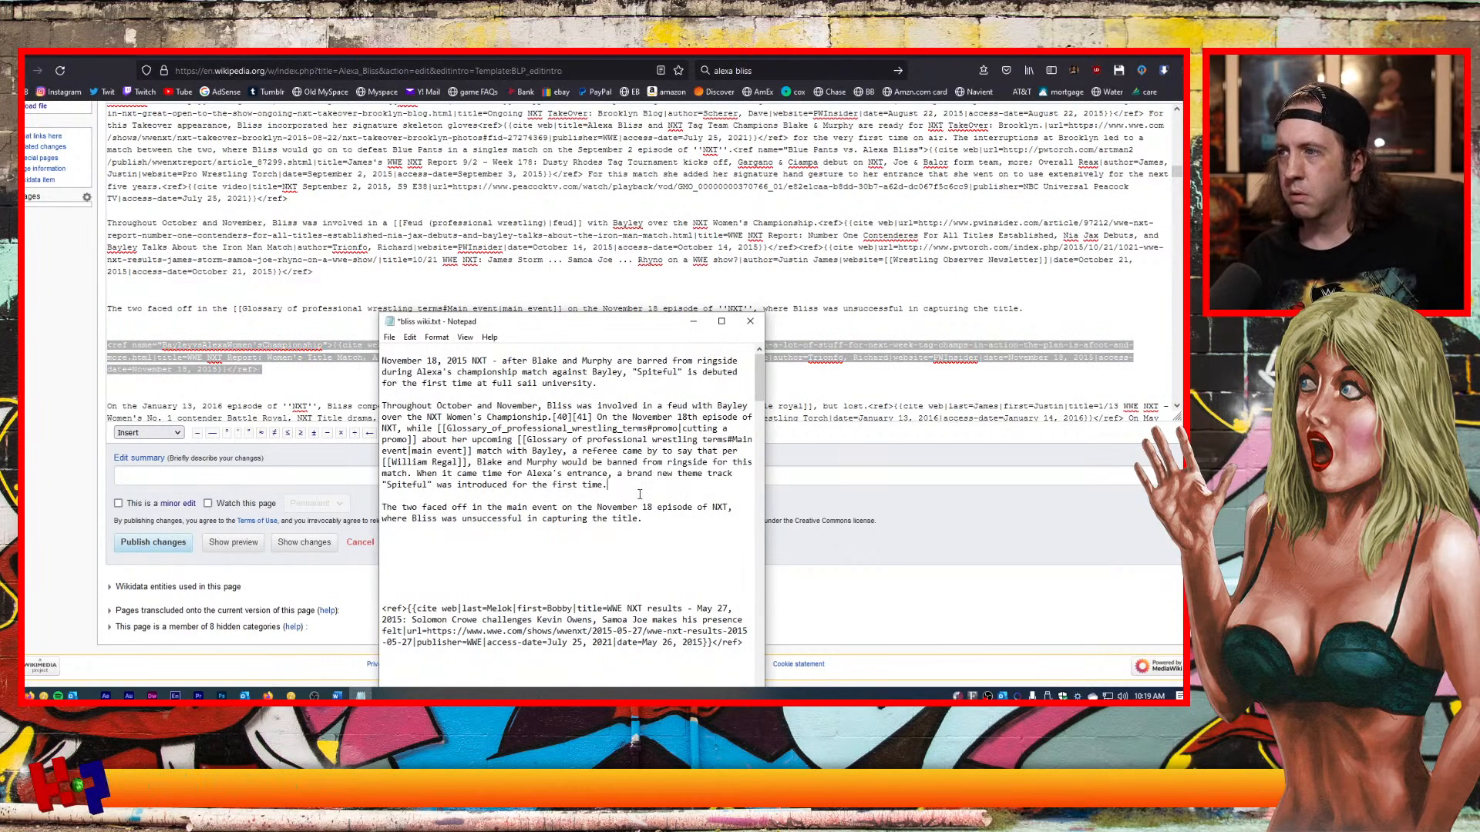
key("ctrl+v")
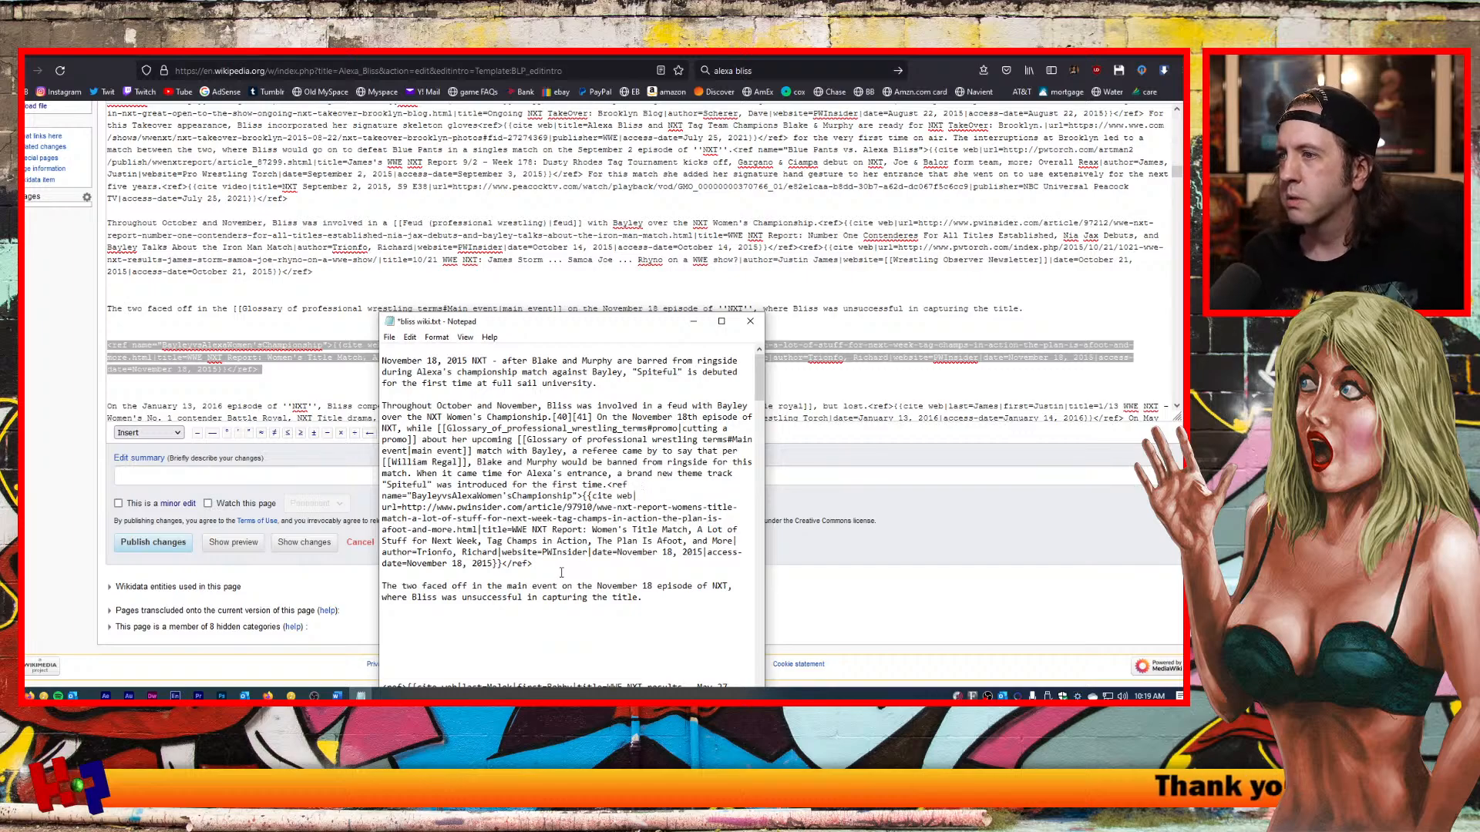
key("Return")
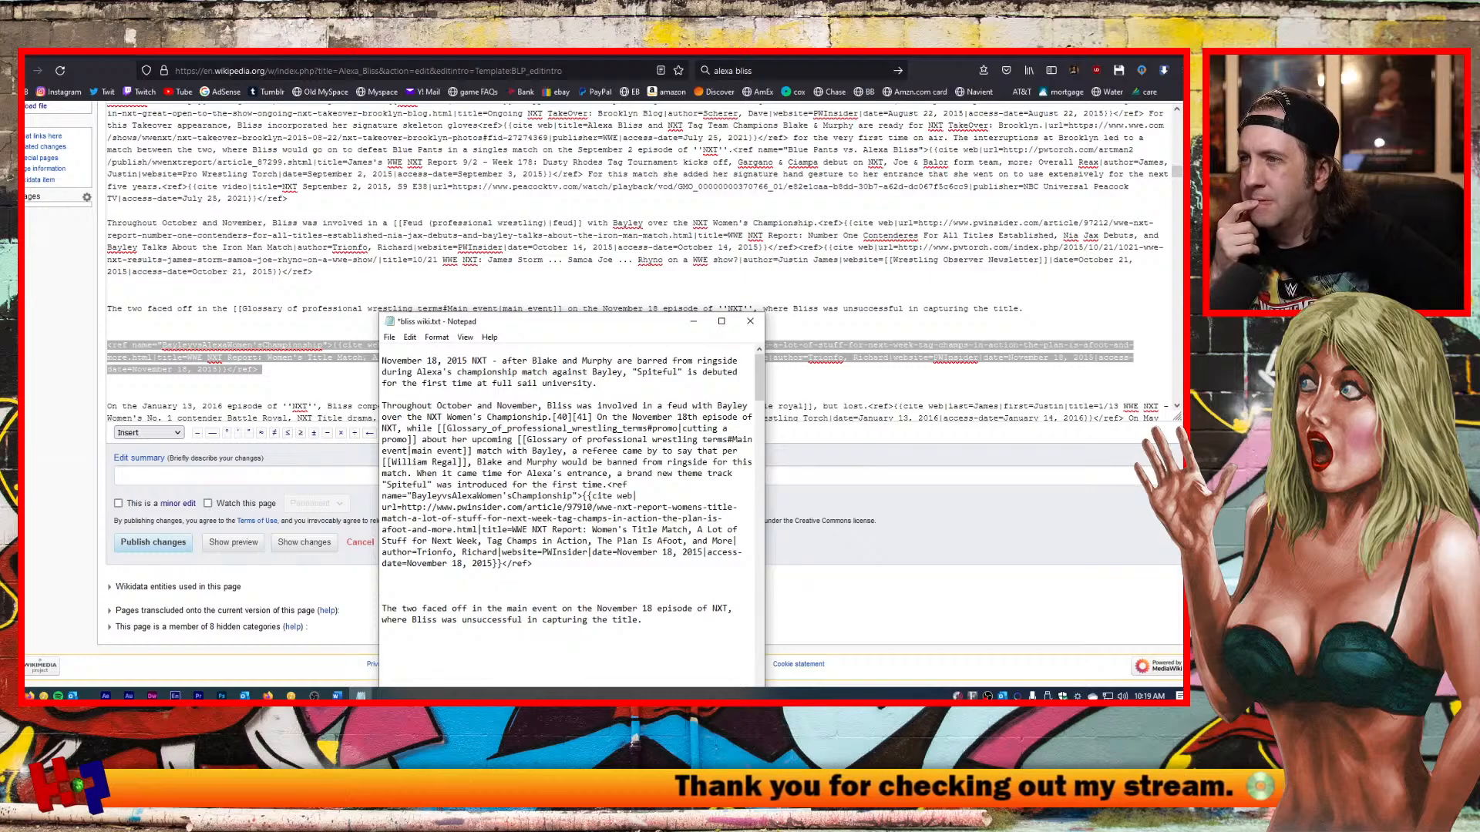
left_click(609, 484)
key("Return")
key("Return")
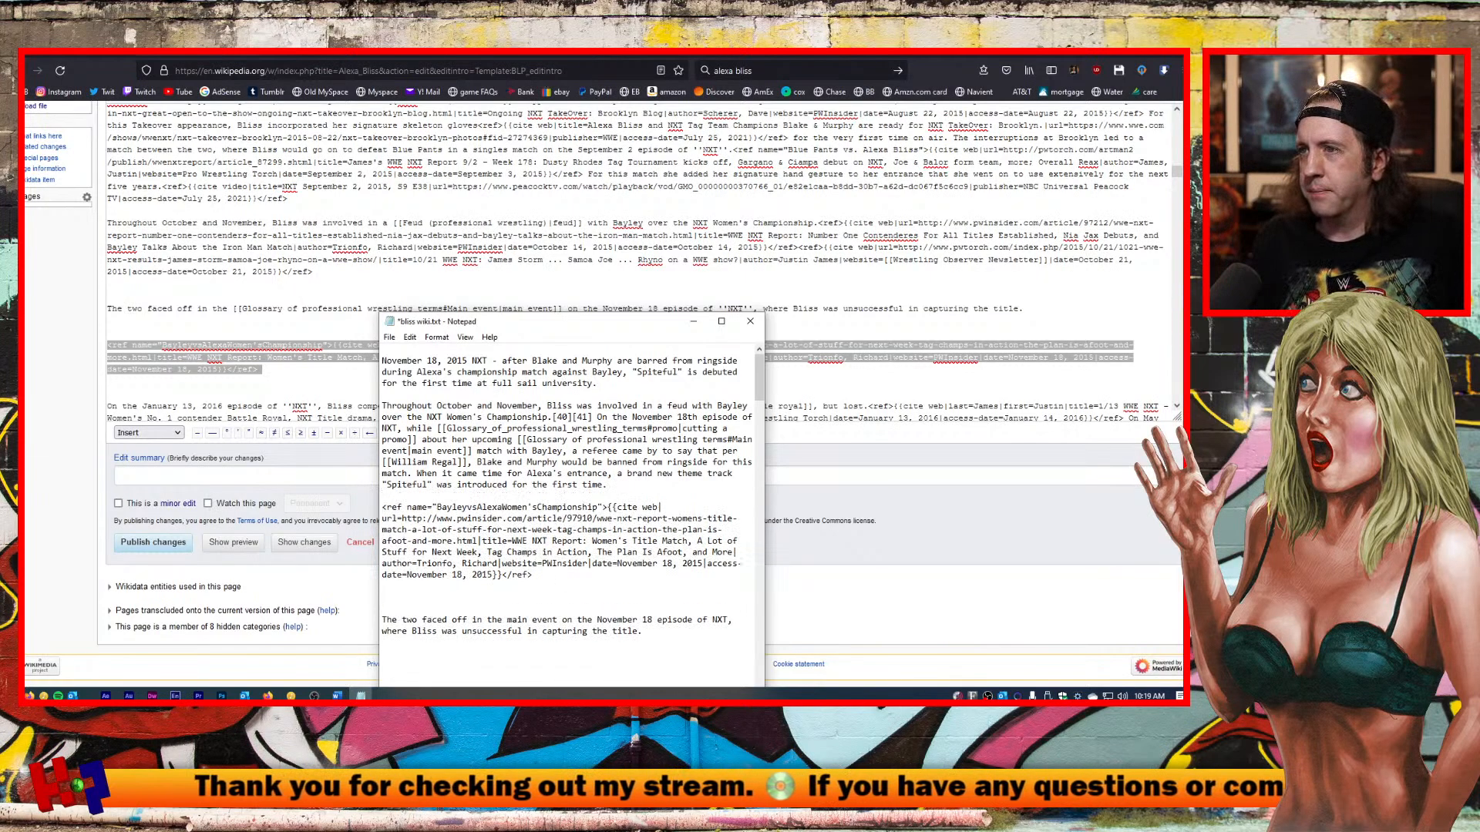
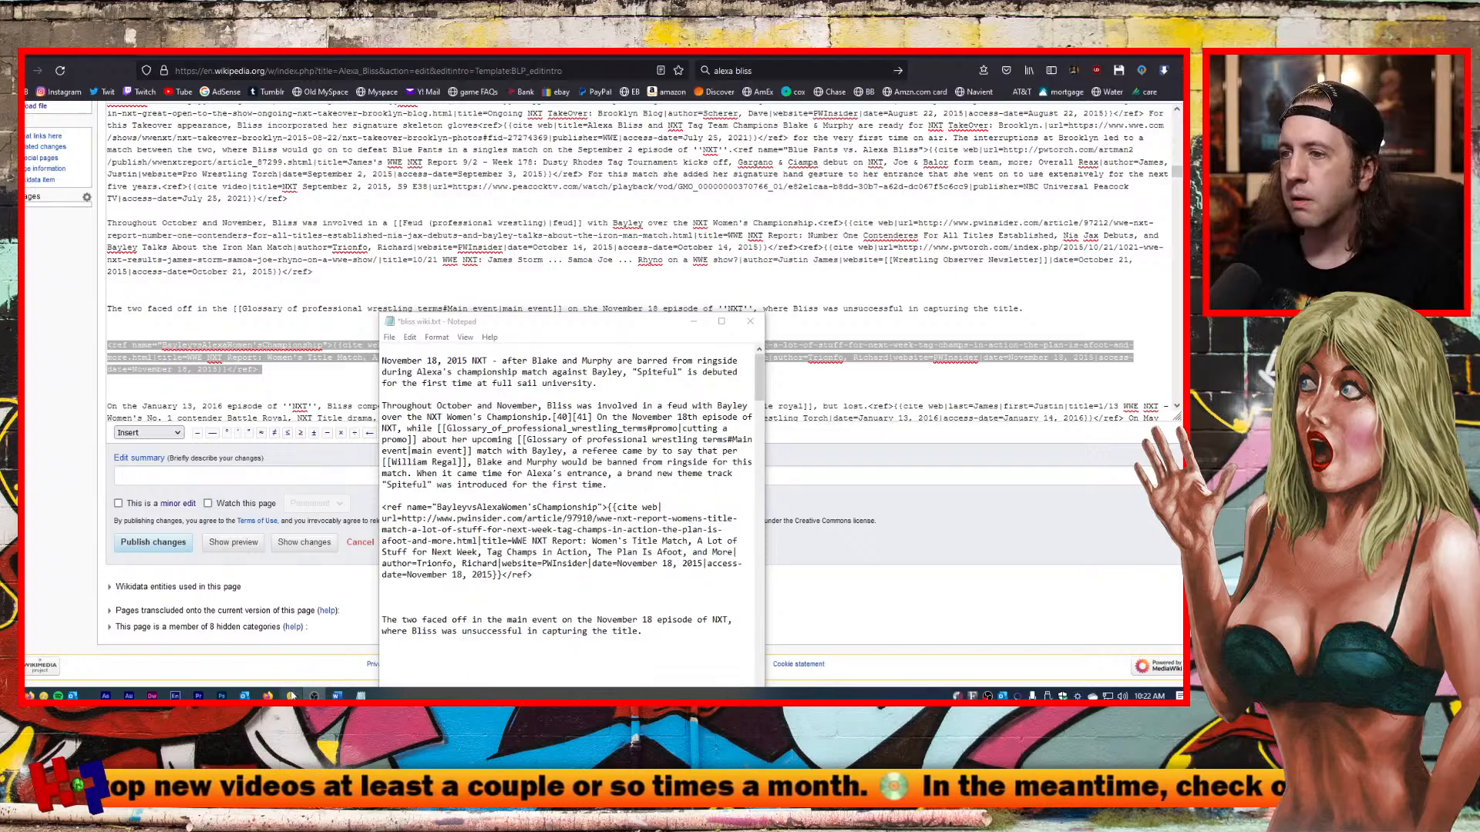
left_click(291, 696)
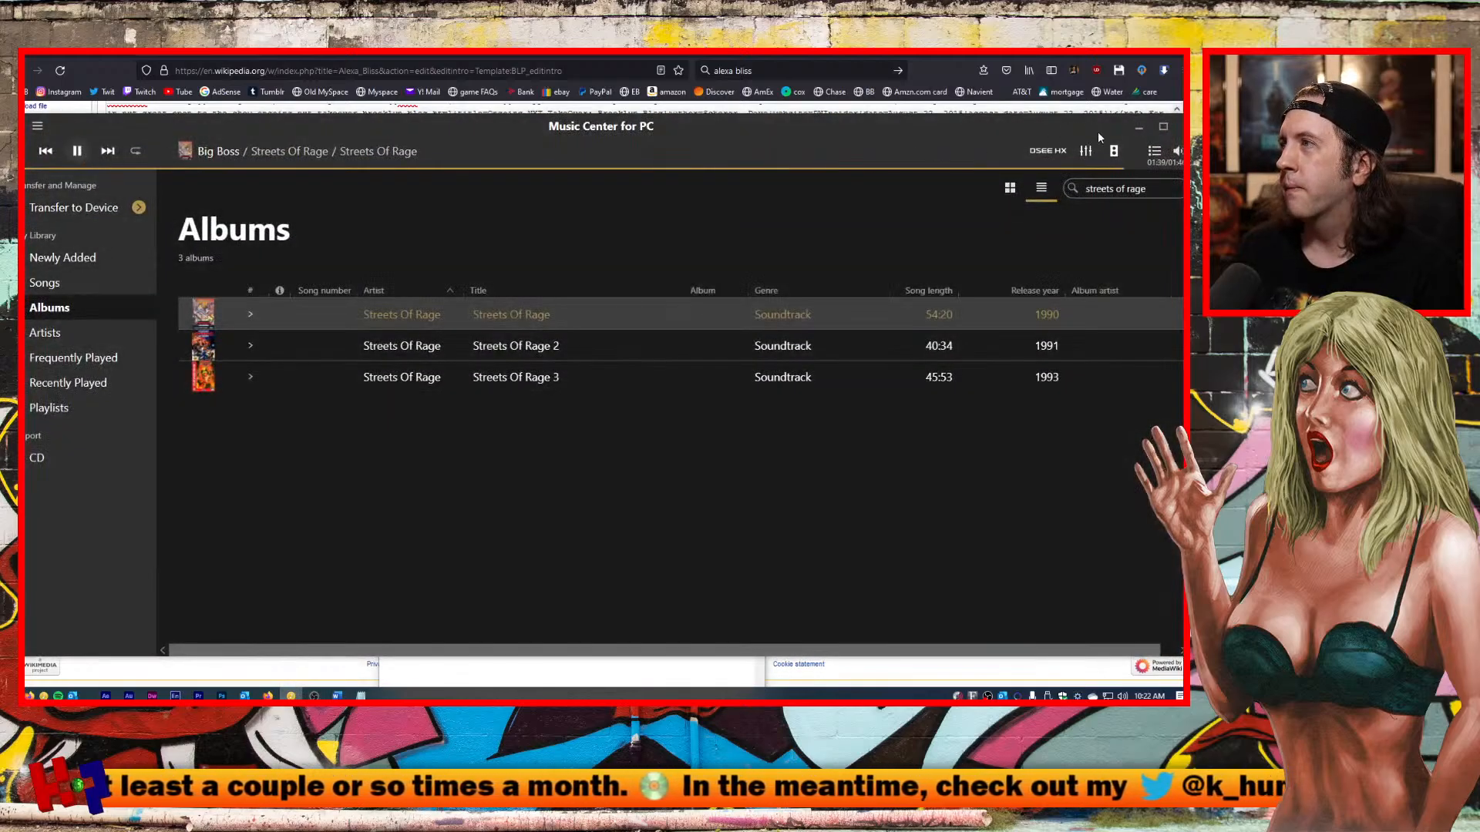
left_click(1140, 128)
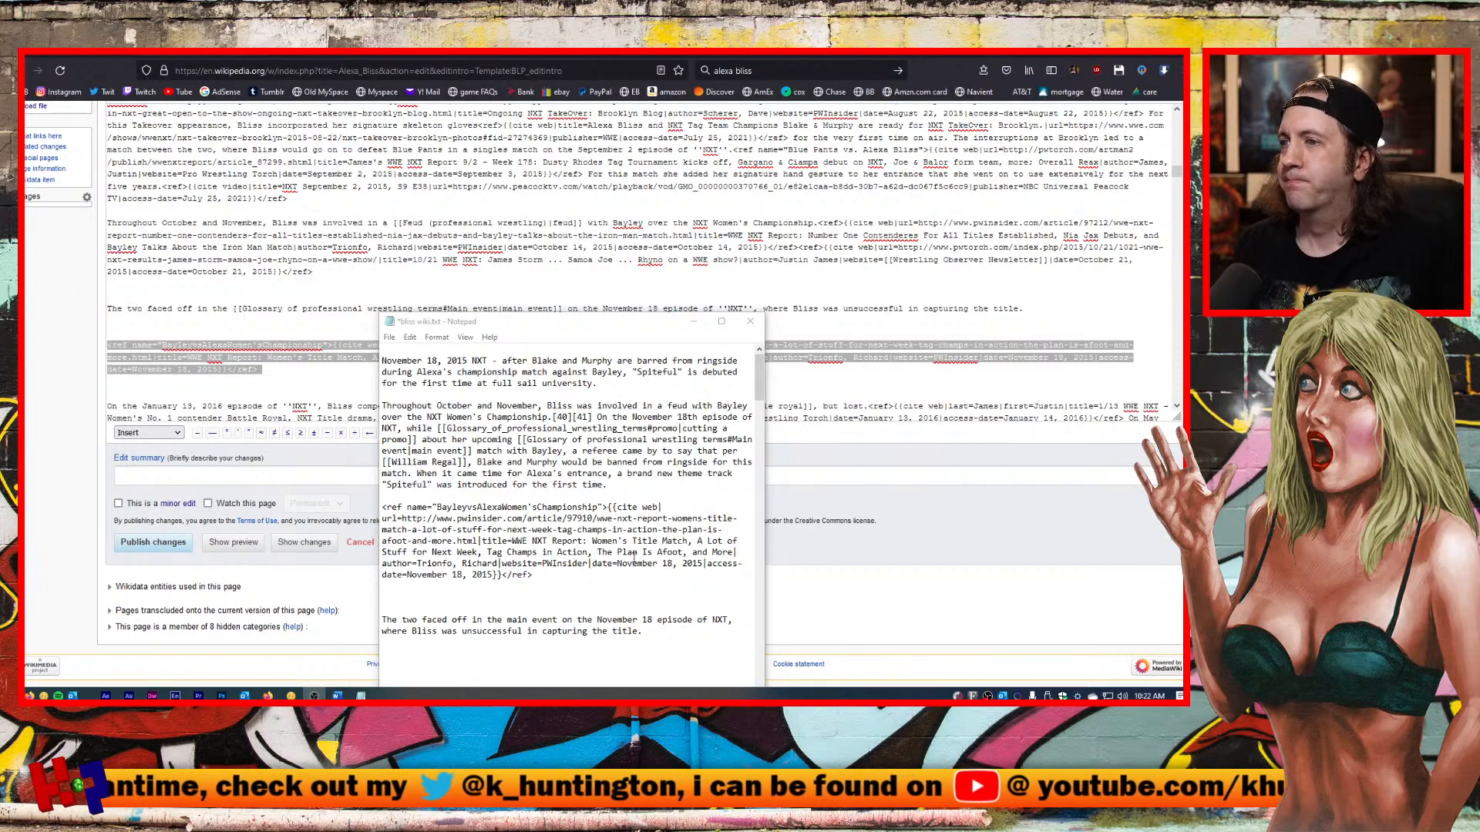
left_click(624, 484)
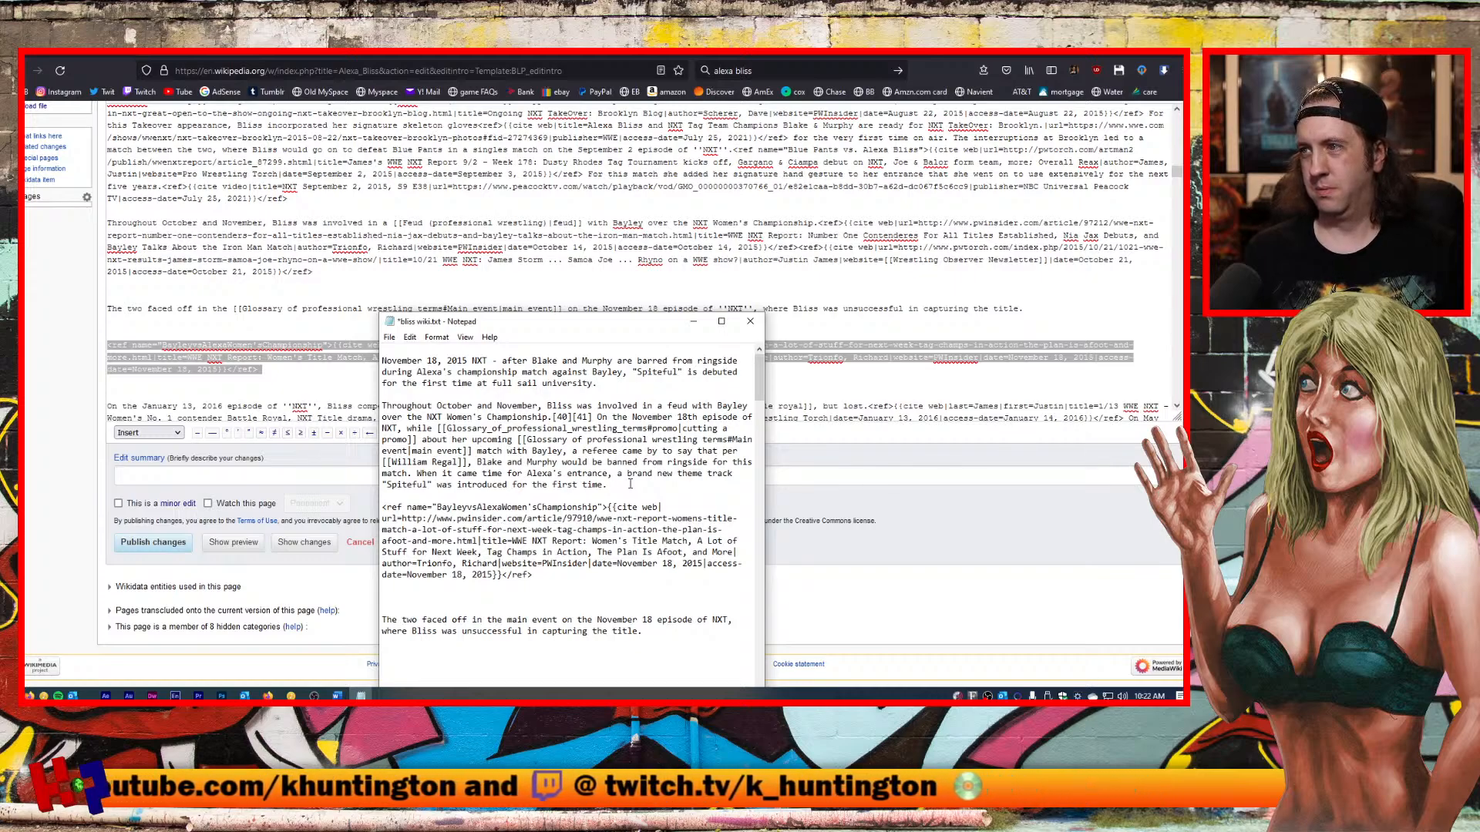
type("Ba")
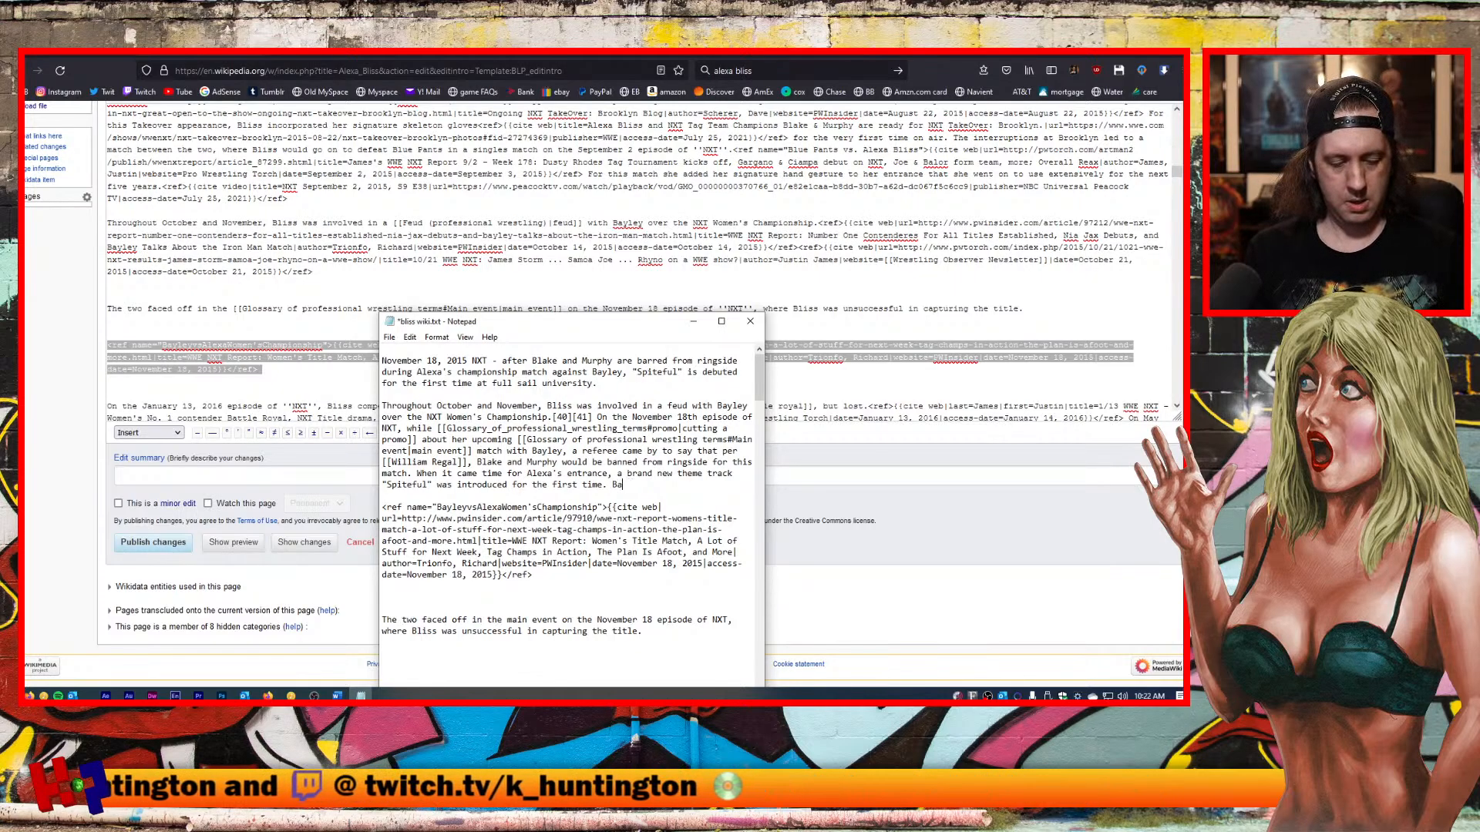
type("yley ret")
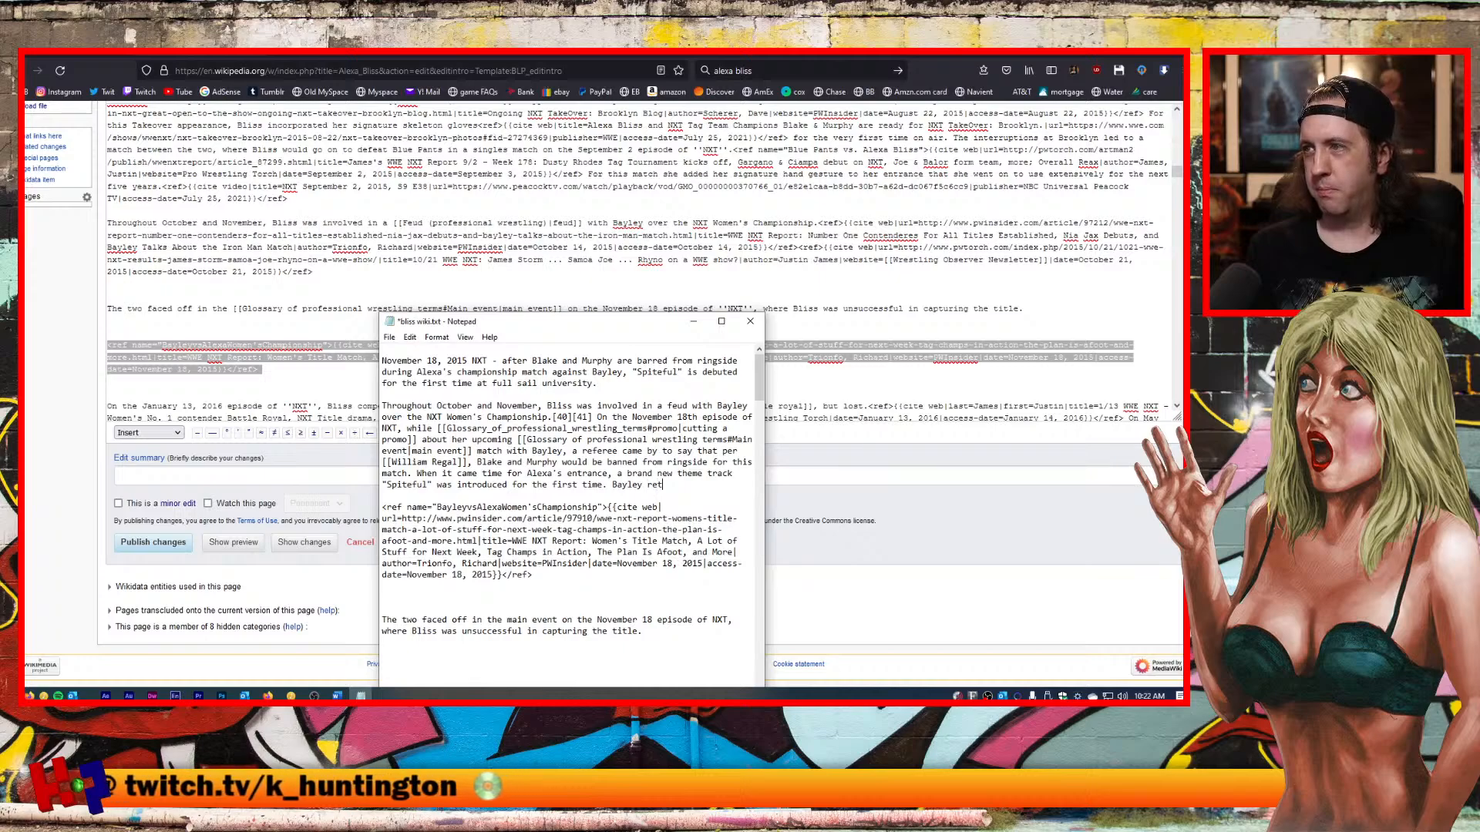
key("BackSpace")
key("BackSpace")
key("BackSpace")
key("BackSpace")
key("BackSpace")
key("BackSpace")
key("BackSpace")
key("BackSpace")
key("BackSpace")
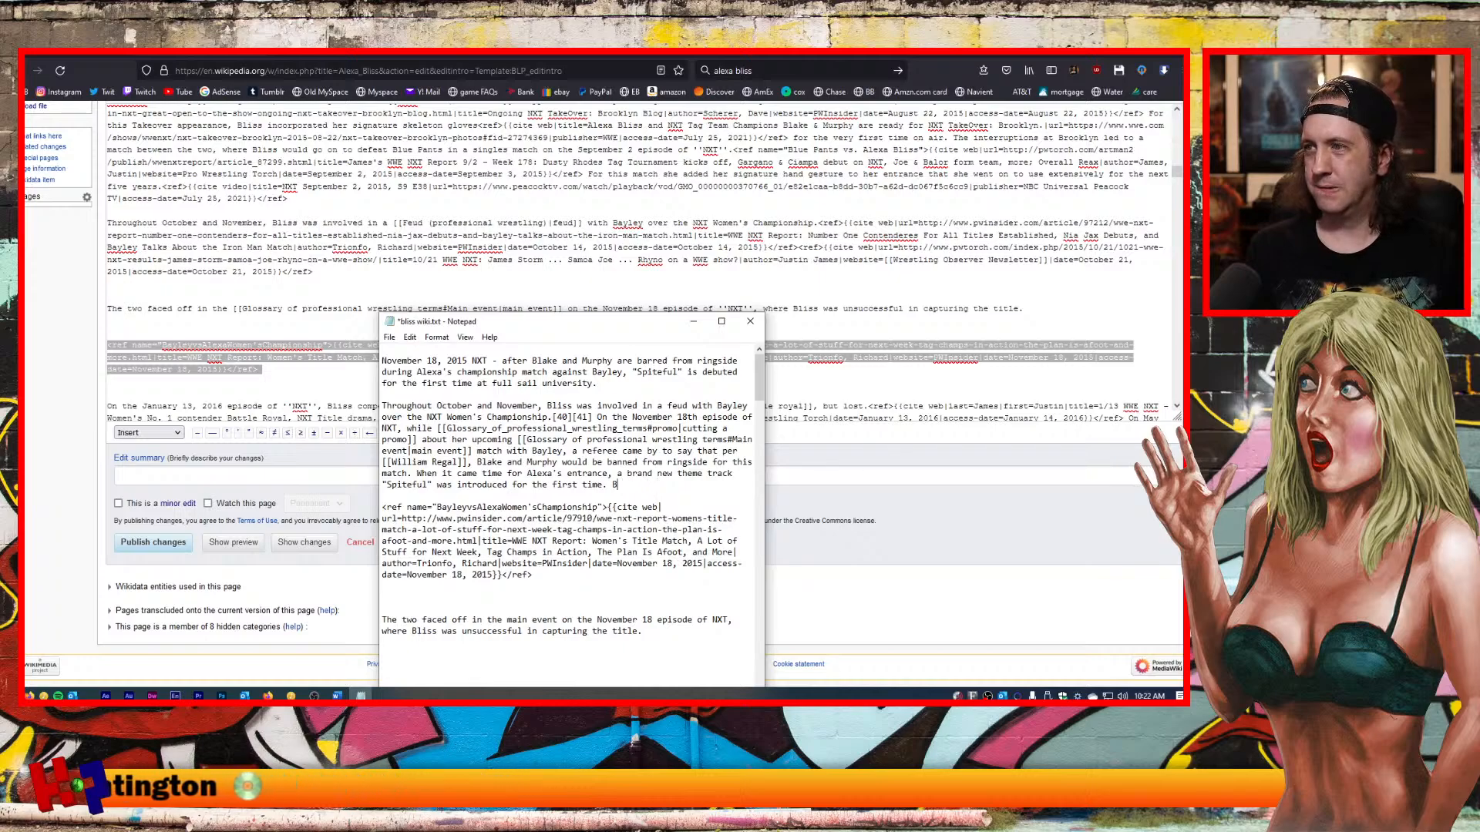
Start a new sentence after "introduced for the first time." with "At the end of the match Bliss is".
type("A")
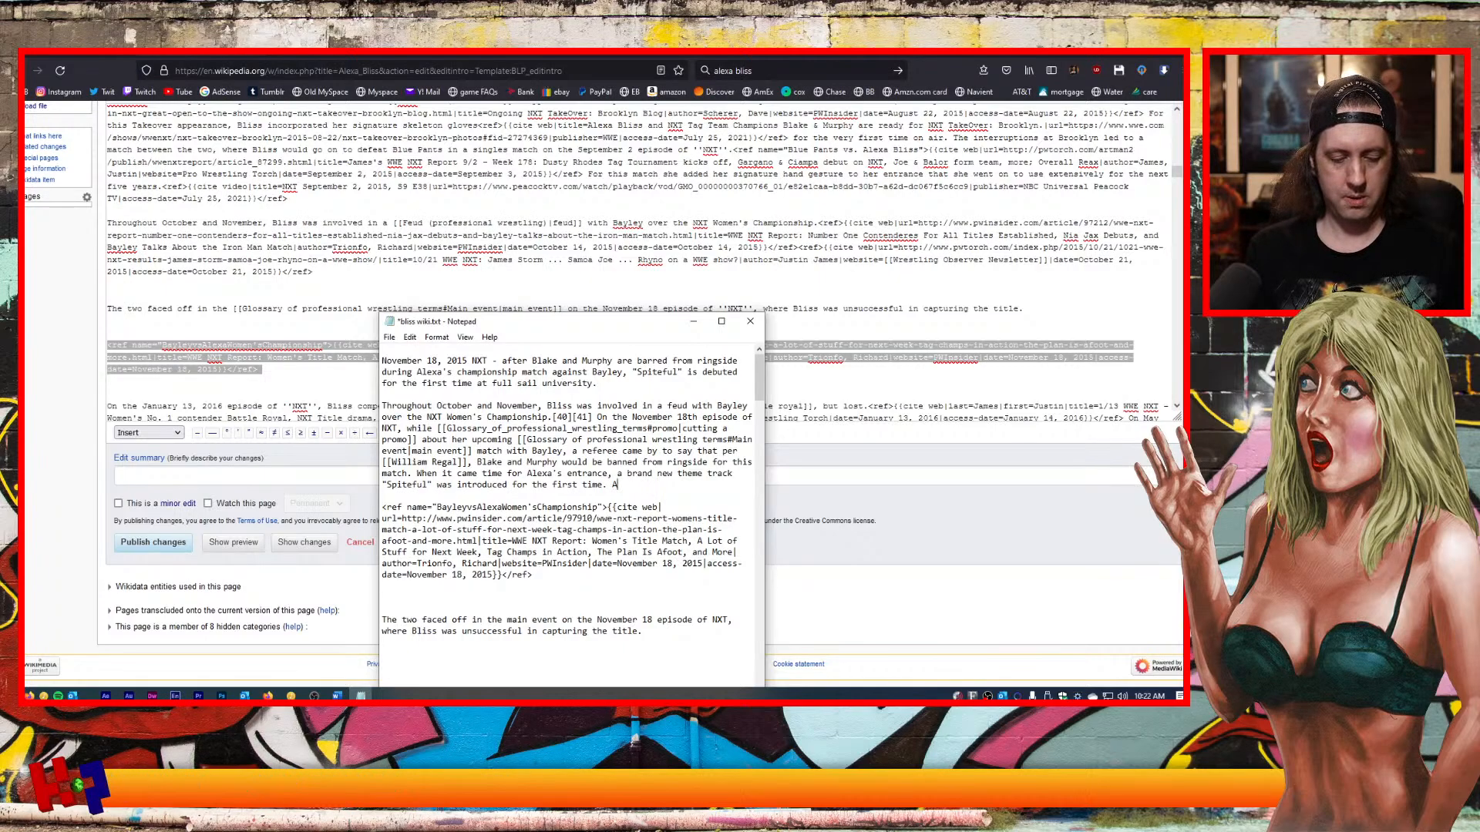
type("t the end of t")
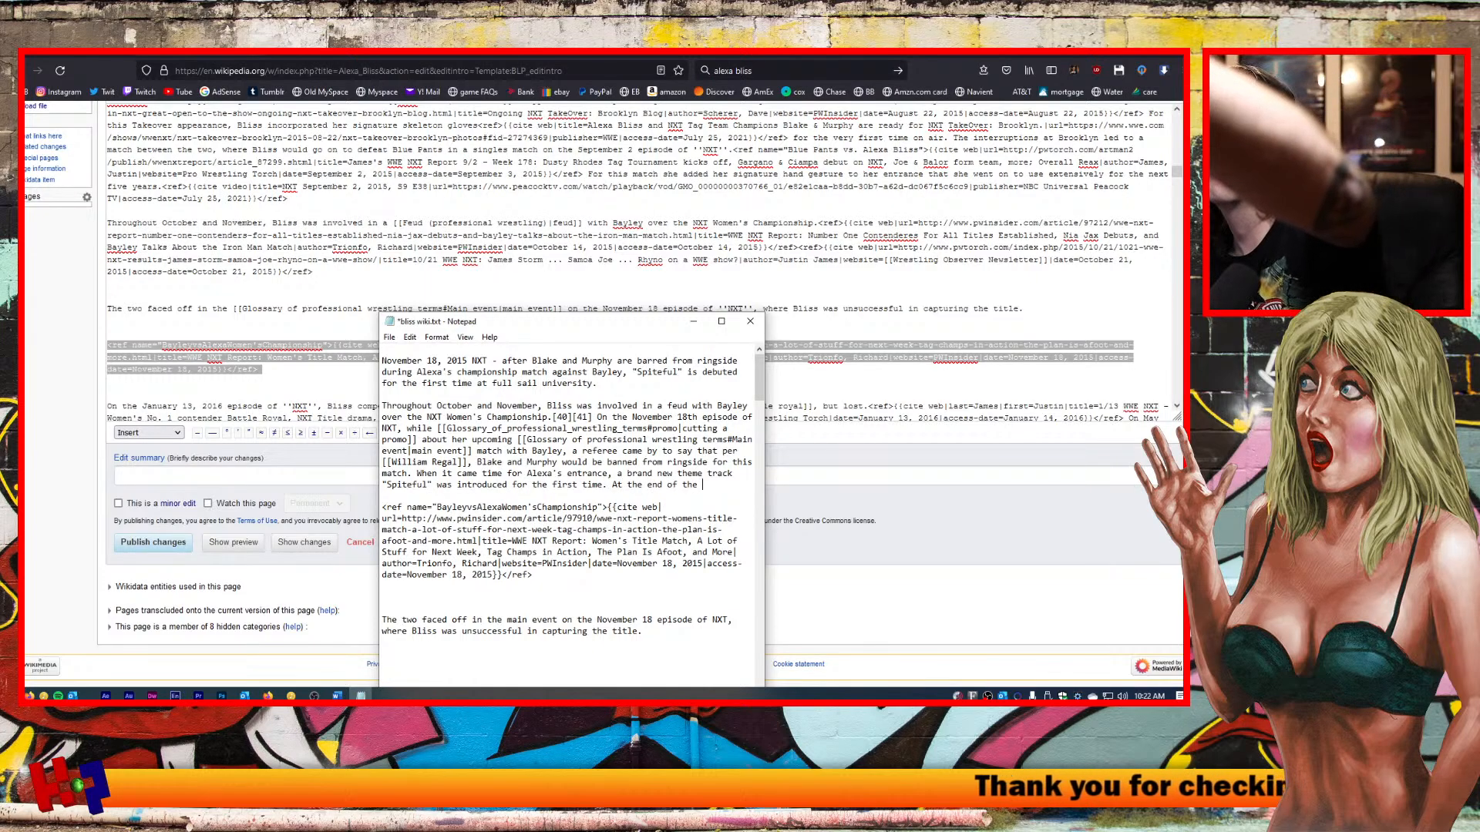
type("he ")
type("ma")
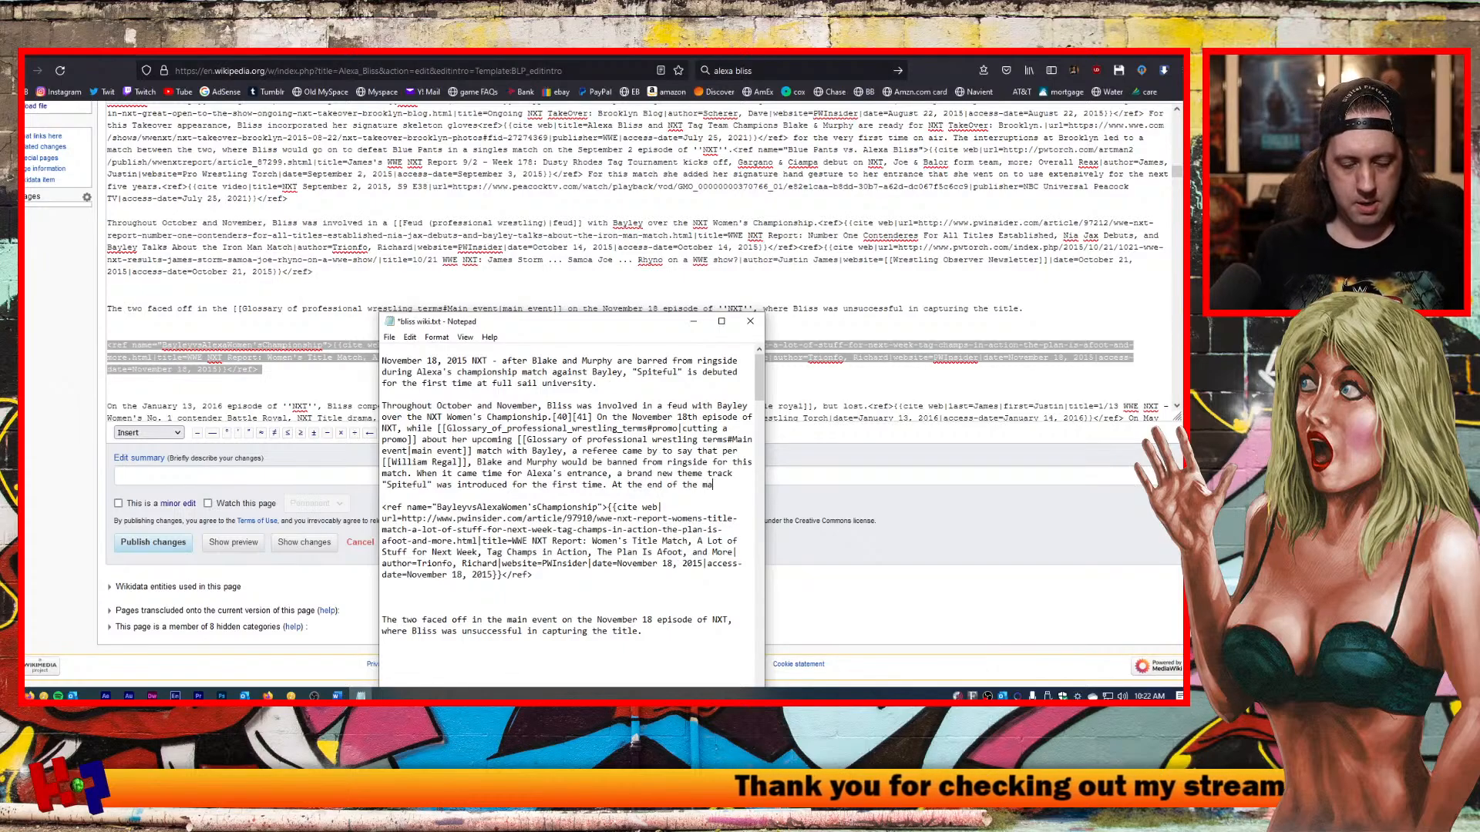
type("tch bli")
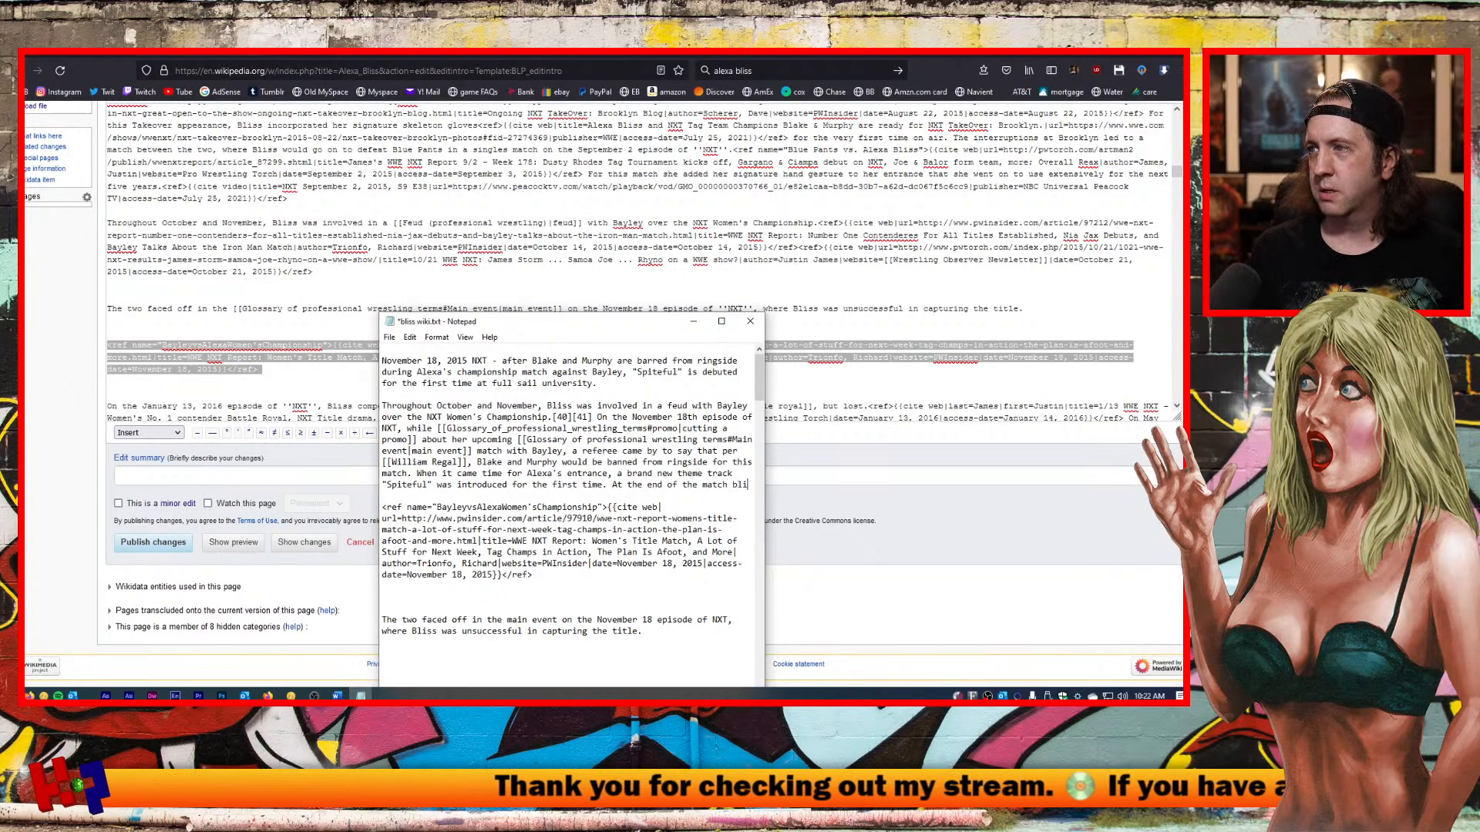
type("s")
key("BackSpace")
key("BackSpace")
key("BackSpace")
key("BackSpace")
type("B")
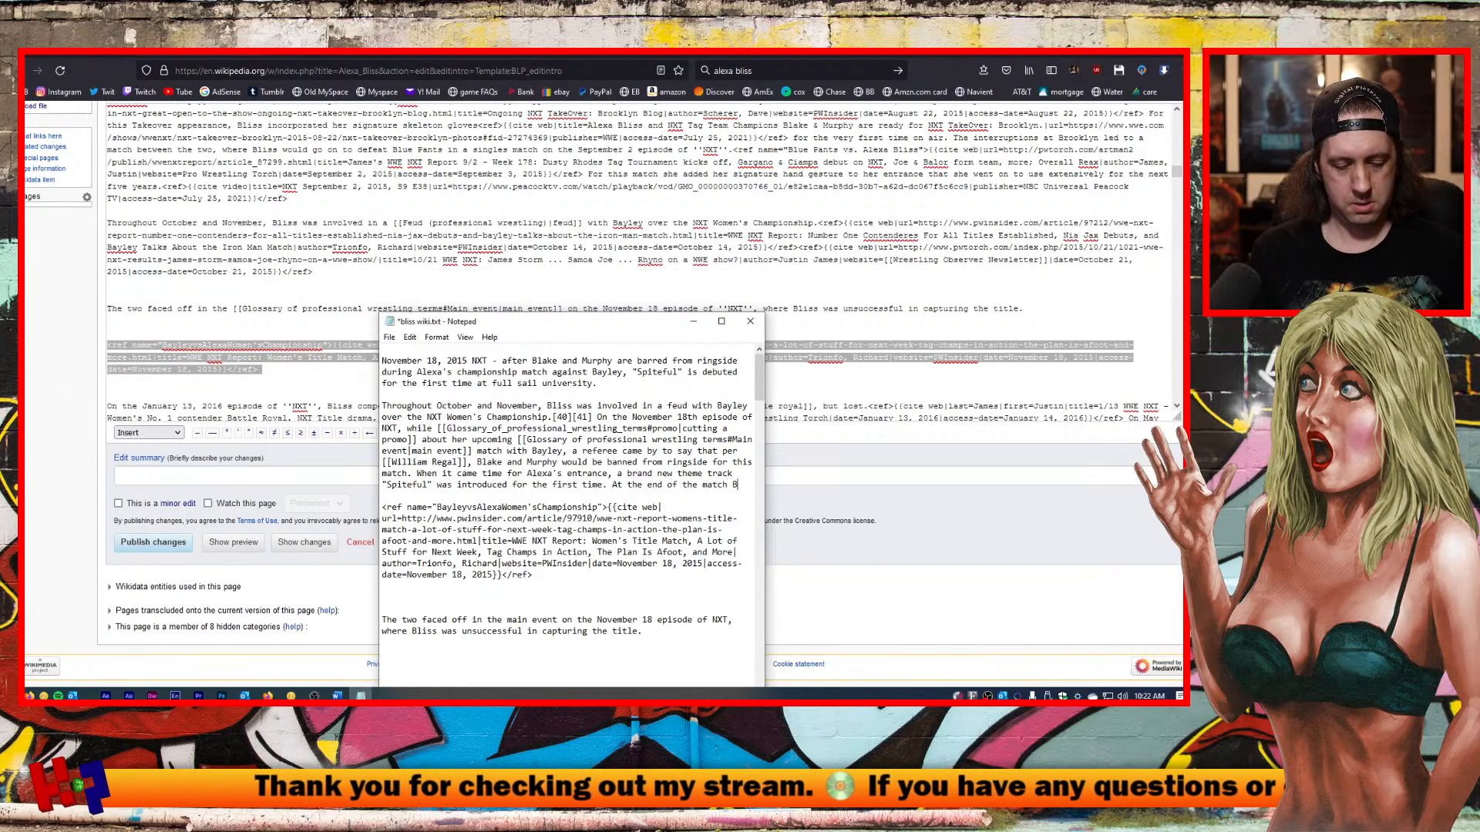
type("liss is")
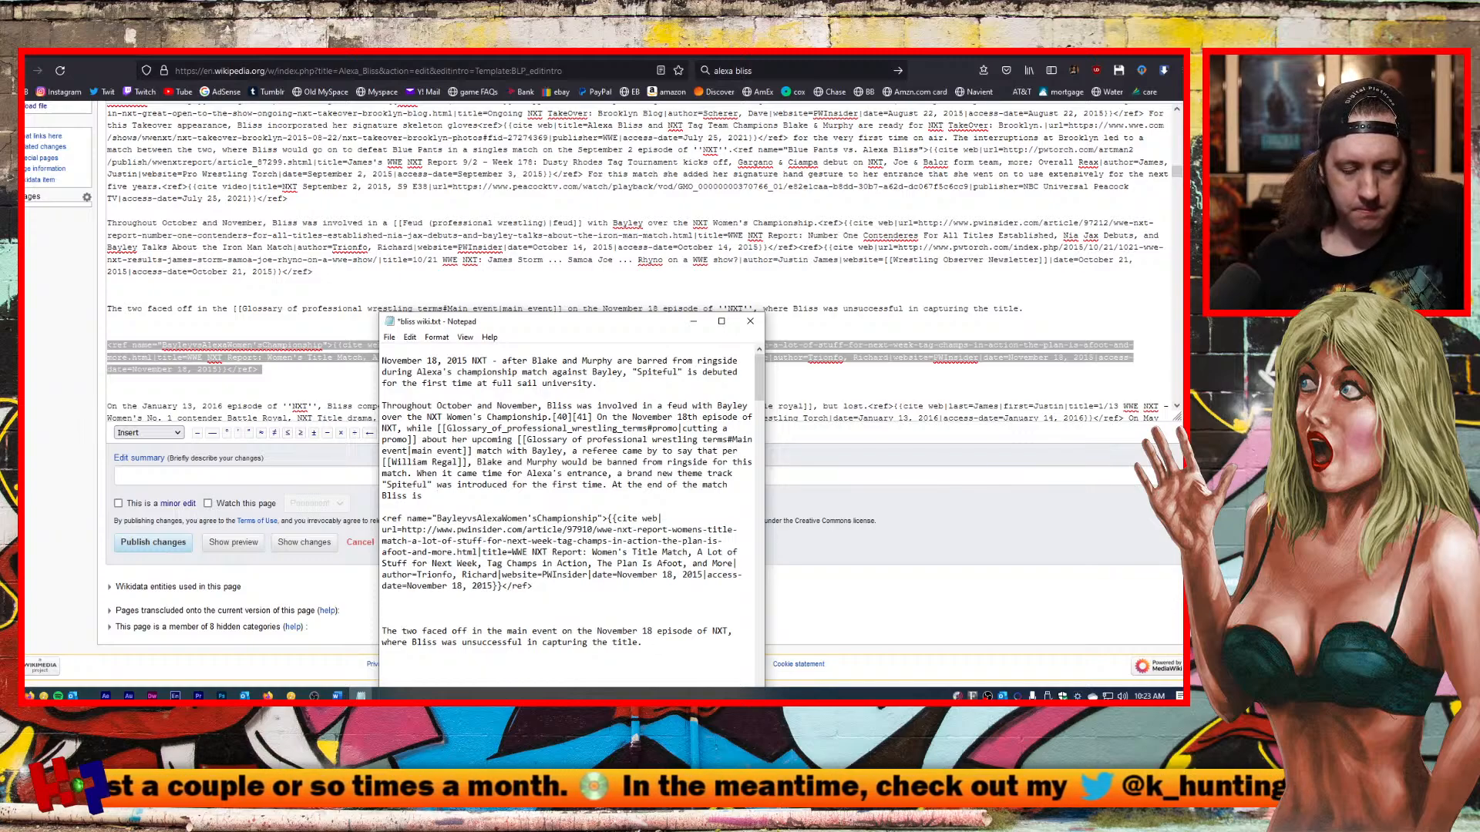
Leave a gap after "Bliss is" and add "Bayley slaps bliss, then does a Bayley-to-Belly Suplex, and".
type("Bayl")
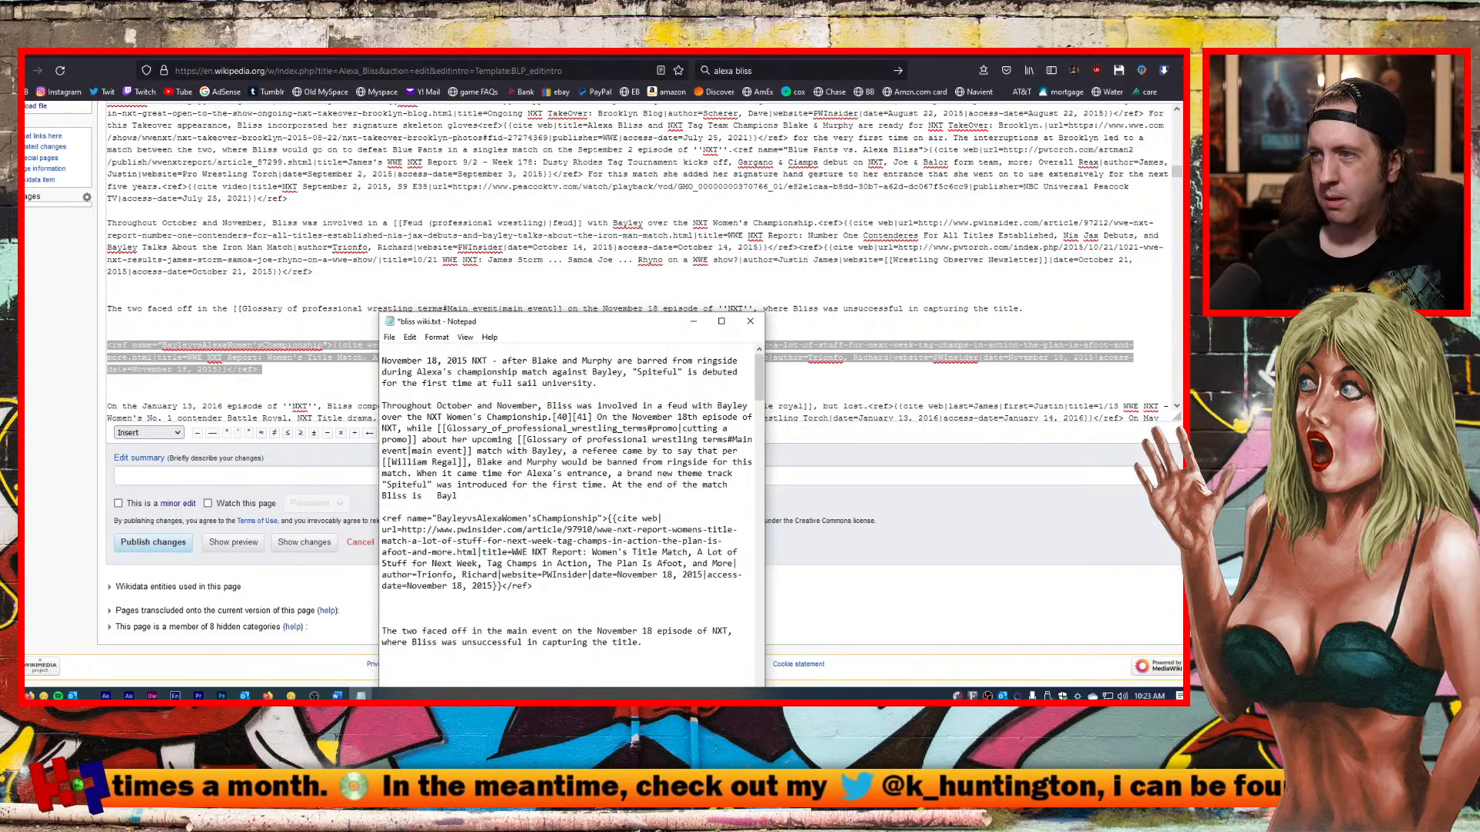
type("ey sl")
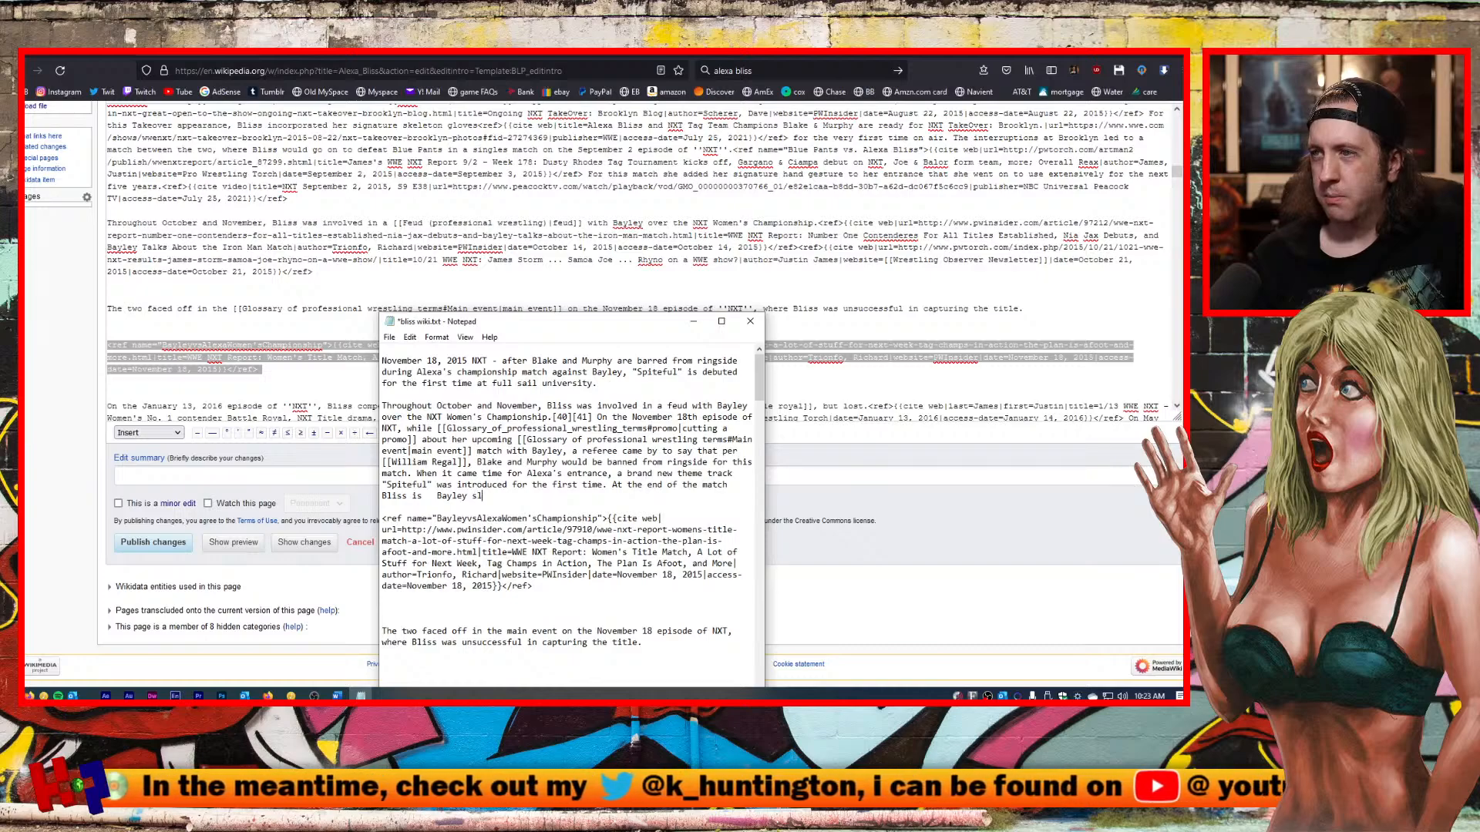
type("aps bliss")
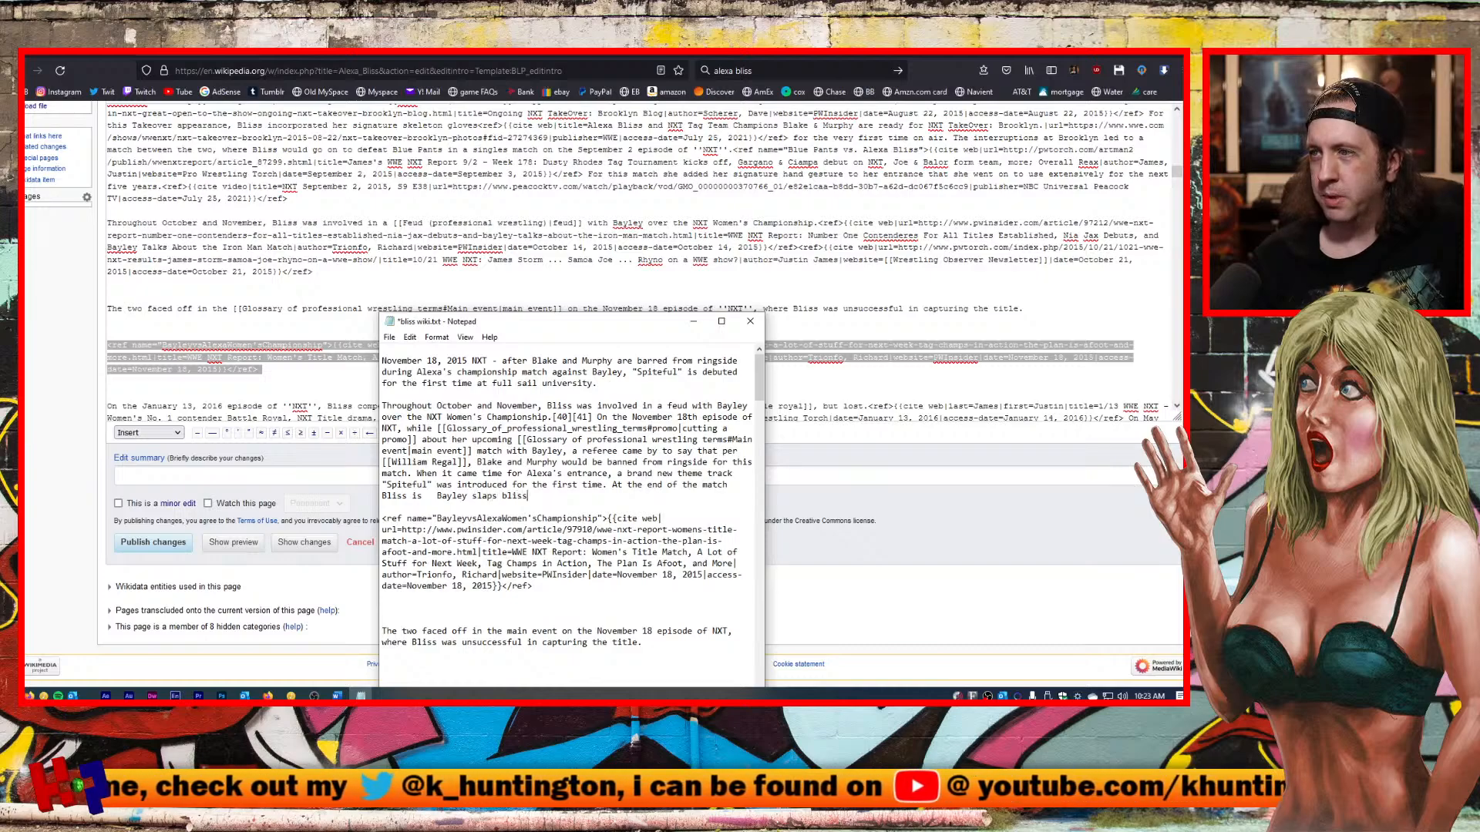
type(", then")
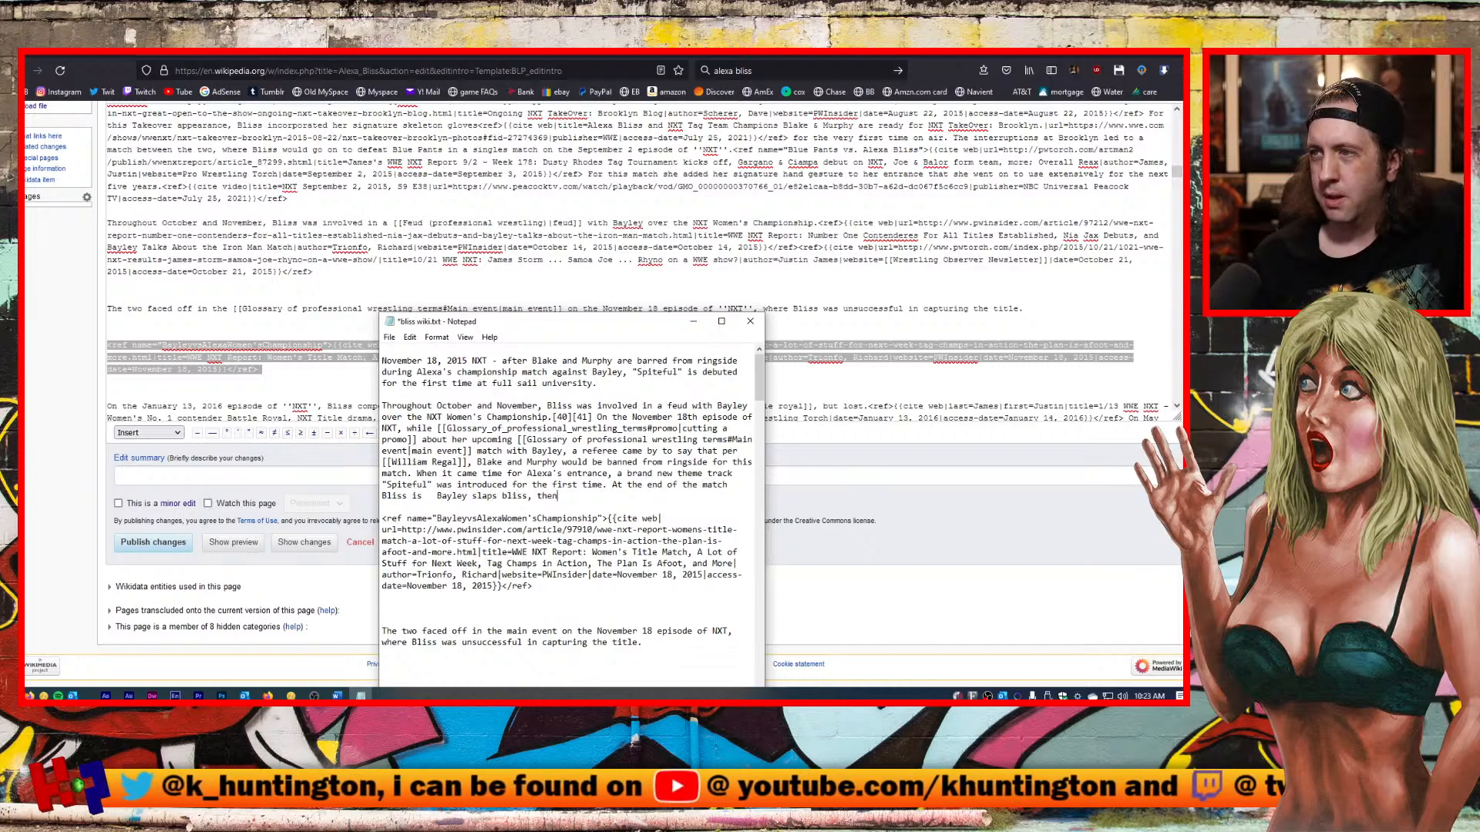
type(" does")
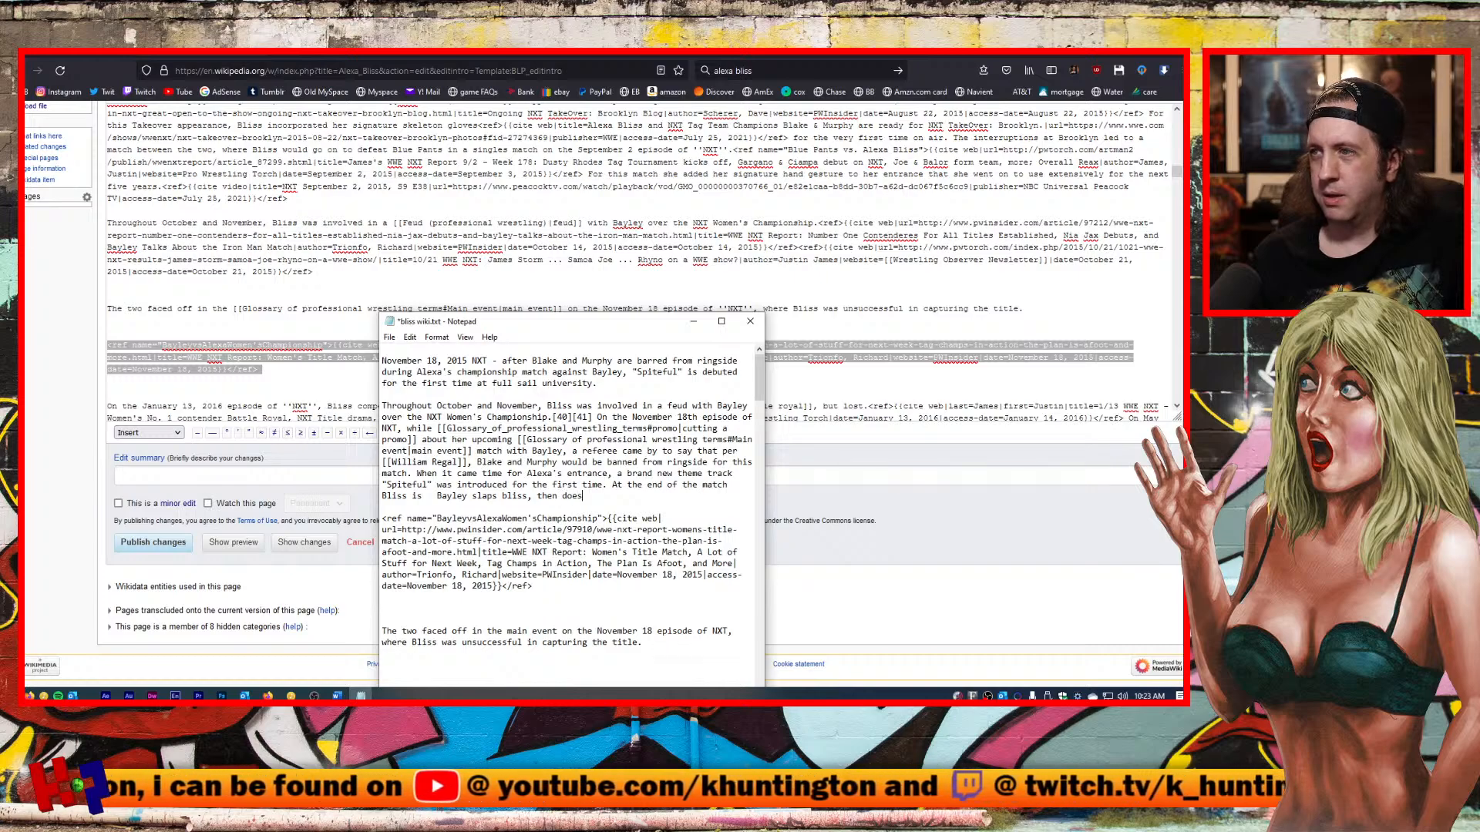
type(" a Bayley-")
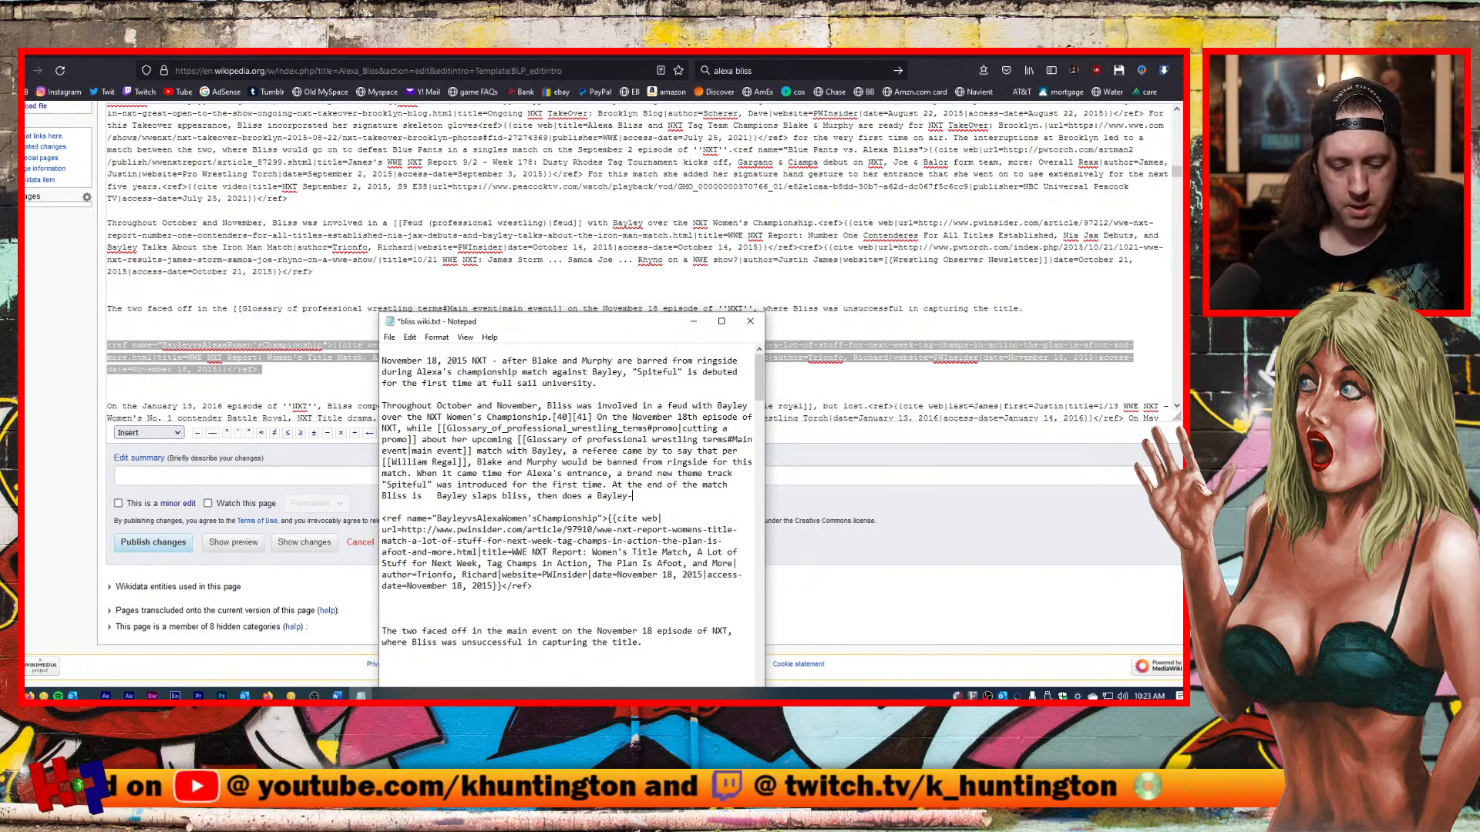
type("to-B")
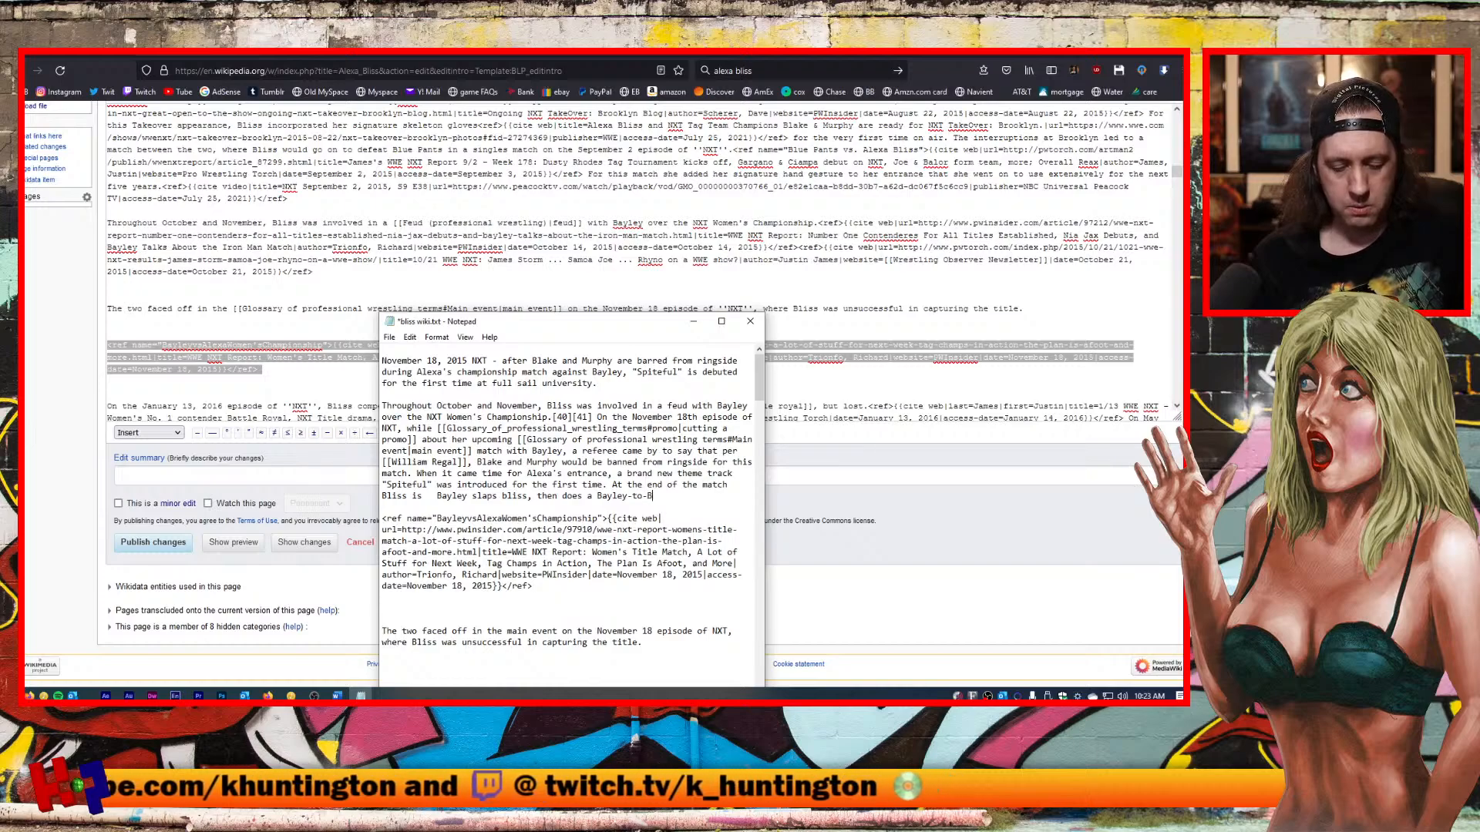
type("elly S")
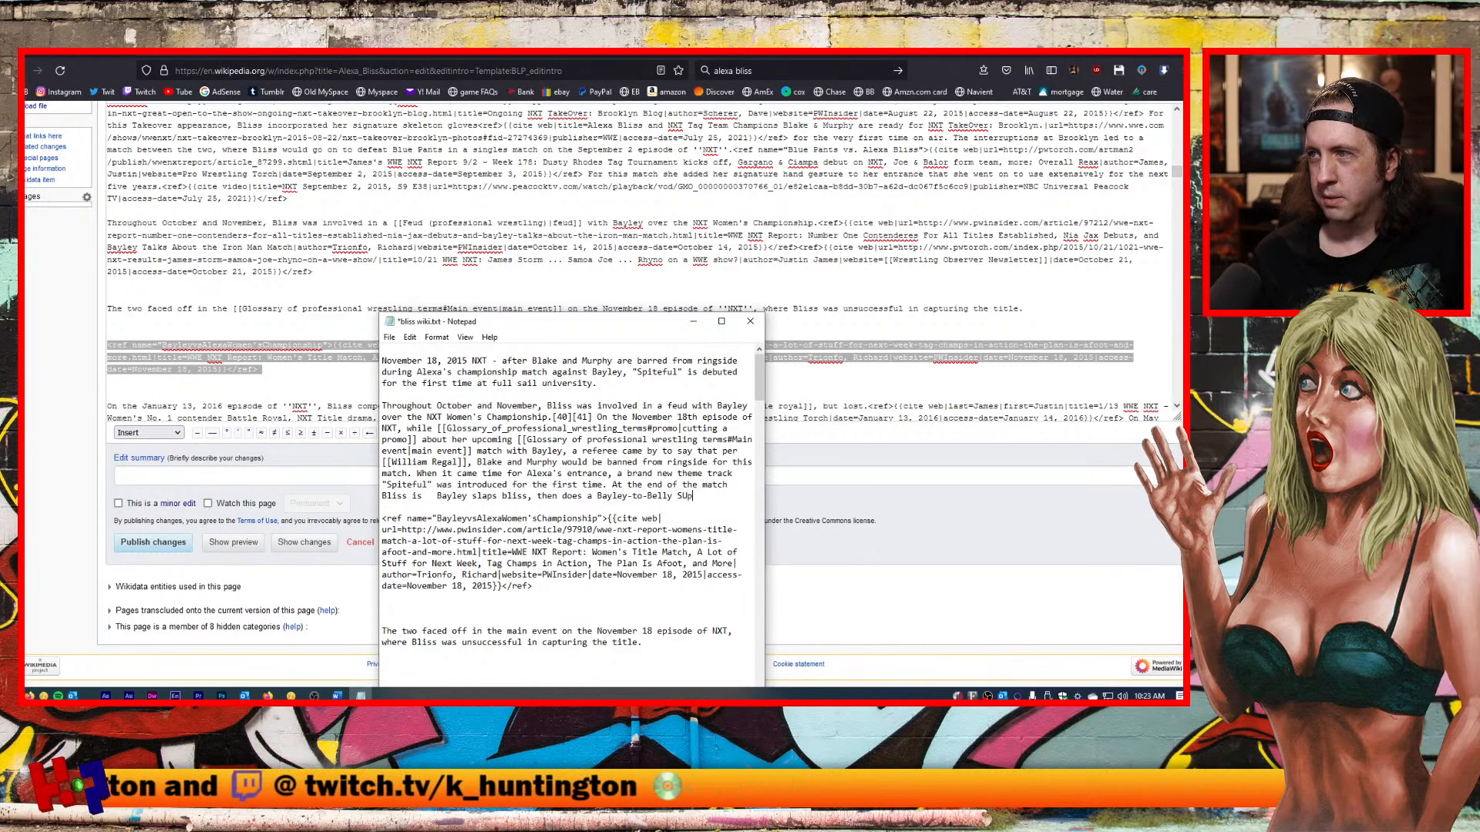
type("uplex")
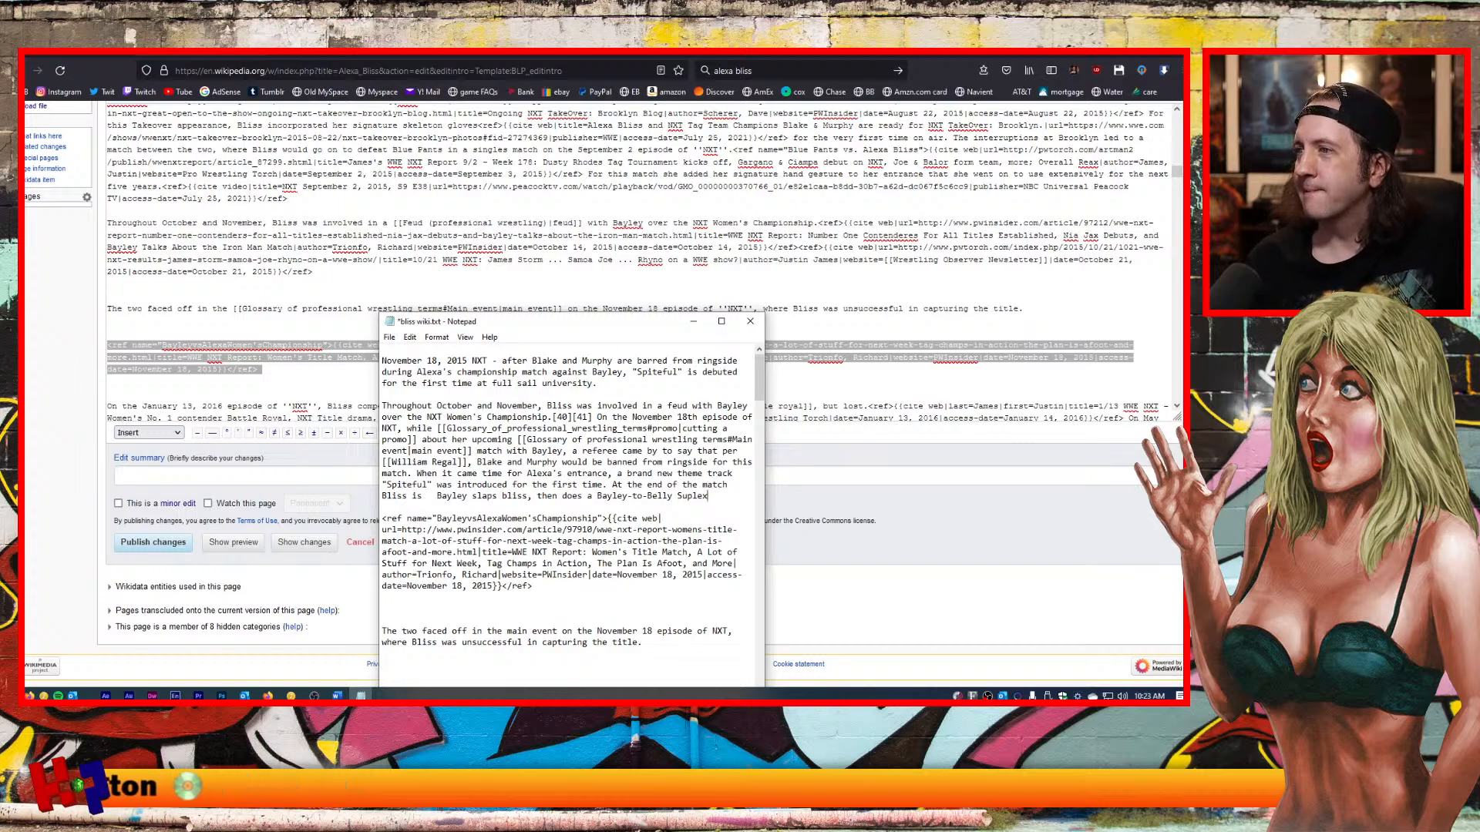
type(", a")
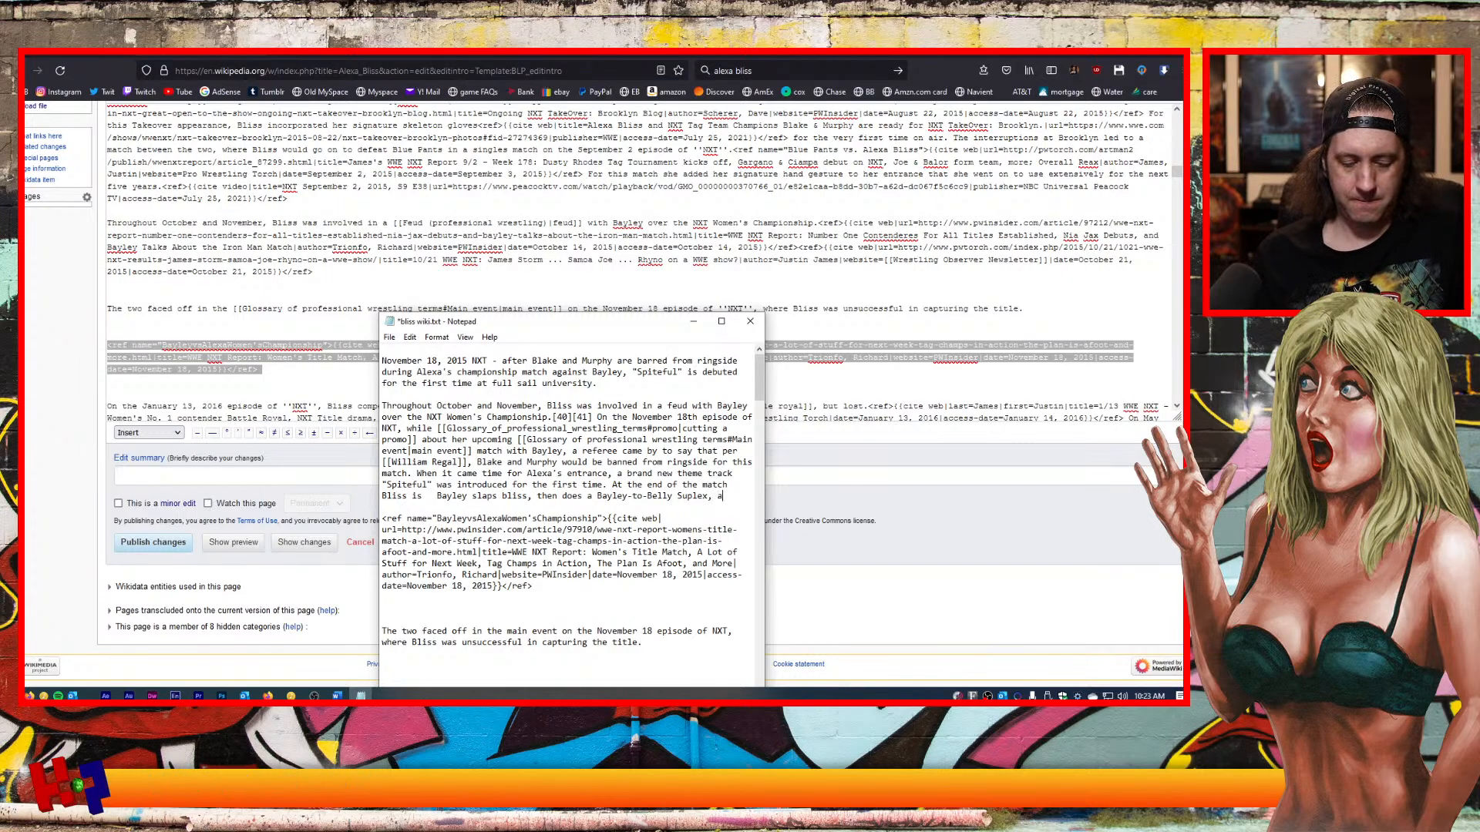
type("nd ")
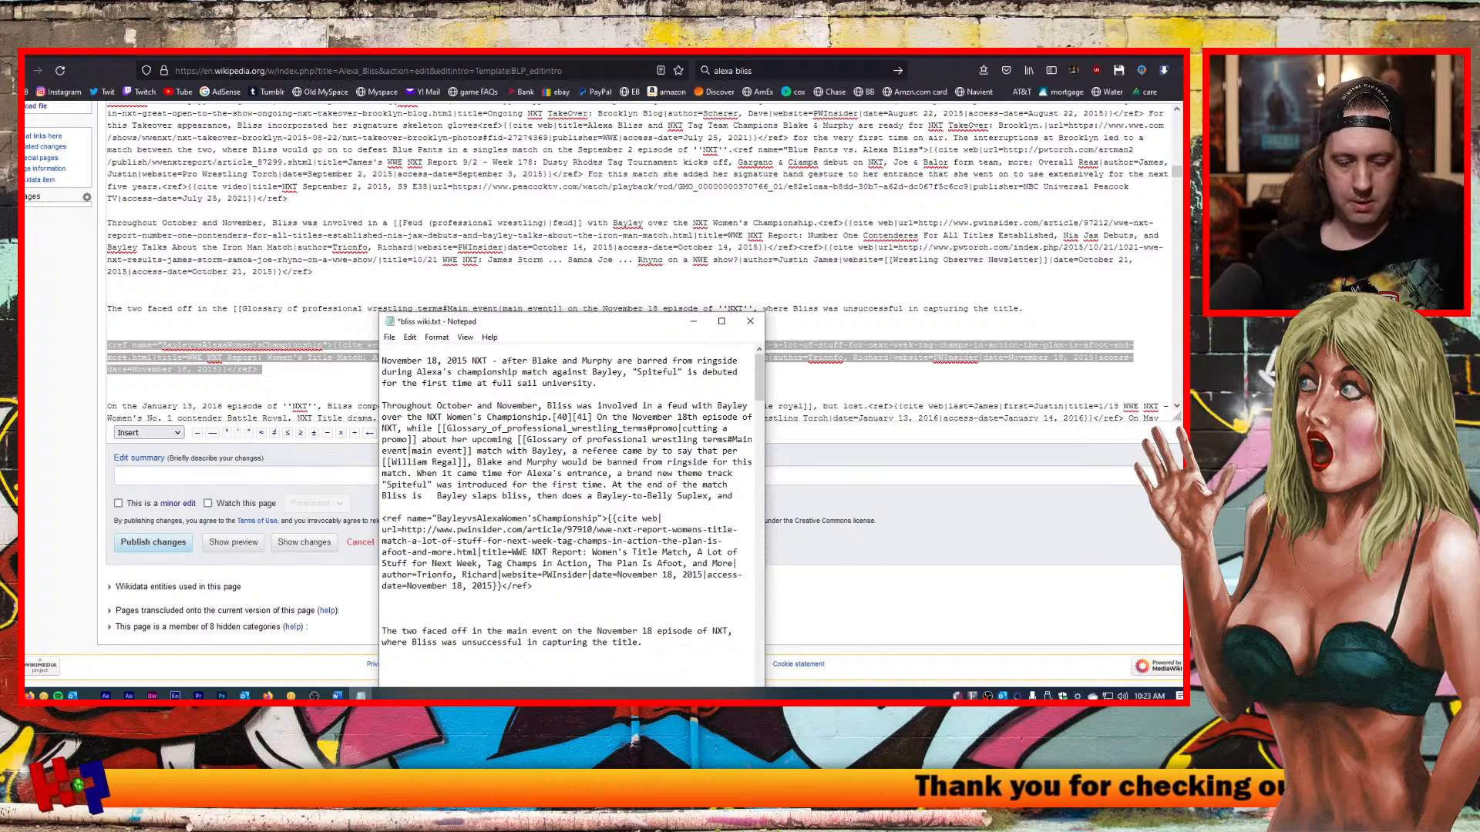
type("gets a")
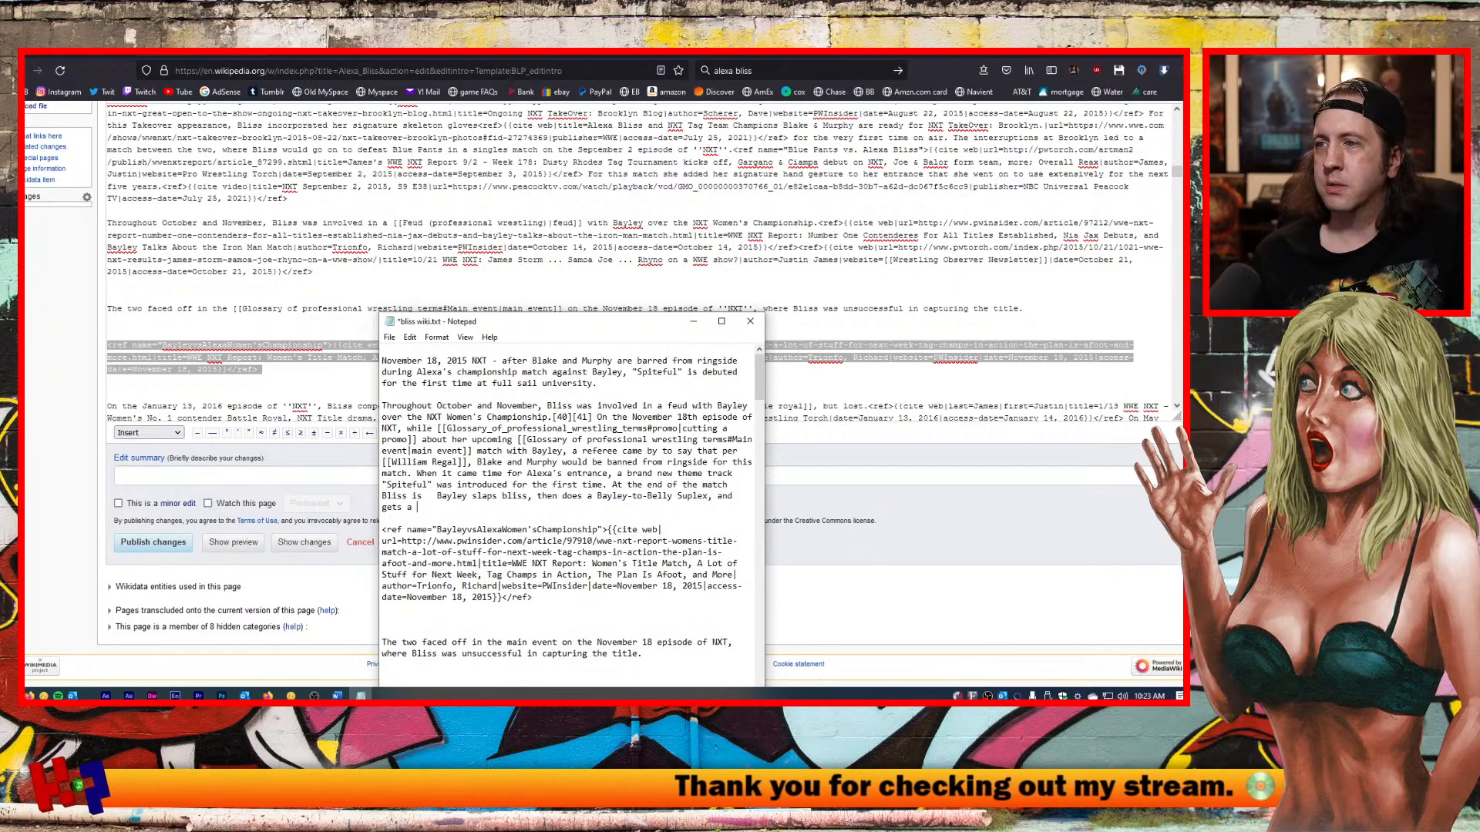
key("BackSpace")
key("BackSpace")
key("BackSpace")
key("BackSpace")
key("BackSpace")
key("BackSpace")
key("BackSpace")
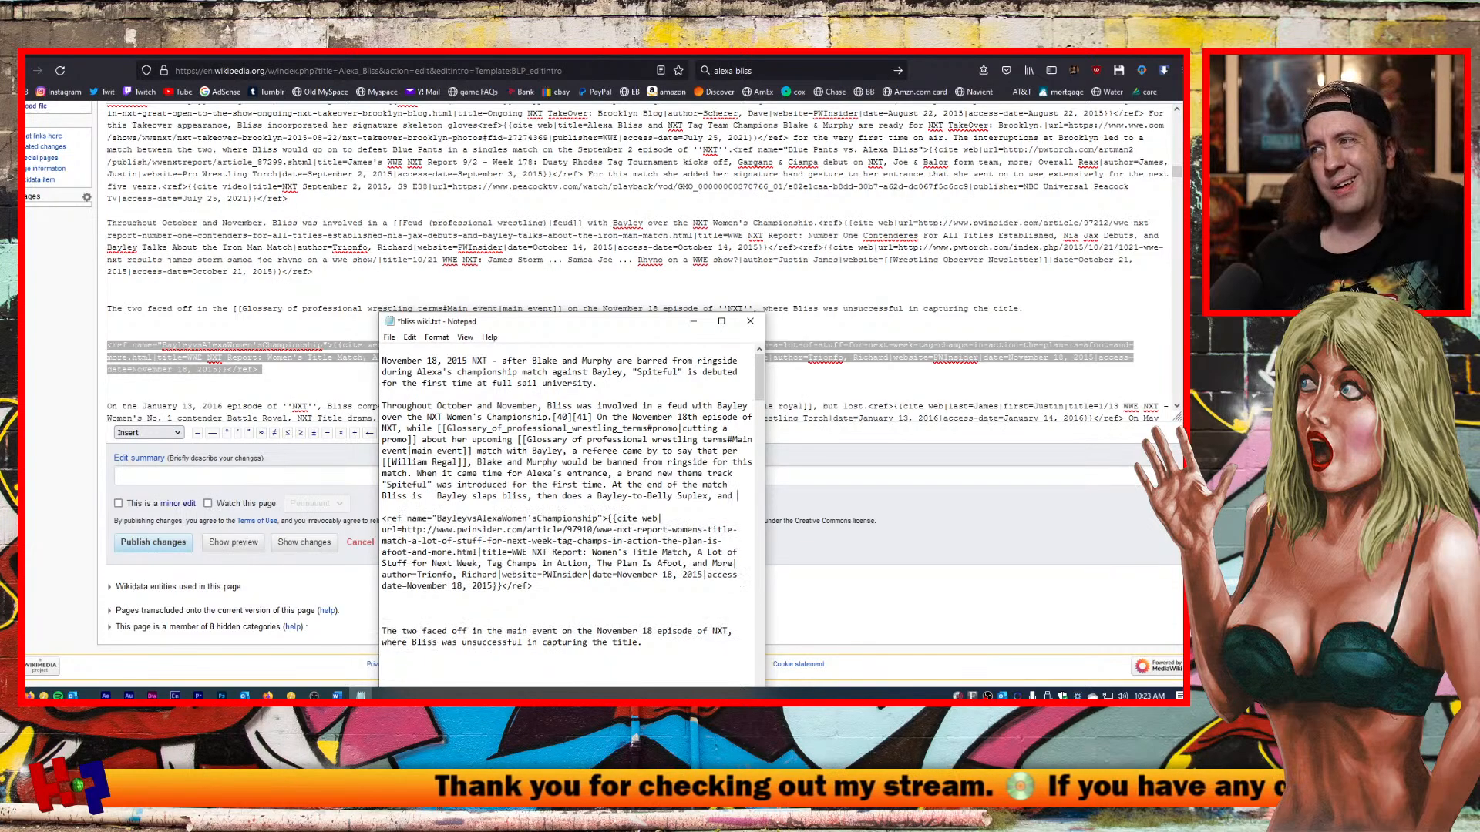
Finish the match sentence in the Notepad draft with "retains her title." after "Bayley-to-Belly Suplex, and".
type("retains t")
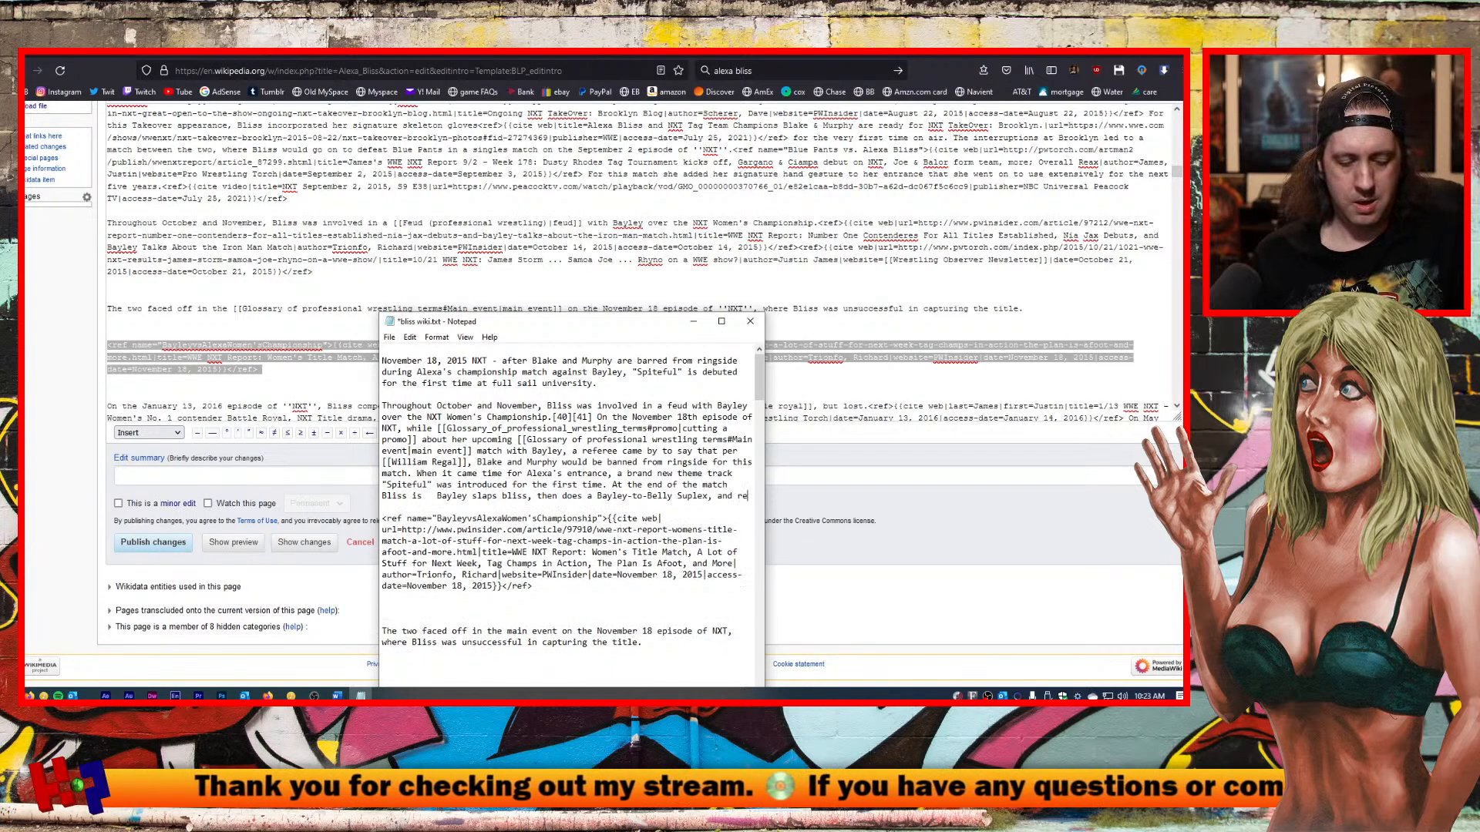
type("title.")
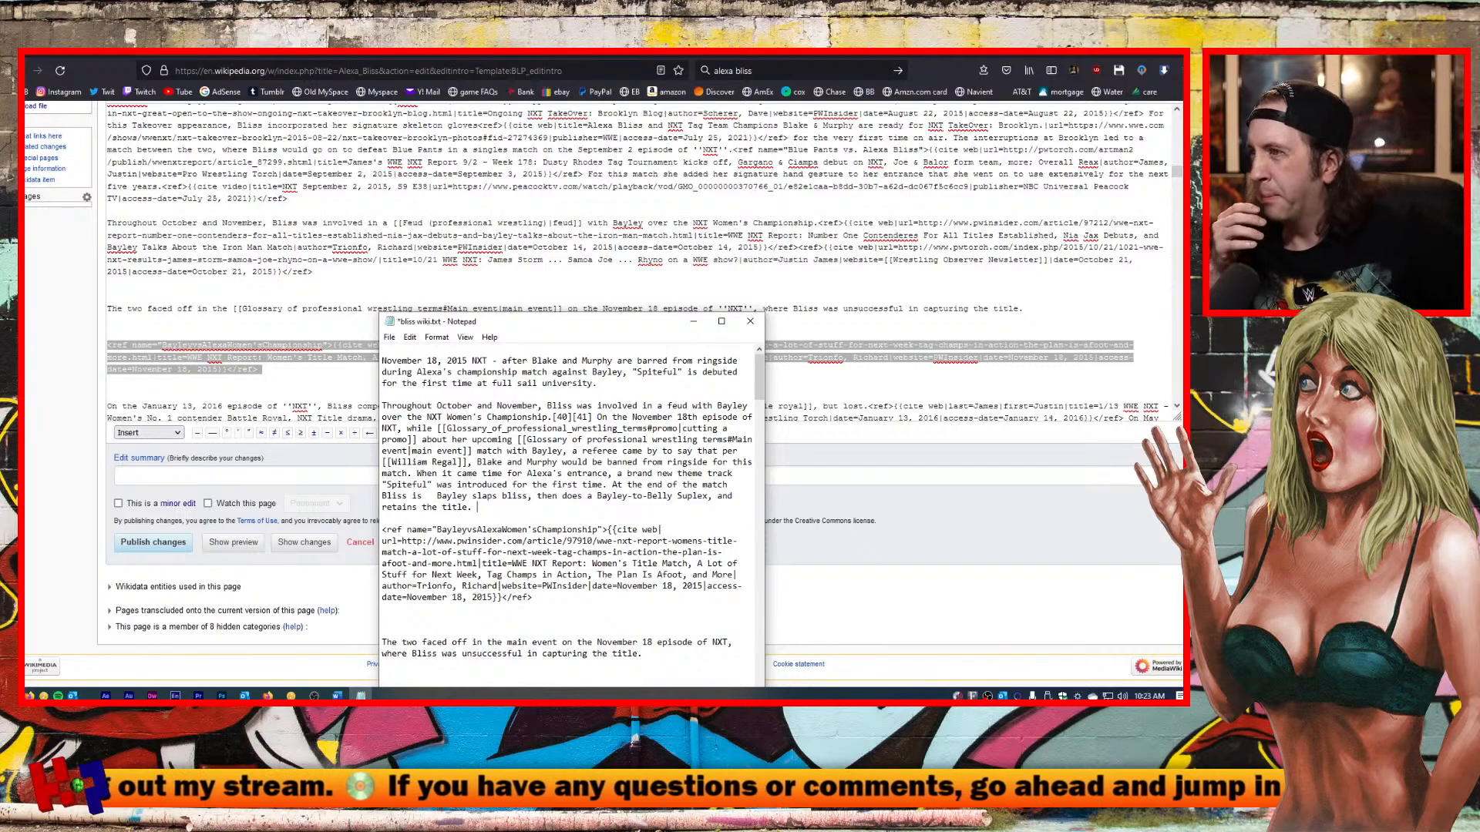
key("BackSpace")
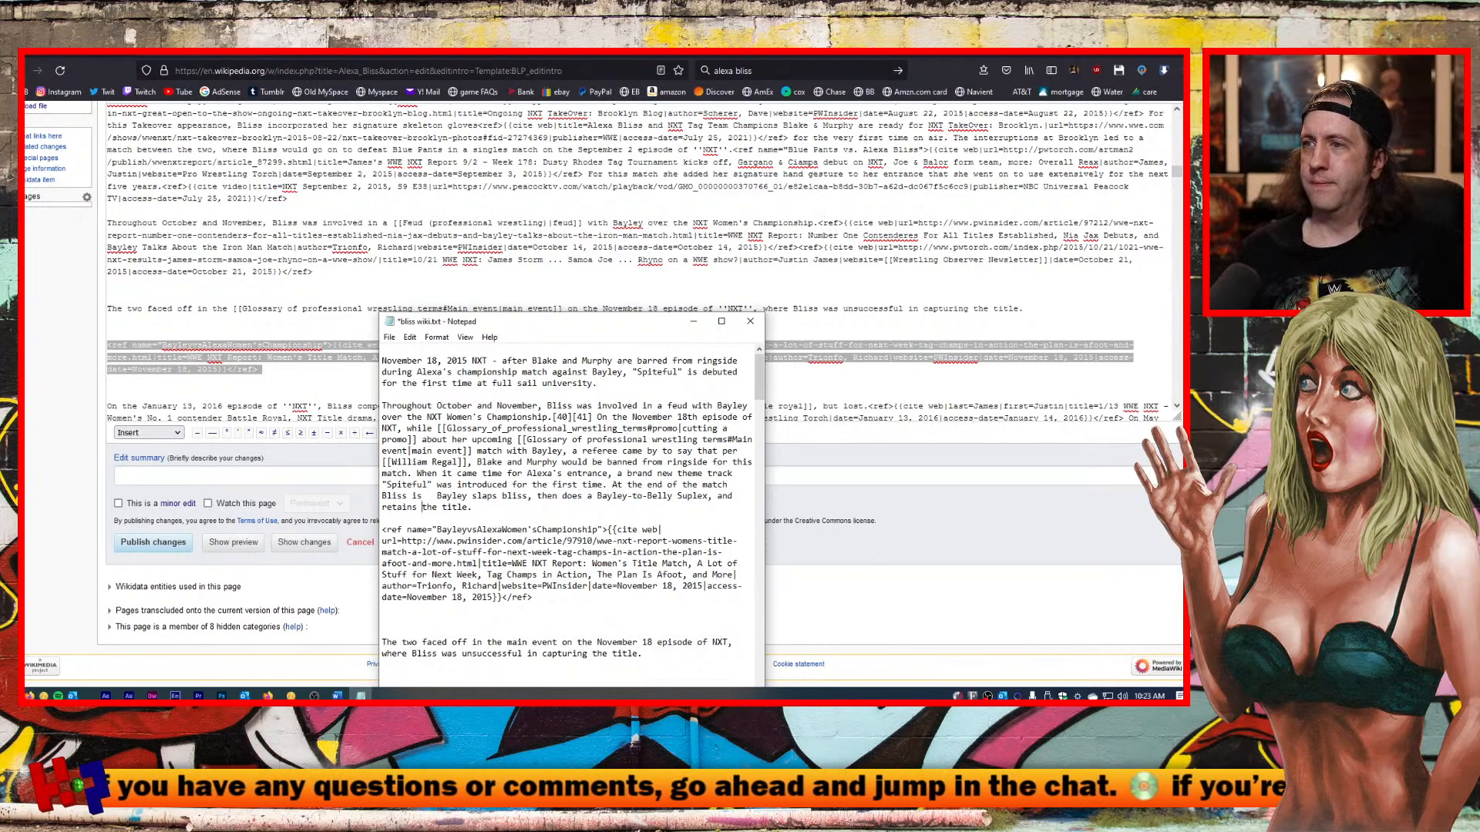
left_click_drag(423, 507, 437, 507)
type("her")
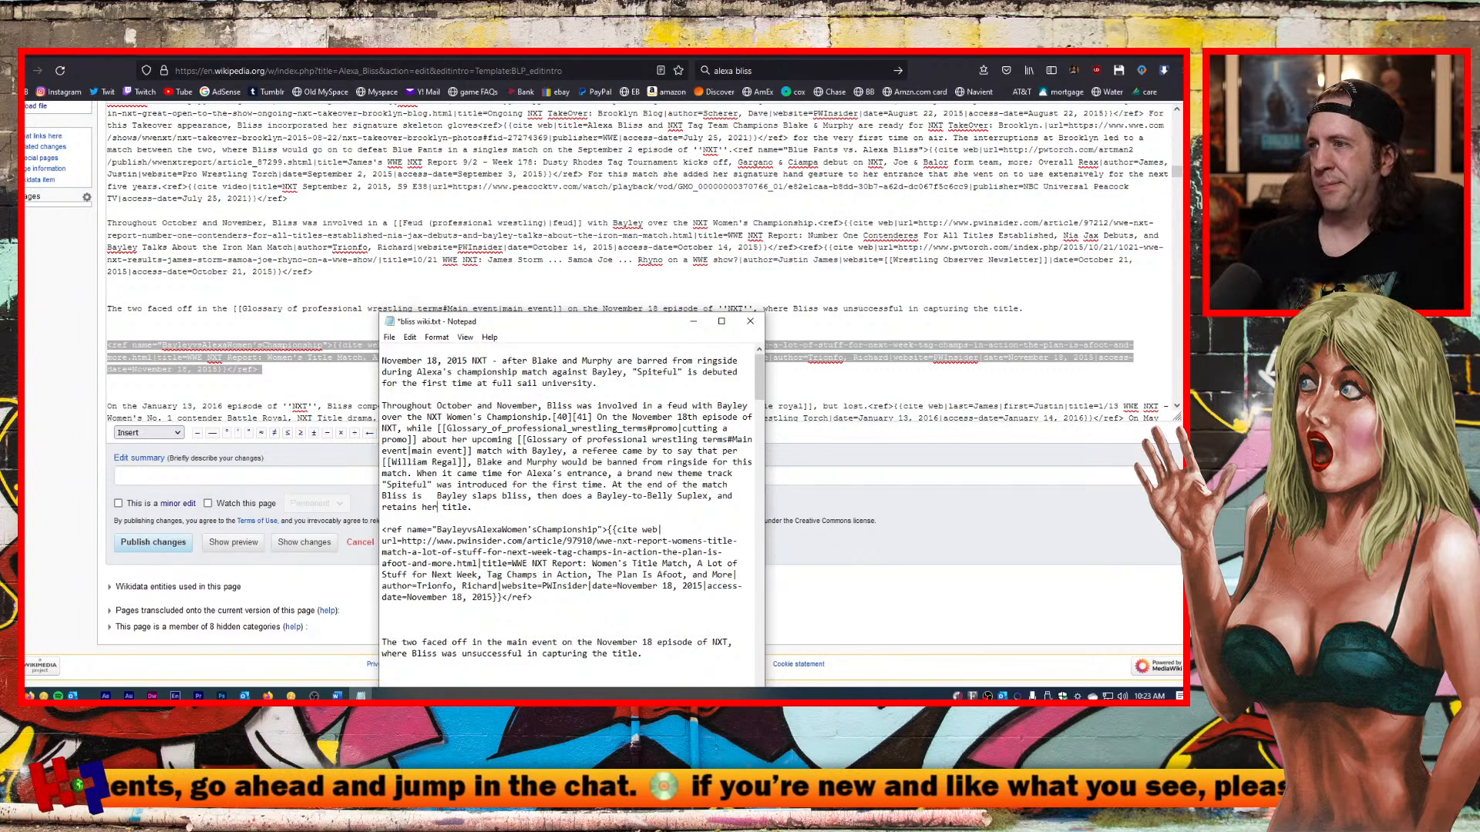
key("Up")
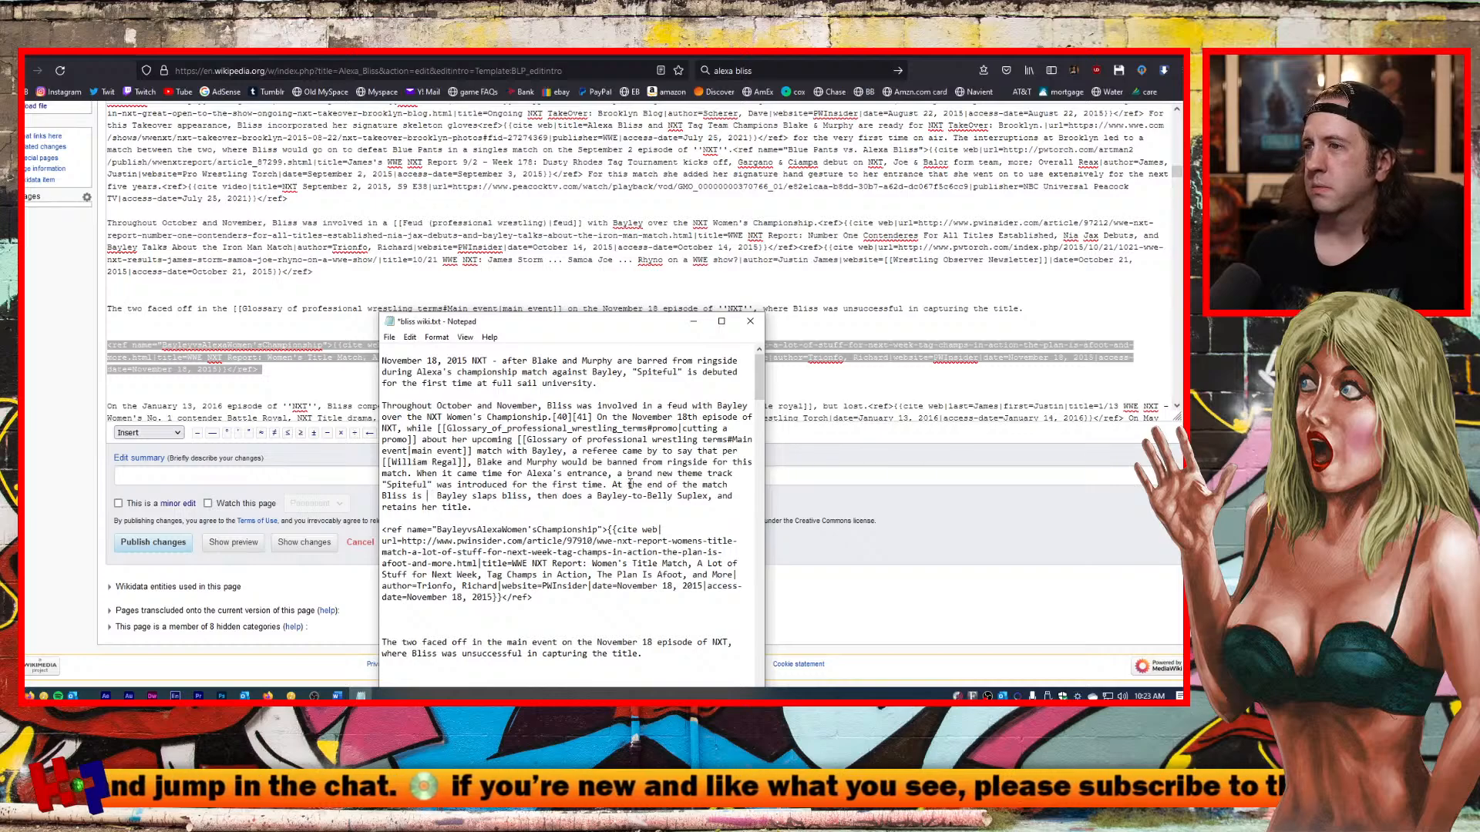
key("BackSpace")
key("BackSpace")
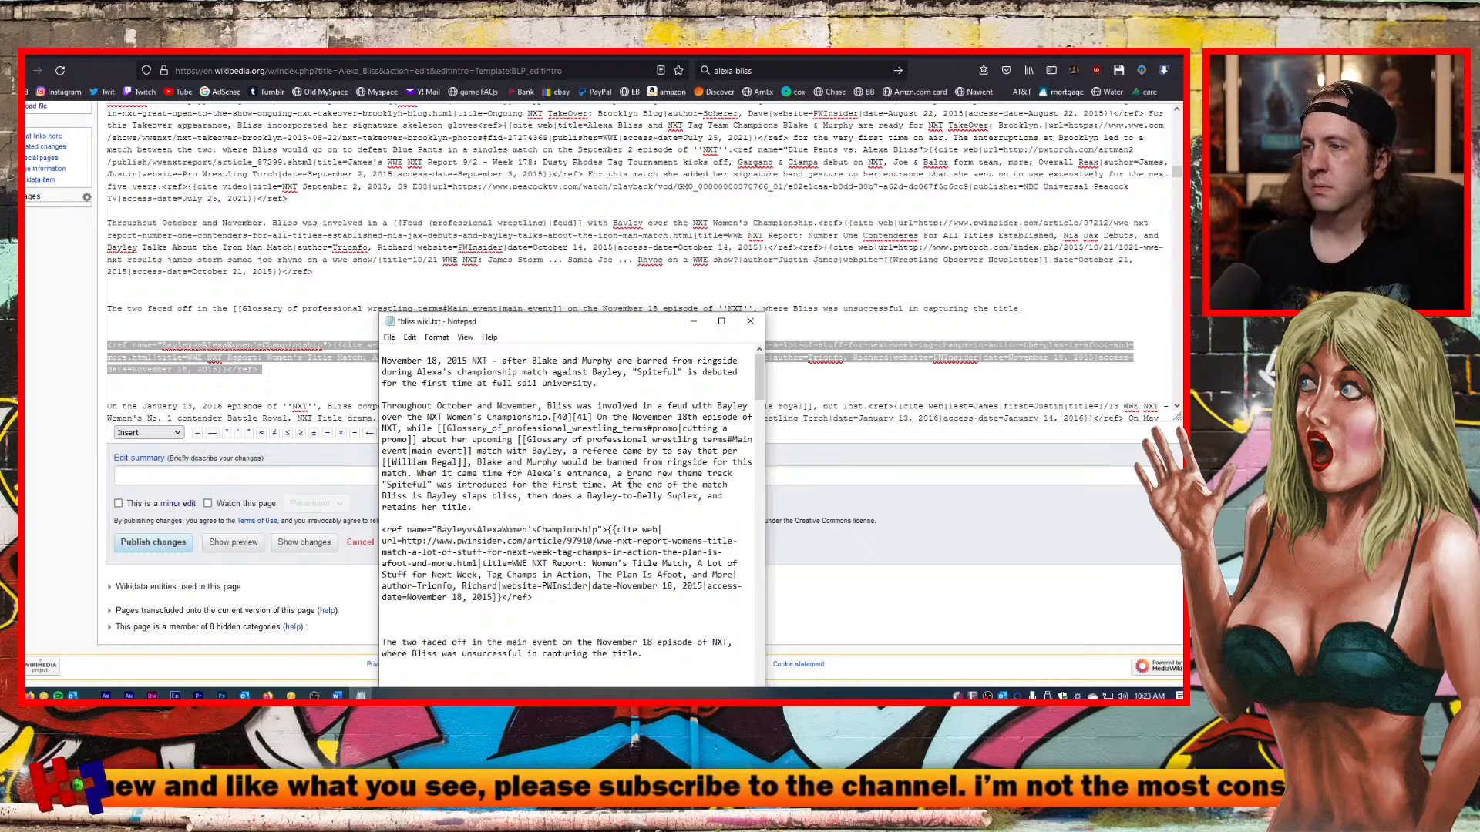
type("talking trash")
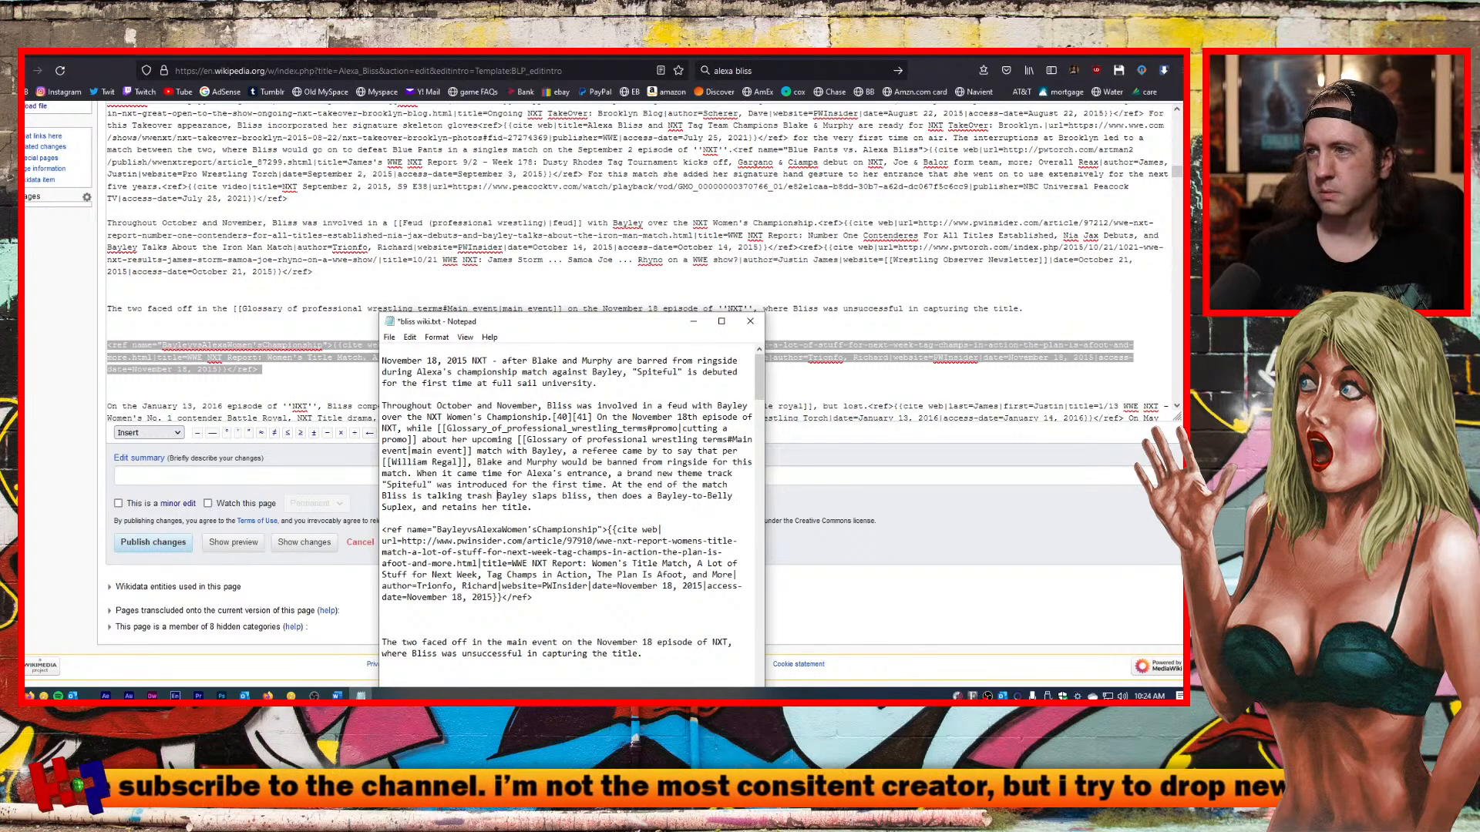
key("BackSpace")
key("BackSpace")
key("BackSpace")
key("BackSpace")
key("BackSpace")
key("BackSpace")
key("BackSpace")
key("BackSpace")
key("BackSpace")
key("BackSpace")
key("BackSpace")
key("BackSpace")
key("BackSpace")
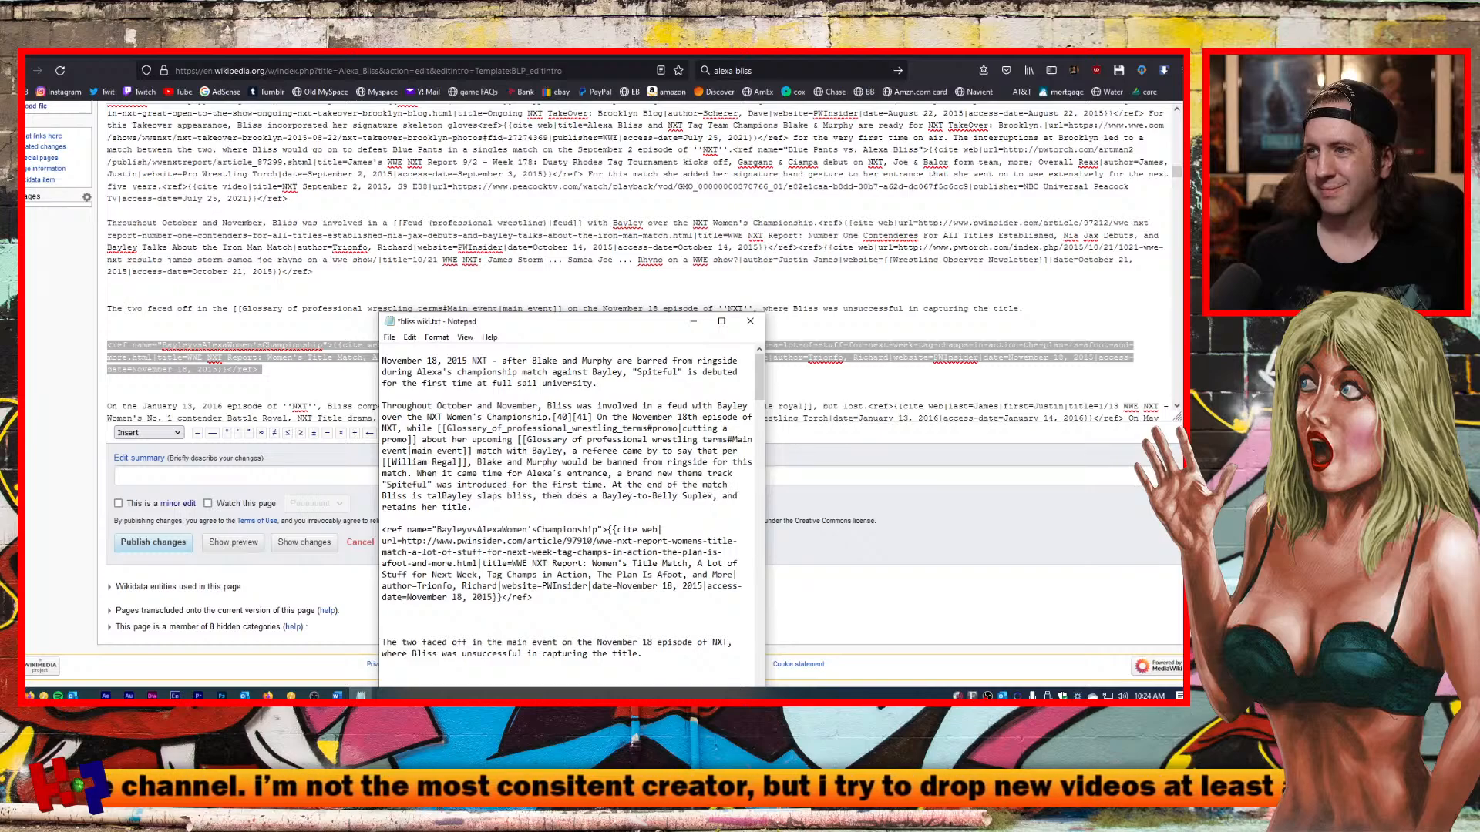
key("BackSpace")
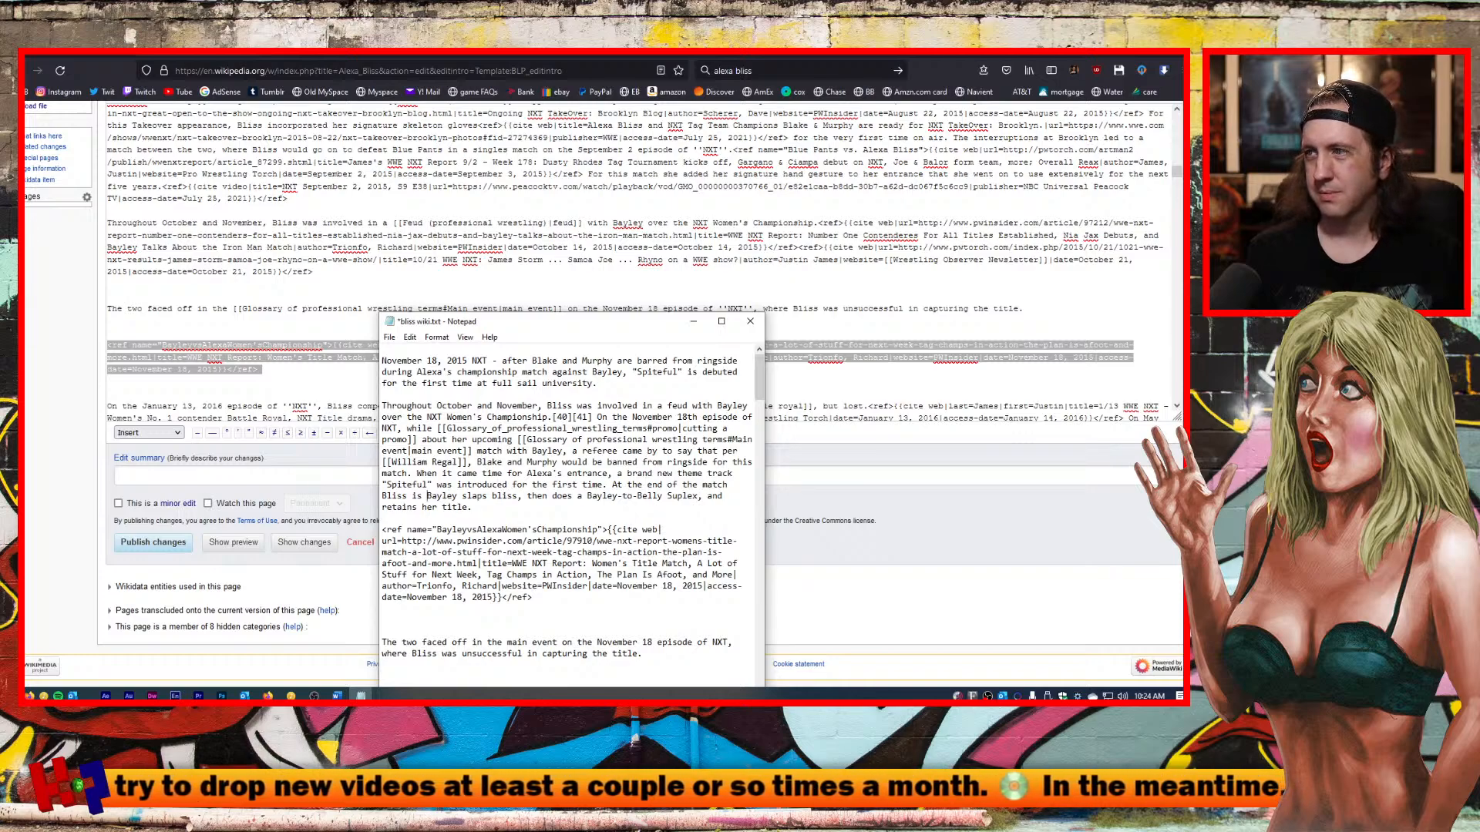
Delete "At the end of the match Bliss is" from in front of "Bayley slaps bliss" in the draft.
key("shift+Left")
key("shift+Left")
key("shift+Left")
key("shift+Left")
key("shift+Left")
key("shift+Left")
key("shift+Left")
key("shift+Left")
key("shift+Left")
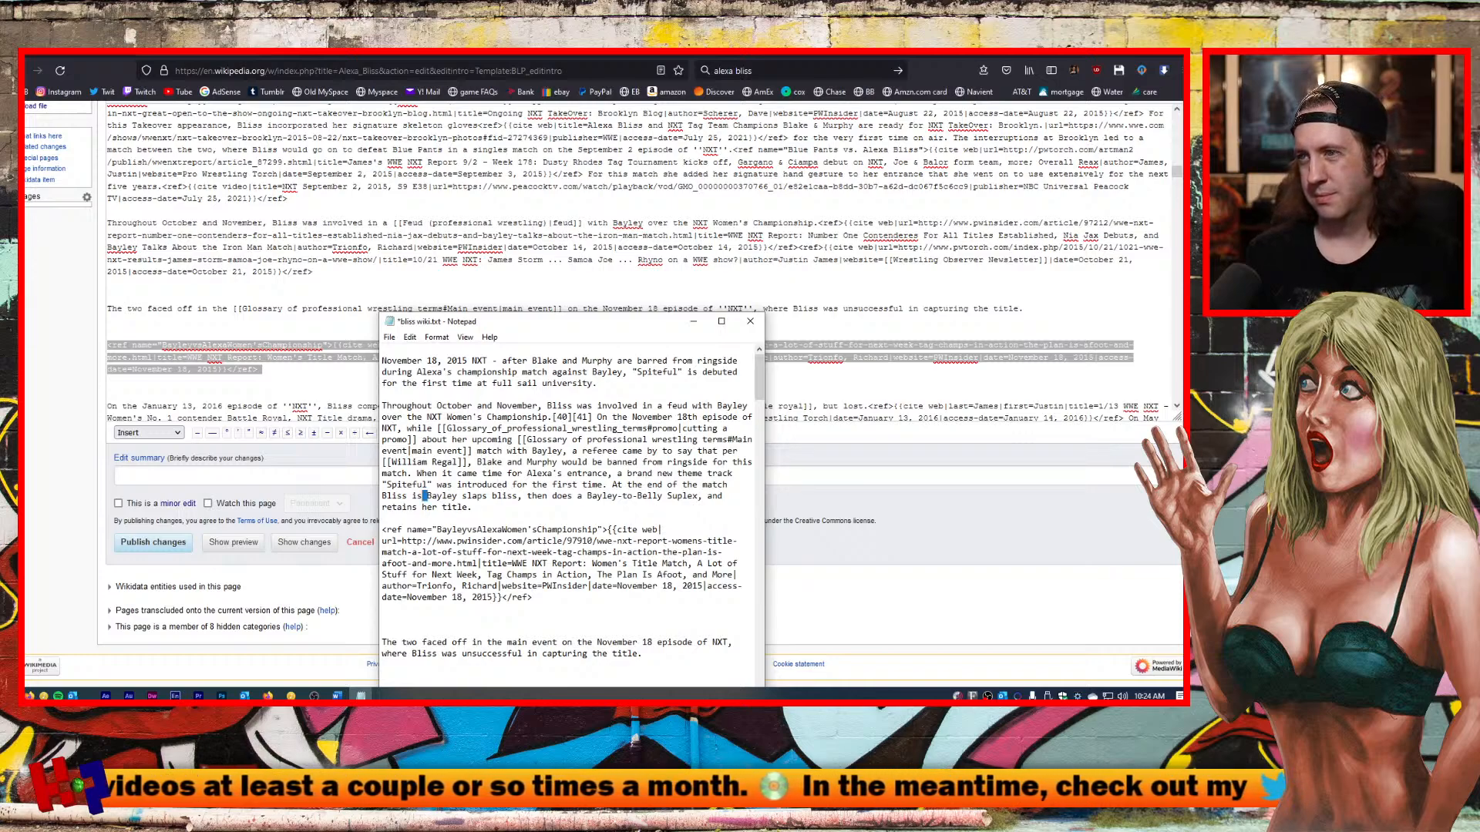
key("BackSpace")
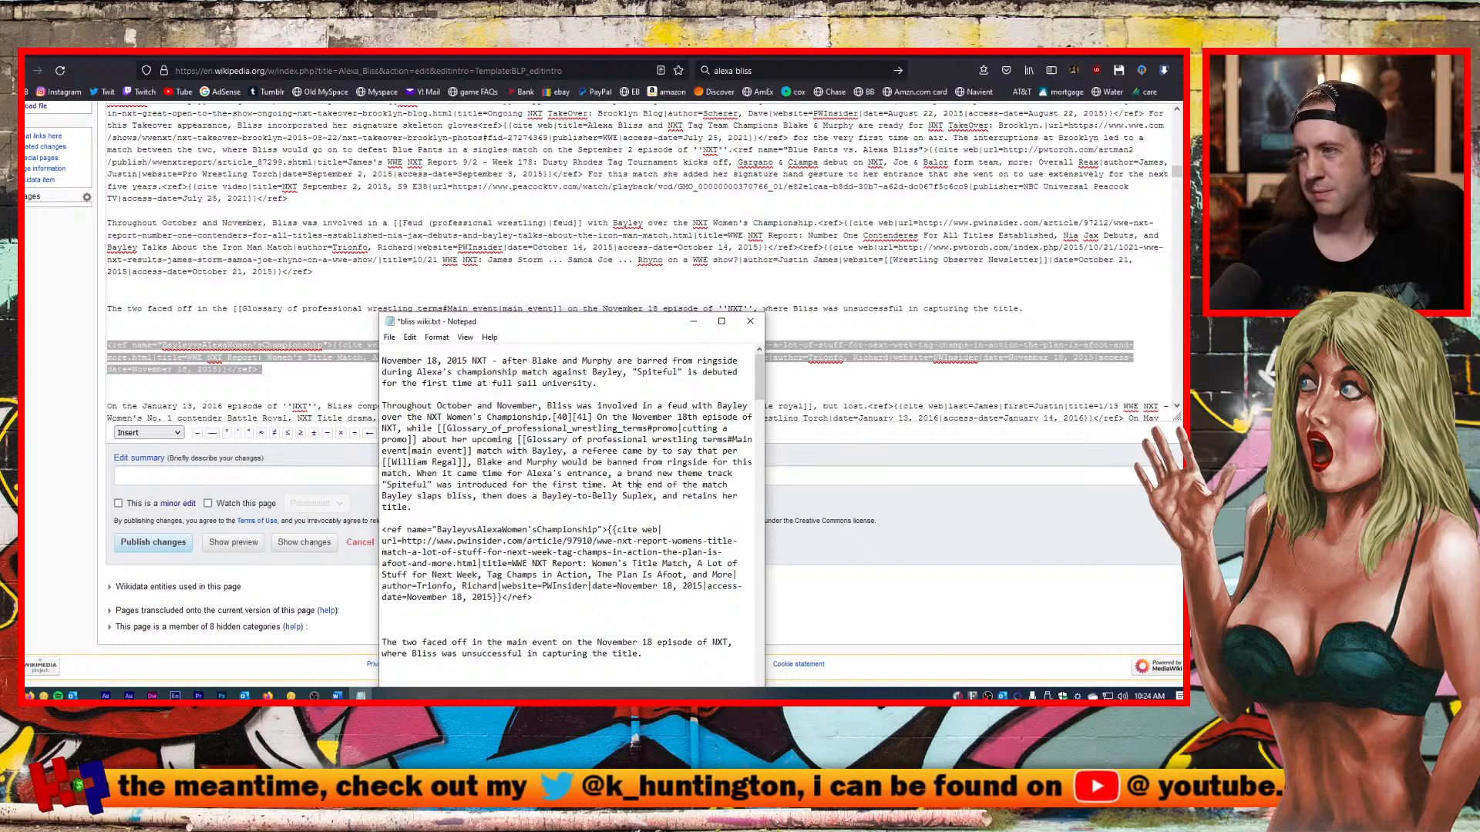
left_click_drag(612, 485, 727, 485)
key("BackSpace")
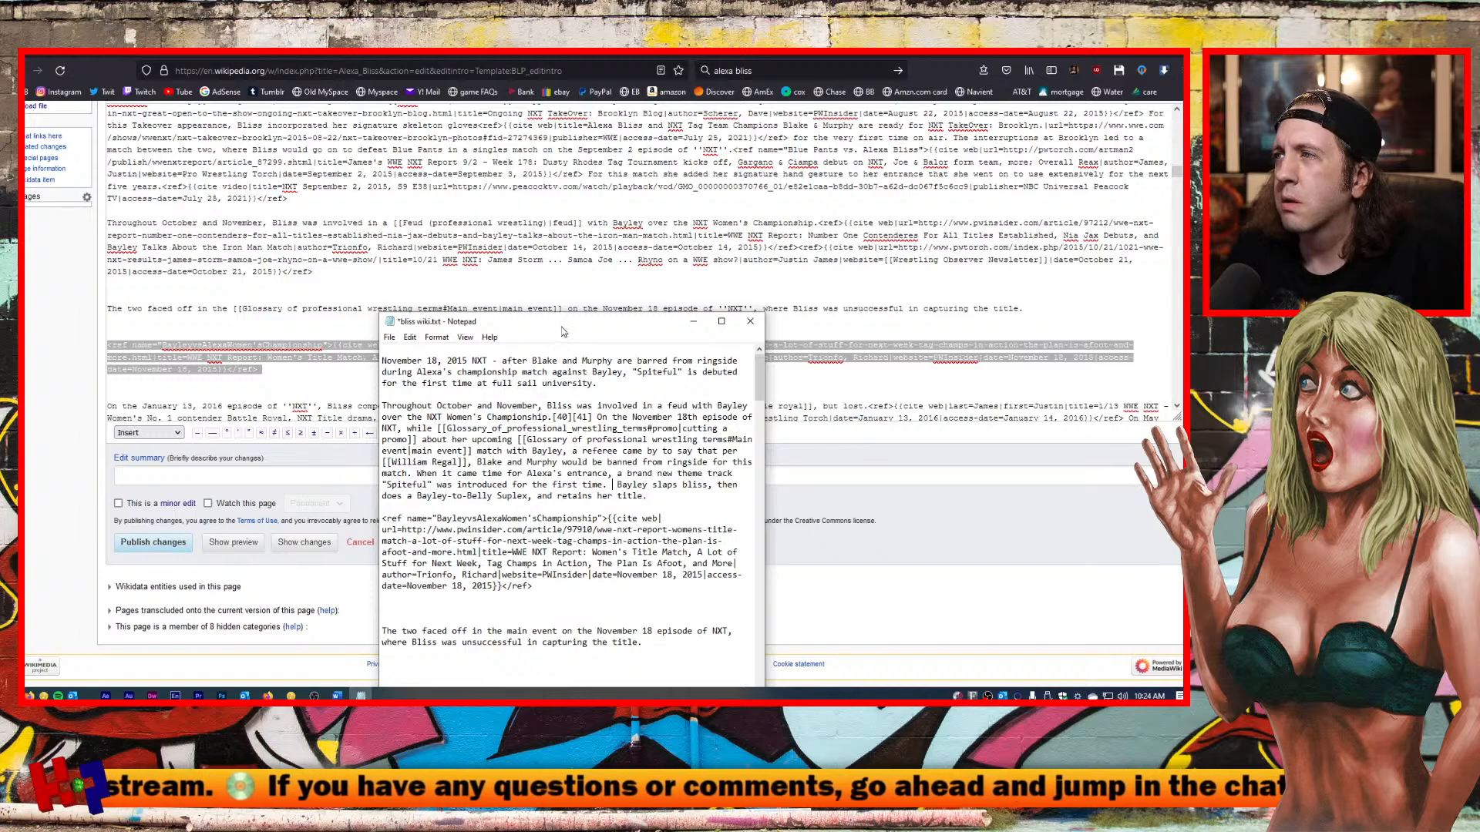
left_click_drag(563, 332, 561, 343)
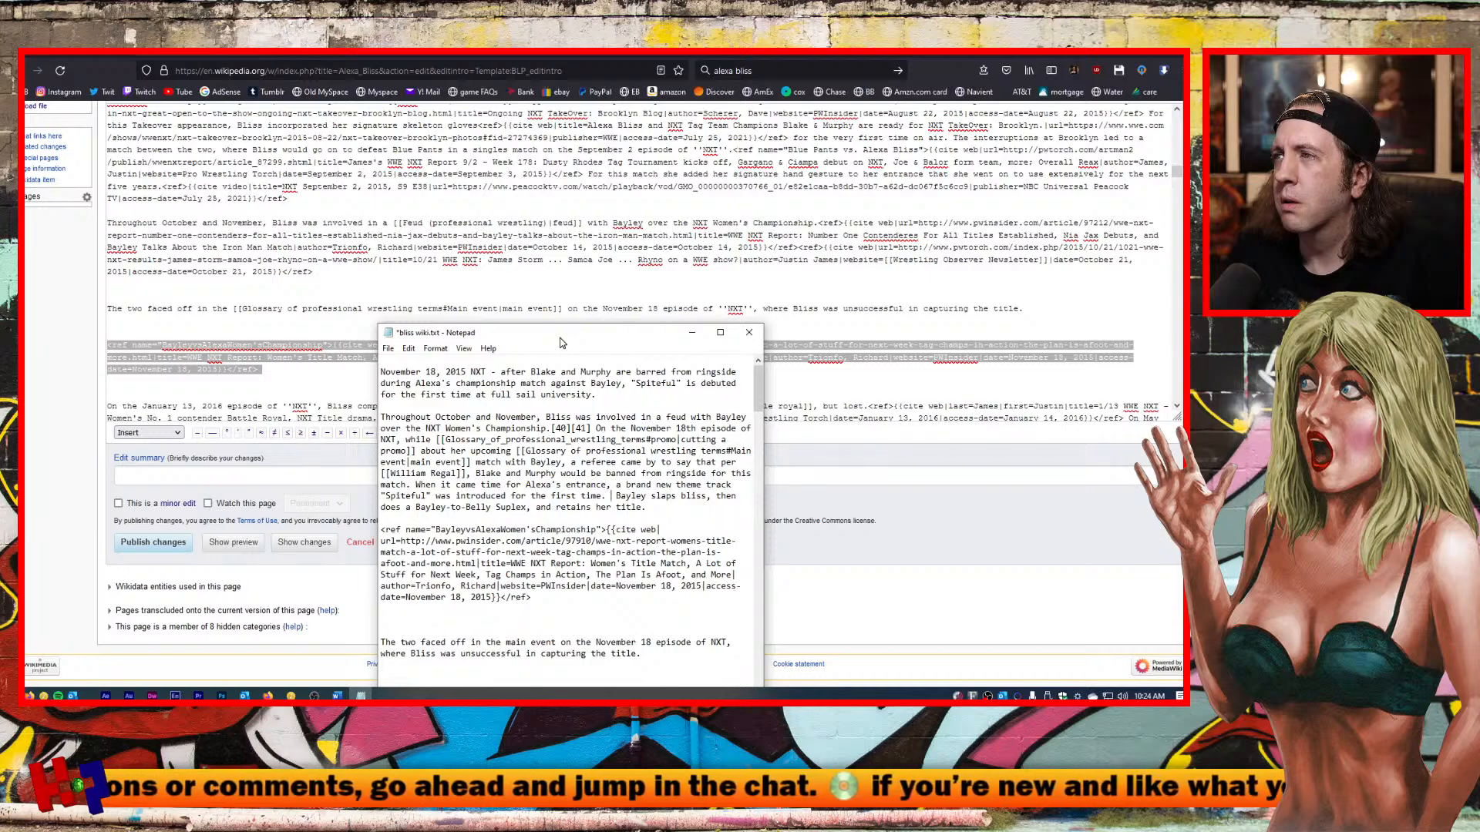
mouse_move(562, 343)
left_mouse_down()
mouse_move(557, 506)
mouse_move(564, 343)
left_mouse_up()
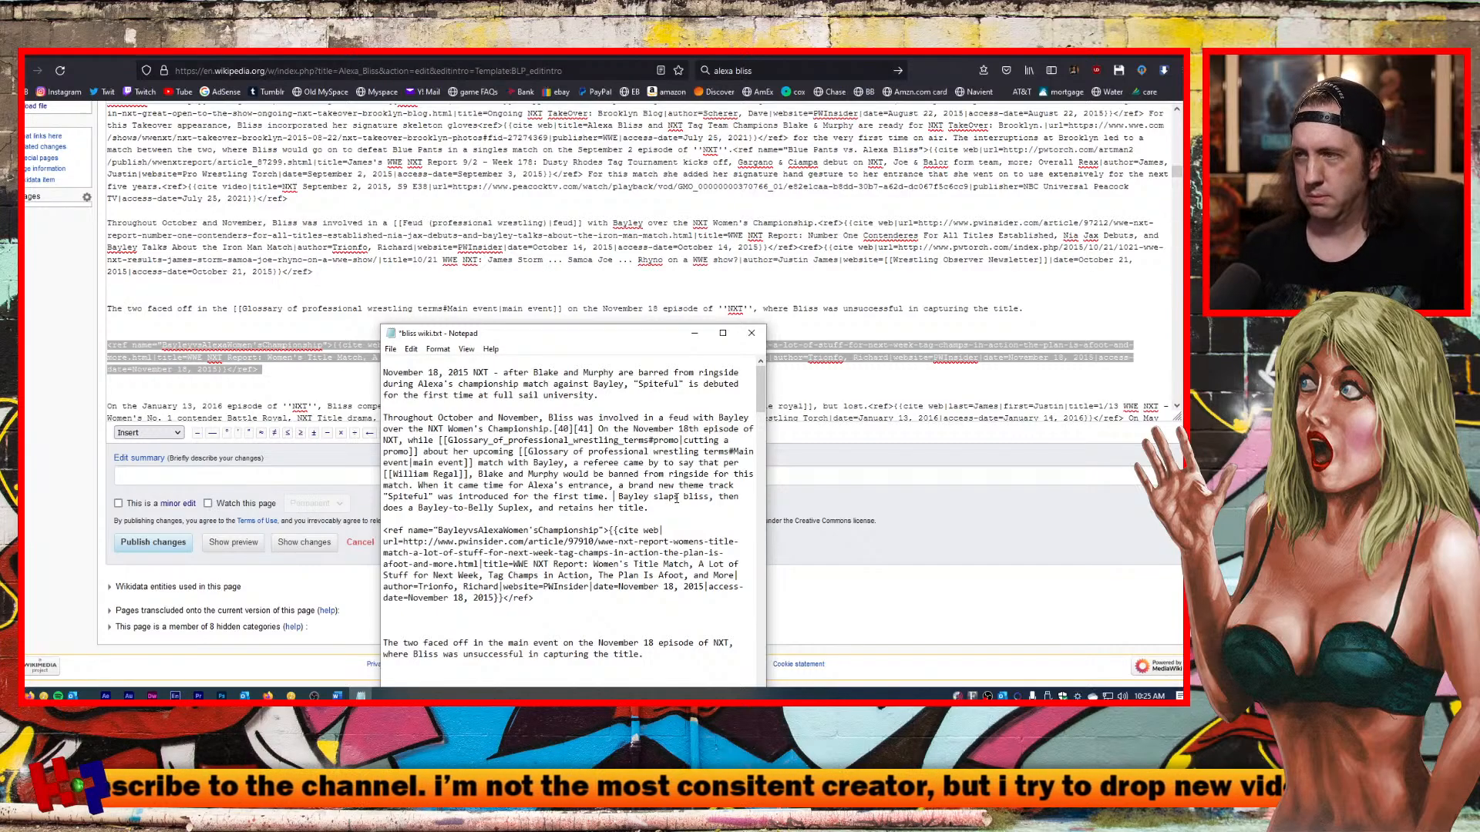
Insert "Bliss is unsuccessful at capturing the title as" directly before "Bayley slaps bliss", leaving no extra space after "first time.".
key("Delete")
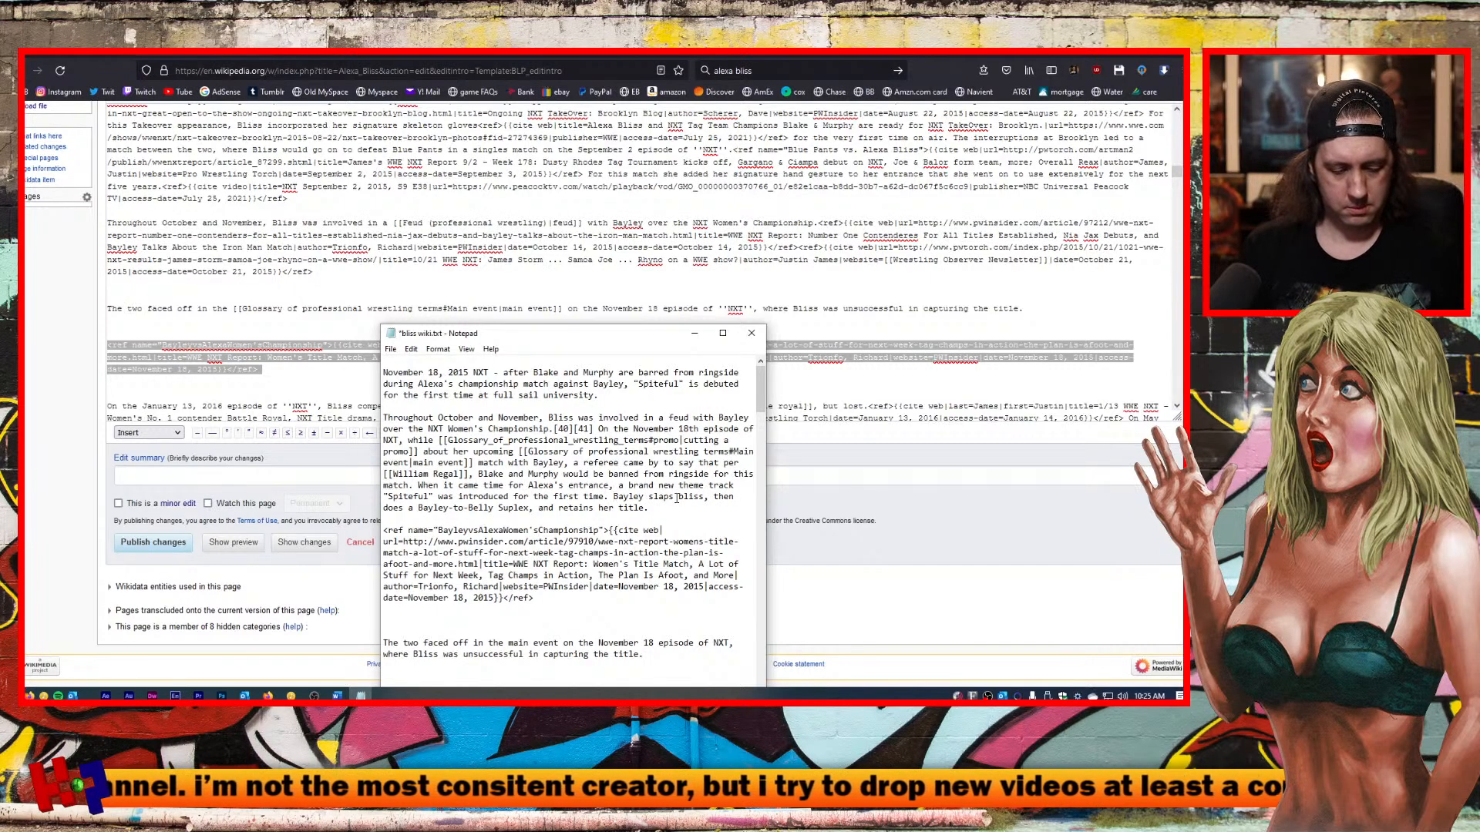
type("Bliss ")
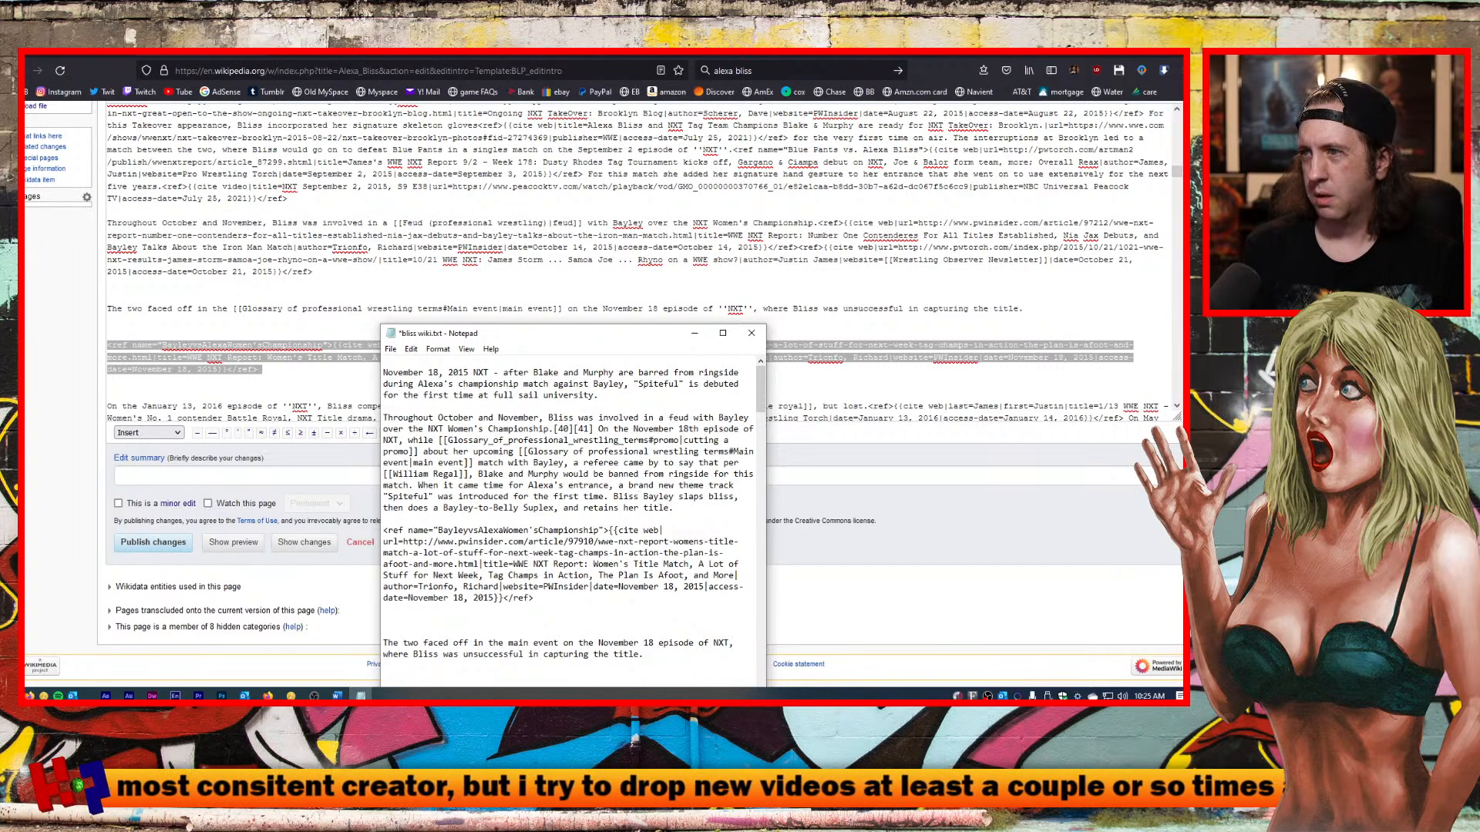
type("is uns")
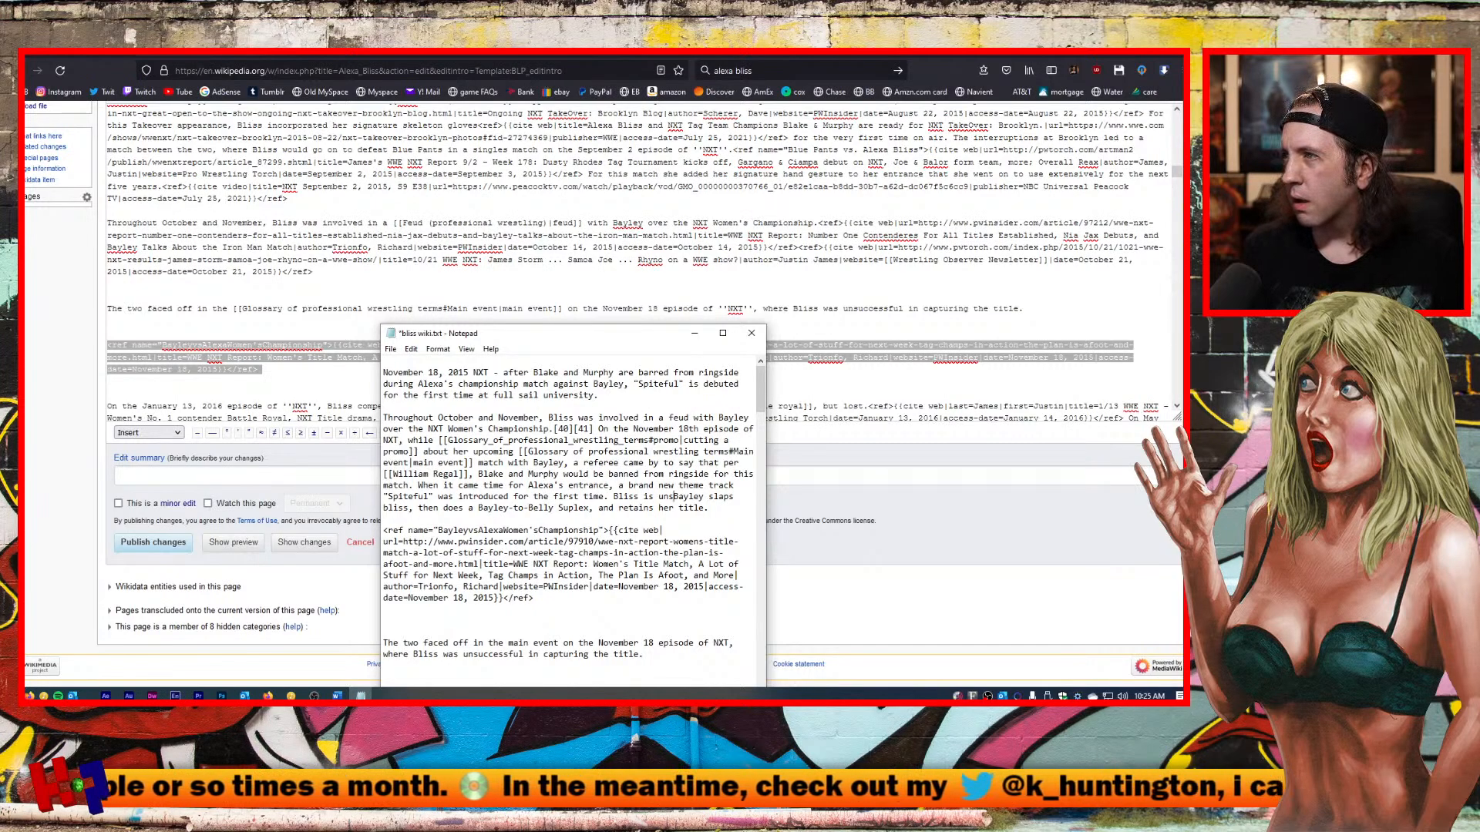
type("uccessf")
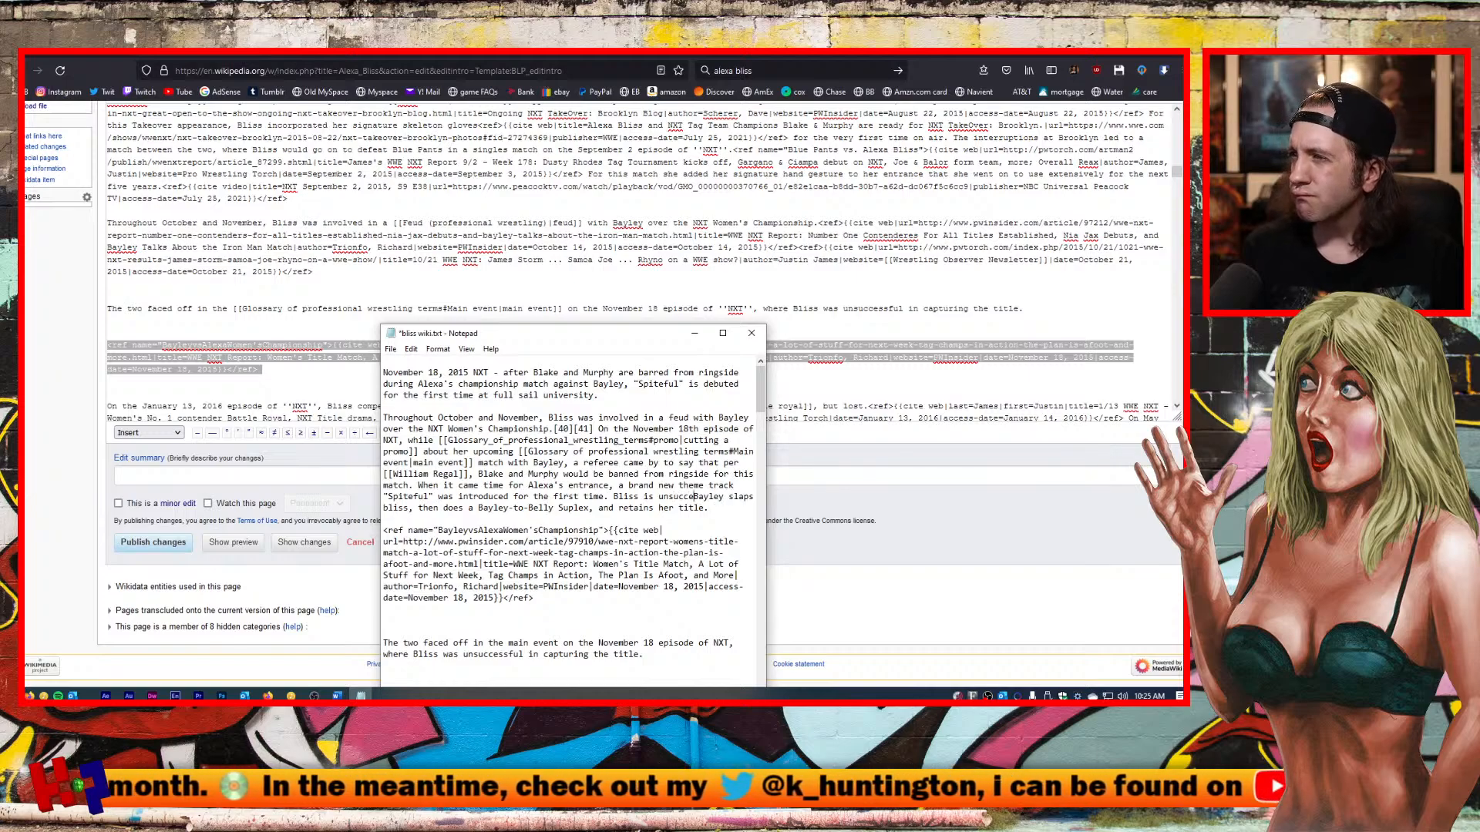
type("ul")
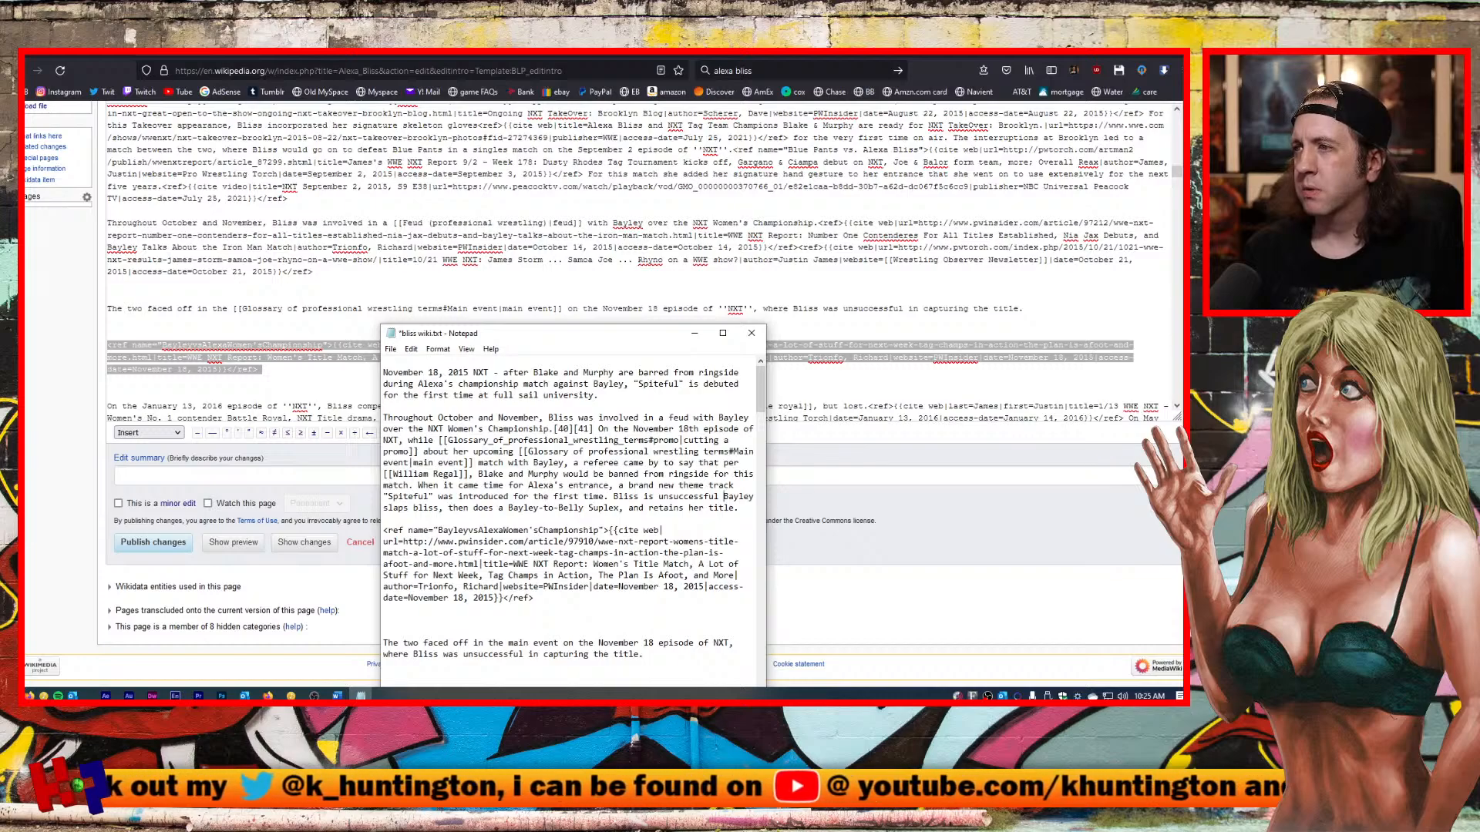
type(" at cap")
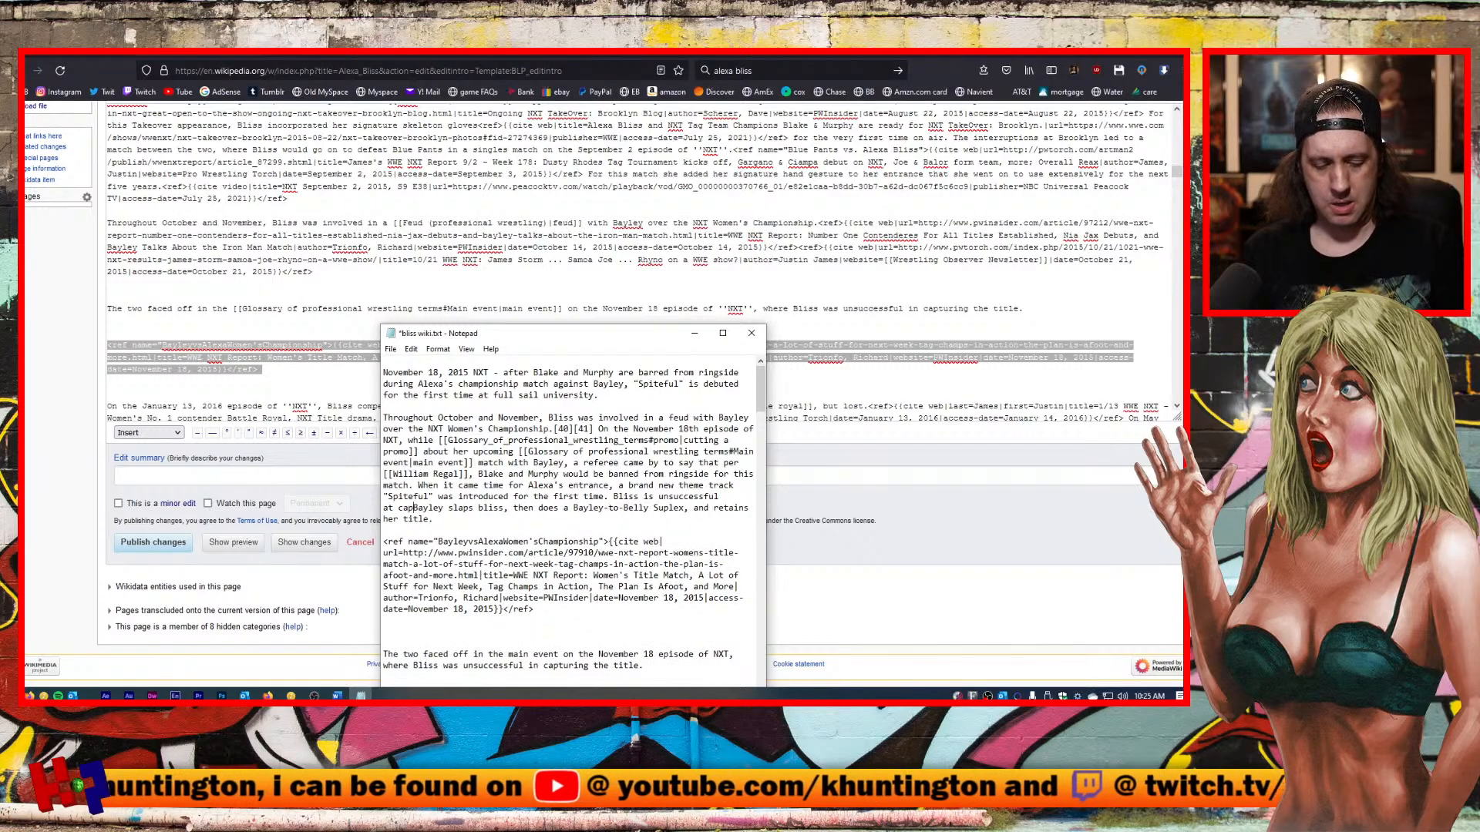
type("turing the ti")
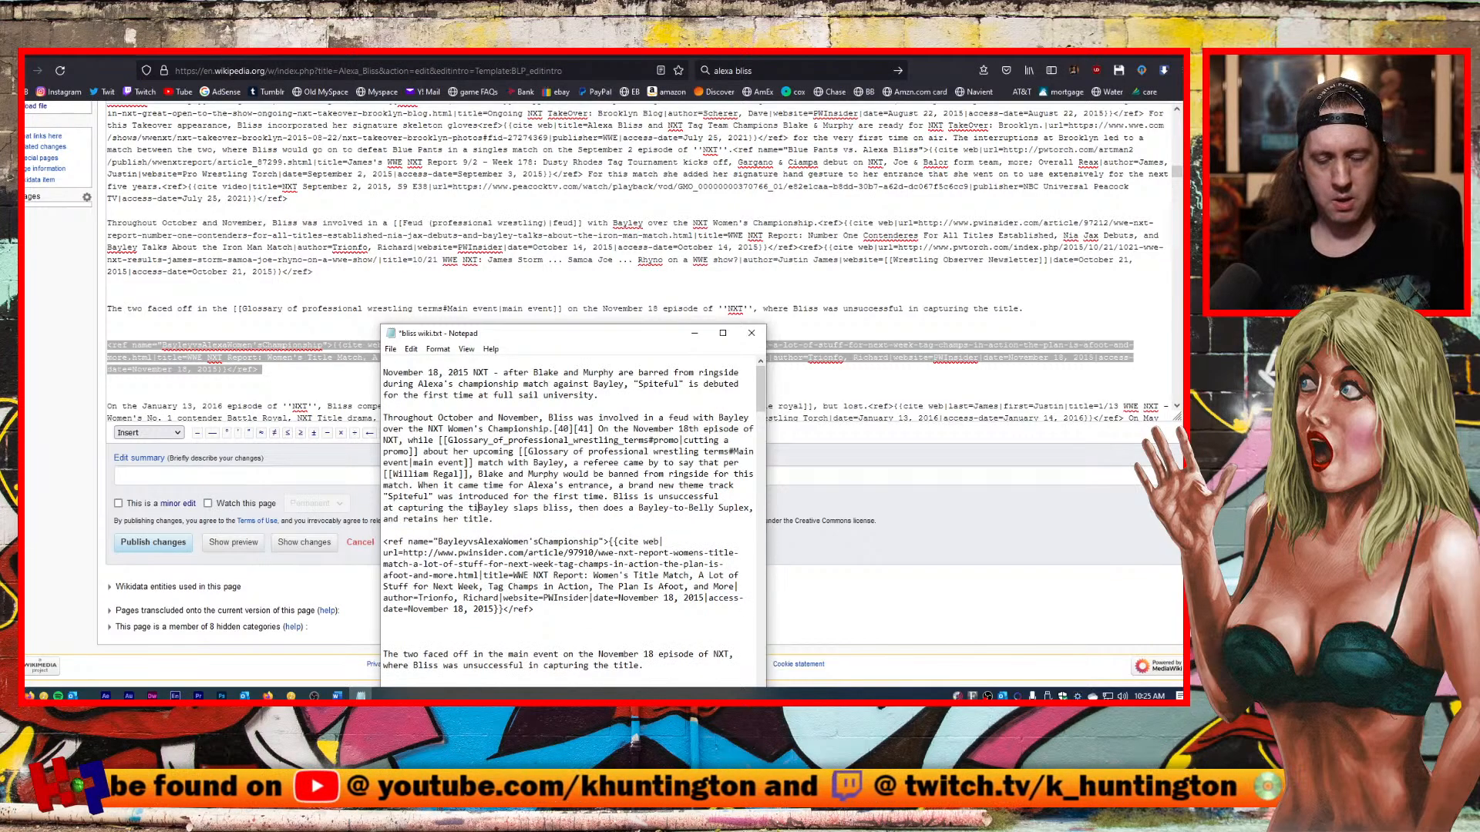
type("tle as")
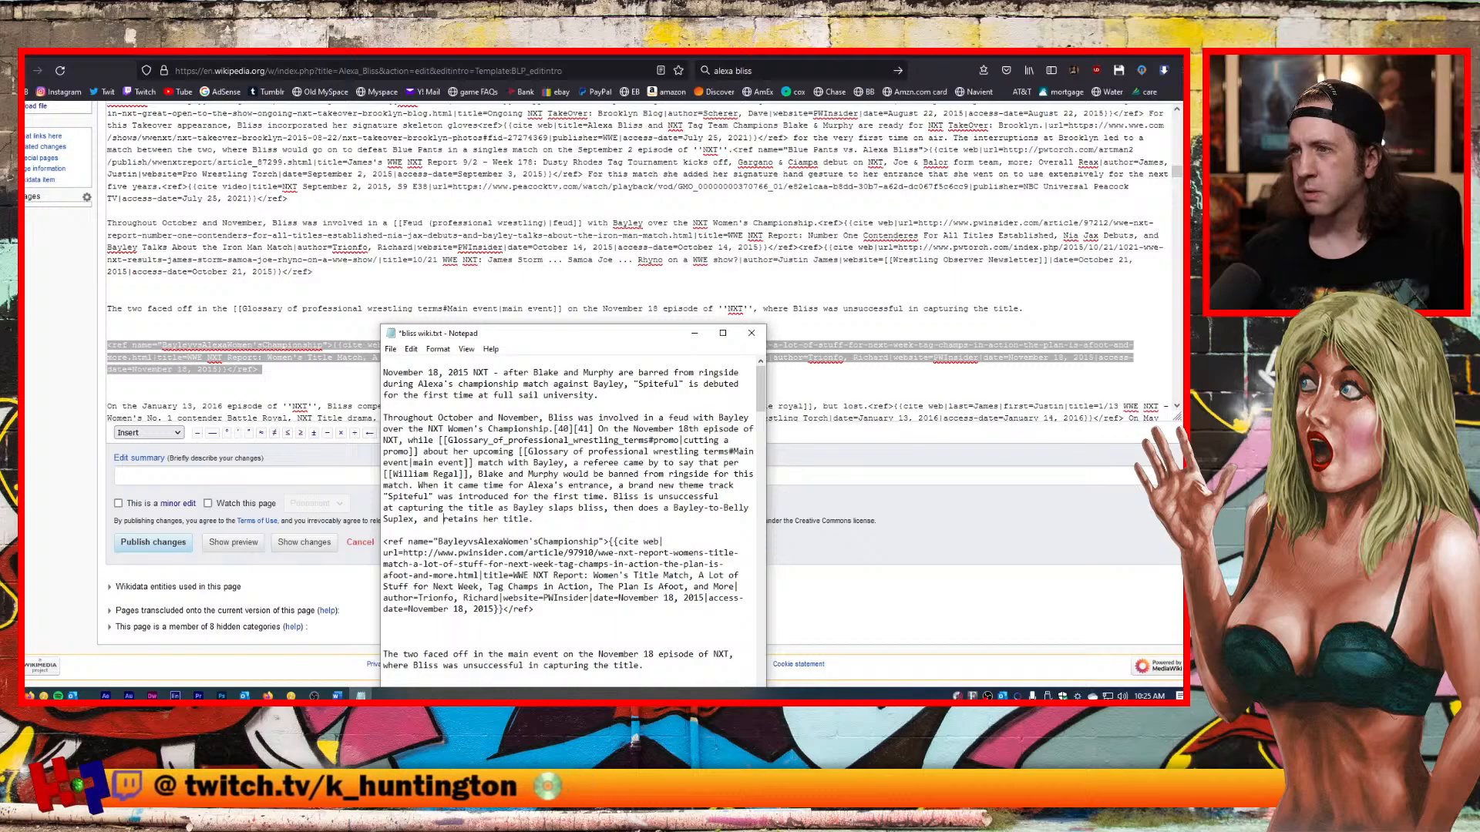
Reword the sentence ending after "Bayley-to-Belly Suplex" to "to retain.", removing the comma, "and" and "her title".
key("Delete")
key("Delete")
key("Delete")
key("Delete")
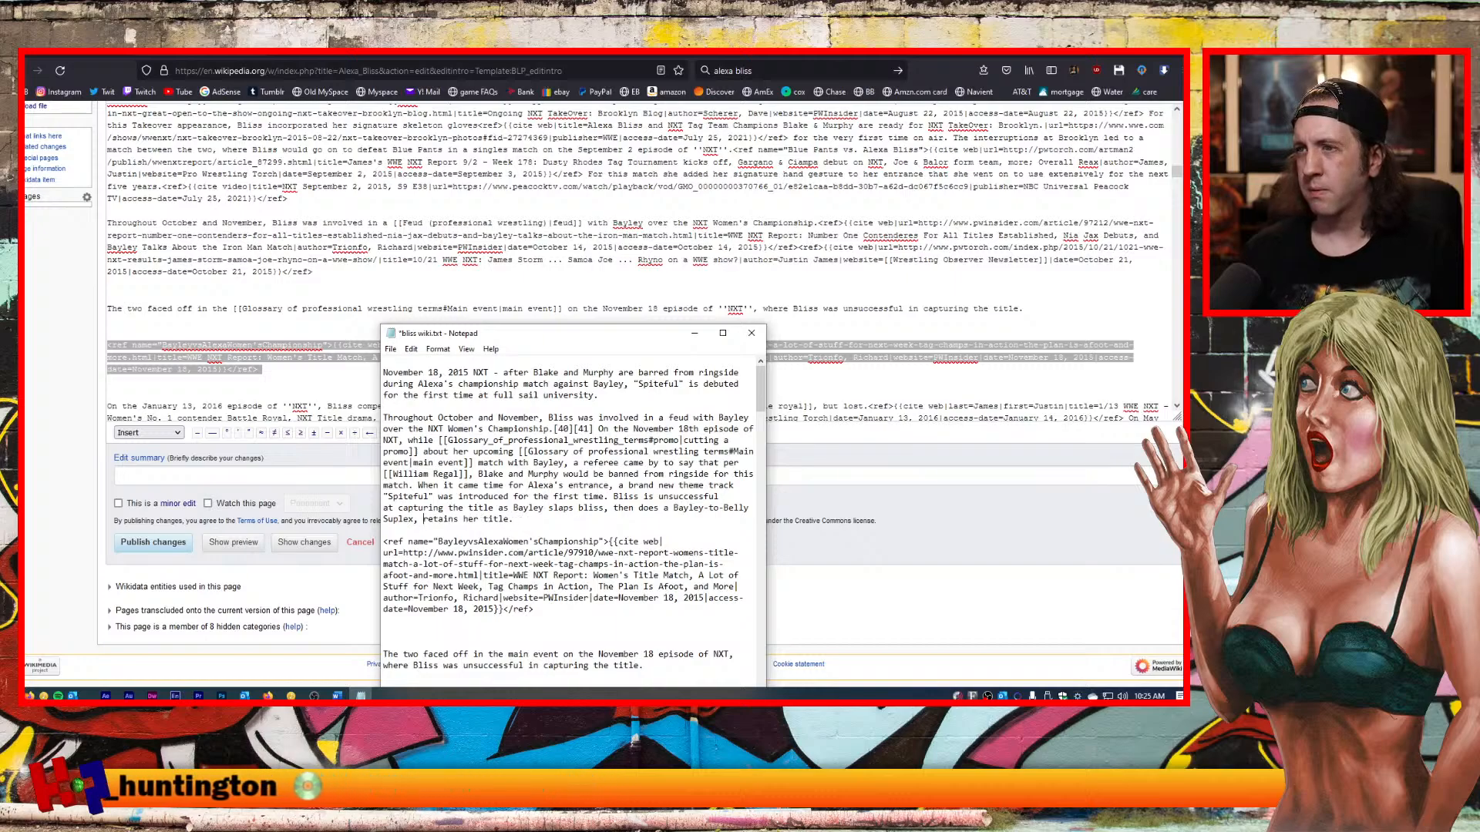
type("to")
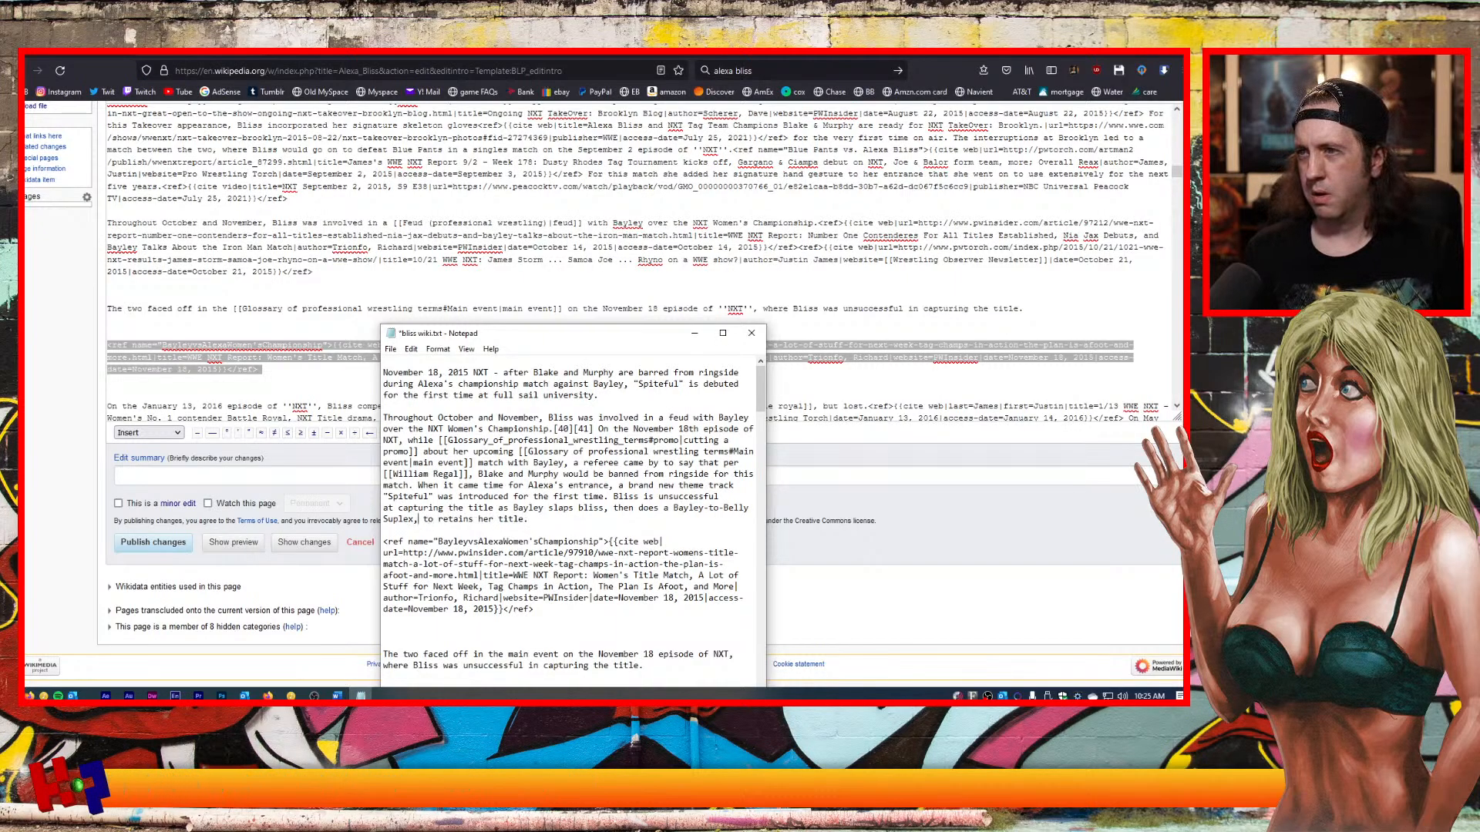
key("BackSpace")
key("shift+End")
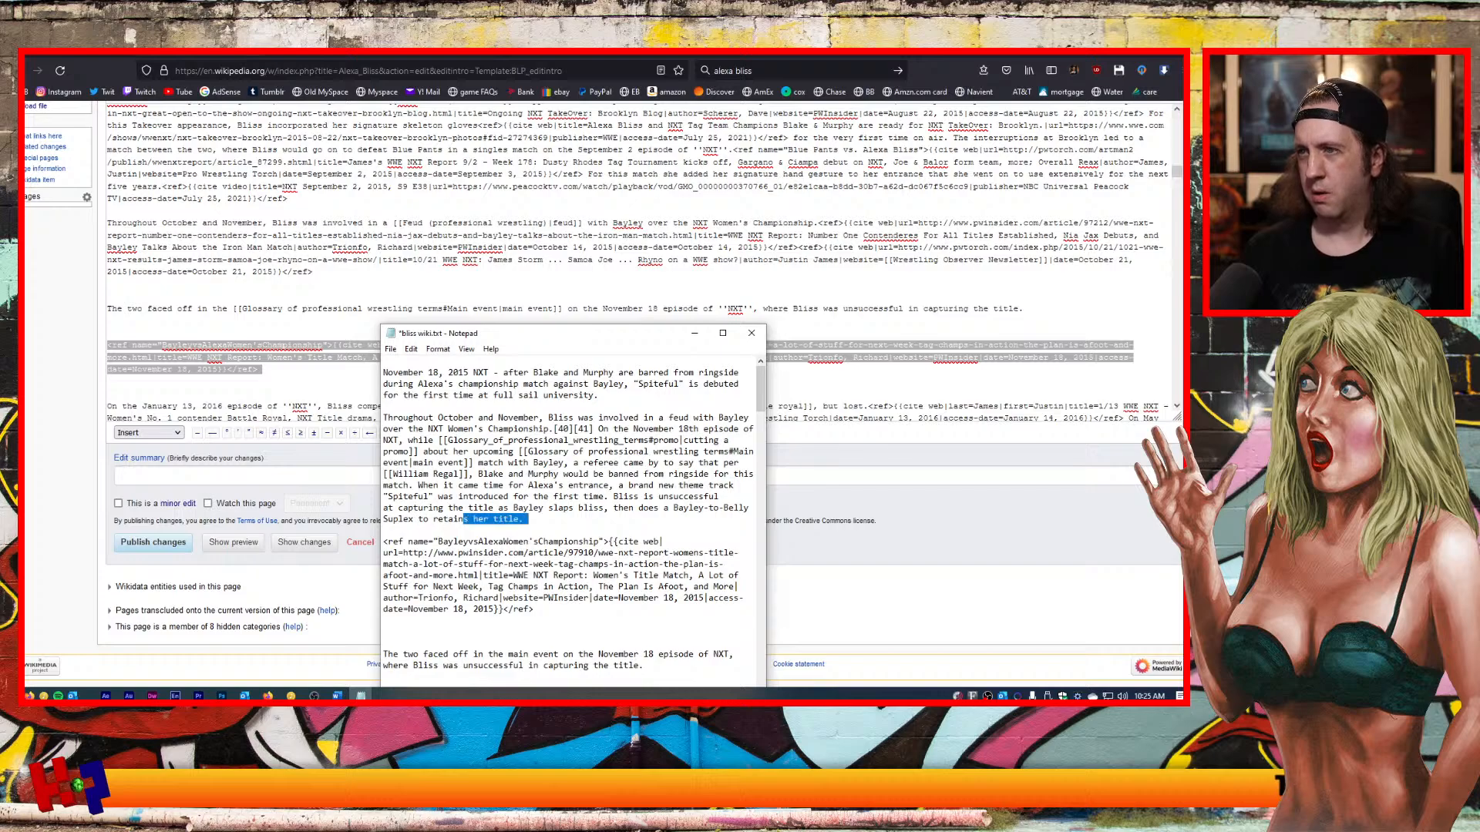
key("shift+Left")
key("Delete")
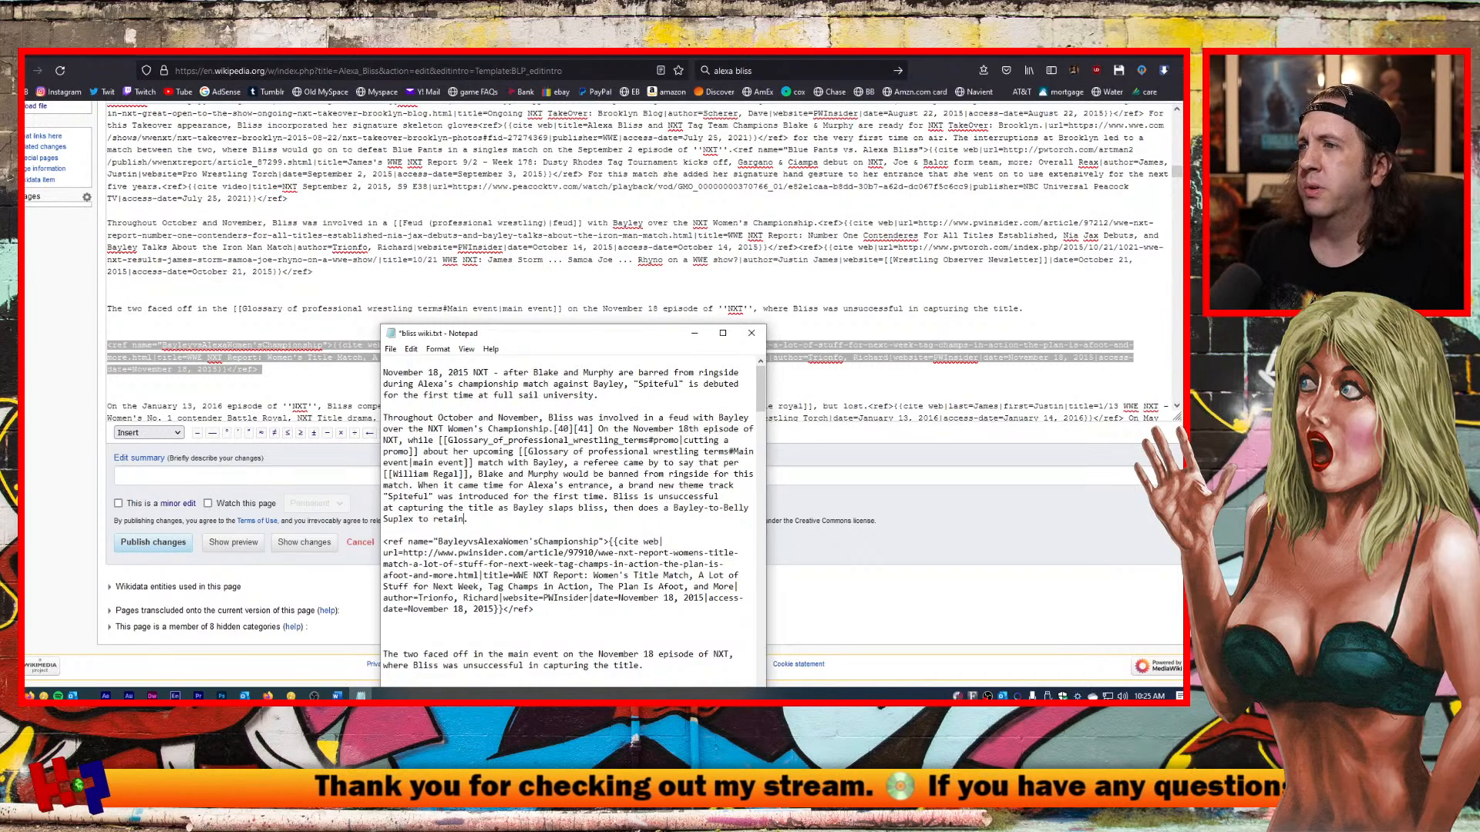
Delete the opening note paragraph starting "November 18, 2015 NXT" and the blank lines after it.
left_click_drag(639, 402, 272, 323)
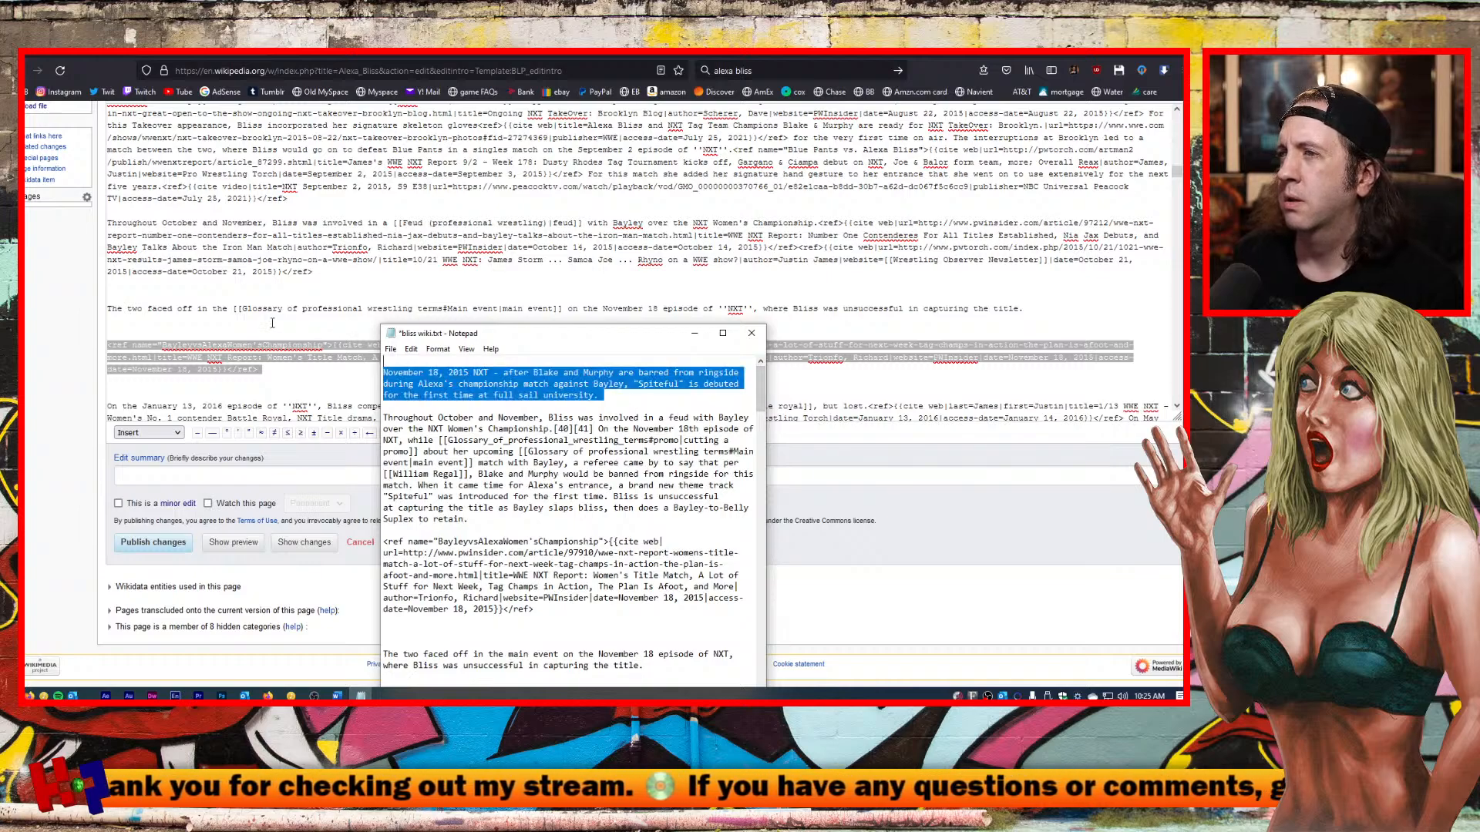
key("Delete")
key("Delete")
key("Delete")
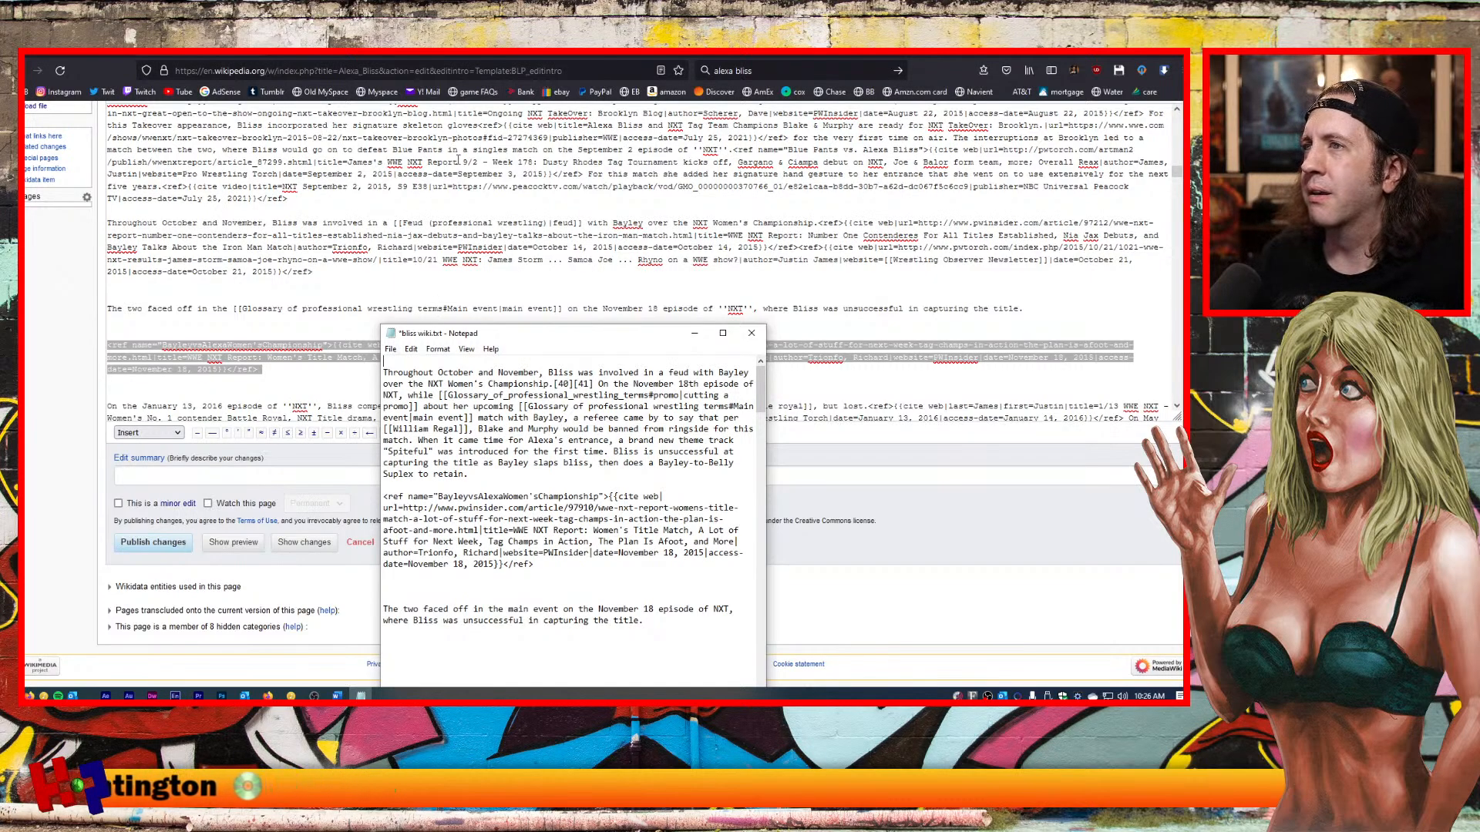
Join the "BayleyvsAlexaWomen'sChampionship" reference to the end of the paragraph, right after "to retain.".
left_click(479, 476)
key("Delete")
key("Delete")
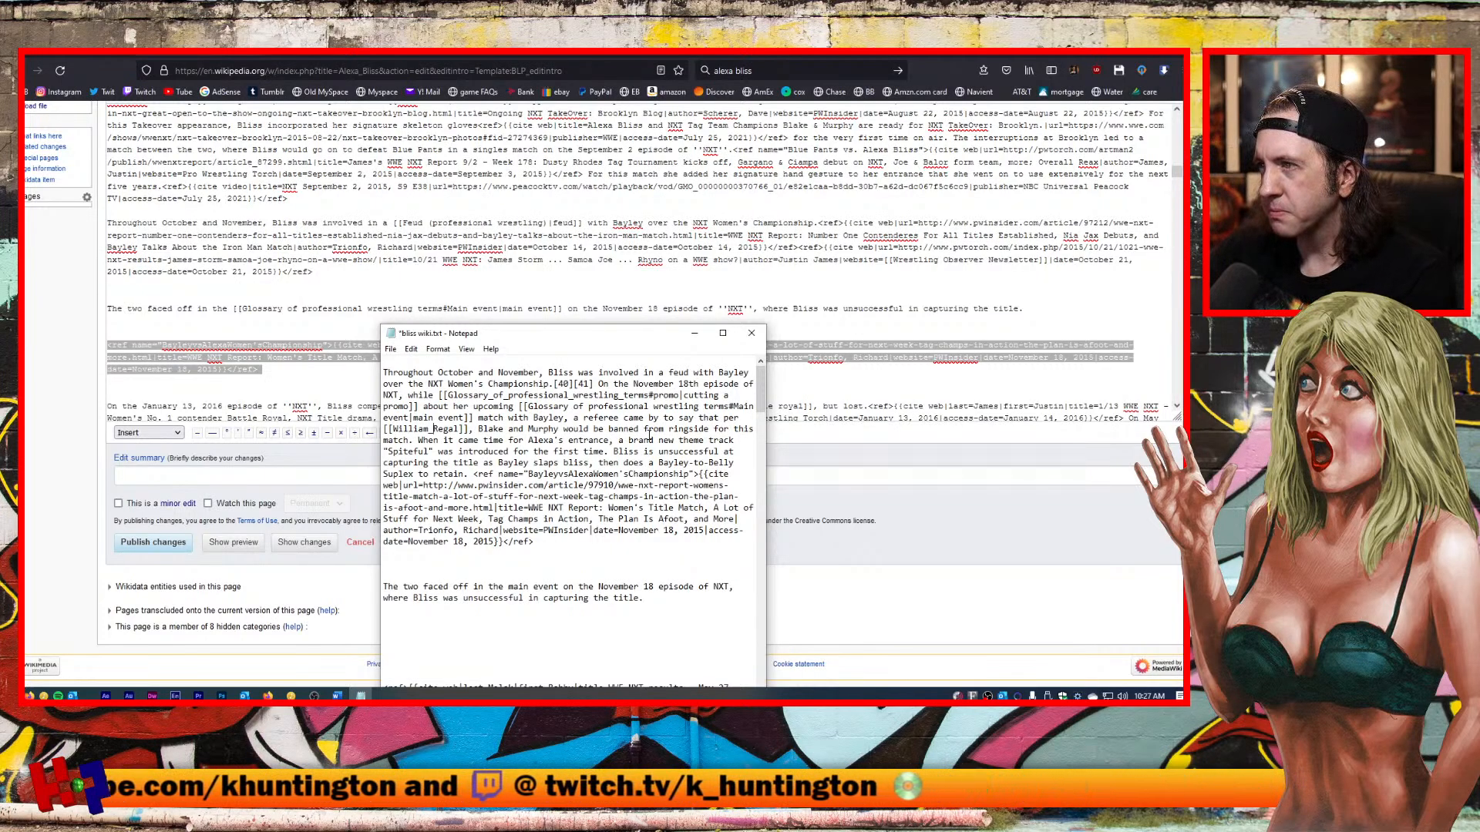
Put the match sentence in past tense by changing "Bliss is" to "Bliss was" and "slaps" to "slapped".
left_click(654, 452)
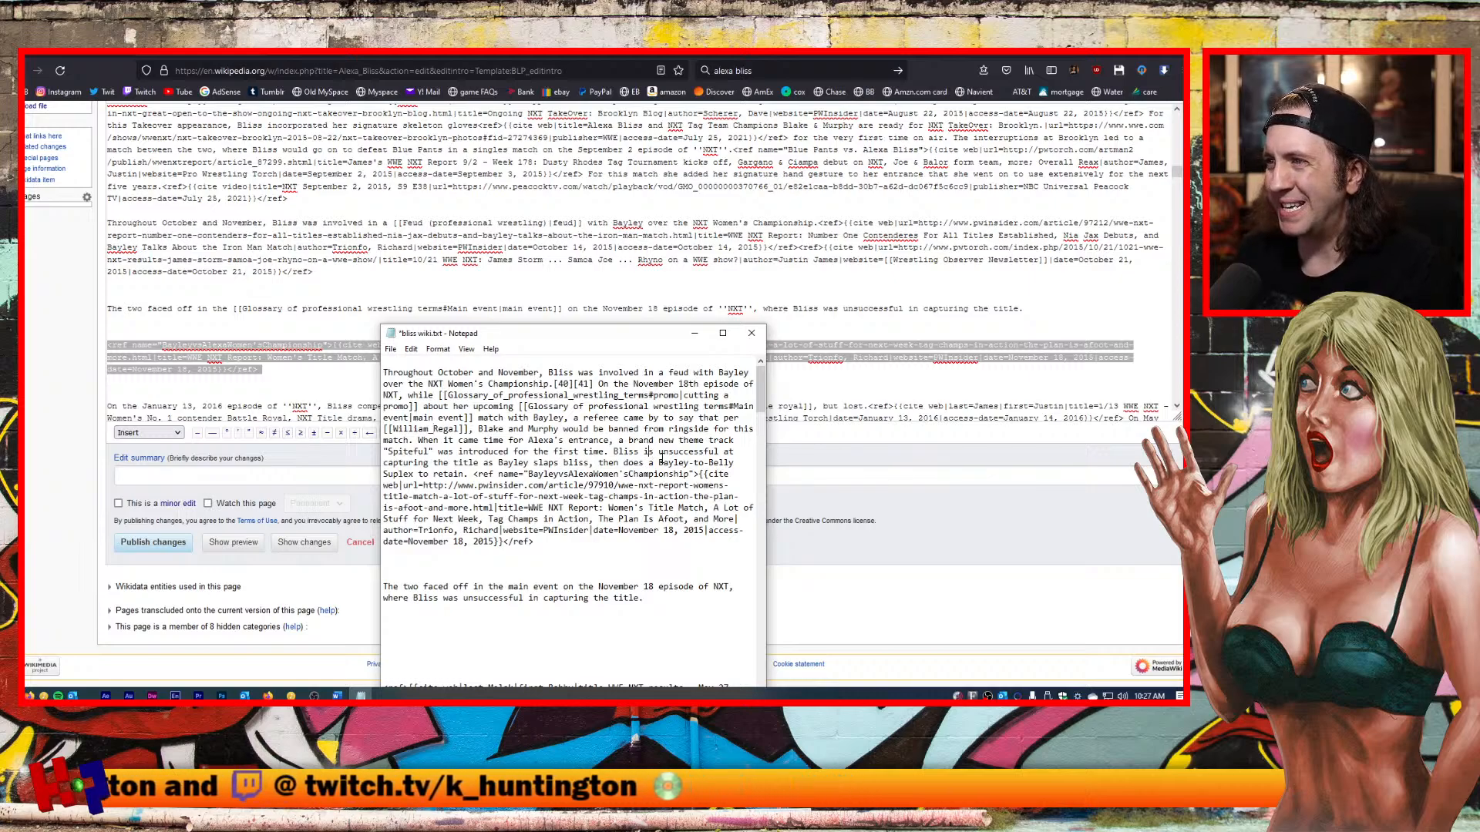
key("BackSpace")
key("BackSpace")
type("was")
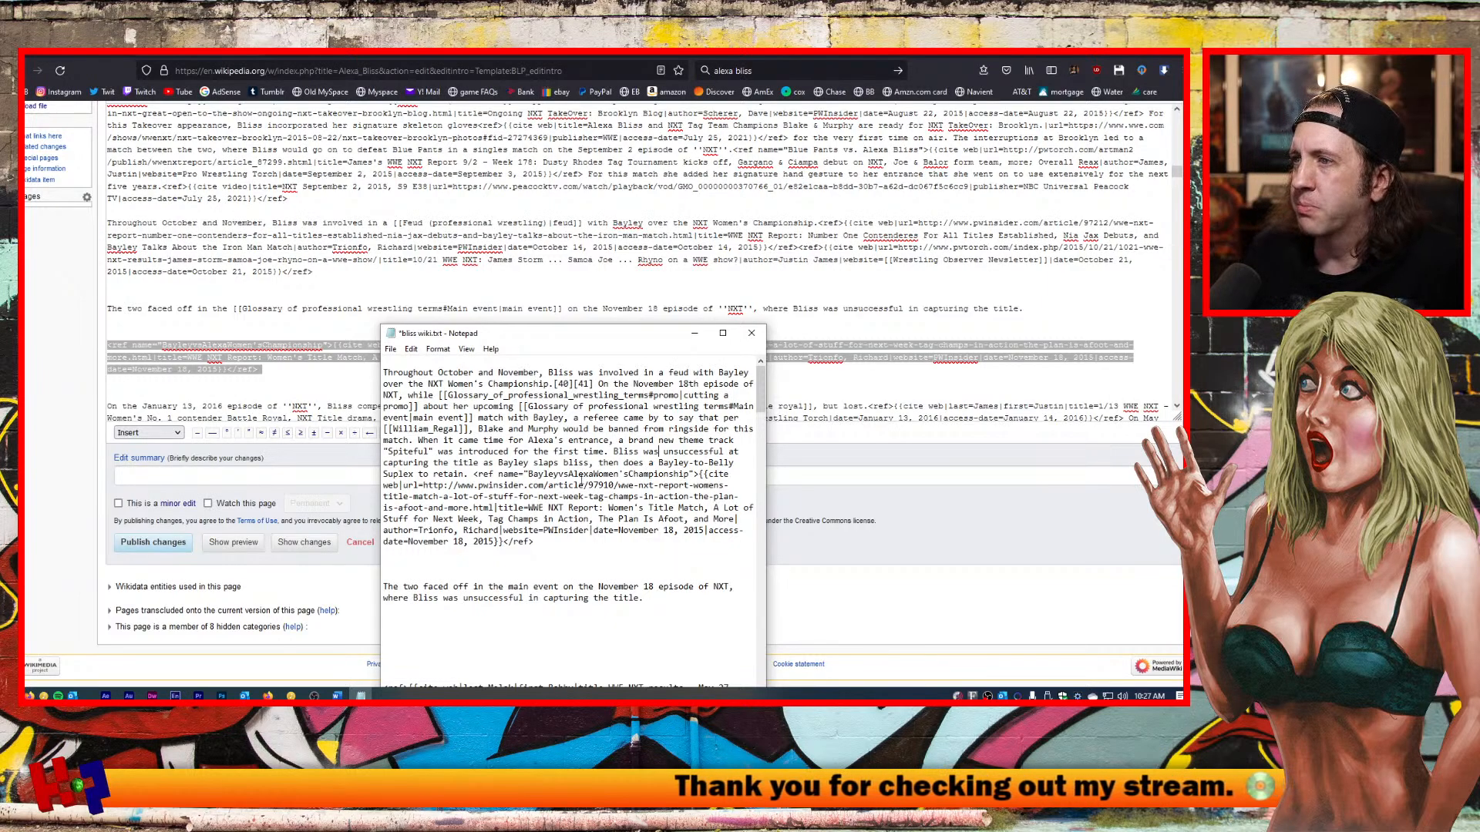
left_click(558, 463)
key("BackSpace")
type("ed")
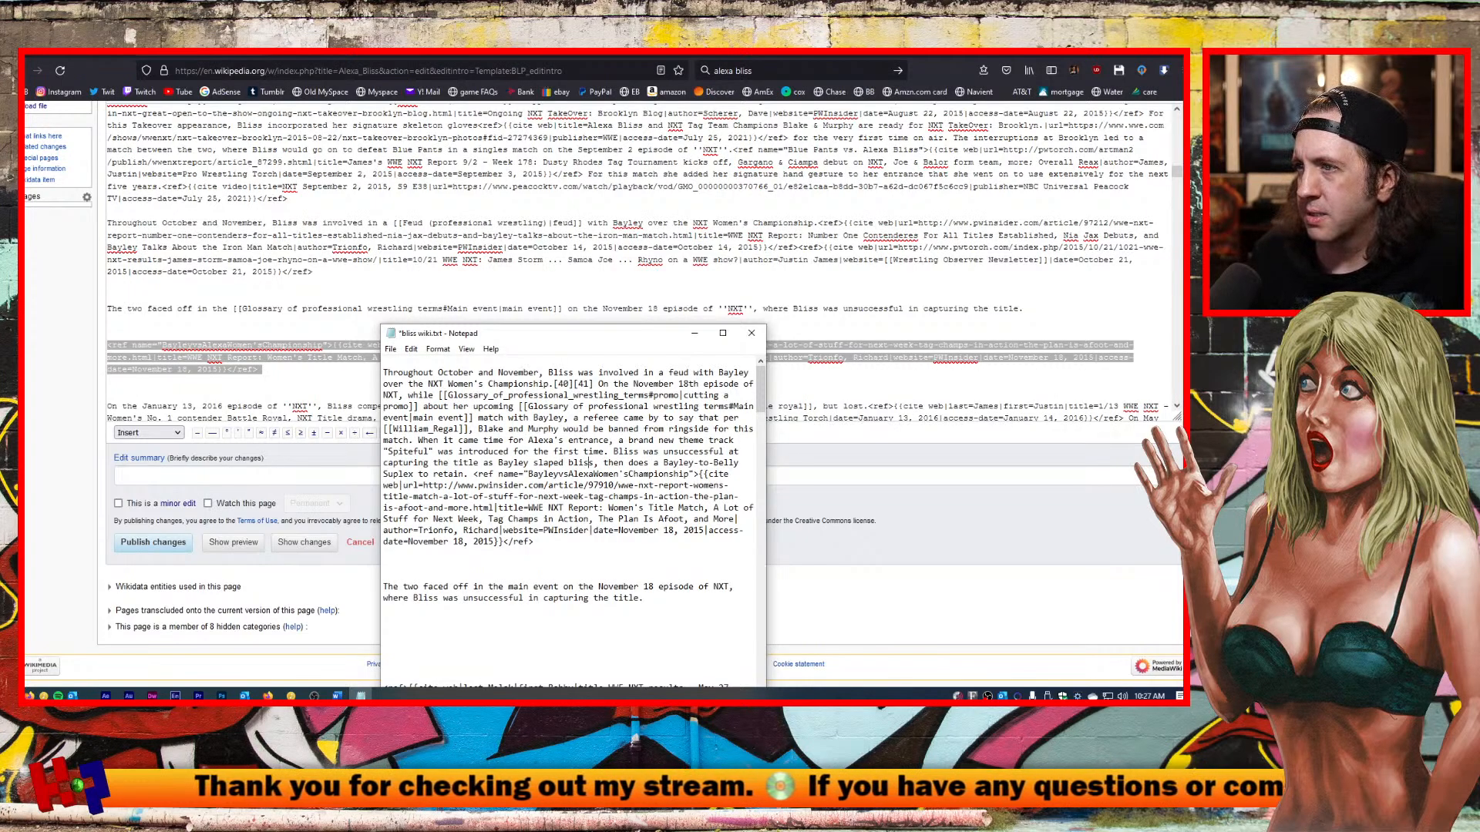
type("p")
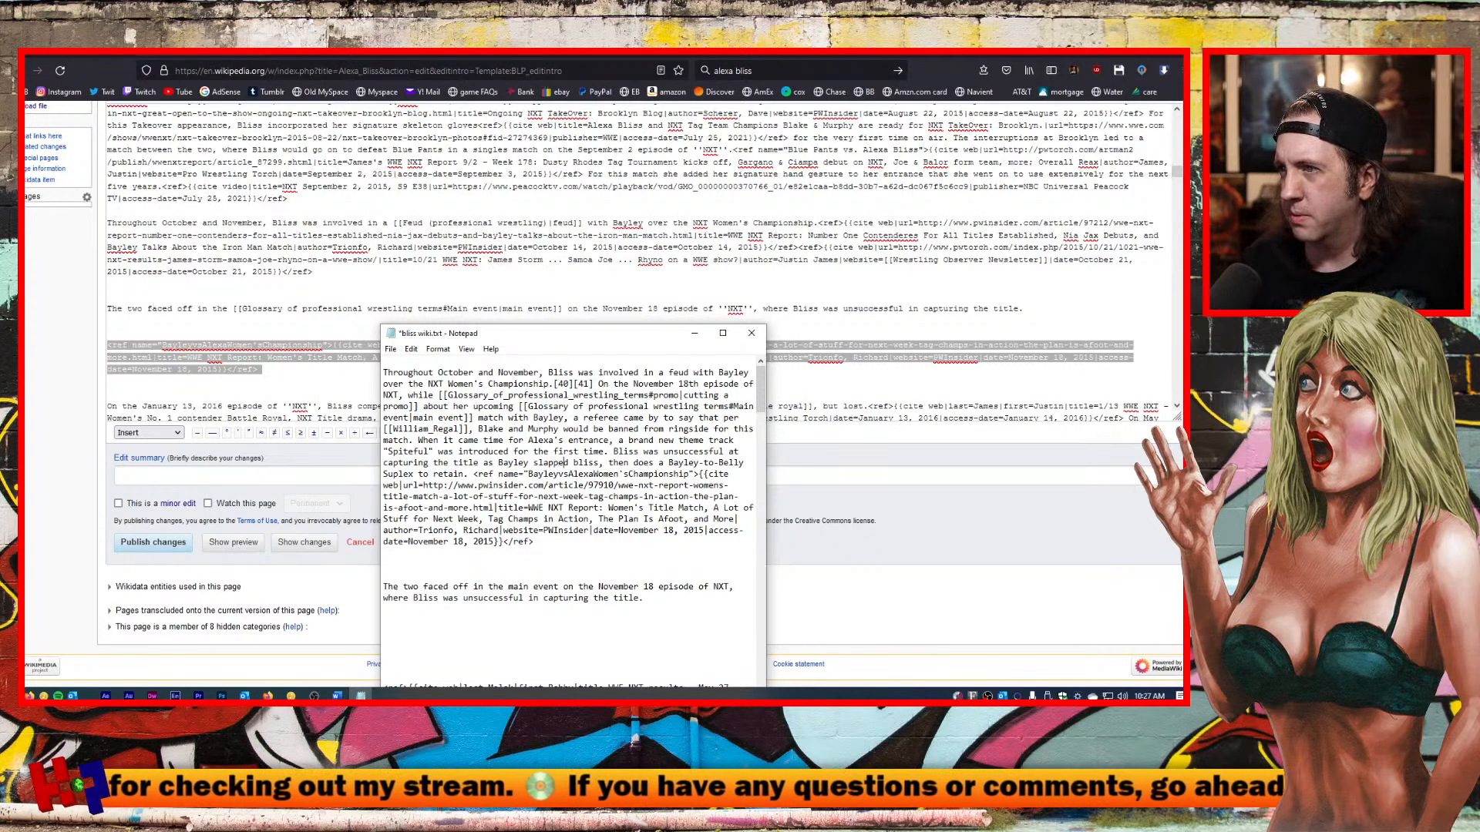
Replace the verb before "a Bayley-to-Belly Suplex" with "hit" in the draft's match sentence.
key("BackSpace")
key("BackSpace")
key("BackSpace")
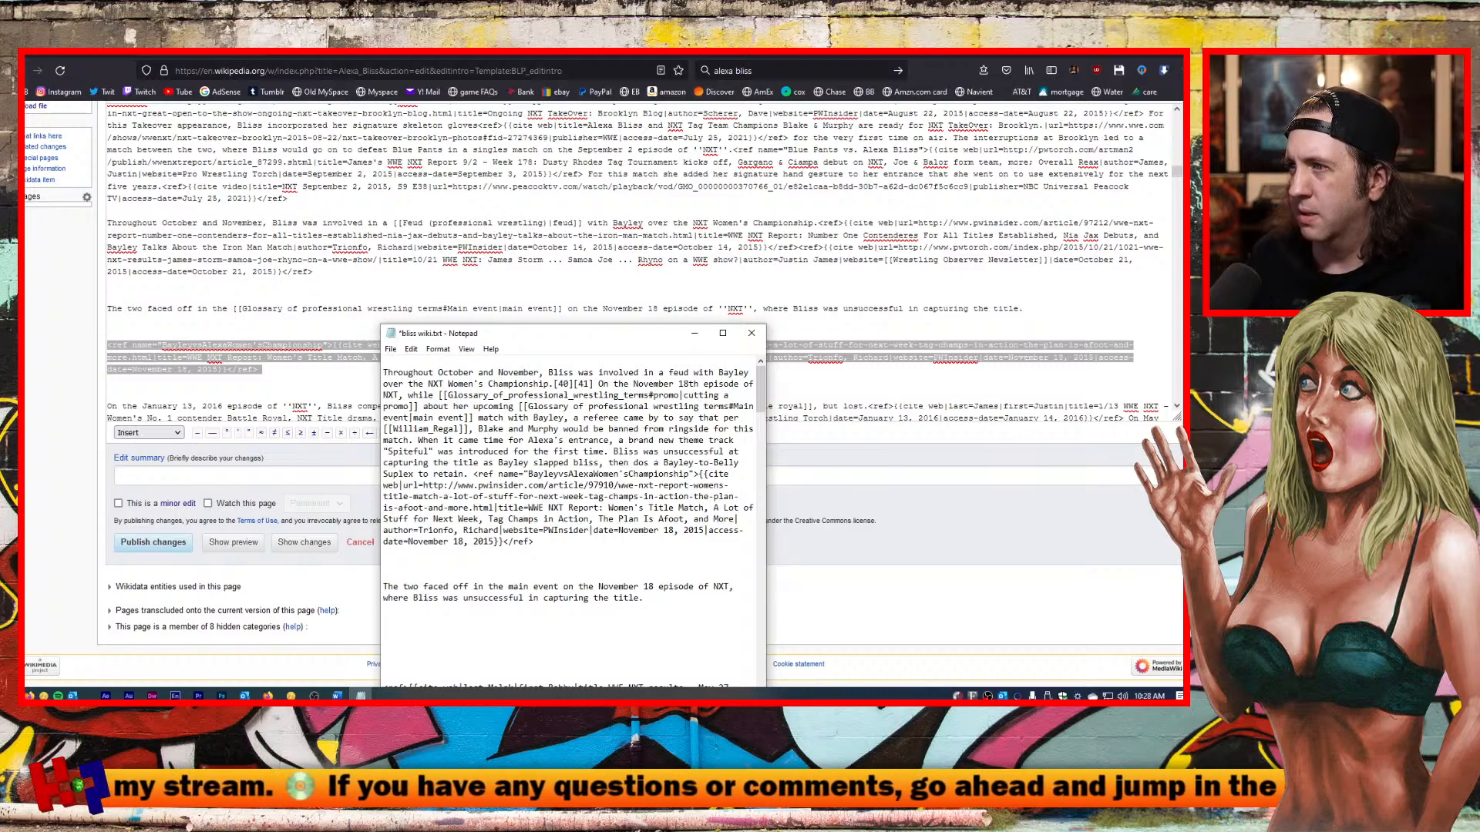
key("BackSpace")
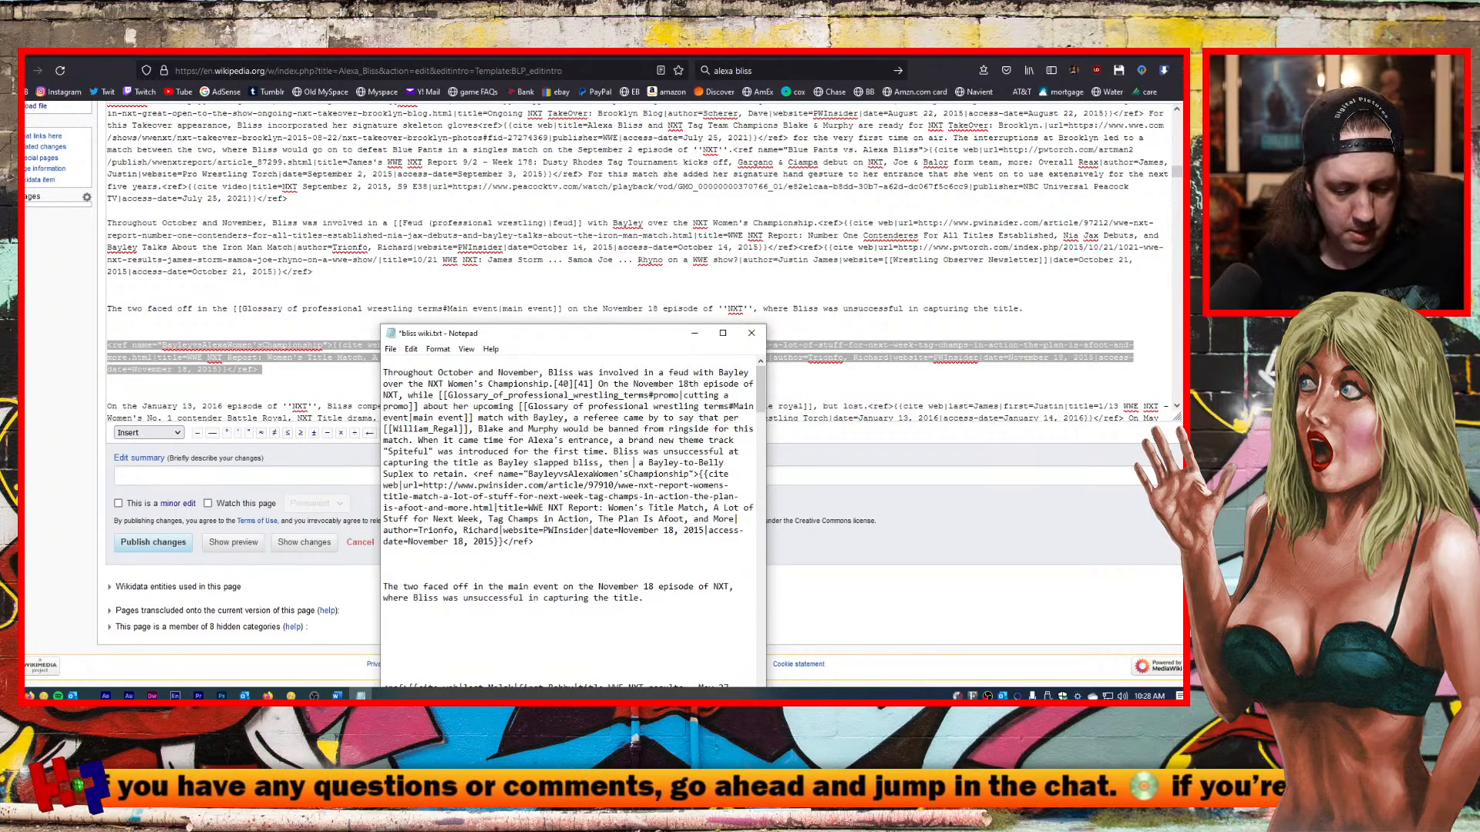
type("hit")
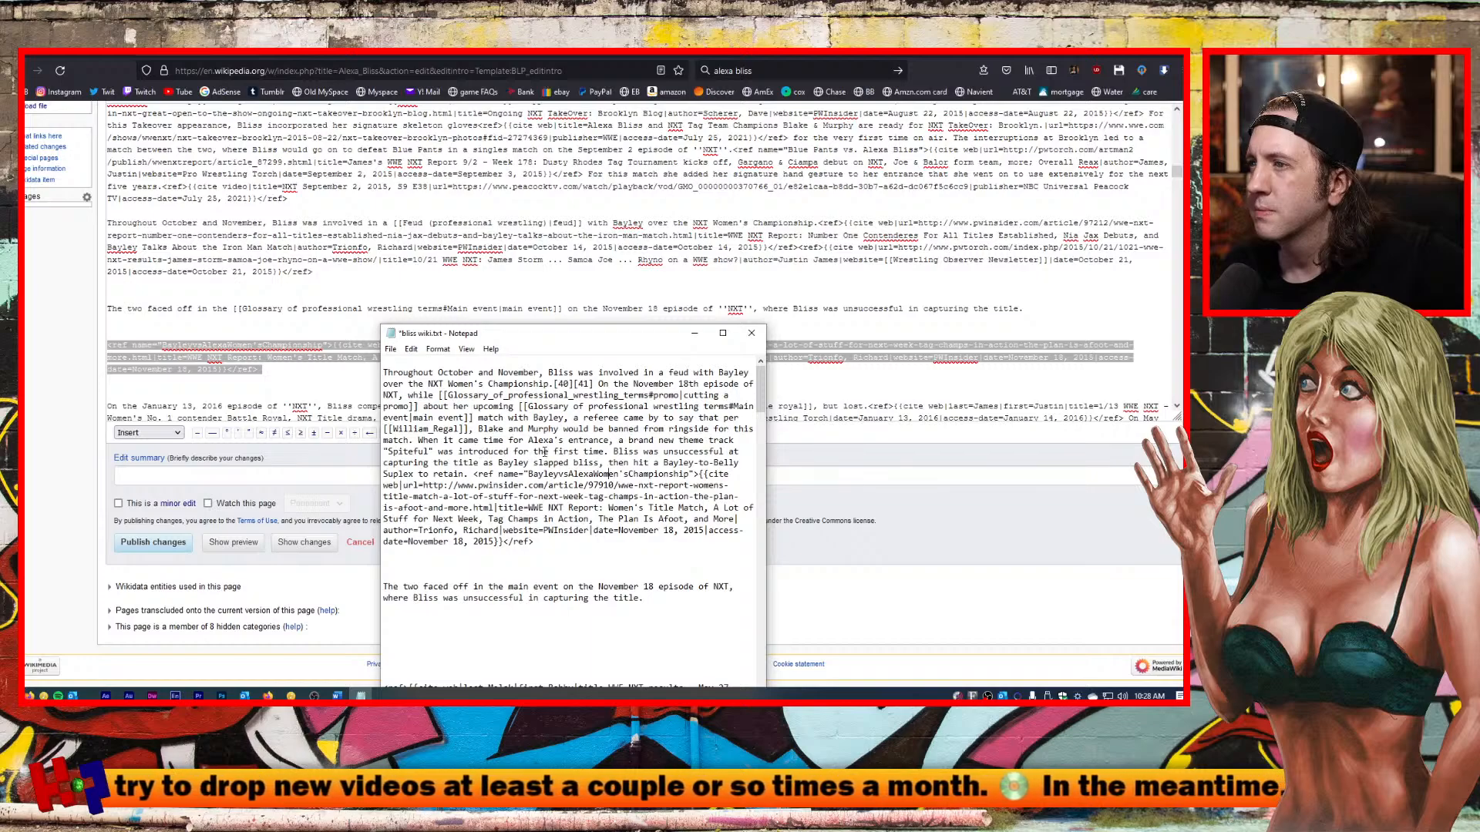
Copy the whole referenced feud paragraph from Notepad over the article source's old main event sentence and "BayleyvsAlexaWomen'sChampionship" reference.
left_click_drag(539, 542, 295, 379)
key("ctrl+c")
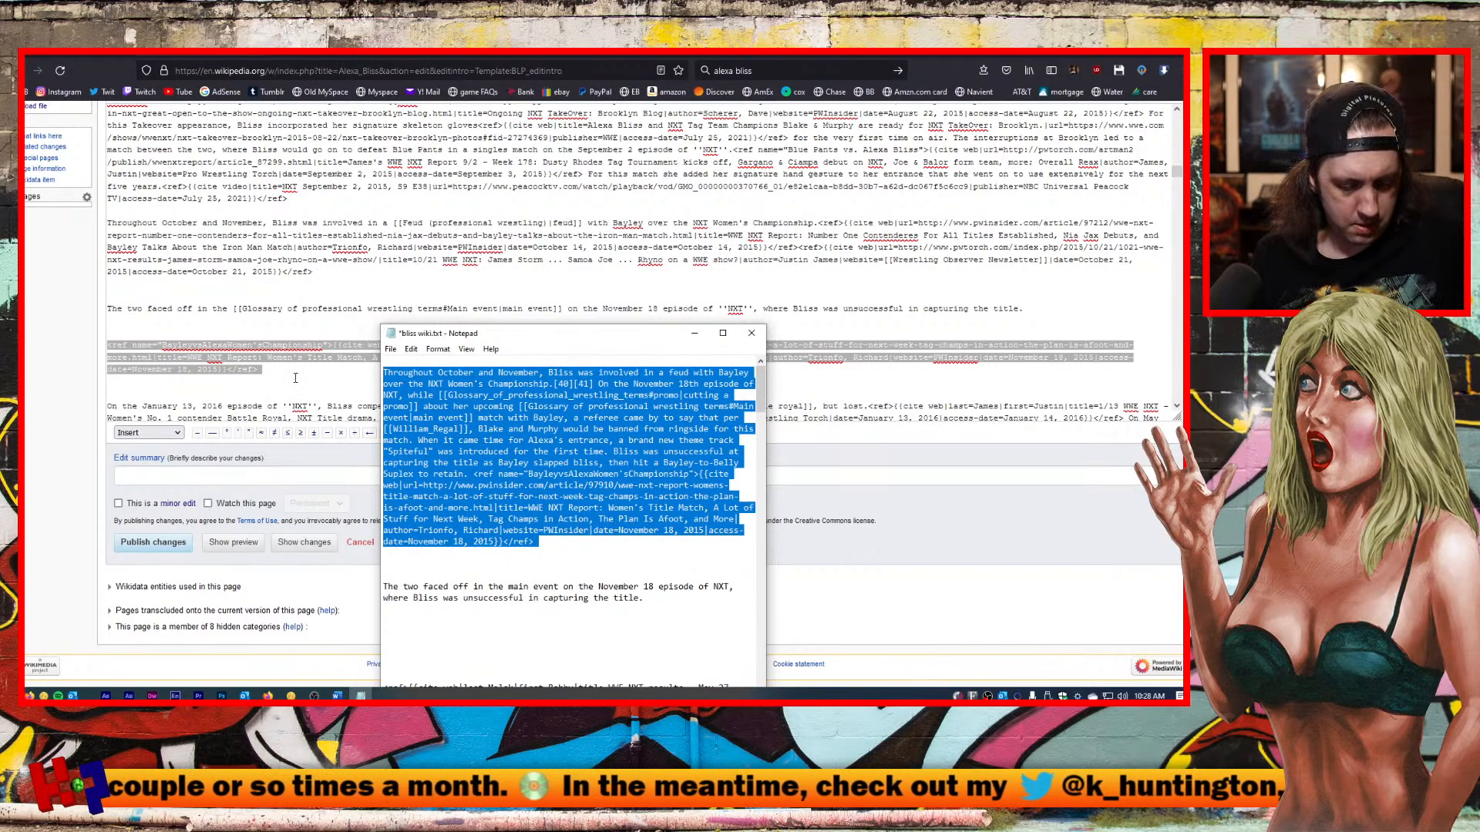
left_click(108, 406)
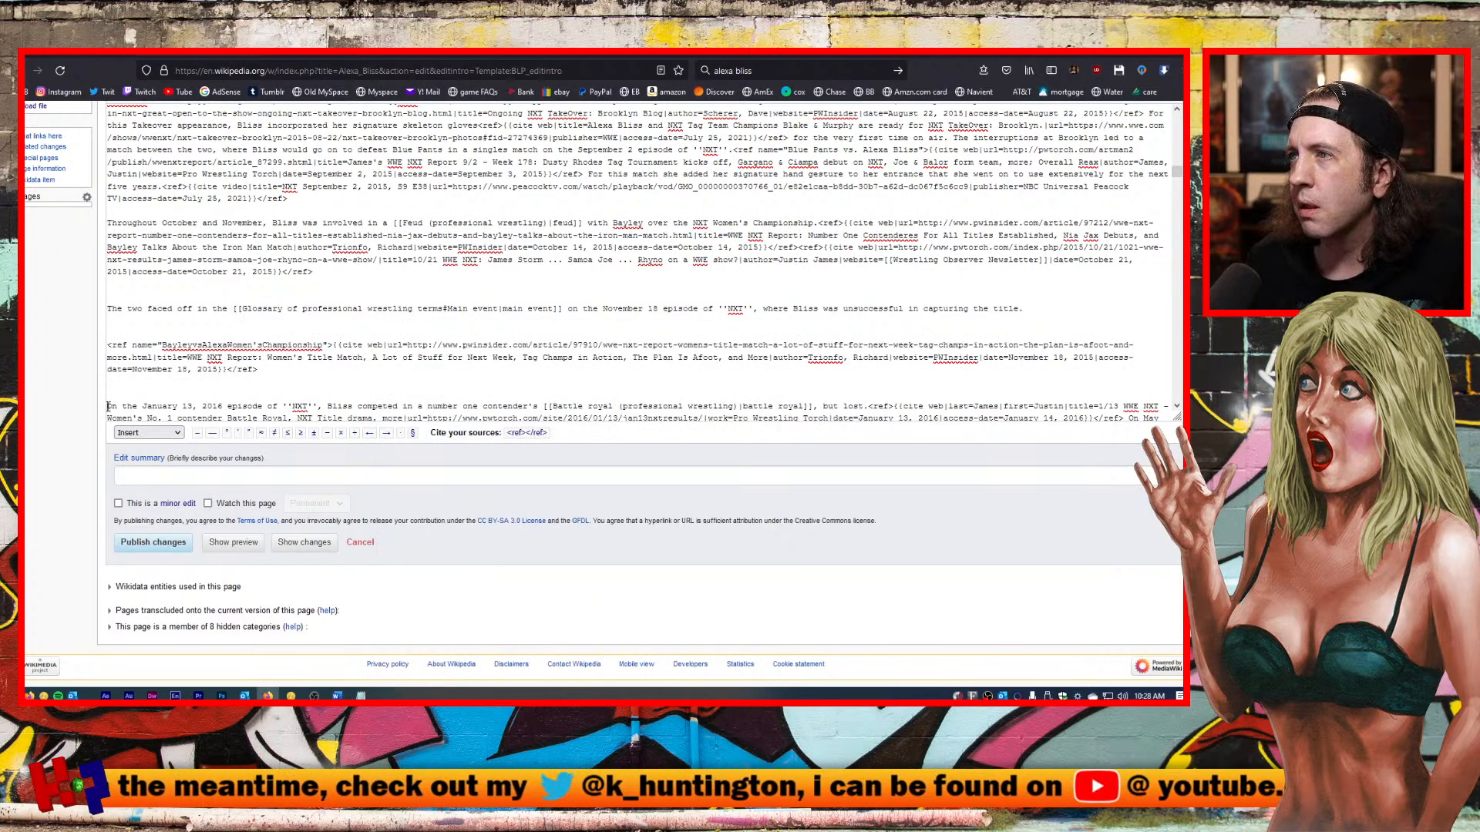
left_click_drag(105, 377, 313, 271)
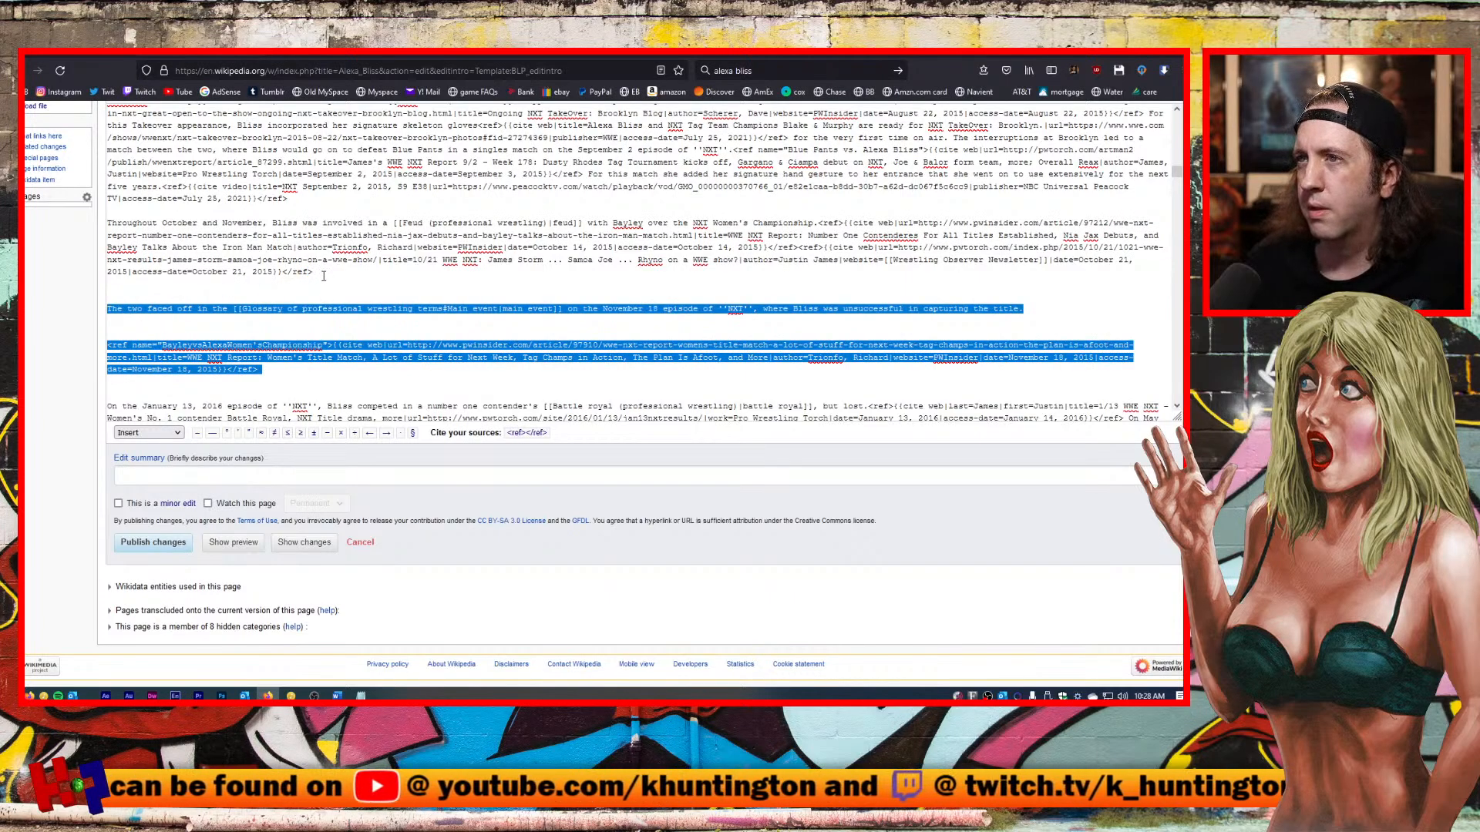
key("ctrl+v")
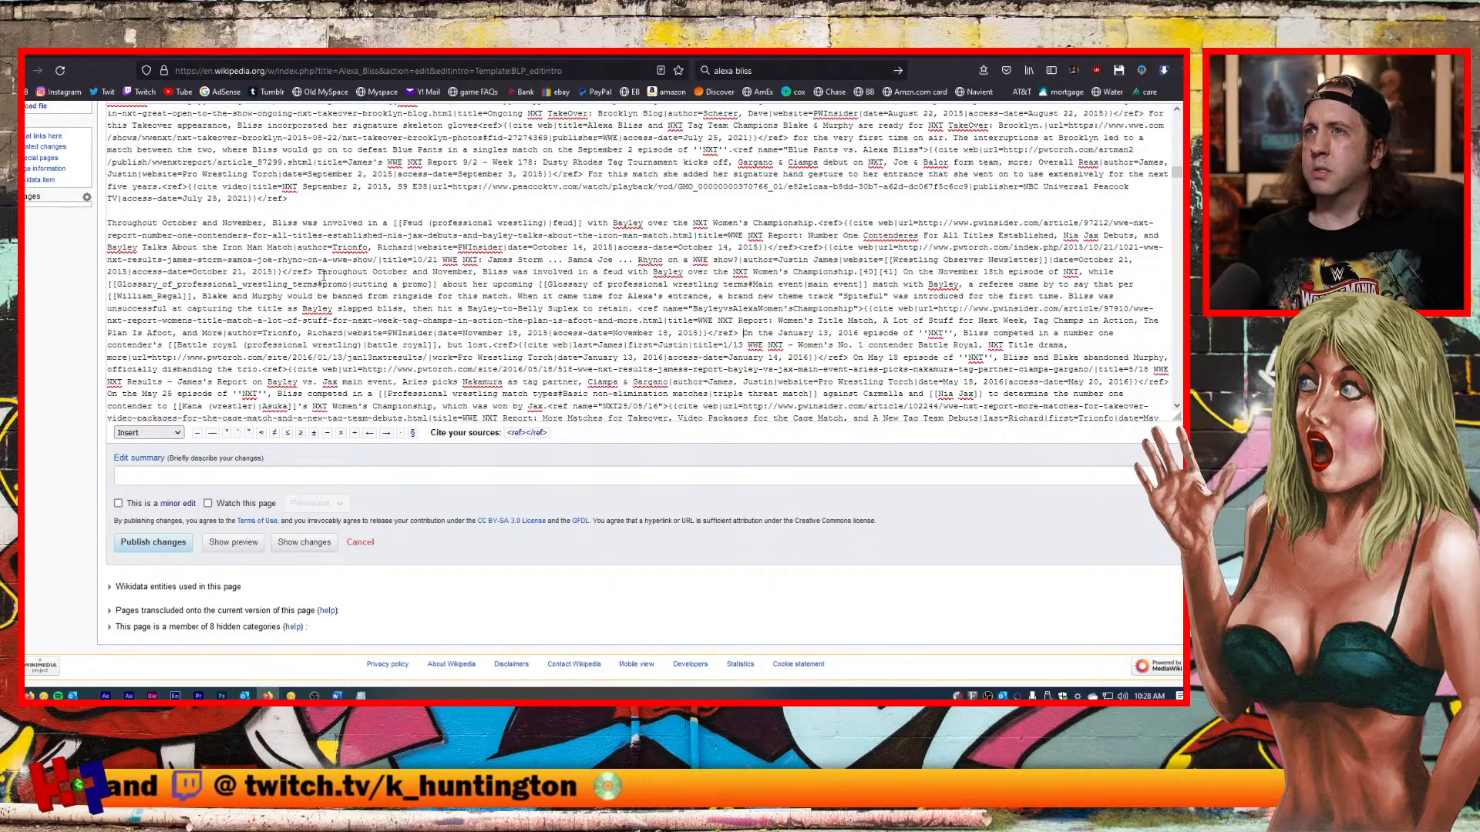
Start the edit summary with "added more details on the".
scroll(354, 311, "up", 10)
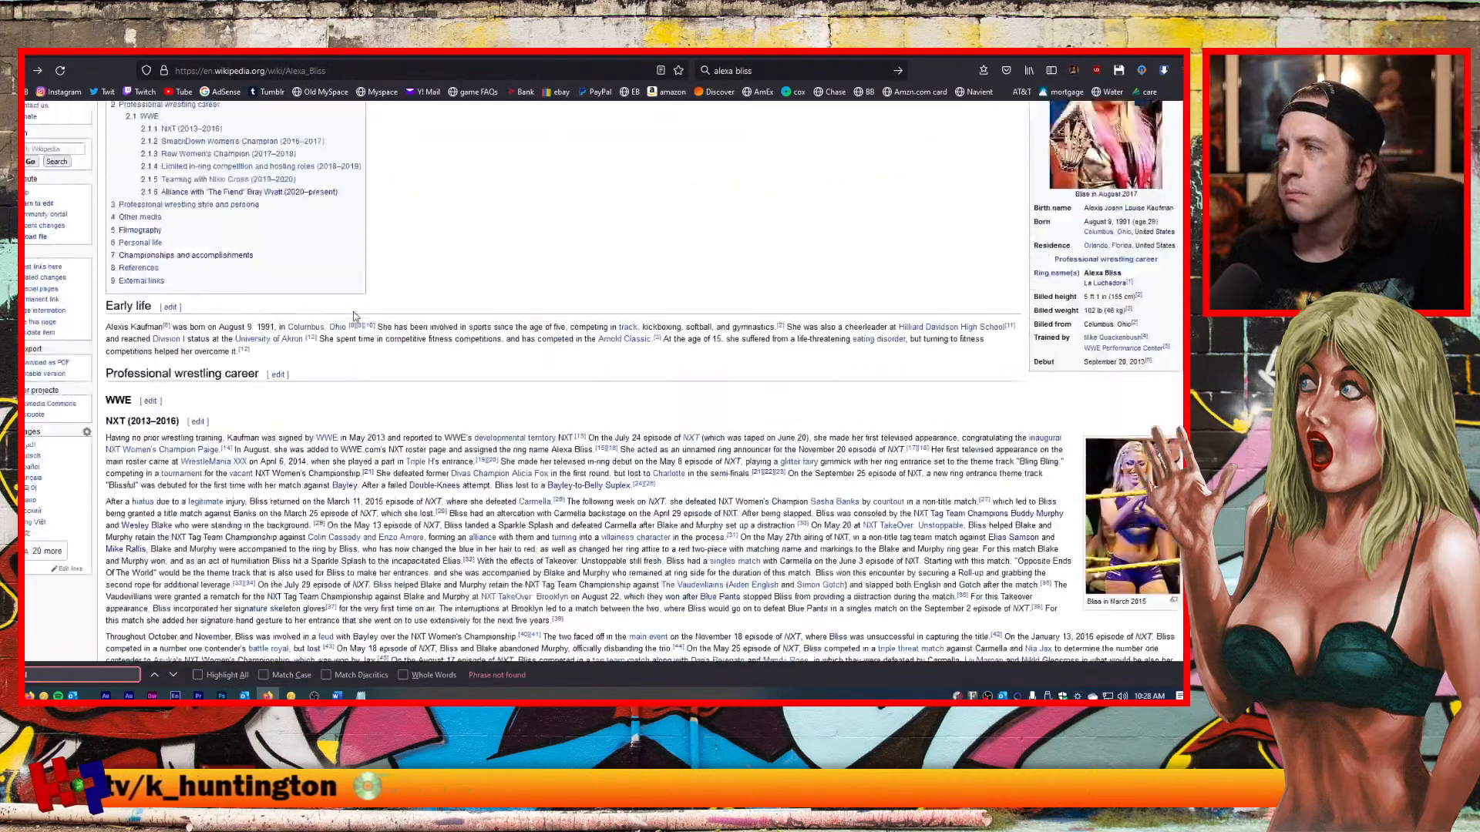
scroll(354, 312, "down", 6)
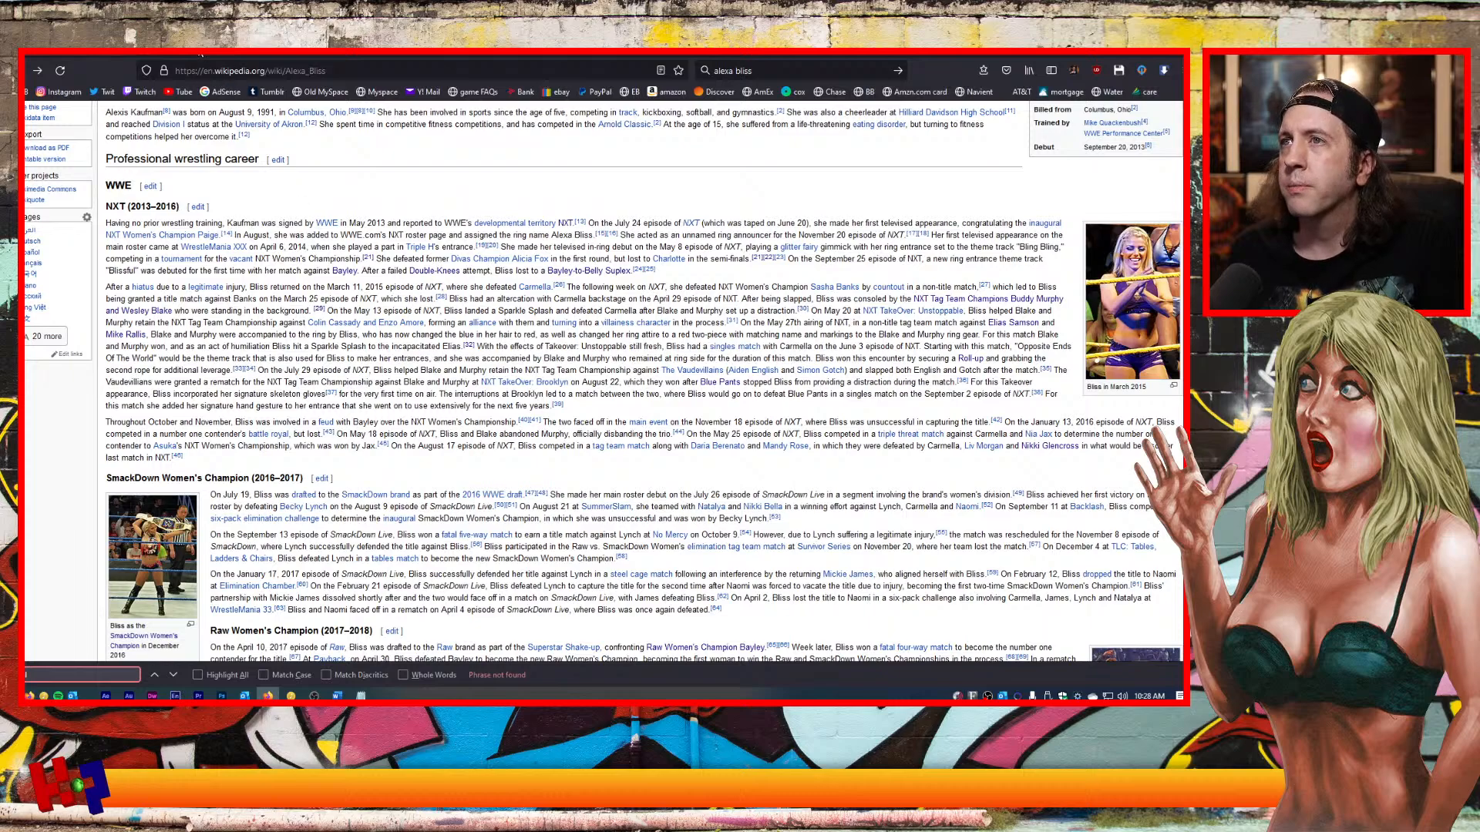
left_click(202, 55)
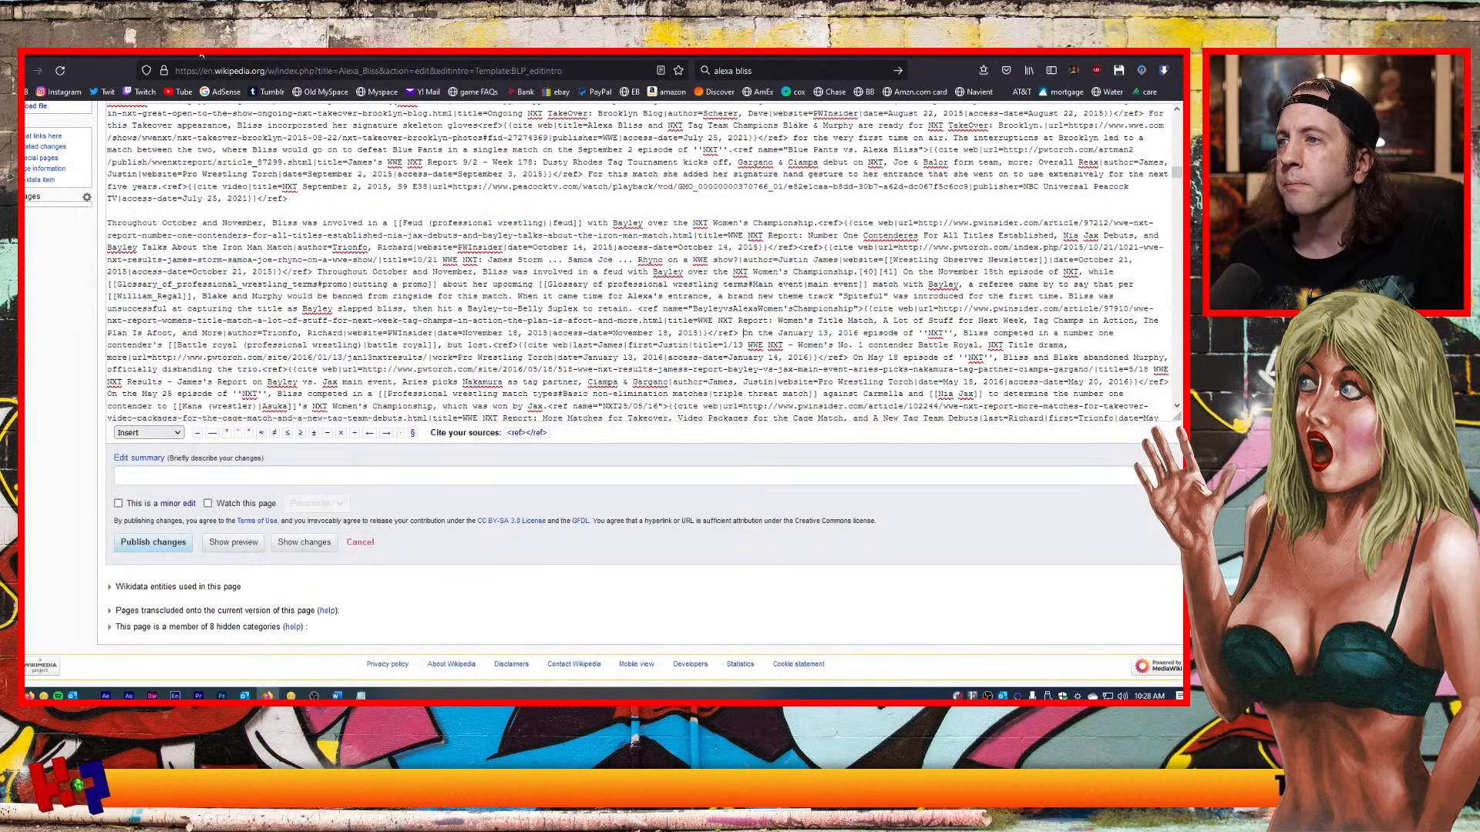
left_click(310, 478)
type("adde")
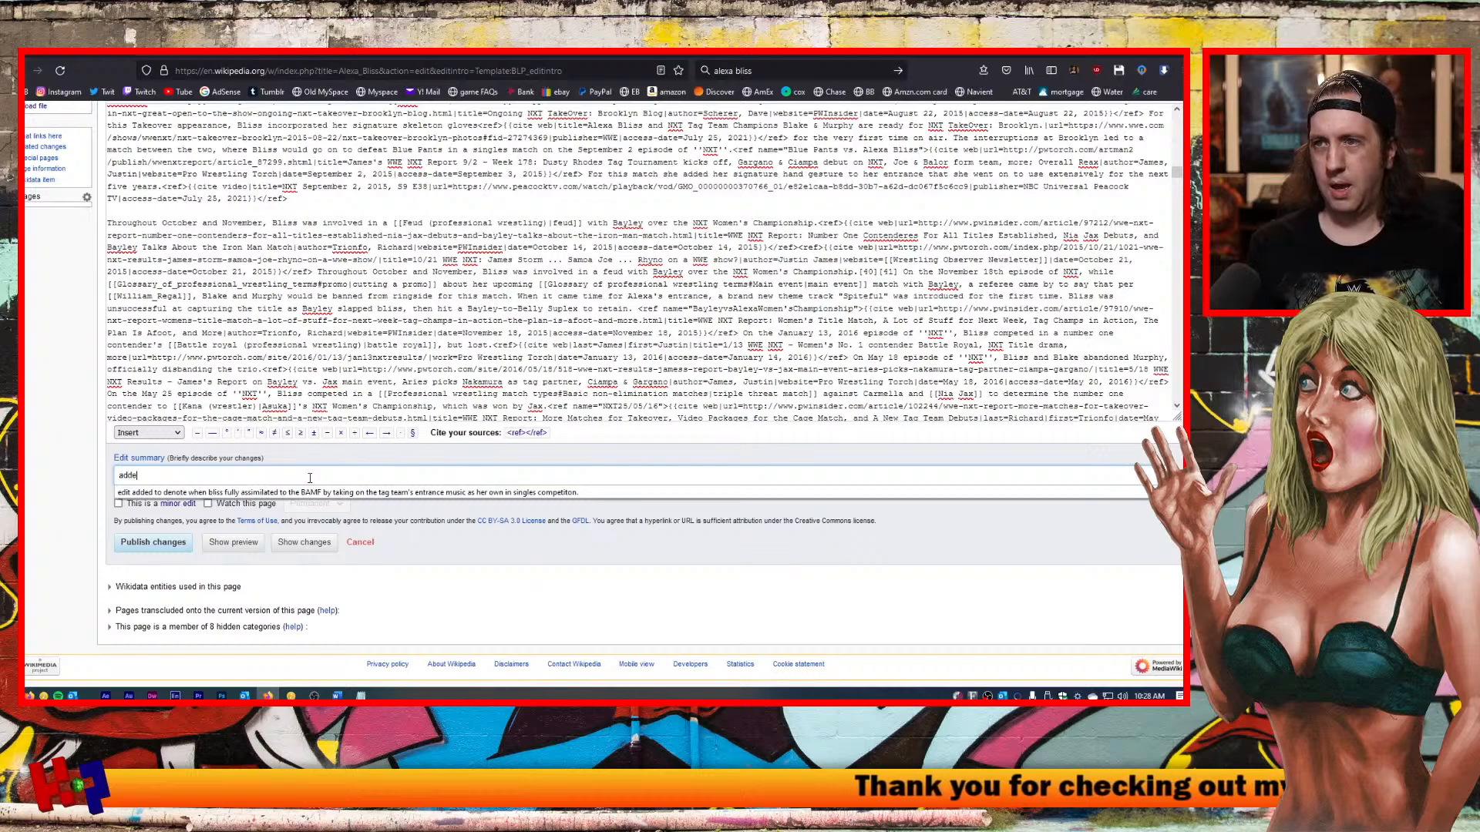
type("d more deal")
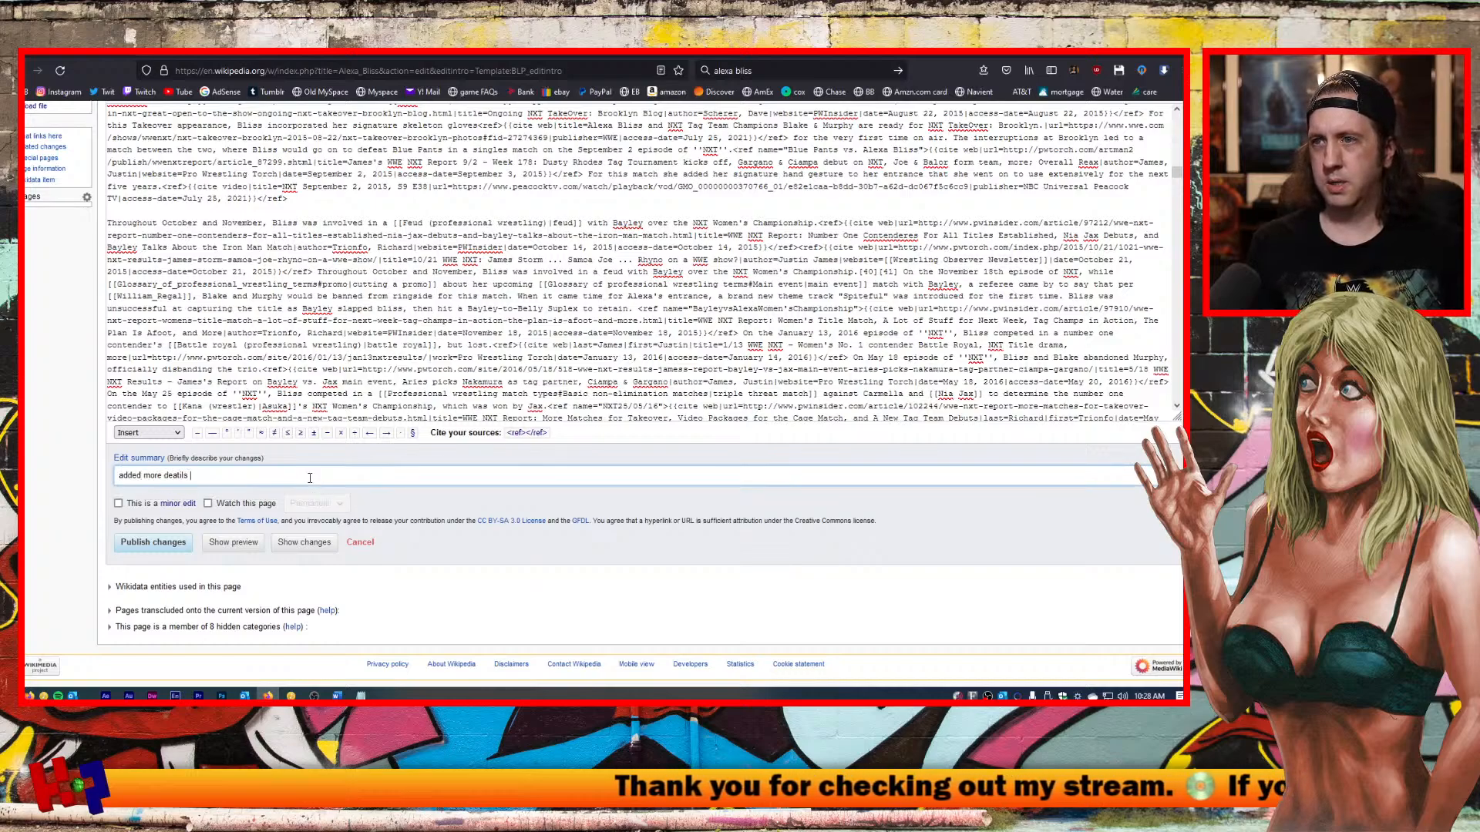
type("ils")
key("BackSpace")
key("BackSpace")
key("BackSpace")
type("tails got h")
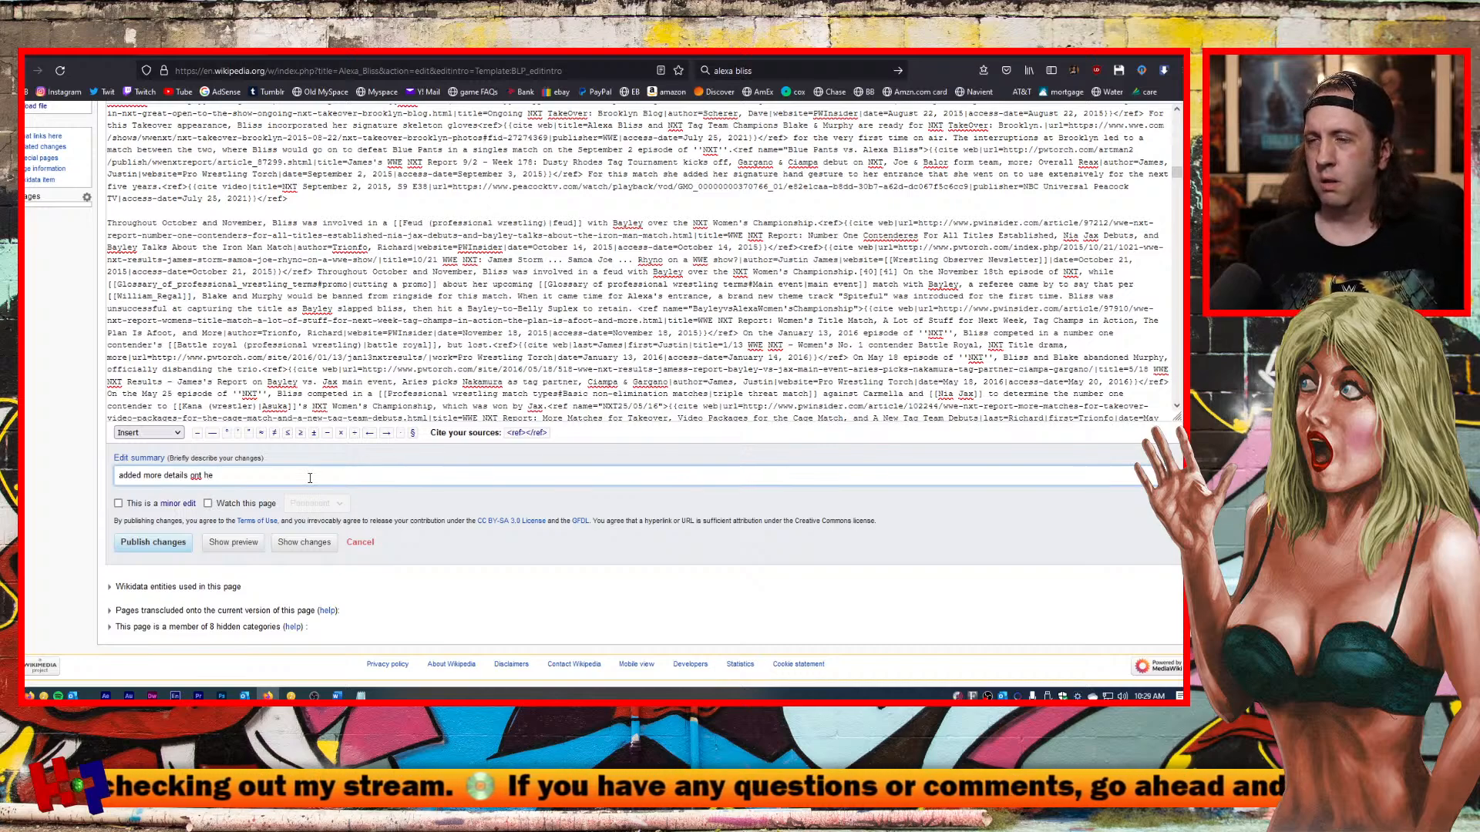
type("e")
key("BackSpace")
key("BackSpace")
key("BackSpace")
key("BackSpace")
key("BackSpace")
key("BackSpace")
type("on the")
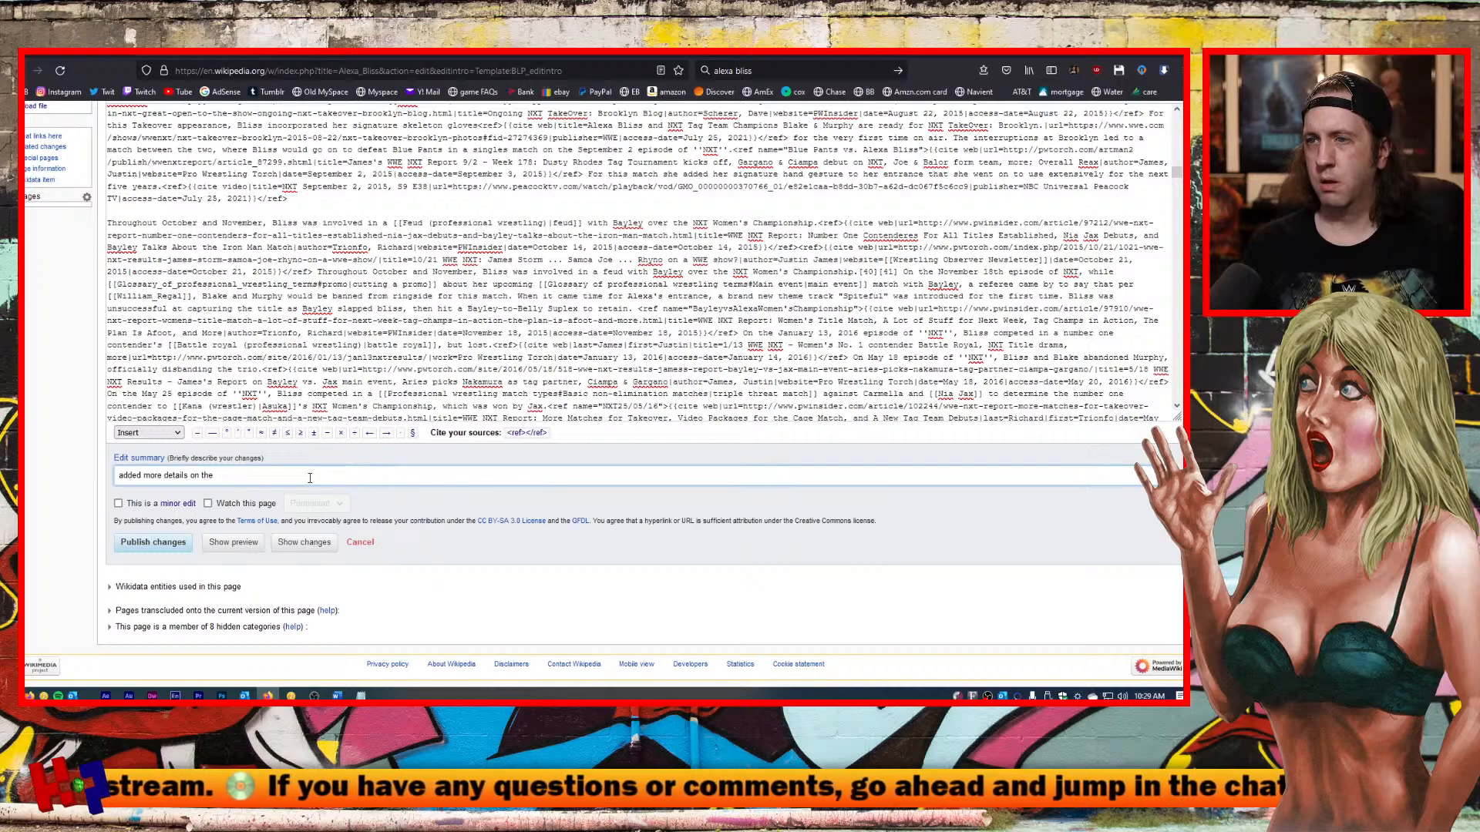
Continue the edit summary with "nov 18, 2015 bayley match,".
type(" npv 1")
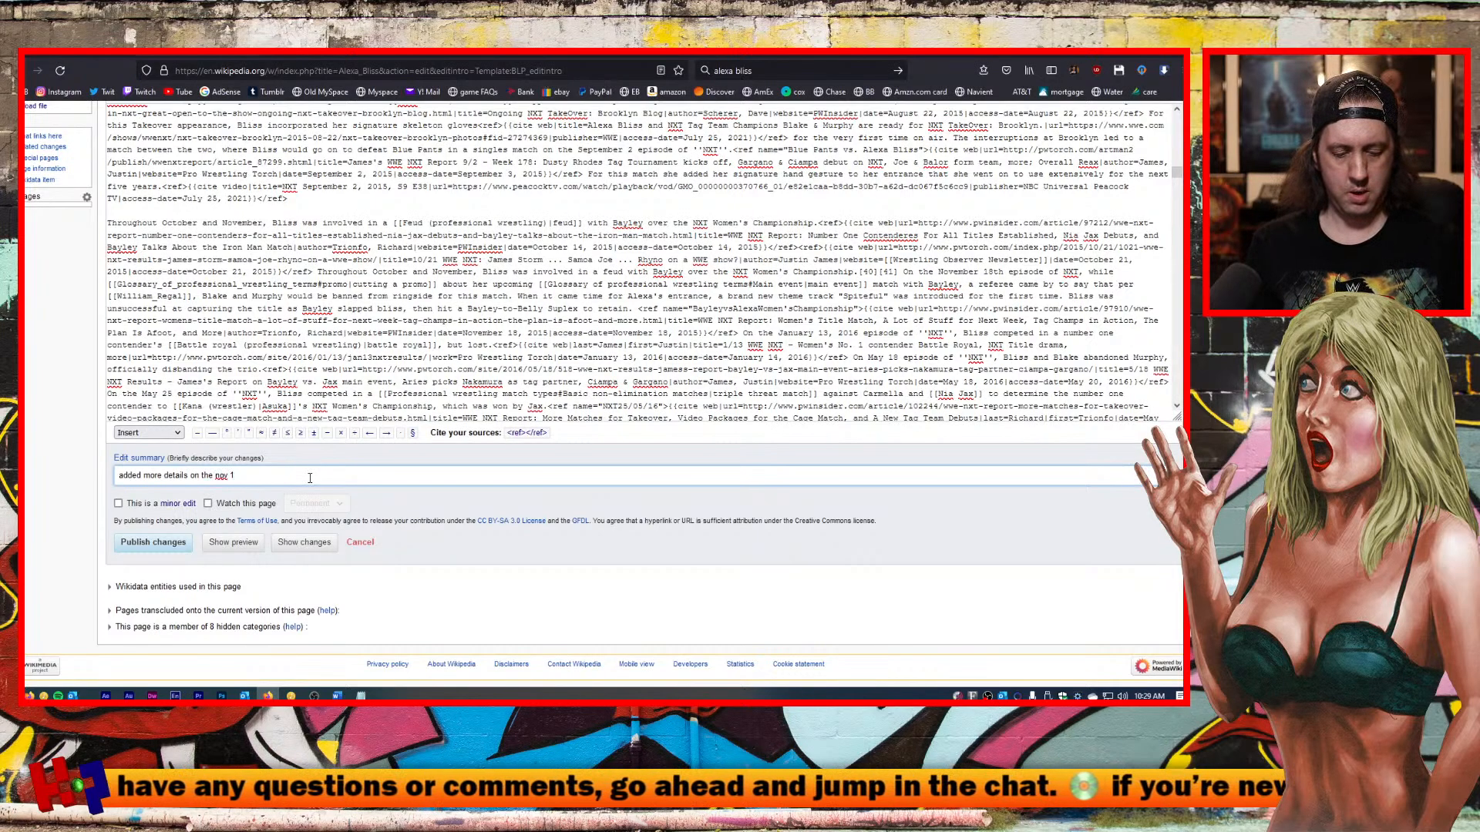
type("8, 201")
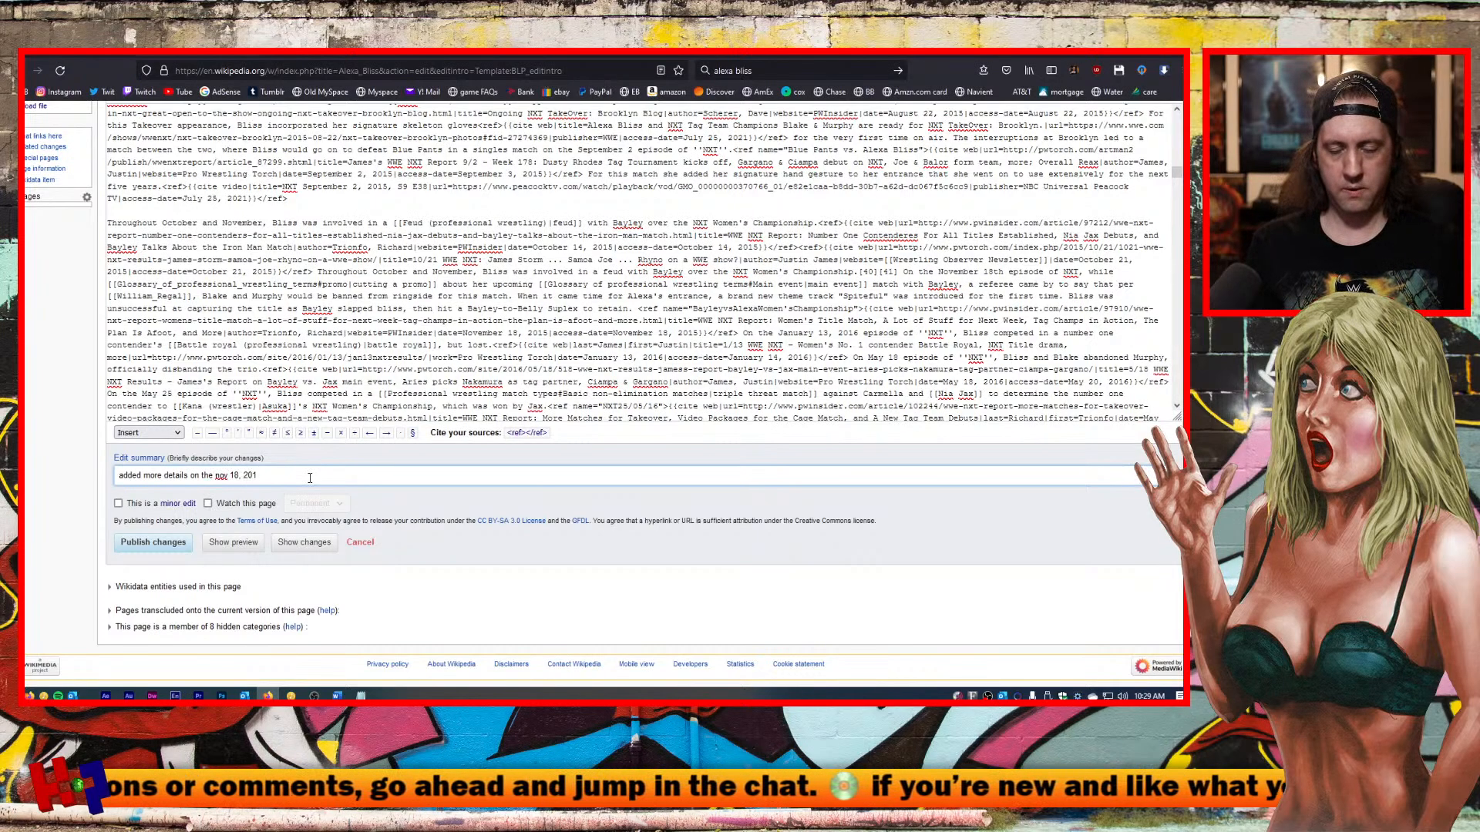
type("5")
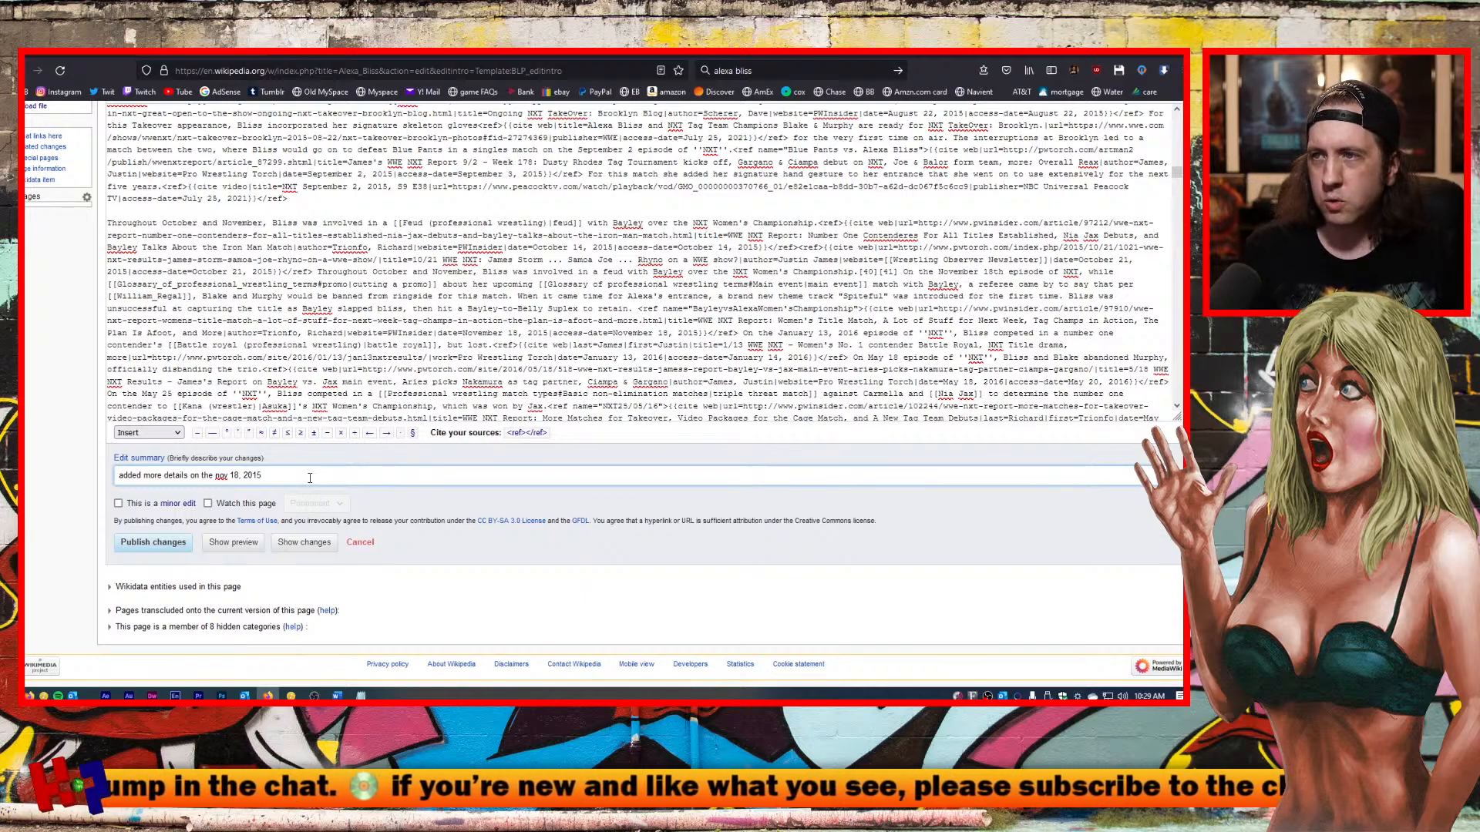
type("b")
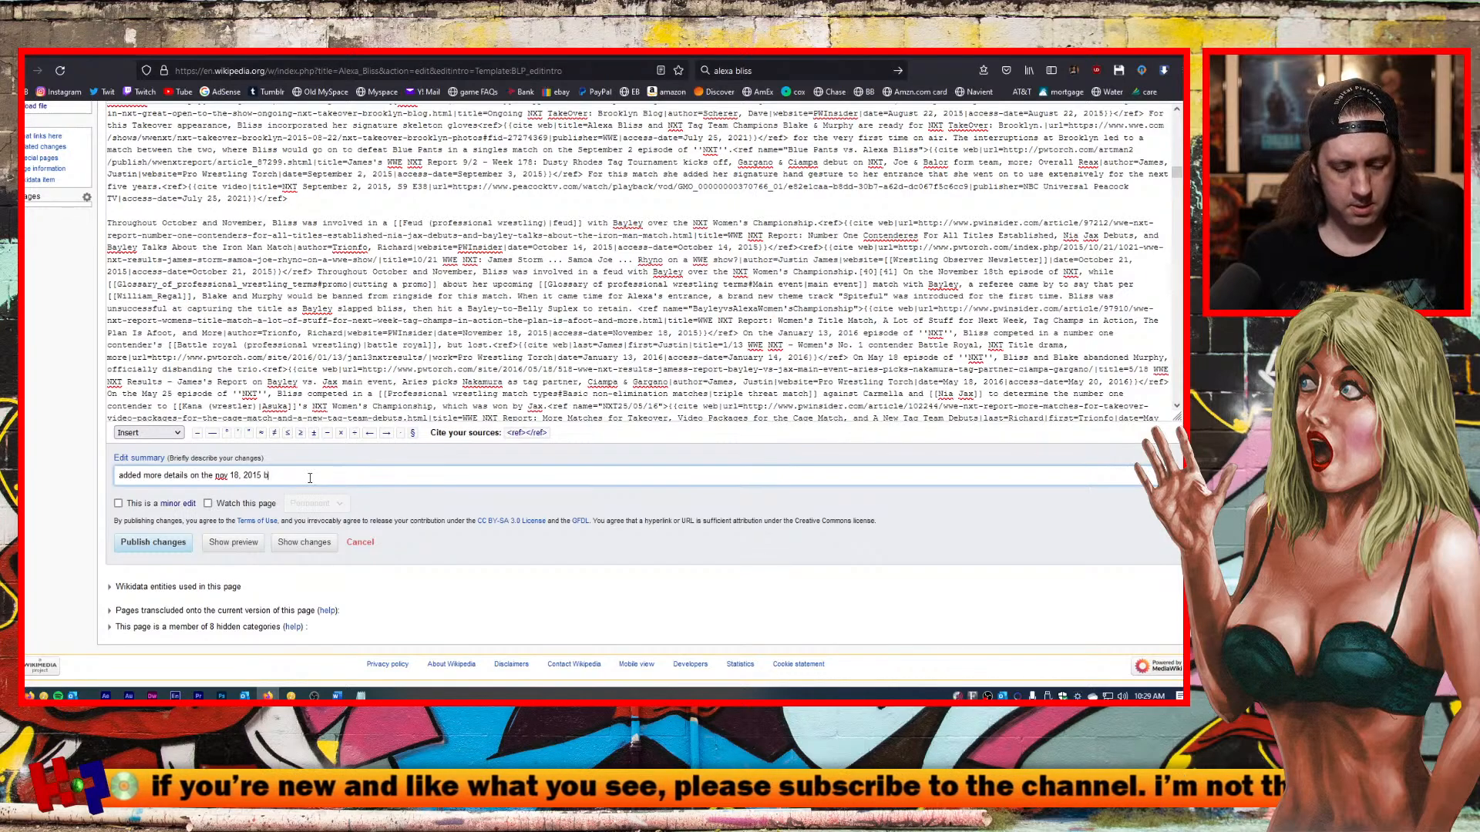
type("ay")
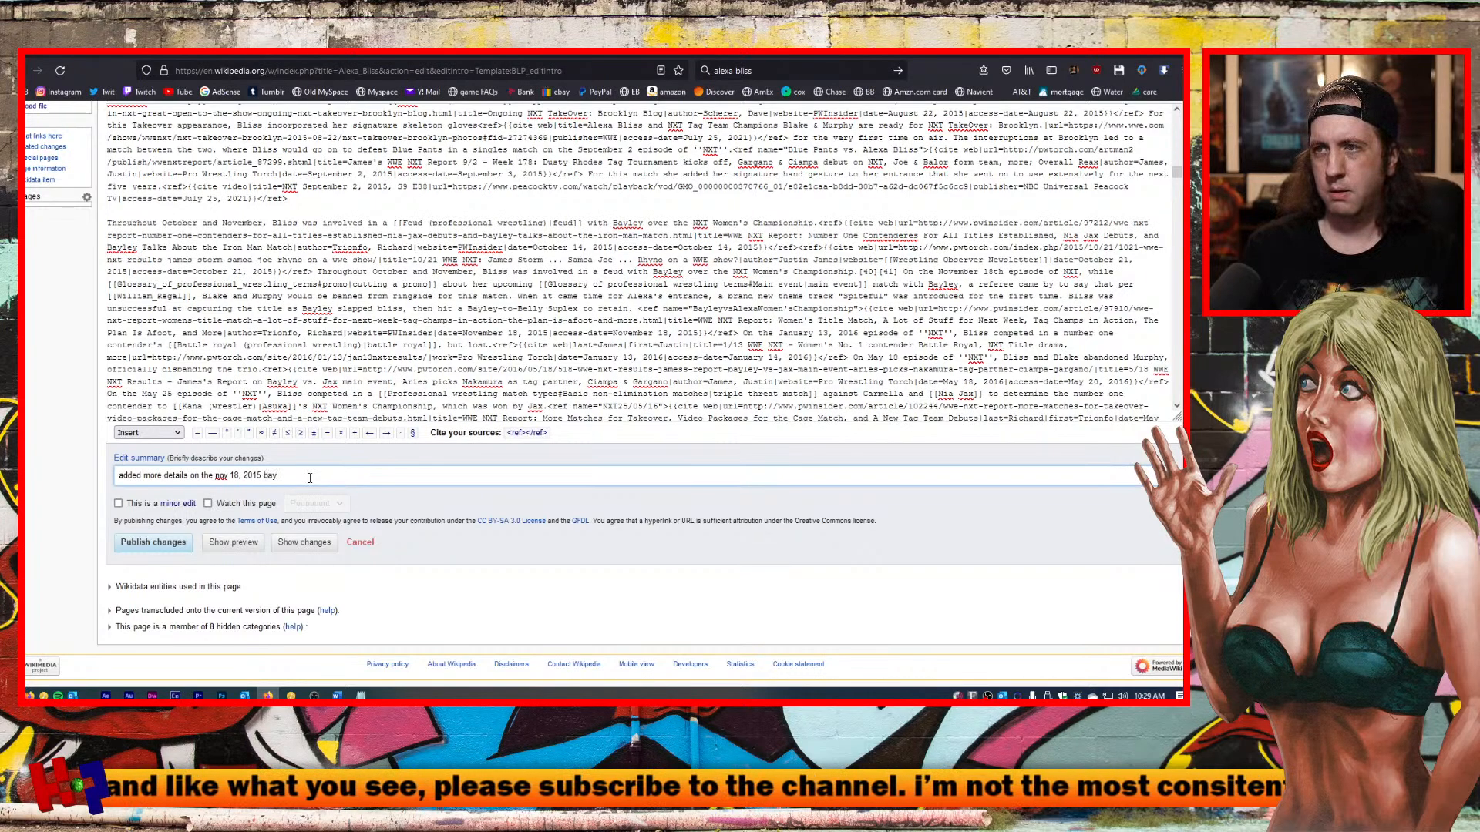
type("ley match,")
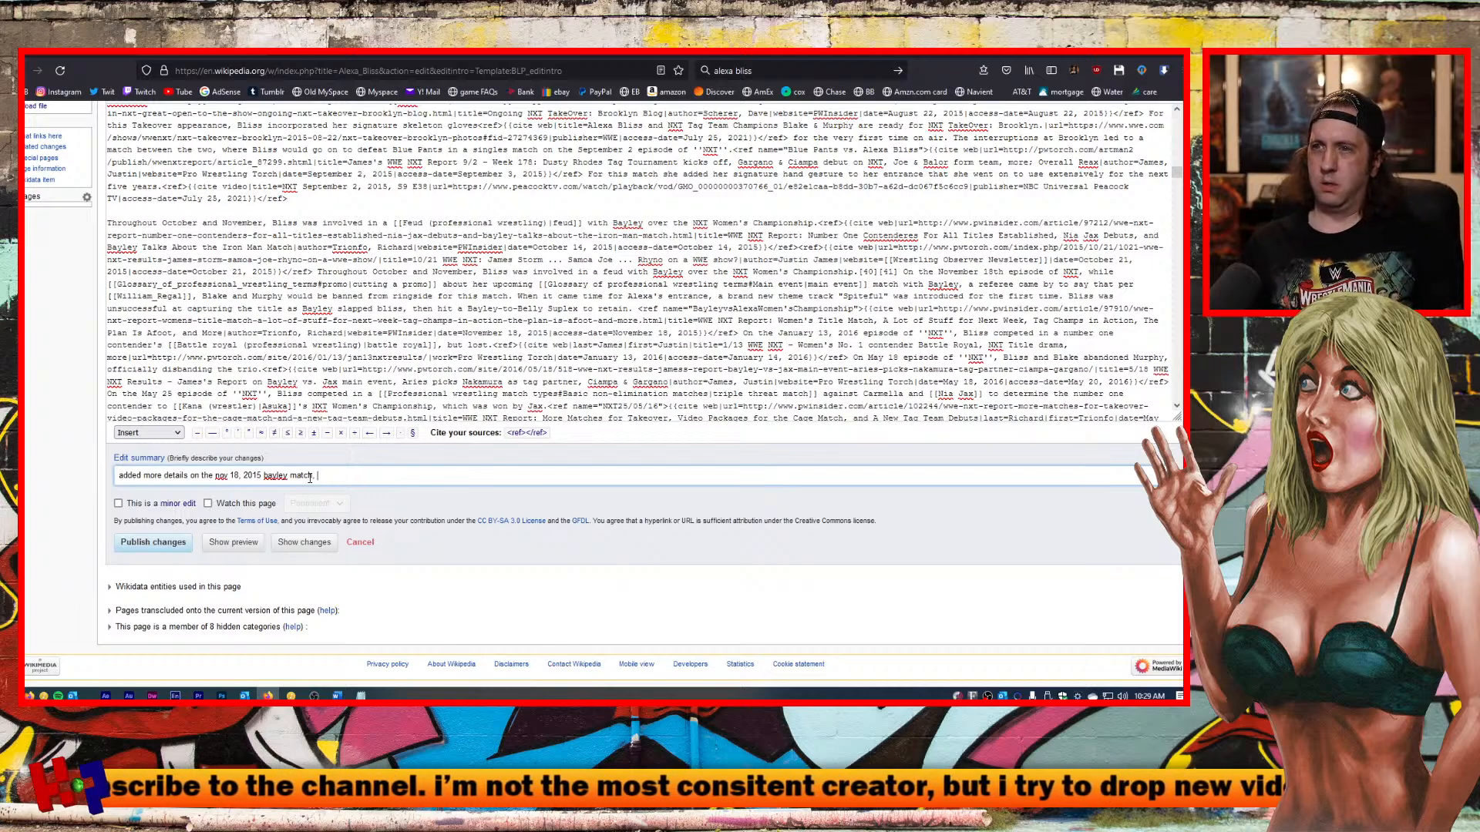
type("ch.")
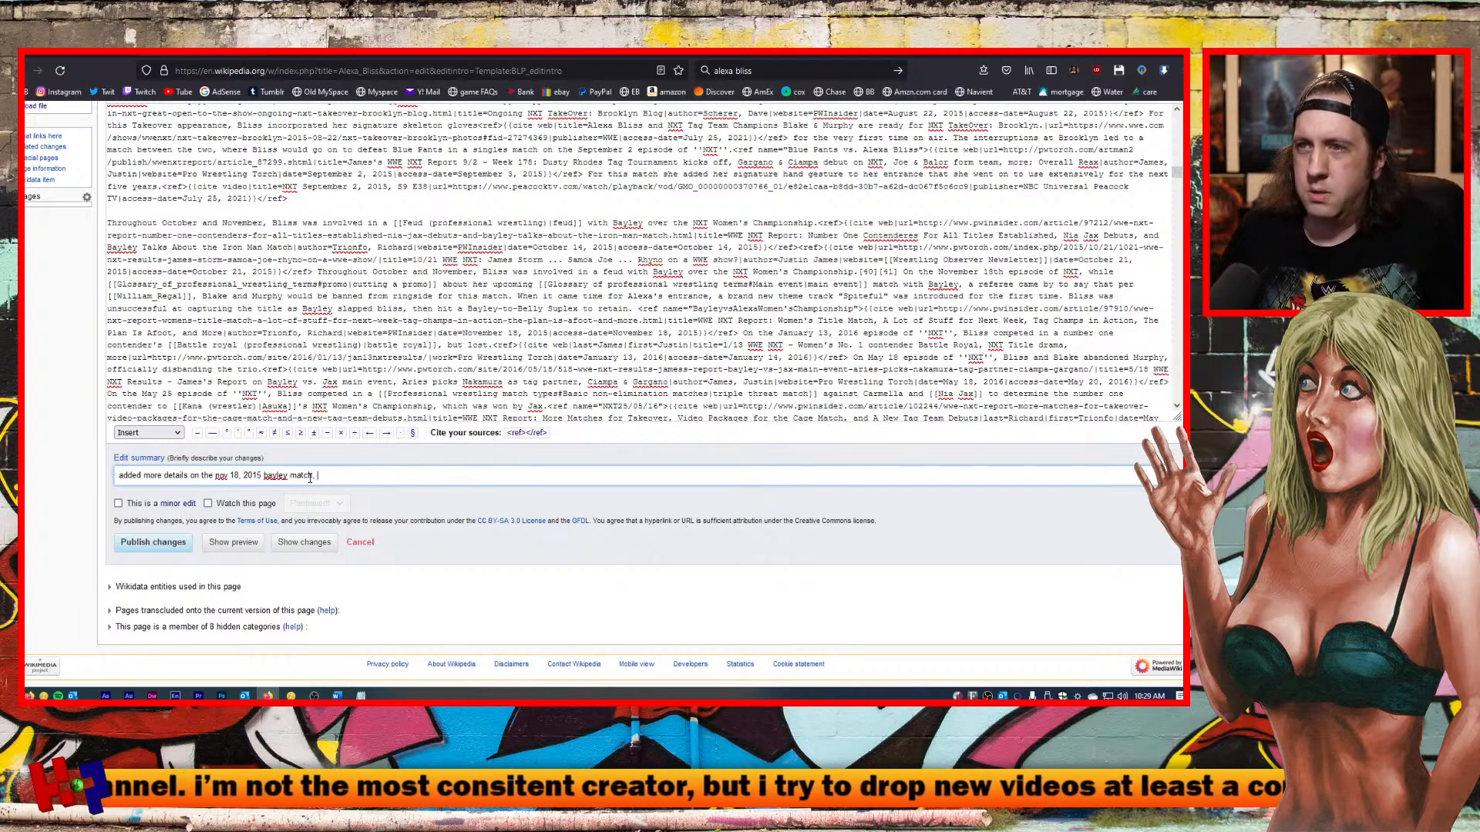
Complete the edit summary with "as this was the very night that spiteful was introduced for the first time.".
type(" as th")
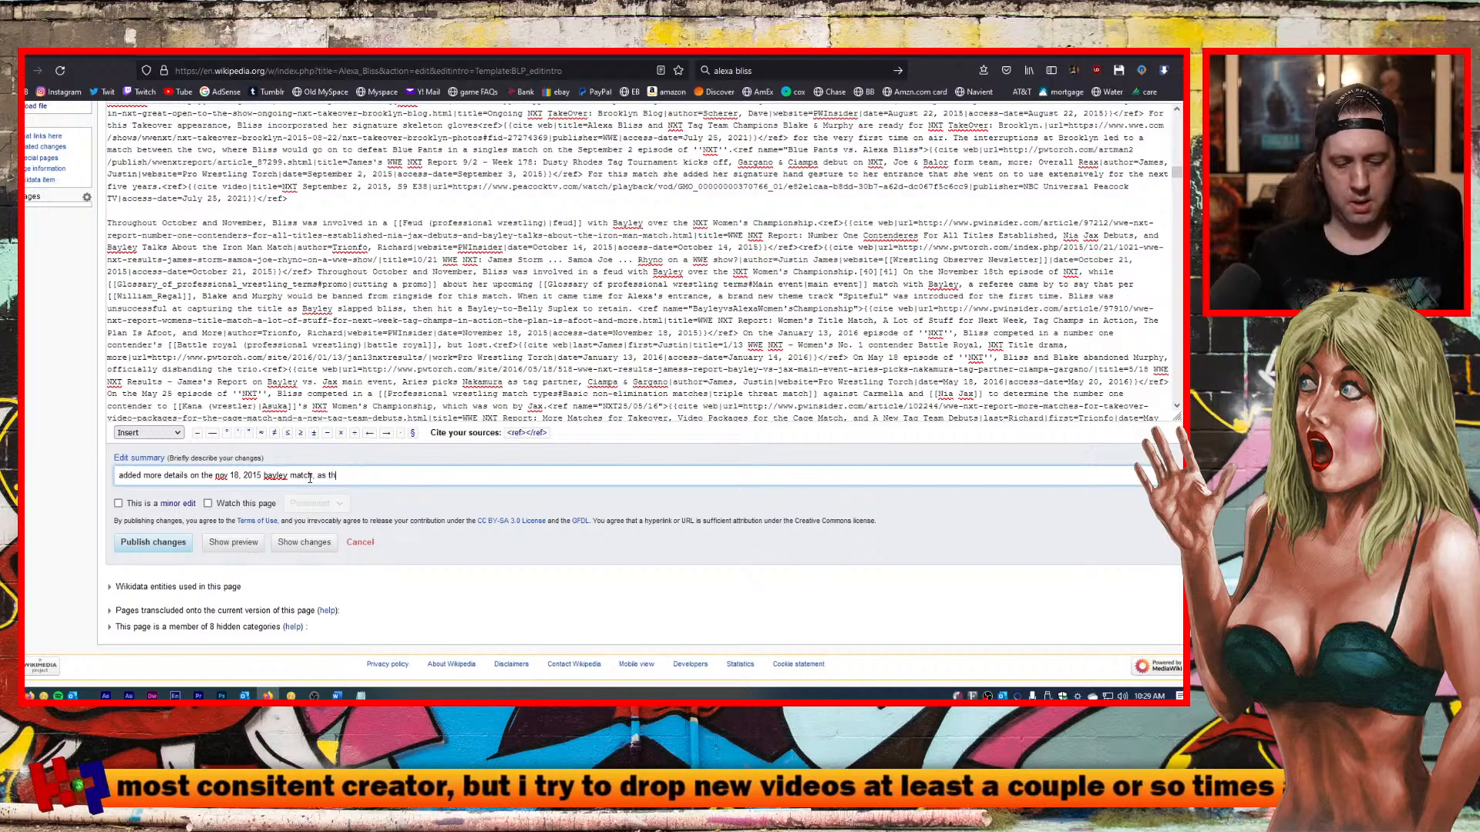
type("is was the very ni")
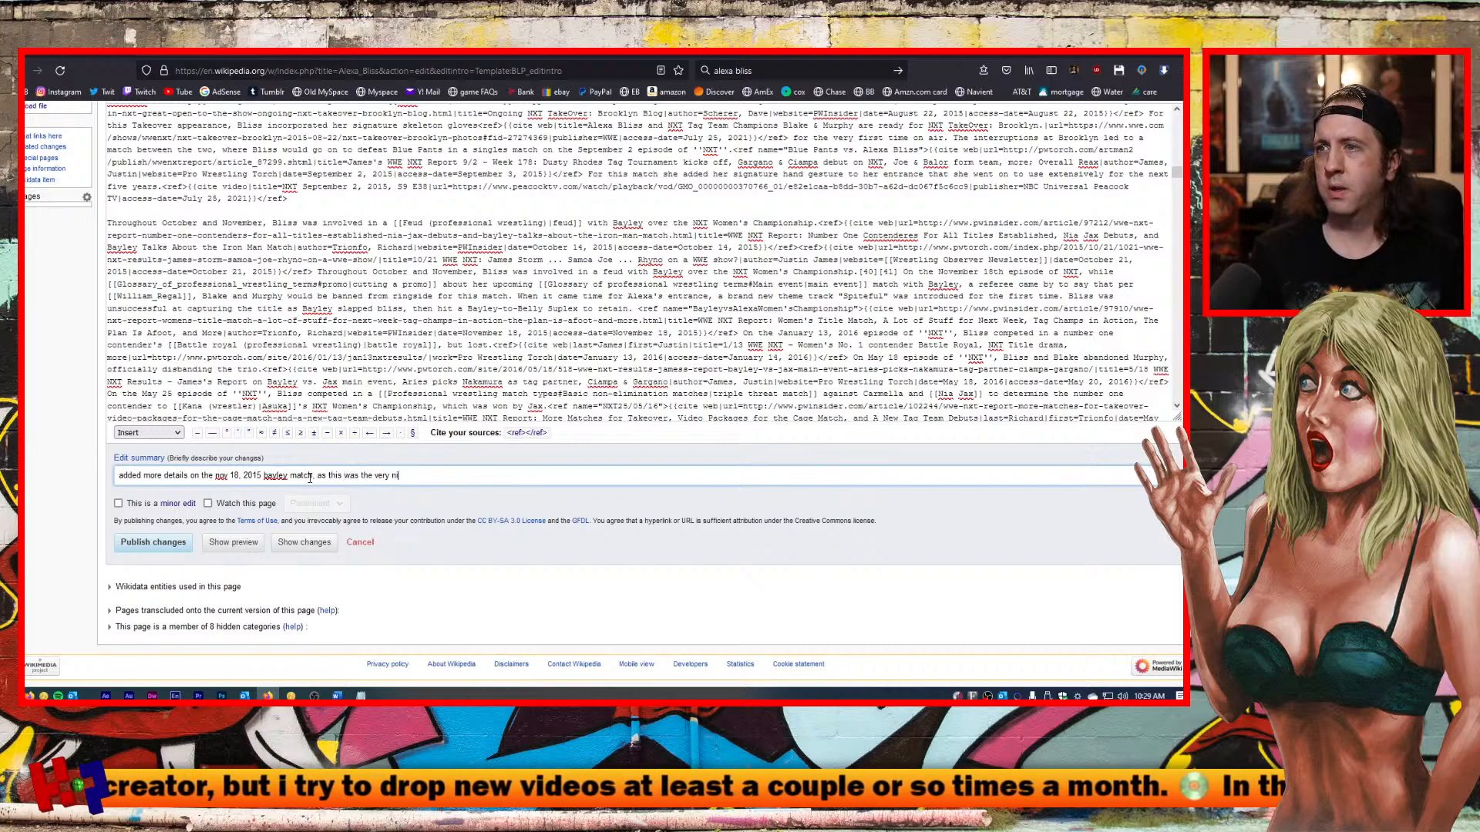
type("ght that spitef")
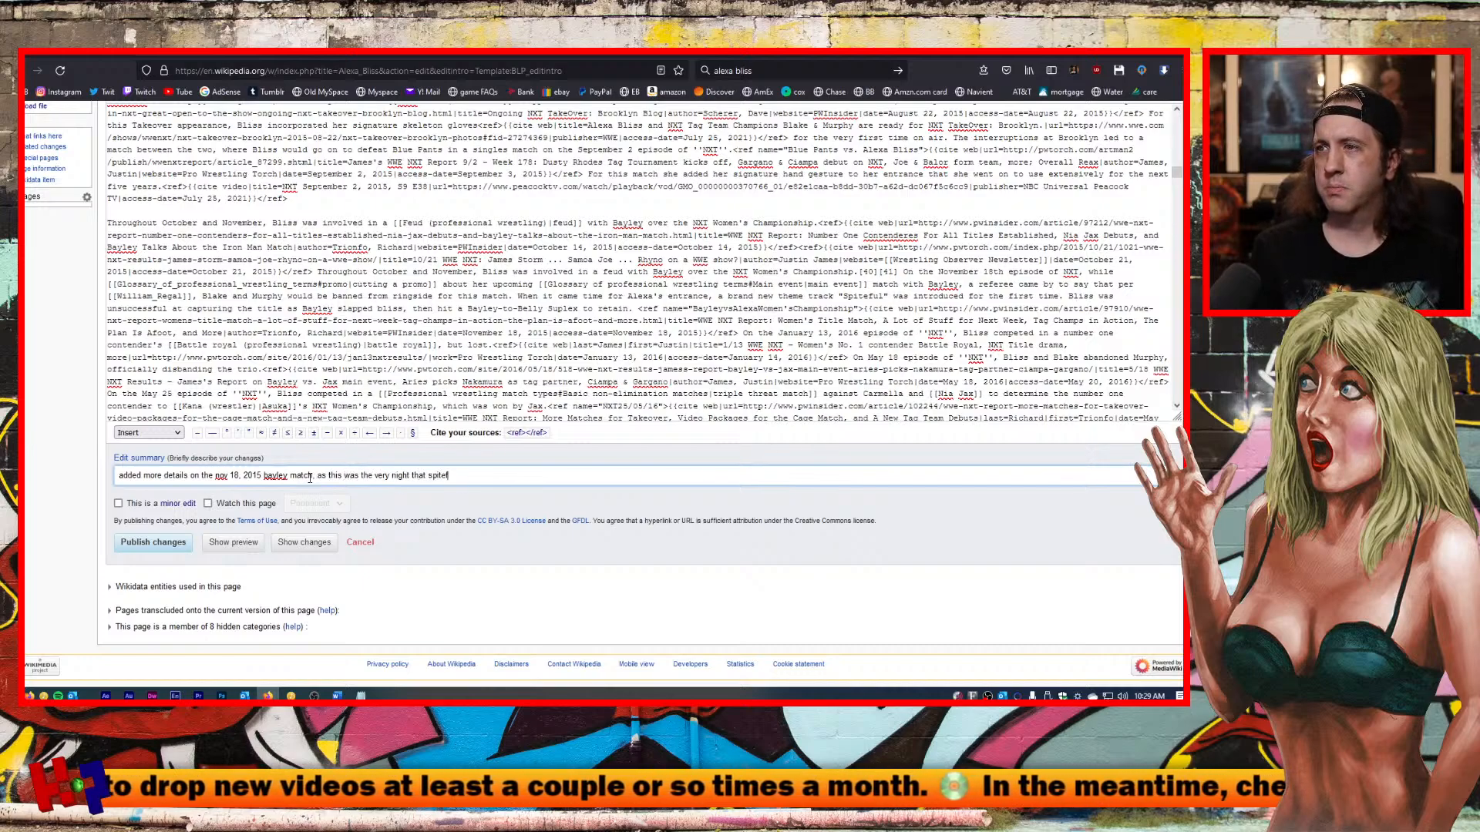
type("ul was in")
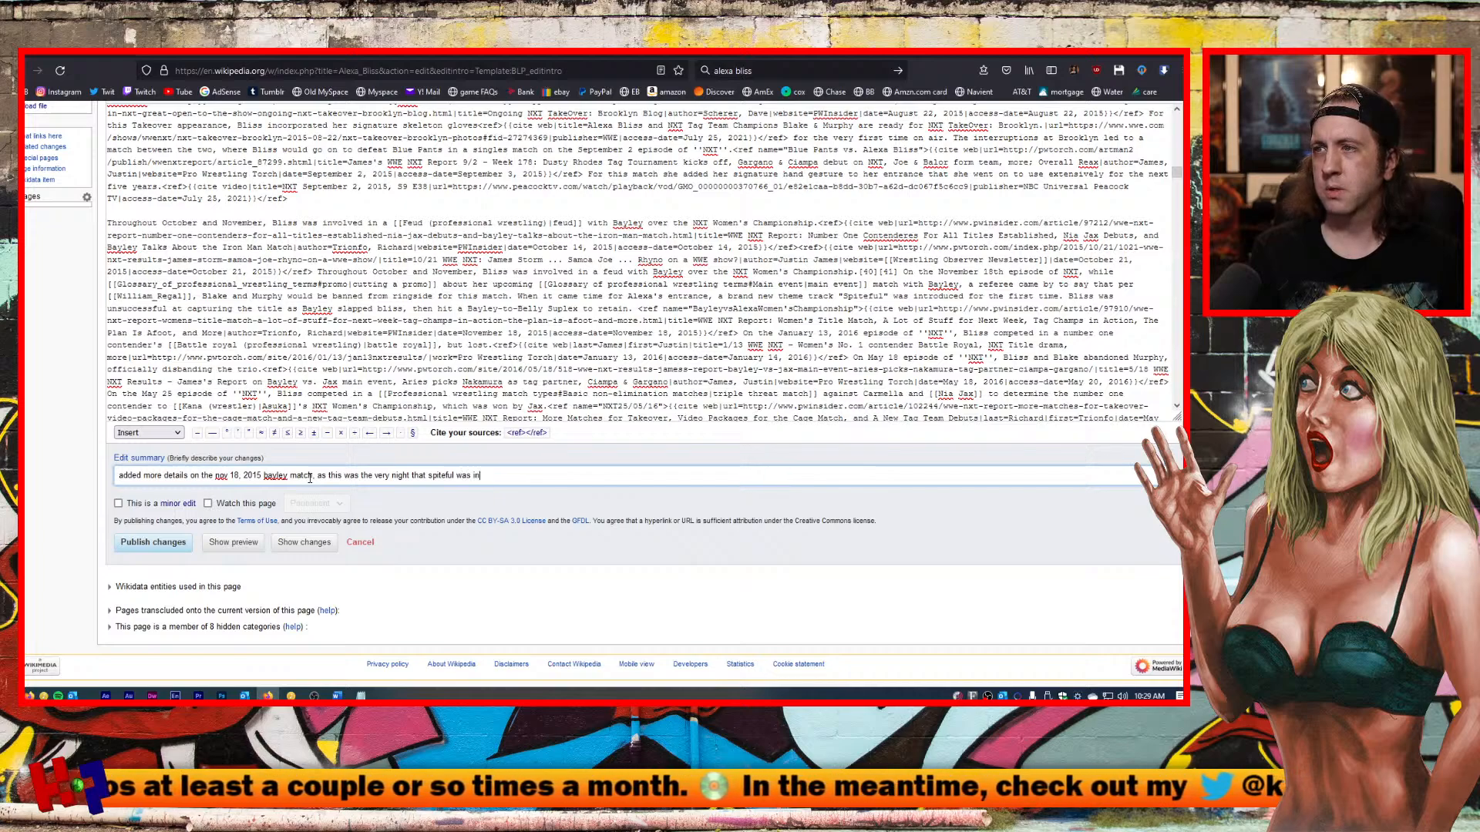
type("troduced fo")
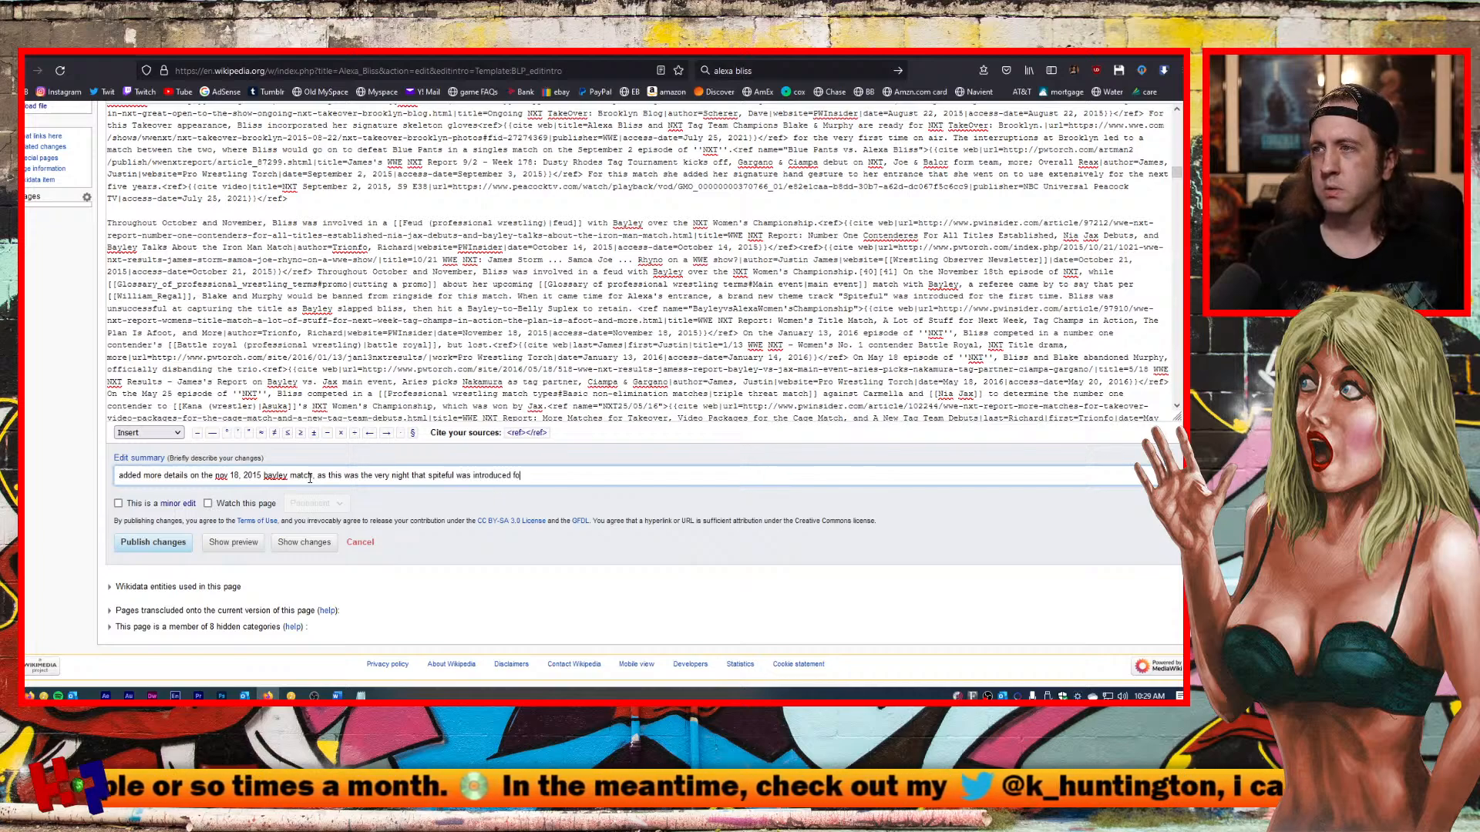
type("r the first time.")
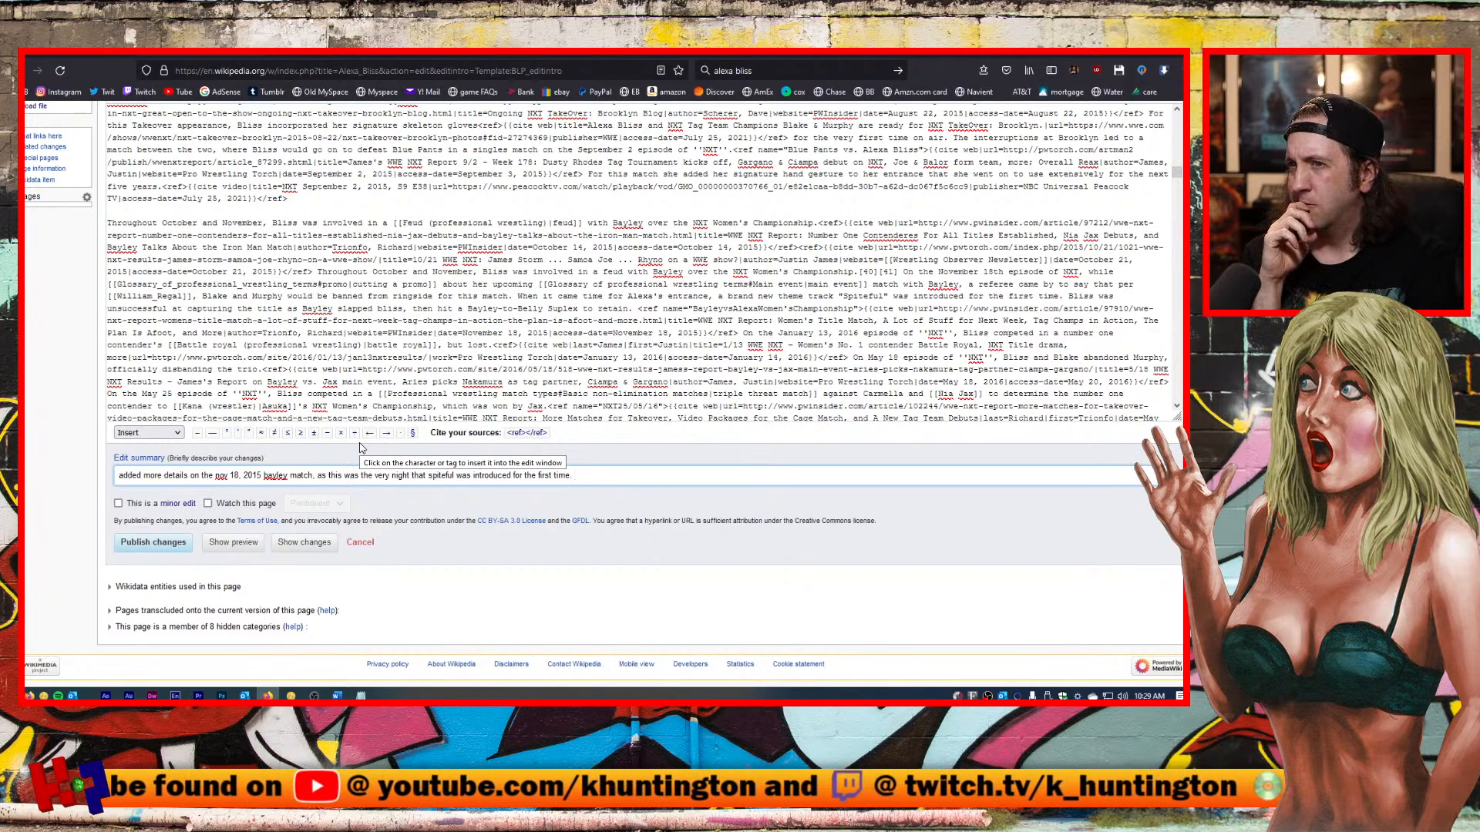
scroll(308, 501, "up", 1)
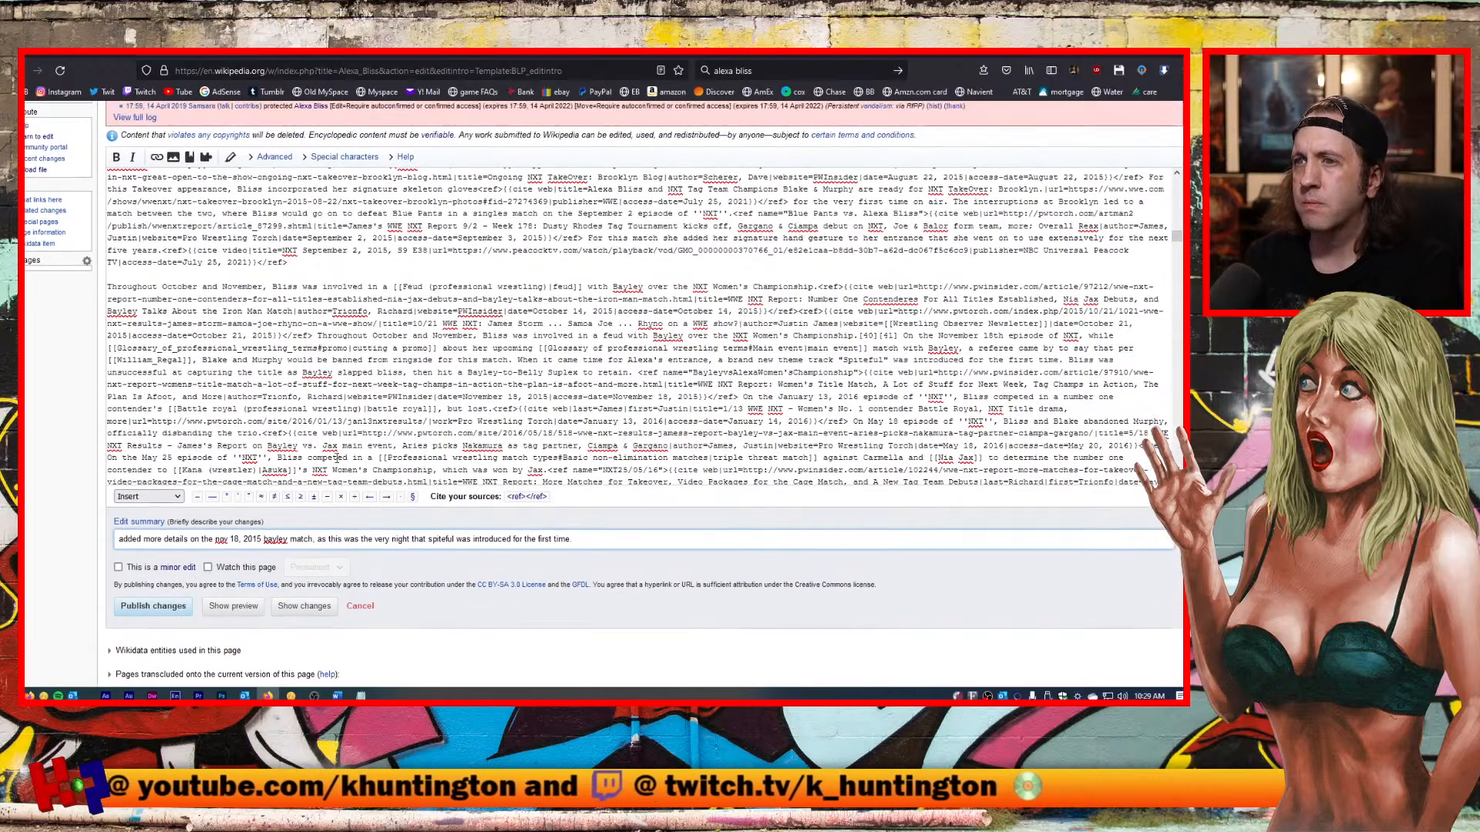
left_click(259, 539)
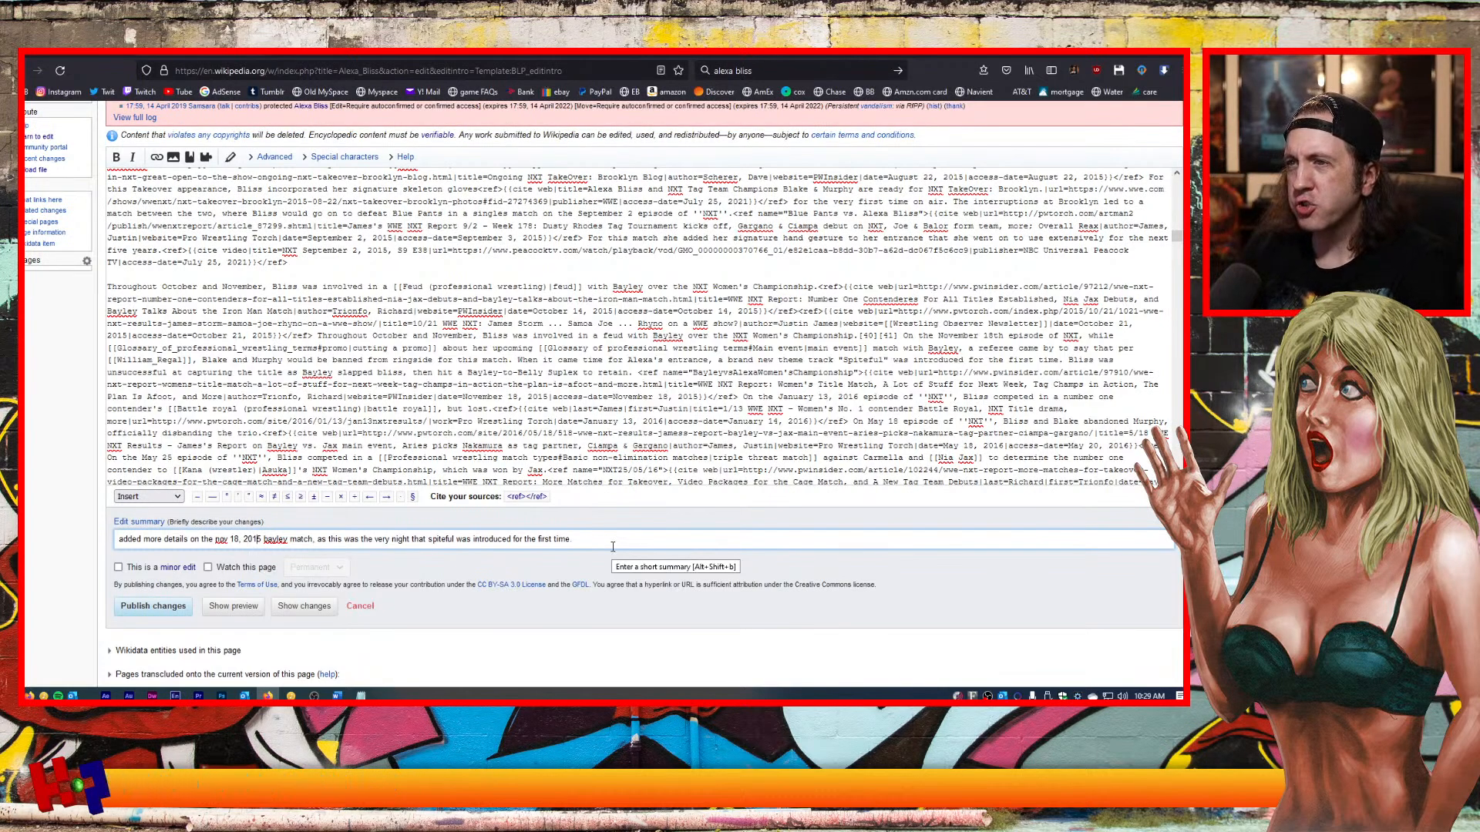
Preview the edited article and review the October and November feud paragraph in the NXT (2013–2016) section.
left_click(361, 695)
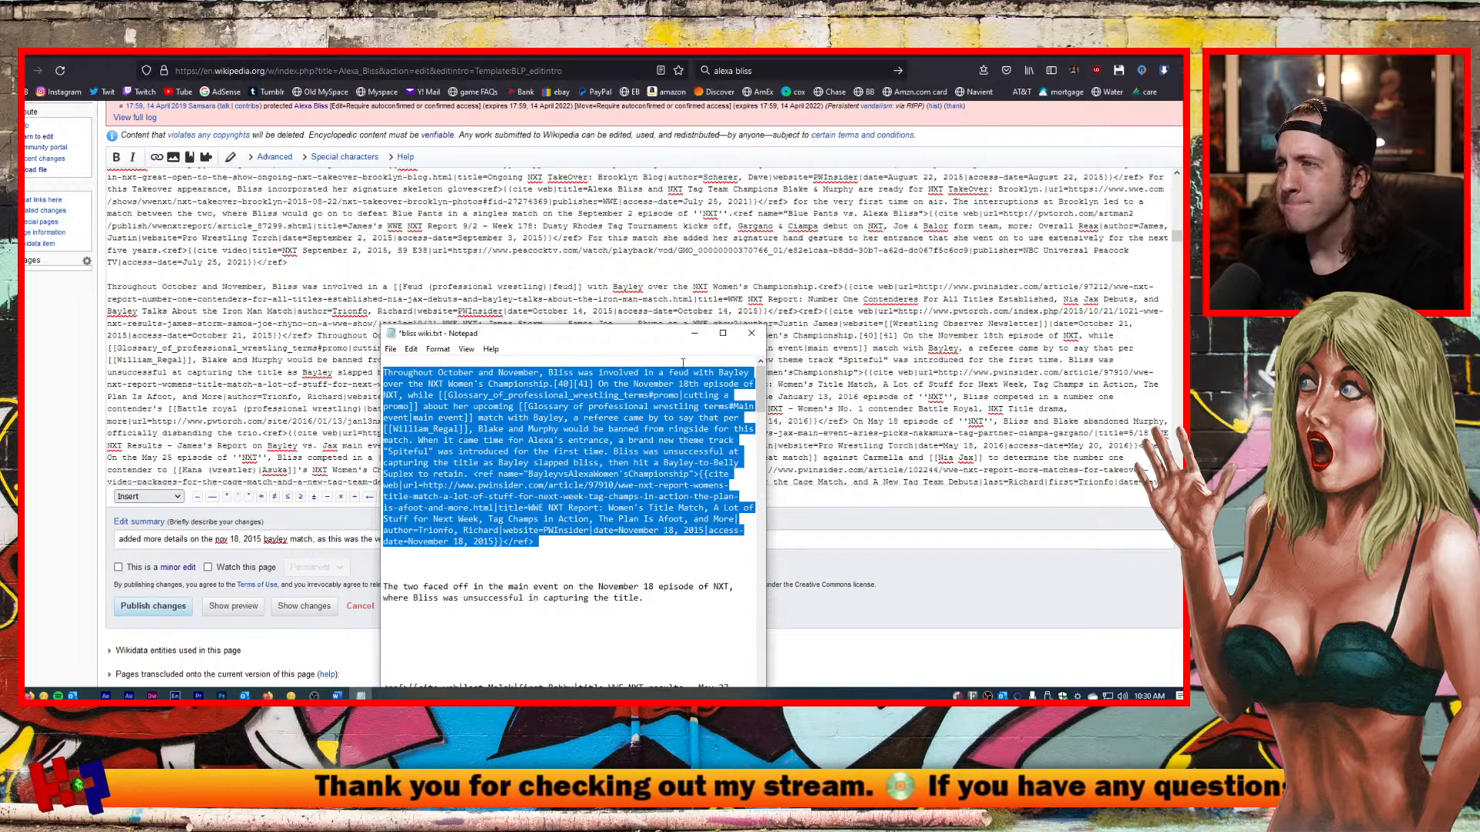
left_click(694, 333)
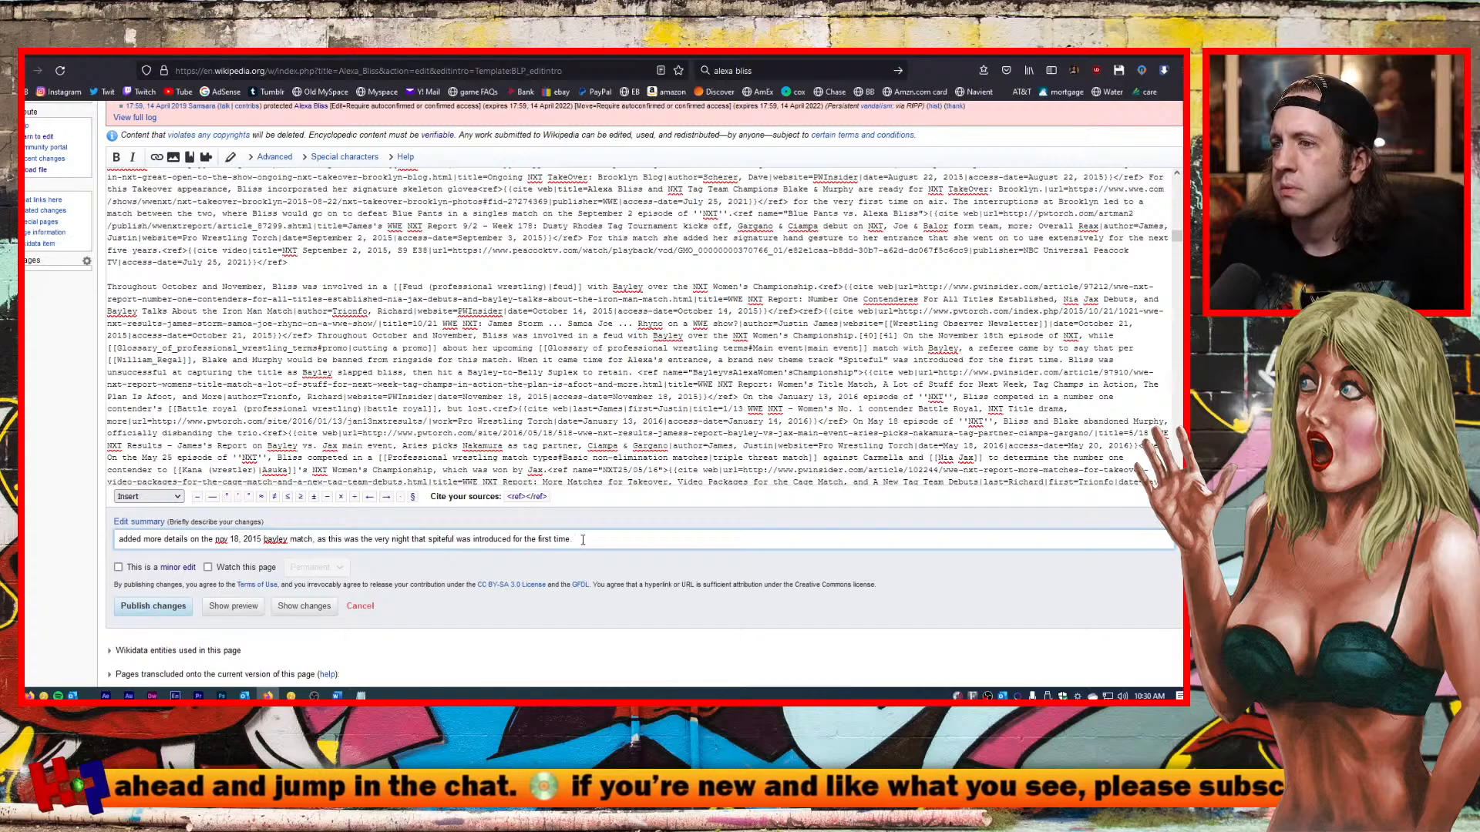
left_click(254, 609)
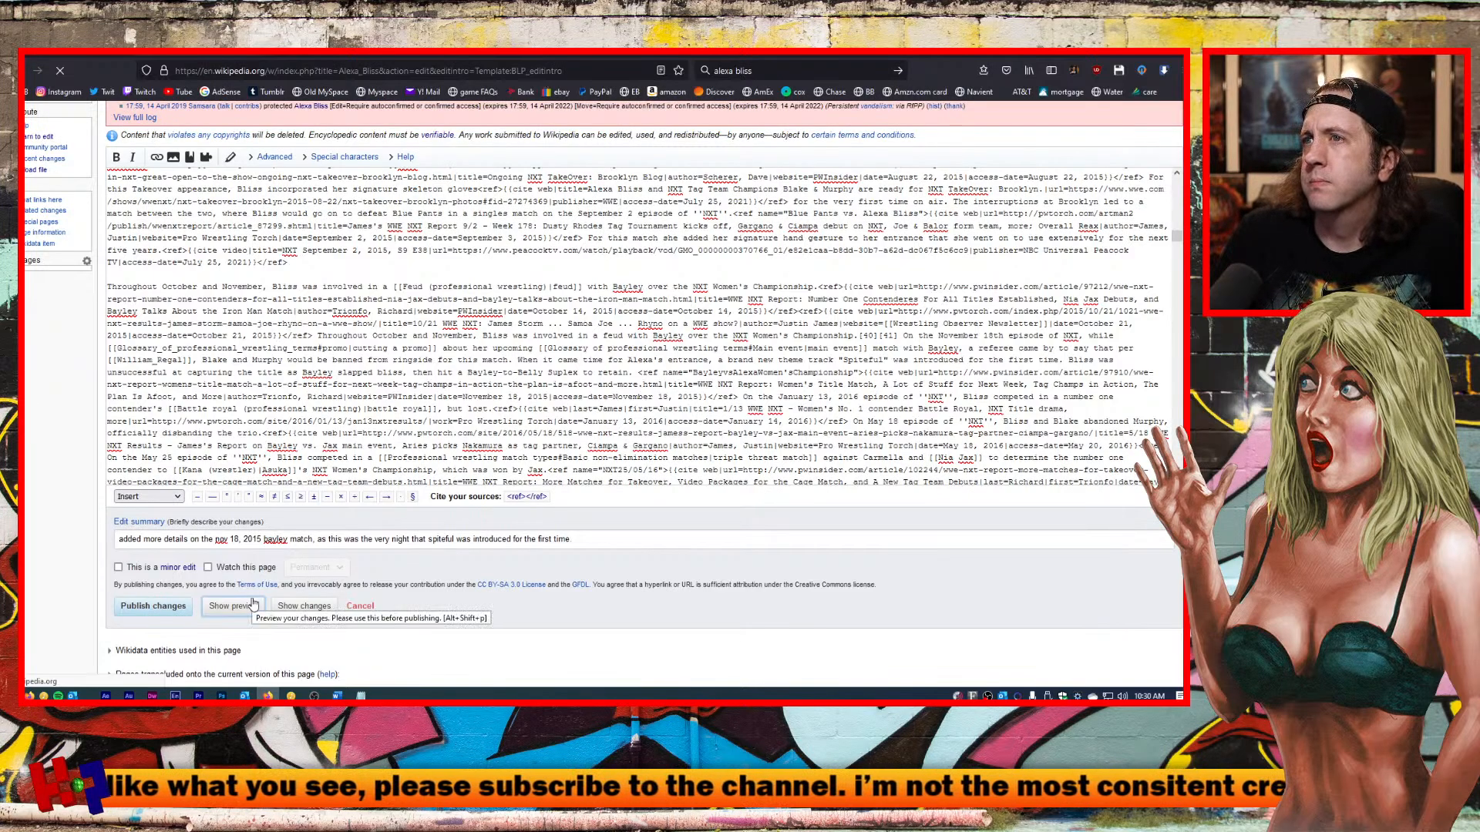
scroll(445, 575, "down", 5)
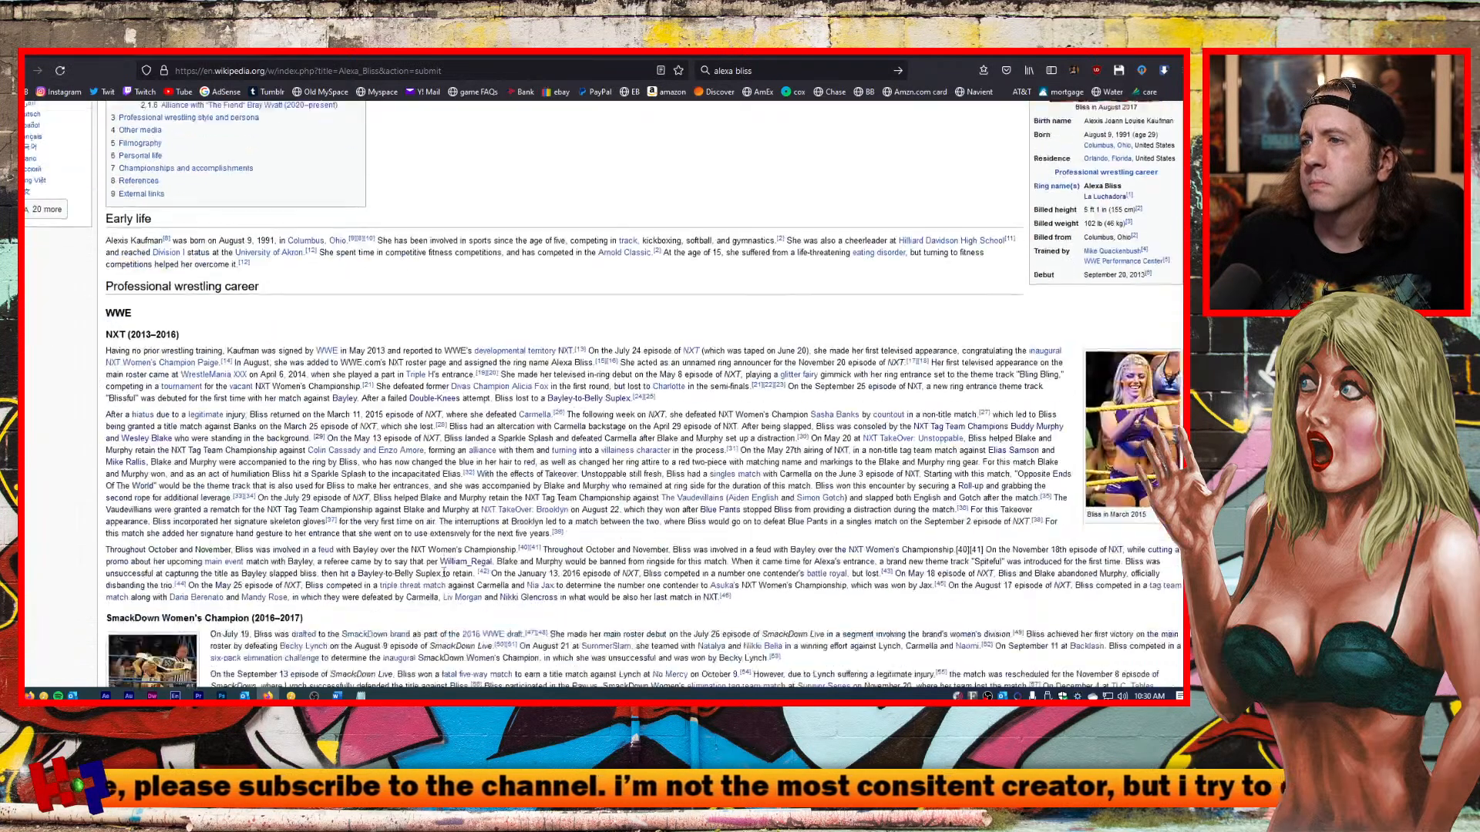
scroll(444, 575, "down", 2)
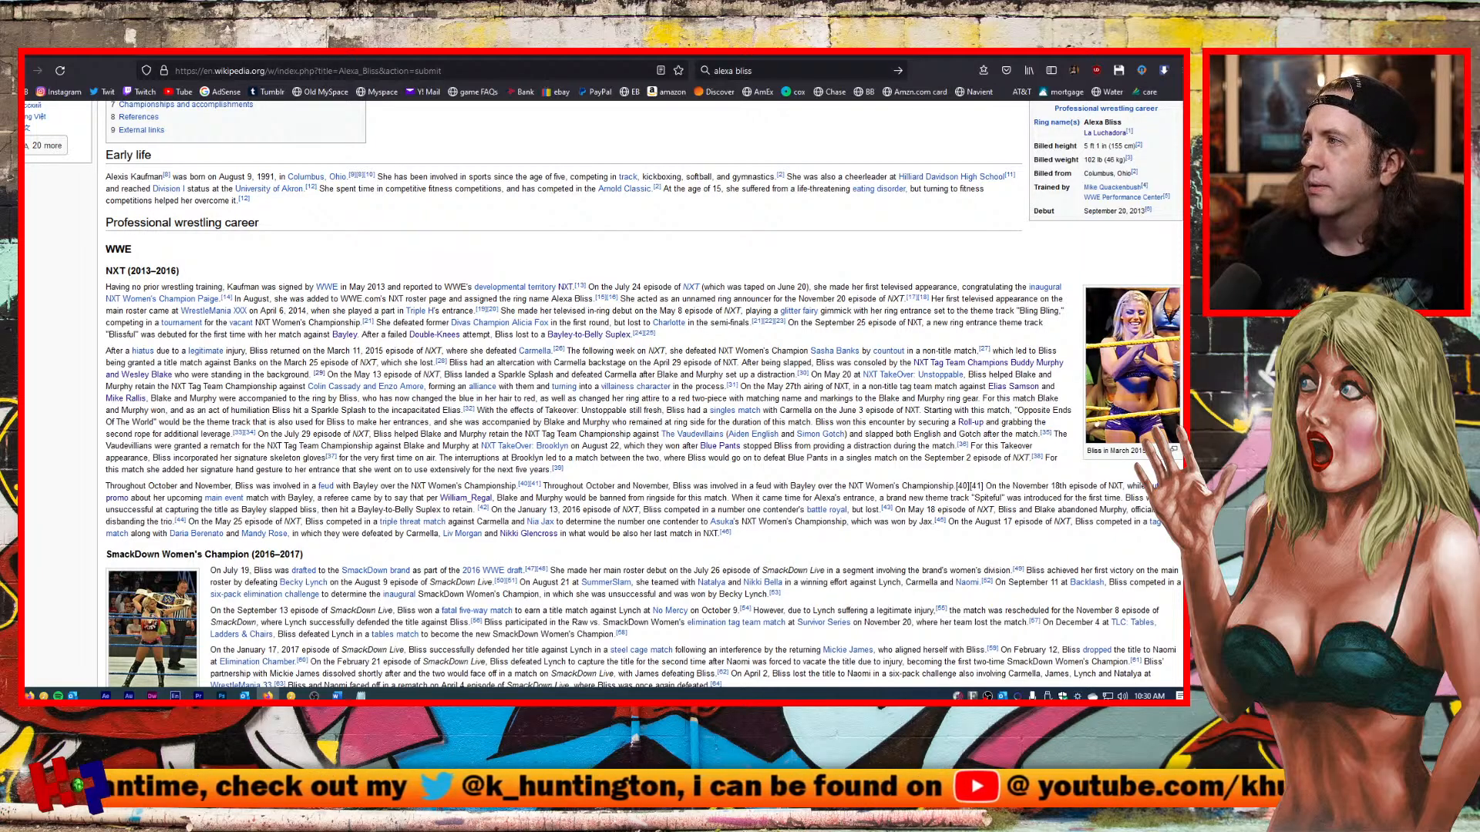
scroll(603, 394, "down", 20)
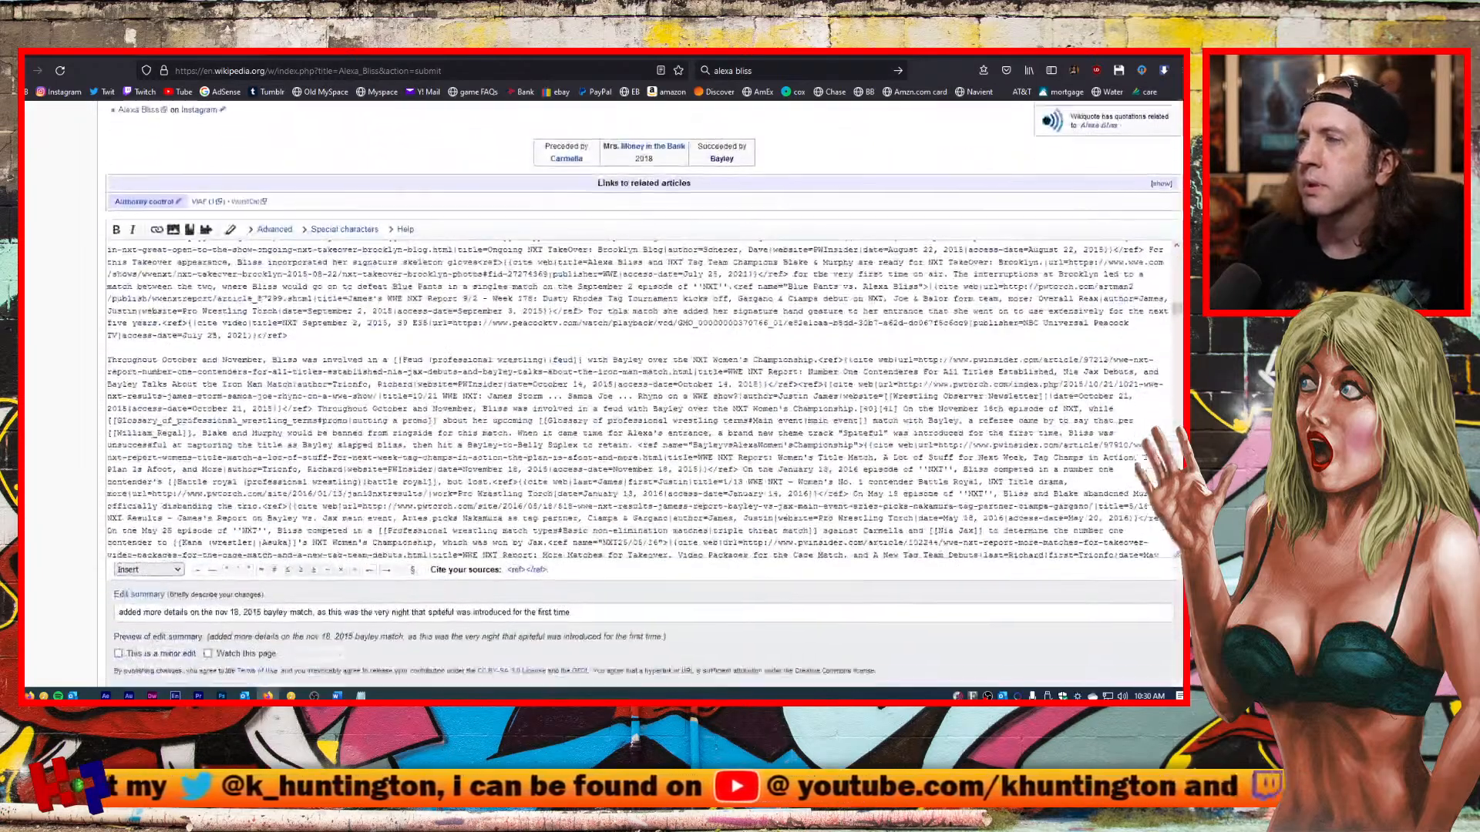
Delete the duplicated "Throughout October and November" sentence ending in "[40][41]" from the feud paragraph in the article source.
scroll(397, 347, "down", 2)
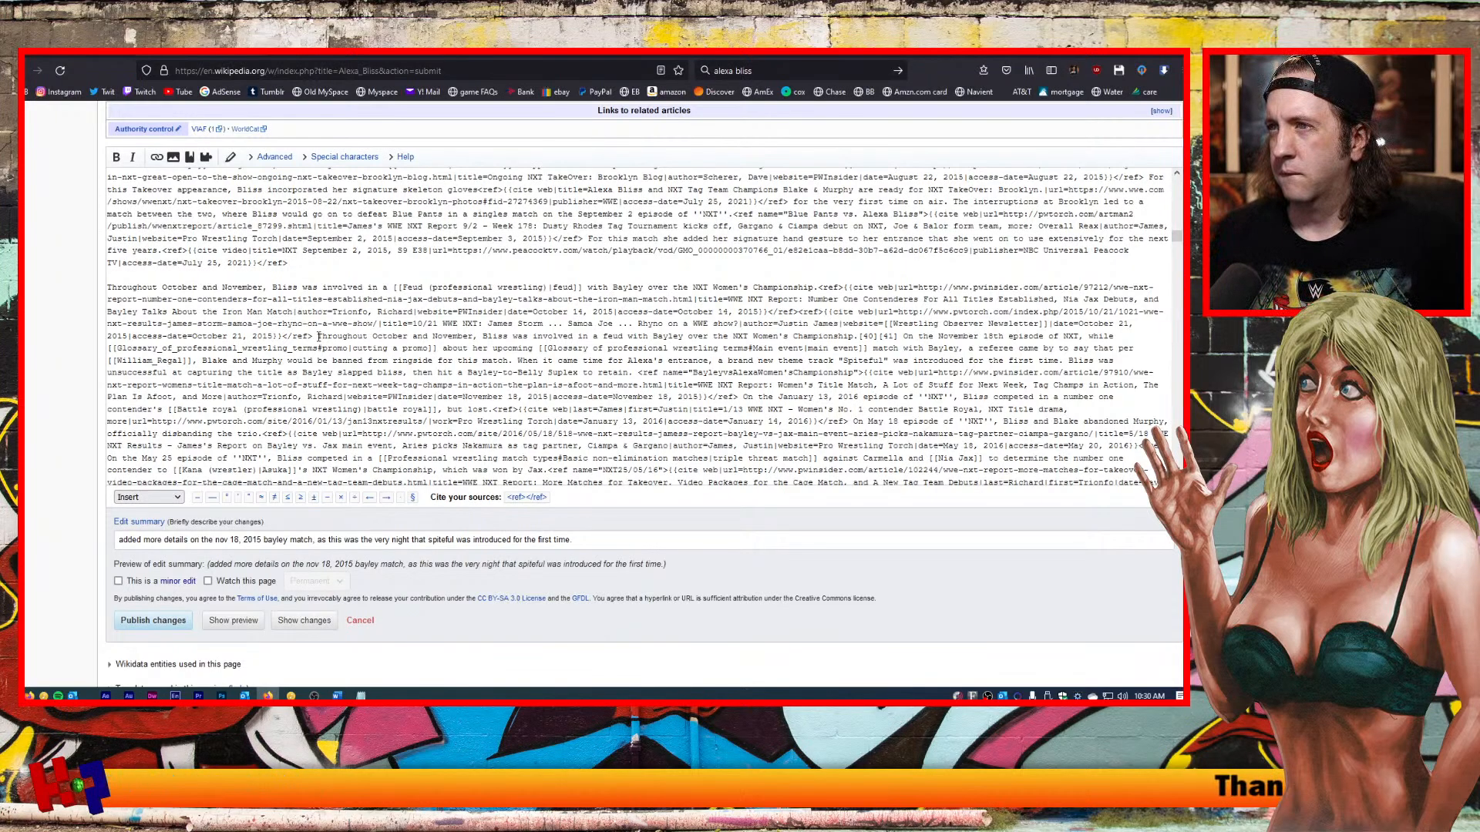
left_click_drag(318, 337, 904, 337)
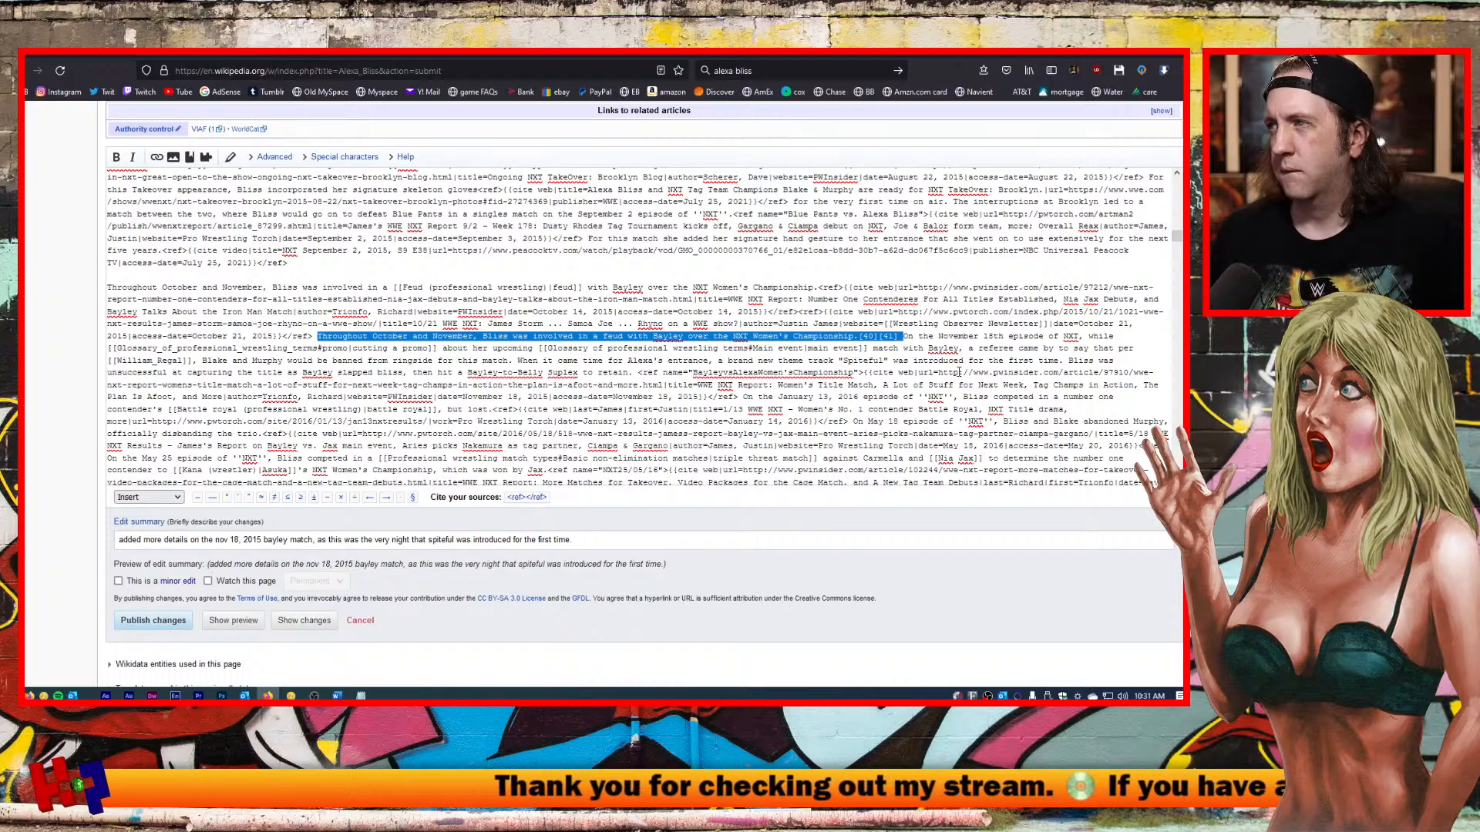
key("BackSpace")
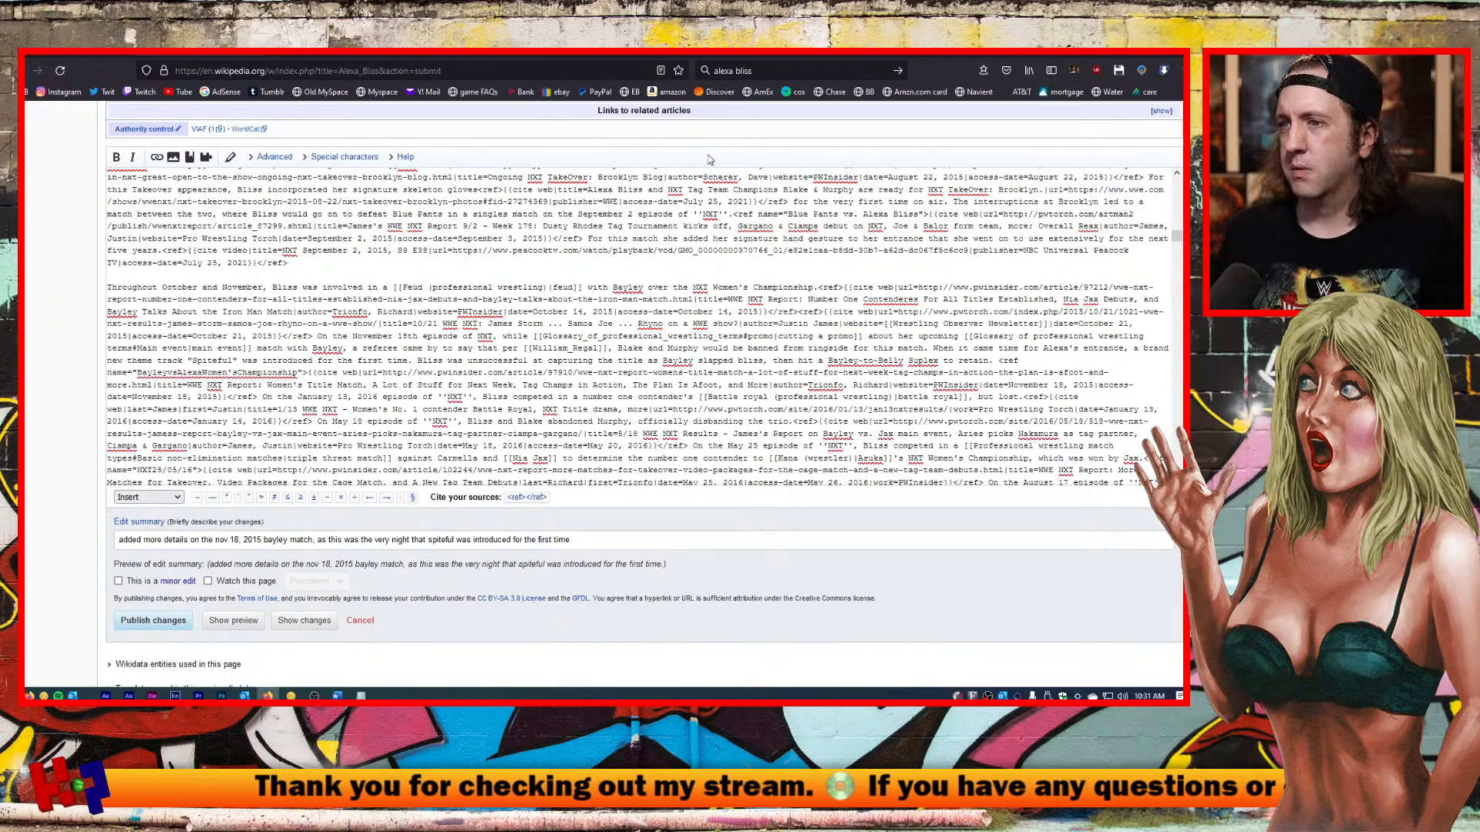
Preview the article and check the October and November feud paragraph in the NXT (2013–2016) section.
left_click(235, 622)
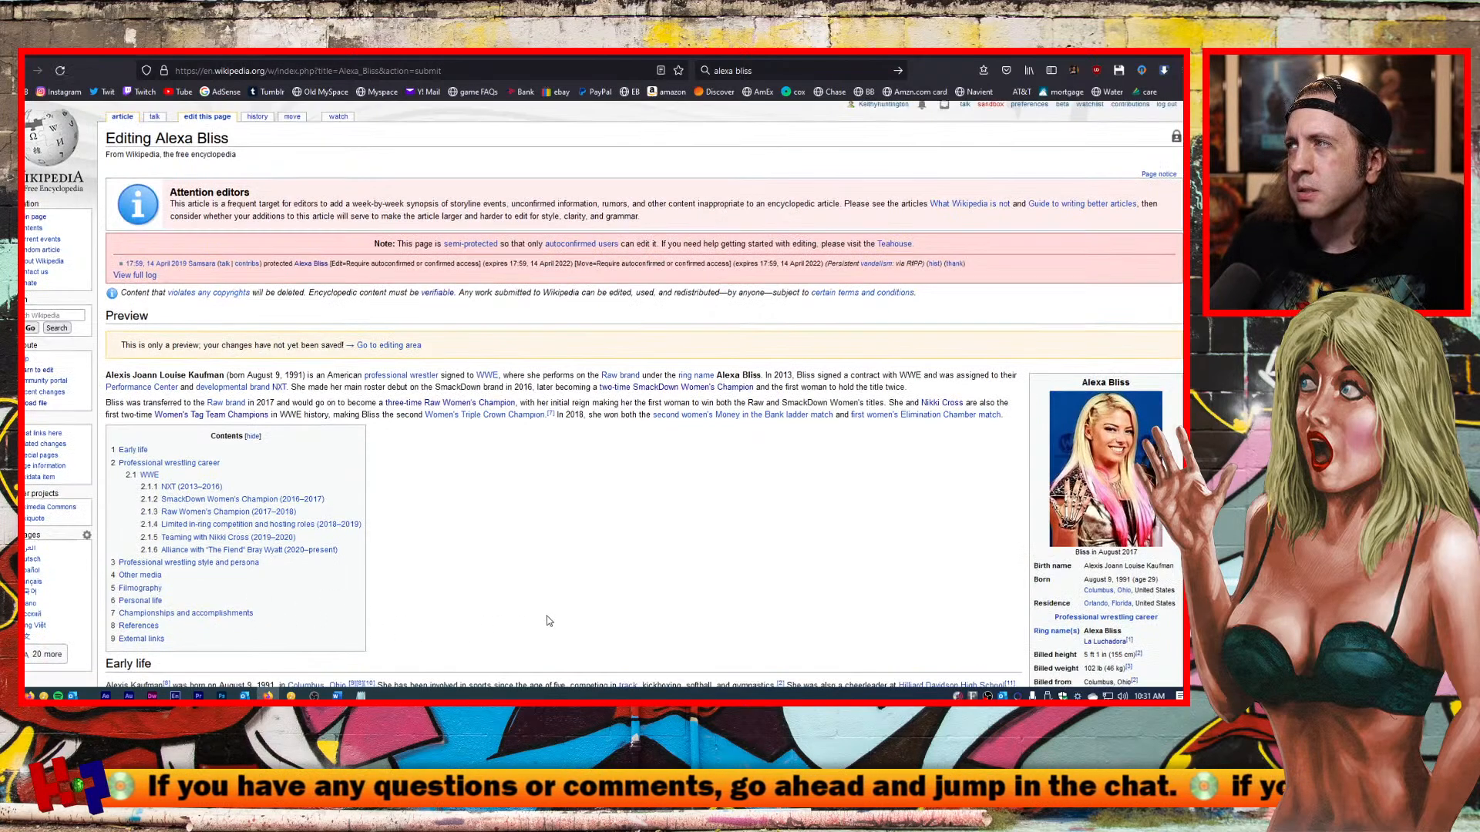
scroll(547, 616, "down", 3)
scroll(548, 616, "down", 3)
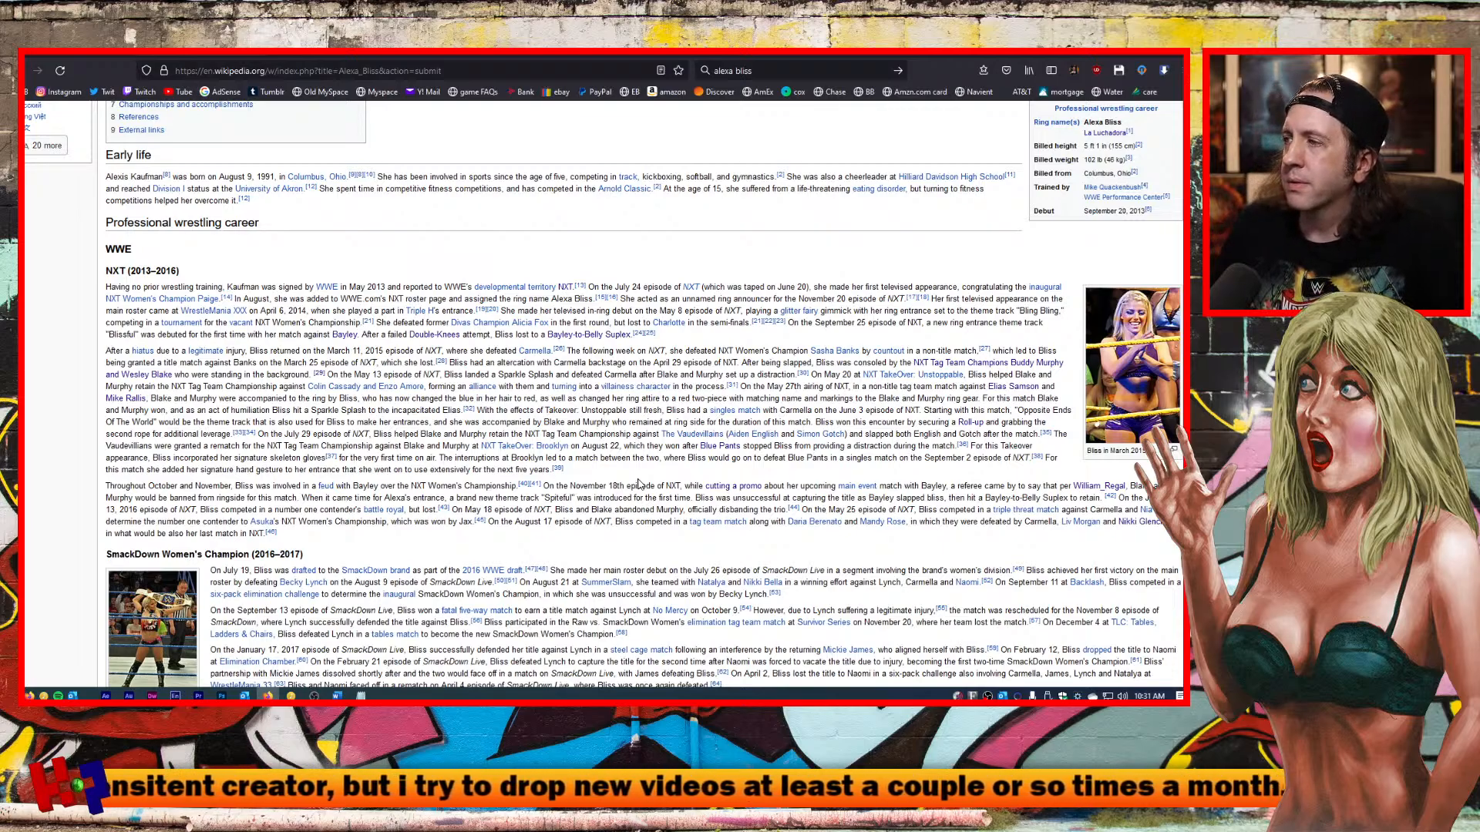
Add "William Regal" as the piped display text of the William_Regal link in the article source.
scroll(638, 484, "down", 20)
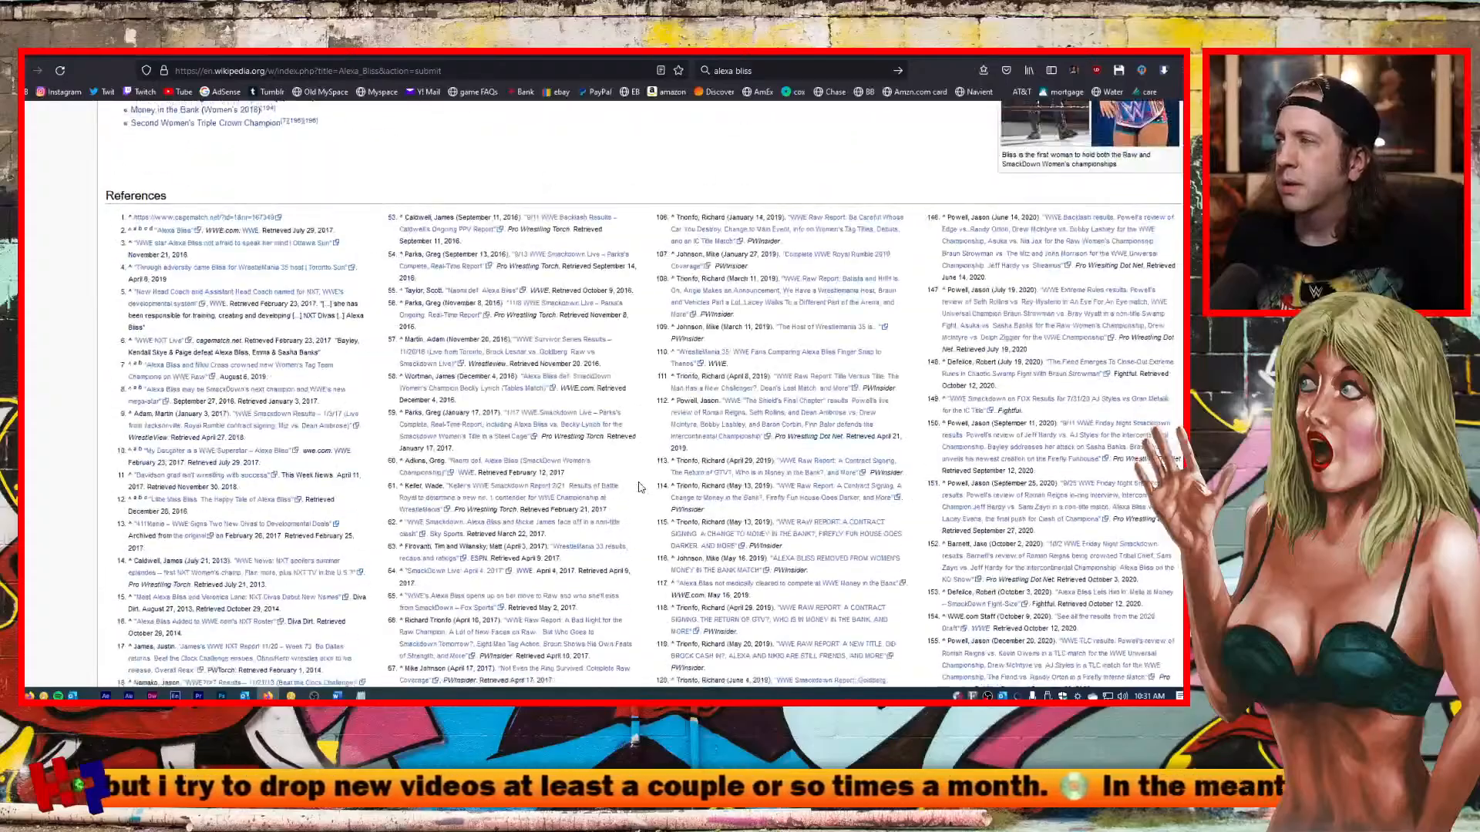
scroll(638, 488, "down", 20)
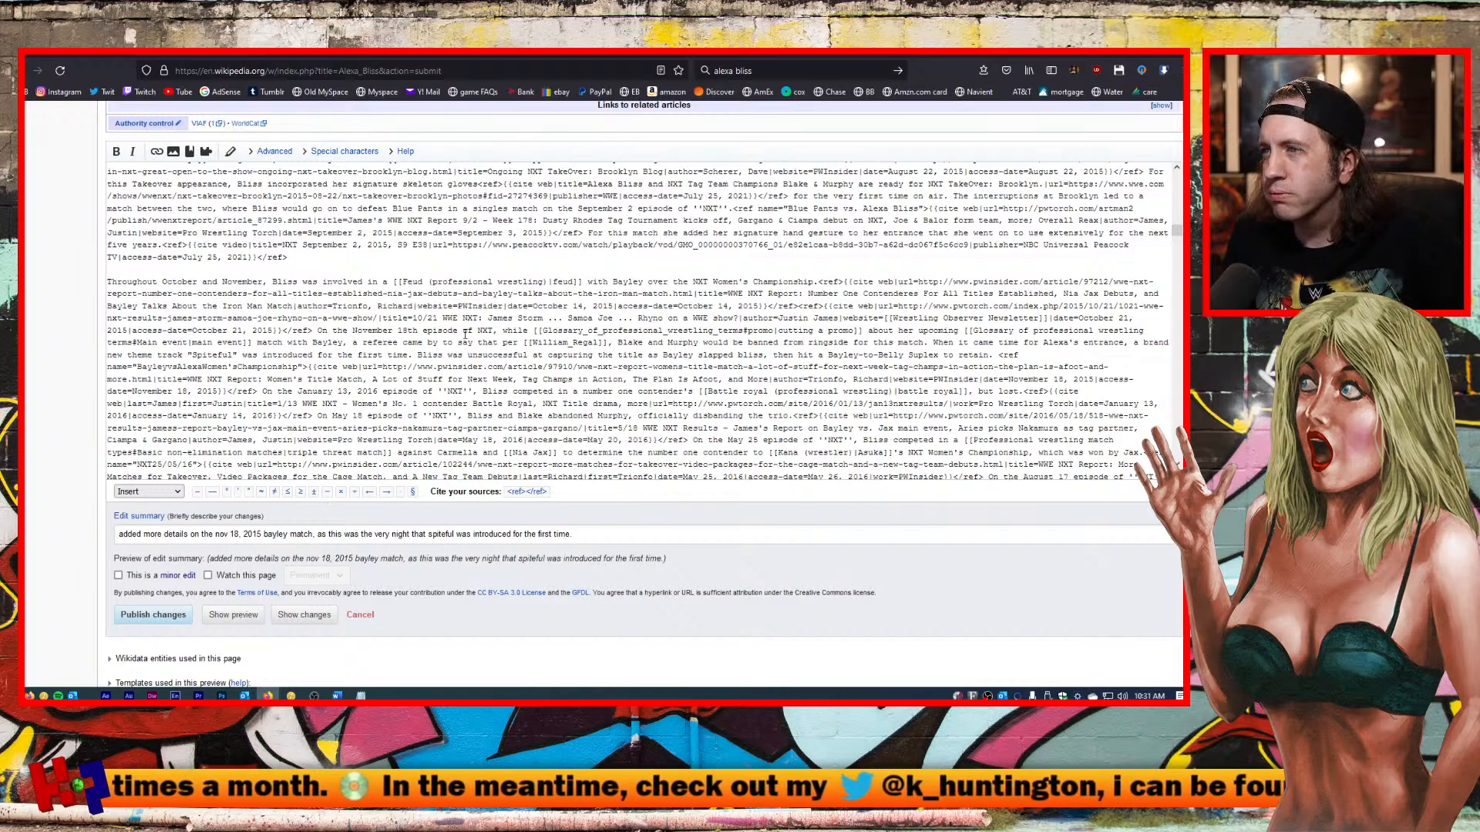
left_click(569, 344)
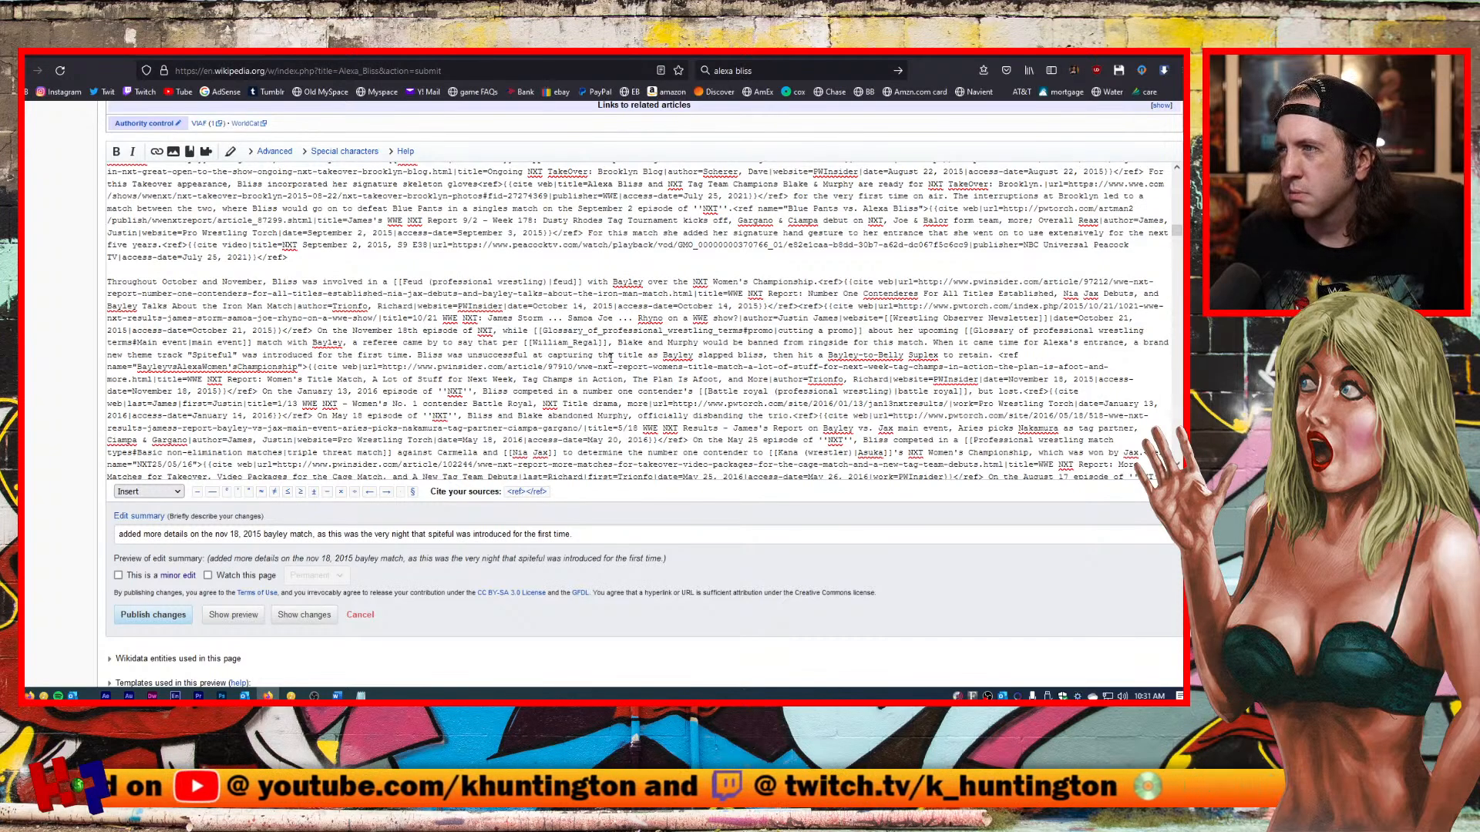
type("|")
type("William R")
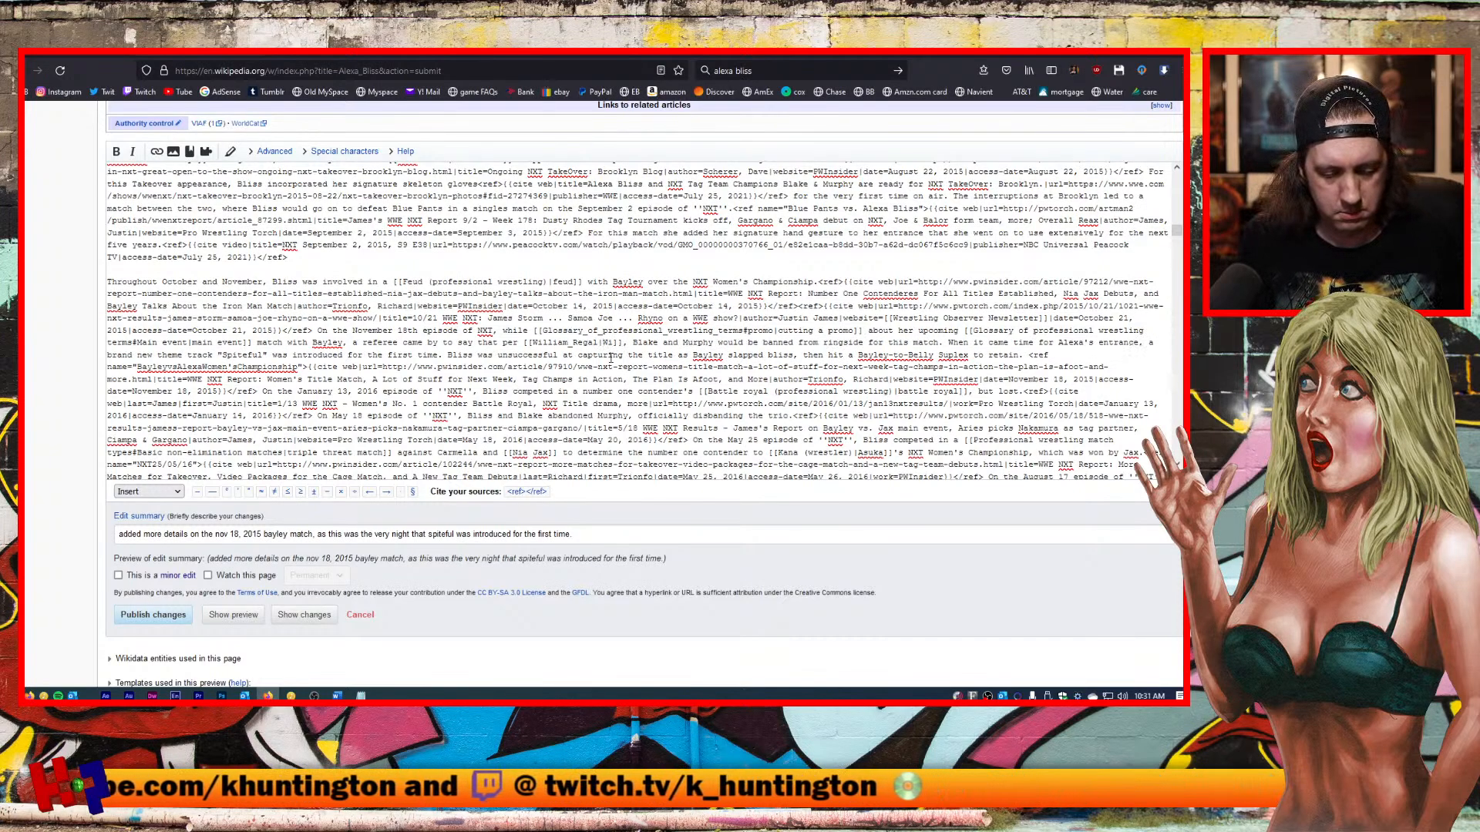
type("egal")
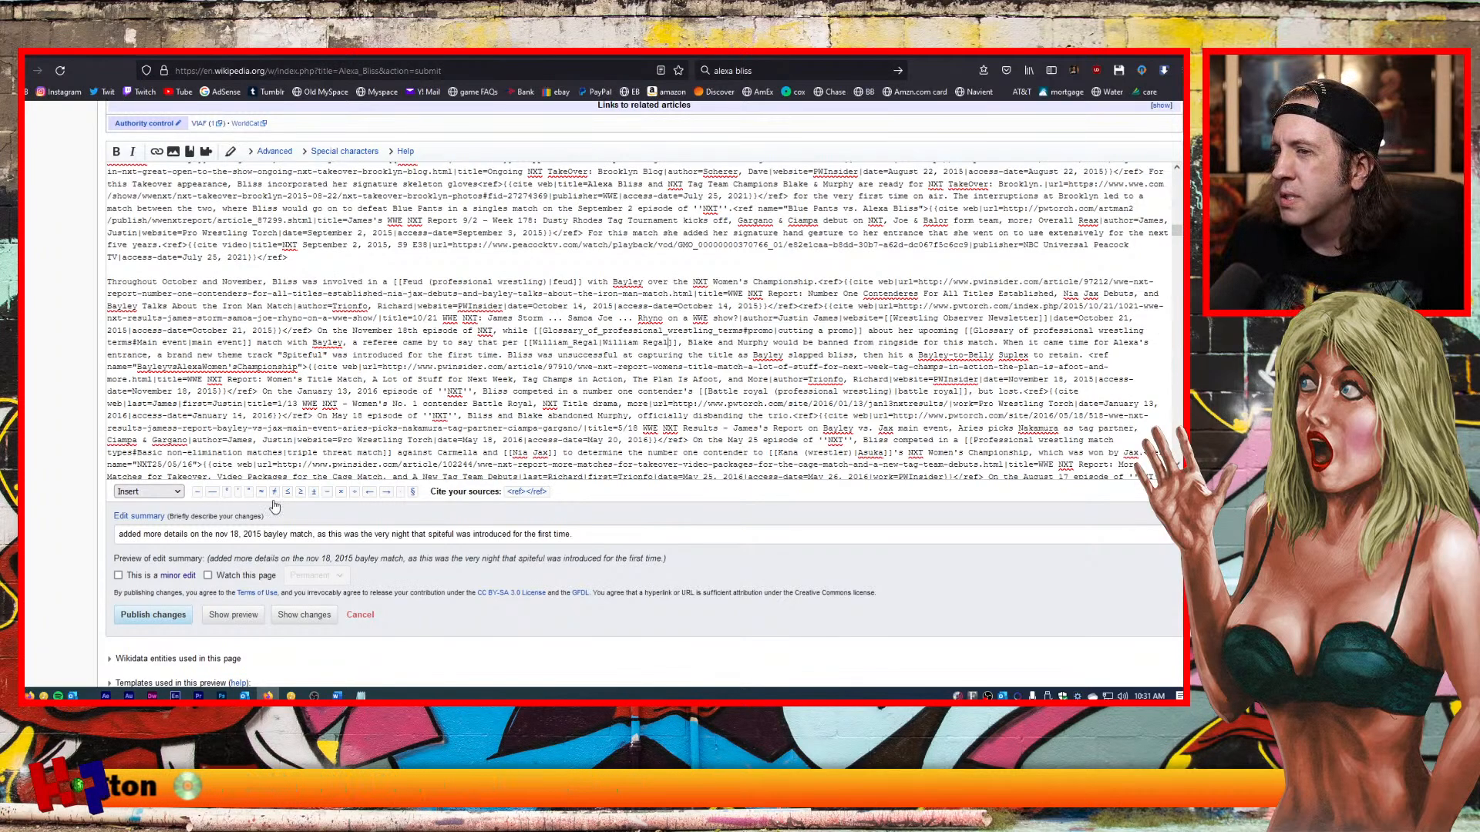
Preview the article again and inspect how the William Regal link reads in the Bayley match paragraph.
left_click(235, 617)
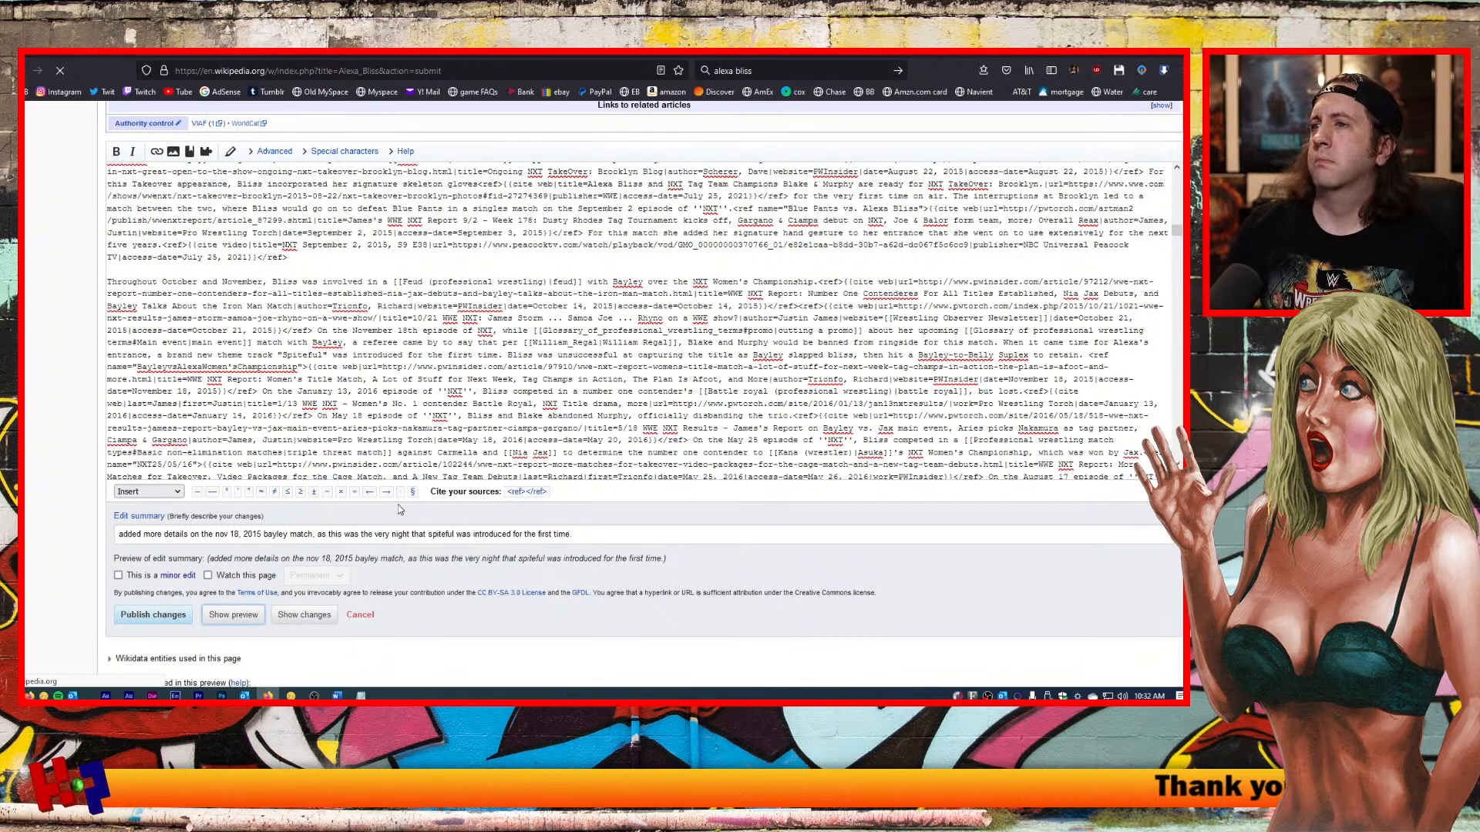
scroll(553, 516, "down", 5)
scroll(554, 516, "down", 3)
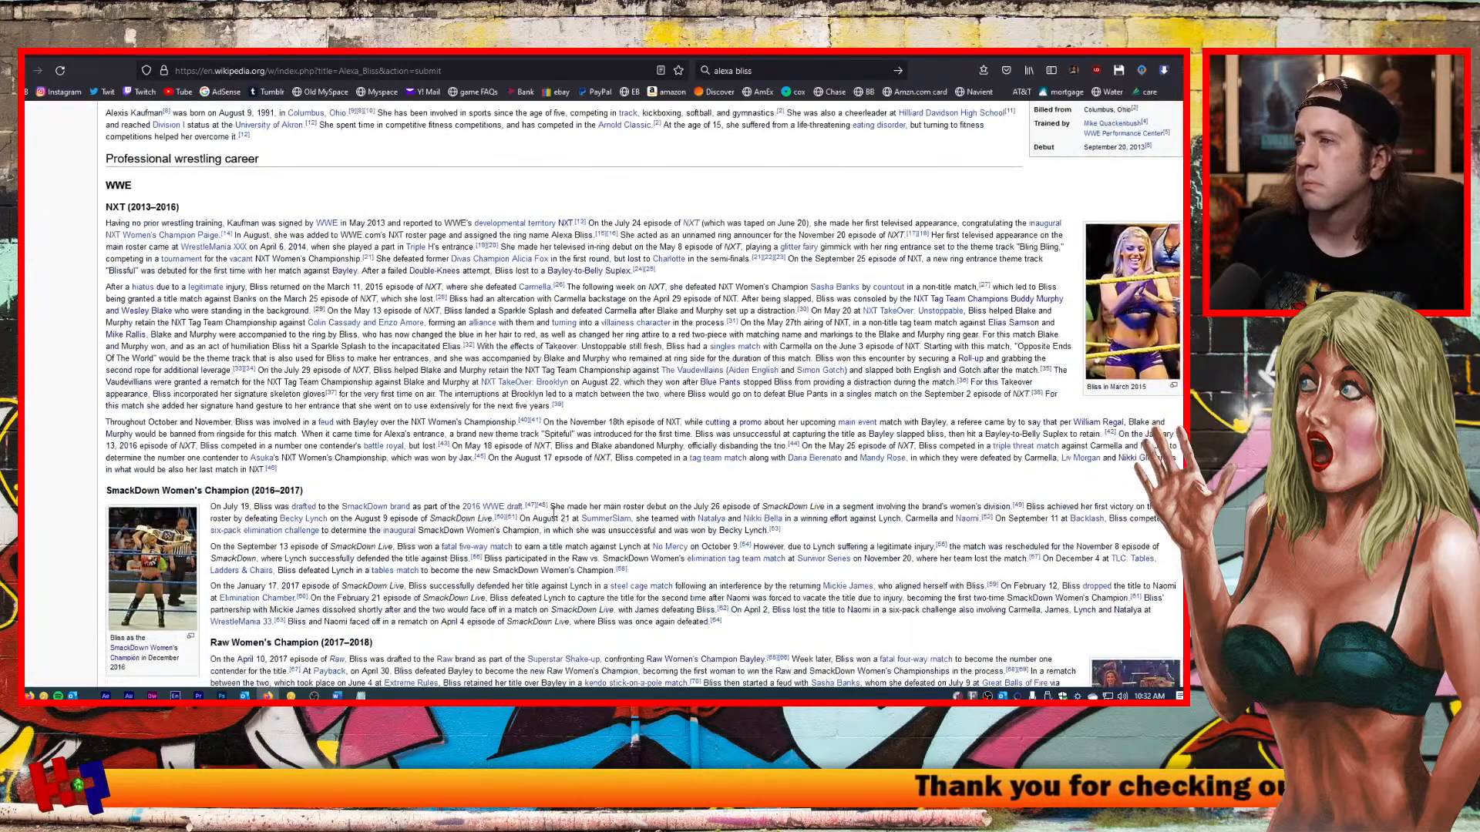
scroll(760, 500, "up", 1)
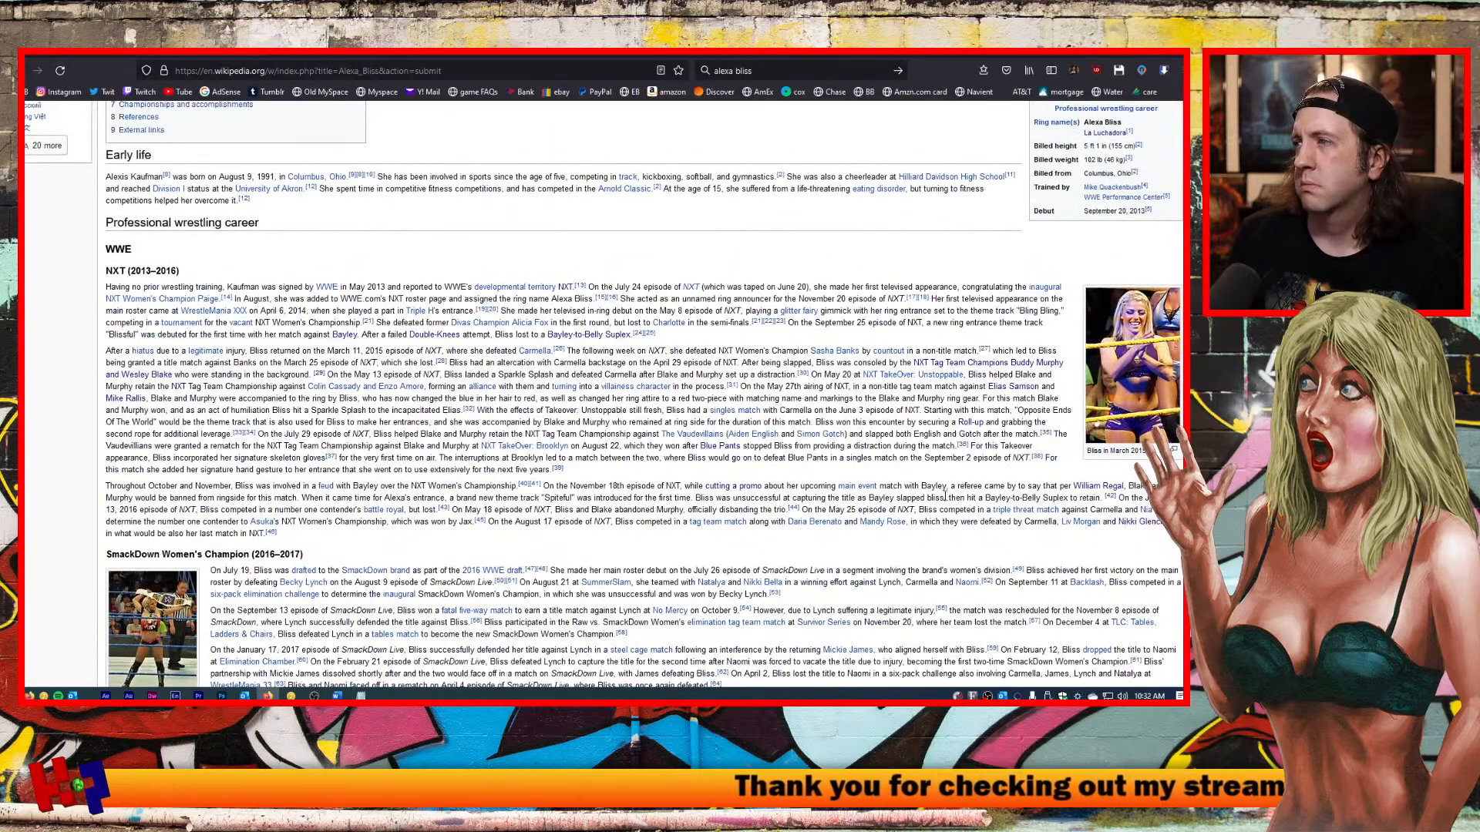
Check the destinations of the "William Regal" and "cutting a promo" links in new tabs, returning to the preview after each.
right_click(1087, 486)
left_click(1096, 273)
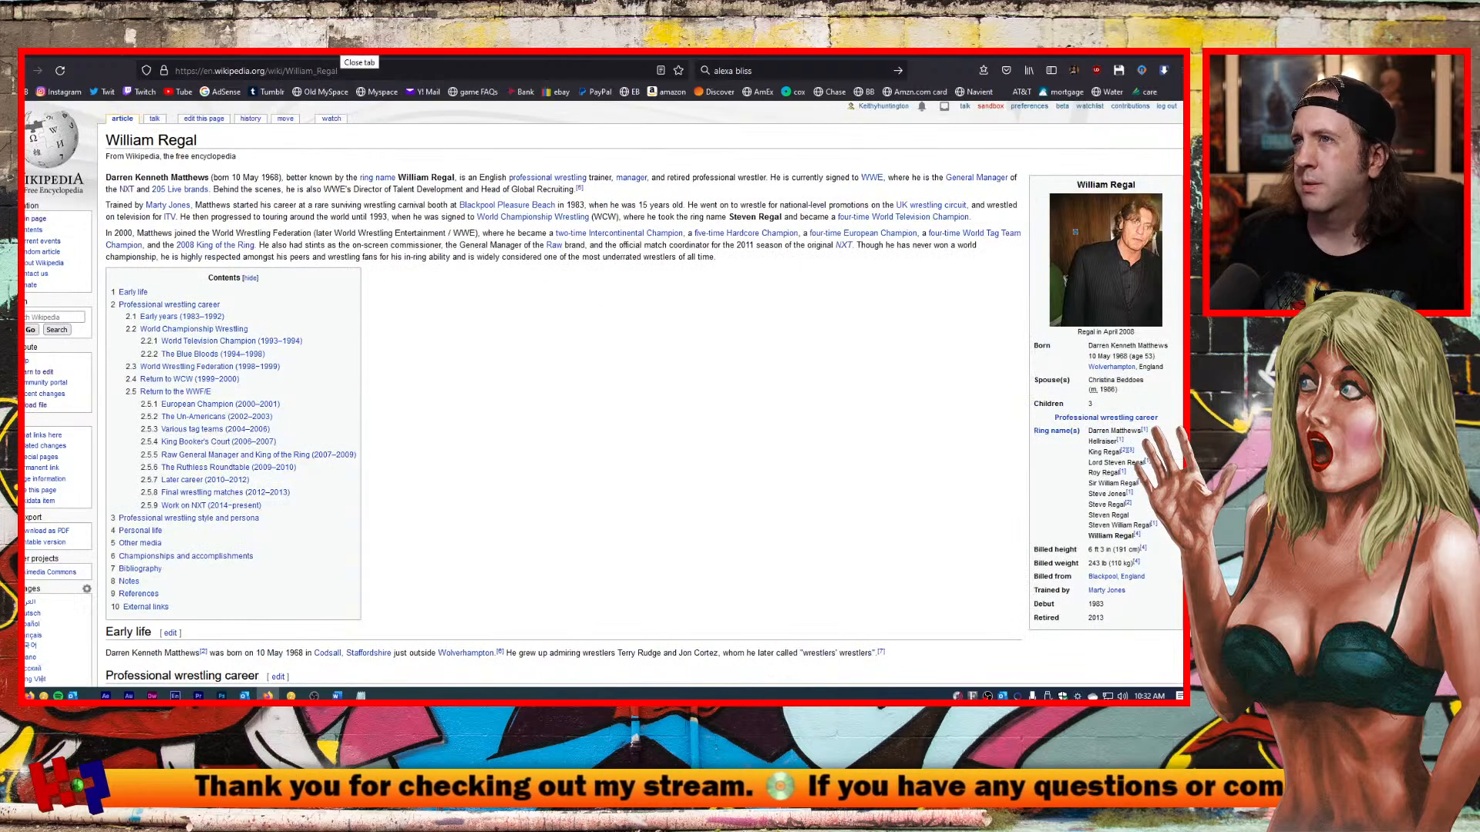
key("ctrl+w")
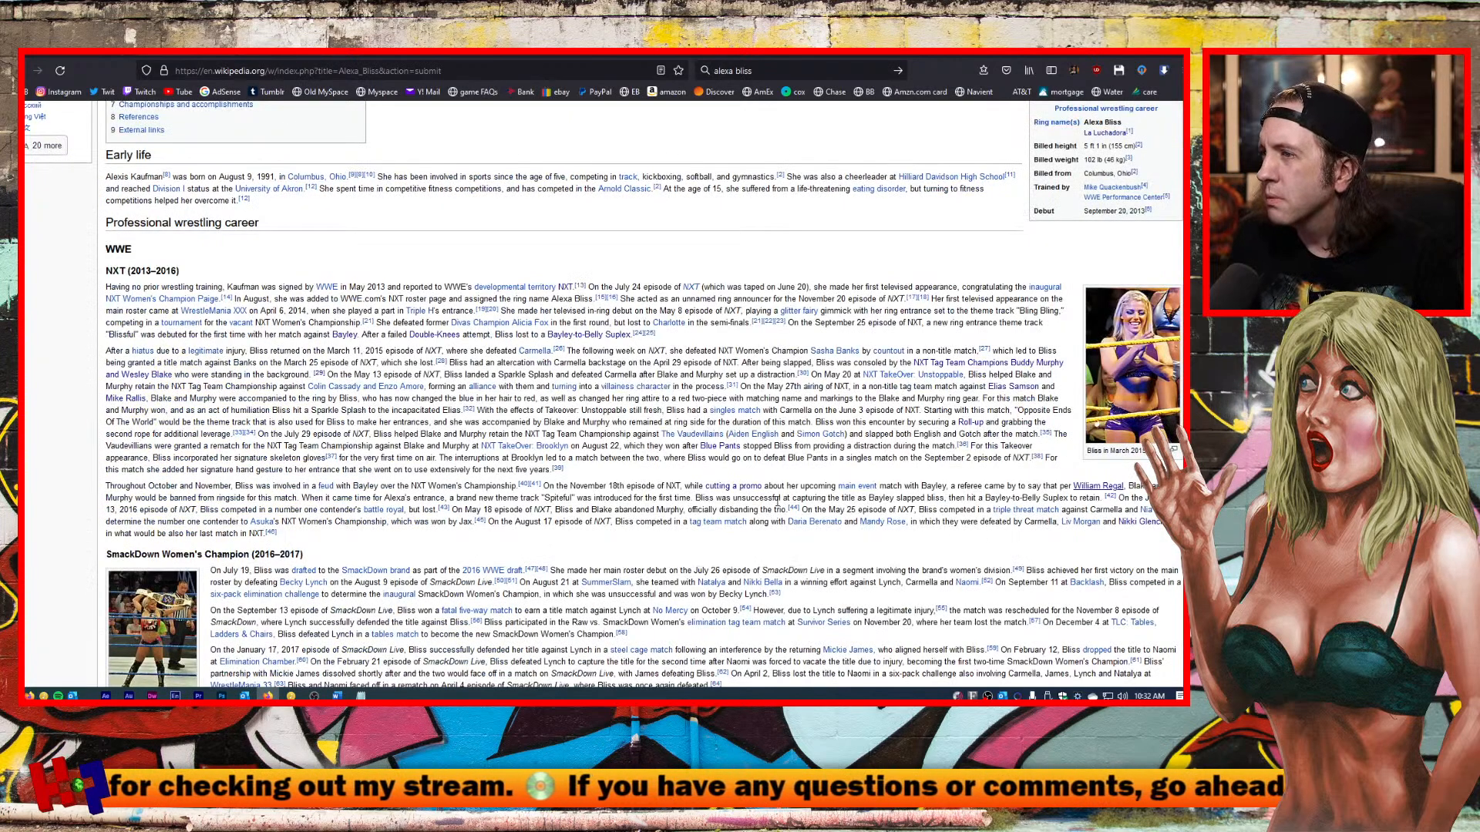
right_click(752, 488)
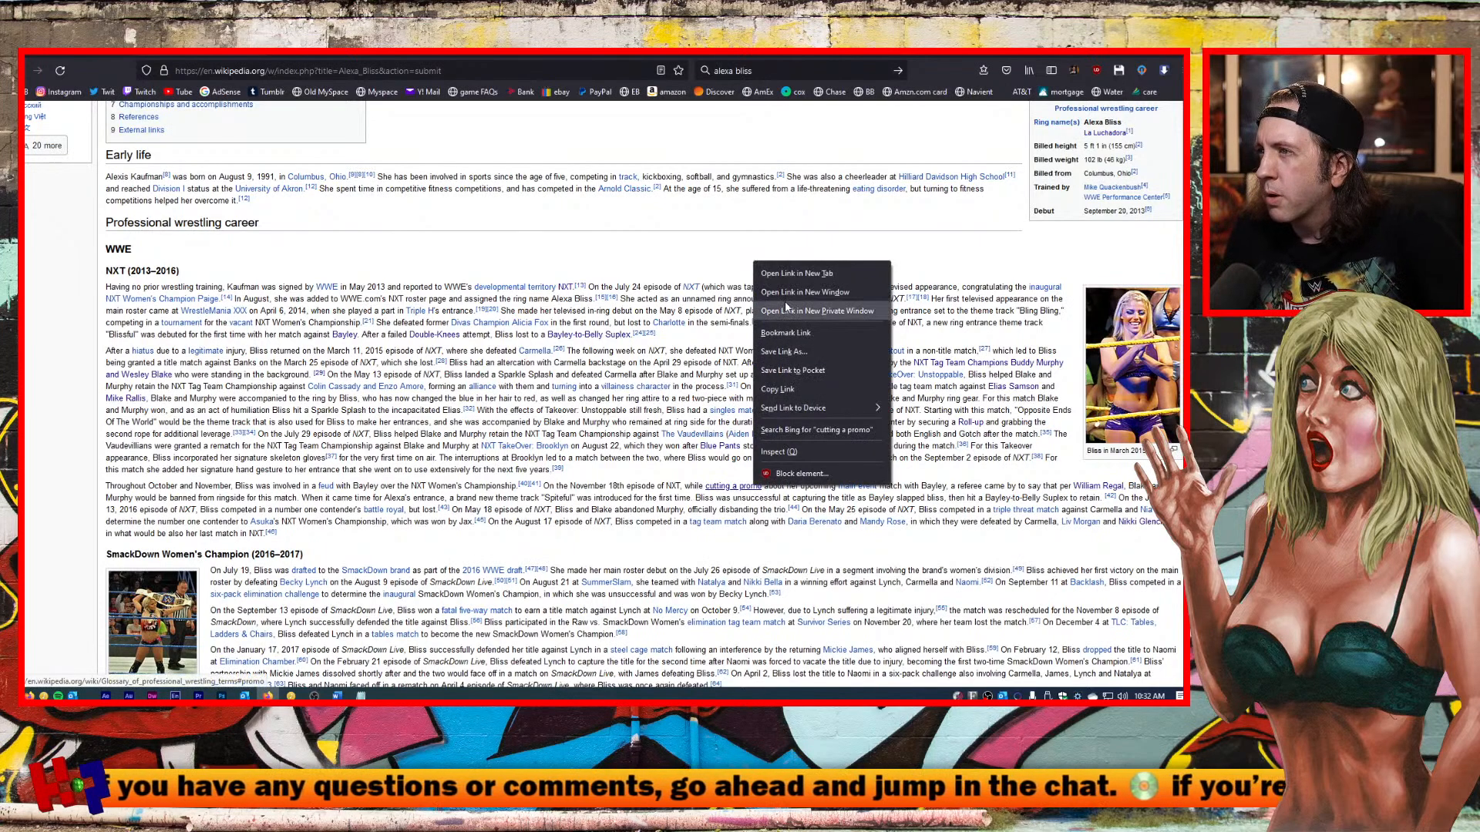
left_click(848, 272)
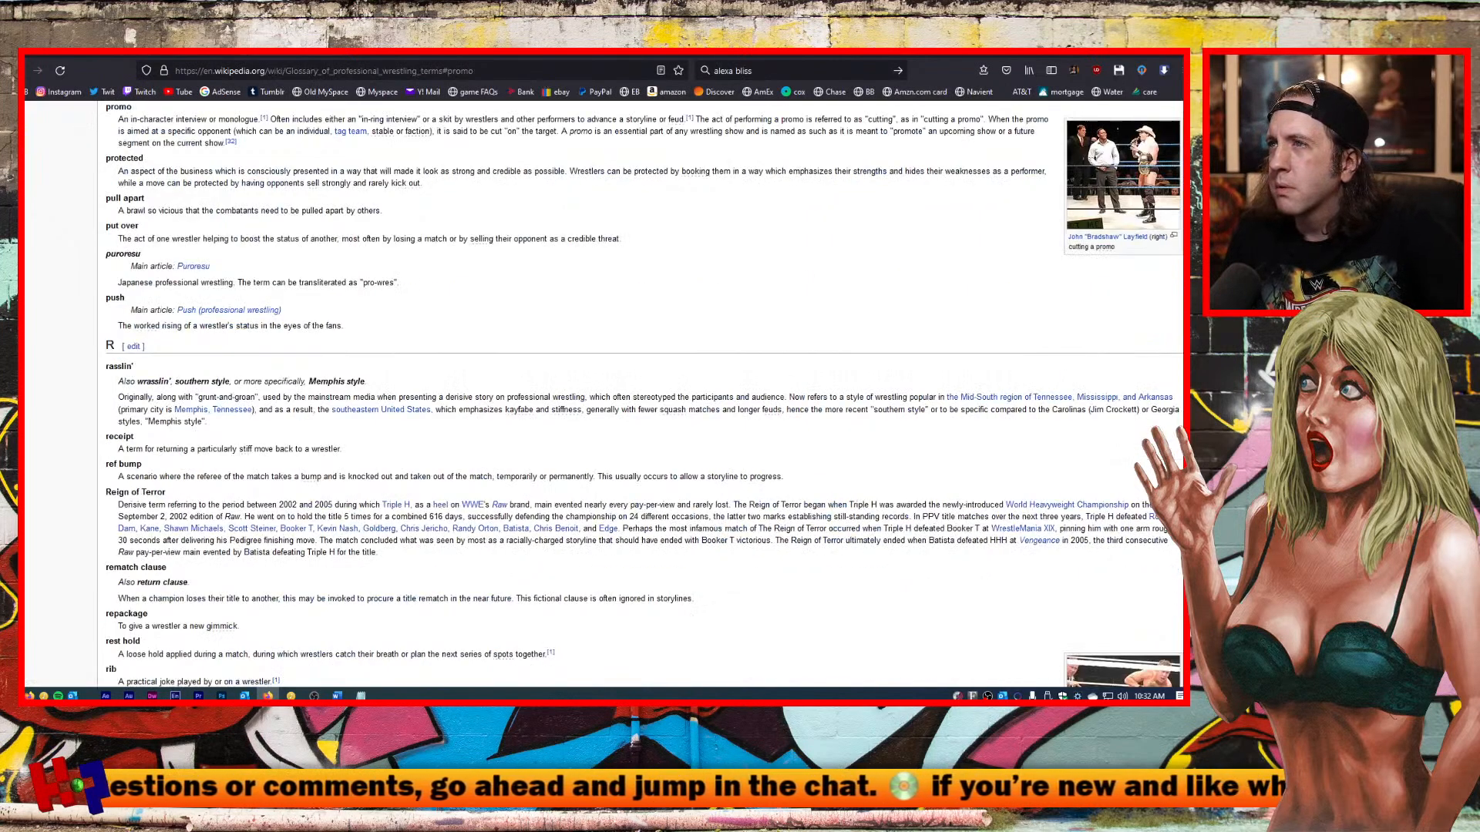
key("alt+Left")
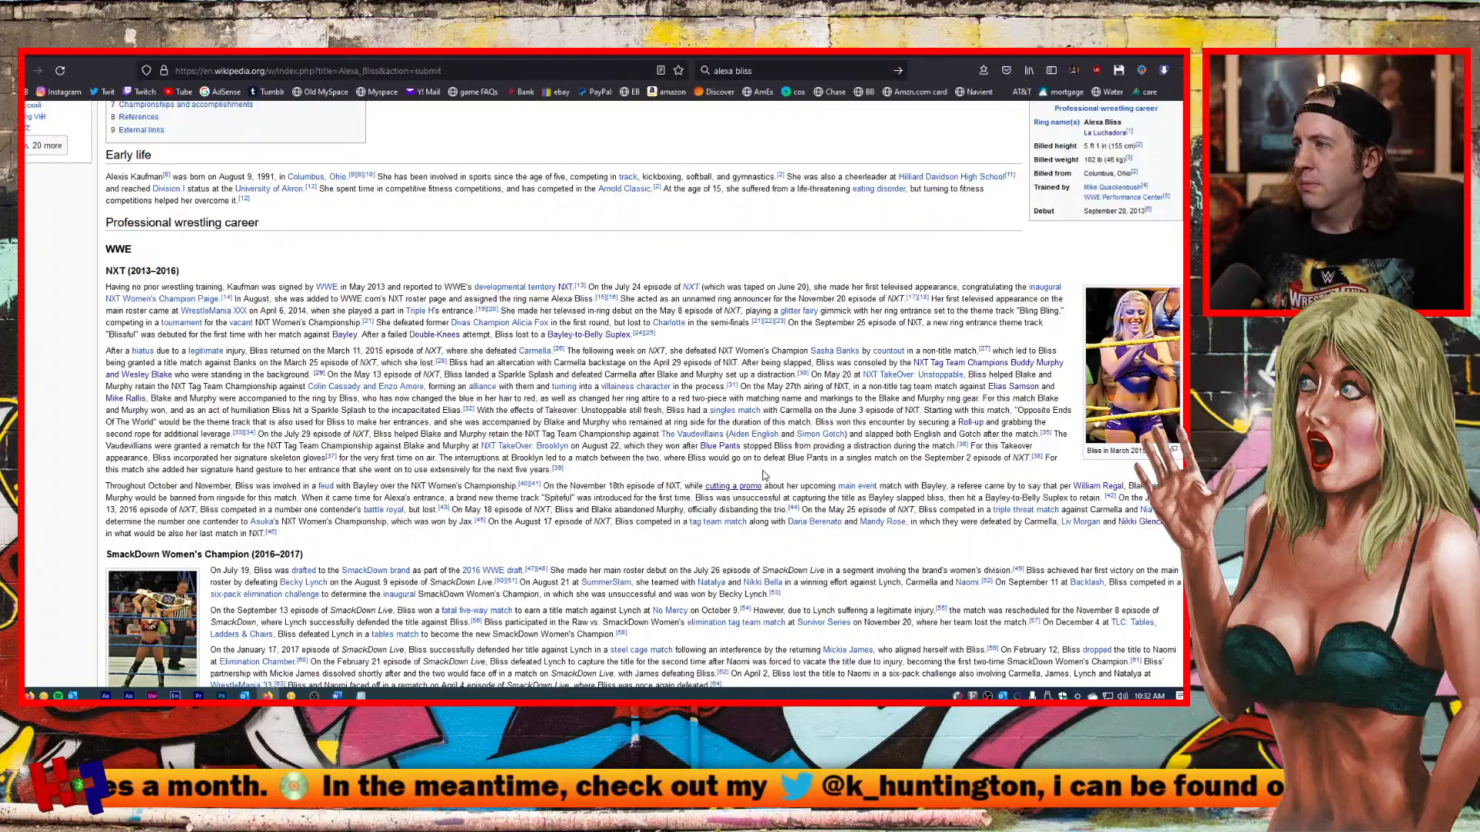
Return to the edit summary and publishing options beneath the article source.
scroll(763, 475, "down", 20)
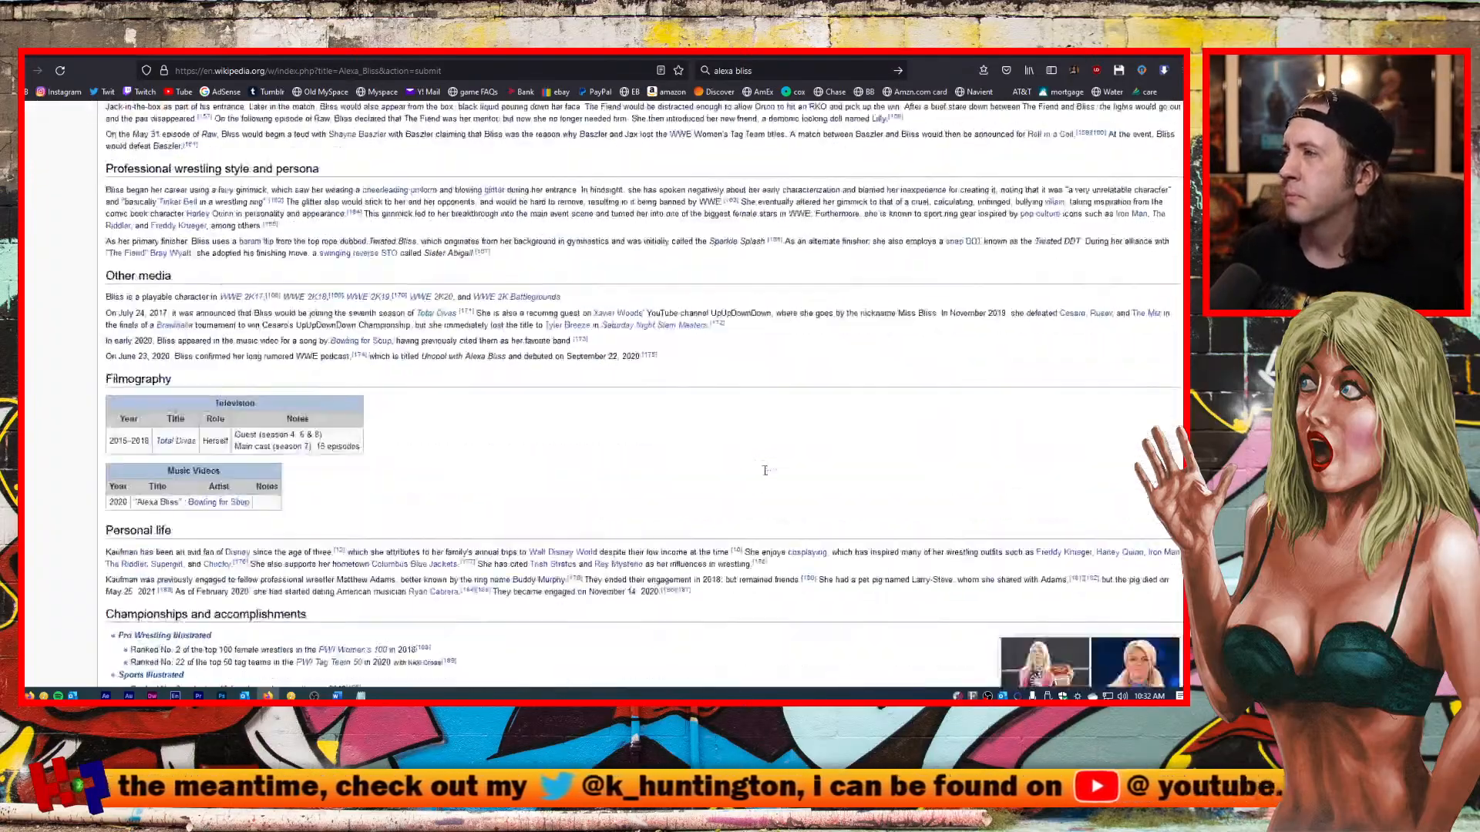
scroll(765, 471, "down", 20)
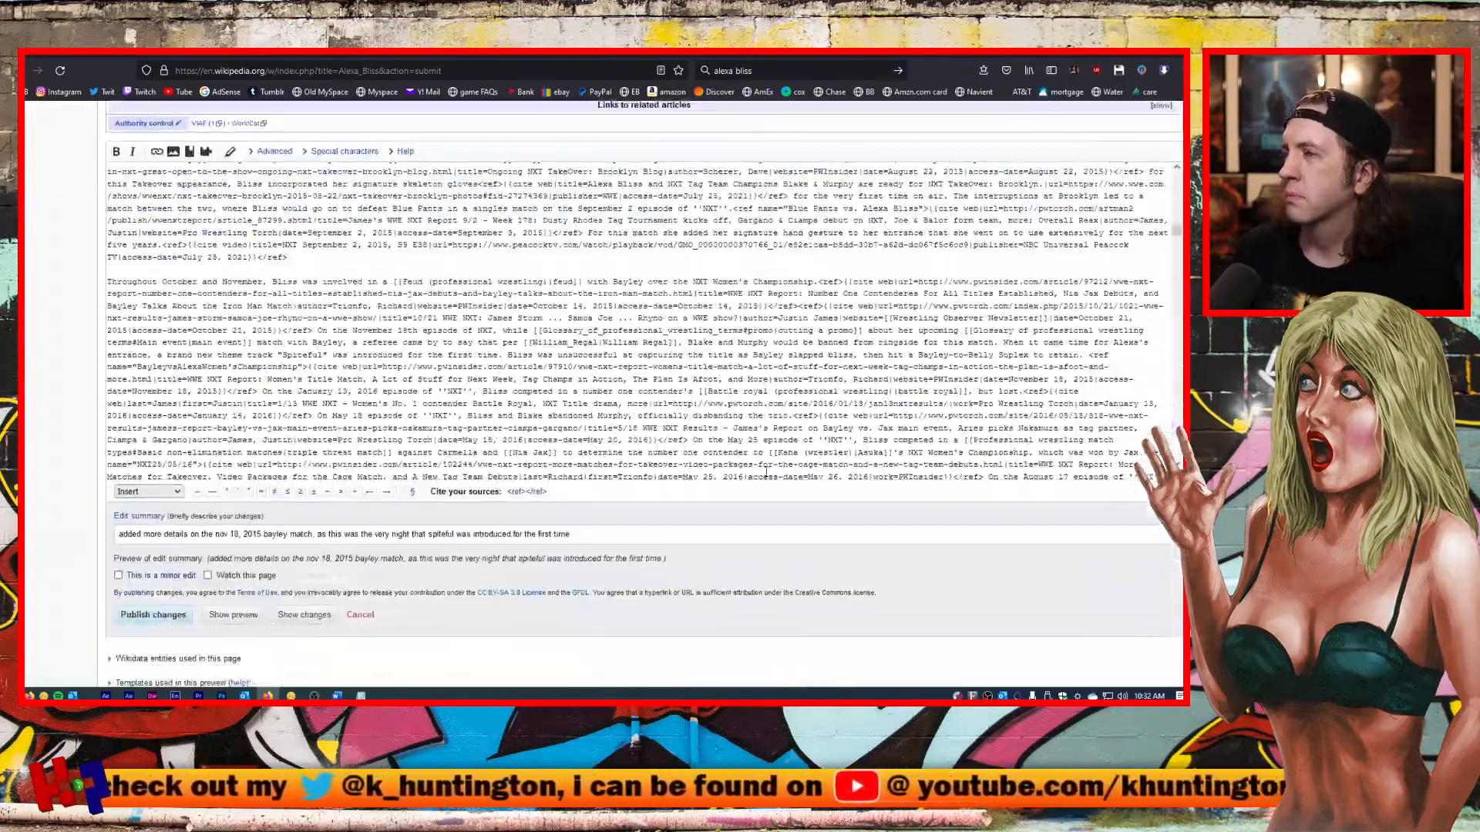
scroll(765, 475, "down", 3)
scroll(656, 501, "up", 1)
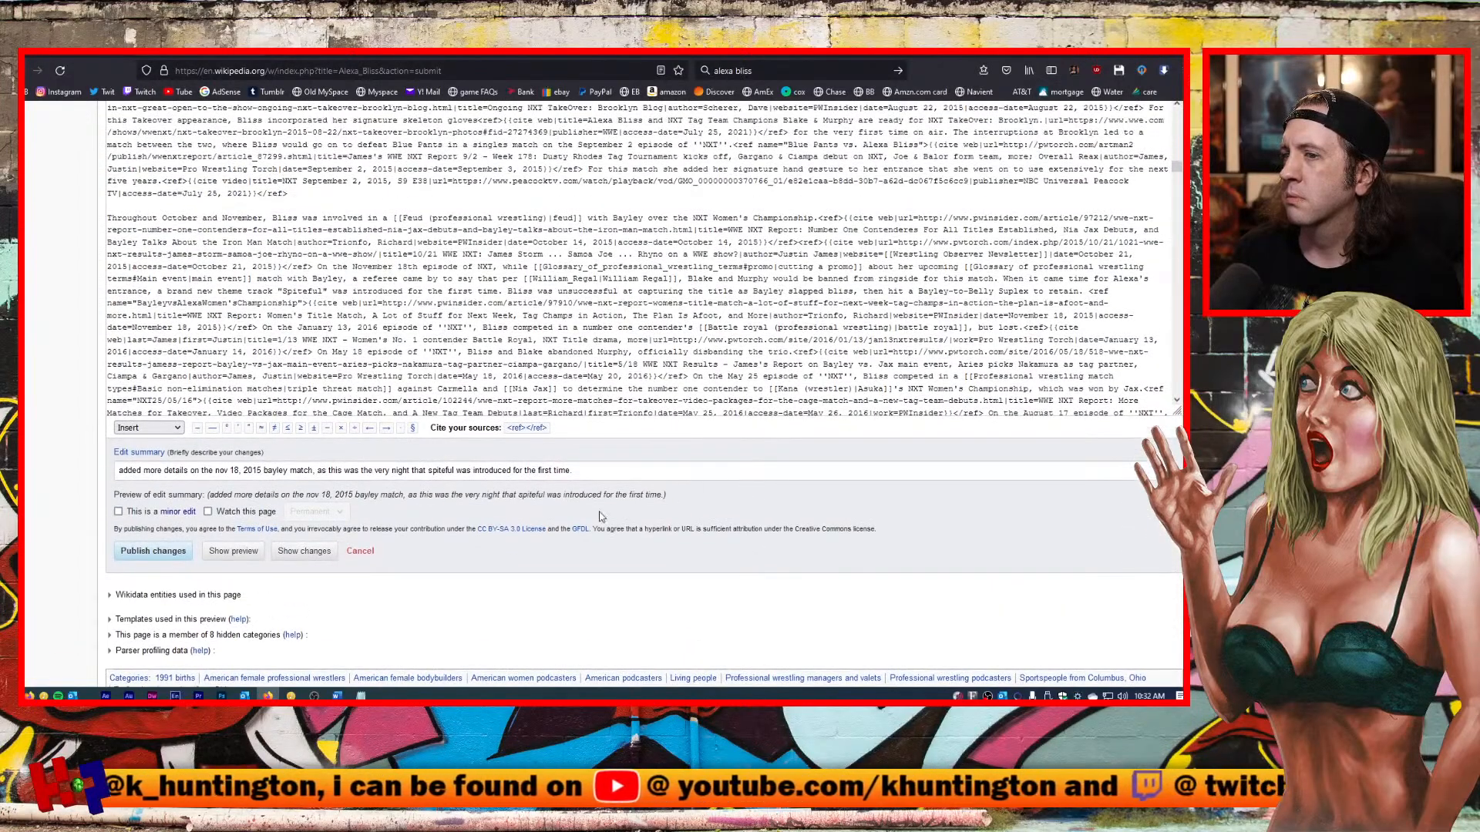
Switch to Music Center for PC, play the first track of the Streets Of Rage album, and return to the browser.
left_click(291, 696)
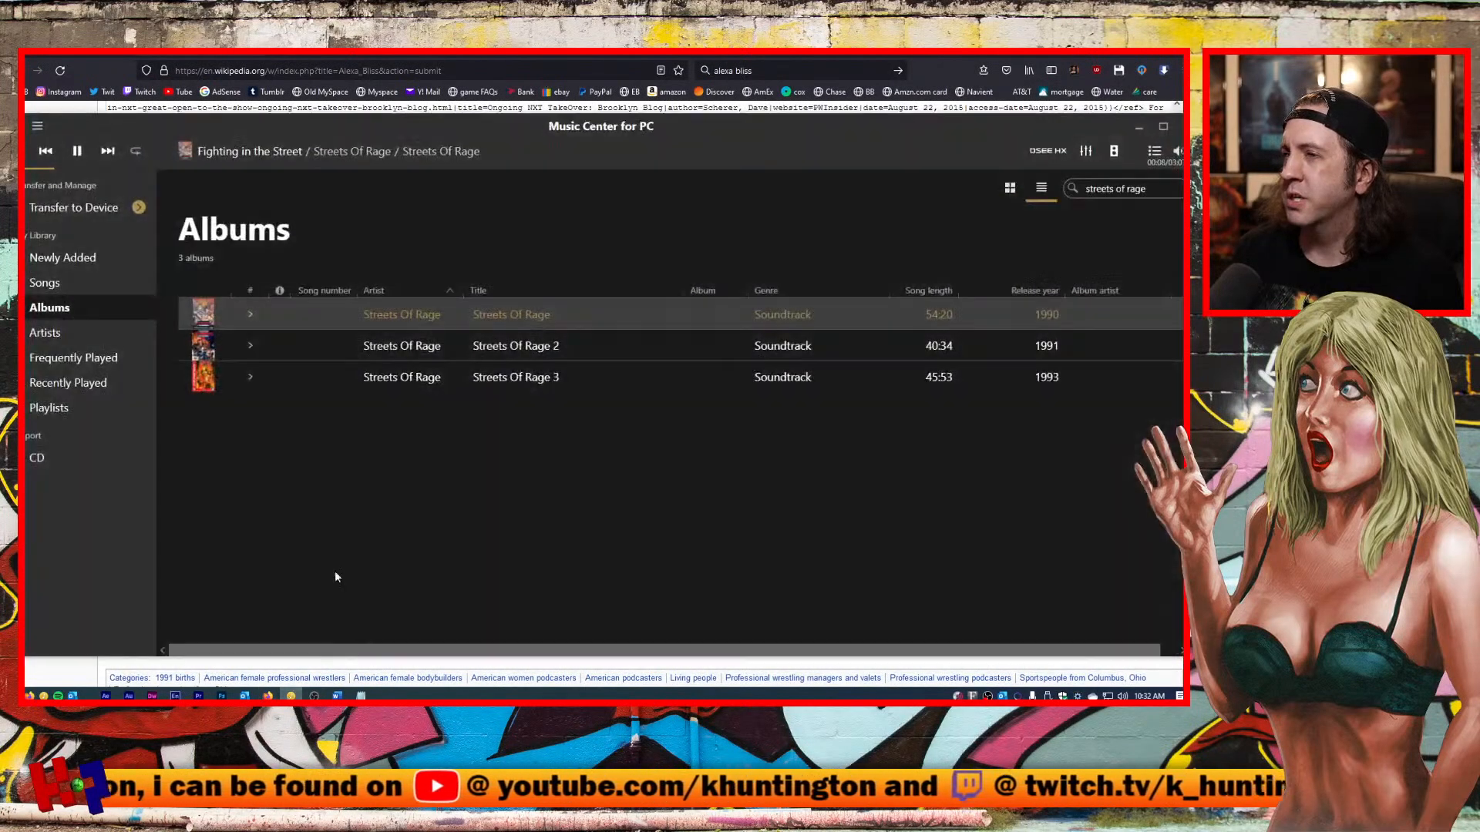
left_click(250, 315)
scroll(430, 427, "down", 2)
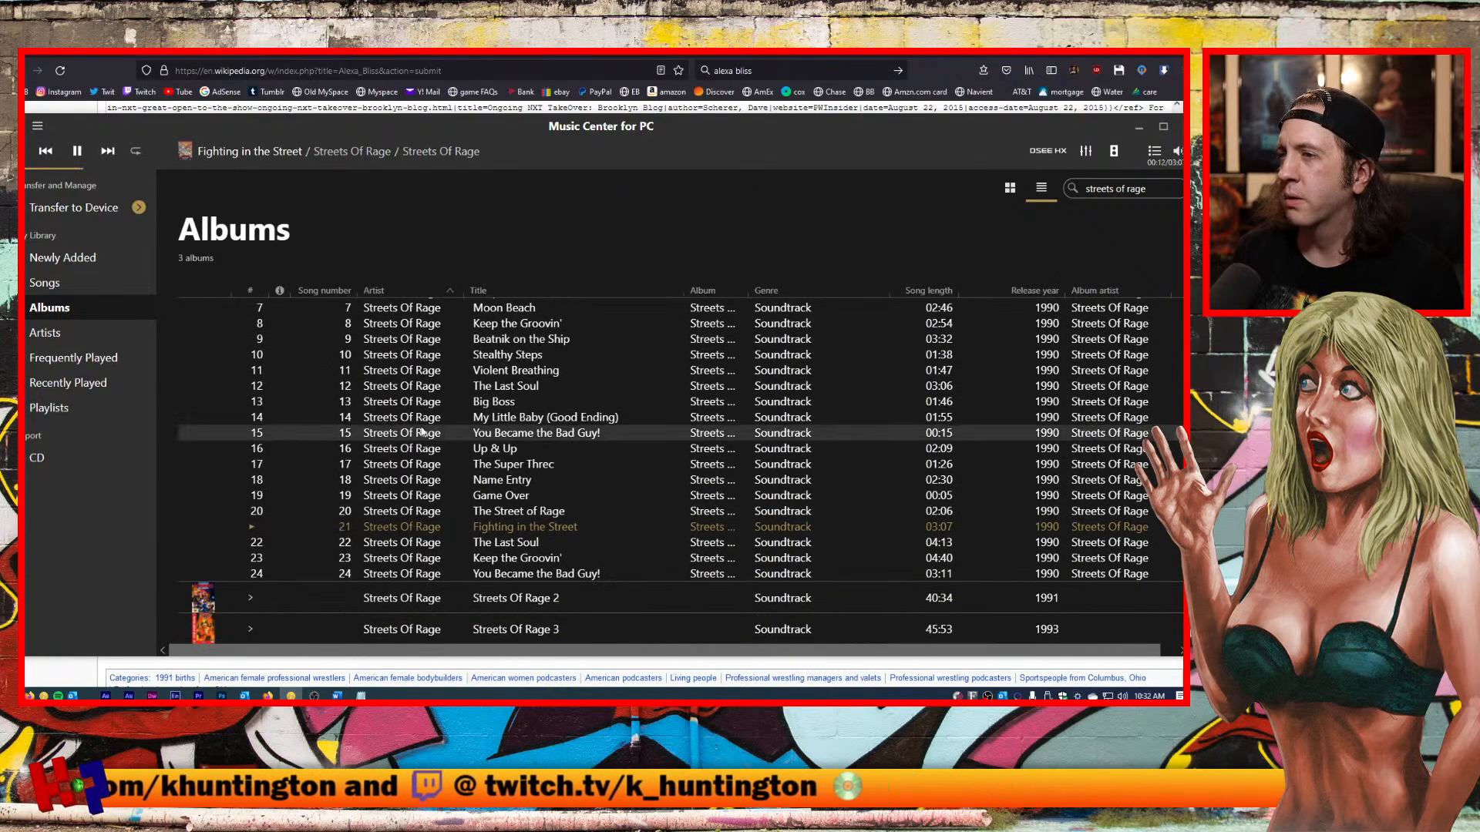
scroll(481, 379, "up", 2)
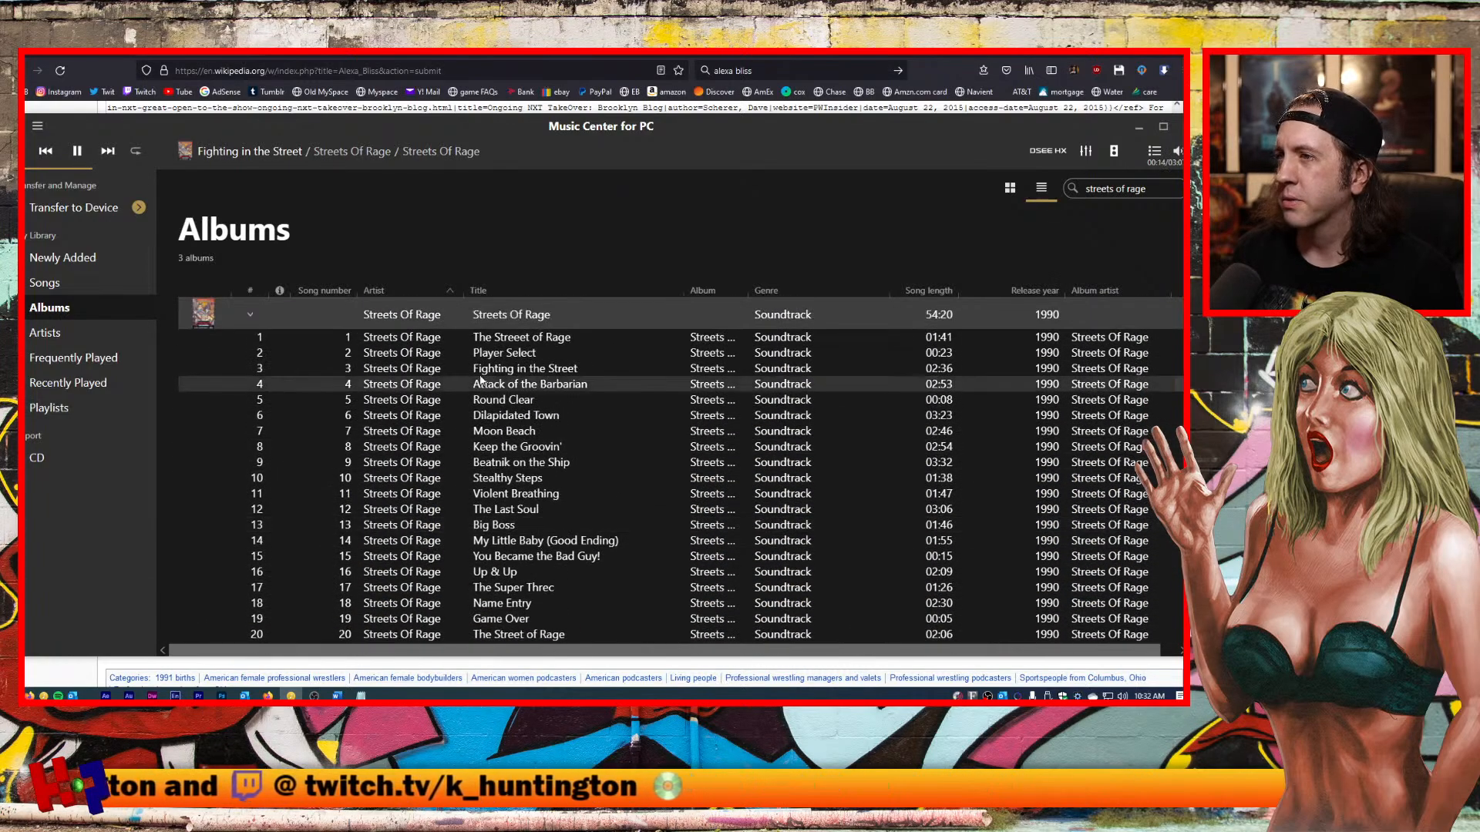
double_click(483, 337)
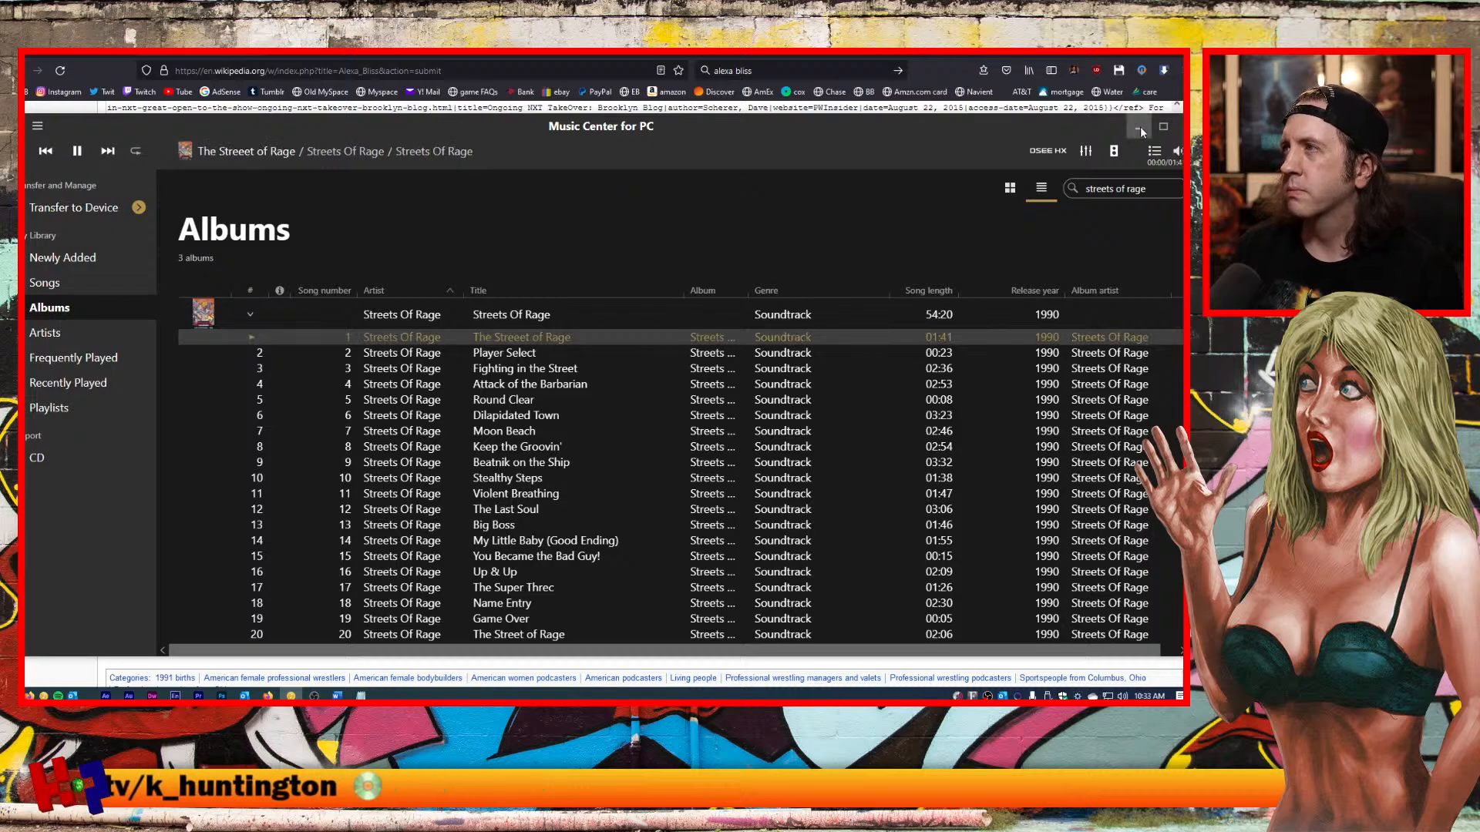
left_click(1140, 127)
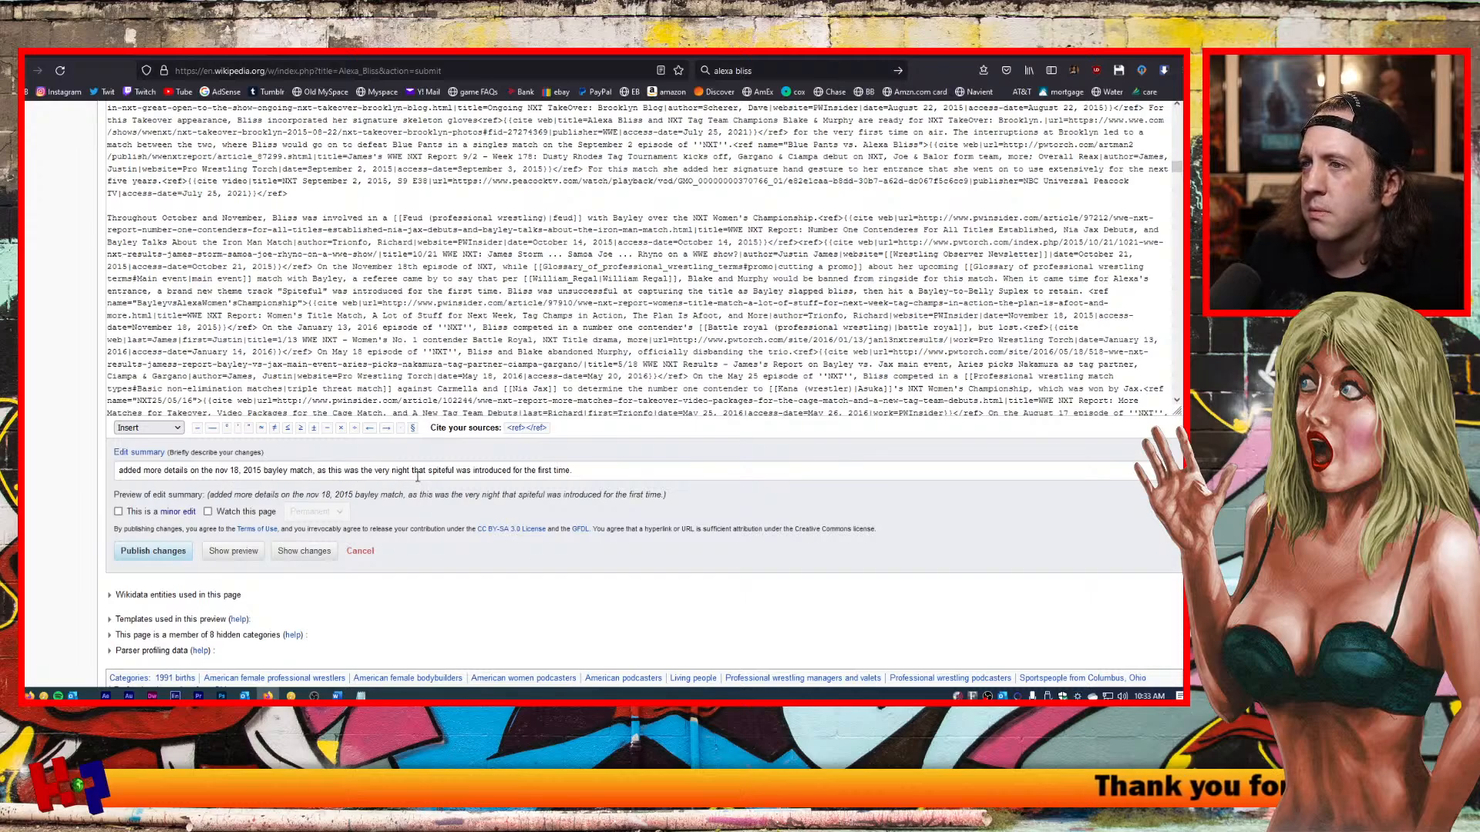
End the edit summary with a period and publish the changes to the Alexa Bliss article.
left_click(585, 475)
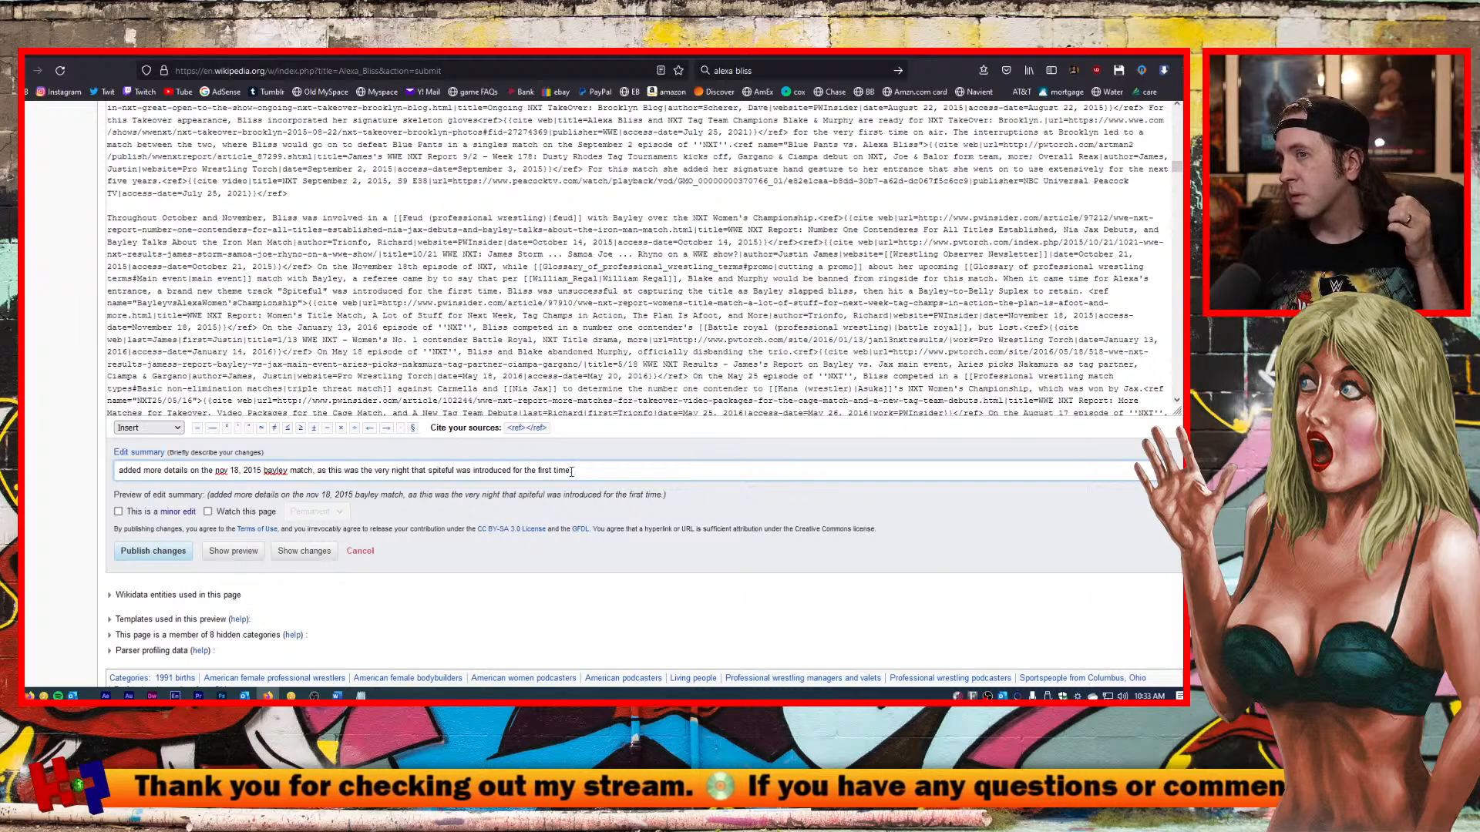
type(".")
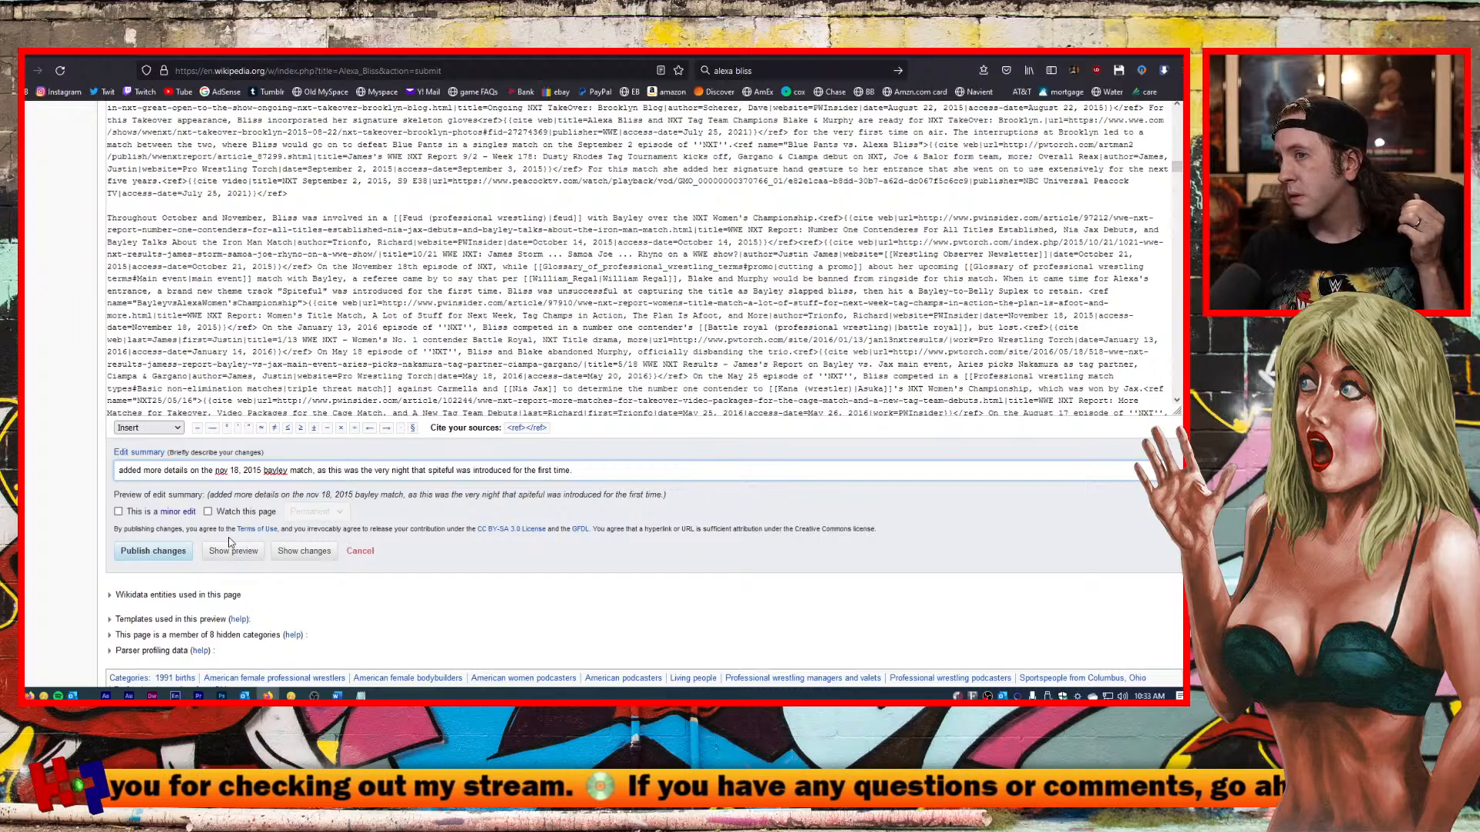
left_click(183, 555)
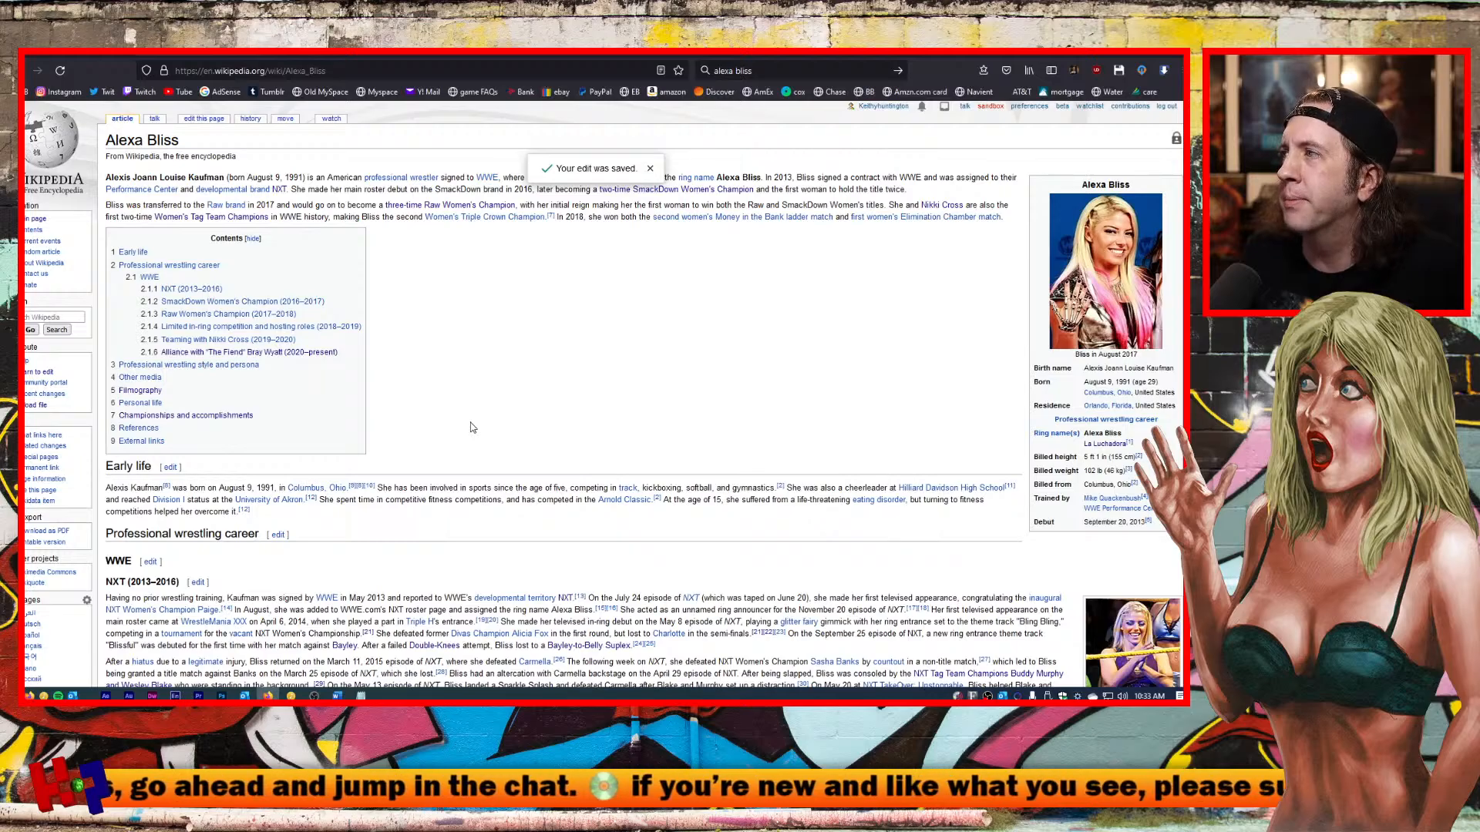
Review the published Bayley match paragraph and check its PWInsider citation by opening the source report, returning to the article.
scroll(472, 427, "down", 5)
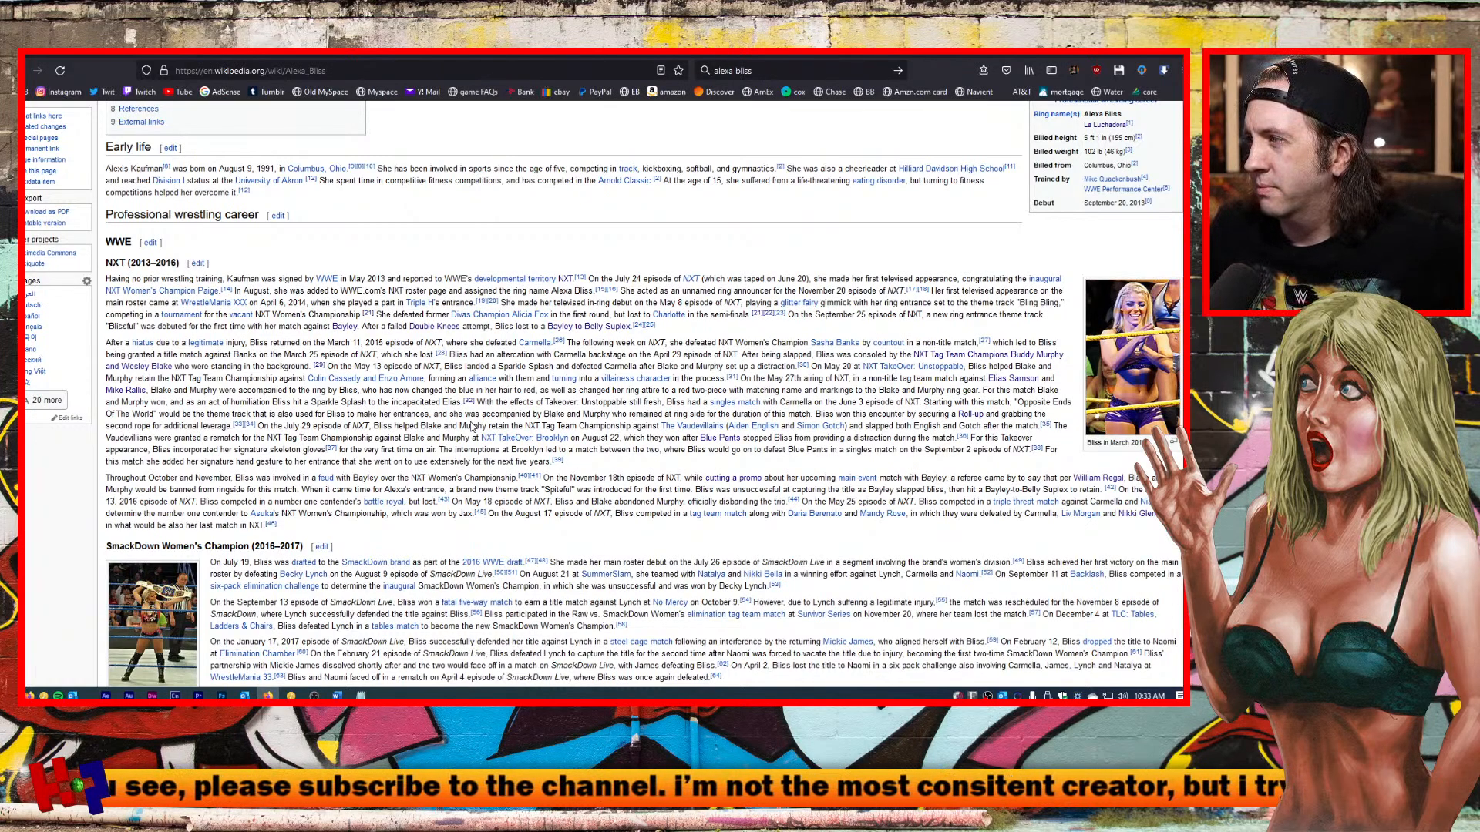
mouse_move(1111, 490)
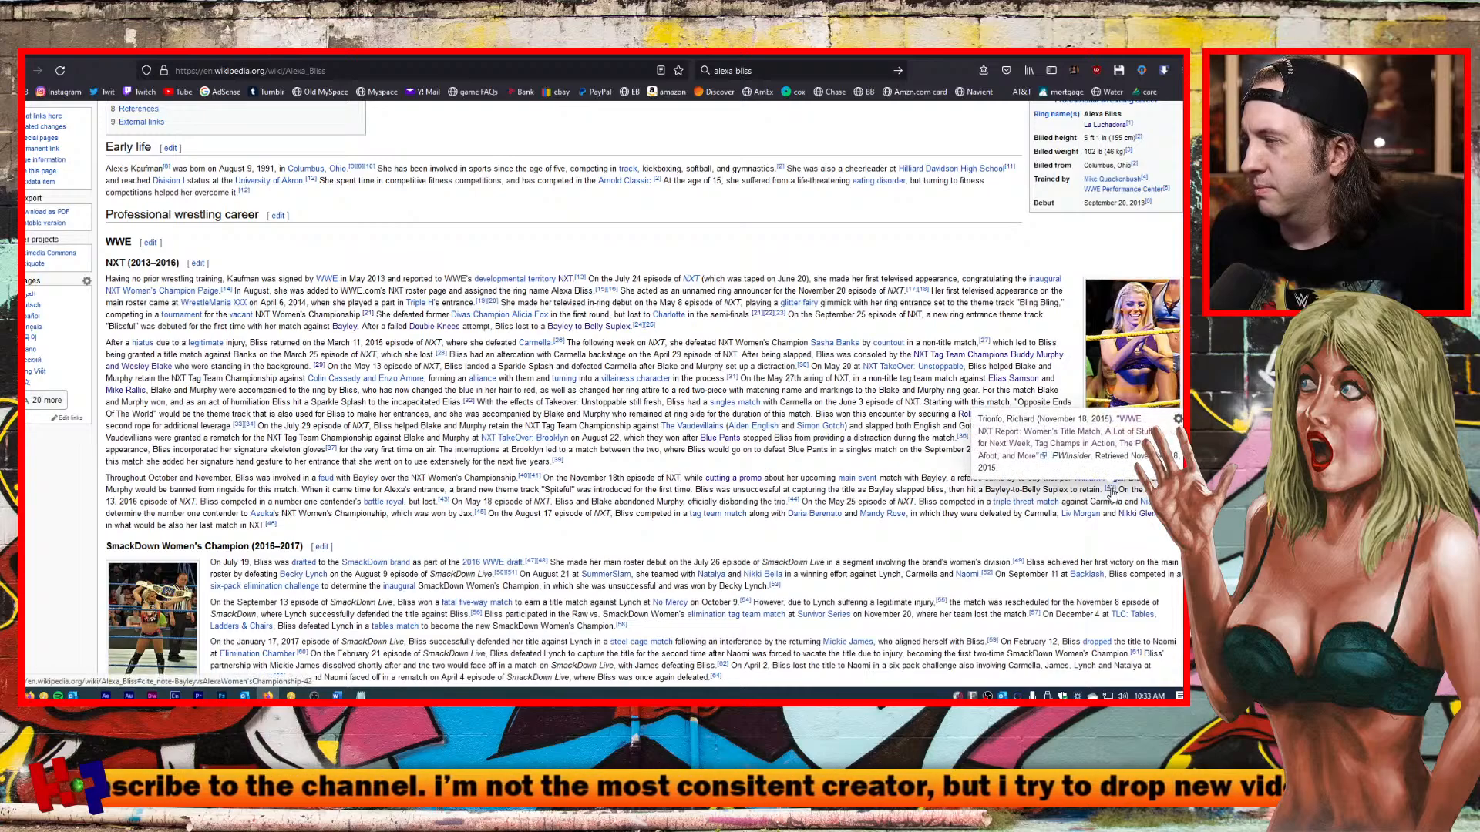
right_click(1093, 443)
key("Escape")
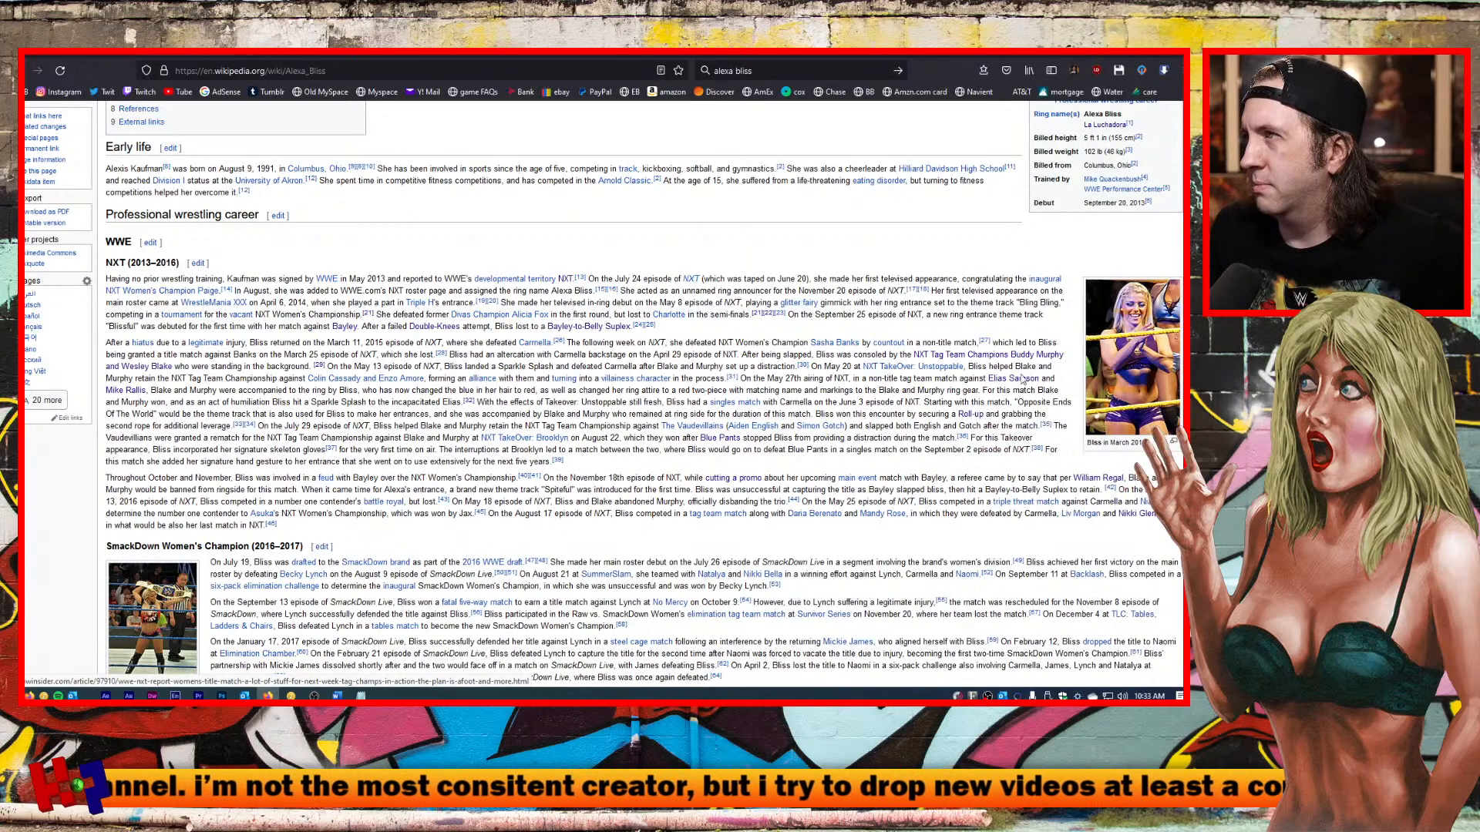
key("ctrl+Tab")
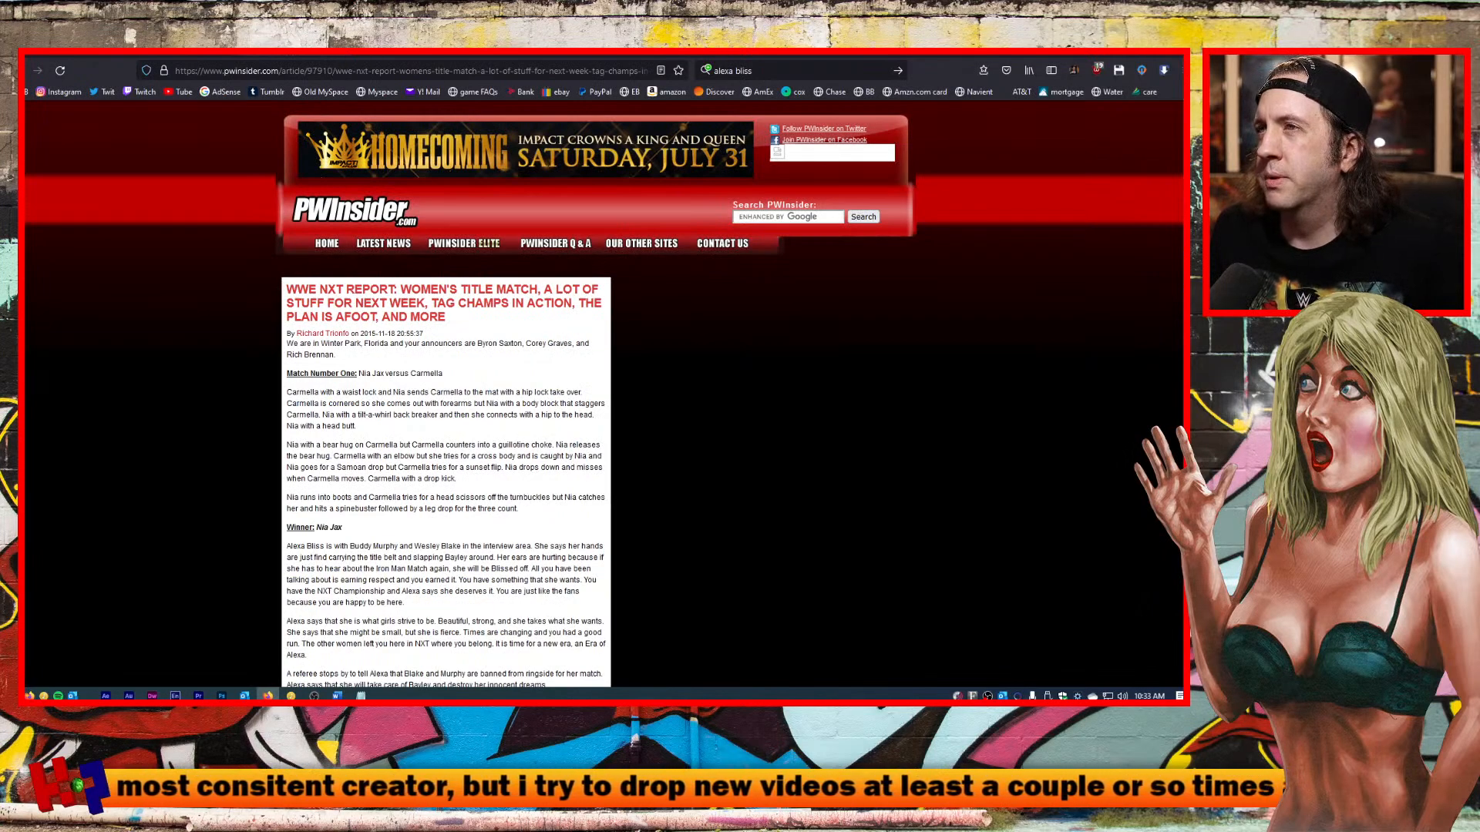
key("ctrl+shift+Tab")
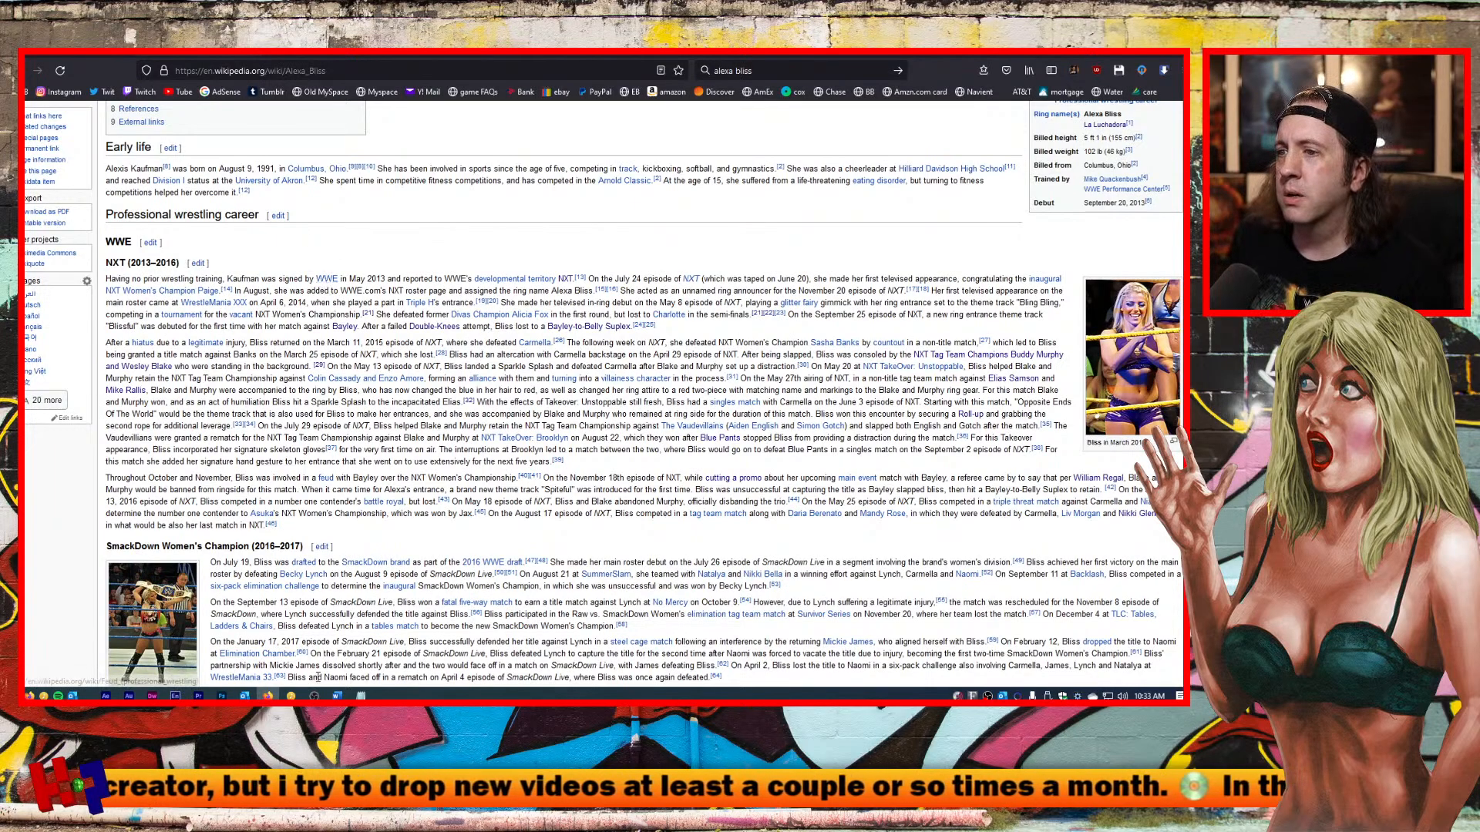
In the Word notes, mark the November 18, 2015 NXT entry with a leading "**" and return to the Alexa Bliss article.
left_click(337, 696)
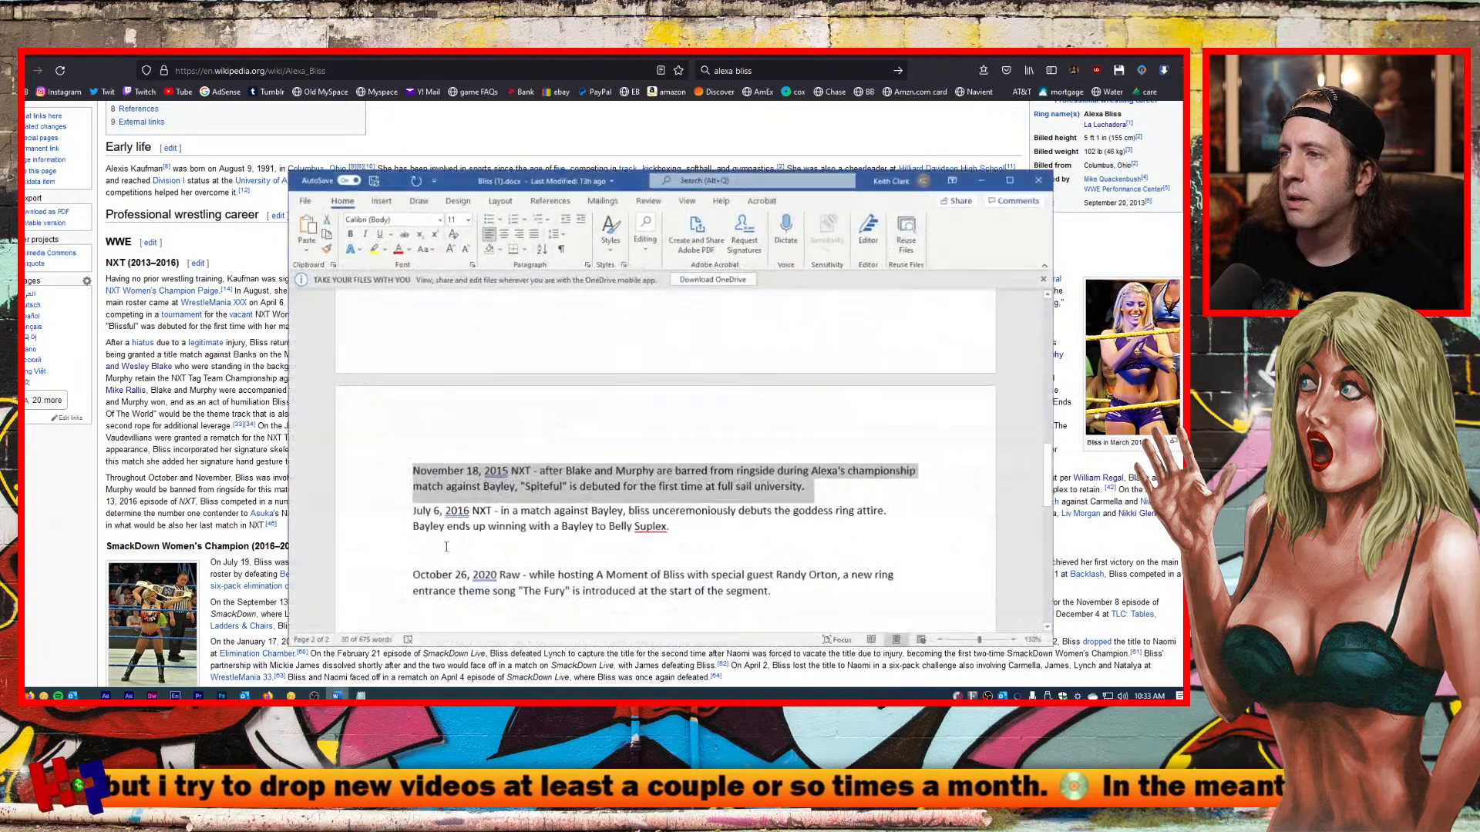
left_click(417, 471)
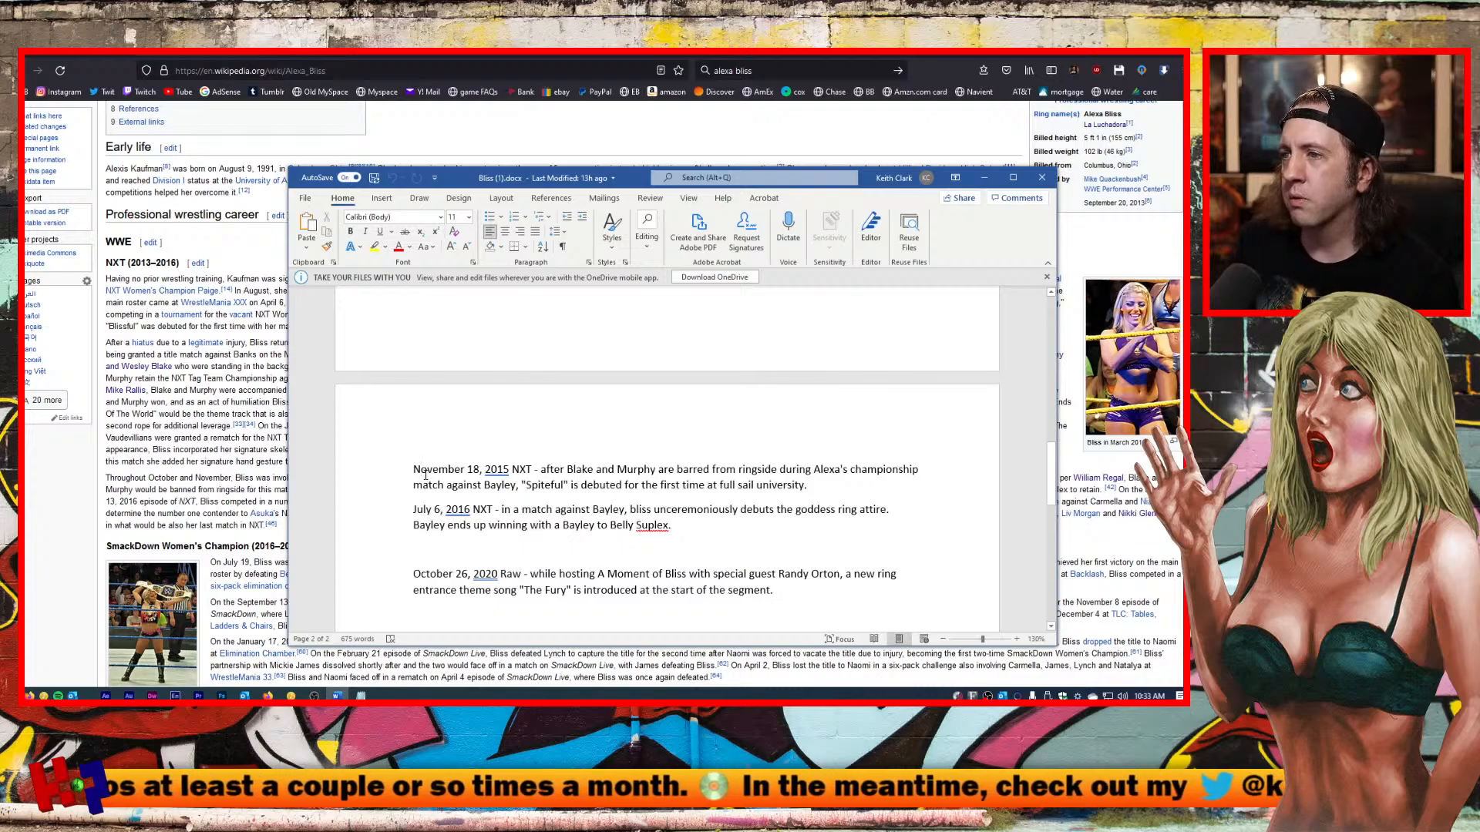
type("--")
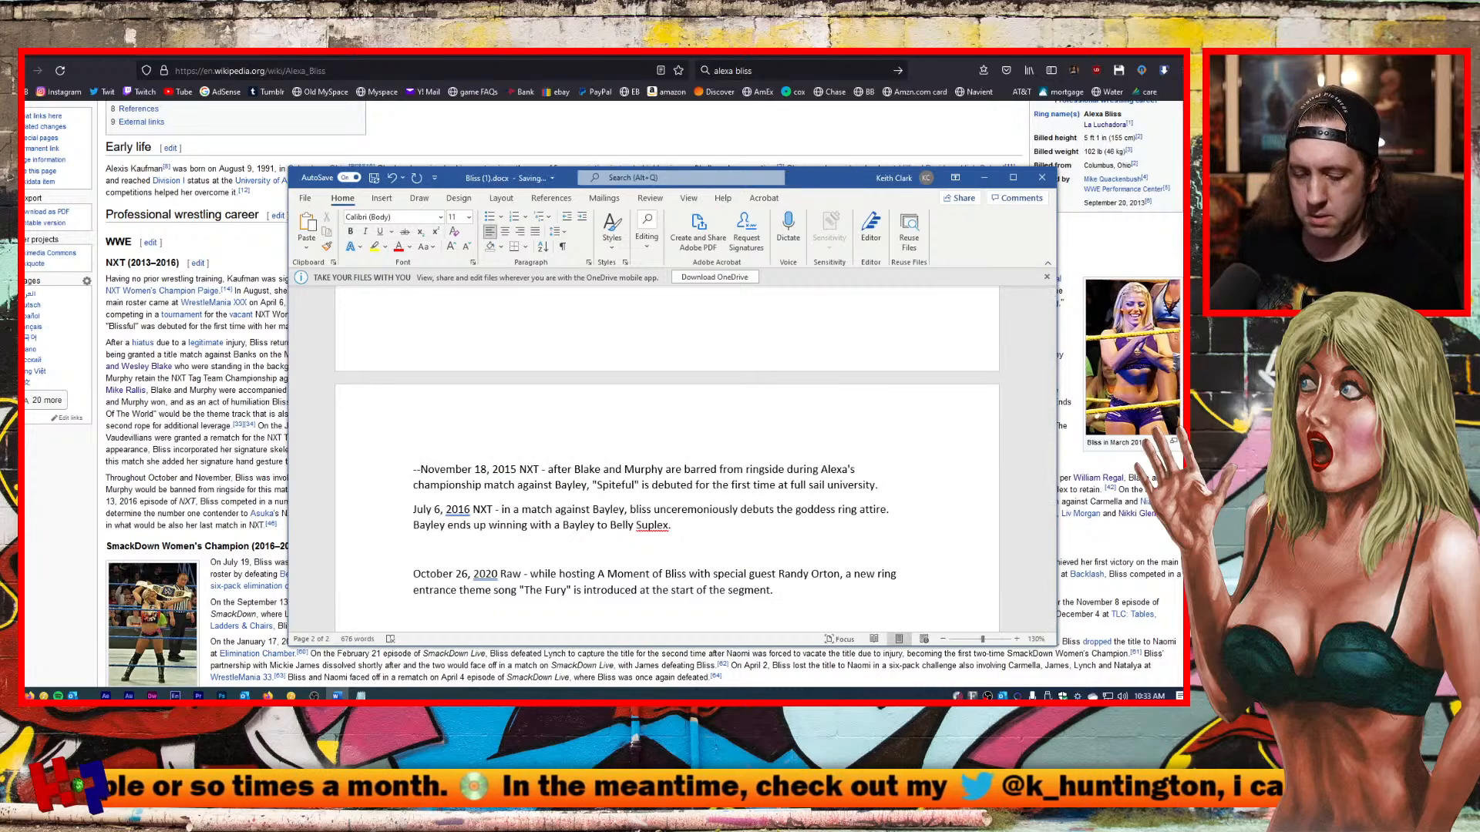
key("BackSpace")
type("**")
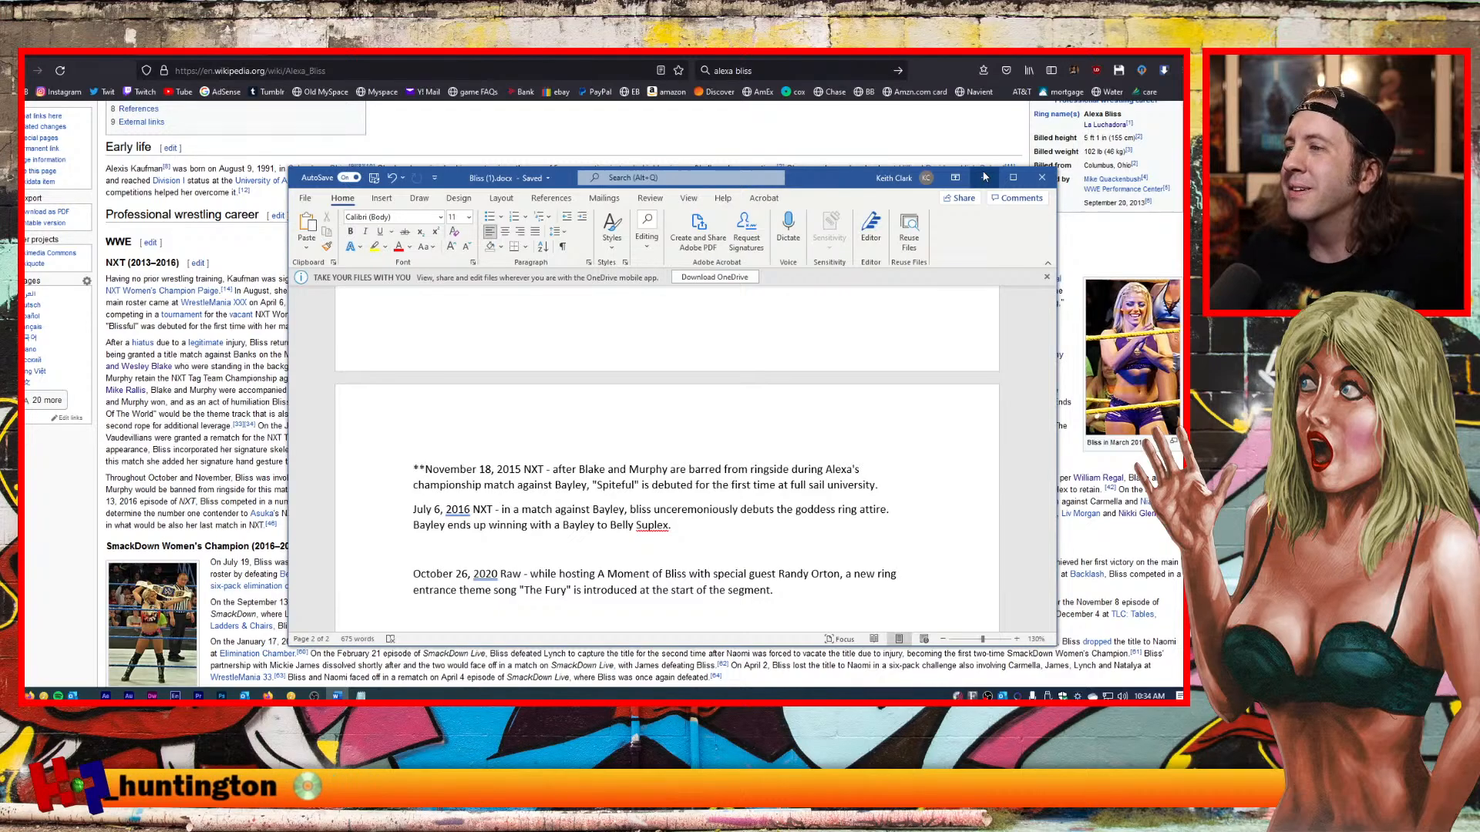
left_click(984, 178)
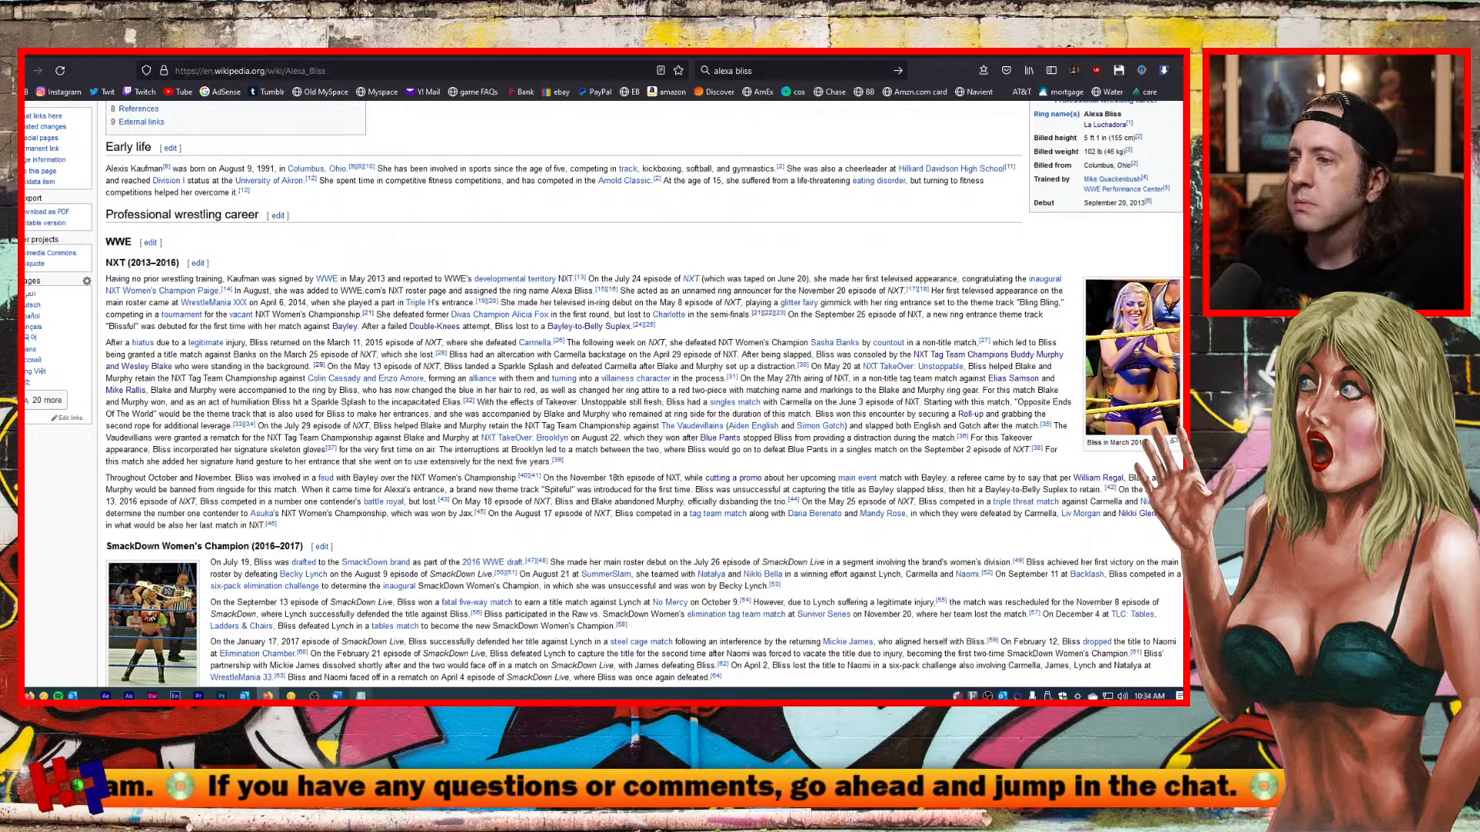
Delete the published Bayley match paragraph and the old November 18 sentence from the bliss wiki.txt draft in Notepad.
left_click(360, 696)
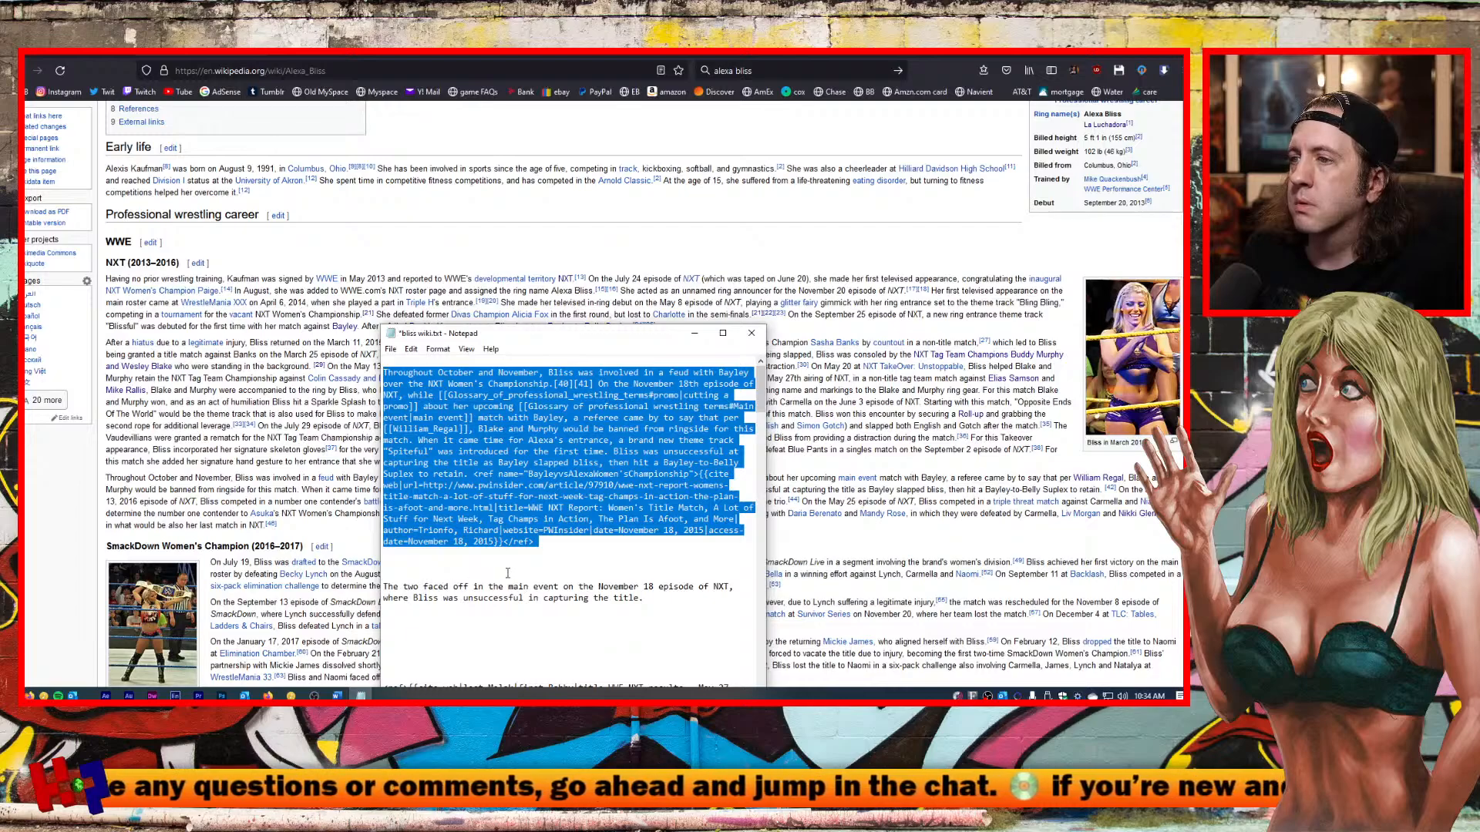
left_click_drag(545, 542, 384, 531)
left_click_drag(482, 517, 223, 322)
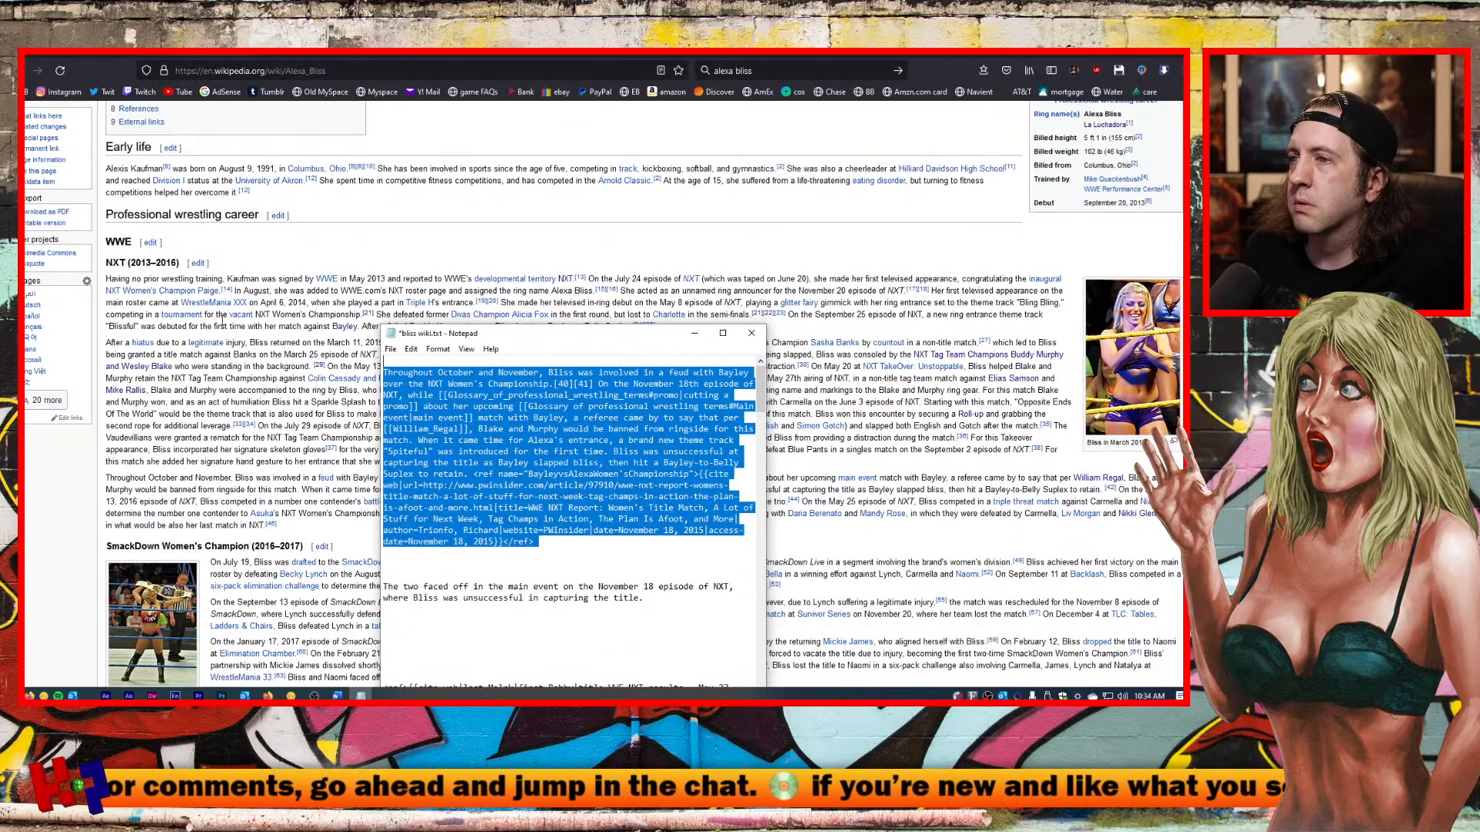
scroll(690, 610, "down", 2)
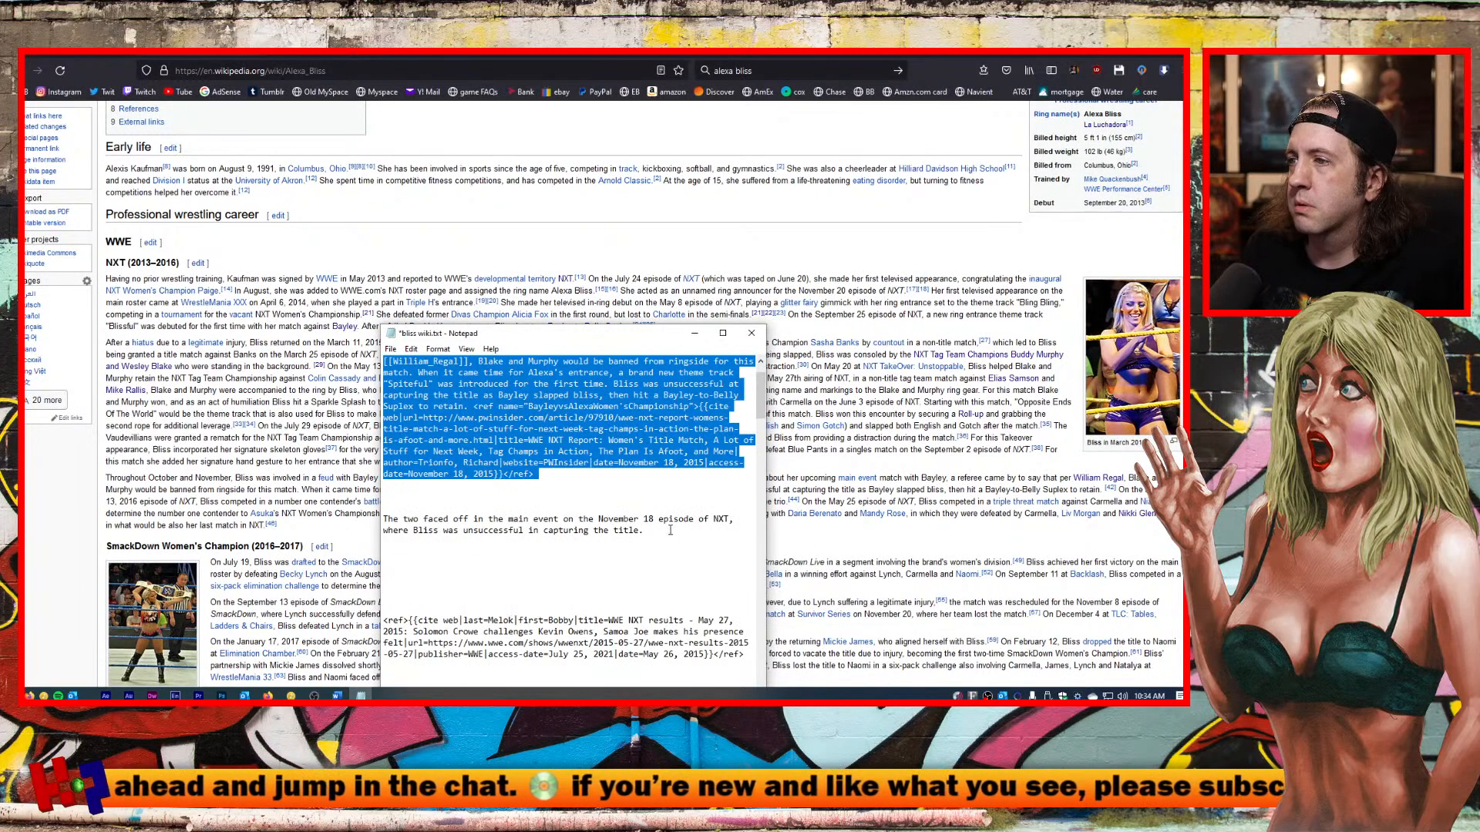
left_click(670, 530, "shift")
scroll(669, 530, "up", 2)
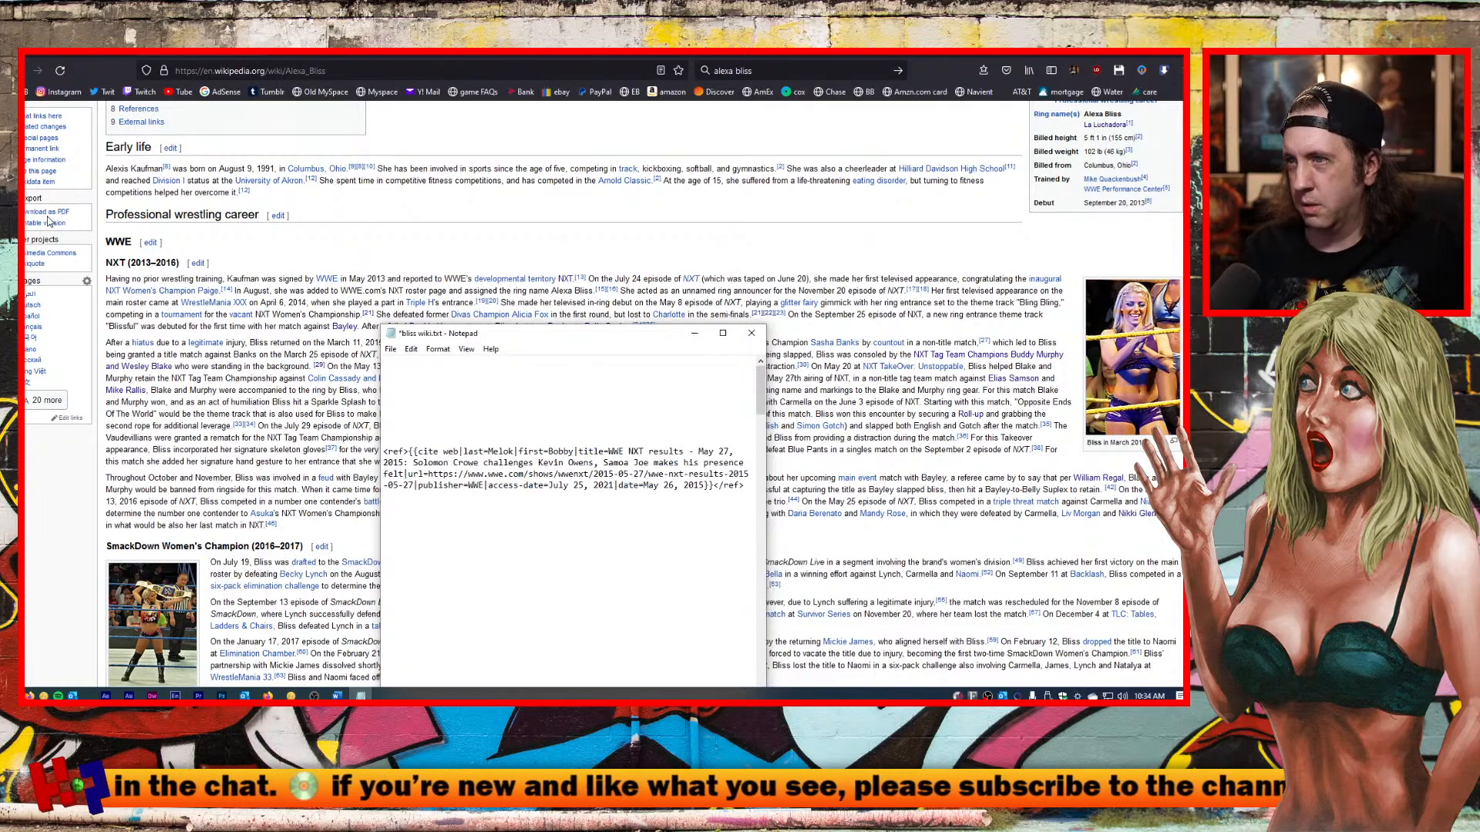
Copy the July 6, 2016 NXT entry from the Word notes into the blank space above the citation in the Notepad draft.
left_click(337, 696)
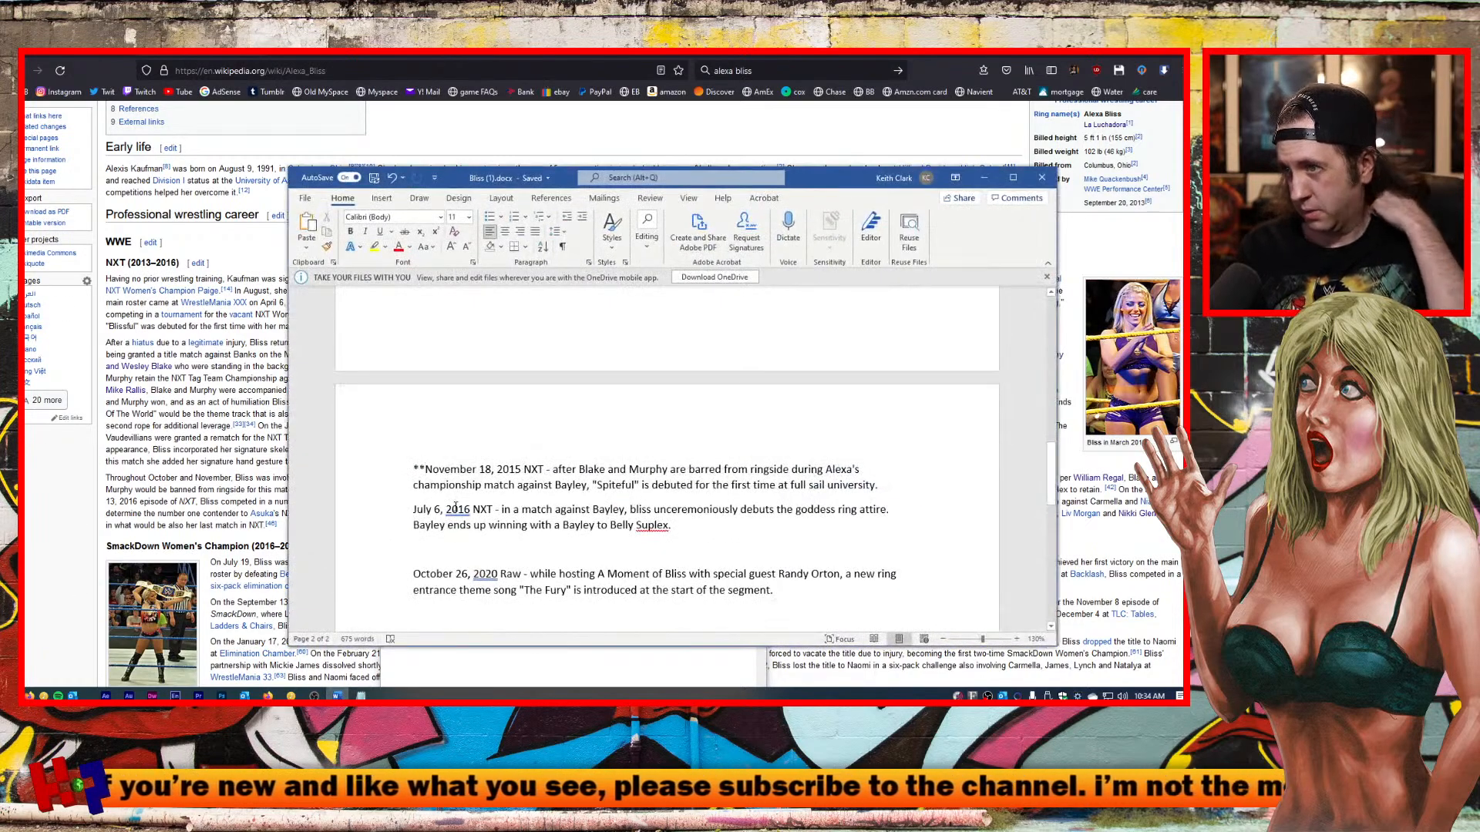
left_click_drag(676, 527, 387, 513)
key("ctrl+c")
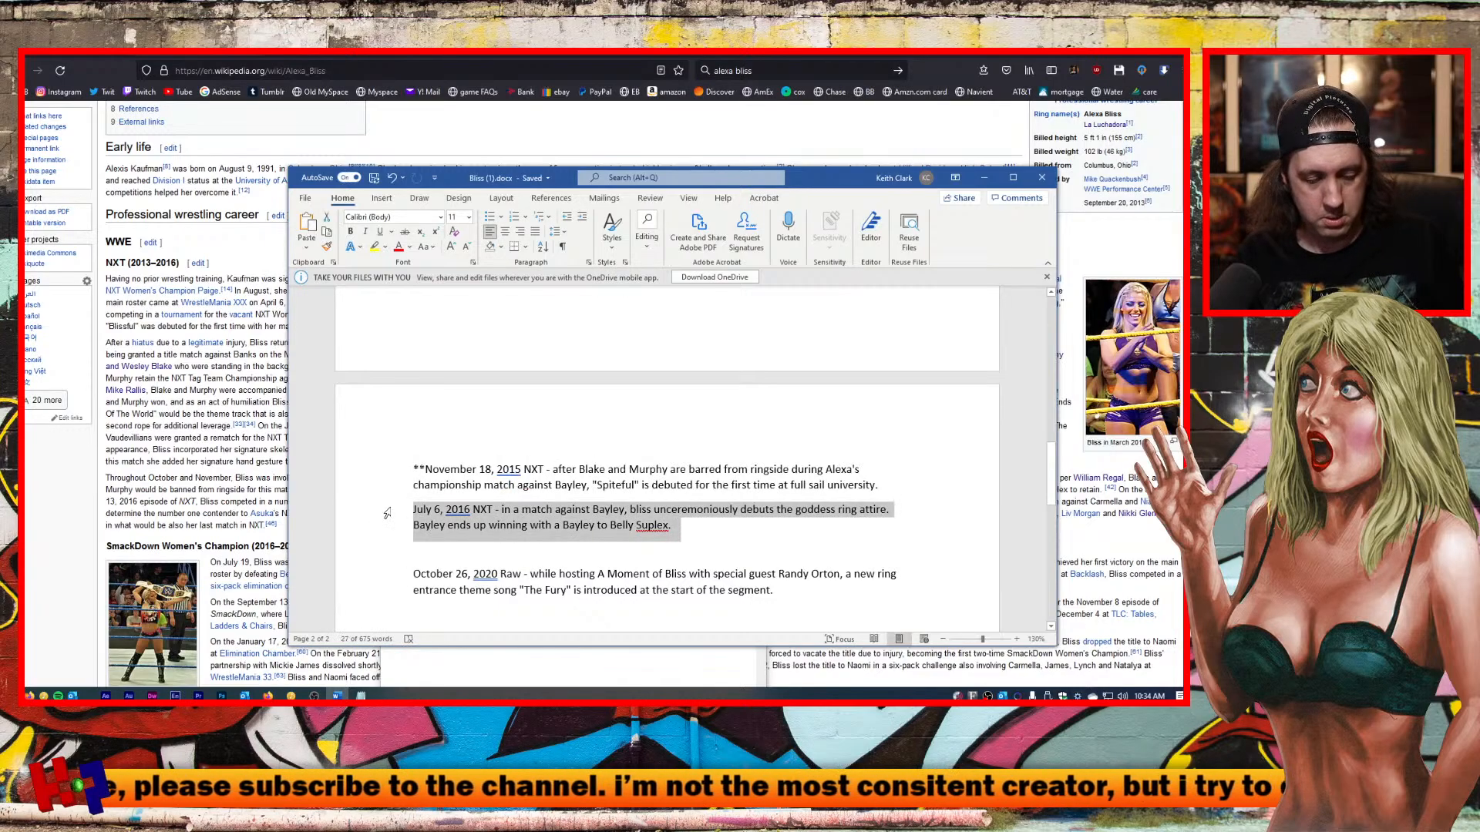
left_click(984, 178)
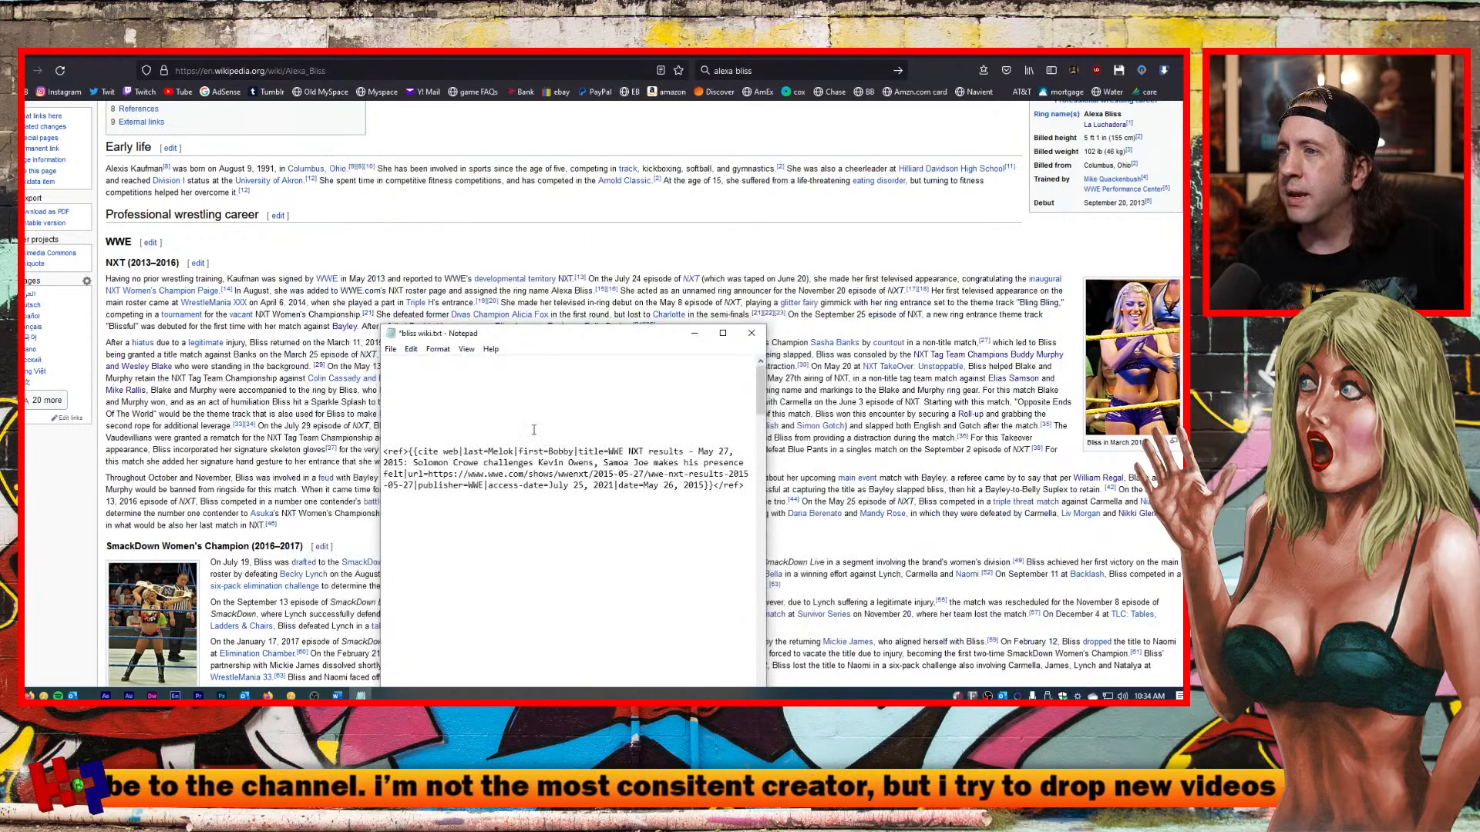
left_click(394, 393)
key("ctrl+v")
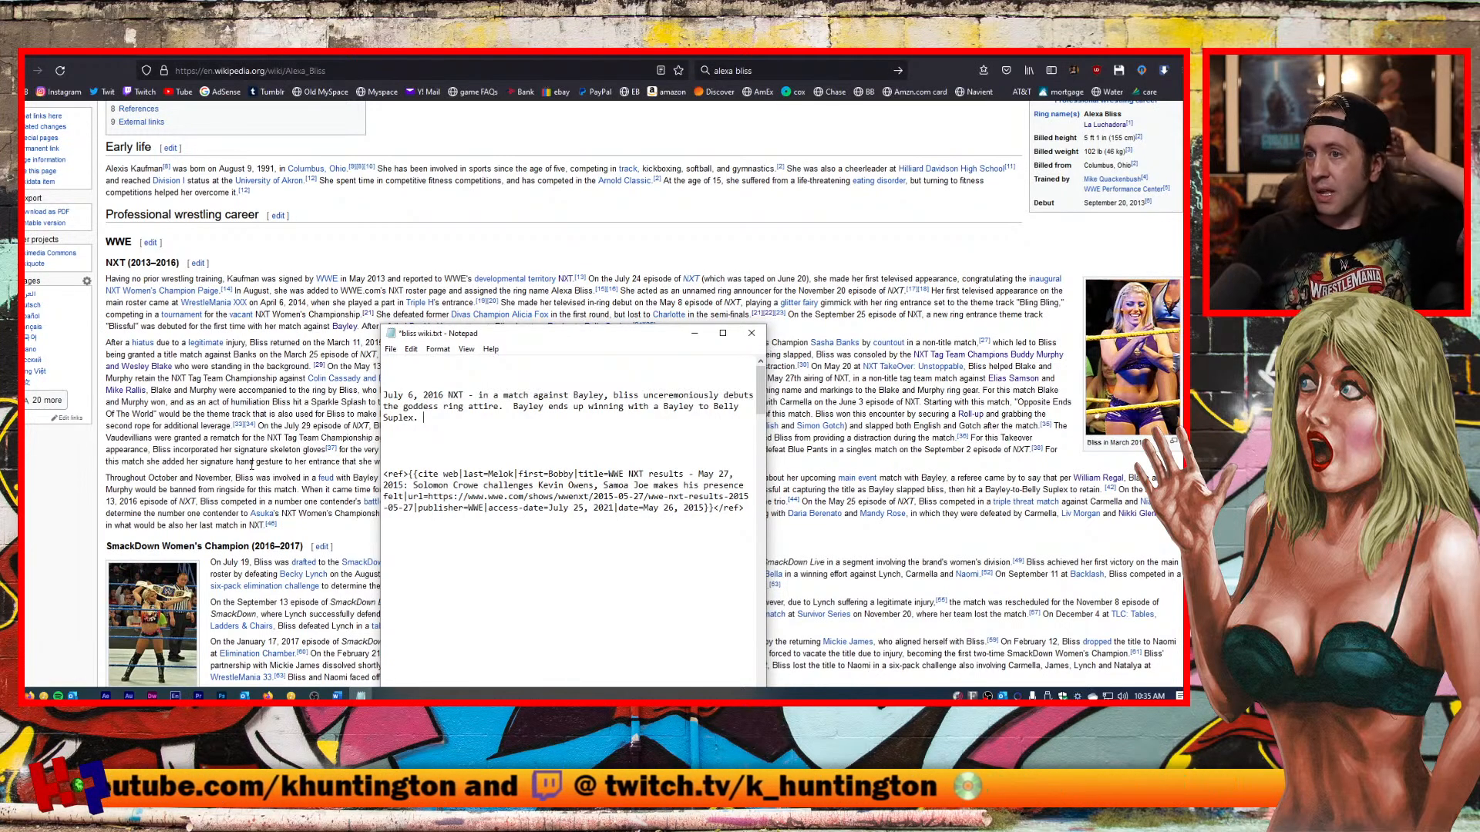
Examine the article's 2016 NXT paragraph and the following career sections for where the July 6, 2016 Bayley match belongs.
scroll(251, 465, "down", 4)
scroll(283, 510, "down", 5)
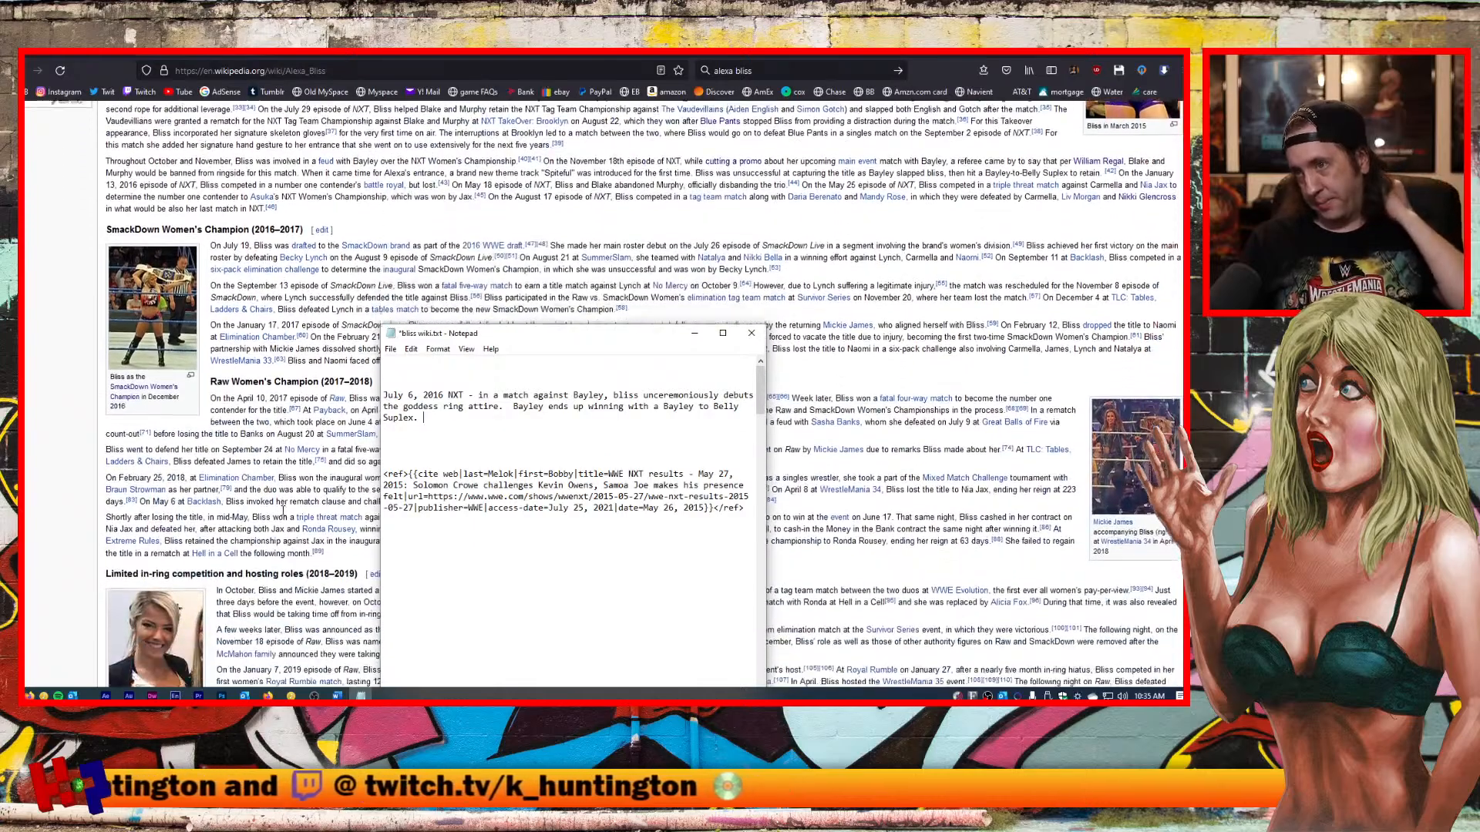
scroll(280, 538, "down", 2)
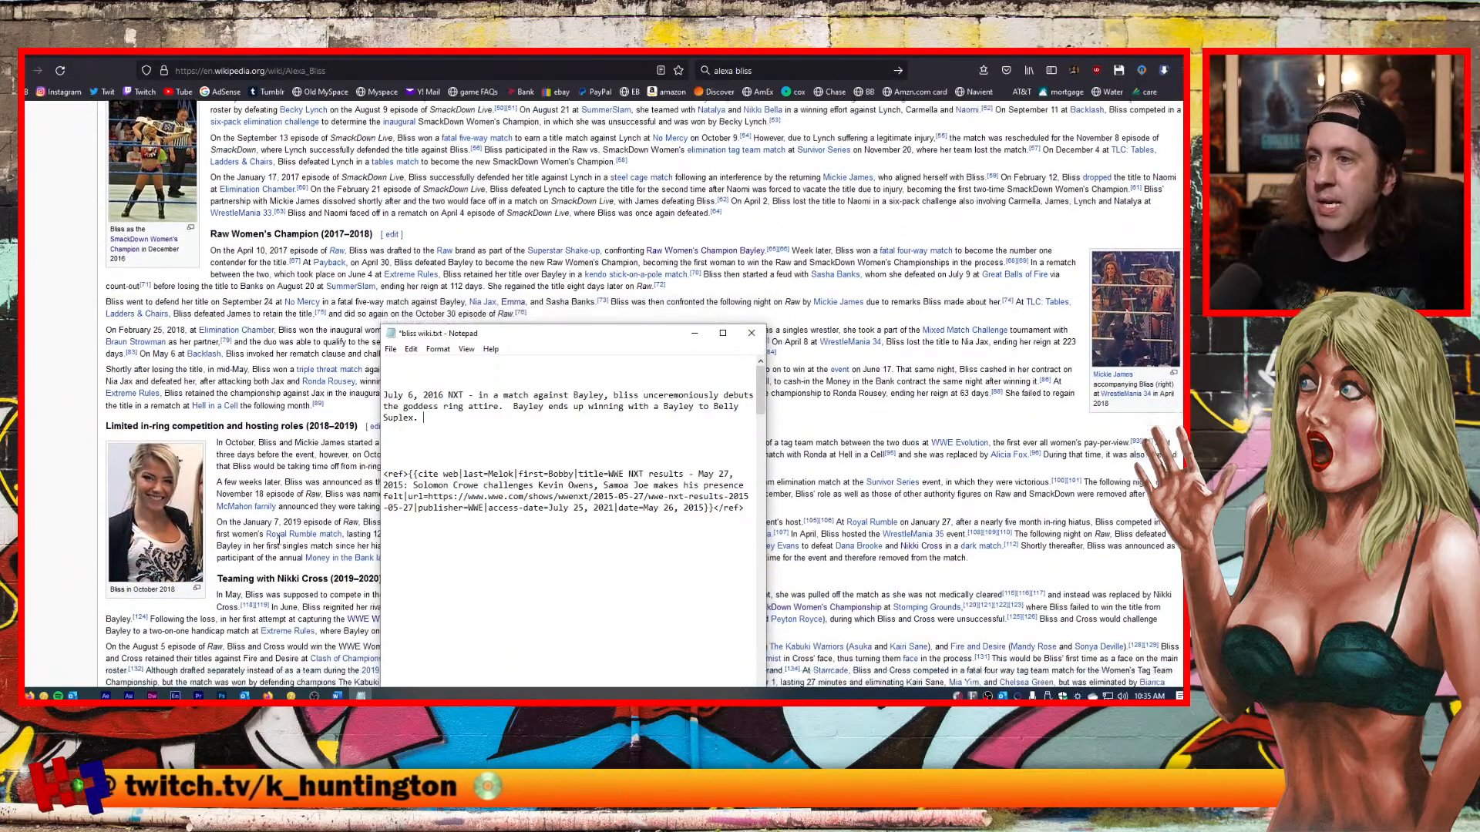
scroll(280, 538, "up", 5)
scroll(280, 539, "up", 5)
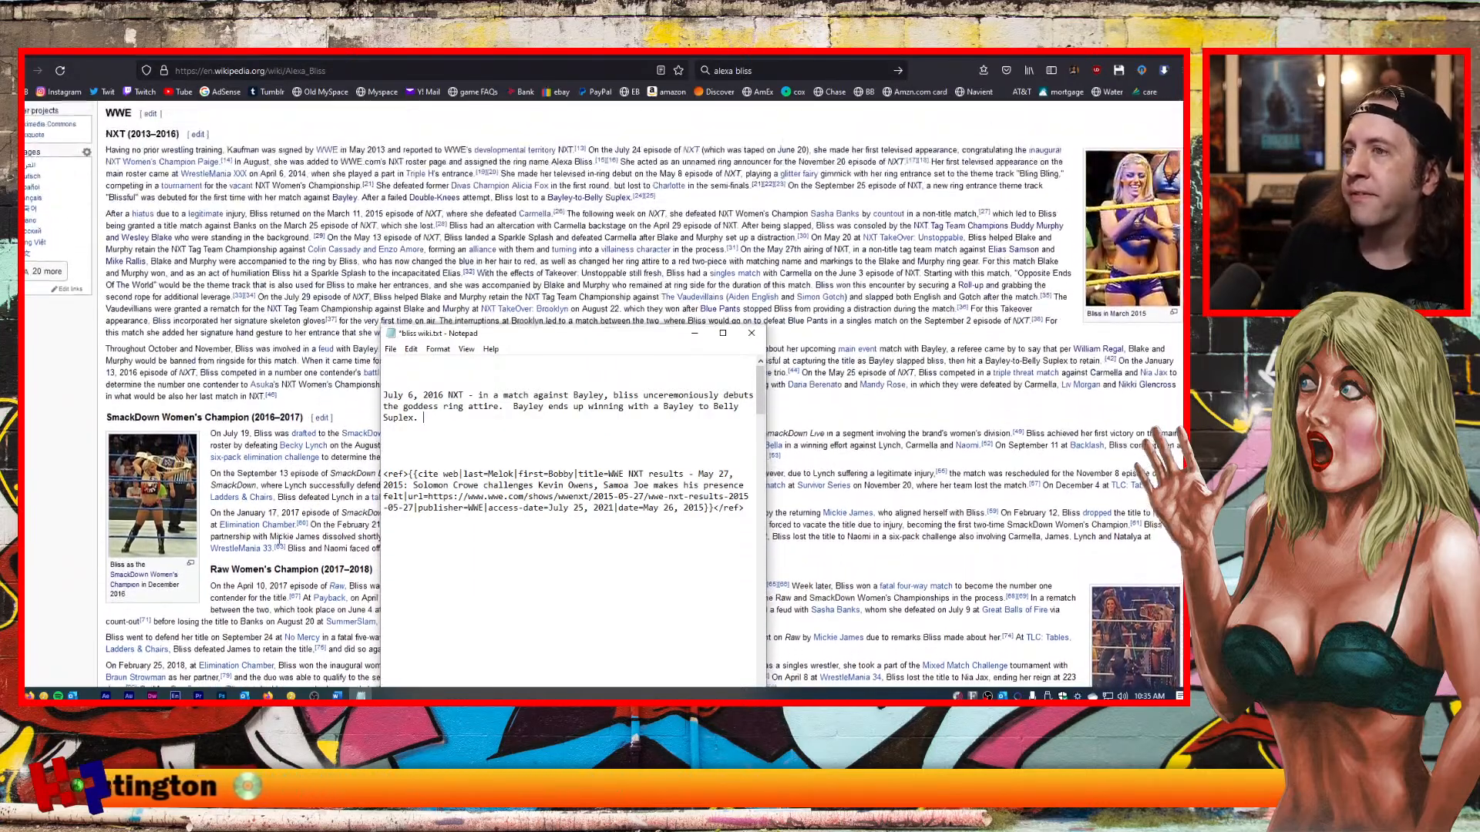
scroll(279, 539, "down", 5)
scroll(280, 540, "up", 1)
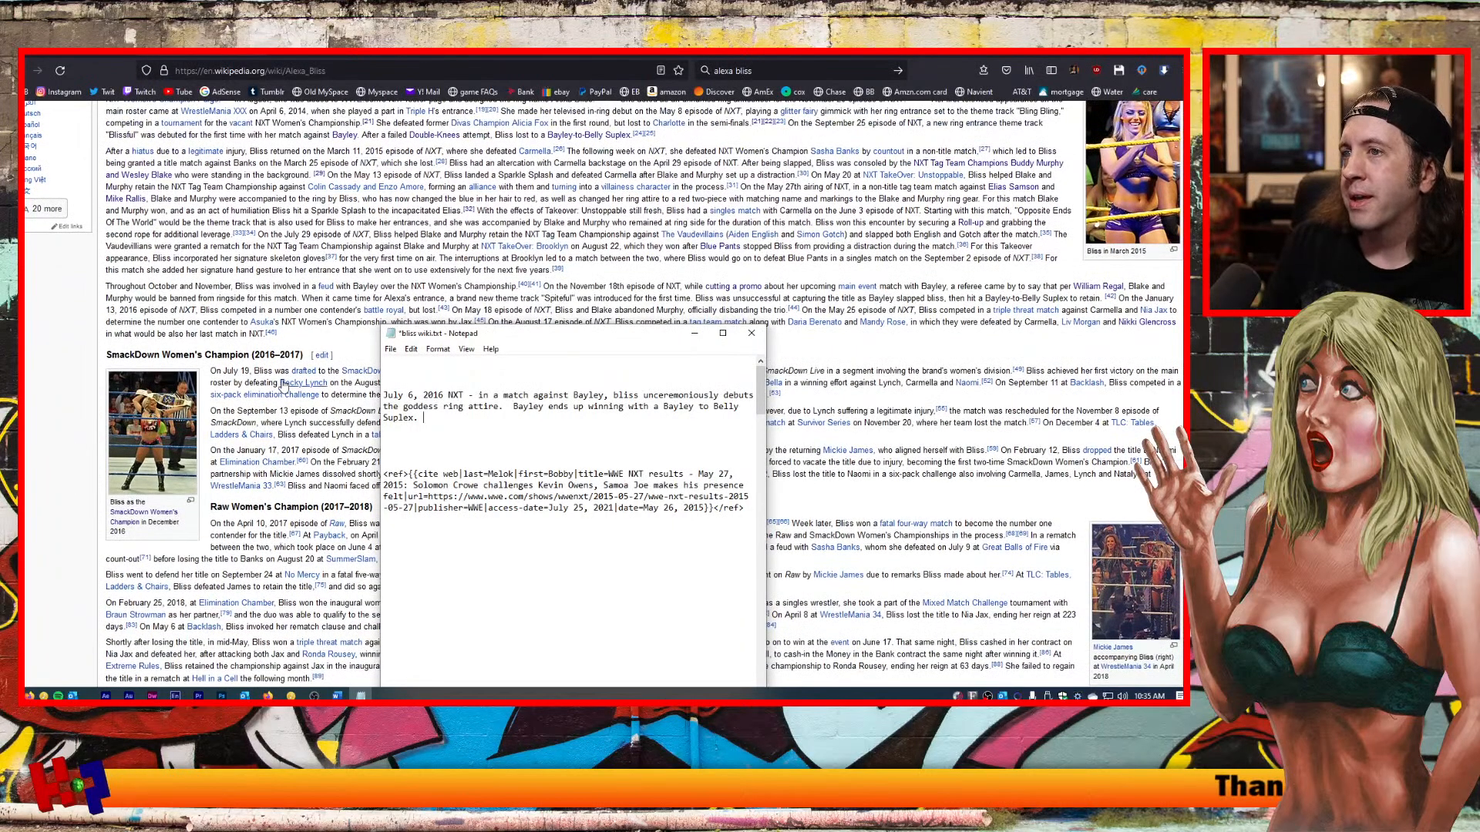
scroll(291, 487, "down", 2)
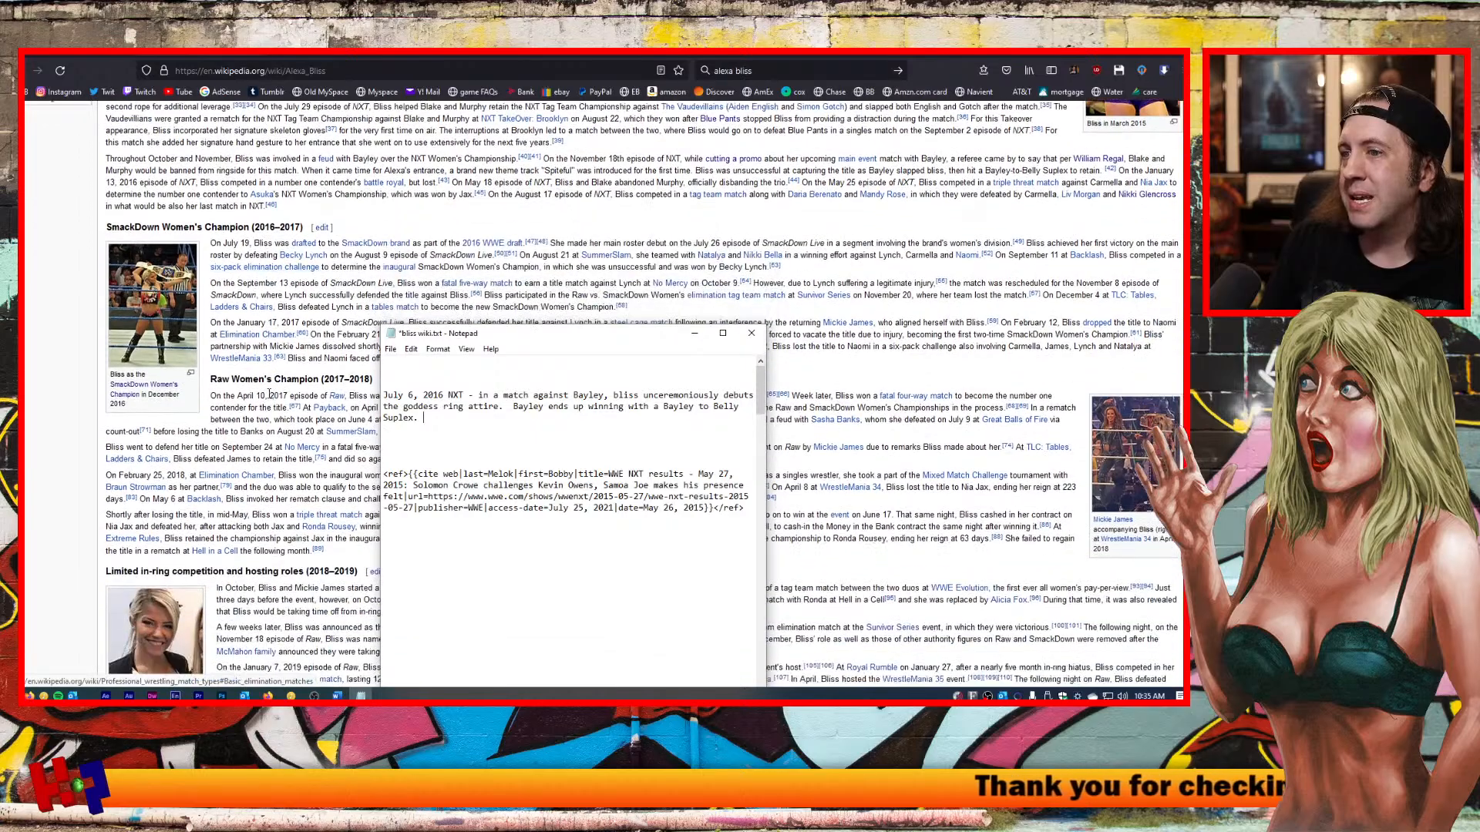
scroll(275, 428, "up", 2)
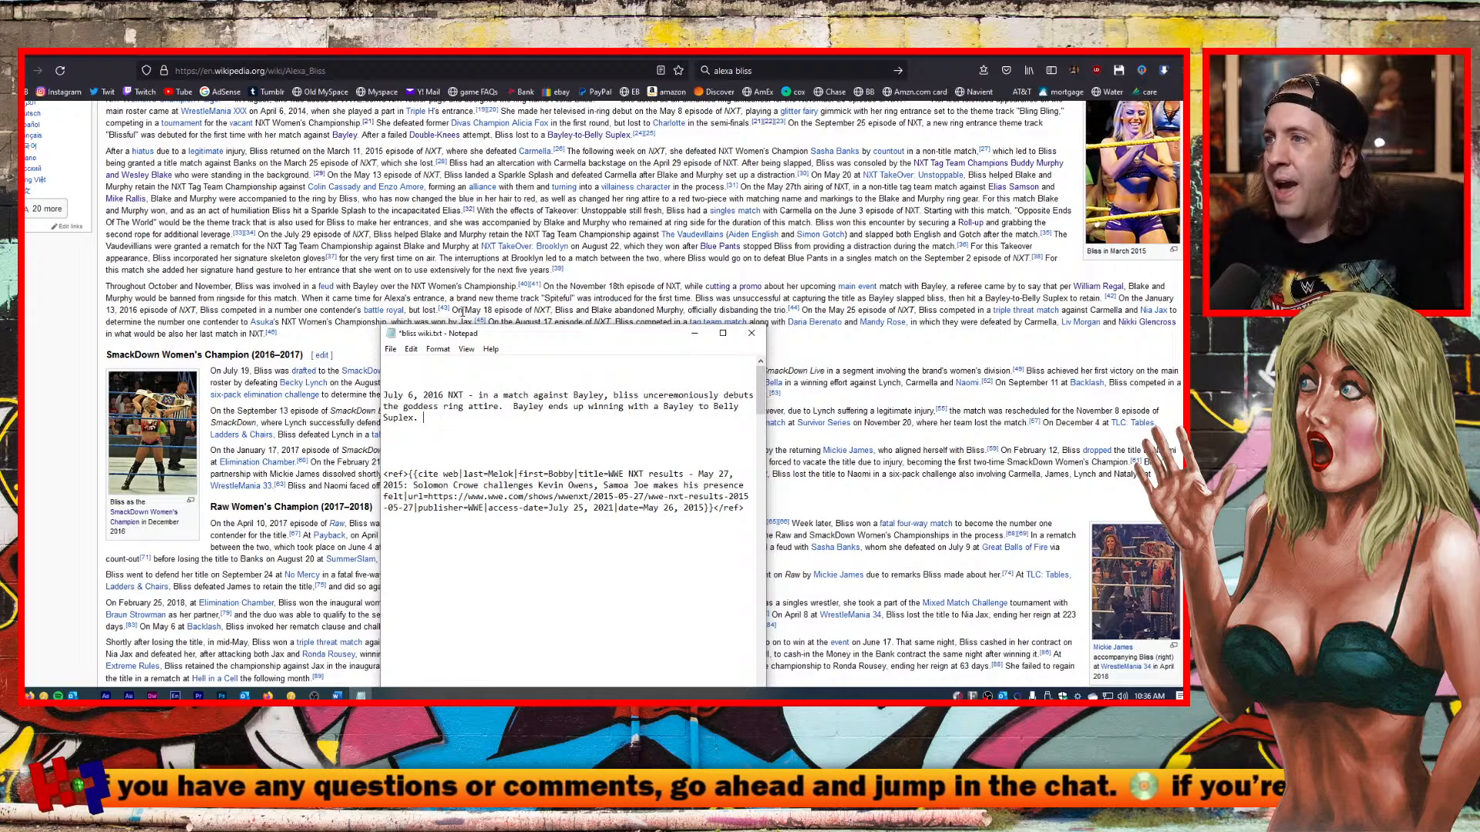
left_click(498, 308)
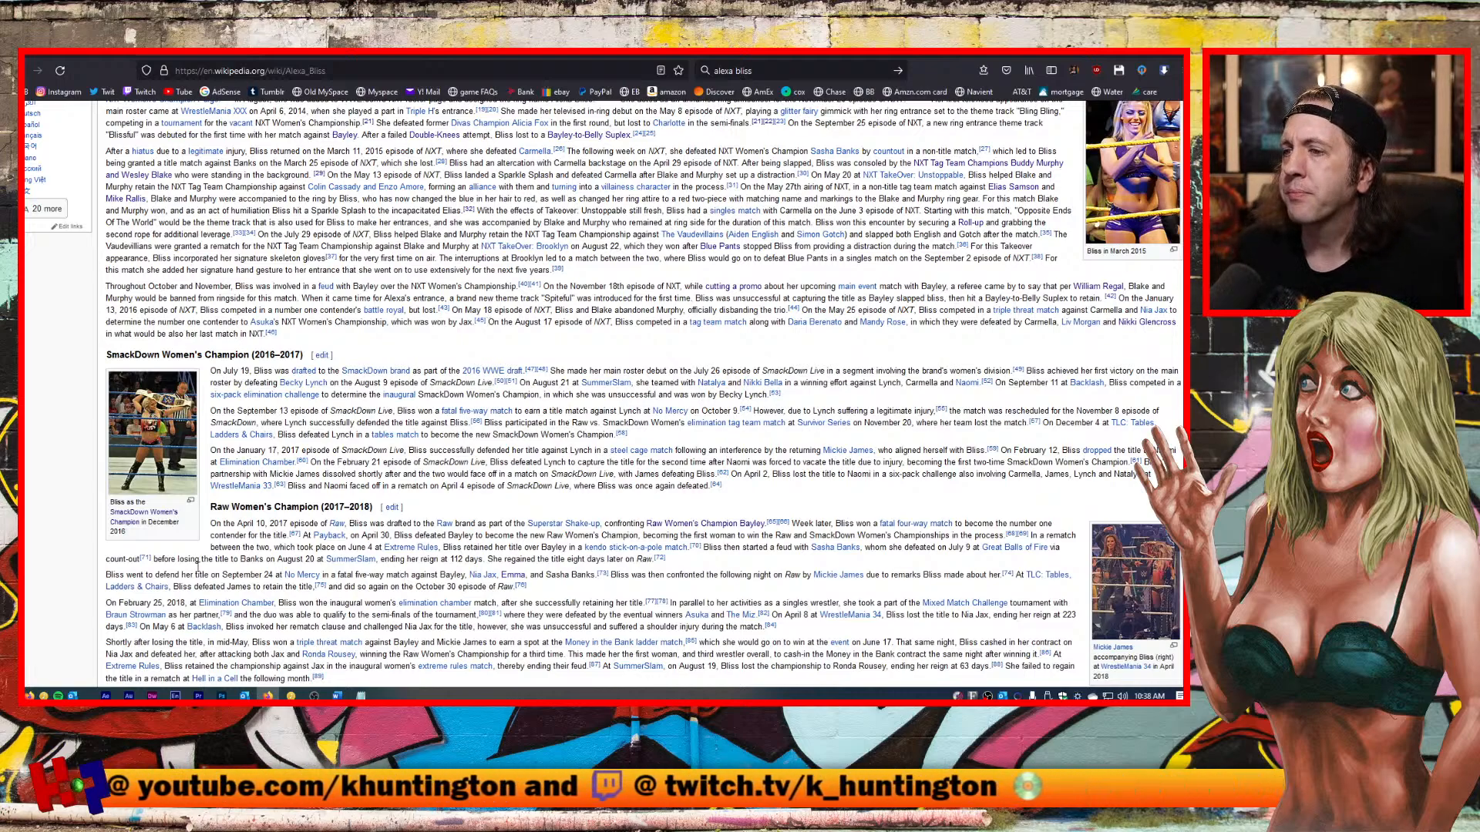
In the Notepad draft, insert "On the July 6 episode of NXT," before "in a match against Bayley".
left_click(360, 696)
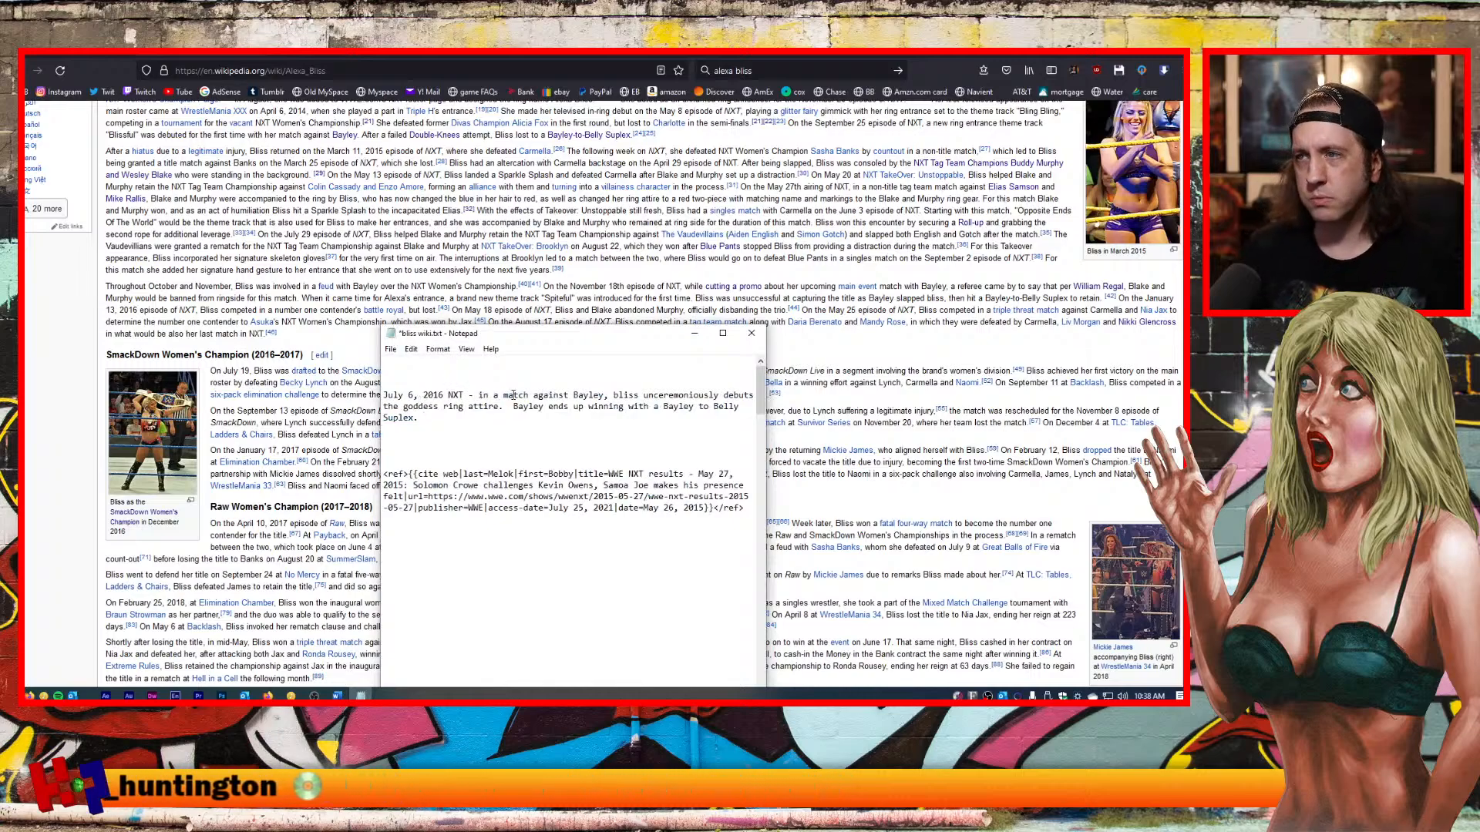
type("On the j")
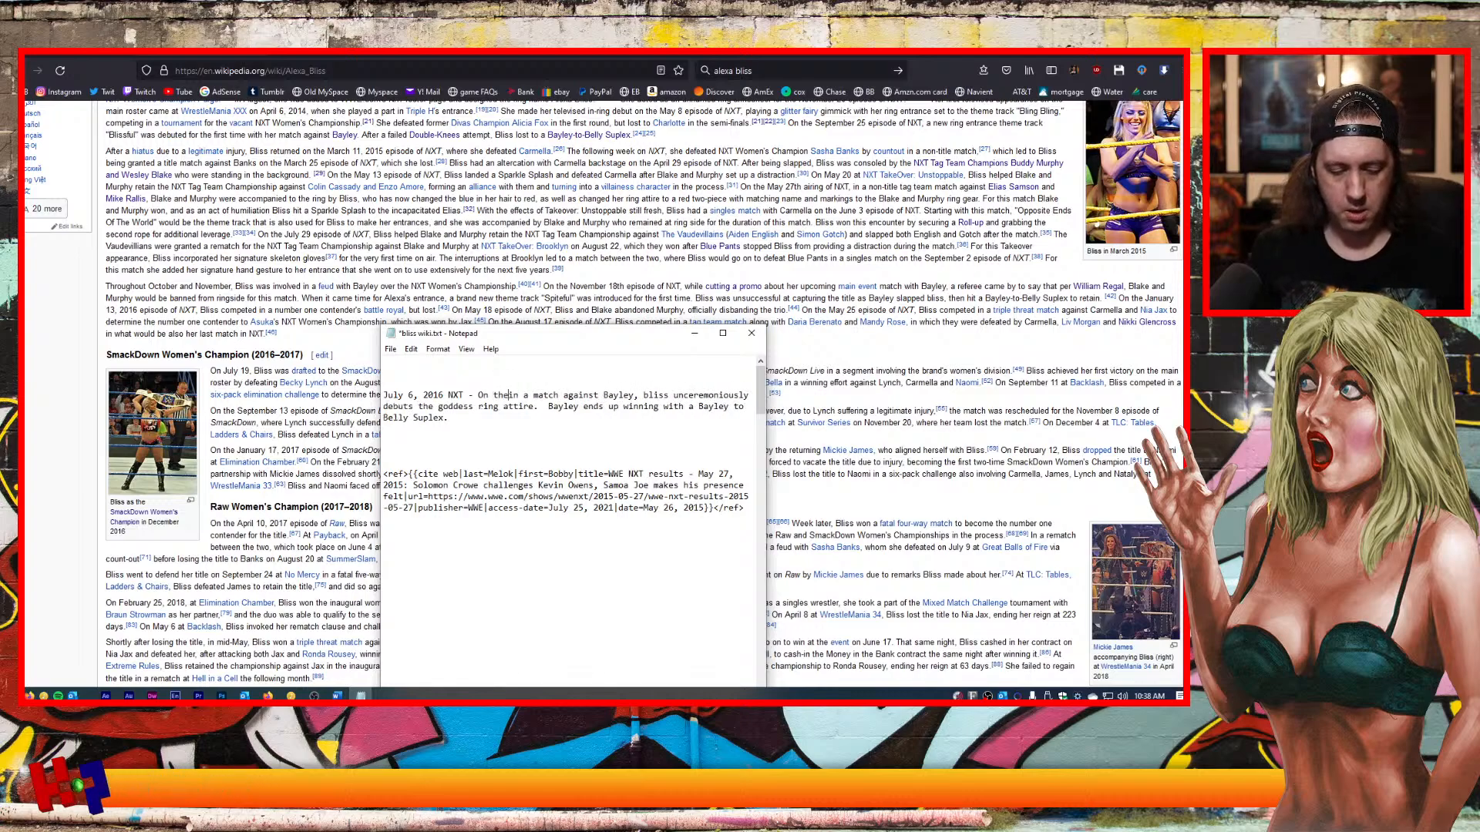
type("uly 6")
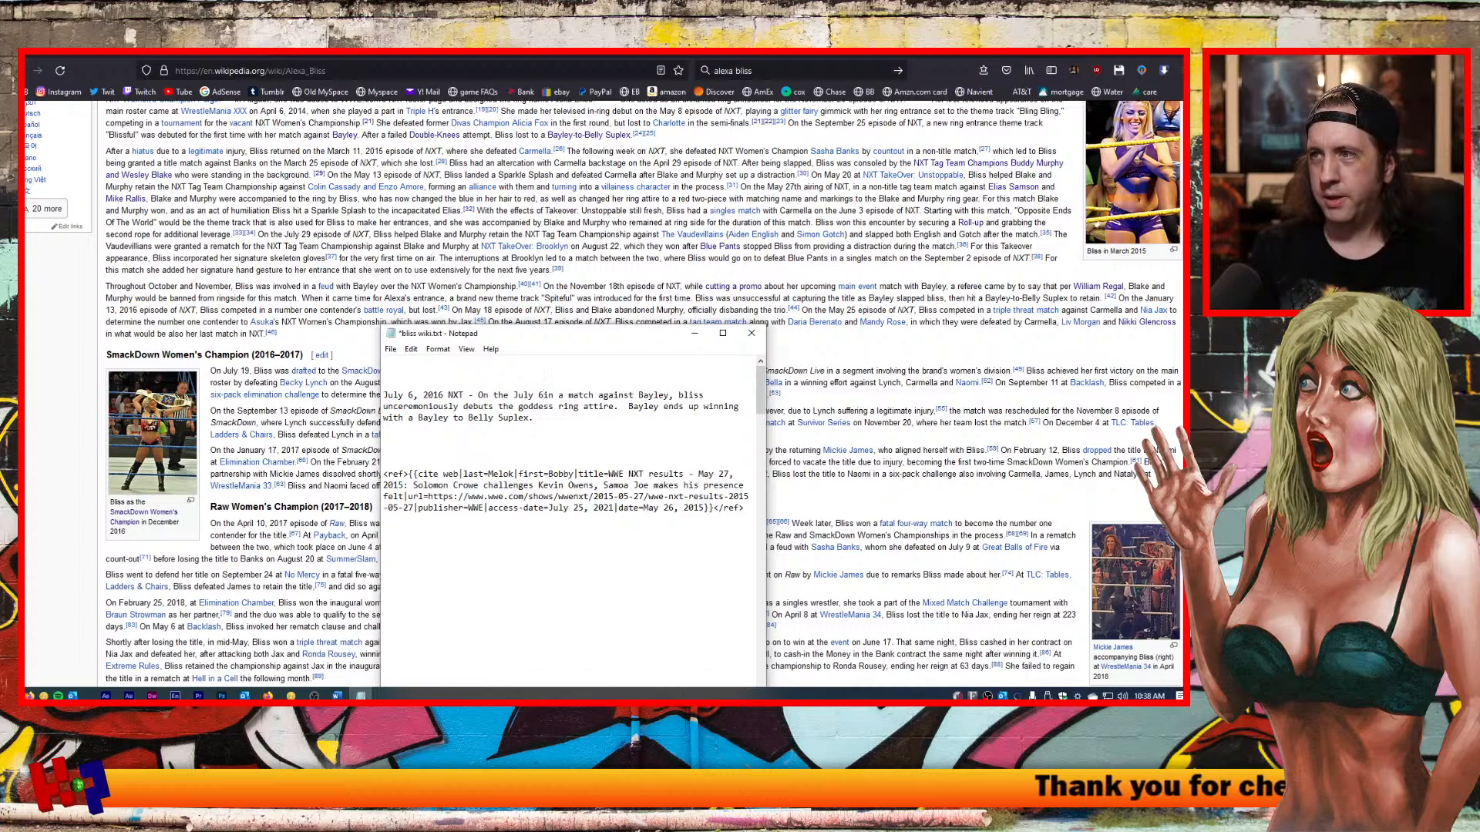
type(" episode of ")
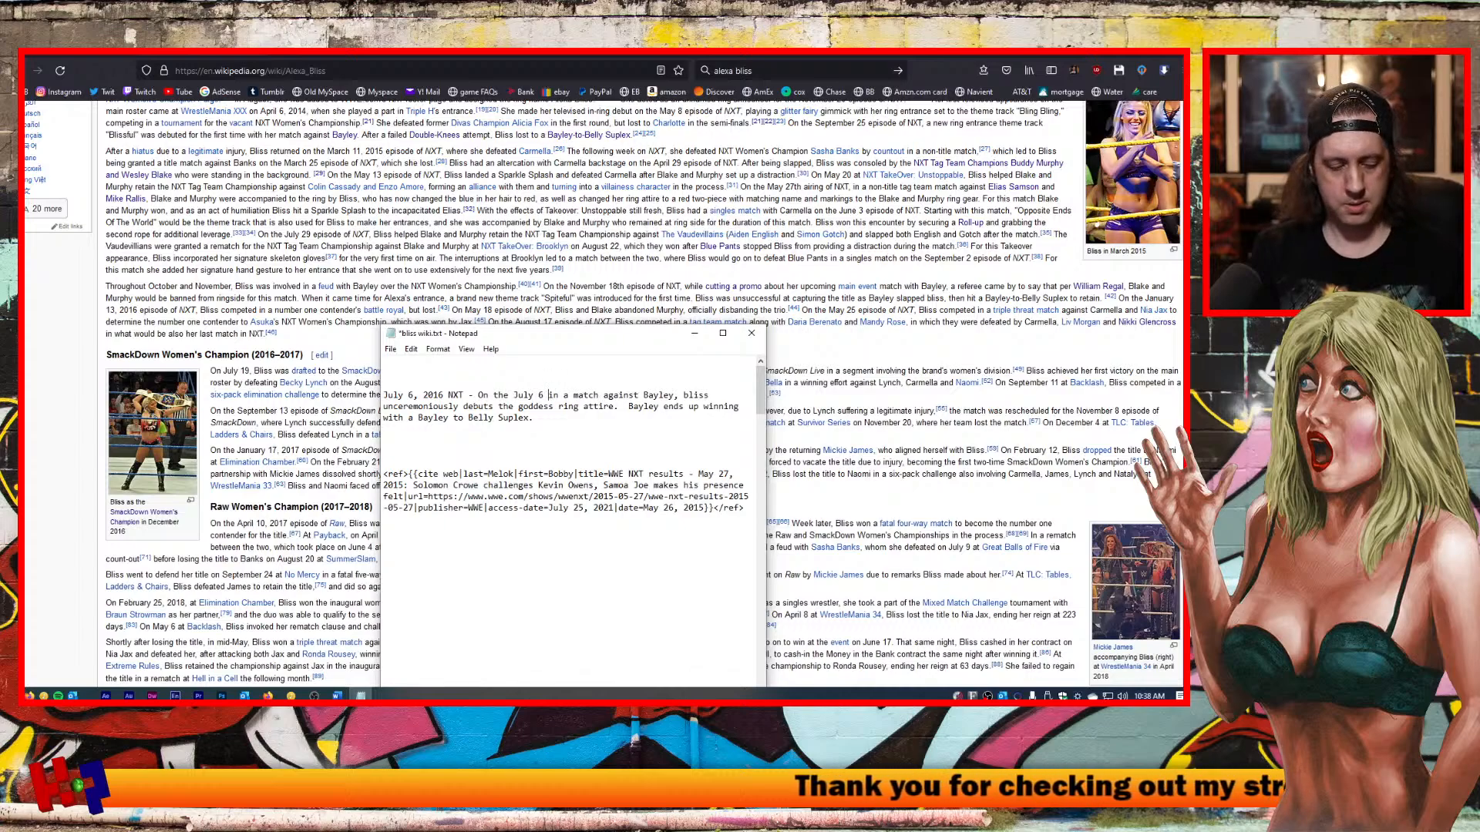
type("NXT")
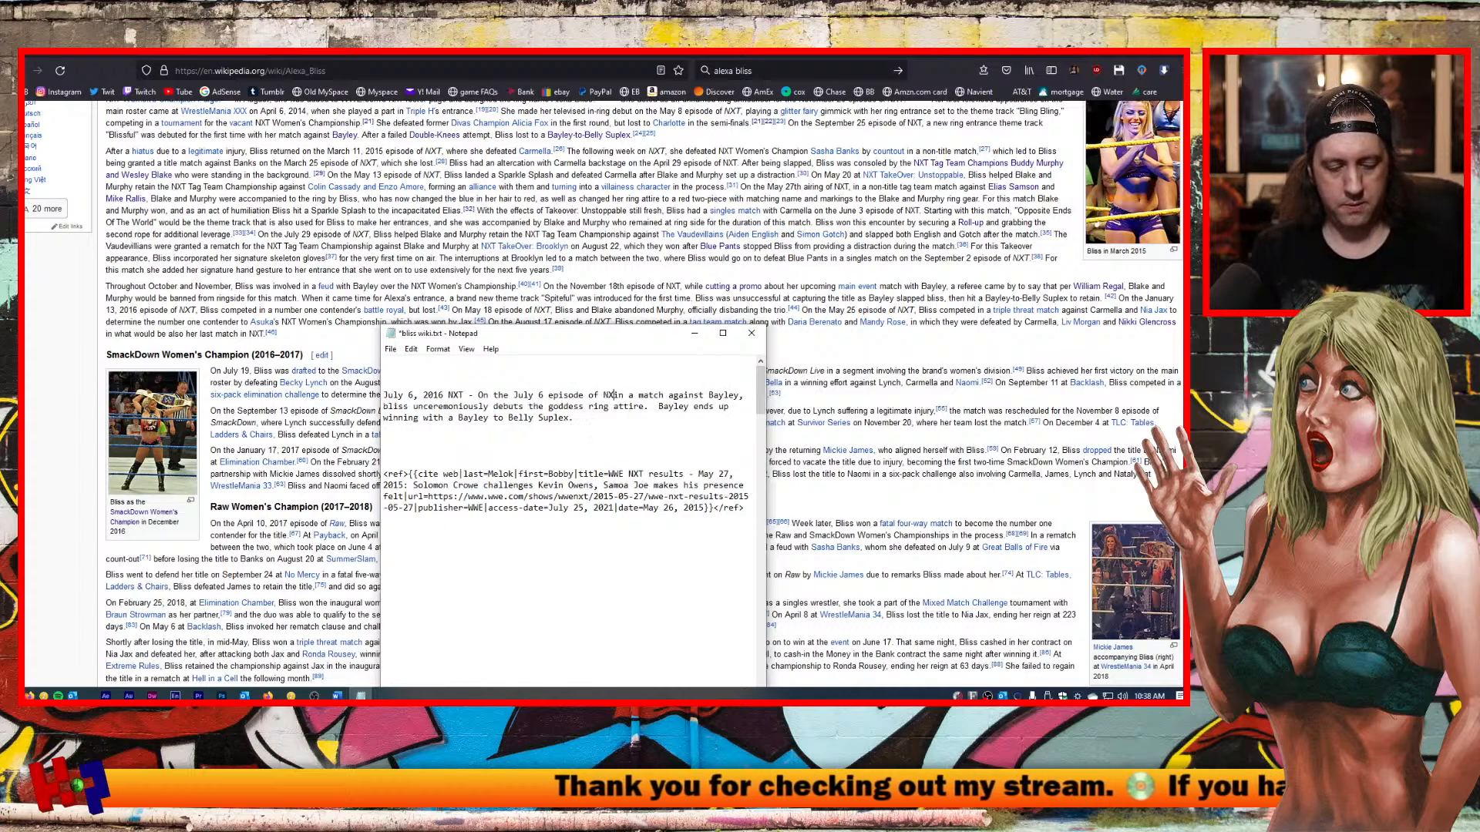
type(",")
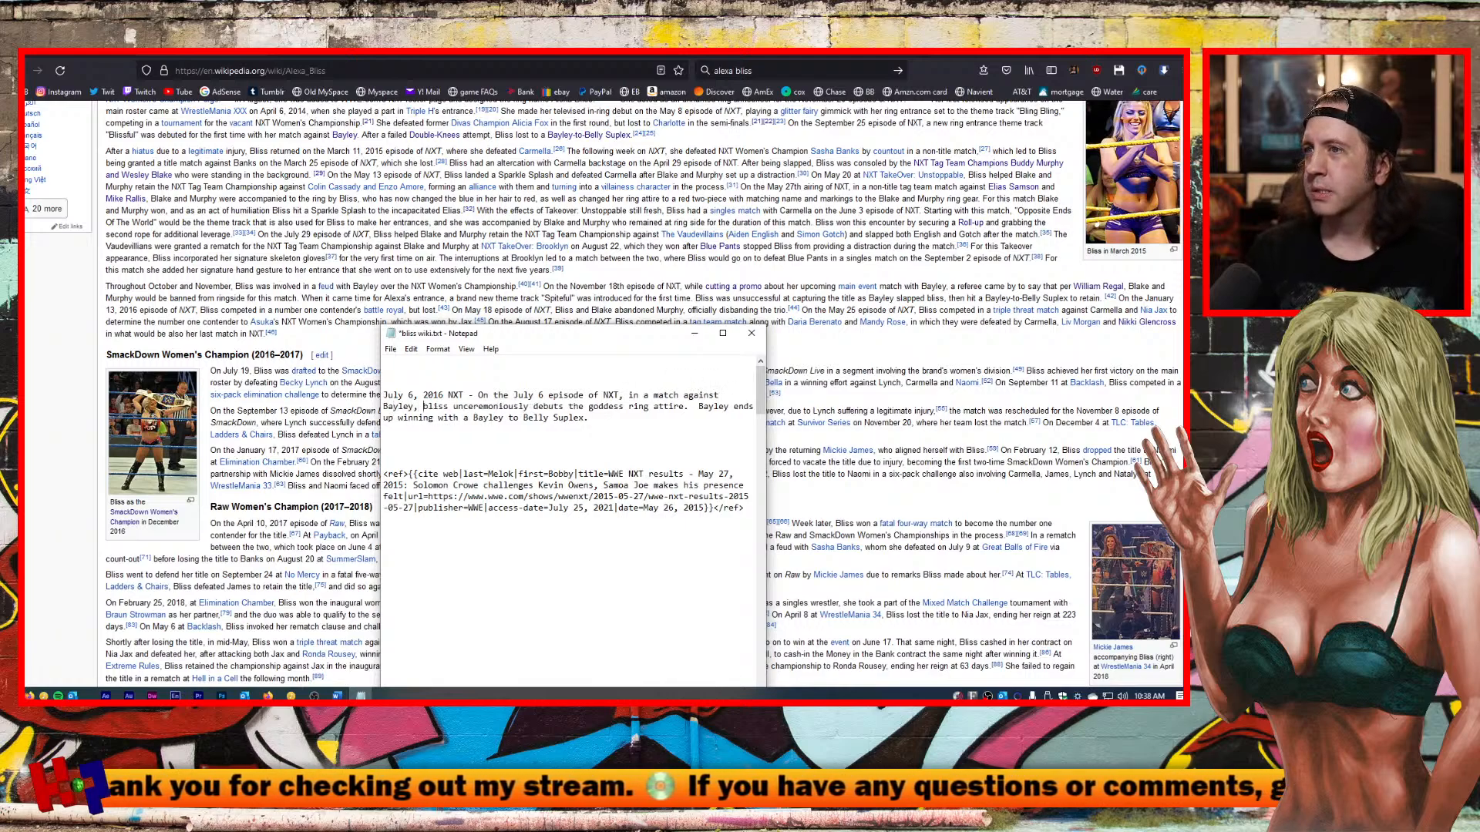
Capitalize "Bliss" in the July 6 draft sentence and switch to the NXT match video on Peacock.
key("BackSpace")
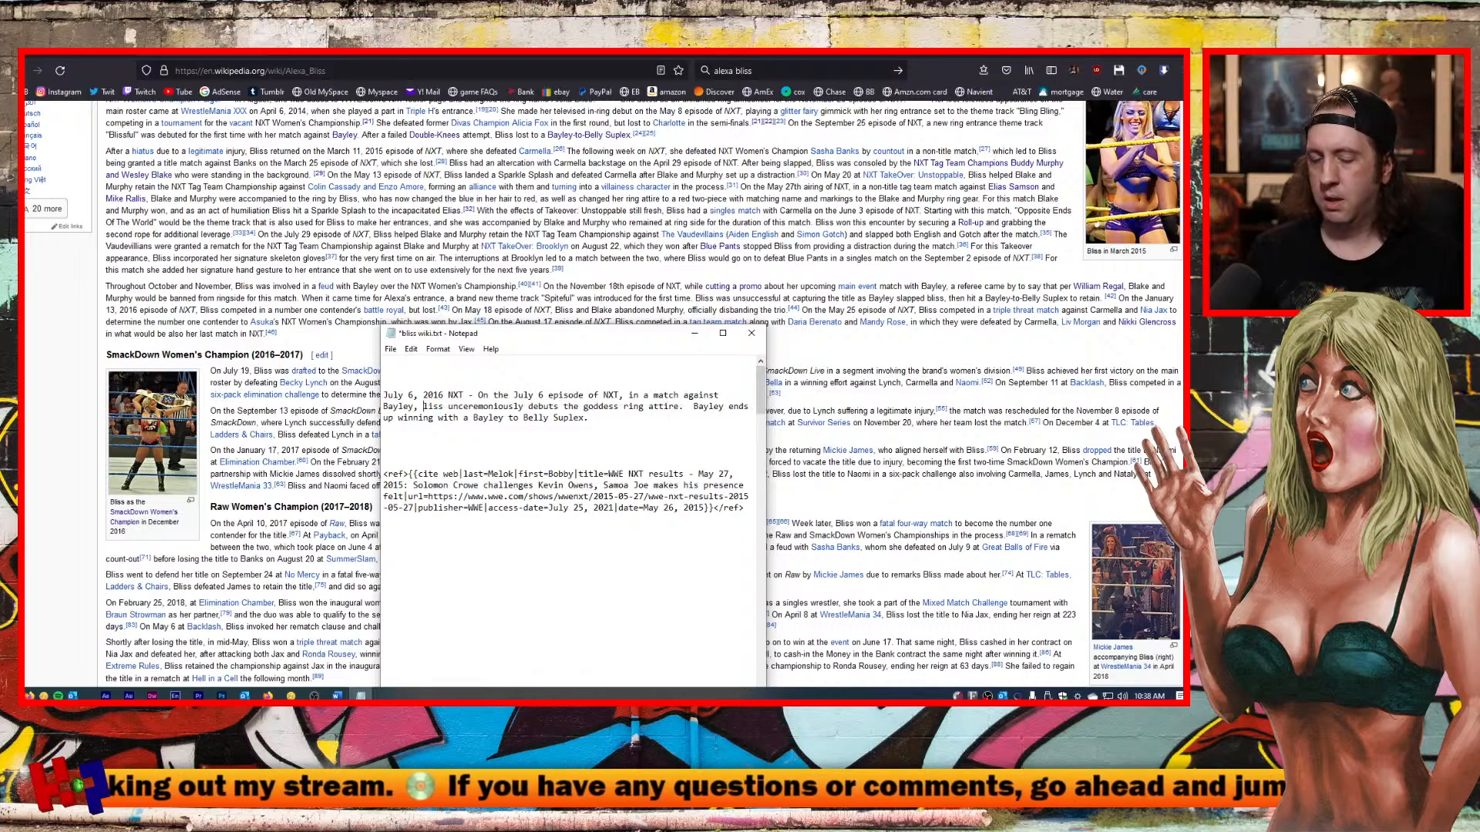
type("B")
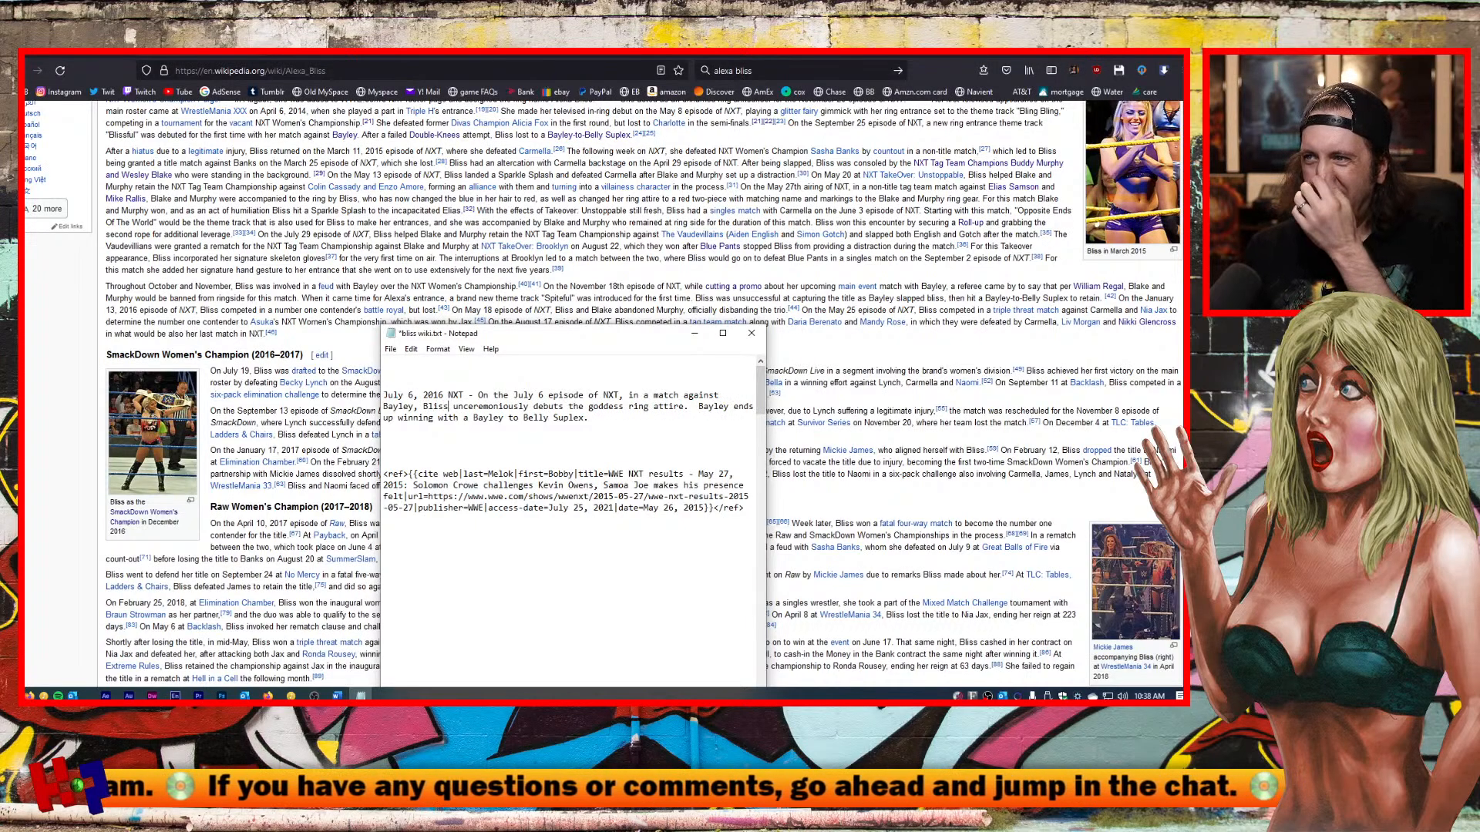
left_click(515, 406)
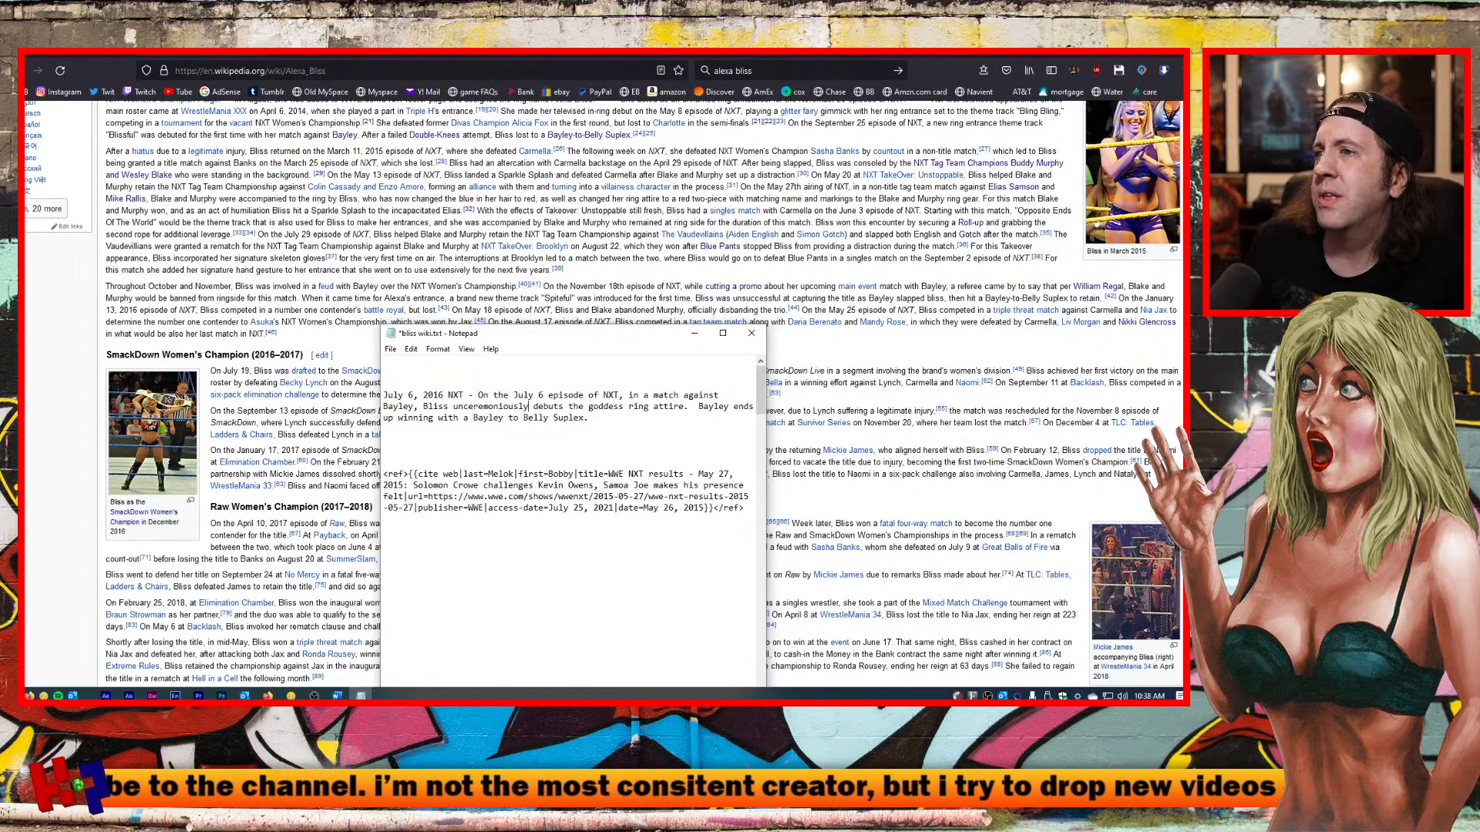
key("alt+Tab")
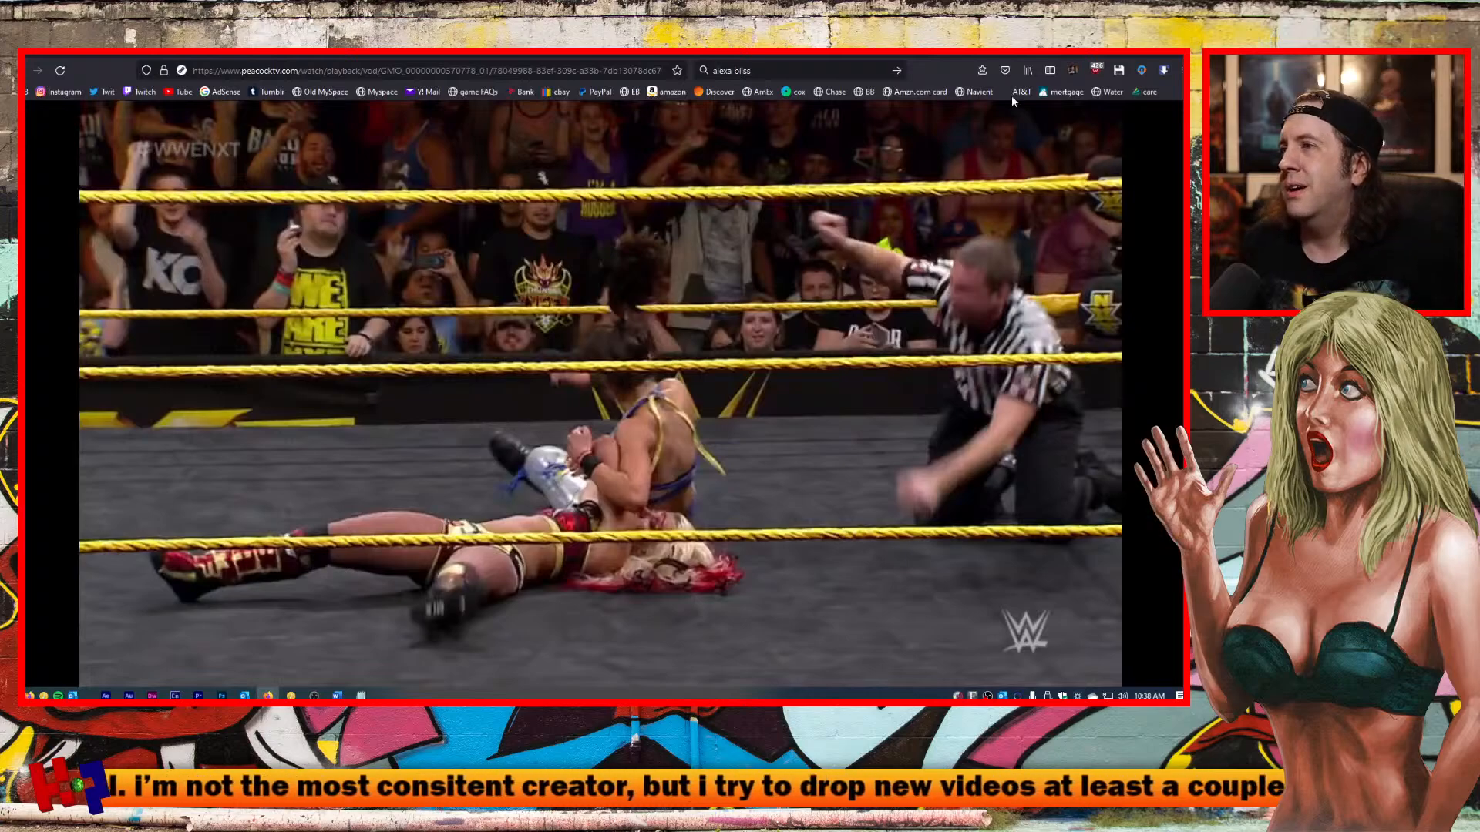